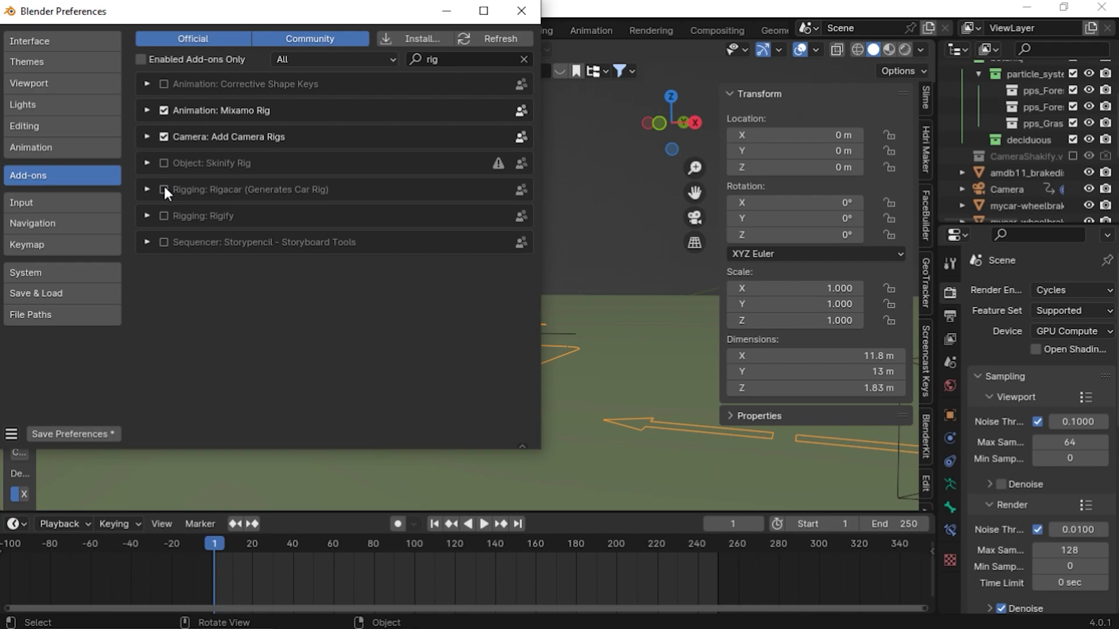
Save the preferences with the Rigacar add-on enabled and close the Preferences window
click(81, 431)
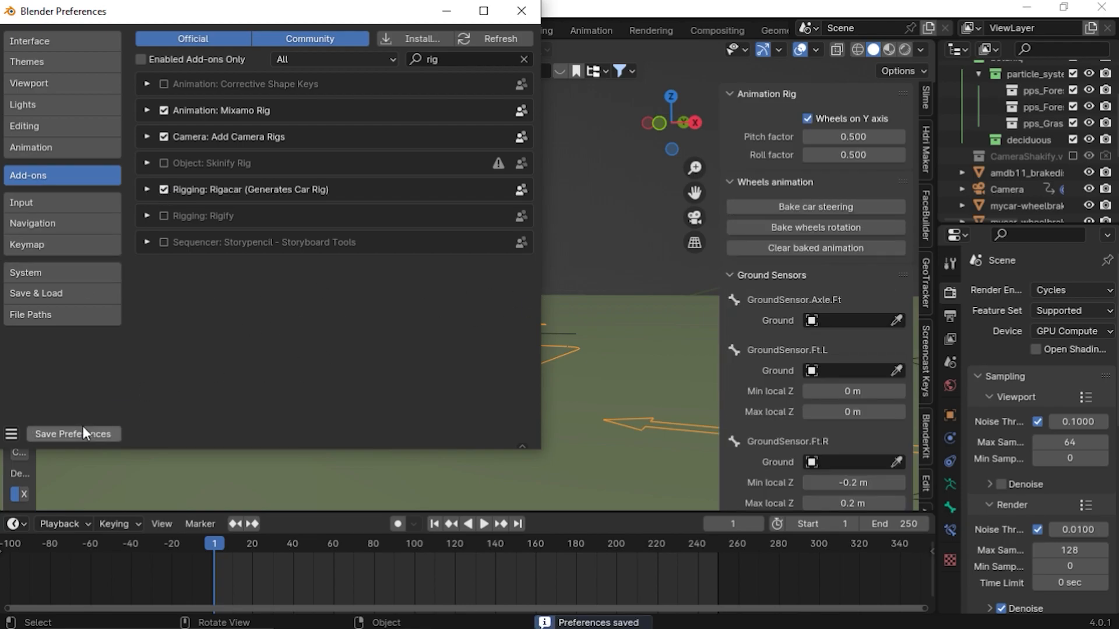
click(521, 10)
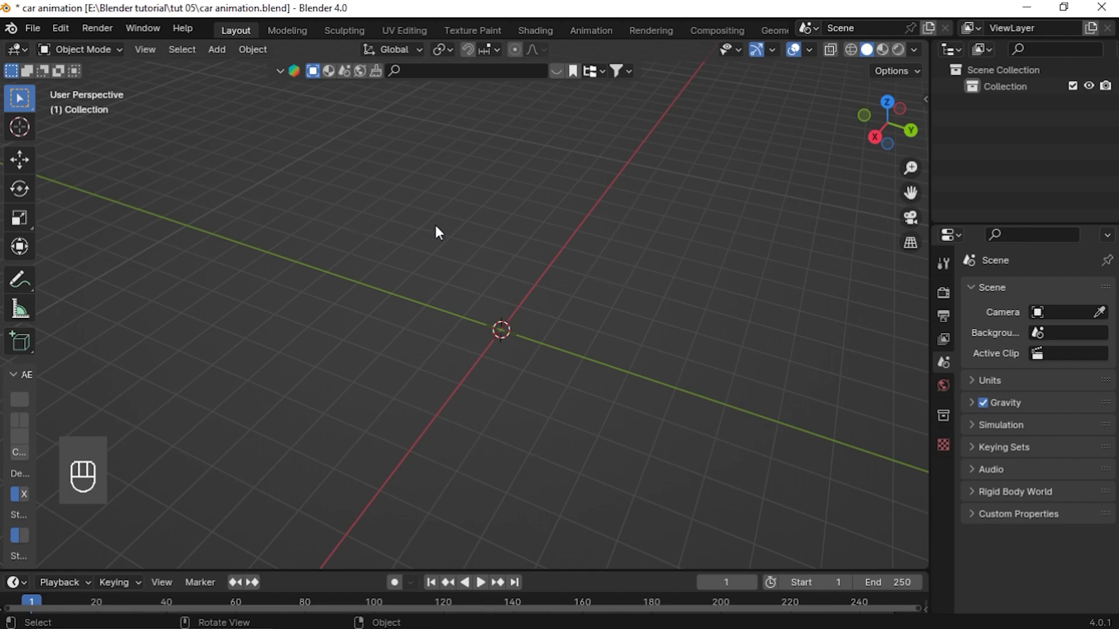
Import the porsche_gt3_rs.glb model from Downloads as glTF 2.0
middle_drag(707, 293, 616, 255)
drag(911, 192, 795, 108)
middle_drag(452, 273, 488, 273)
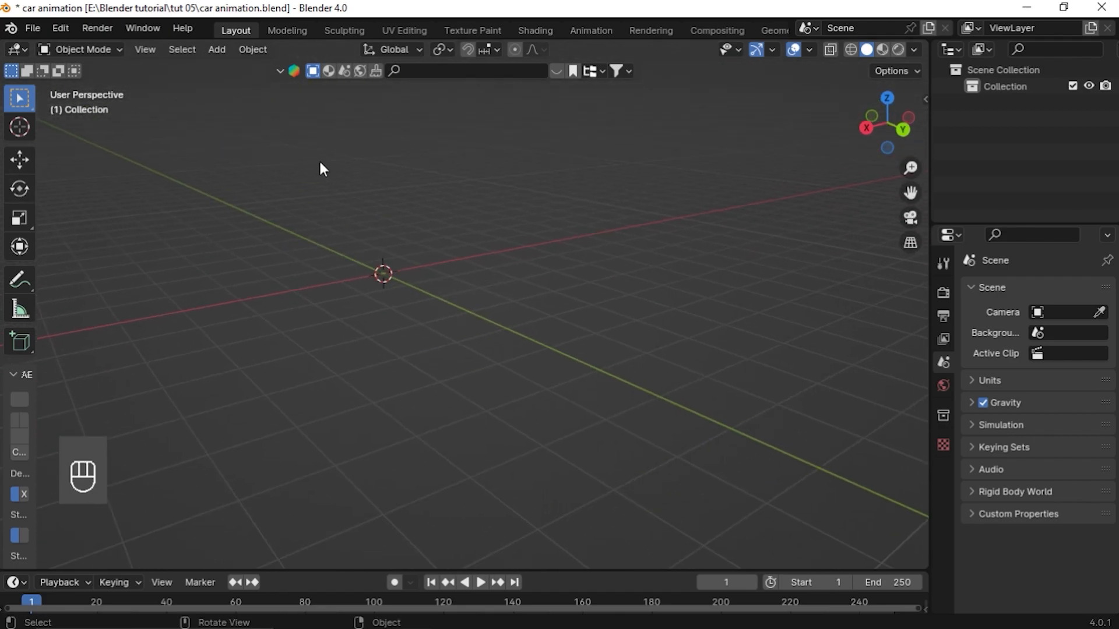
click(32, 28)
mouse_move(66, 262)
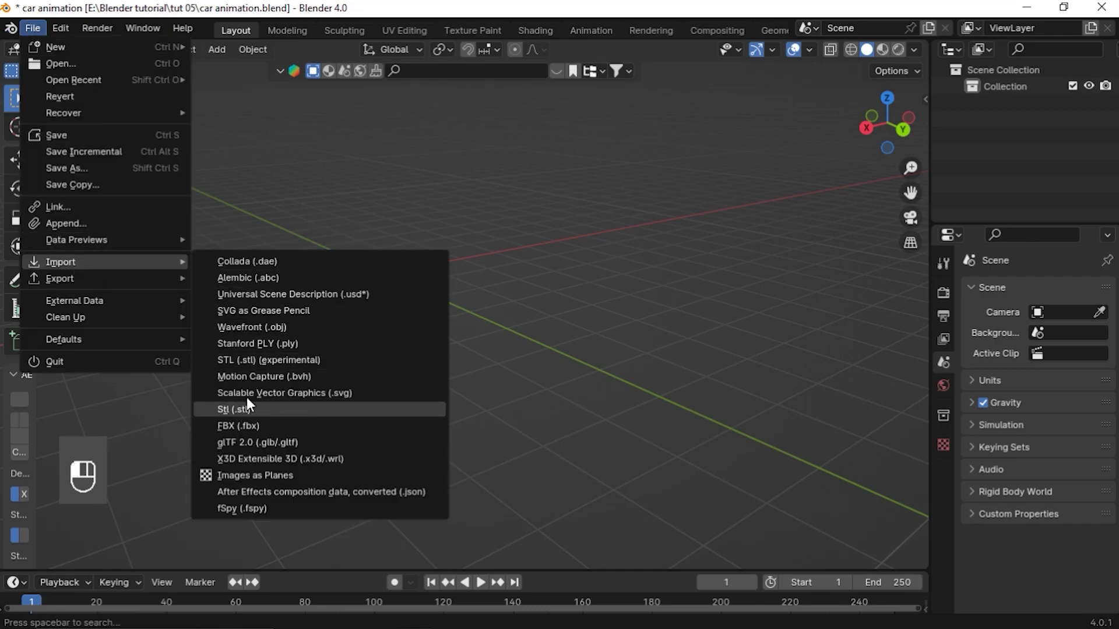
click(302, 441)
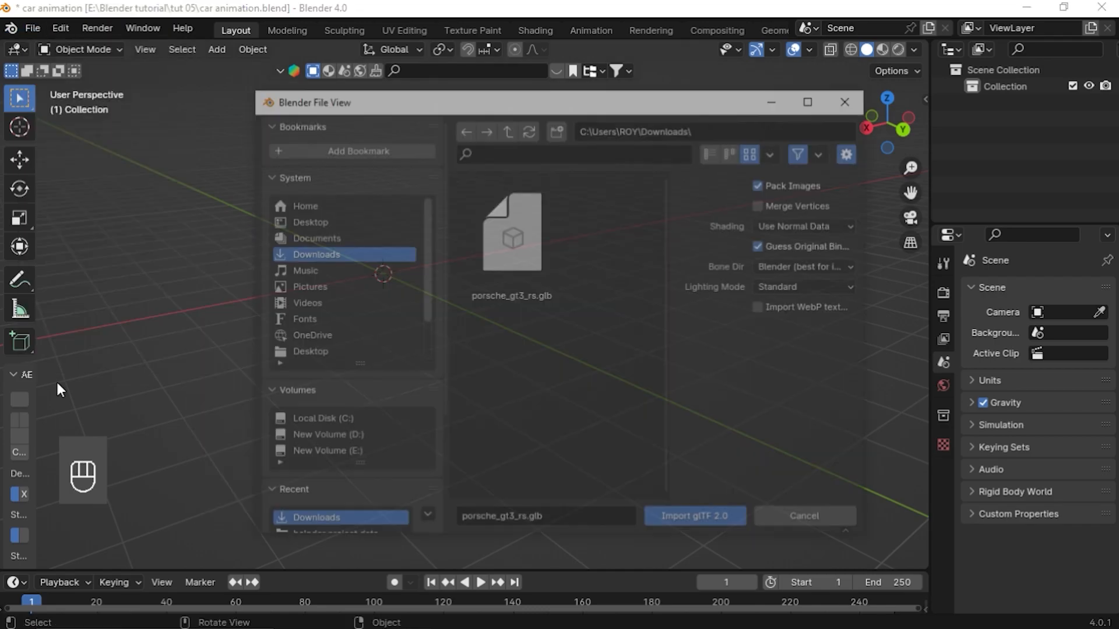
click(534, 249)
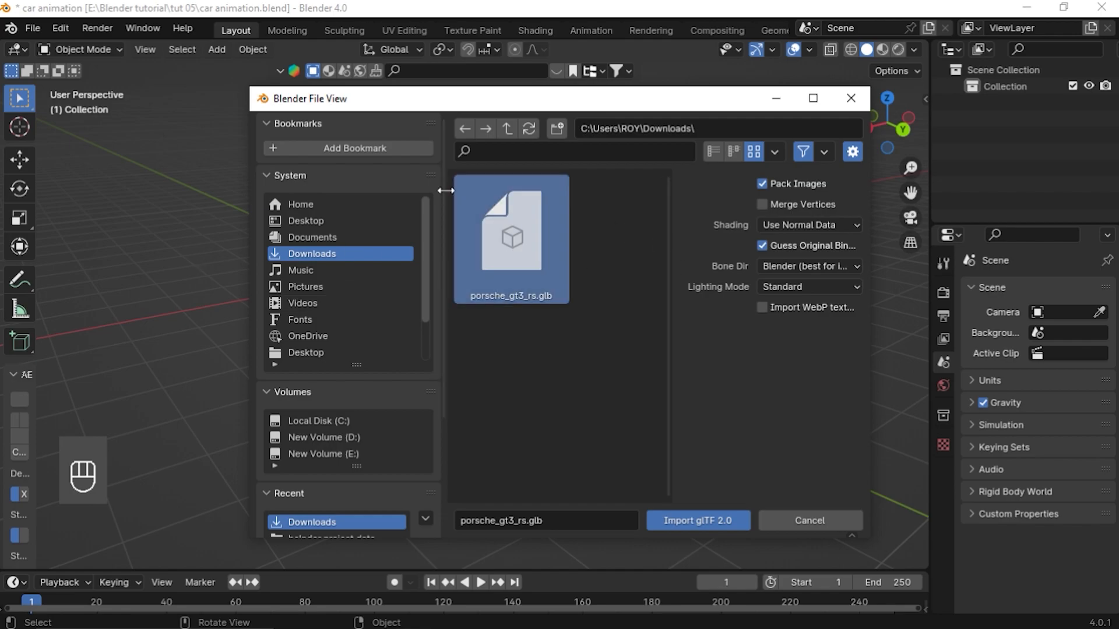
click(696, 520)
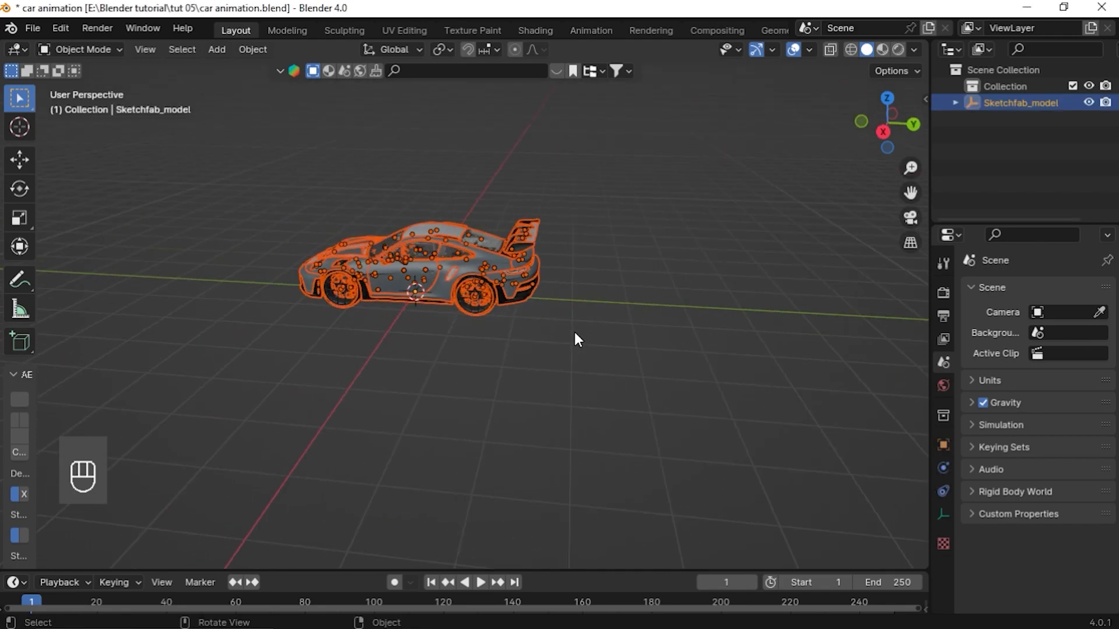
Inspect the imported car model from several viewpoints, selecting parts of its body
click(568, 334)
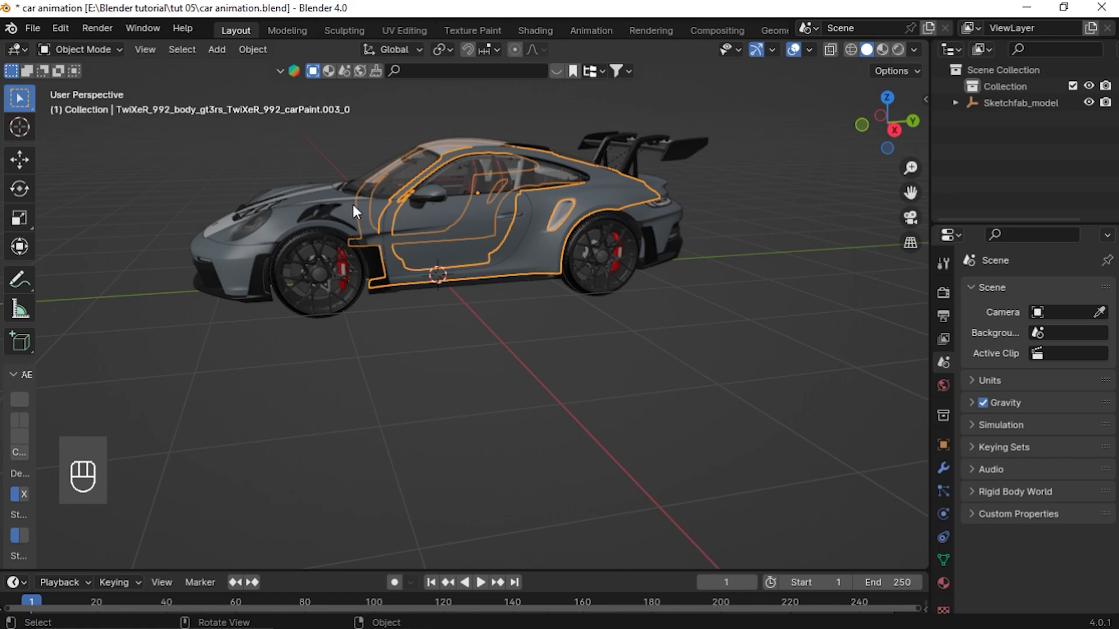
middle_drag(355, 191, 475, 192)
key(a)
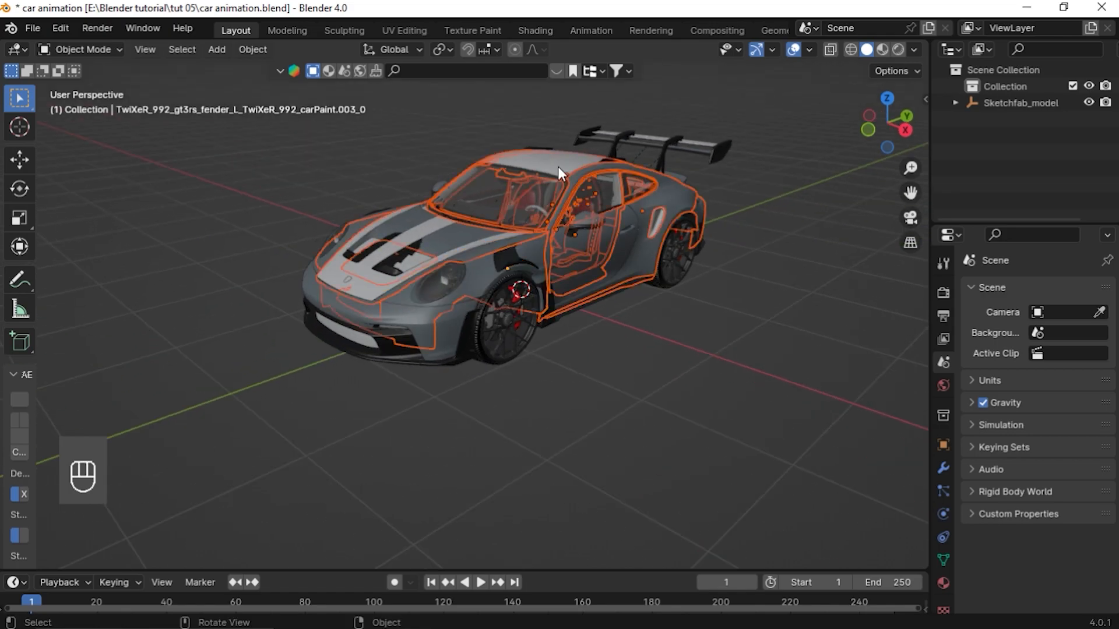
click(557, 166)
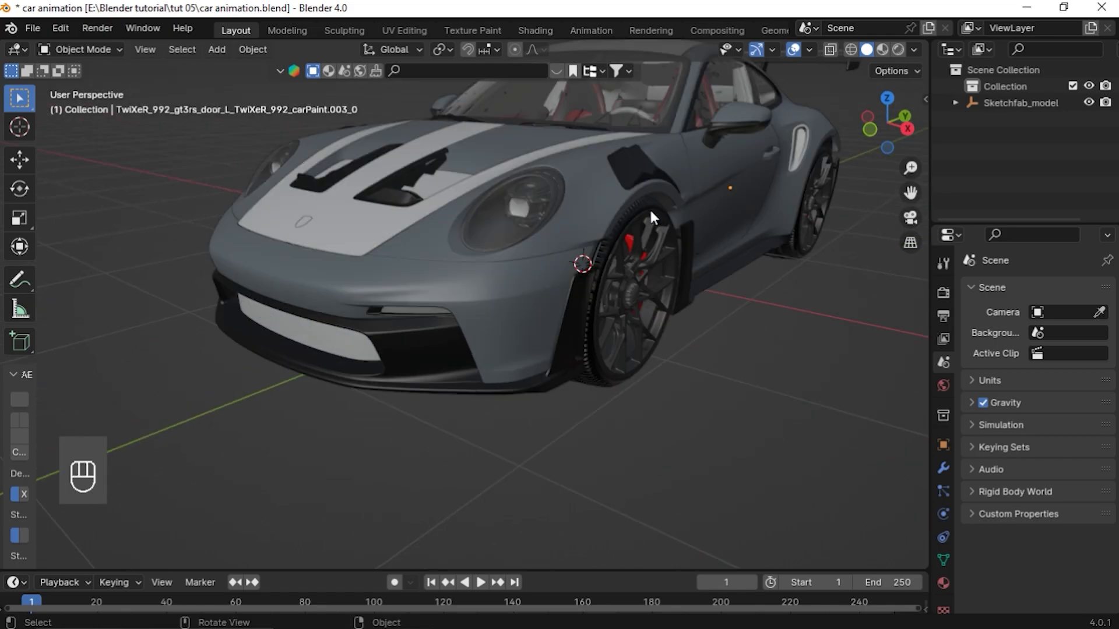
scroll(649, 208, down, 4)
middle_drag(650, 207, 520, 190)
middle_drag(425, 181, 484, 197)
key(KP_1)
scroll(564, 243, up, 3)
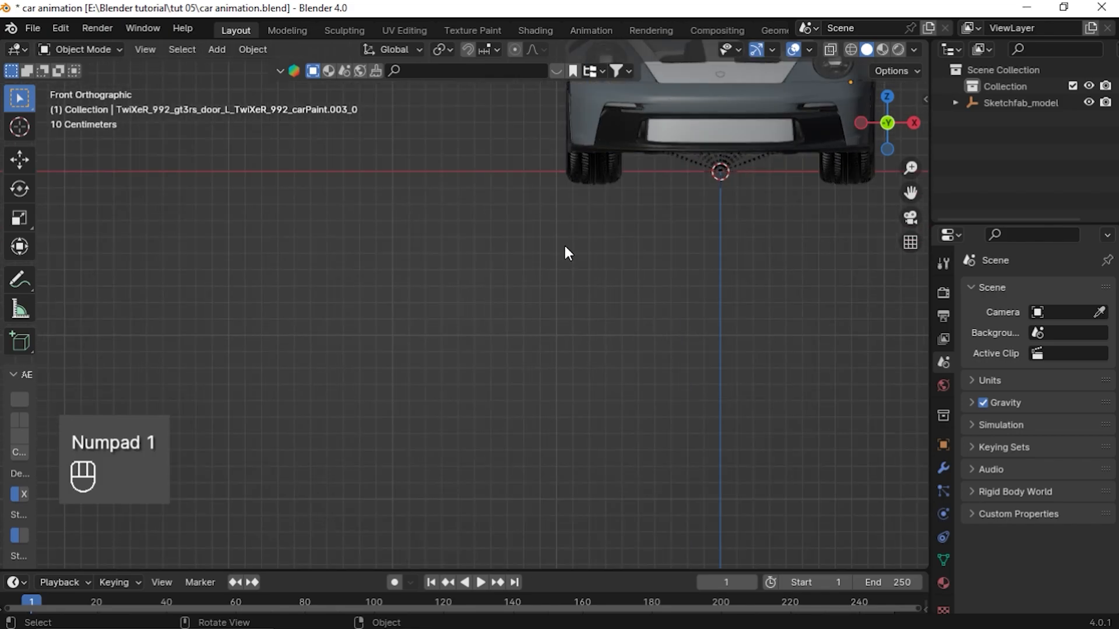
Select a front wheel in the front view and examine its transform values in the sidebar
shift+middle_drag(826, 285, 452, 187)
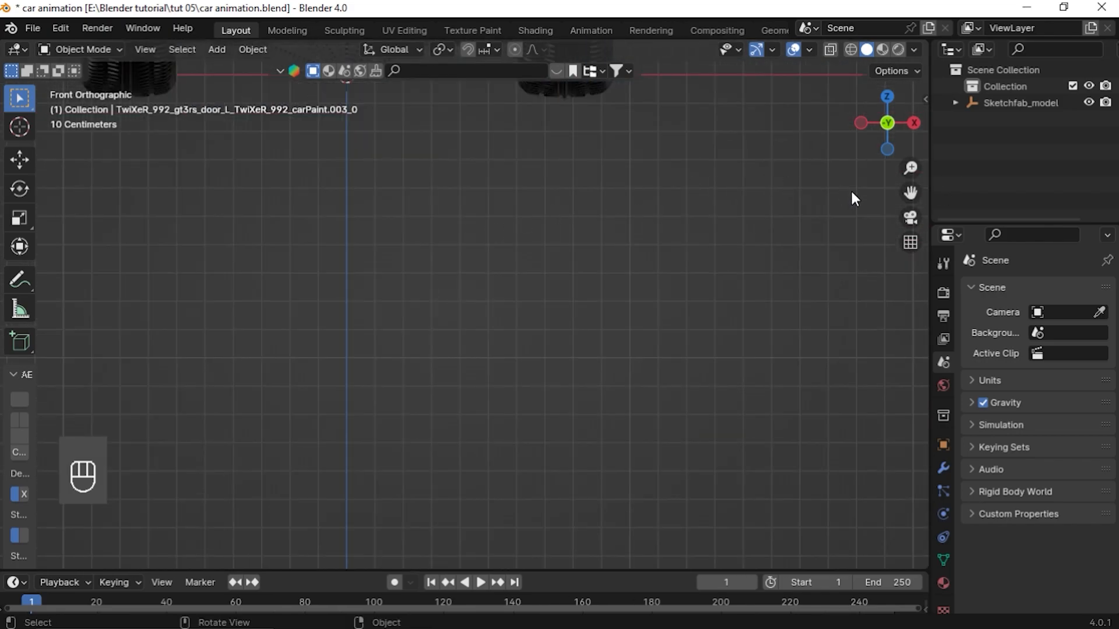
drag(914, 189, 953, 352)
drag(666, 245, 605, 299)
drag(517, 239, 588, 240)
scroll(662, 177, down, 2)
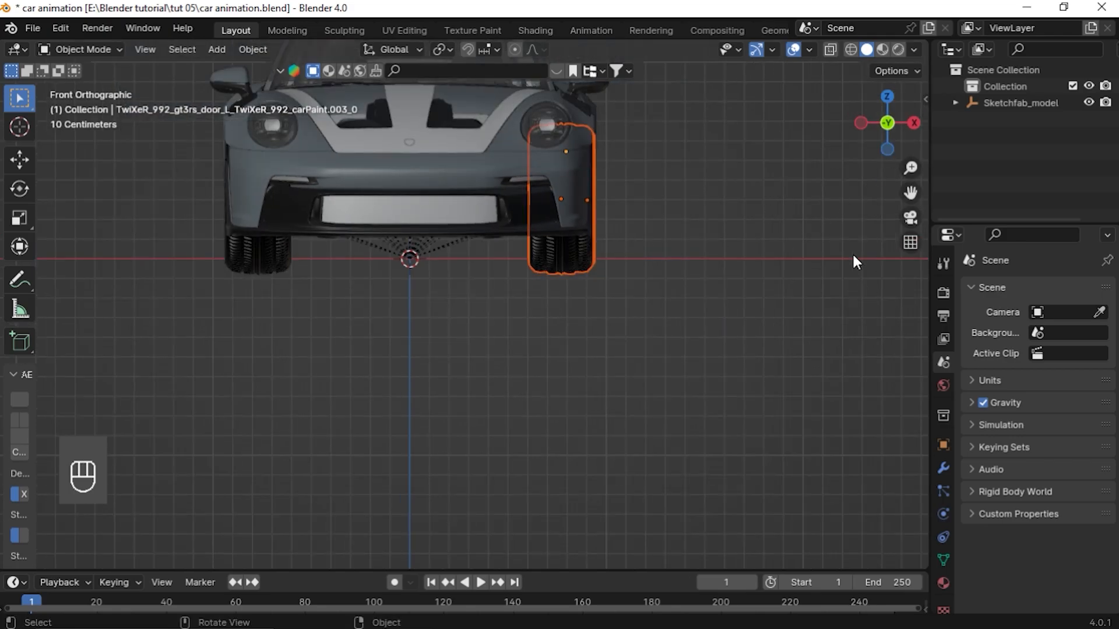
key(n)
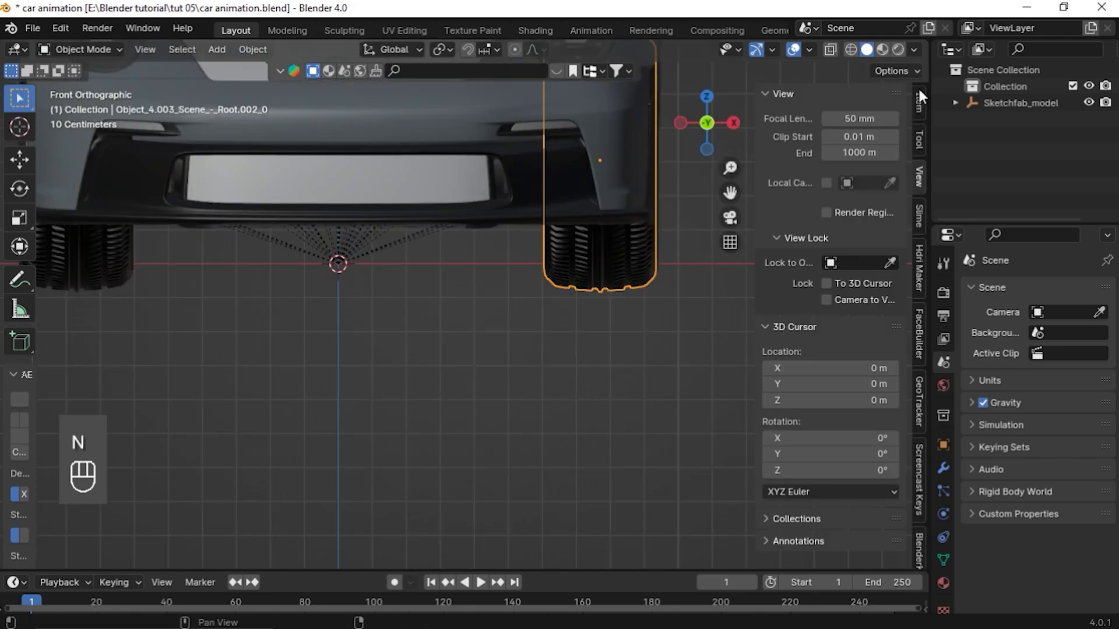
click(919, 92)
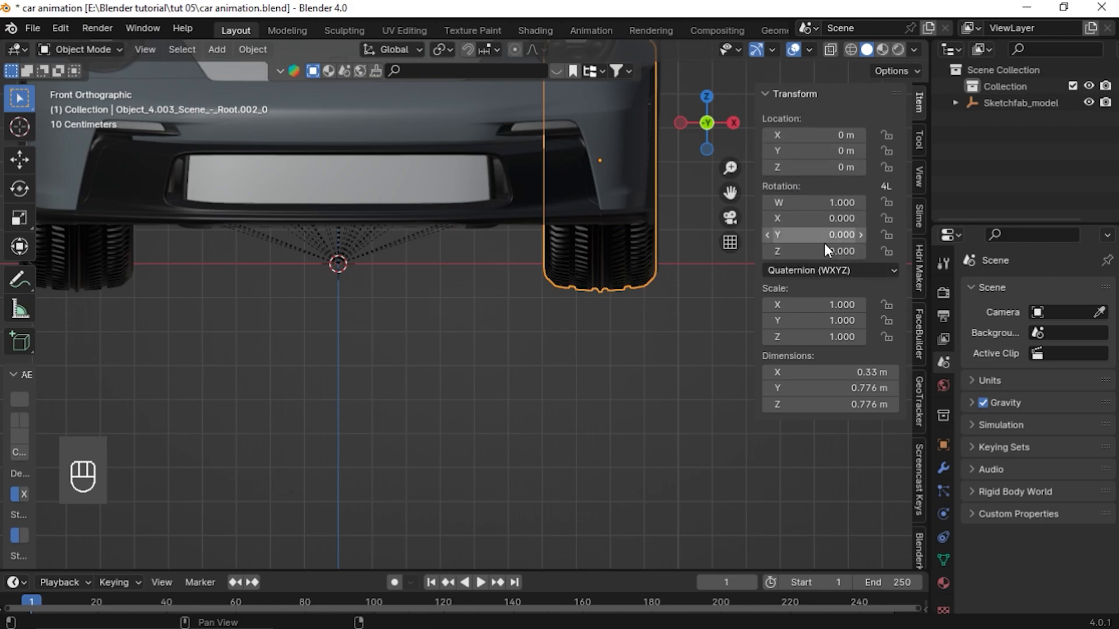
drag(836, 219, 856, 236)
right_click(808, 219)
key(KP_1)
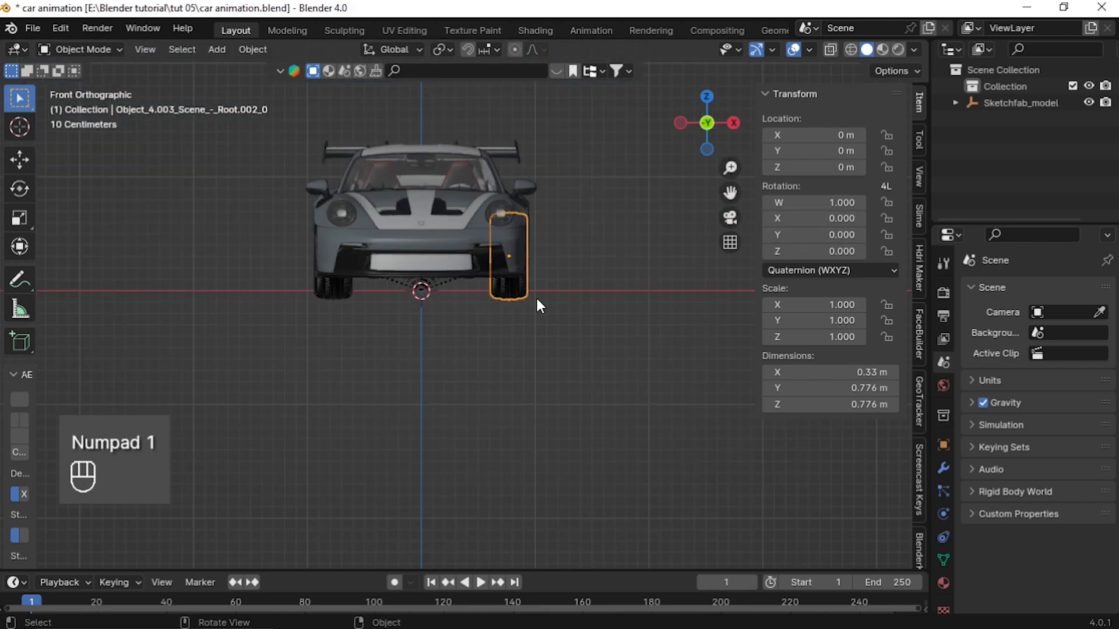
mouse_move(537, 298)
middle_down()
mouse_move(519, 323)
mouse_move(558, 292)
middle_up()
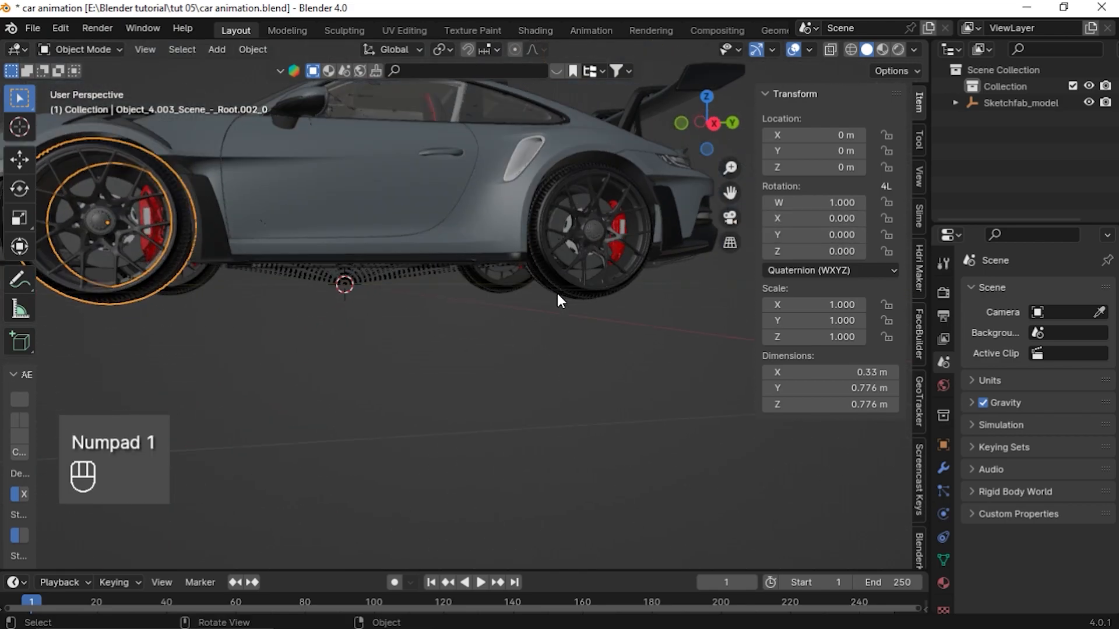
key(KP_3)
scroll(537, 286, down, 2)
drag(730, 193, 775, 285)
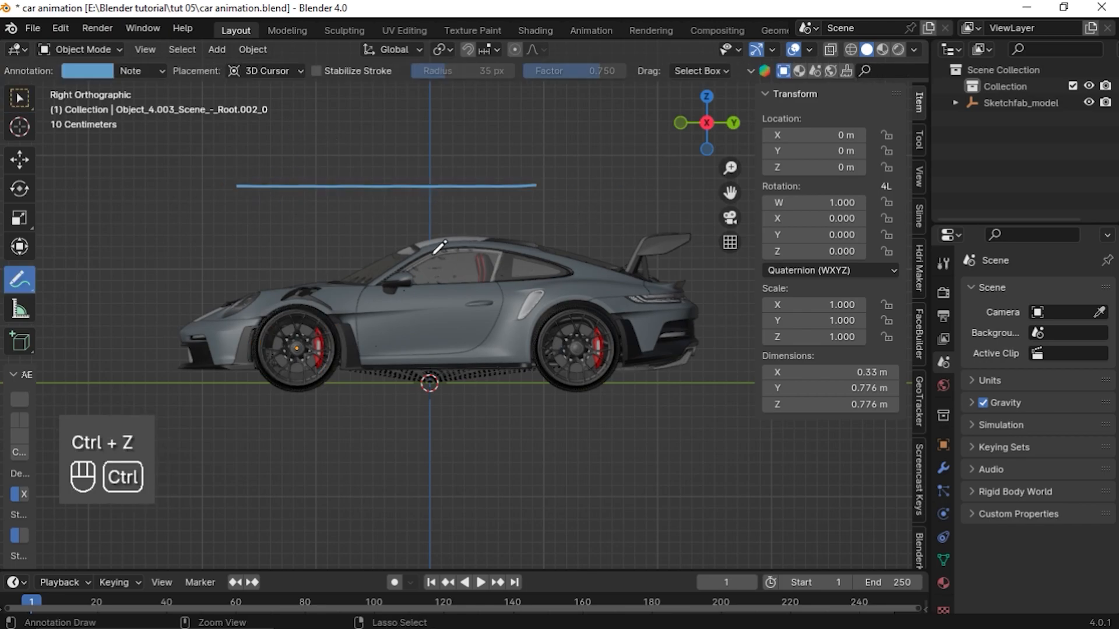
key(ctrl+z)
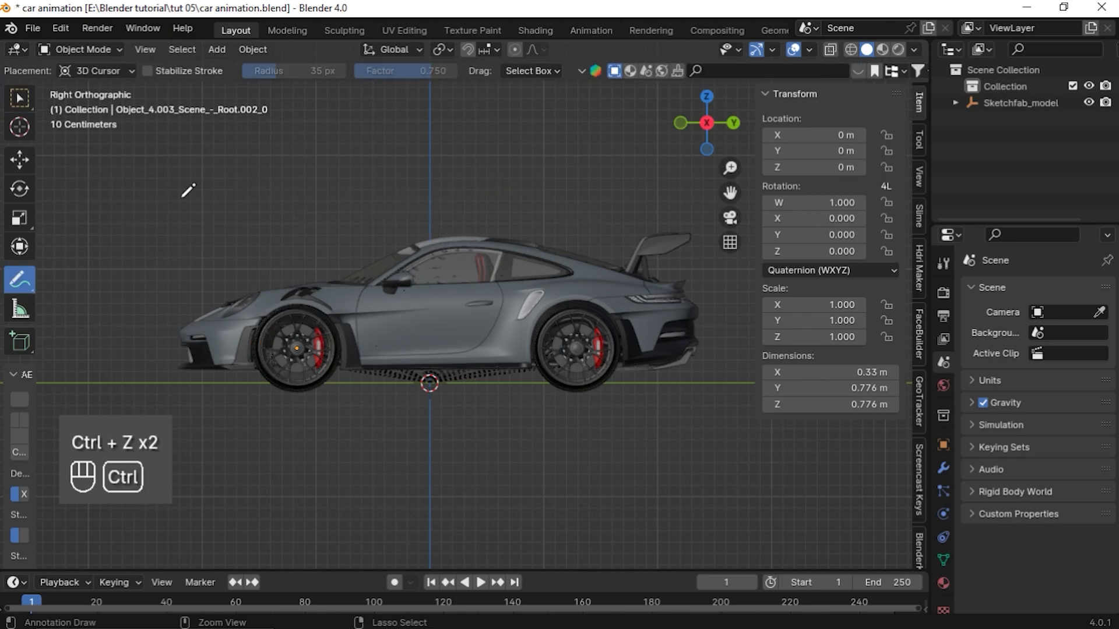
click(24, 99)
Add a Monkey mesh and move it up along the Z axis
mouse_move(618, 279)
middle_down()
mouse_move(340, 309)
mouse_move(352, 324)
middle_up()
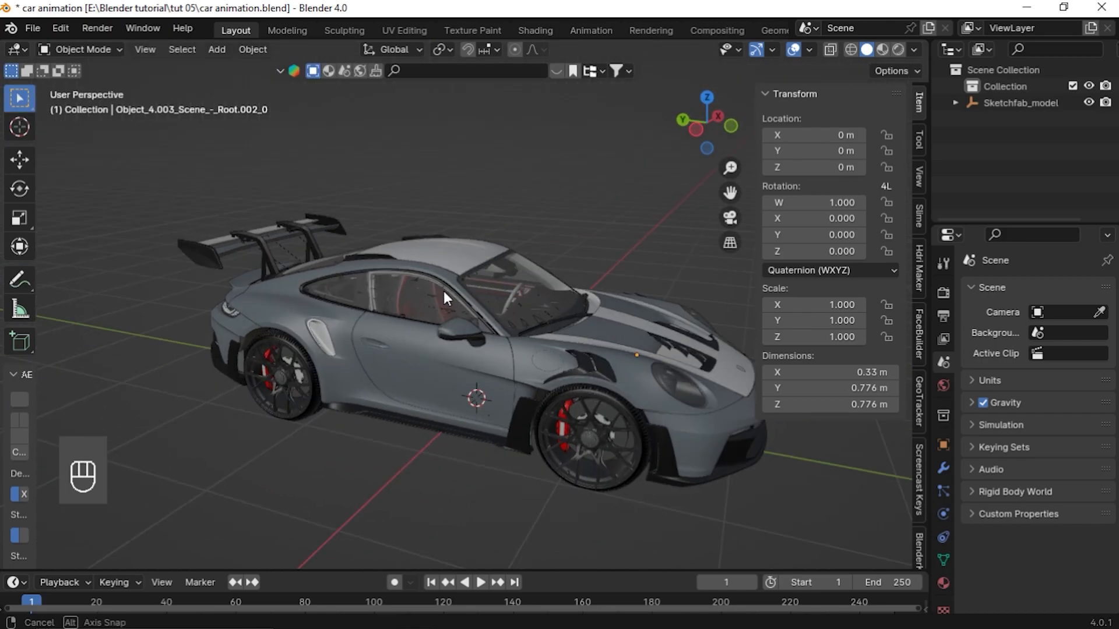
middle_drag(445, 290, 397, 304)
key(shift+a)
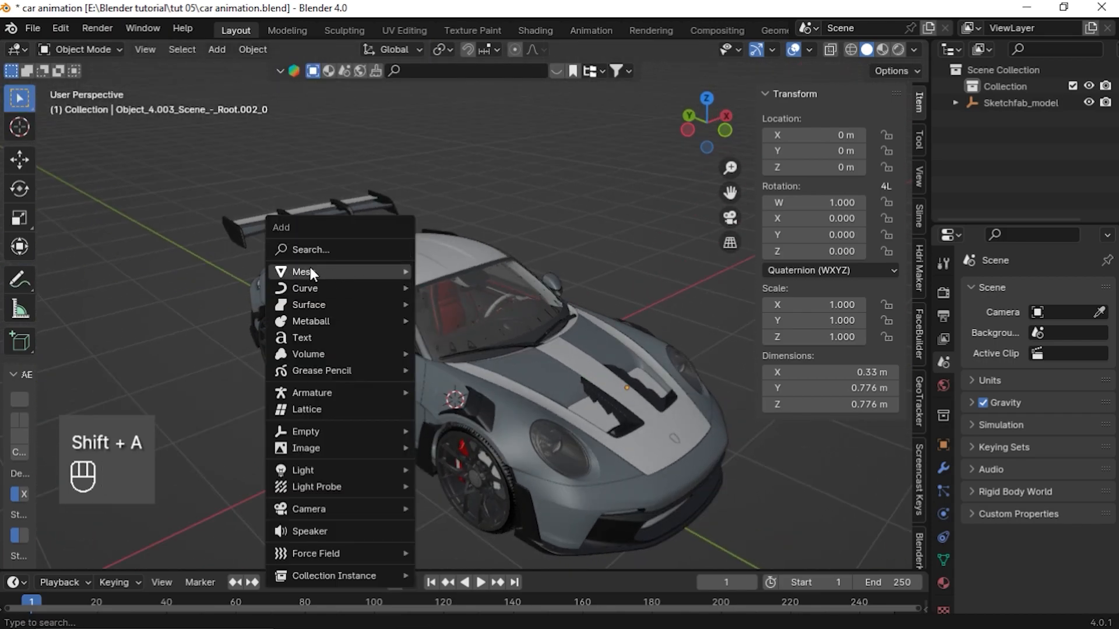
mouse_move(313, 272)
click(457, 425)
middle_drag(458, 425, 507, 403)
key(g)
key(z)
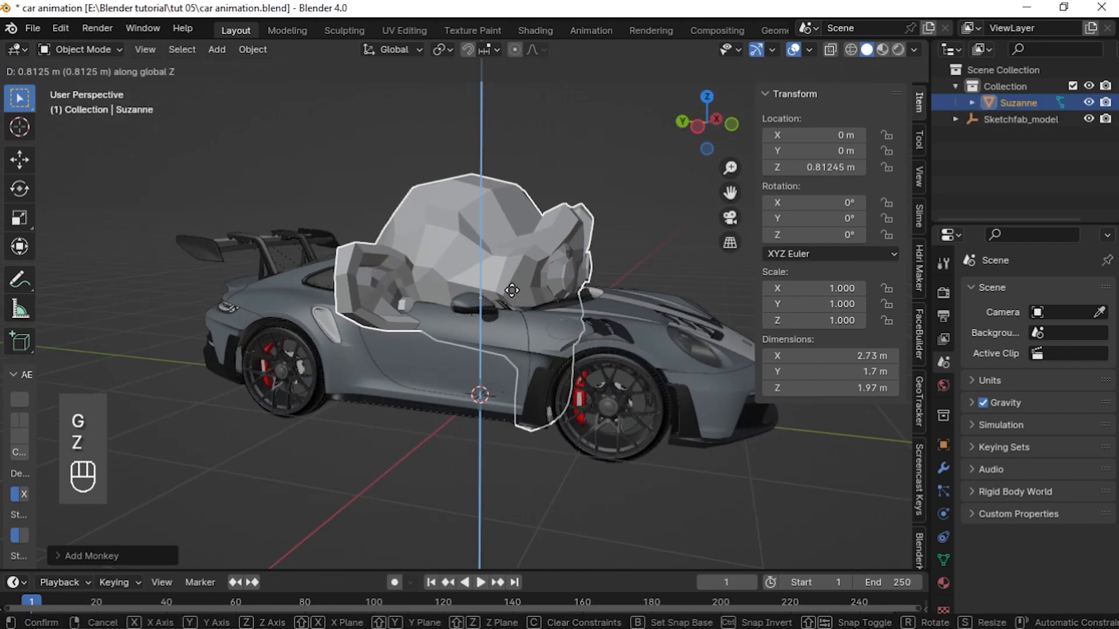
click(556, 273)
Delete the Monkey mesh
middle_drag(561, 272, 529, 242)
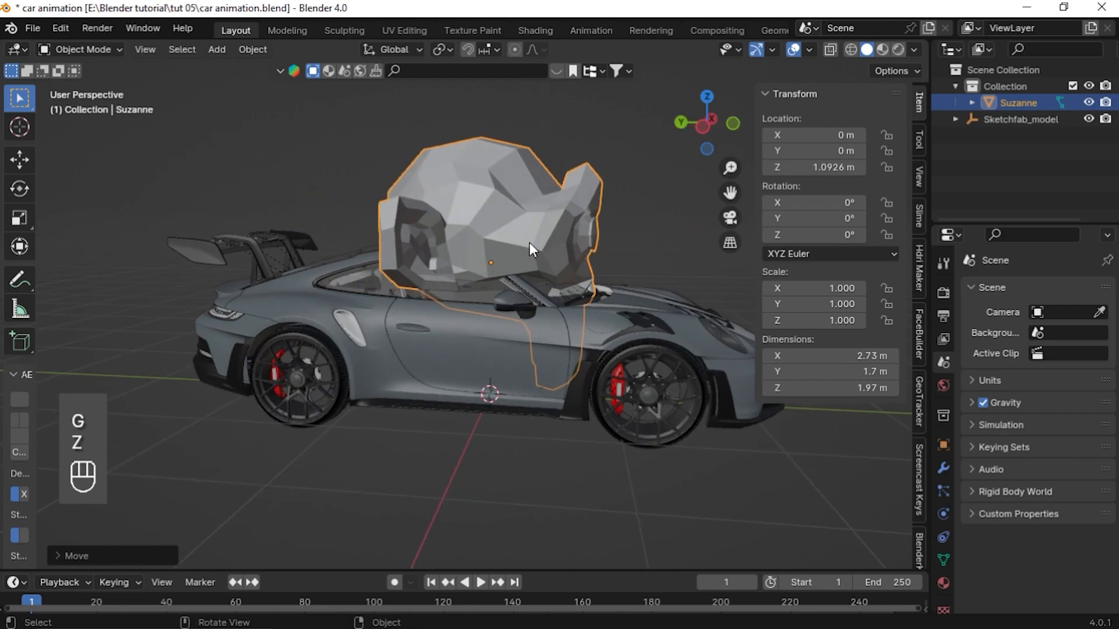
drag(137, 332, 533, 417)
click(96, 355)
click(454, 286)
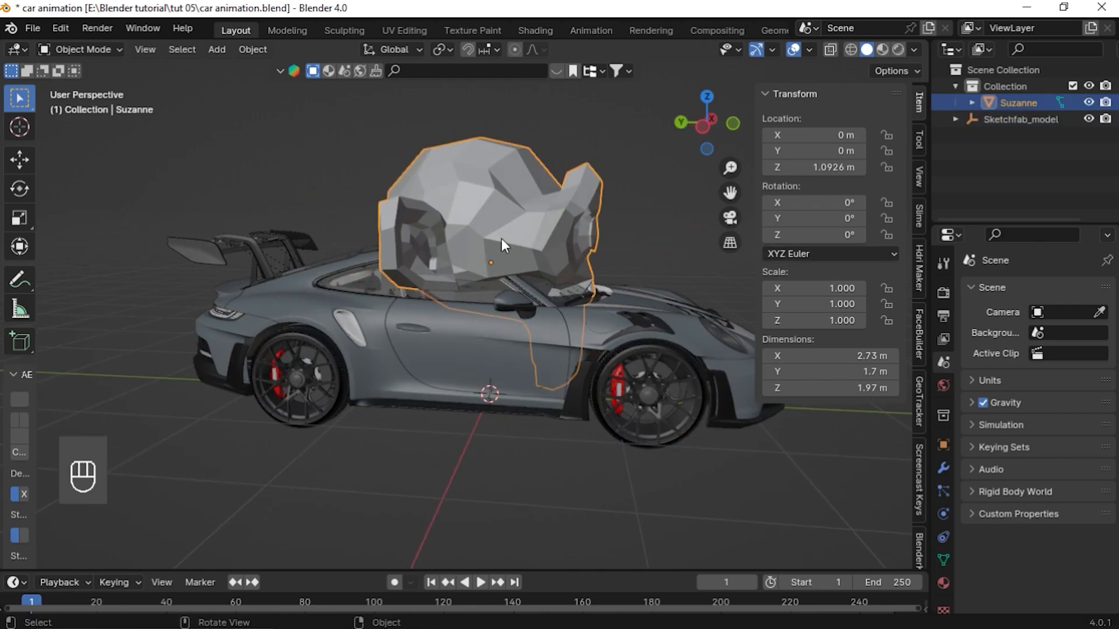
key(Delete)
Try to rotate the selected car about the Z axis
key(a)
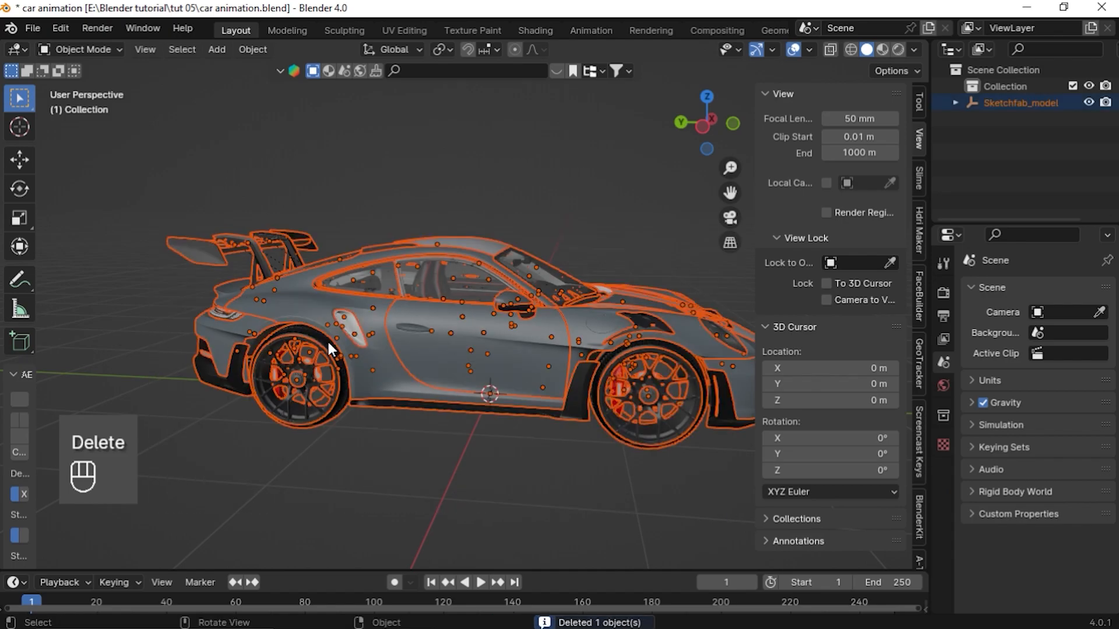
key(r)
key(z)
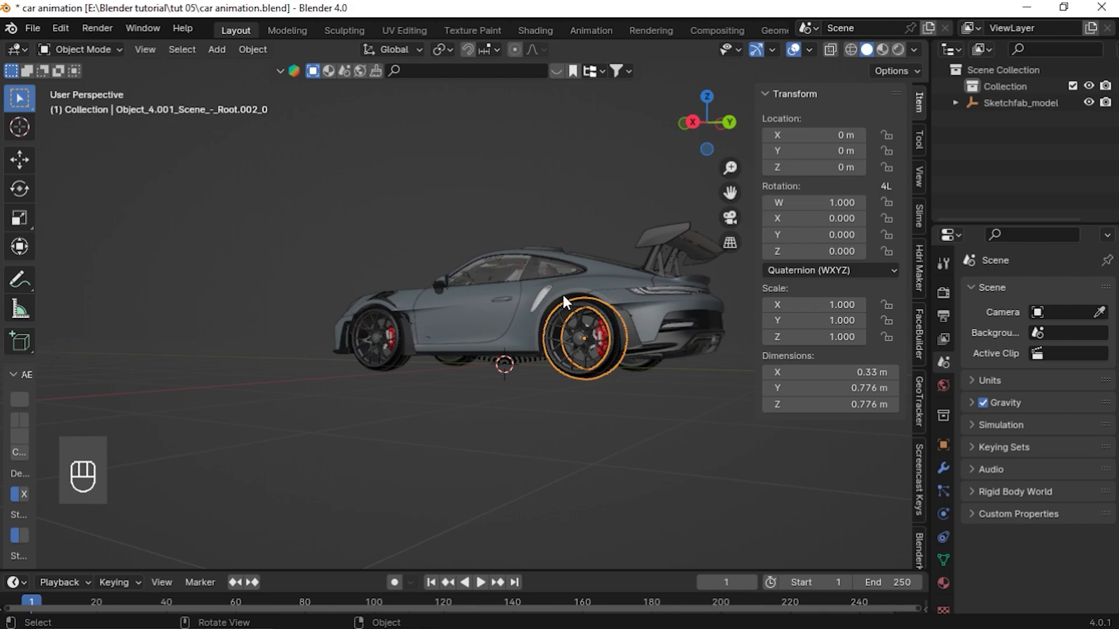
drag(525, 236, 464, 338)
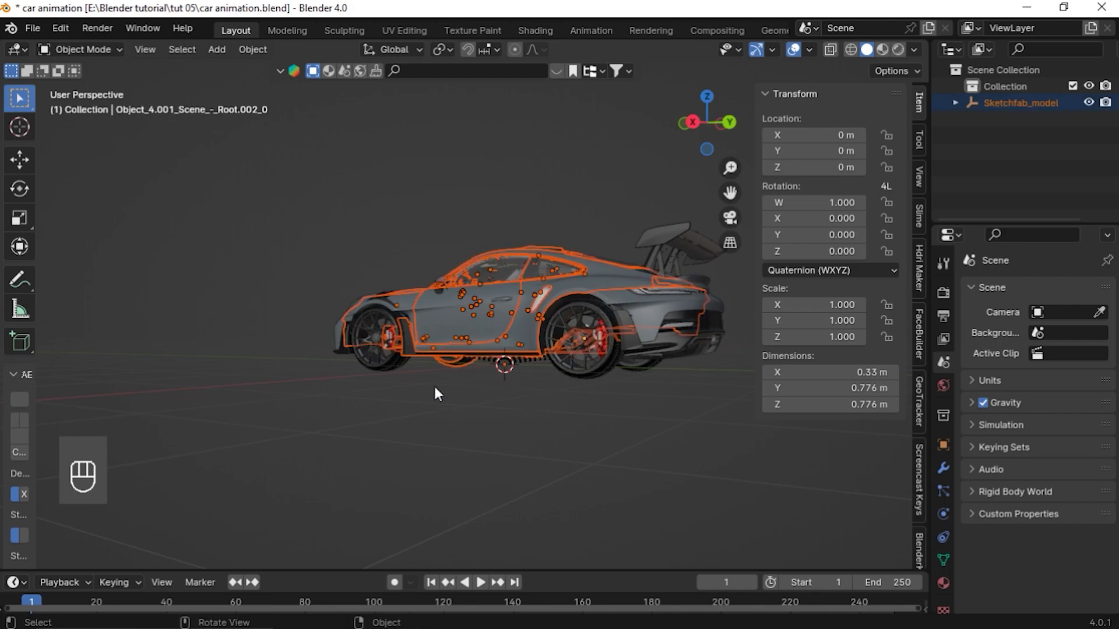
Select the front wheel's tire, rim, hub and brake disc parts and join them into one object
scroll(435, 388, up, 3)
middle_drag(537, 379, 635, 373)
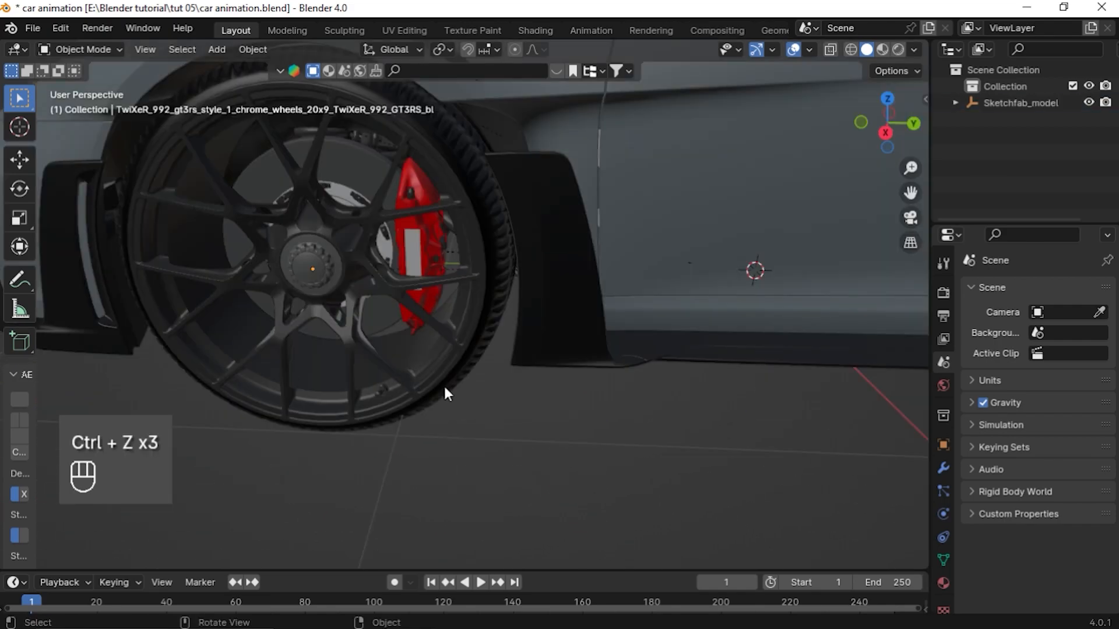
middle_drag(356, 295, 344, 162)
shift+click(240, 268)
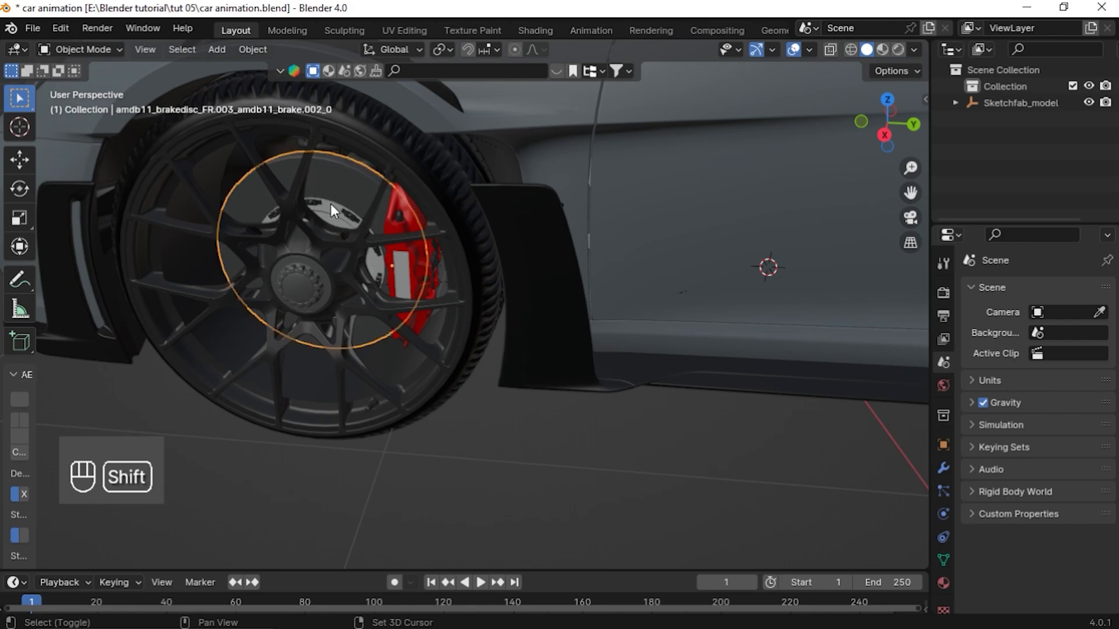
shift+click(332, 221)
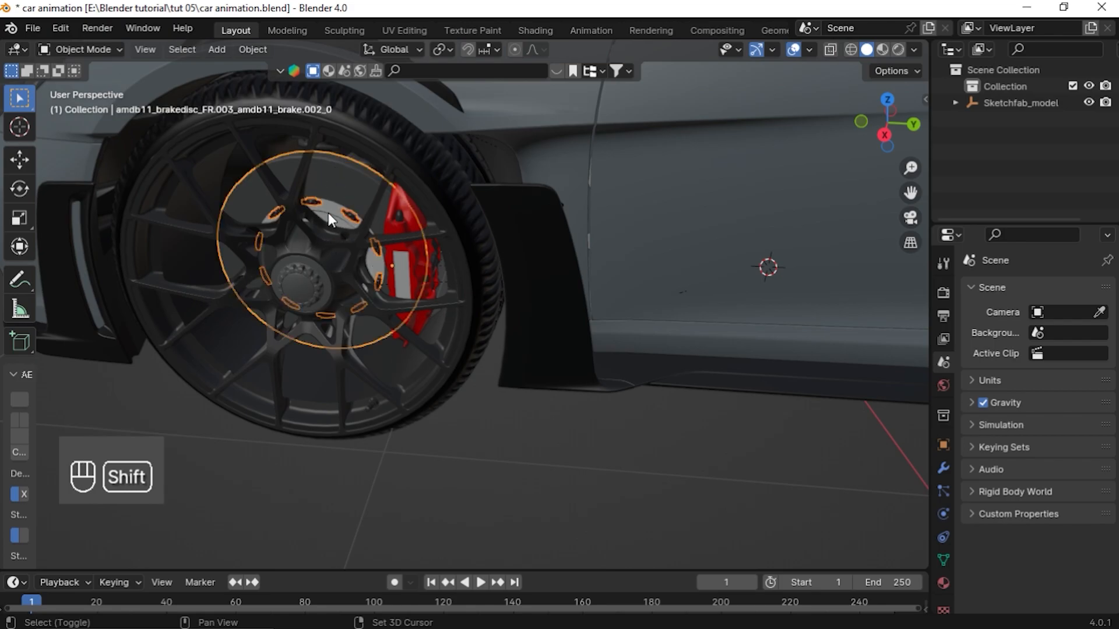
shift+middle_drag(421, 315, 507, 265)
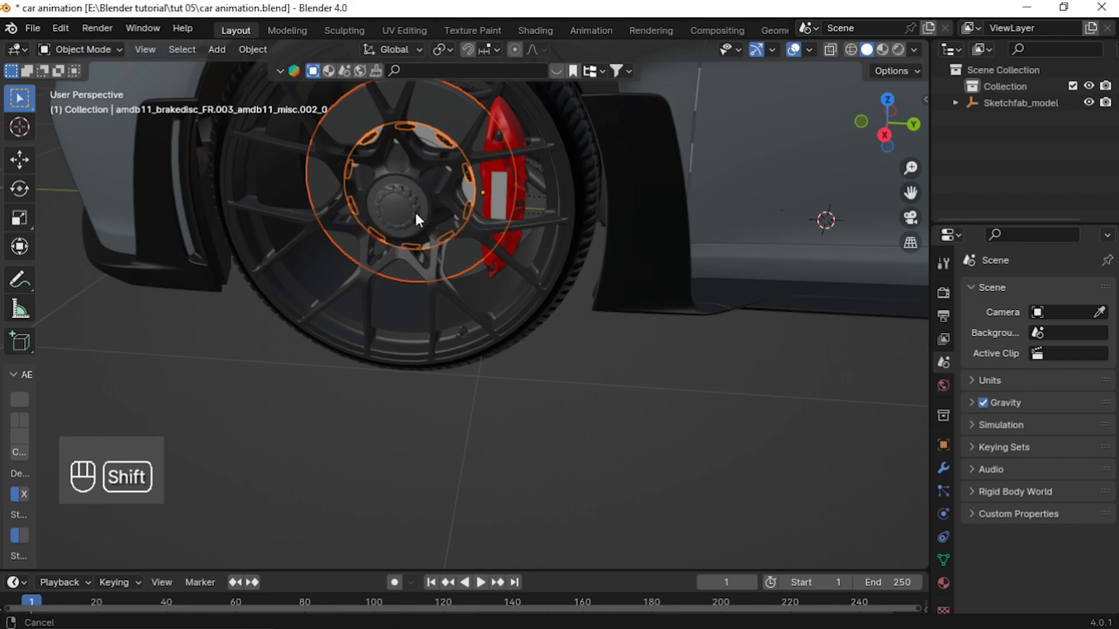
shift+middle_drag(415, 211, 350, 245)
shift+click(367, 138)
shift+click(457, 367)
shift+middle_drag(460, 374, 512, 378)
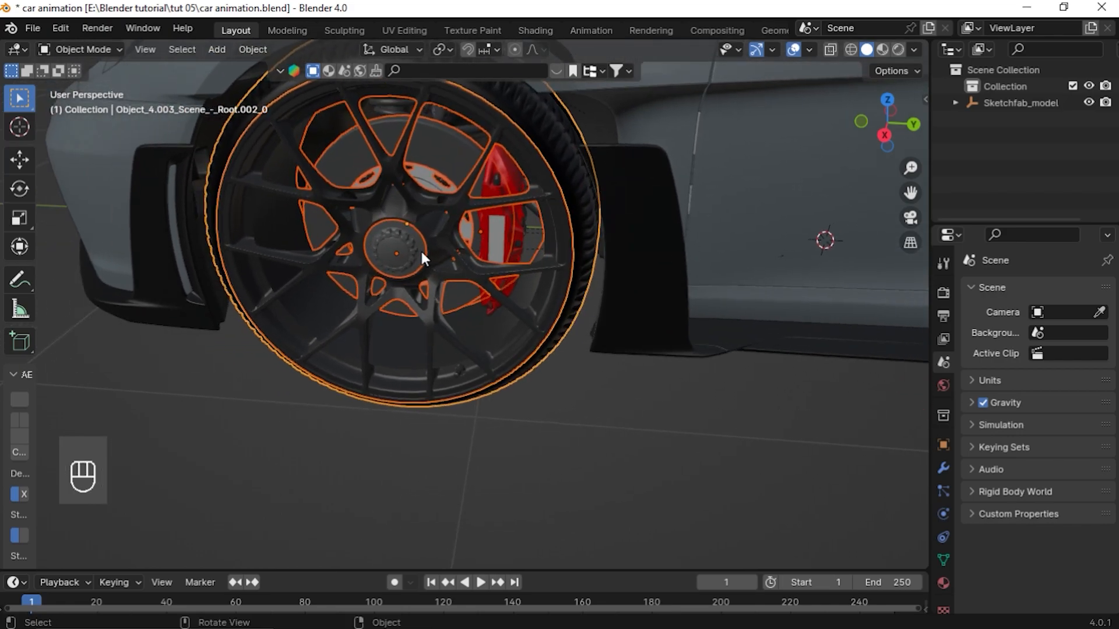
scroll(421, 252, down, 3)
mouse_move(421, 252)
middle_down()
mouse_move(509, 305)
mouse_move(412, 249)
middle_up()
key(ctrl+j)
Try rotating the joined wheel about its X axis, then cancel
scroll(435, 268, up, 4)
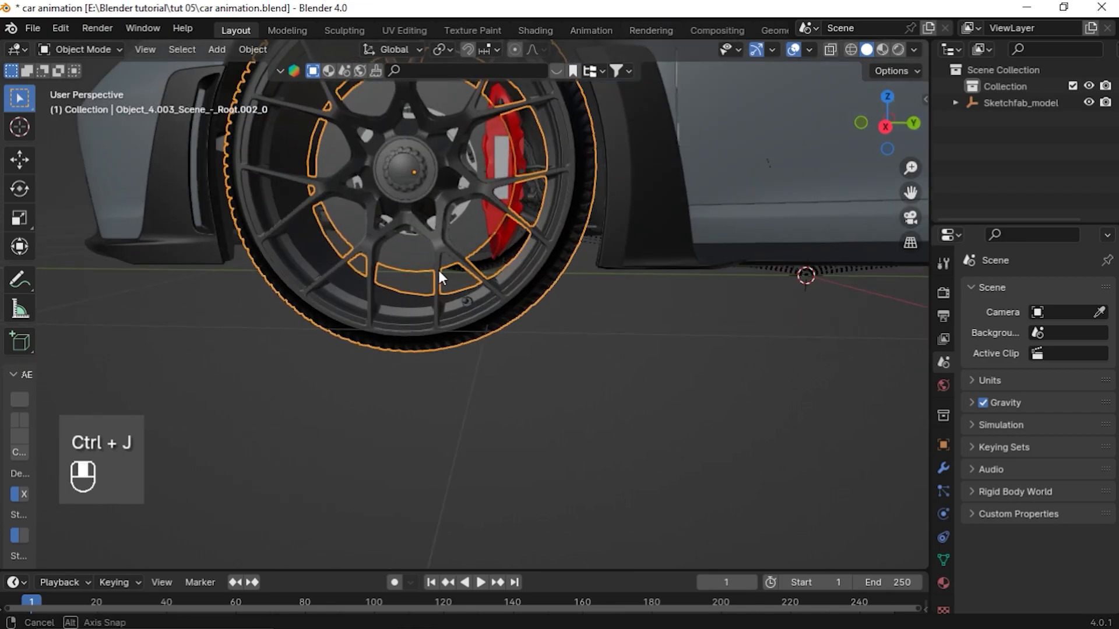
scroll(421, 326, down, 2)
key(r)
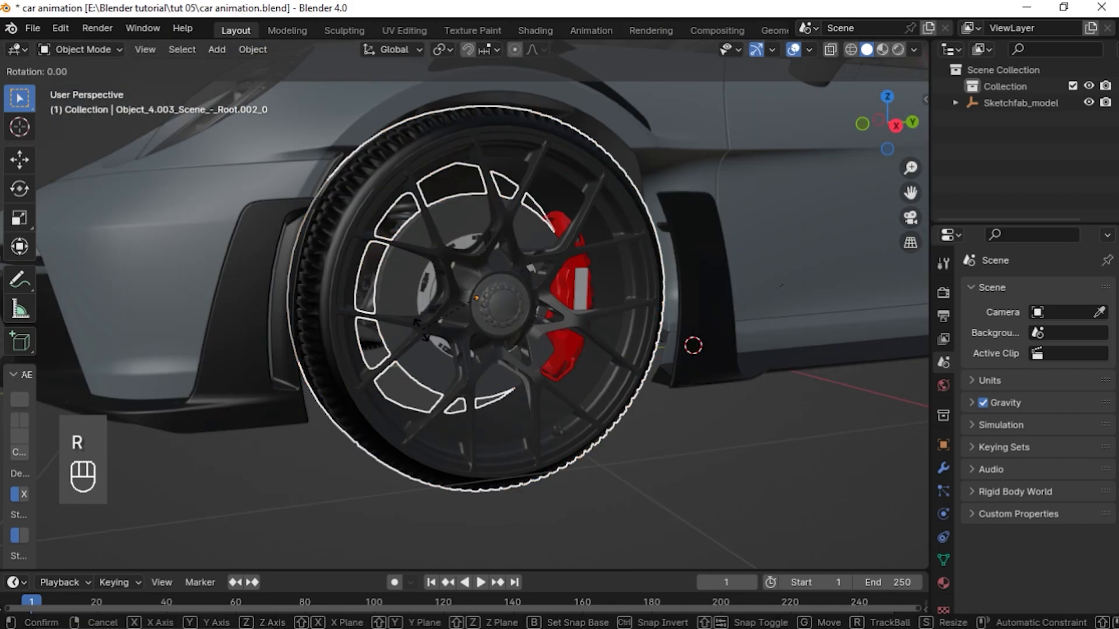
key(y)
key(x)
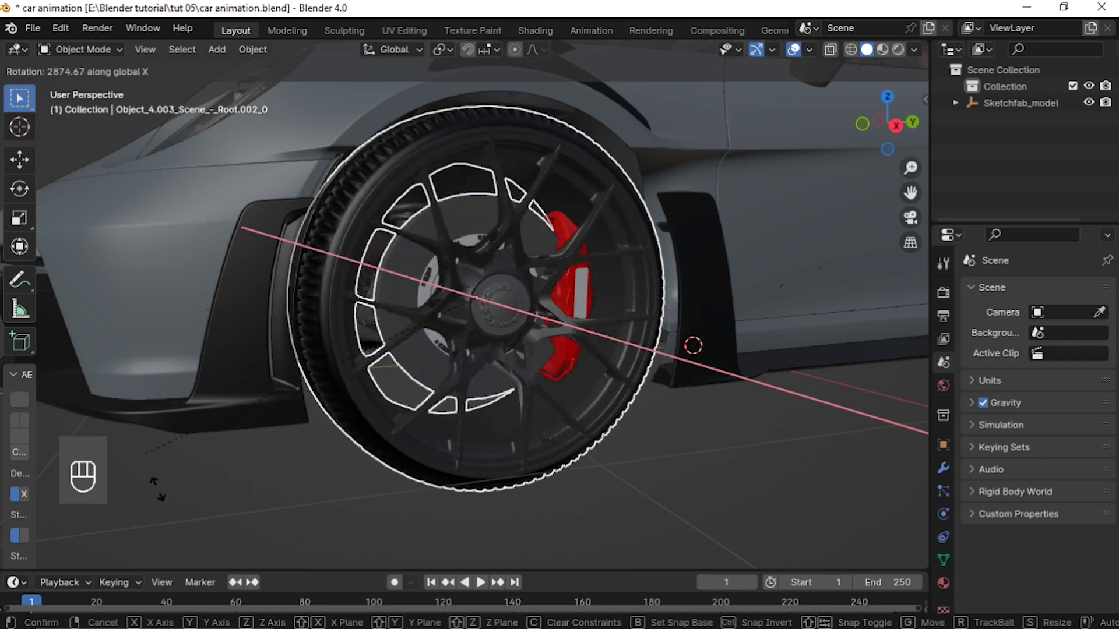
right_click(497, 360)
Set the joined wheel's origin to its geometry
middle_drag(501, 359, 450, 356)
click(242, 49)
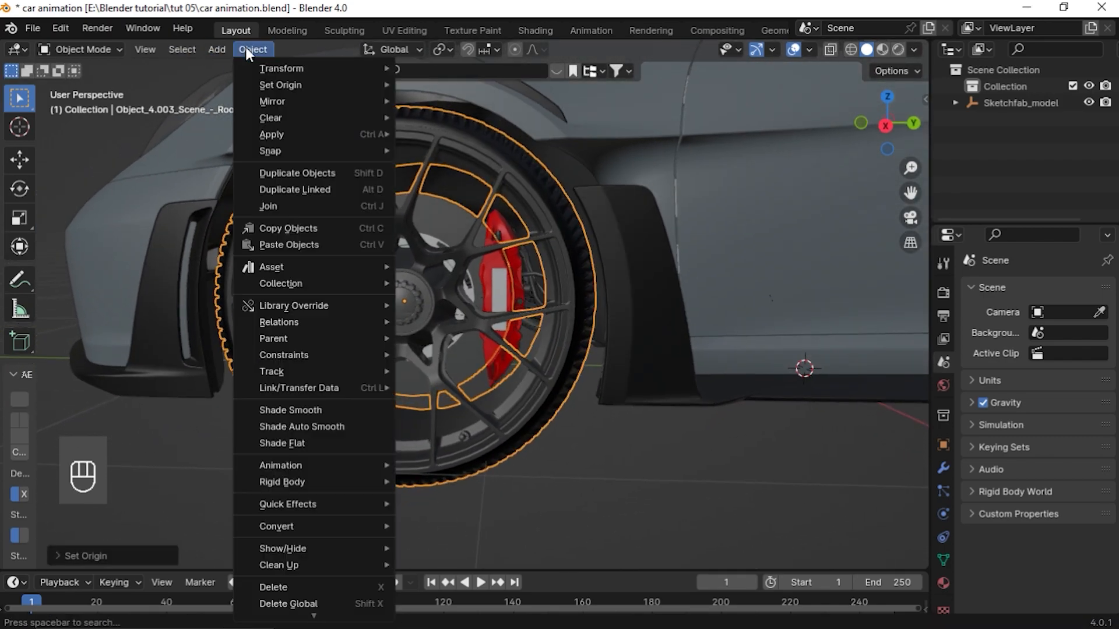
mouse_move(292, 87)
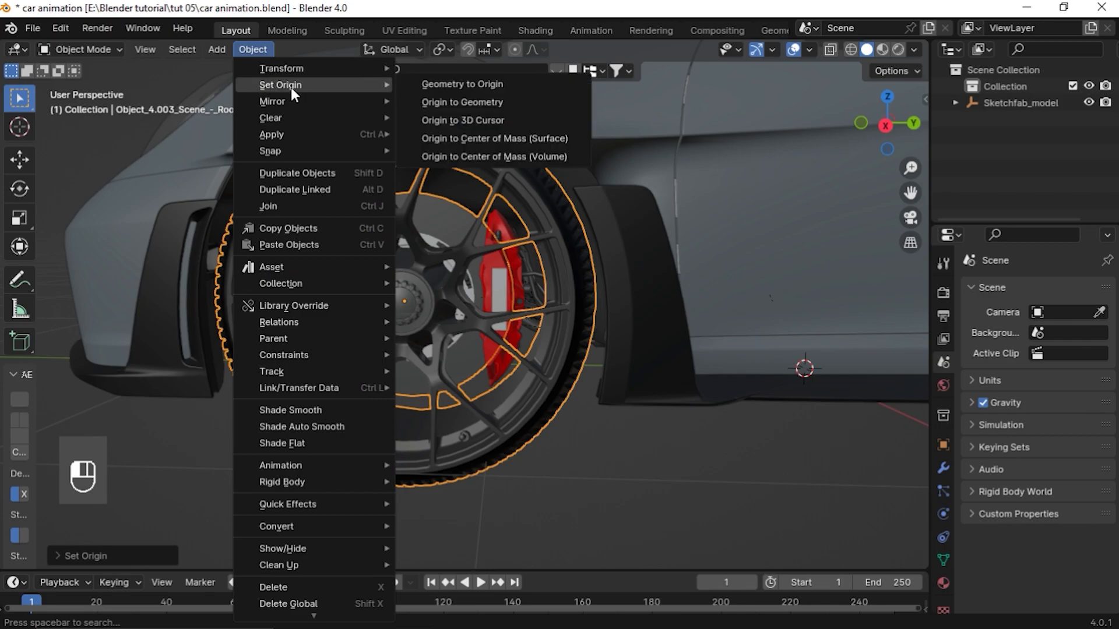
click(475, 102)
Test-rotate the wheel about the X axis in the right side view
key(KP_3)
key(r)
key(x)
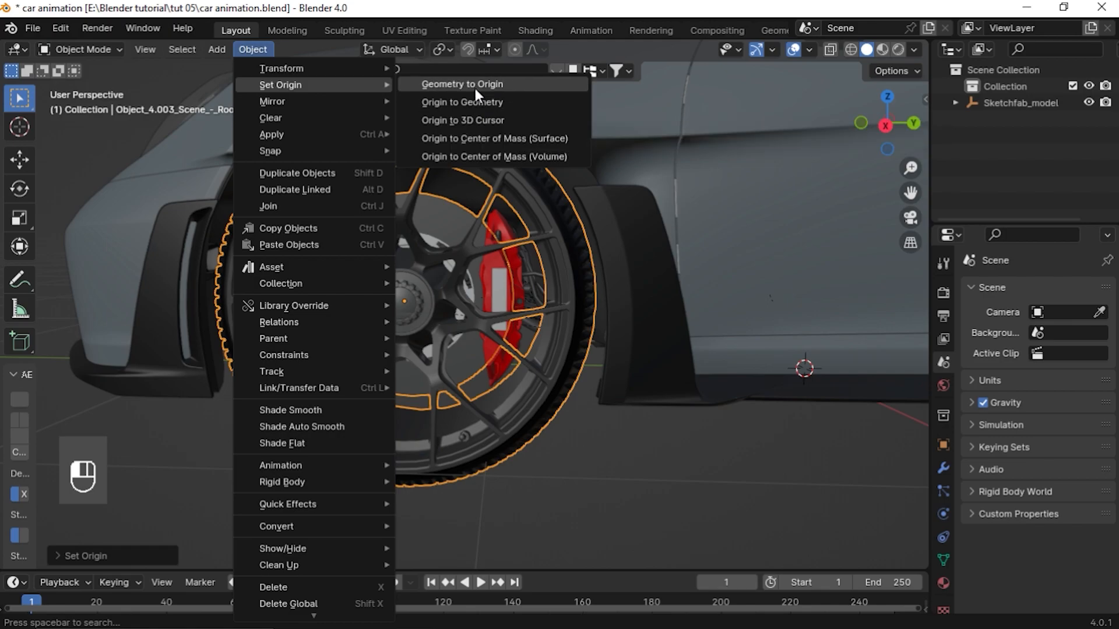
click(475, 85)
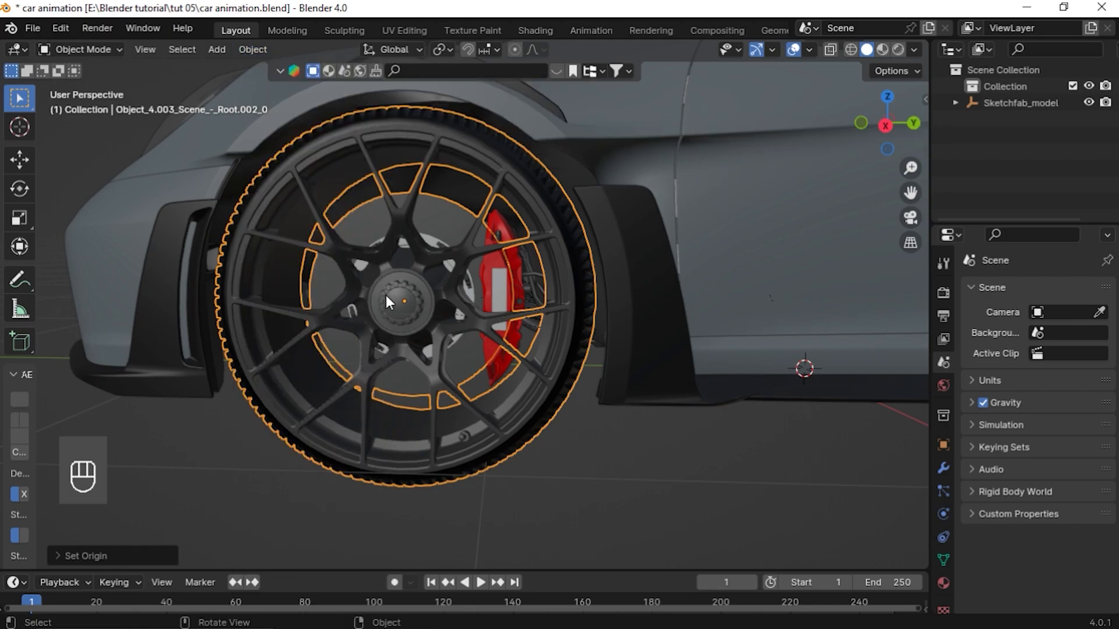
Set the joined wheel's origin to its center of mass (surface)
click(252, 49)
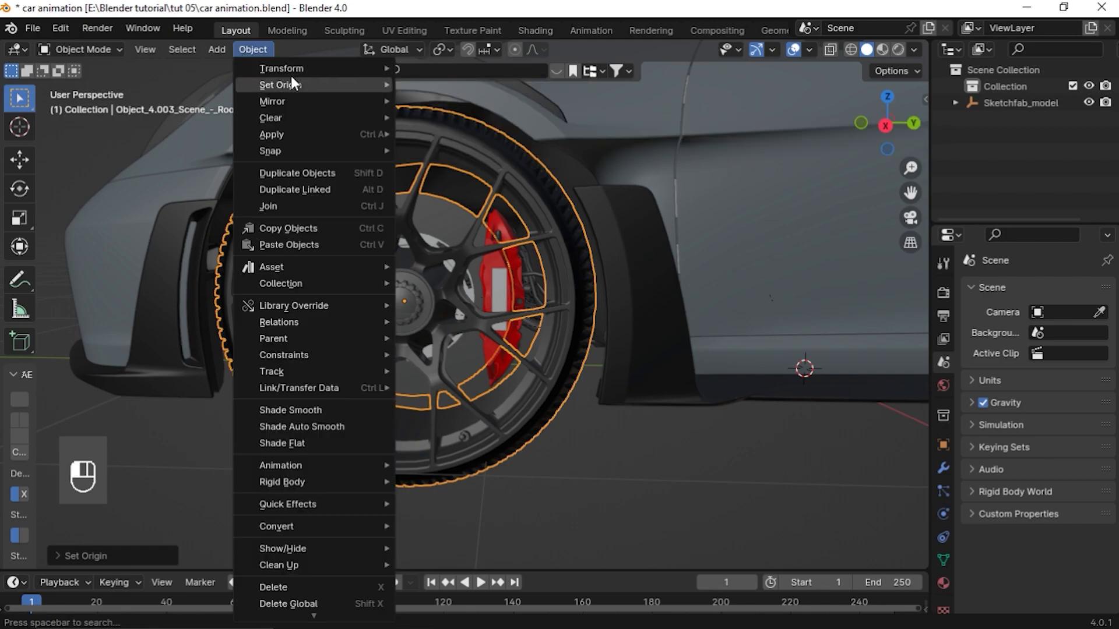
mouse_move(291, 85)
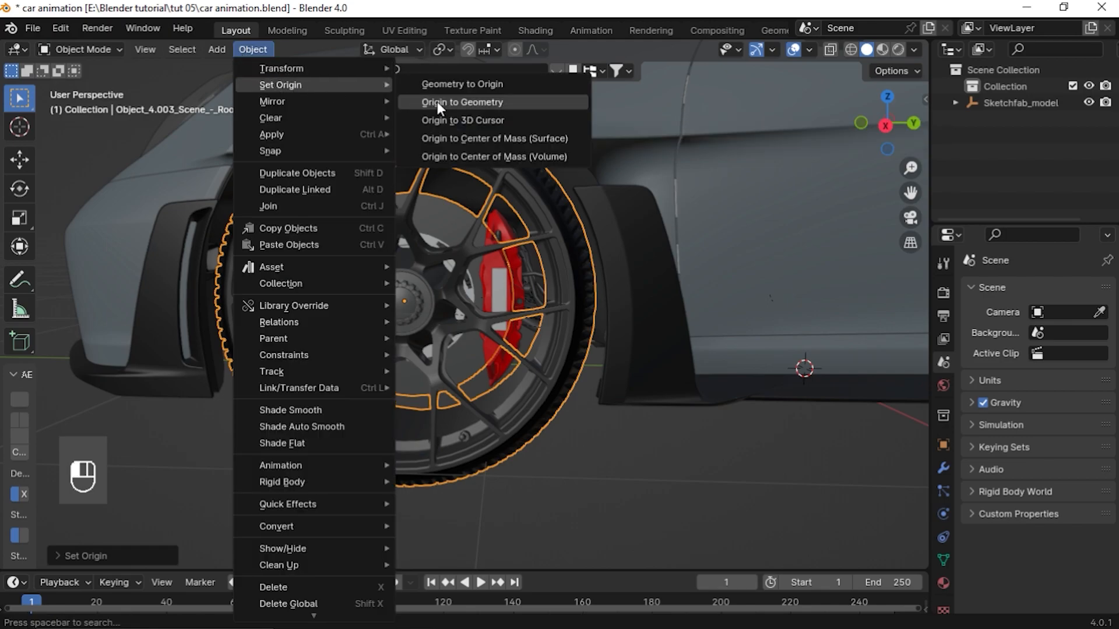
click(439, 138)
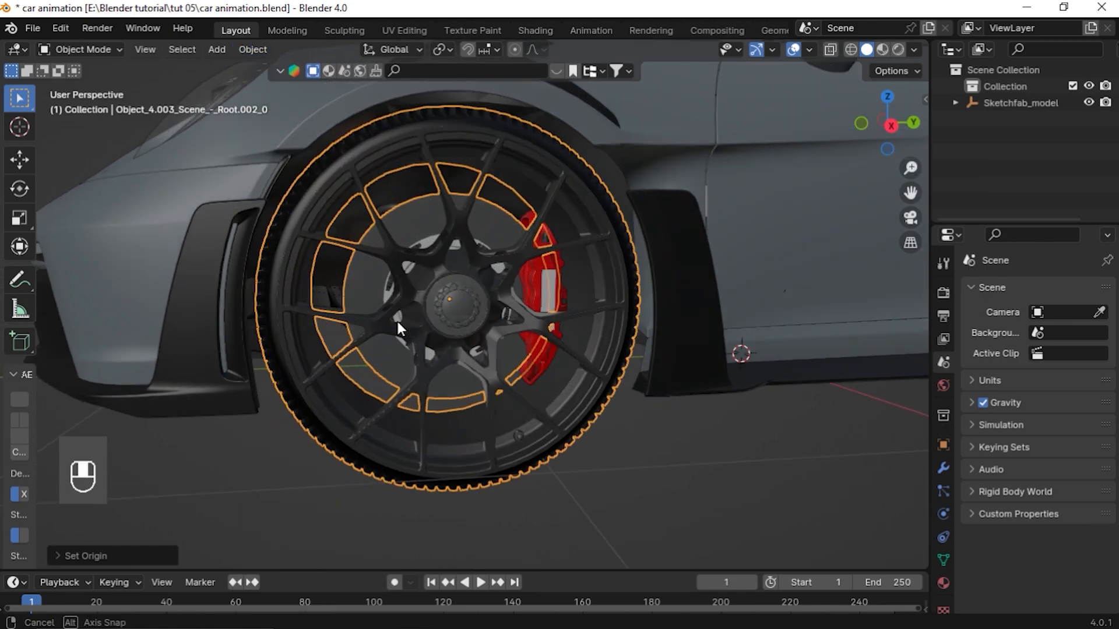
Select the front brake caliper and its pad parts and join them into one object
click(449, 271)
key(KP_Decimal)
middle_drag(453, 271, 527, 277)
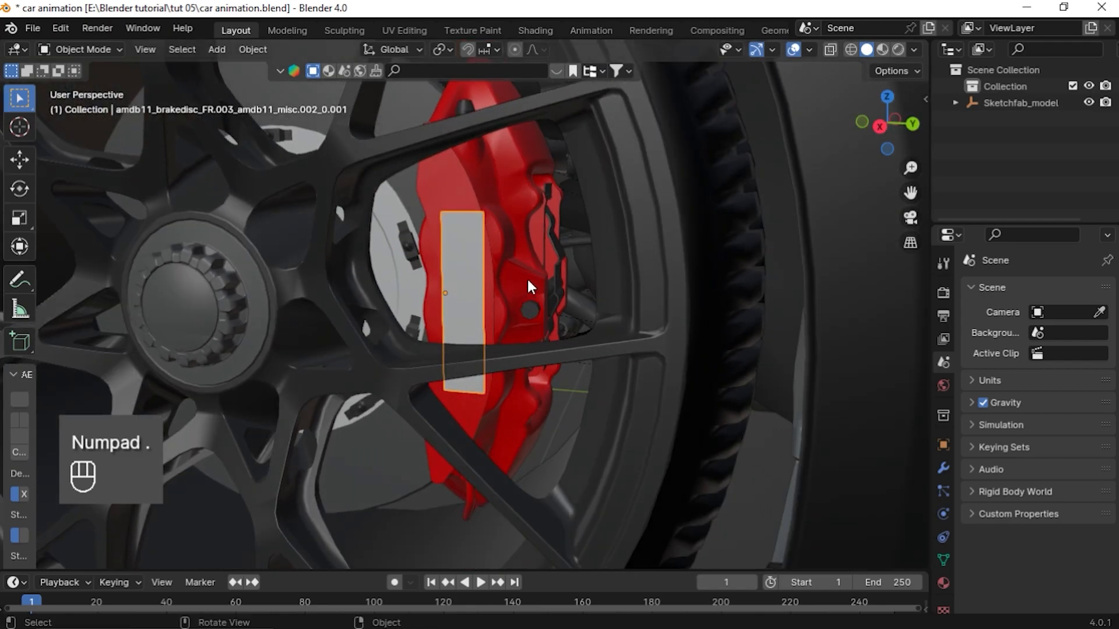
shift+click(561, 262)
shift+click(492, 196)
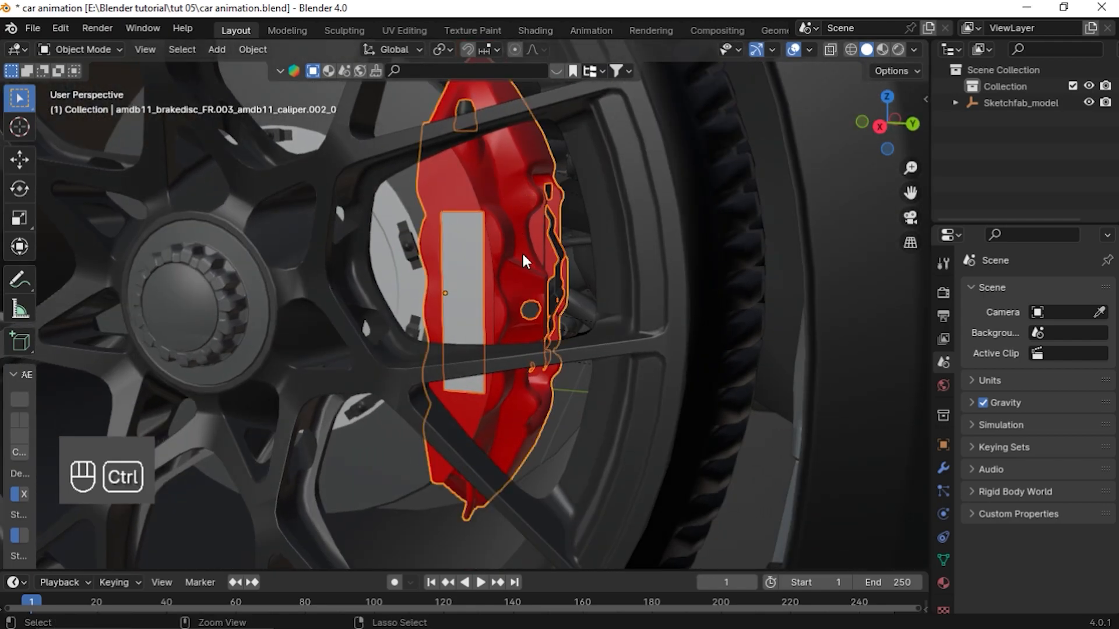
key(ctrl+j)
Test-move the joined caliper, then cancel the move
scroll(522, 251, down, 5)
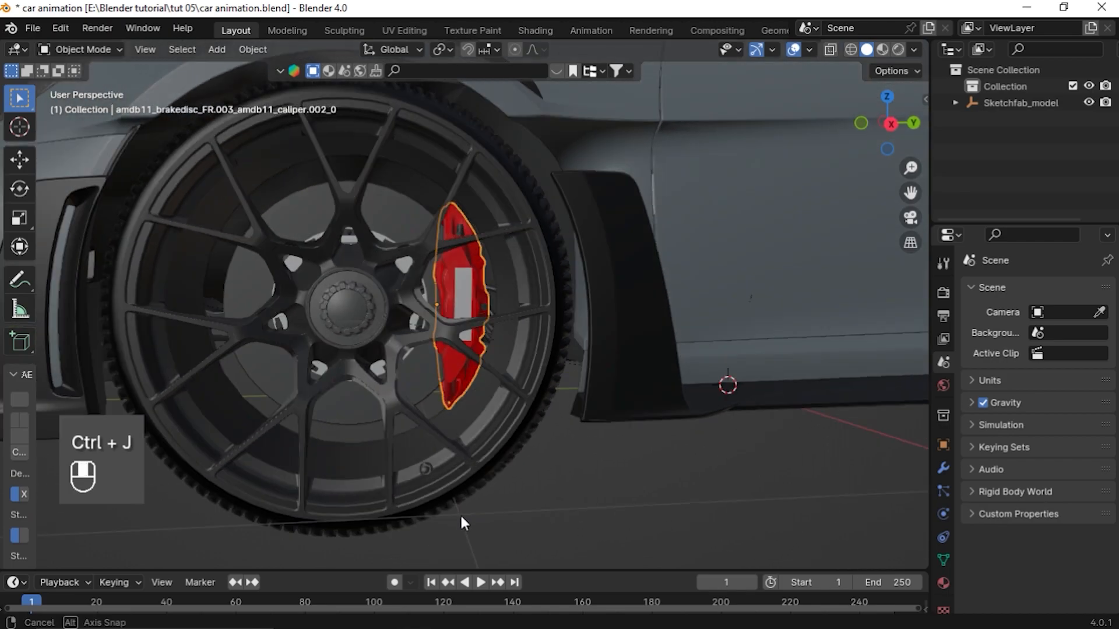
click(459, 288)
key(g)
right_click(449, 217)
scroll(410, 338, down, 3)
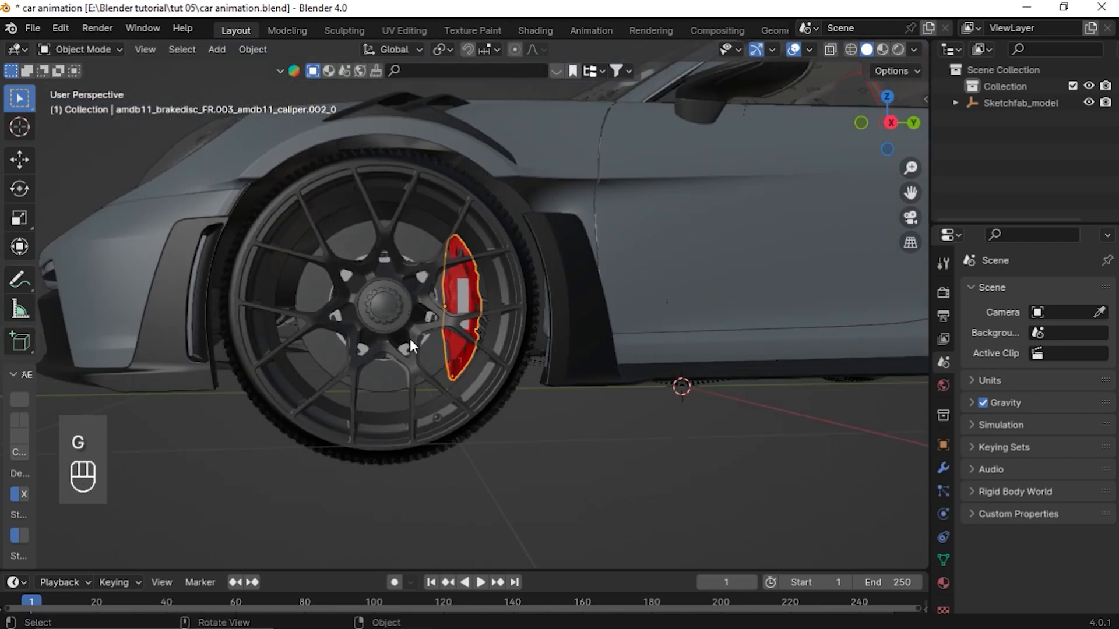
Select another wheel's tire, rim, hub and disc parts in side view and join them into one object
click(379, 301)
middle_drag(379, 301, 756, 286)
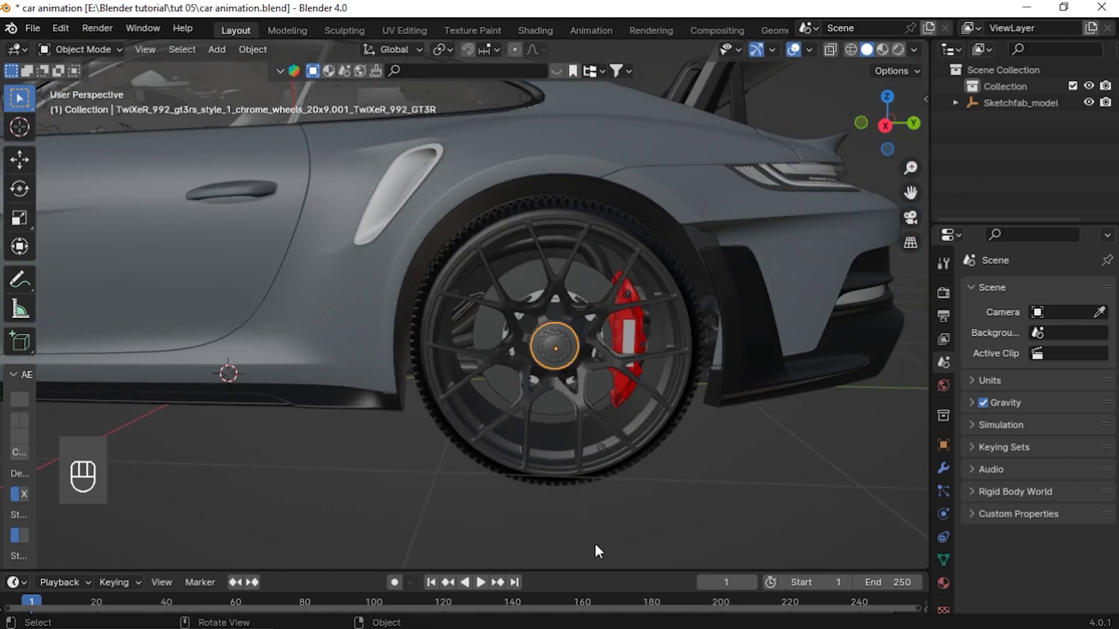
middle_drag(592, 541, 662, 455)
shift+click(662, 276)
middle_drag(662, 276, 618, 268)
click(253, 50)
scroll(541, 413, down, 4)
click(481, 315)
key(KP_3)
key(KP_Decimal)
middle_drag(541, 413, 484, 373)
scroll(483, 350, up, 4)
shift+click(574, 224)
key(ctrl+j)
middle_drag(554, 326, 483, 369)
key(g)
key(g)
right_click(245, 349)
Set the selected brake part's origin to its center of mass (surface) and test-rotate it about X
click(345, 286)
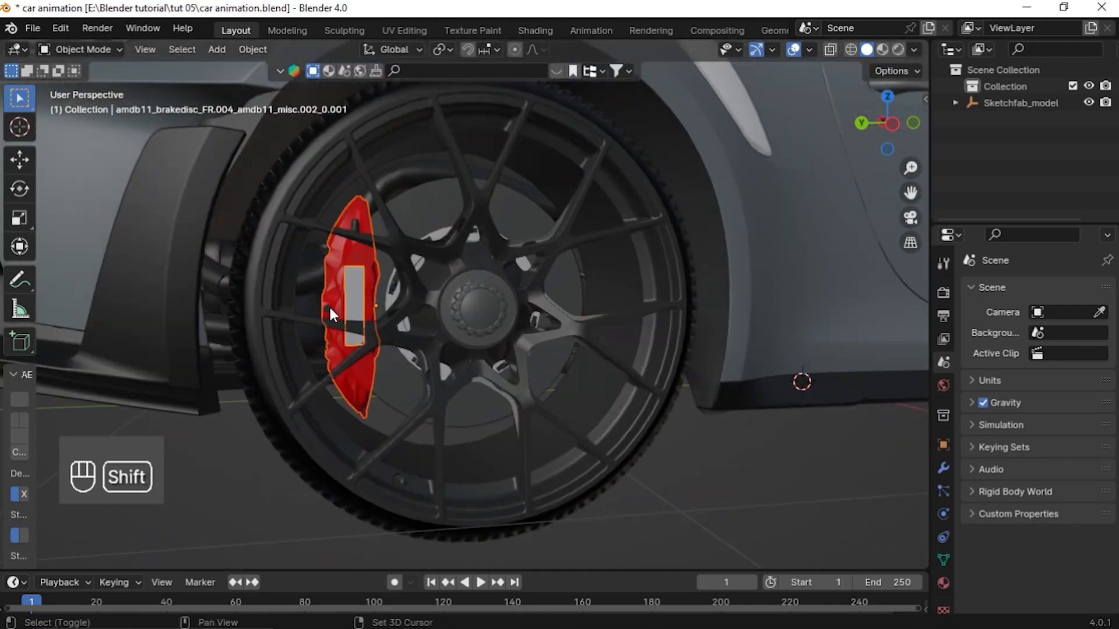
click(253, 50)
mouse_move(275, 85)
click(445, 140)
key(KP_3)
key(r)
key(x)
middle_drag(349, 408, 250, 448)
key(g)
key(g)
Select the next wheel's parts and join them into one object
click(510, 262)
shift+click(356, 285)
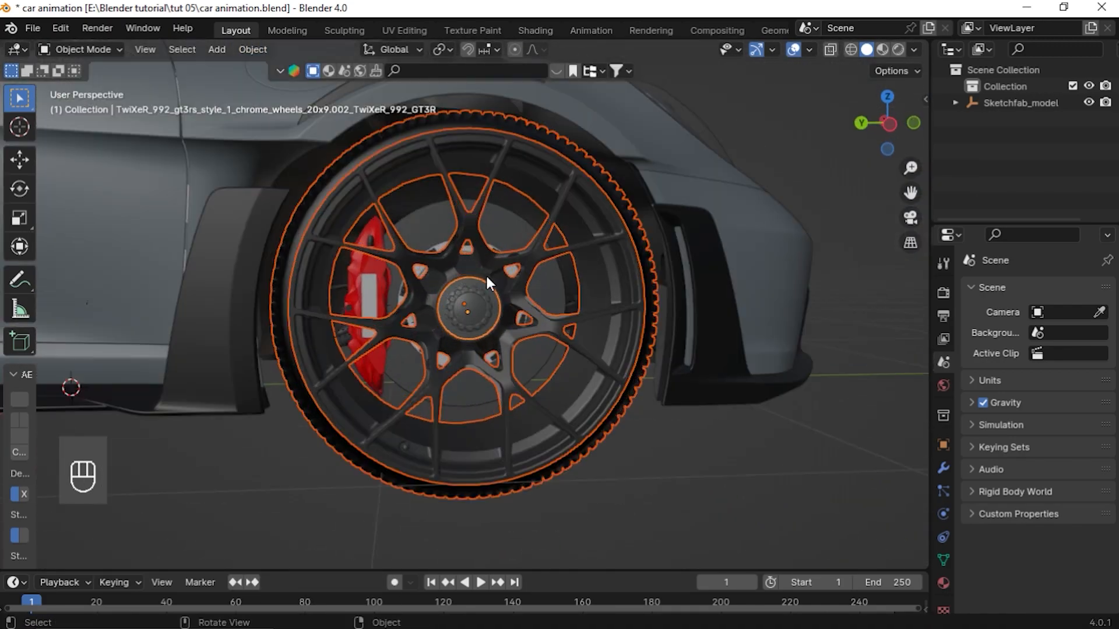
key(ctrl+j)
Set that wheel's origin to its center of mass (surface), then test-rotate it and cancel
click(253, 50)
click(445, 140)
key(r)
right_click(579, 305)
Test-move each wheel and brake caliper in turn to check they move as single objects, cancelling each move
scroll(479, 361, down, 7)
middle_drag(479, 360, 455, 342)
click(456, 338)
key(g)
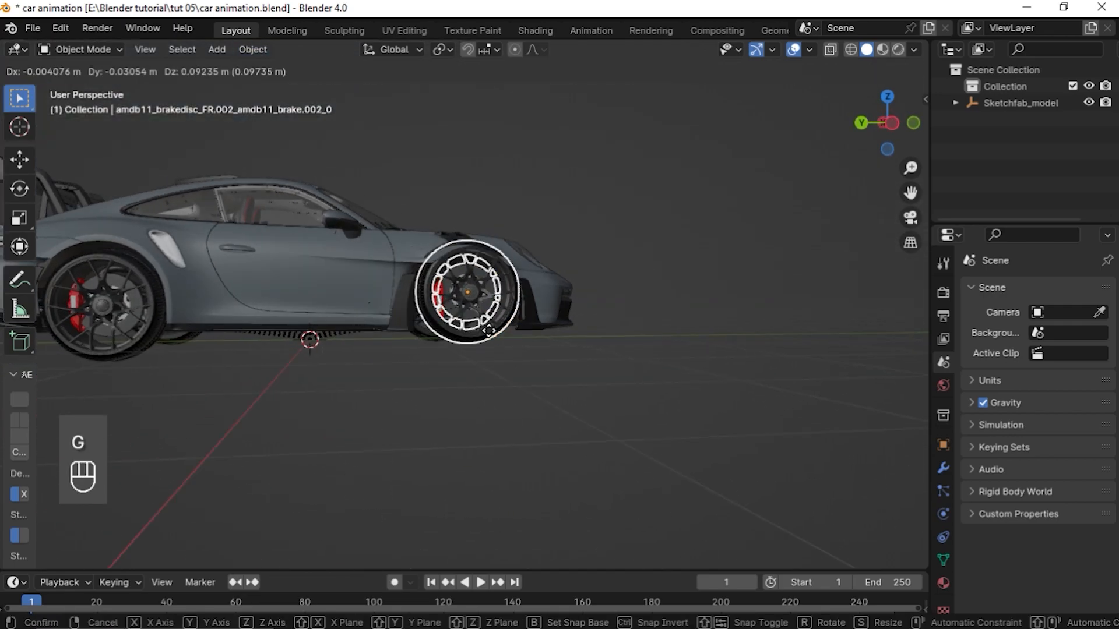
right_click(495, 455)
click(90, 344)
key(g)
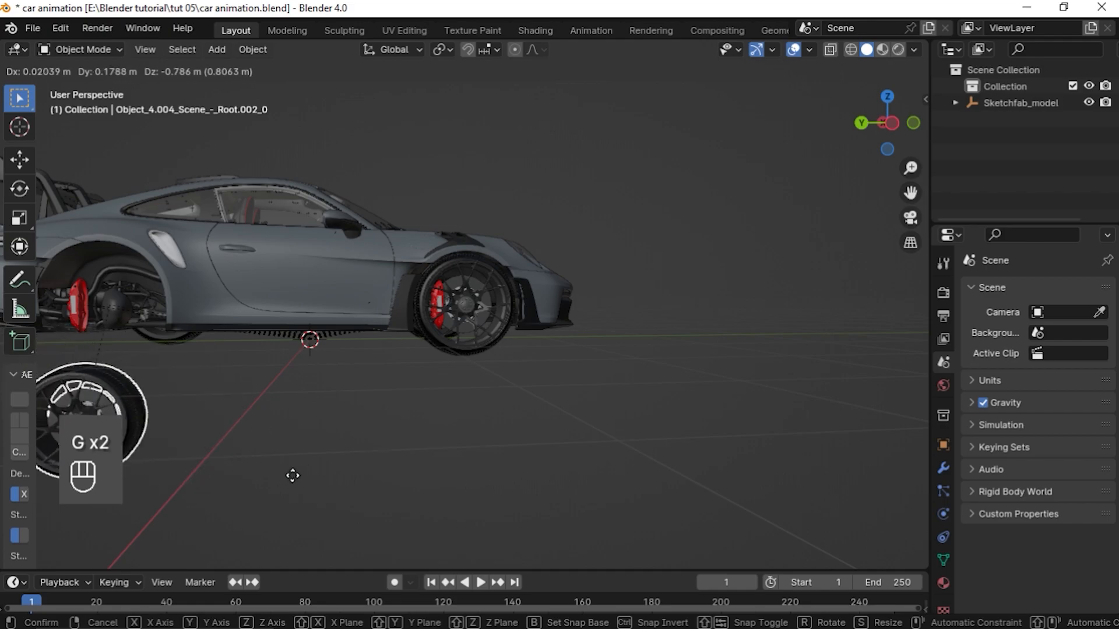
right_click(293, 476)
middle_drag(359, 432, 233, 377)
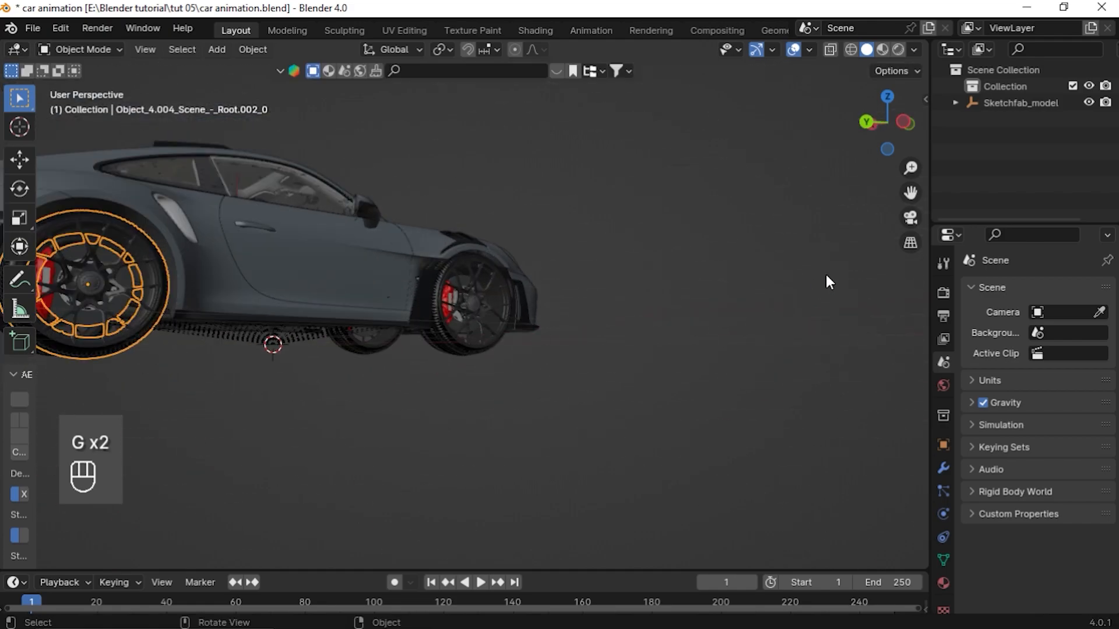
drag(910, 193, 1110, 193)
scroll(434, 327, up, 3)
click(351, 246)
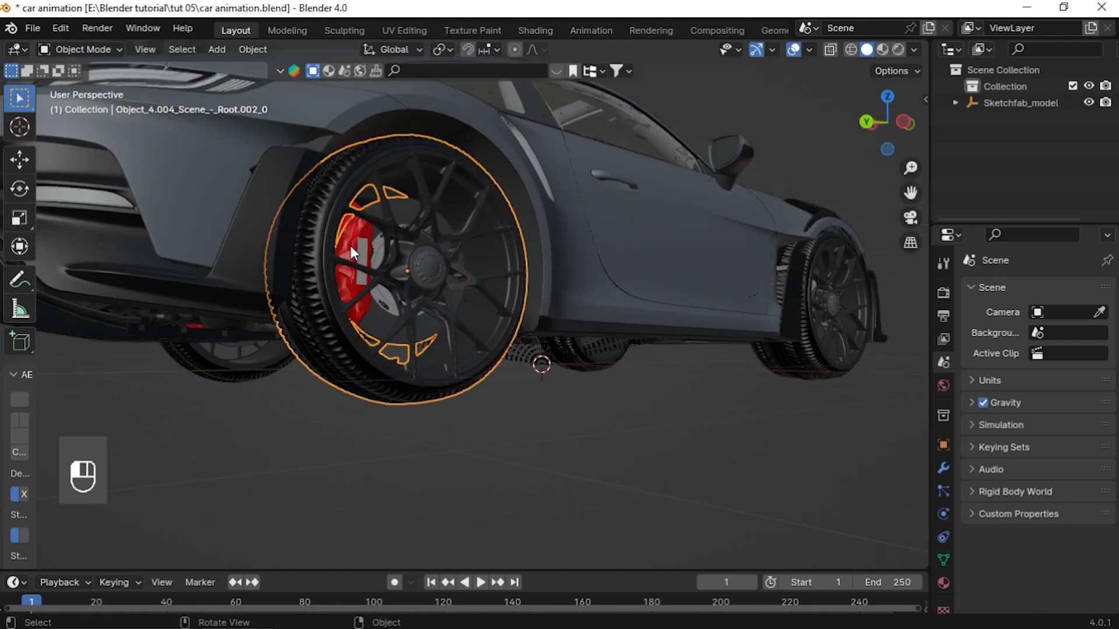
key(g)
key(g)
right_click(344, 380)
middle_drag(790, 346, 711, 337)
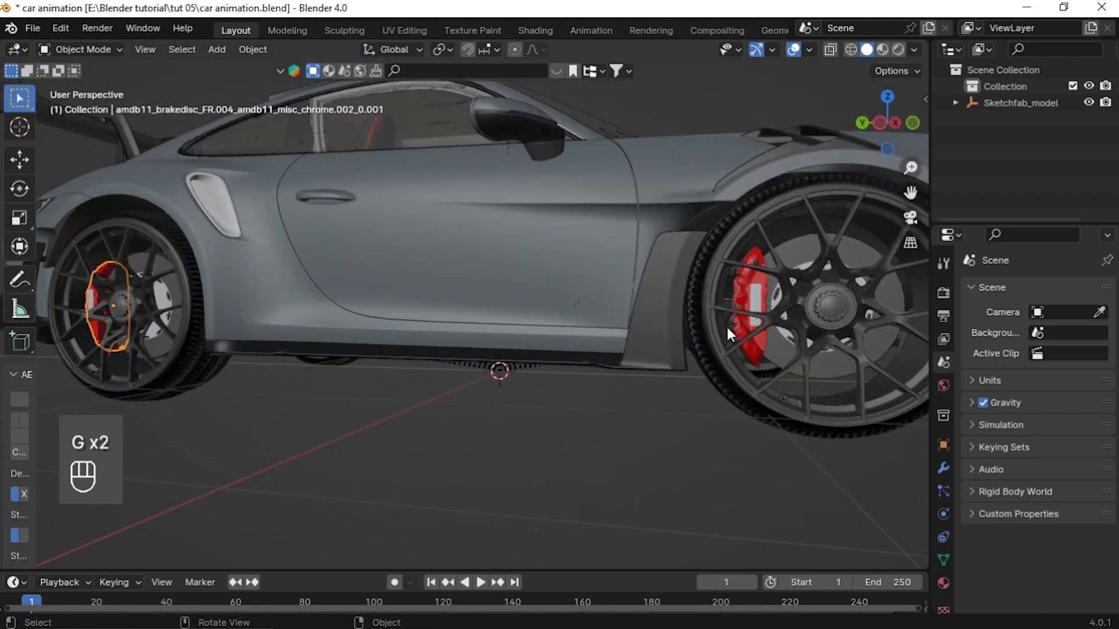
click(753, 305)
key(g)
right_click(432, 383)
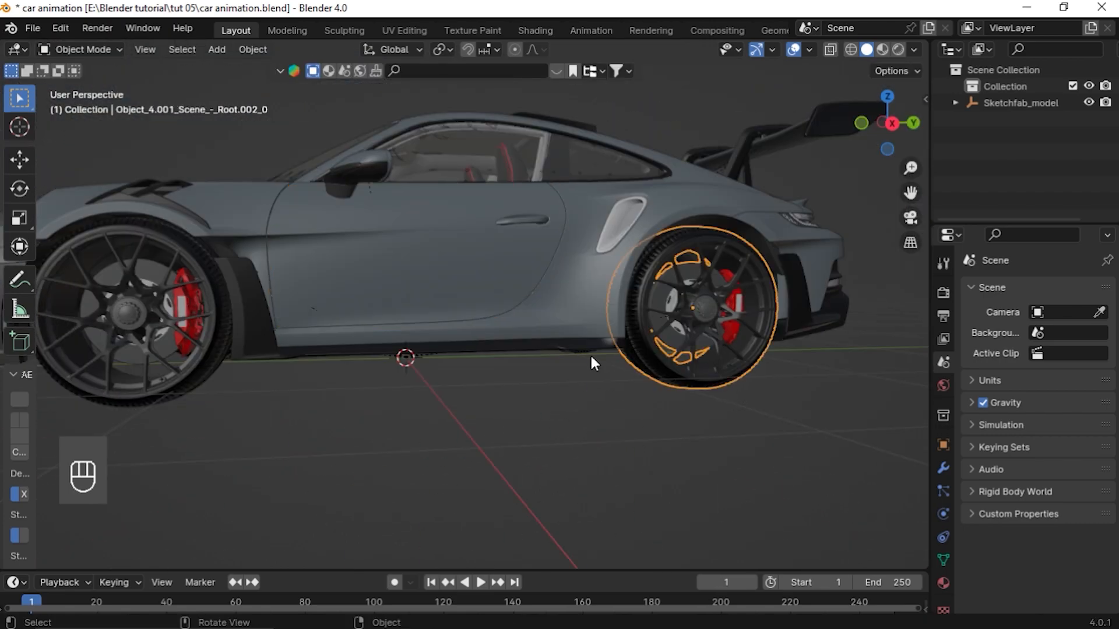
Hide all four wheels and their brake calipers
key(h)
click(177, 348)
key(h)
key(h)
middle_drag(696, 356, 370, 388)
middle_drag(472, 367, 375, 383)
click(376, 384)
key(h)
click(385, 330)
key(h)
click(693, 333)
key(h)
middle_drag(694, 333, 678, 324)
click(678, 324)
key(h)
middle_drag(384, 457, 437, 380)
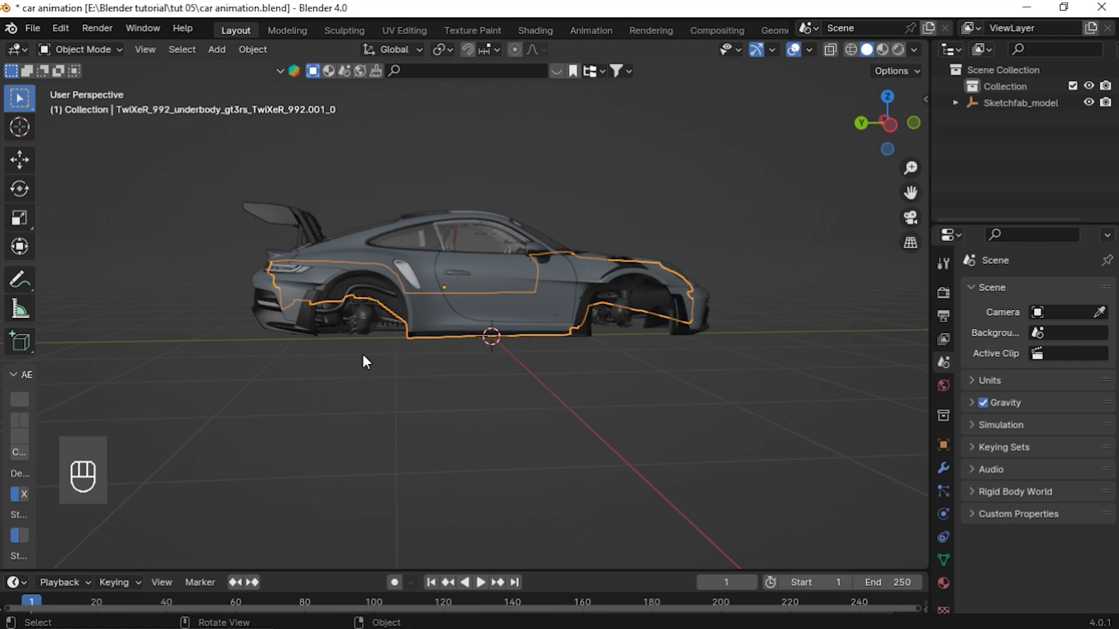
Select all remaining body parts and join them into one object
key(a)
middle_drag(569, 390, 424, 382)
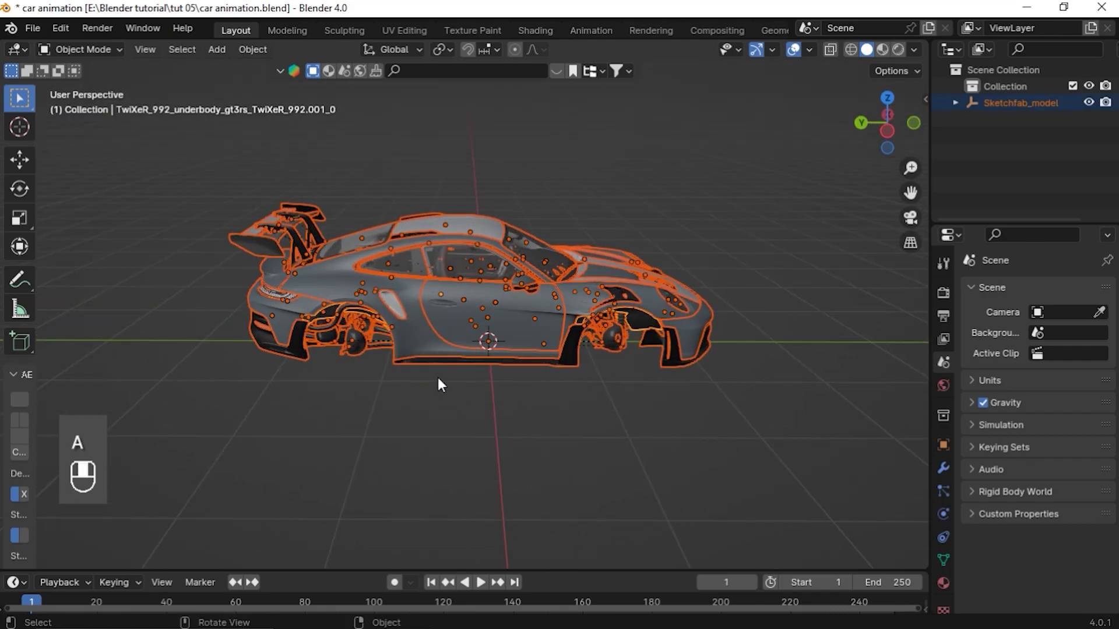
key(ctrl)
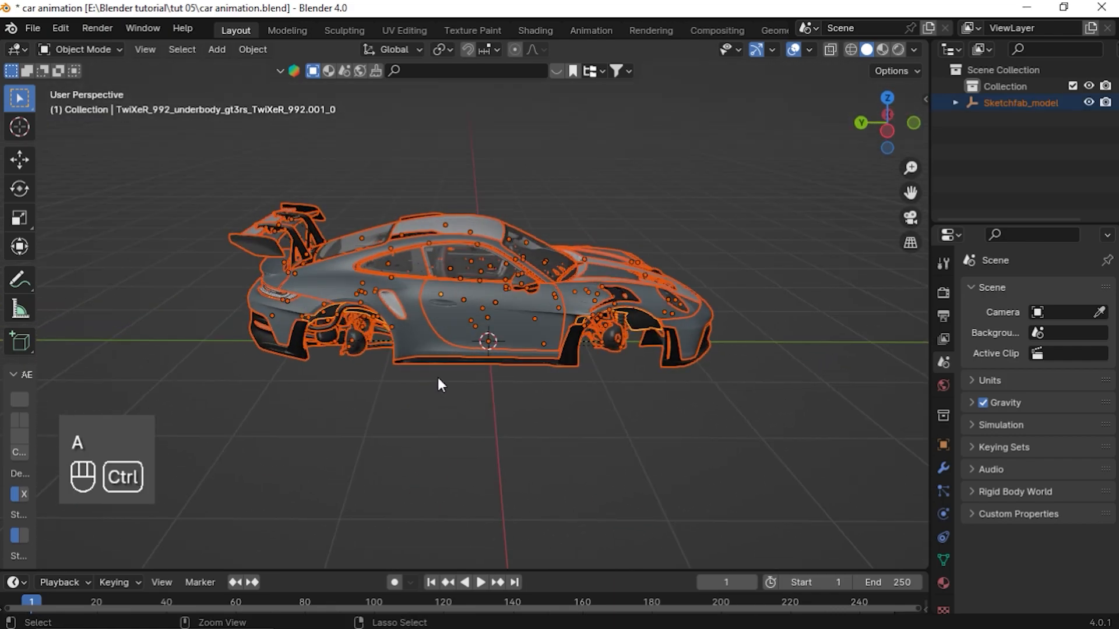
key(ctrl+j)
middle_drag(470, 392, 470, 367)
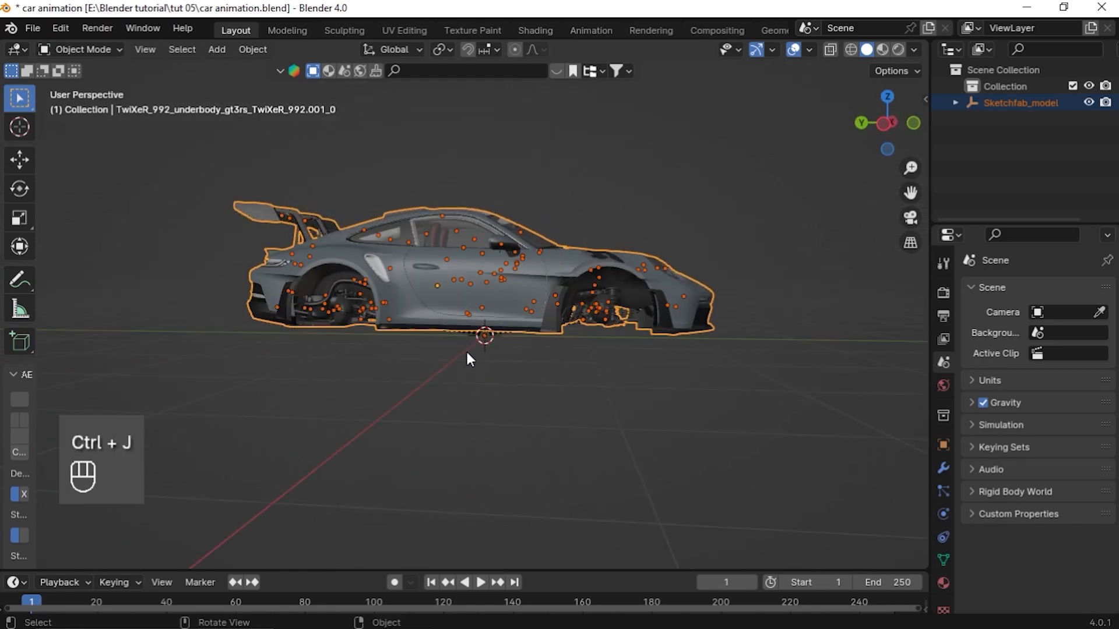
middle_drag(521, 292, 503, 348)
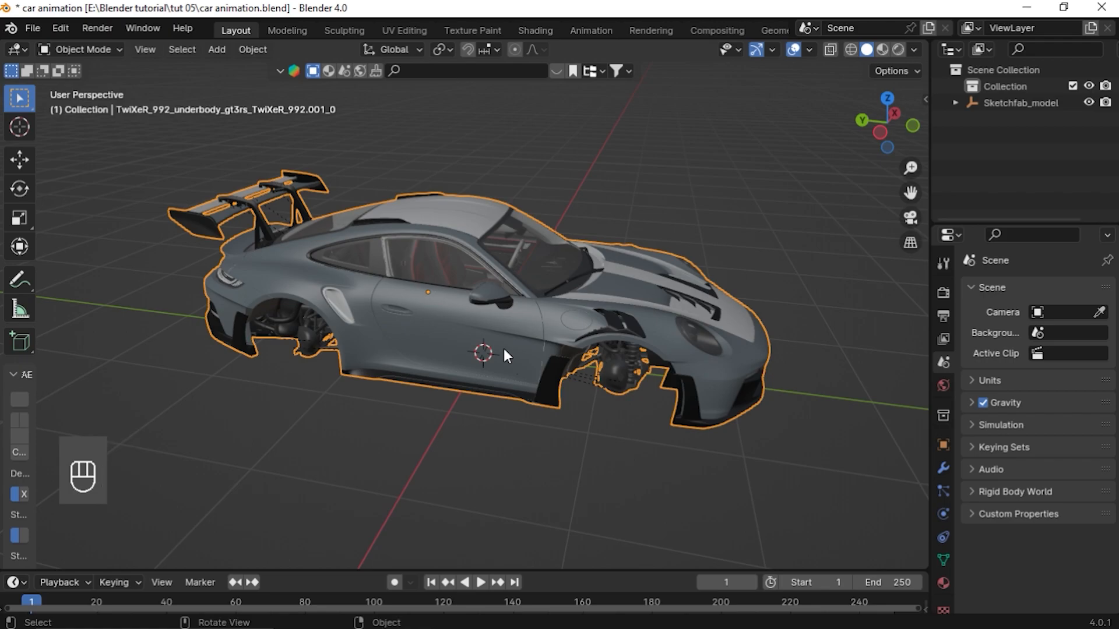
Unhide the wheels and snap the 3D cursor to the selected front wheel
key(alt+h)
middle_drag(466, 397, 332, 380)
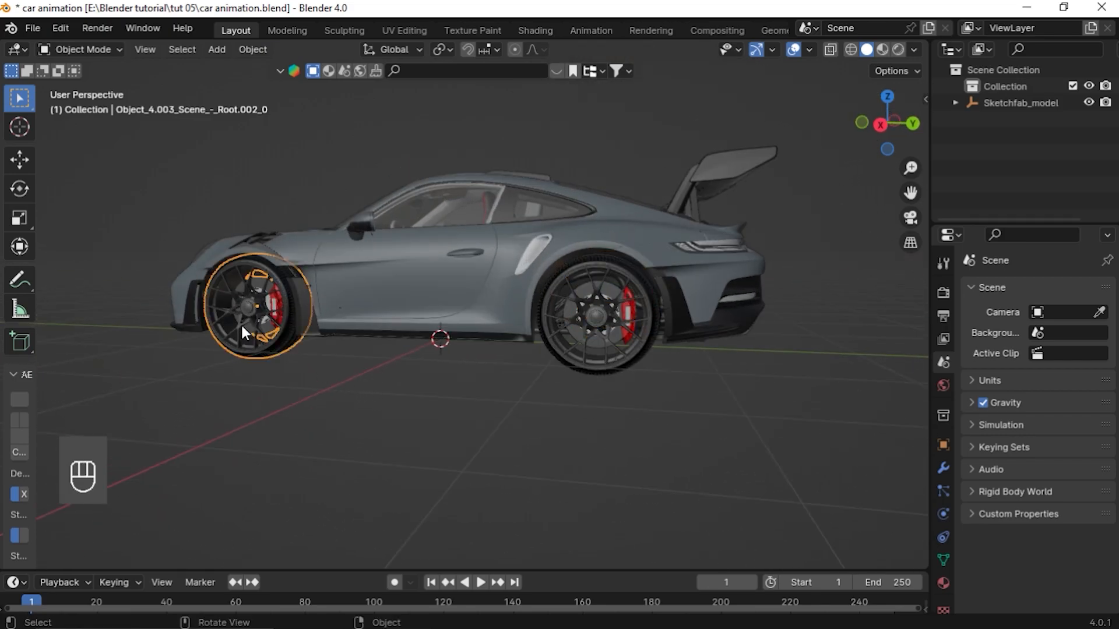
key(KP_Decimal)
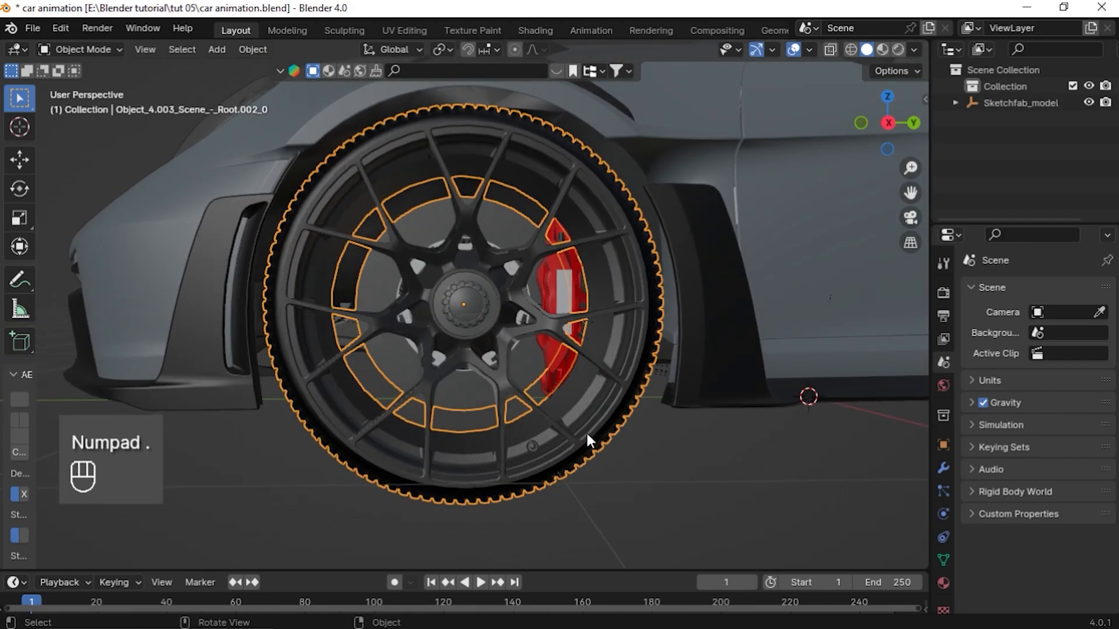
key(shift+s)
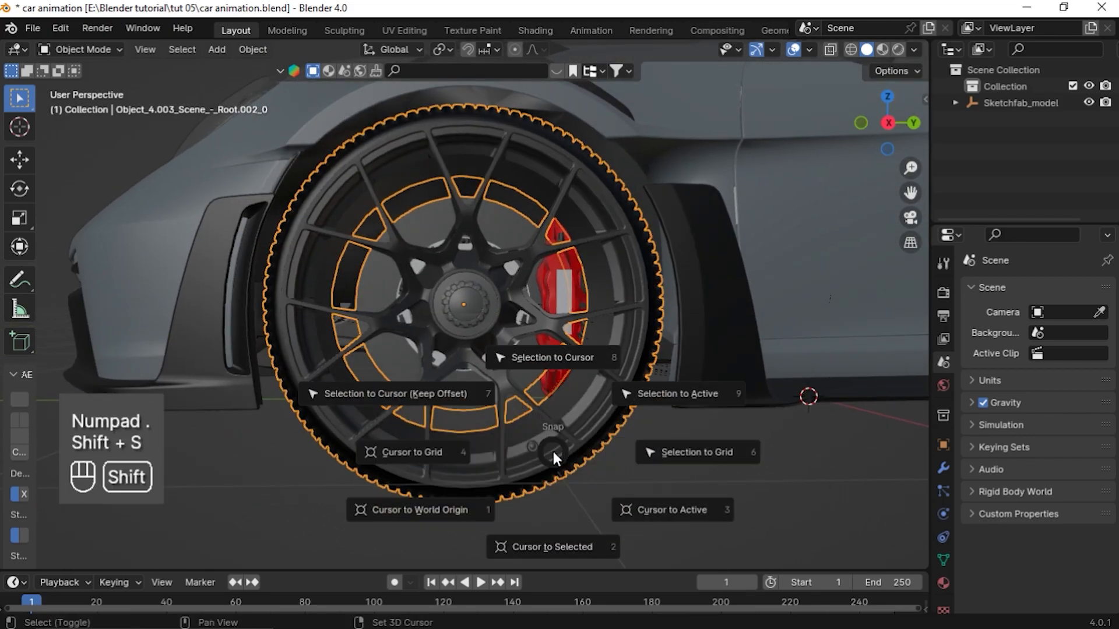
click(554, 548)
key(shift+s)
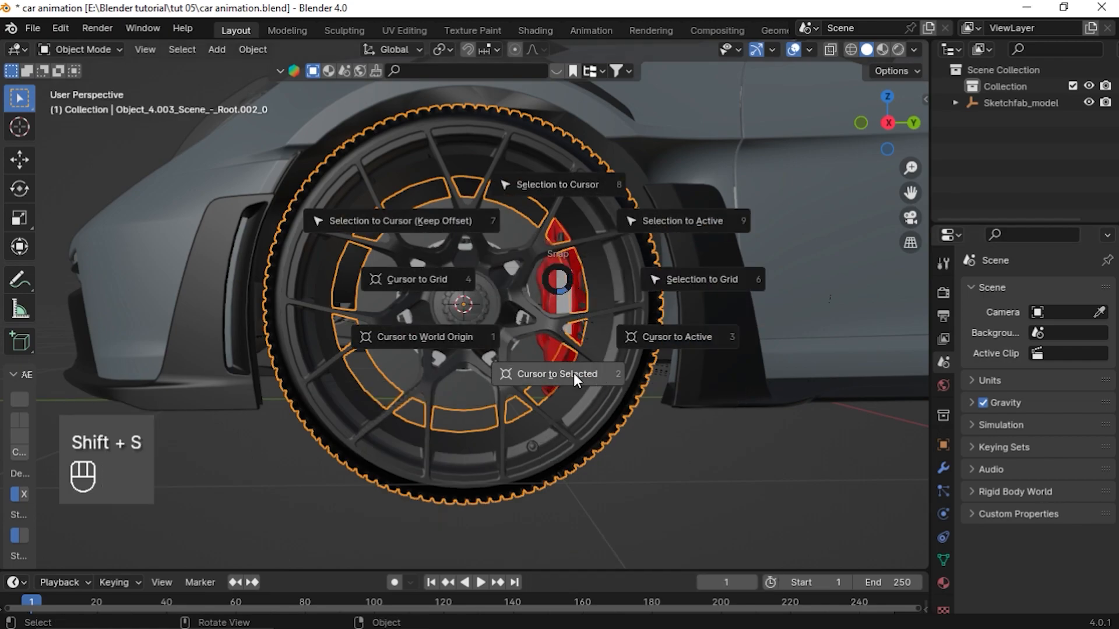
click(540, 372)
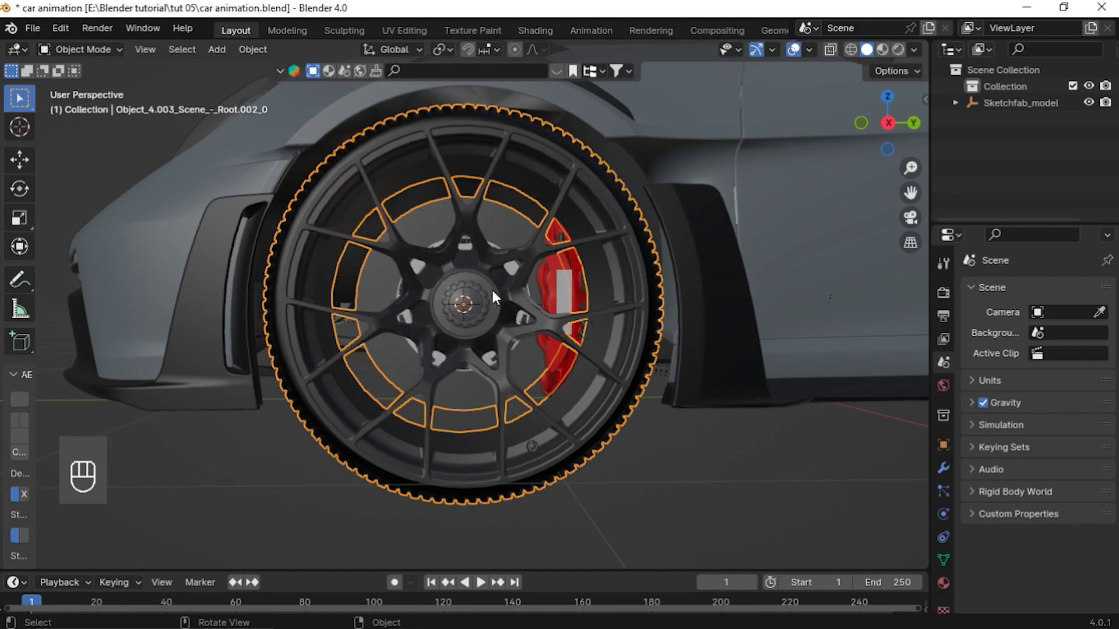
Add a plain axes empty at the 3D cursor in the wheel's center
key(shift+a)
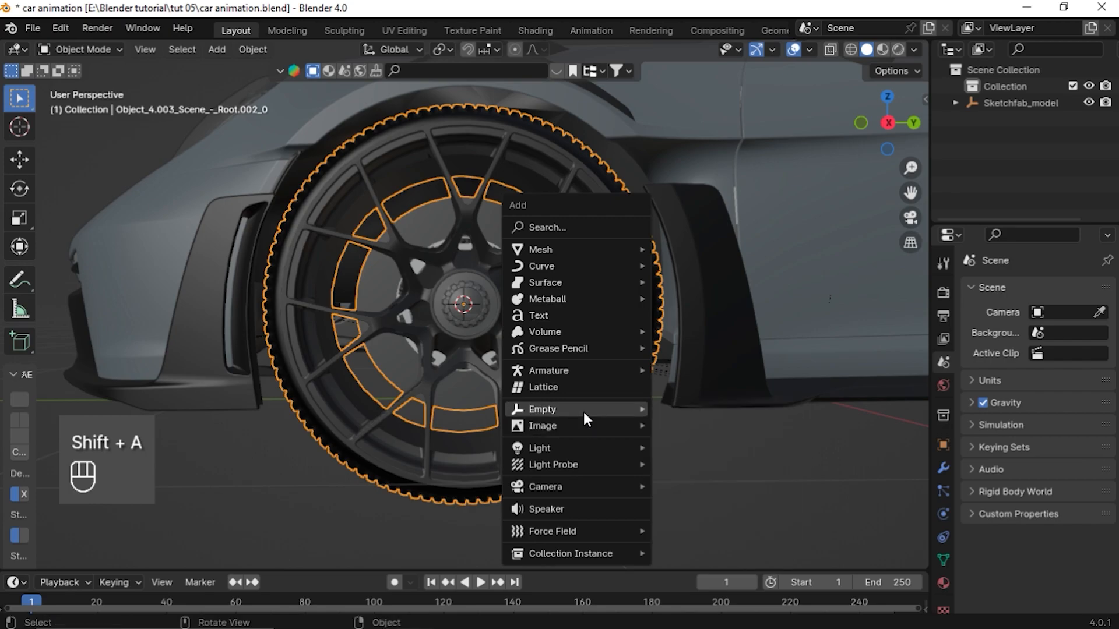
mouse_move(583, 410)
click(723, 408)
middle_drag(641, 418, 526, 470)
scroll(526, 470, down, 5)
middle_drag(407, 422, 492, 389)
middle_drag(616, 317, 822, 412)
scroll(494, 477, up, 5)
Parent the front wheel to the empty with Object (Keep Transform)
click(505, 475)
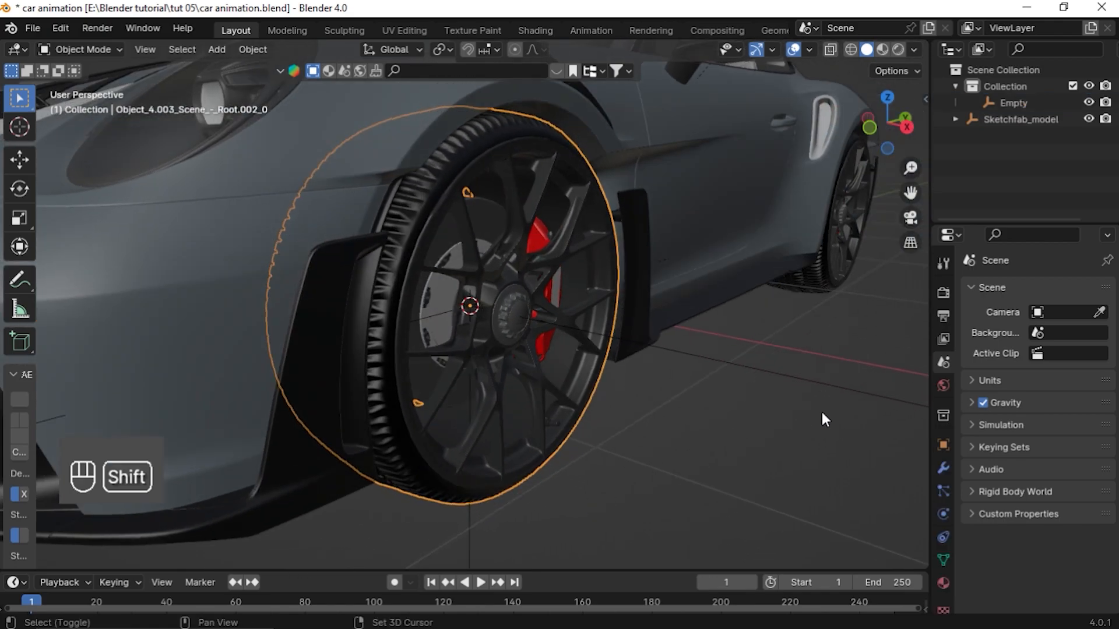
shift+click(795, 372)
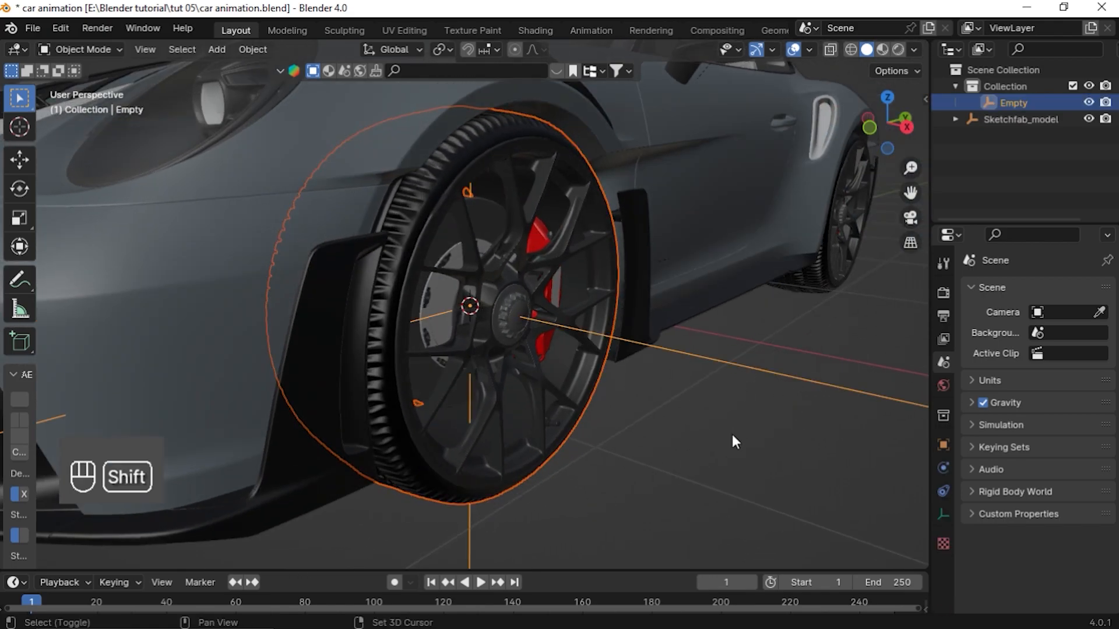
key(ctrl+p)
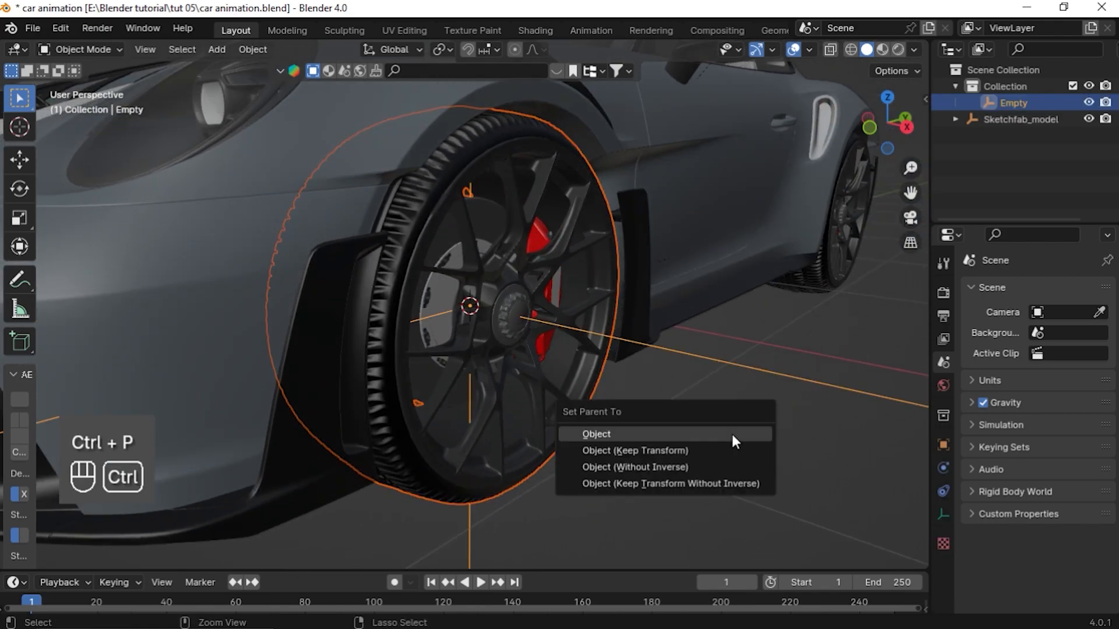
click(690, 452)
Test-move the empty with its wheel, then cancel the move
scroll(677, 400, down, 5)
click(645, 354)
key(f)
right_click(561, 300)
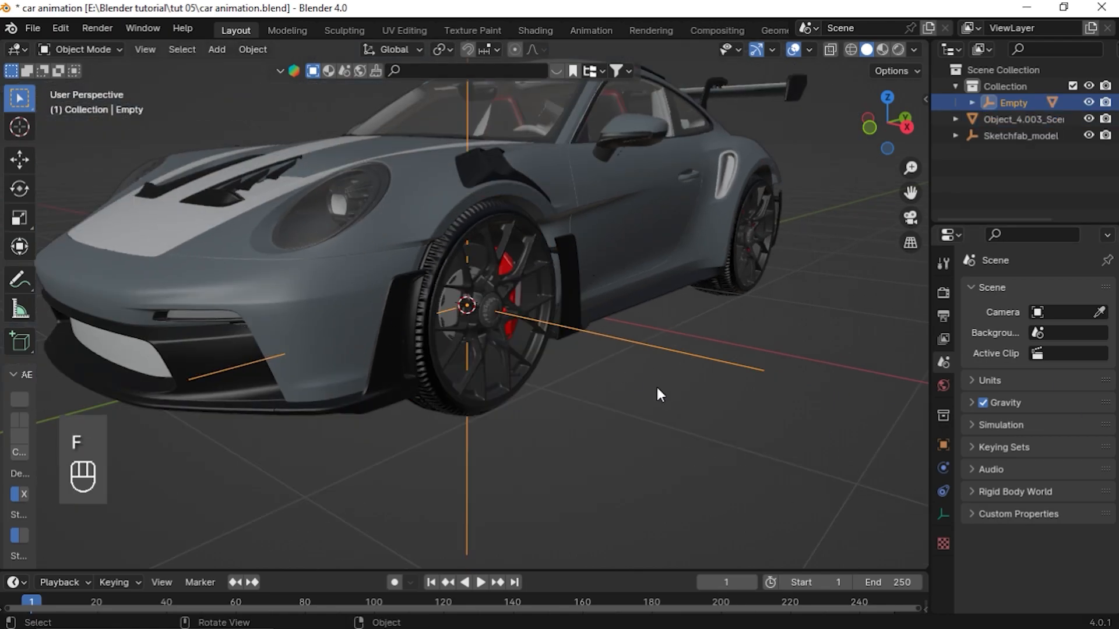
key(g)
right_click(623, 345)
Test-rotate the empty about the X axis, then cancel
middle_drag(681, 381, 560, 370)
middle_drag(415, 356, 387, 353)
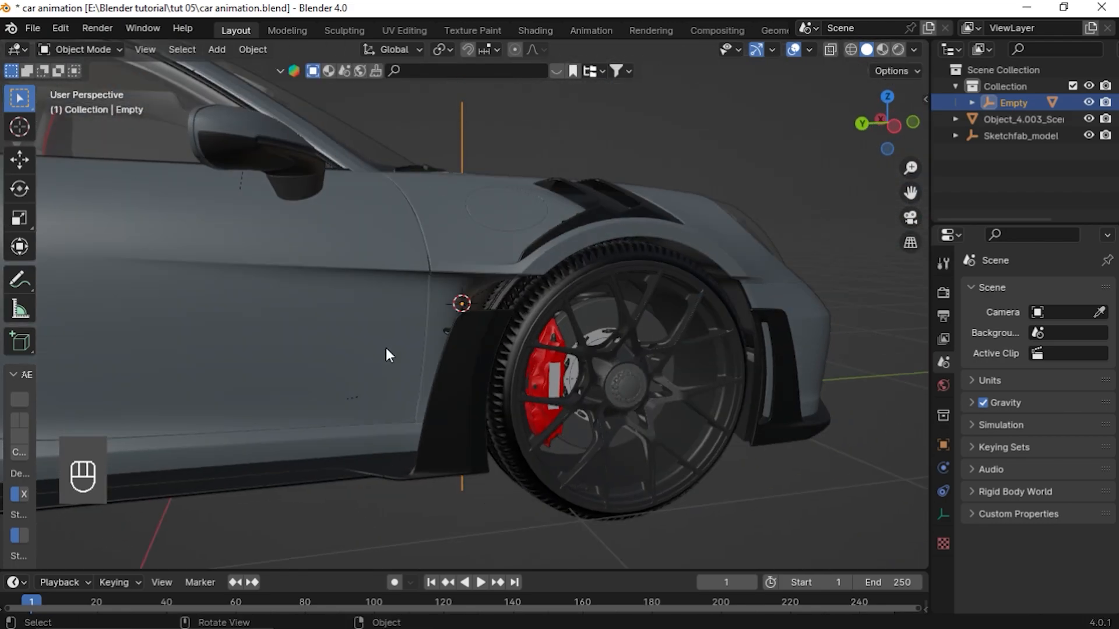
middle_drag(653, 415, 560, 408)
key(r)
key(x)
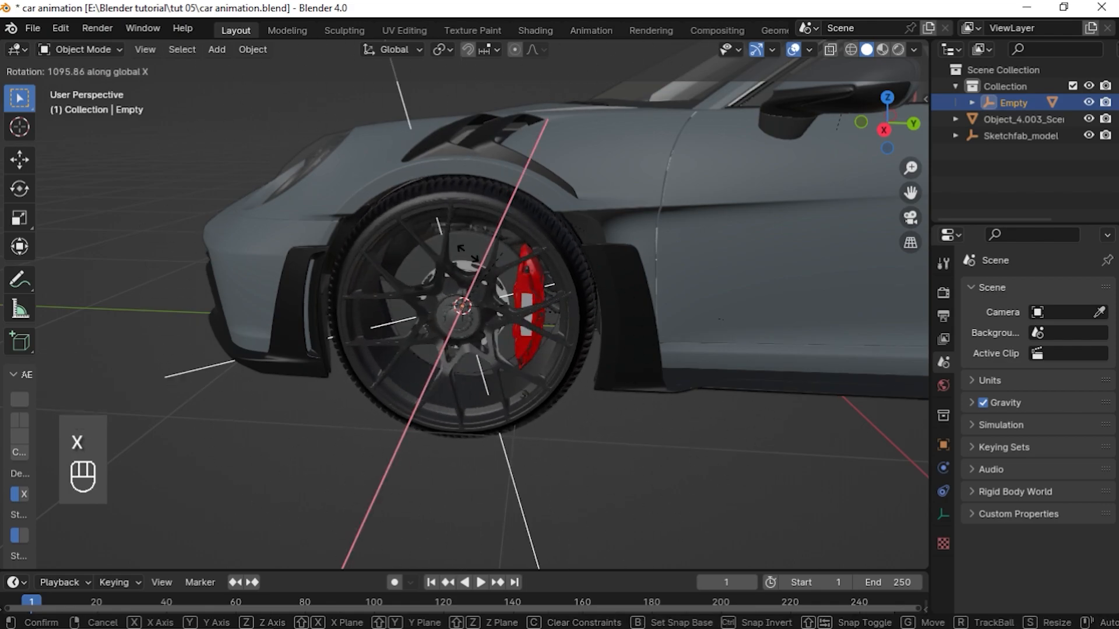
right_click(190, 374)
Test-rotate the front wheel empty about the Z axis, then cancel
key(r)
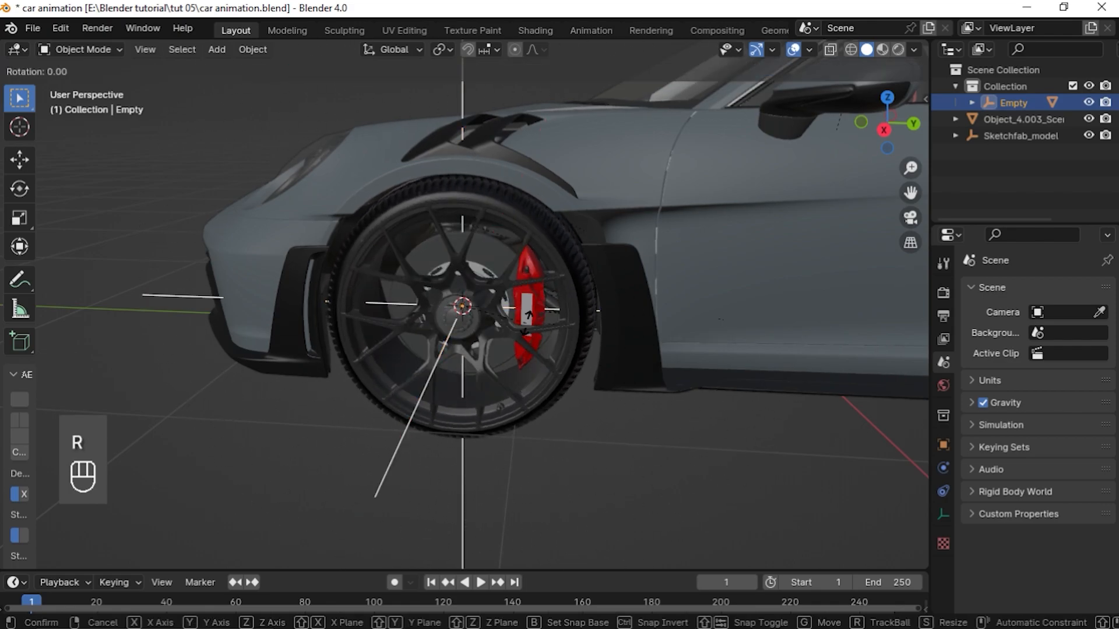
key(z)
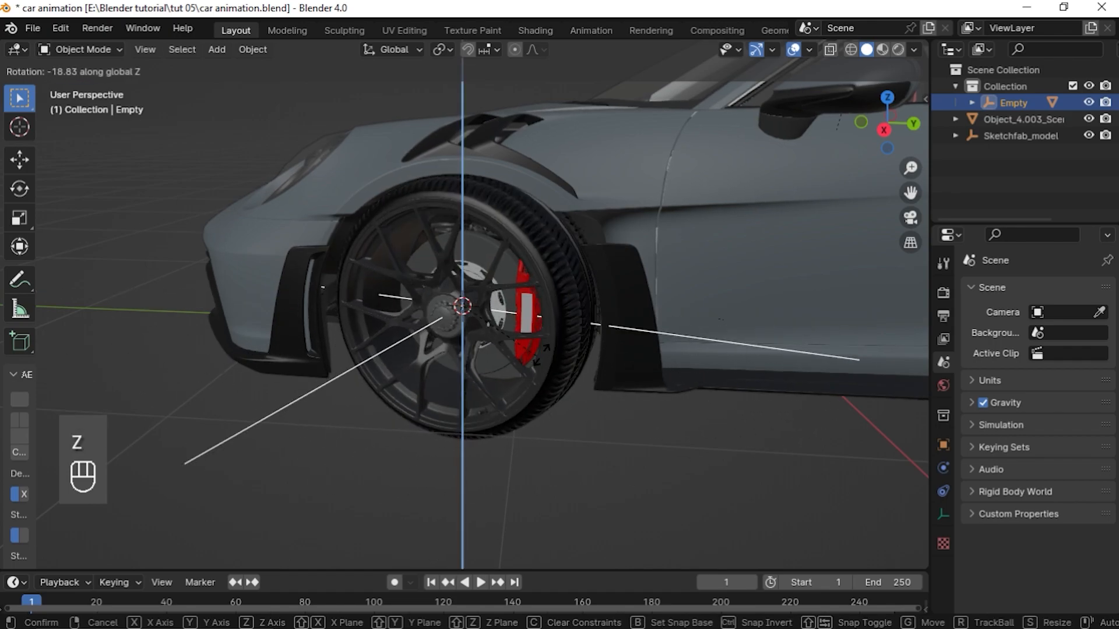
click(522, 316)
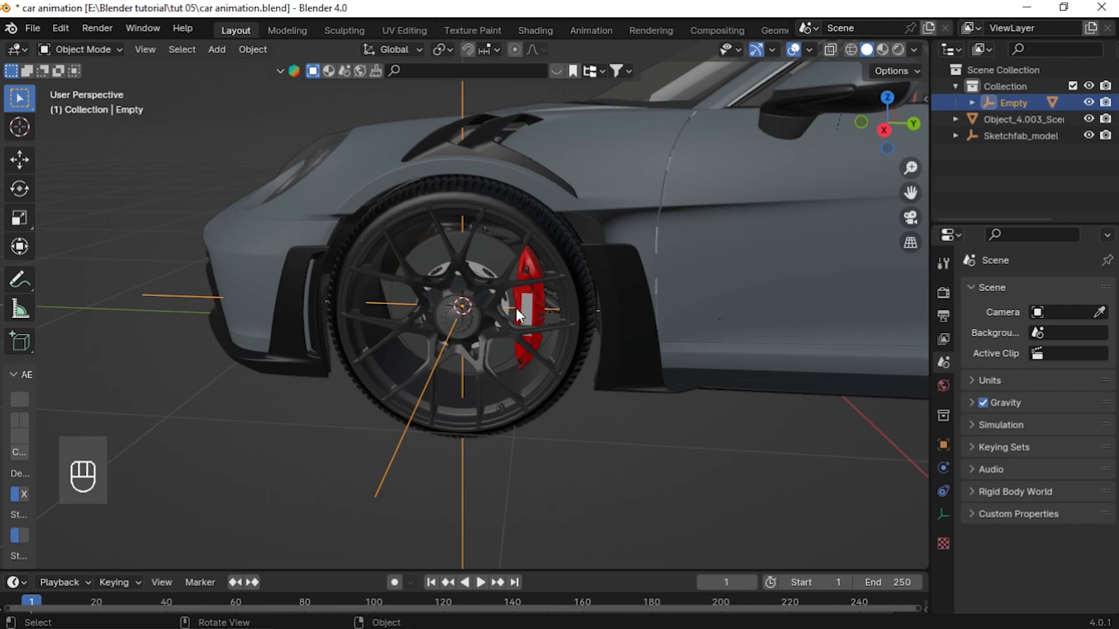
Test-rotate the brake caliper together with the empty about the Z axis, then cancel
click(530, 289)
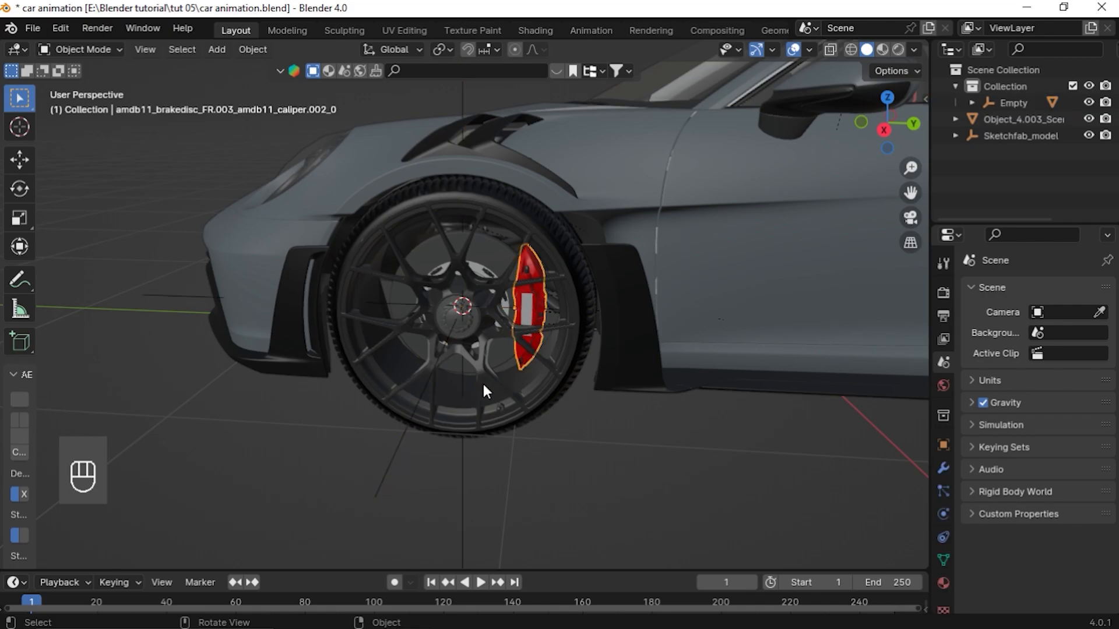
shift+click(385, 472)
key(r)
key(z)
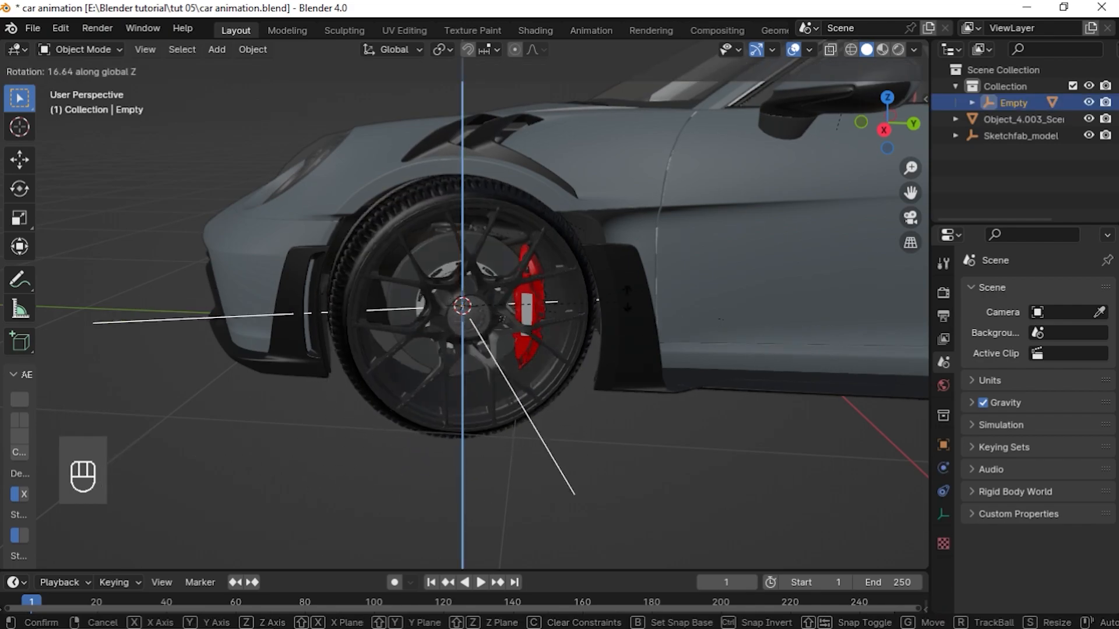
click(596, 337)
Parent the front brake caliper to the front wheel empty
click(531, 289)
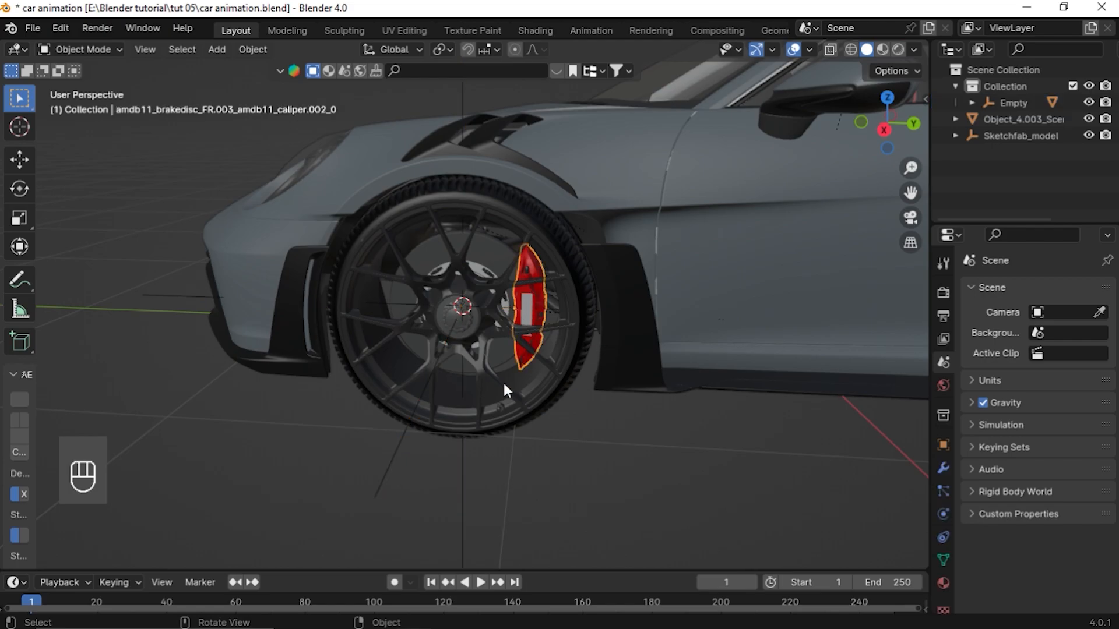
shift+click(383, 468)
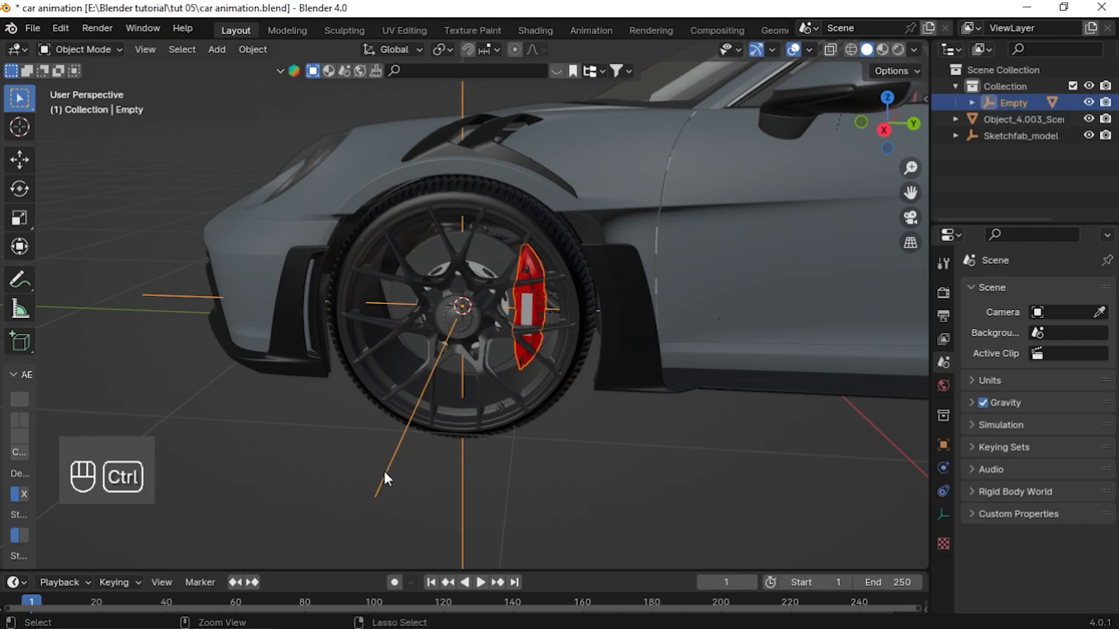
key(ctrl+p)
click(383, 472)
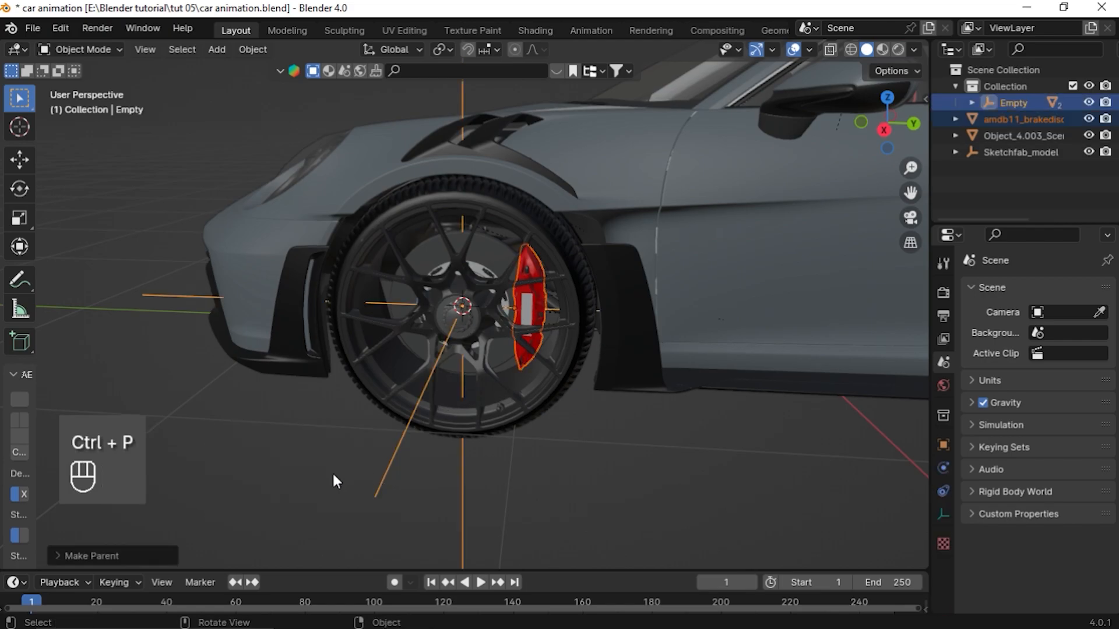
Test-rotate the empty with wheel and caliper about the X axis, then cancel
key(r)
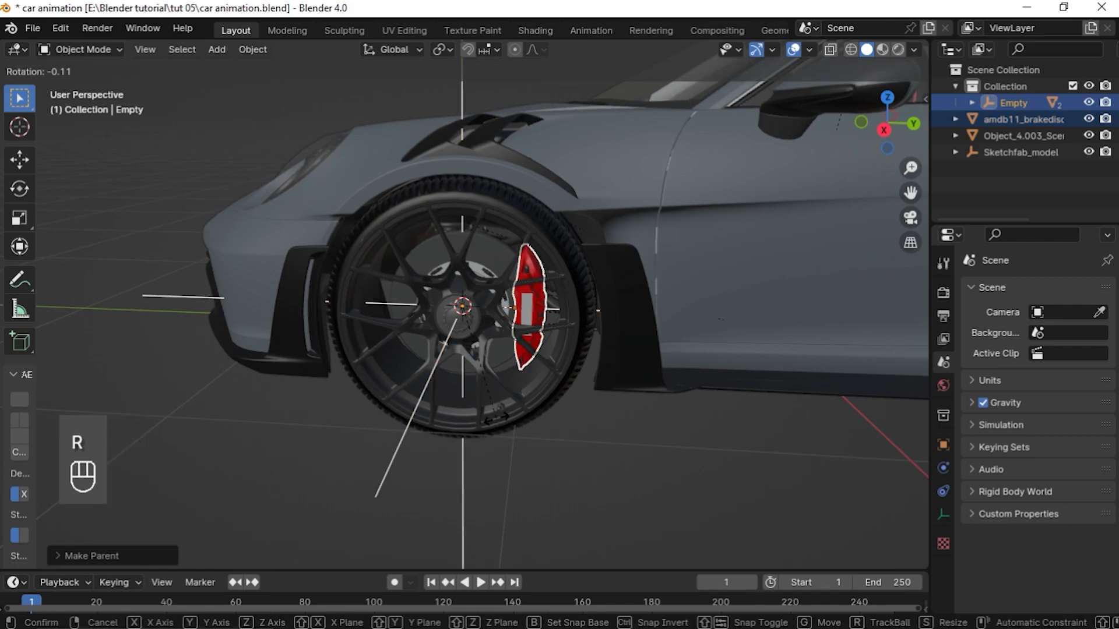
key(x)
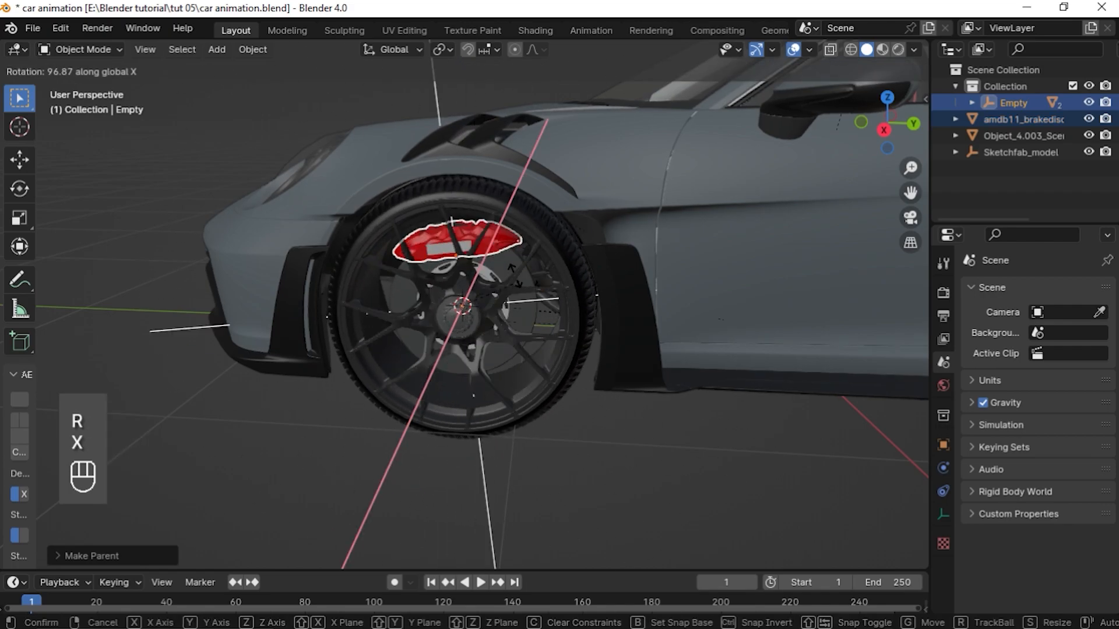
click(480, 332)
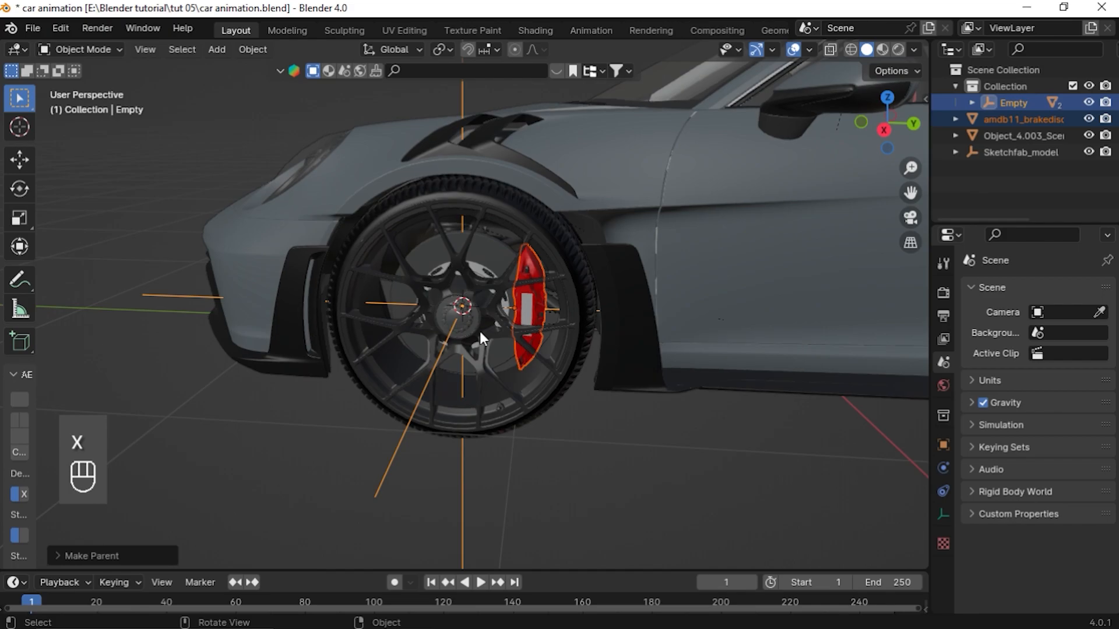
Snap the 3D cursor to the center of the rear wheel
click(506, 306)
middle_drag(154, 348, 540, 374)
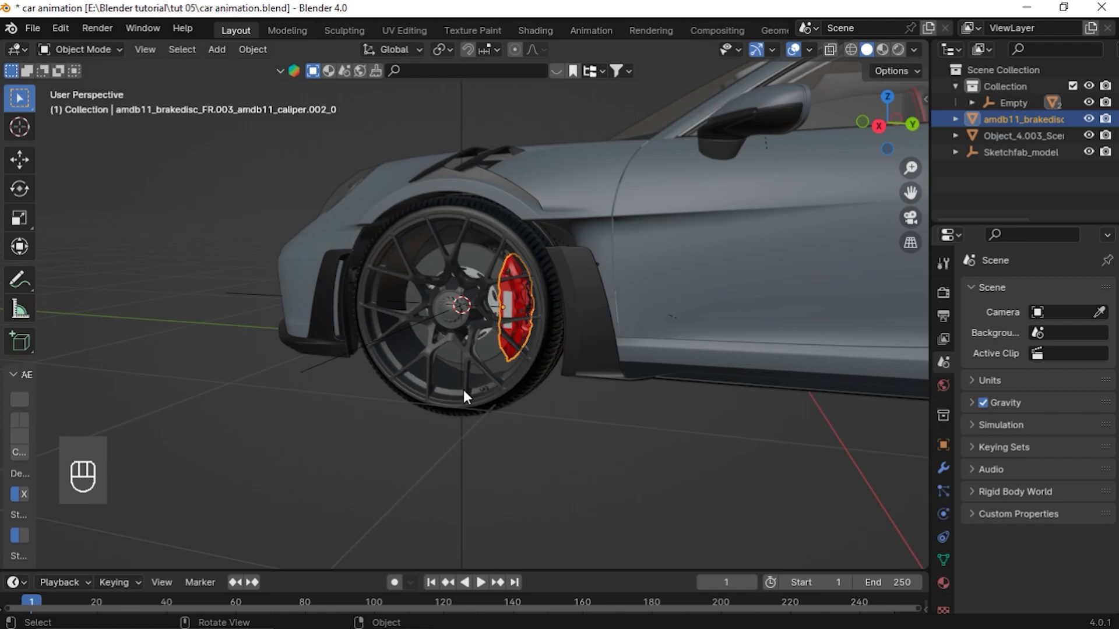
middle_drag(464, 392, 229, 316)
click(512, 375)
middle_drag(595, 387, 424, 412)
scroll(425, 411, down, 6)
shift+click(458, 337)
key(shift+s)
click(569, 542)
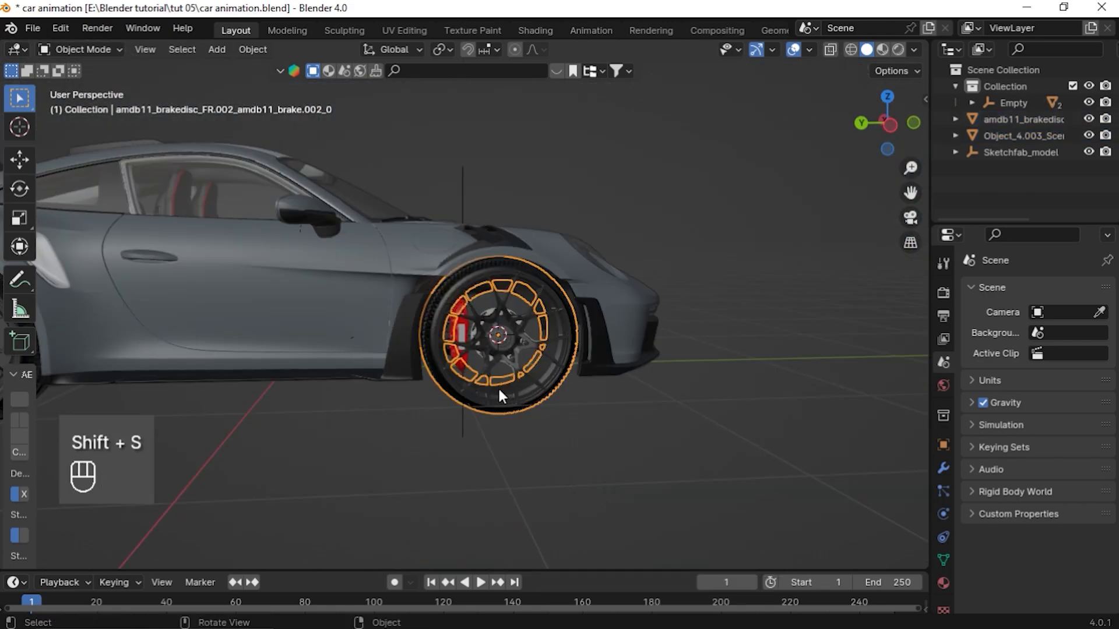
Add a plain axes empty at the 3D cursor in the rear wheel's center
key(shift+a)
click(575, 395)
click(550, 388)
Parent the rear wheel to the new empty with Object (Keep Transform)
shift+click(494, 466)
key(ctrl+p)
click(624, 473)
click(550, 409)
shift+click(725, 488)
key(ctrl+p)
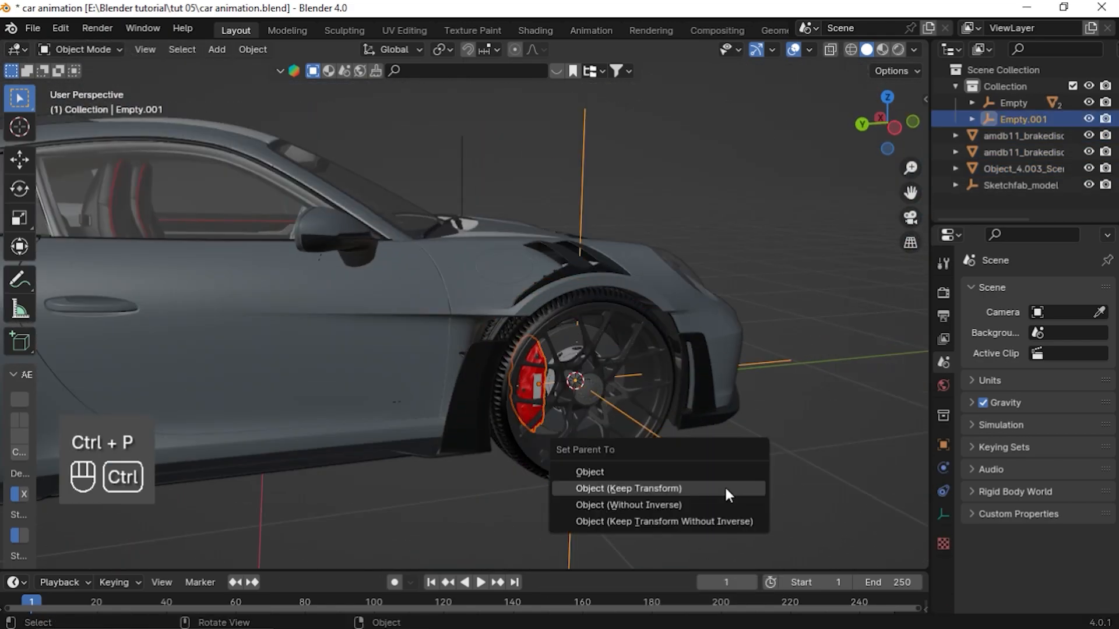
click(725, 489)
Snap the 3D cursor to the next wheel's center and add a plain axes empty there
key(KP_Decimal)
key(shift+s)
key(shift+a)
click(466, 326)
middle_drag(469, 408, 503, 442)
Parent that wheel to its new empty with Object (Keep Transform)
click(399, 345)
click(554, 429)
shift+click(654, 468)
key(ctrl+p)
click(653, 464)
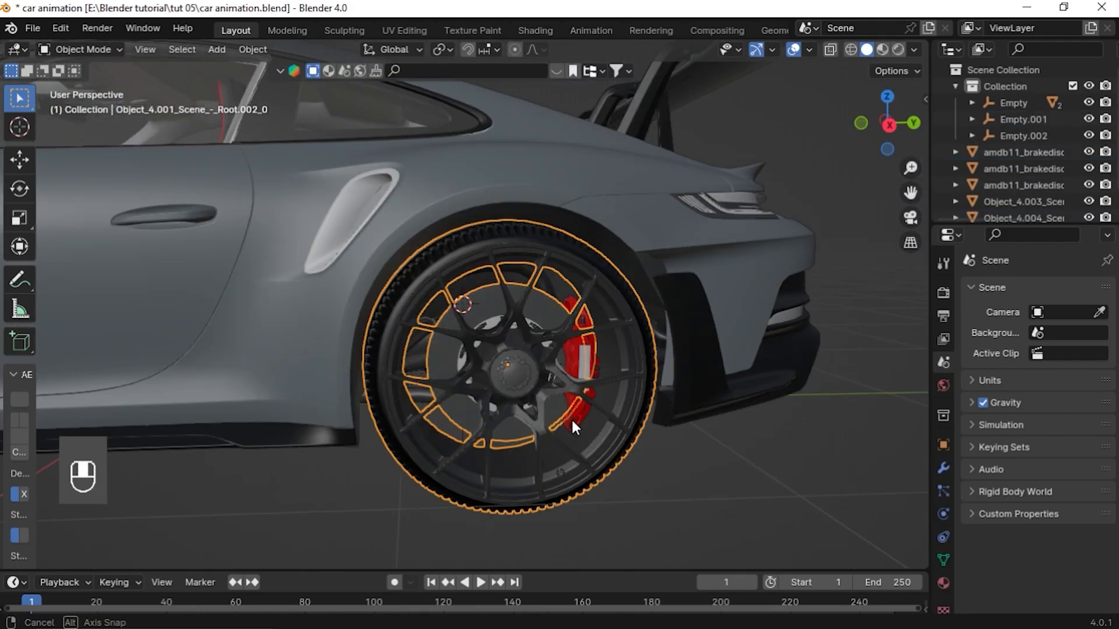
Snap the 3D cursor to the last wheel's center and add a plain axes empty there
scroll(571, 417, down, 5)
key(shift+s)
click(611, 408)
key(shift+a)
click(571, 420)
Parent the last wheel to its empty with Object (Keep Transform)
key(ctrl+p)
click(536, 434)
click(477, 455)
Test-move the last wheel's empty, then cancel the move
key(g)
right_click(280, 349)
middle_drag(268, 338, 316, 312)
drag(317, 312, 373, 350)
middle_drag(373, 350, 298, 344)
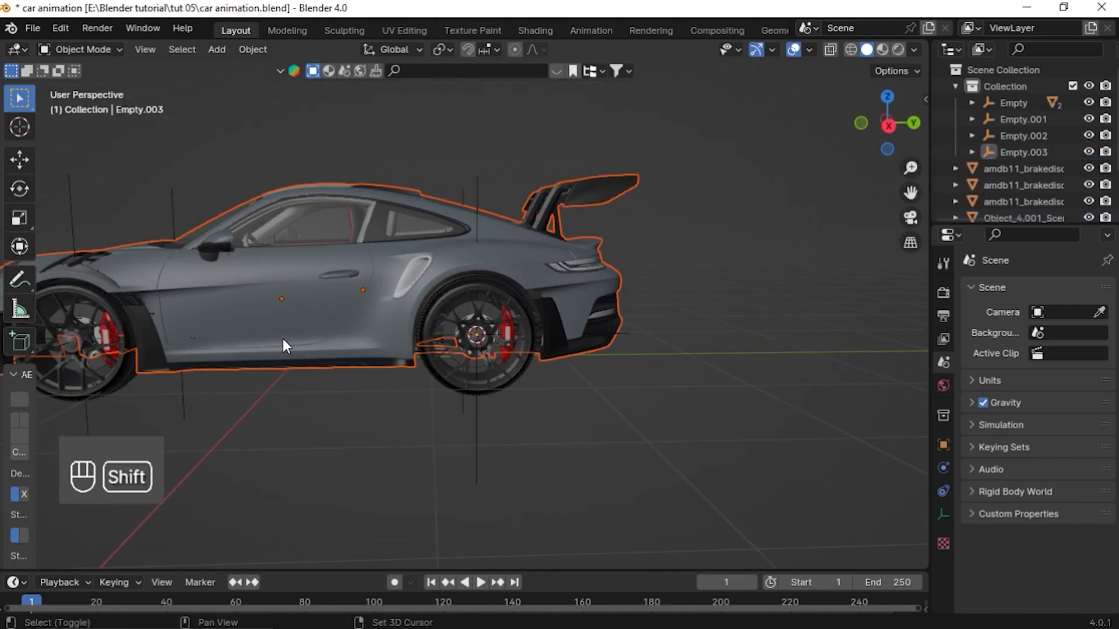
Place the 3D cursor at the world origin and add a plain axes empty there
scroll(282, 340, down, 4)
key(shift+s)
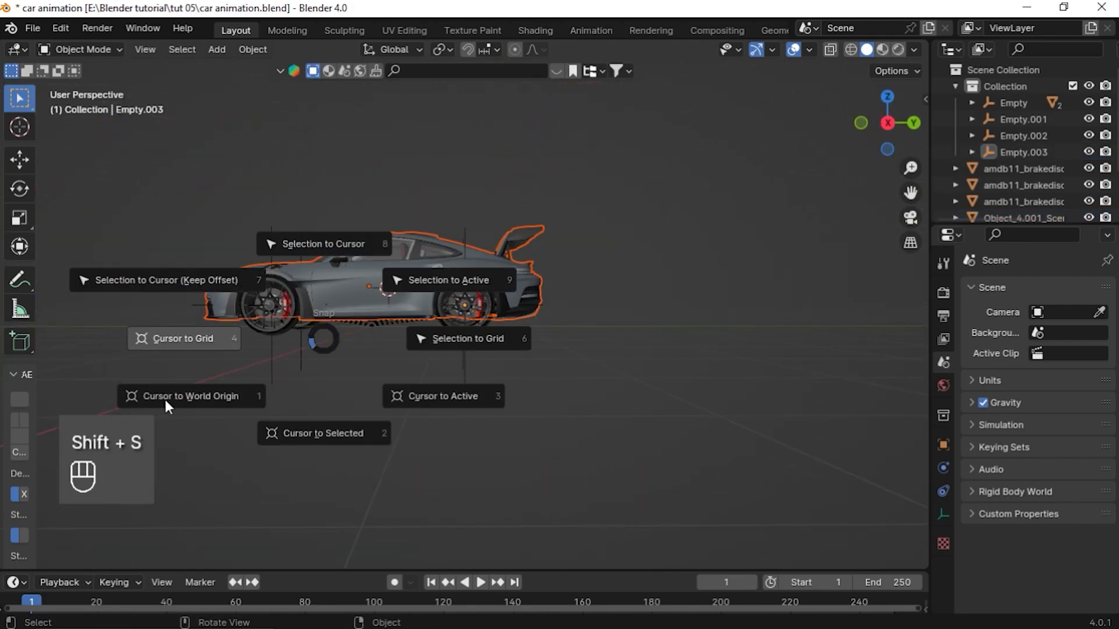
click(204, 397)
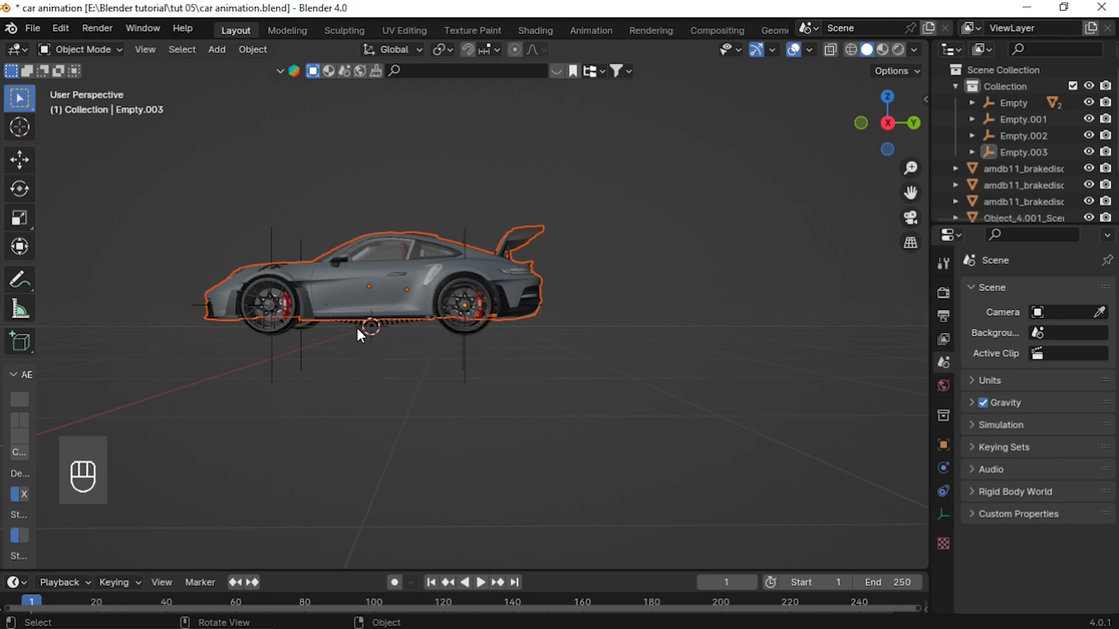
key(shift+a)
mouse_move(404, 322)
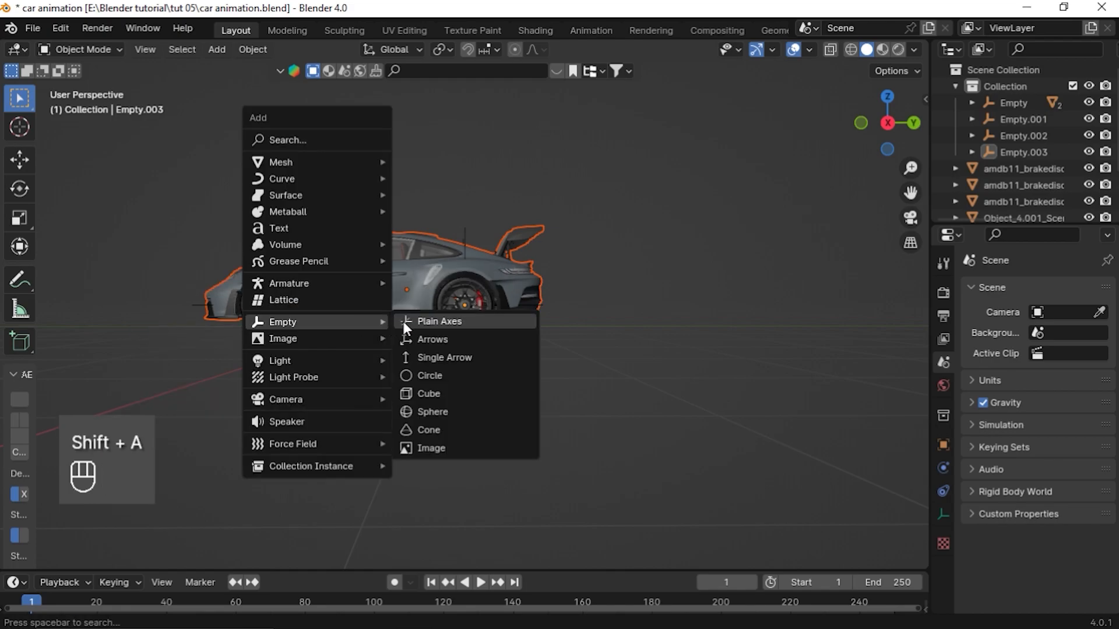
click(440, 320)
middle_drag(440, 320, 368, 355)
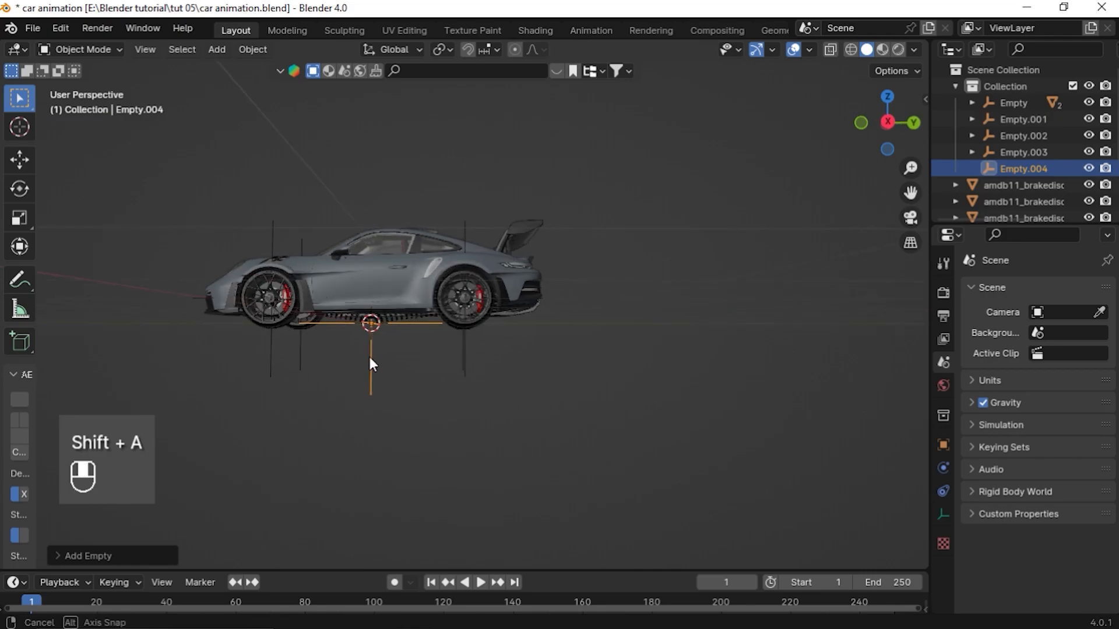
Parent the car body to the origin empty with Object (Keep Transform)
scroll(414, 338, up, 4)
click(307, 286)
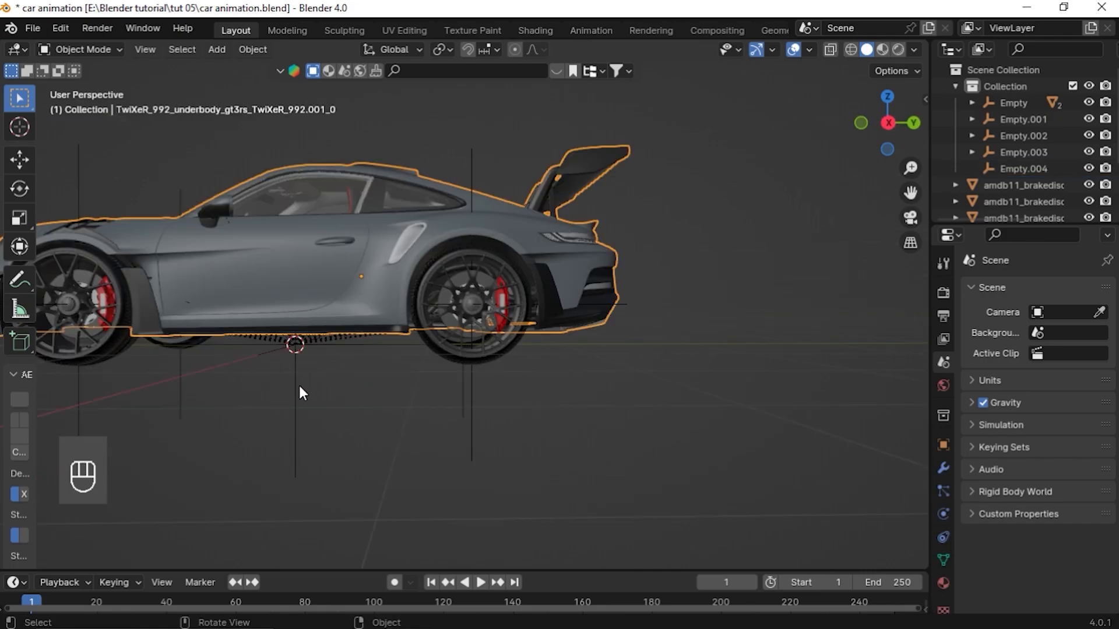
shift+click(294, 411)
scroll(293, 415, down, 3)
middle_drag(293, 415, 333, 421)
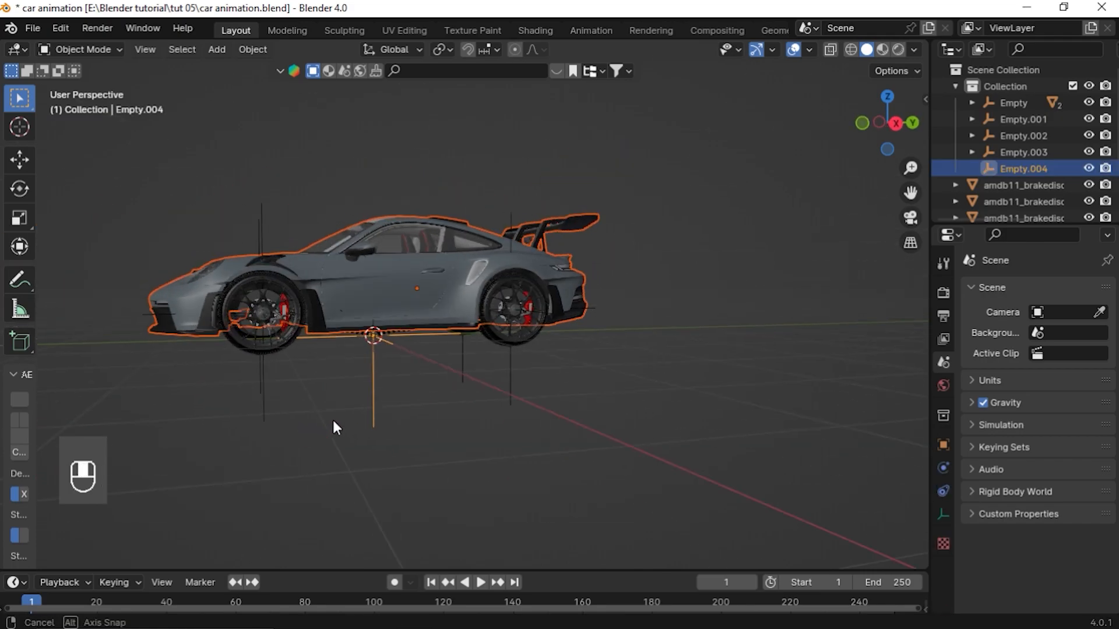
key(ctrl+p)
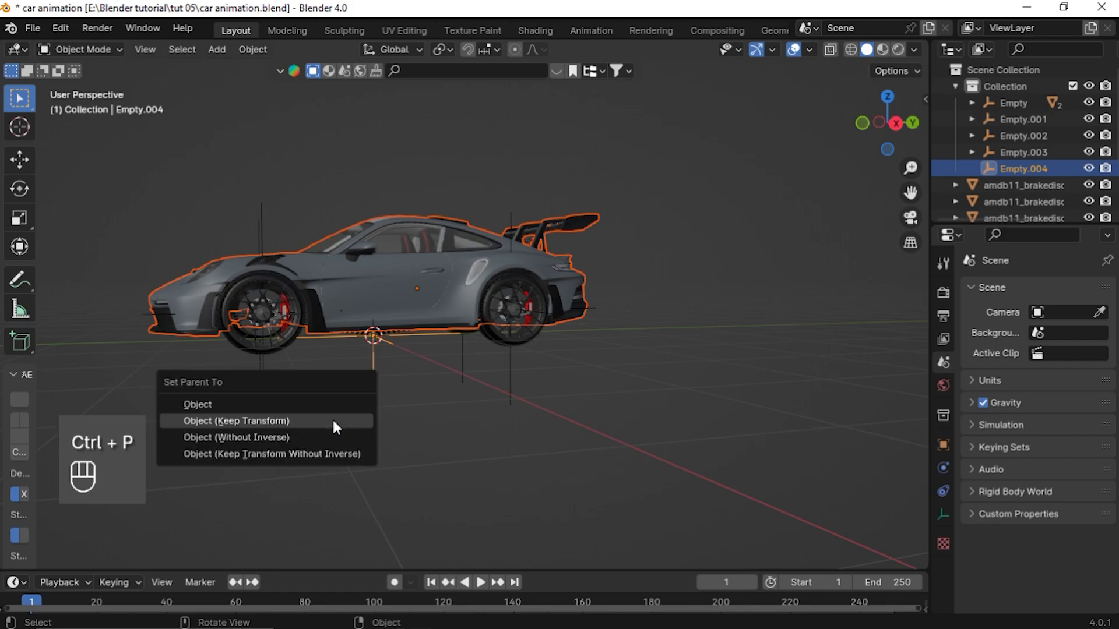
click(337, 425)
Test-move the body empty and the wheel empties one by one, cancelling each move
click(502, 440)
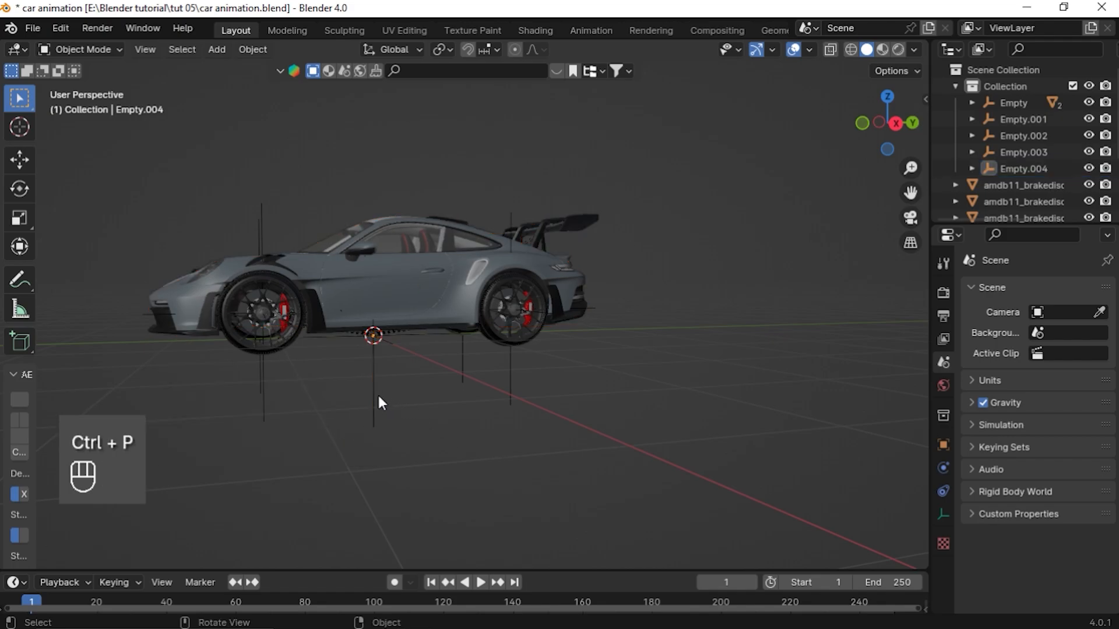
click(373, 376)
key(g)
right_click(429, 379)
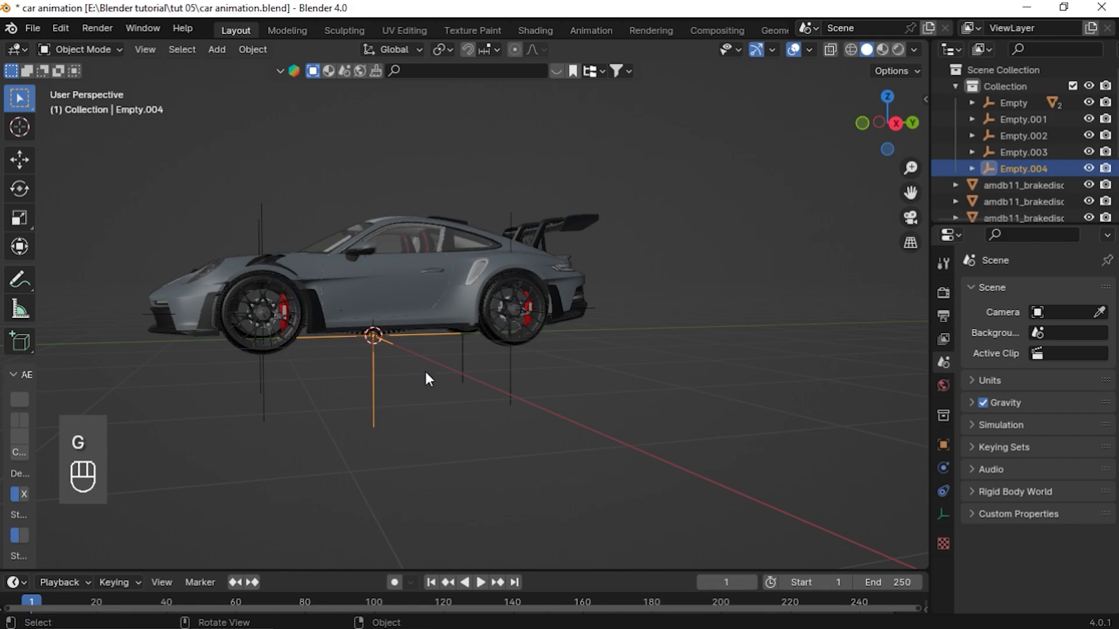
middle_drag(429, 379, 442, 359)
click(476, 359)
key(g)
right_click(492, 382)
click(458, 373)
key(g)
right_click(460, 419)
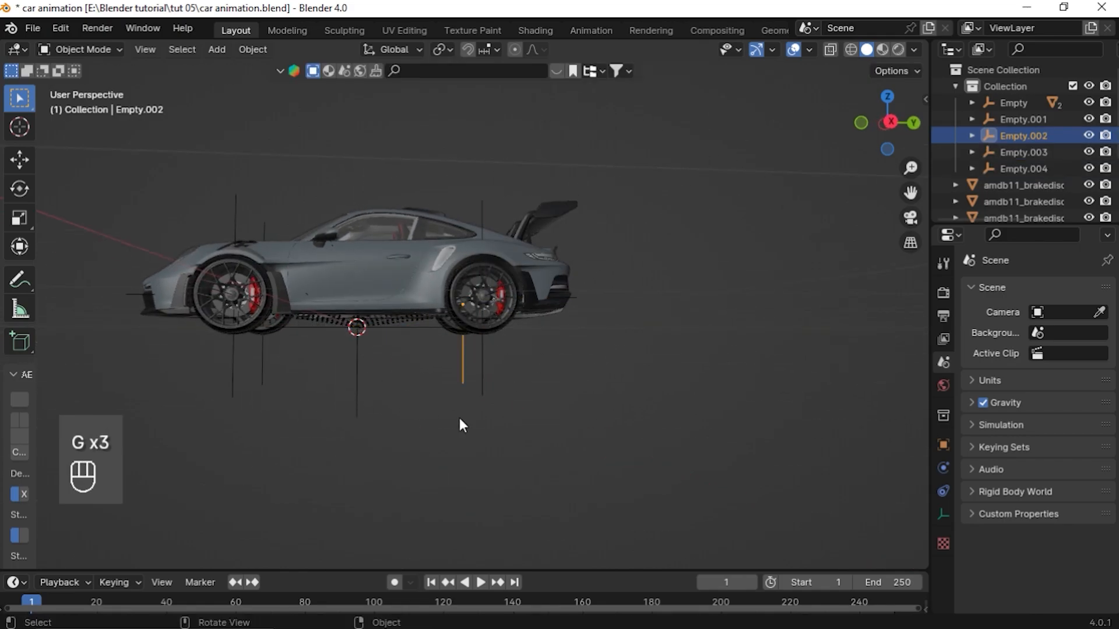
middle_drag(461, 425, 437, 429)
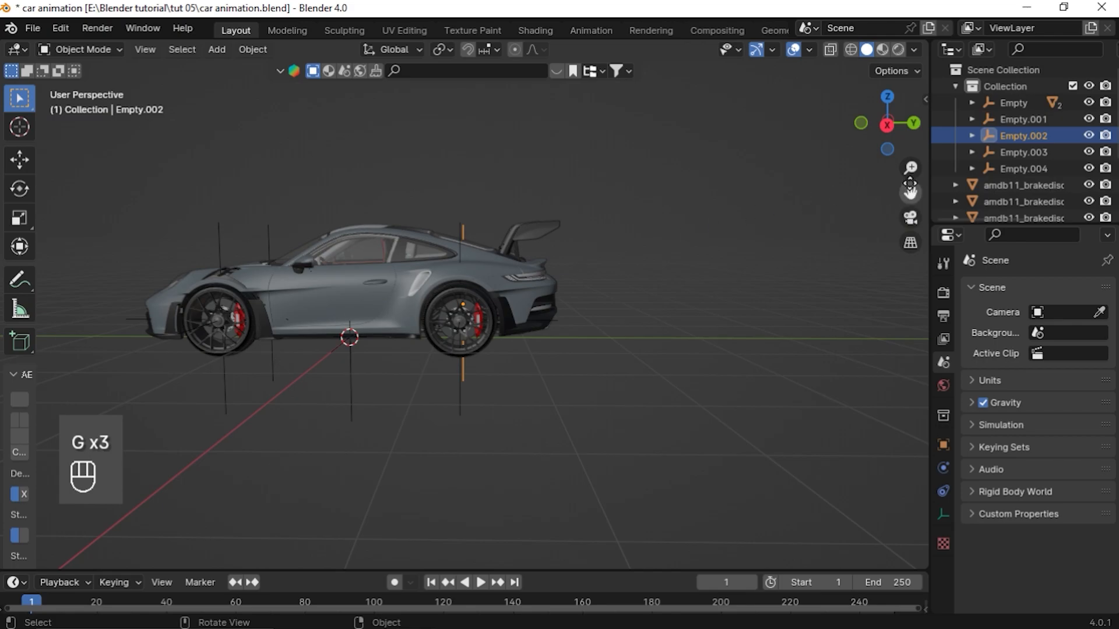
Select the front and rear wheel empties in turn to check their placement
drag(909, 194, 1013, 177)
middle_drag(443, 342, 352, 319)
scroll(419, 400, up, 1)
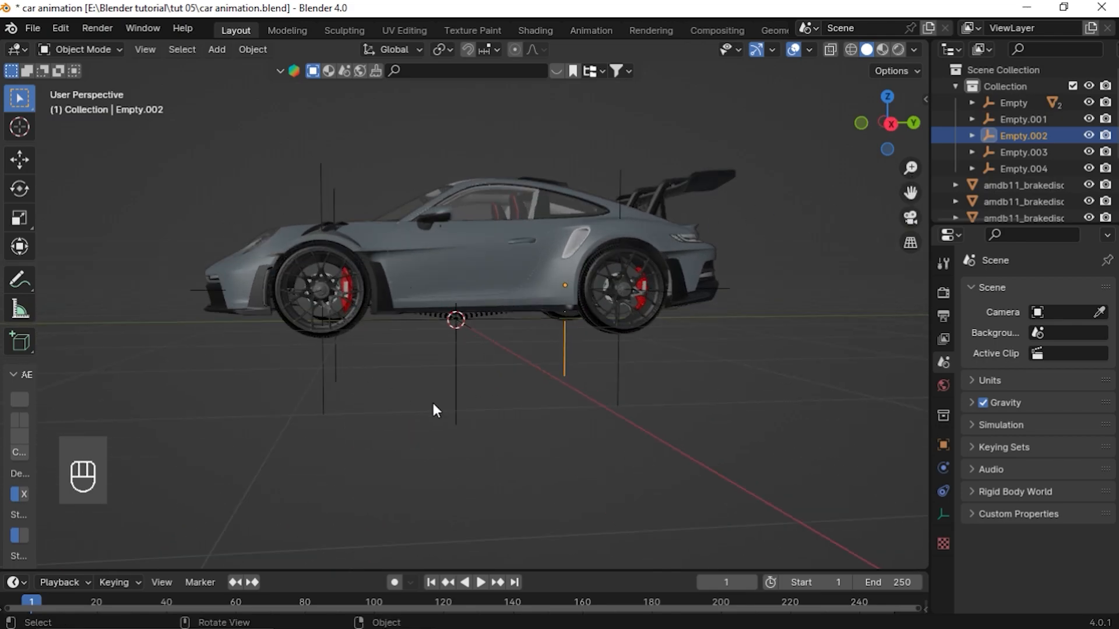
click(444, 377)
click(320, 384)
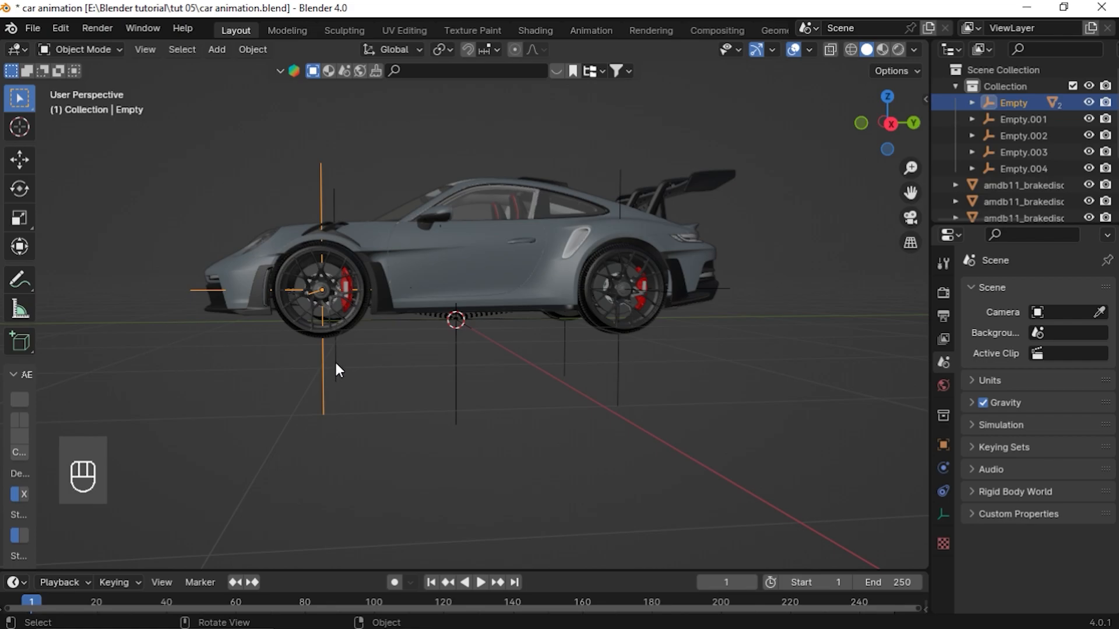
click(336, 366)
click(618, 365)
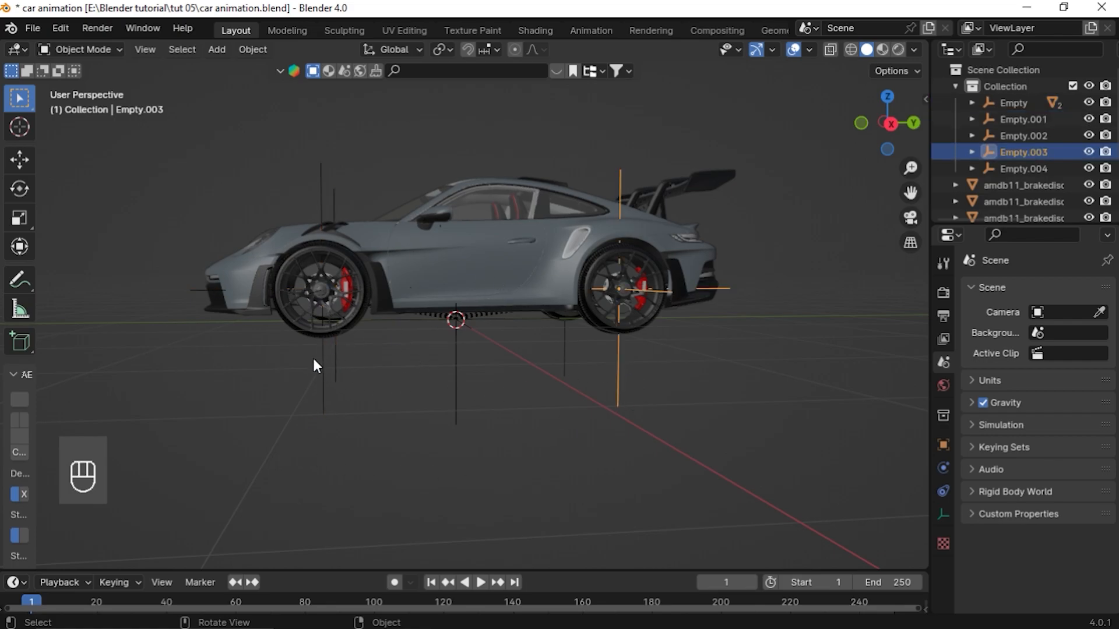
Compare the Rigacar naming list in Notepad with the car's parts in the viewport
key(alt+Tab)
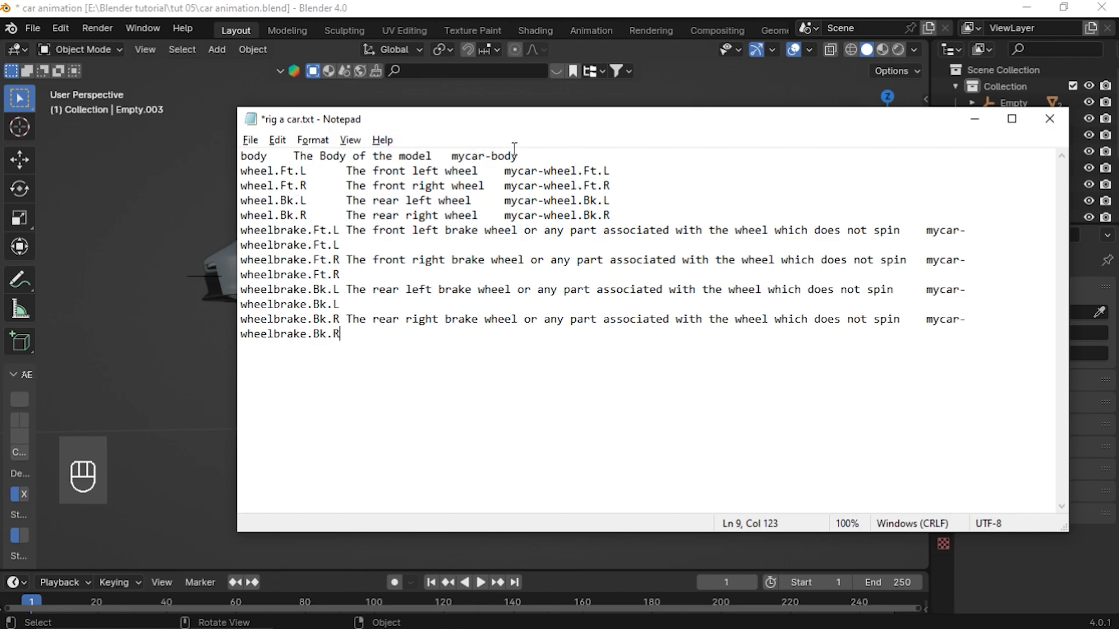
key(alt+Tab)
middle_drag(358, 383, 446, 354)
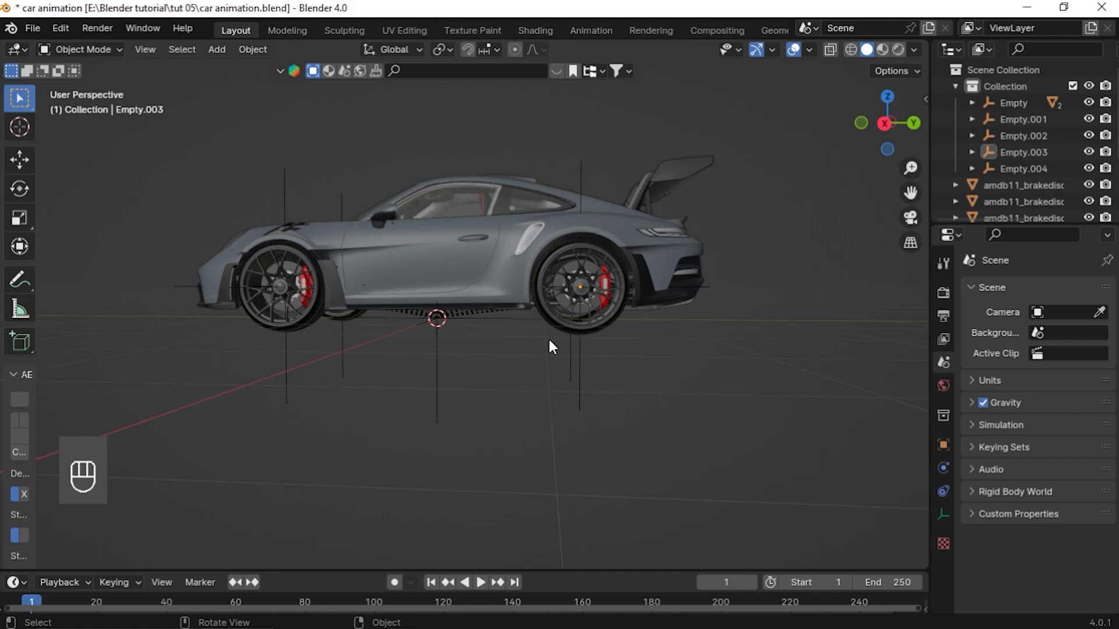
middle_drag(374, 410, 382, 392)
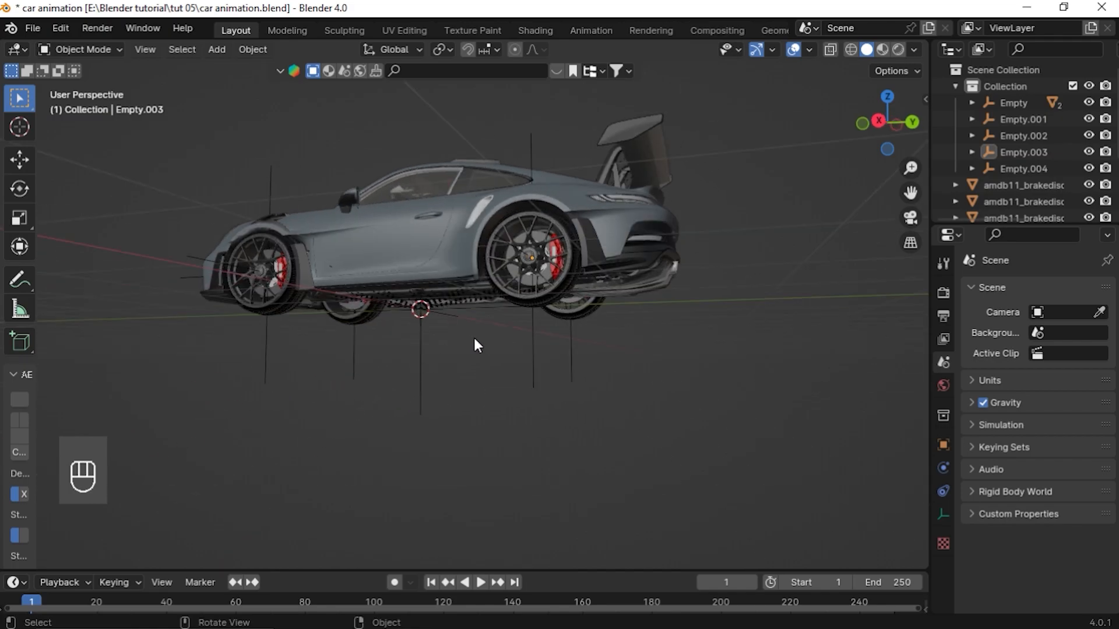
middle_drag(321, 334, 366, 408)
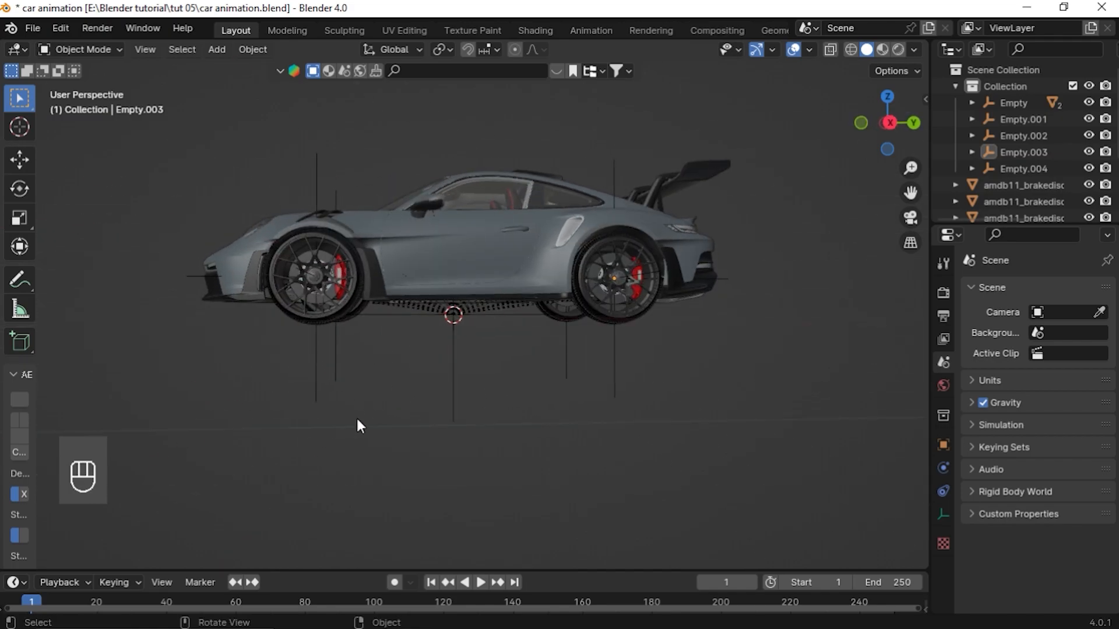
drag(310, 343, 708, 405)
click(438, 465)
click(454, 615)
click(355, 395)
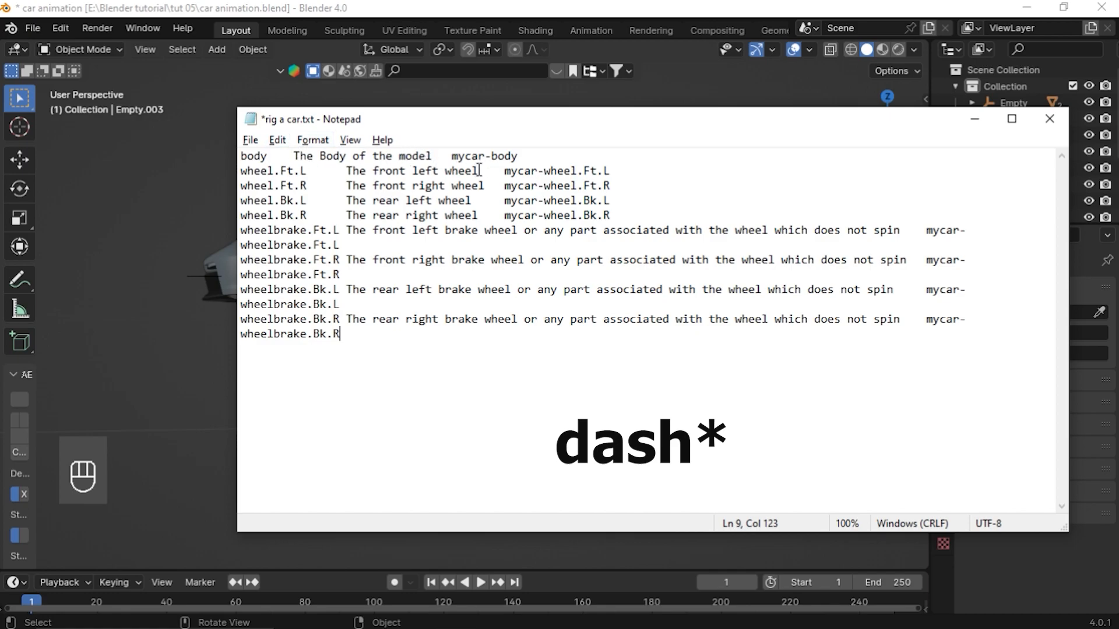
Select and copy the name mycar-body from the Rigacar naming list in Notepad
mouse_move(531, 156)
mouse_down()
mouse_move(451, 155)
mouse_move(552, 157)
mouse_up()
click(534, 153)
drag(516, 156, 491, 156)
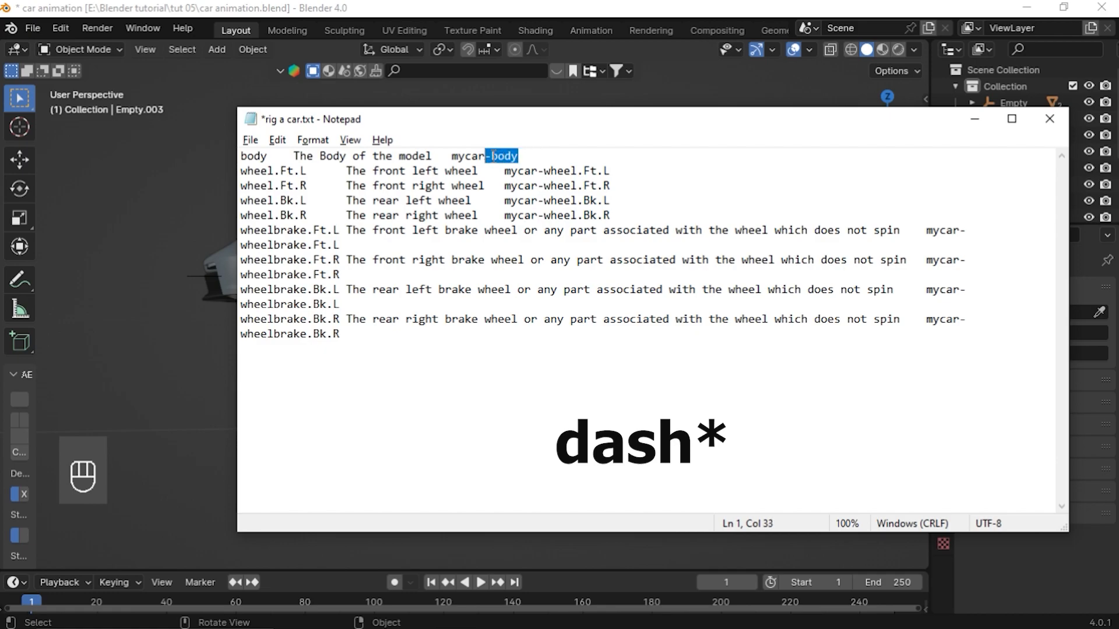
click(528, 158)
drag(482, 156, 455, 165)
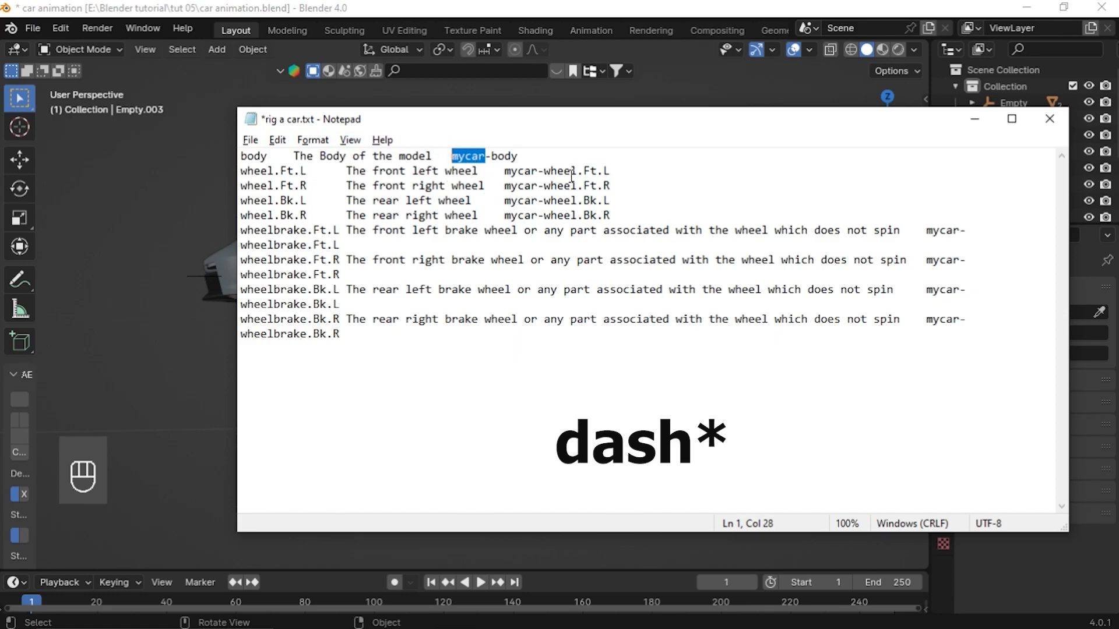
click(524, 163)
drag(515, 158, 448, 158)
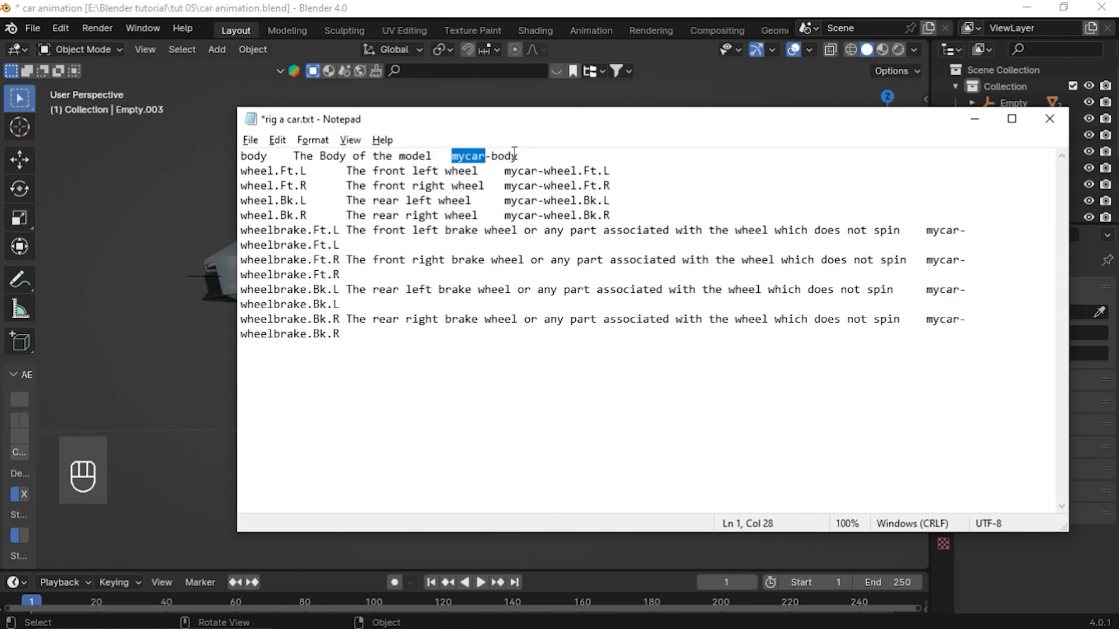
click(574, 157)
drag(532, 158, 448, 161)
key(ctrl+c)
Select the car body's origin empty and rename it to mycar-body
key(alt+Tab)
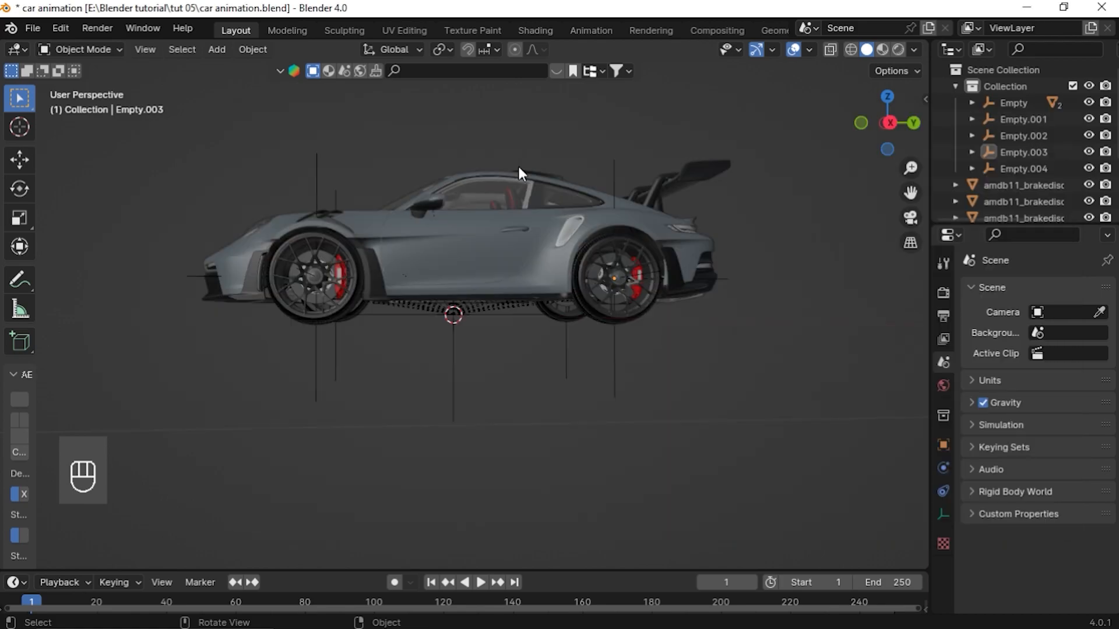
click(453, 383)
middle_drag(464, 396, 447, 337)
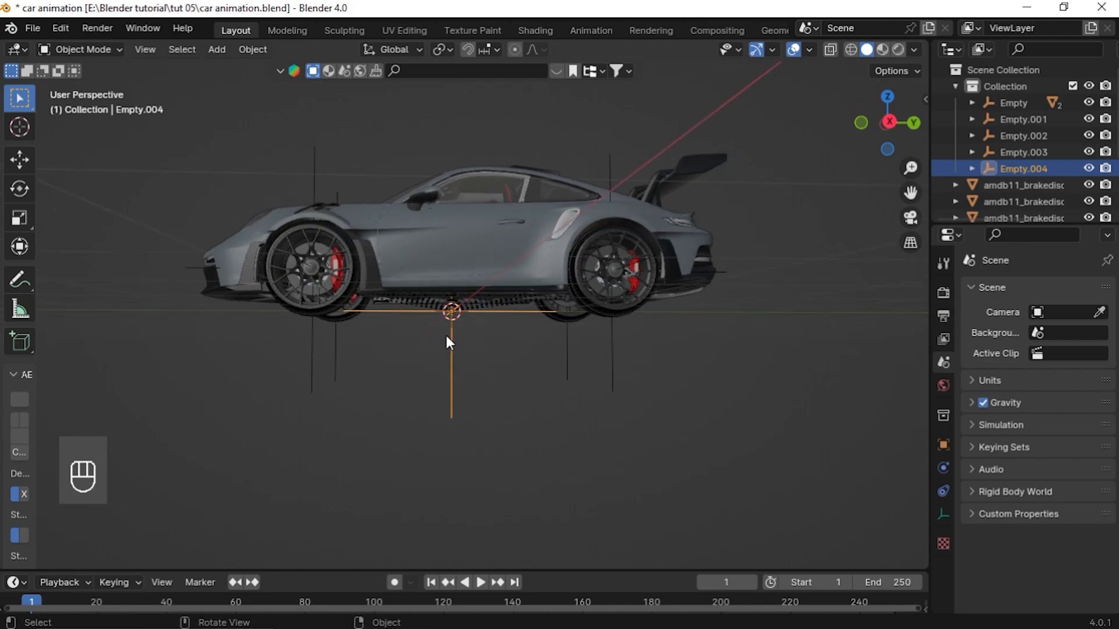
key(F2)
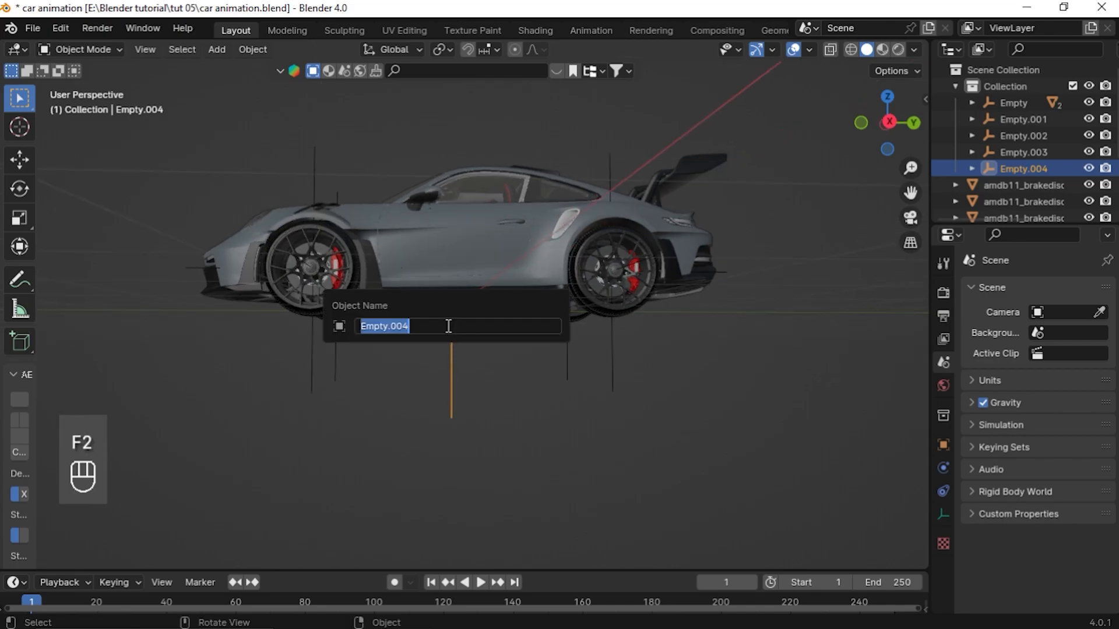
key(ctrl+v)
click(388, 324)
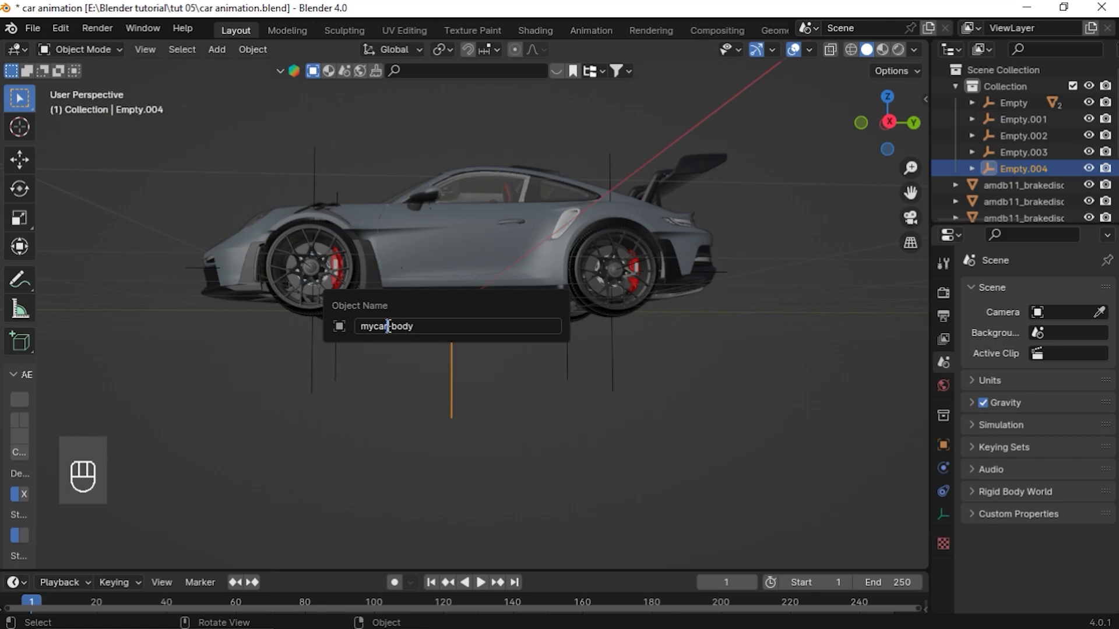
mouse_move(388, 325)
mouse_down()
mouse_move(353, 327)
mouse_move(408, 326)
mouse_move(394, 325)
mouse_up()
click(417, 326)
key(Return)
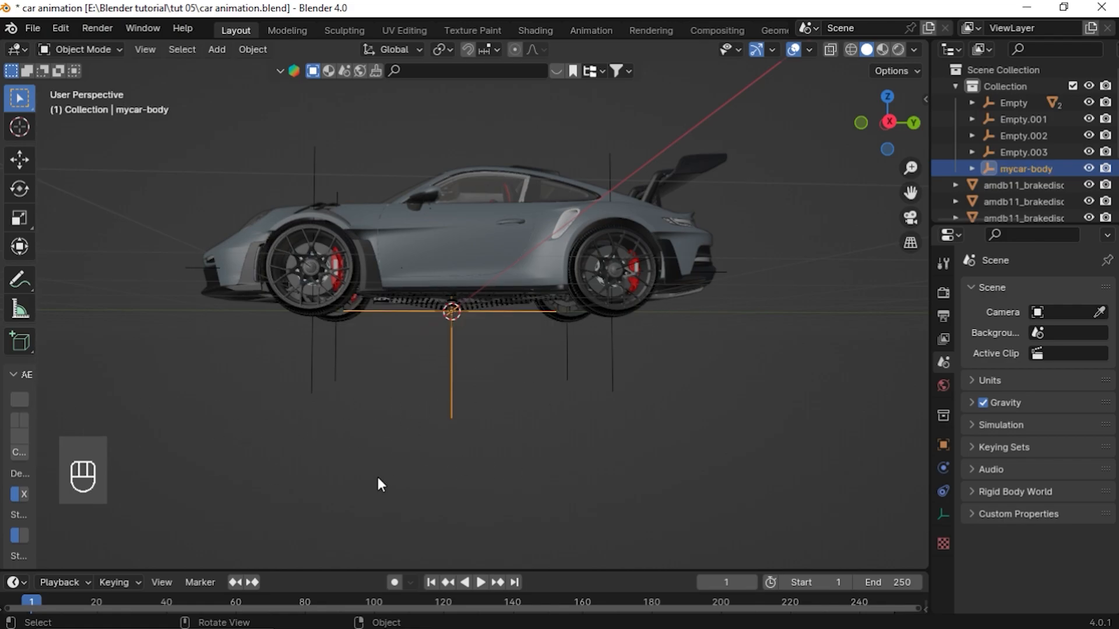
middle_drag(437, 411, 507, 300)
drag(911, 192, 1072, 239)
middle_drag(606, 374, 639, 363)
scroll(579, 363, up, 2)
drag(910, 193, 764, 198)
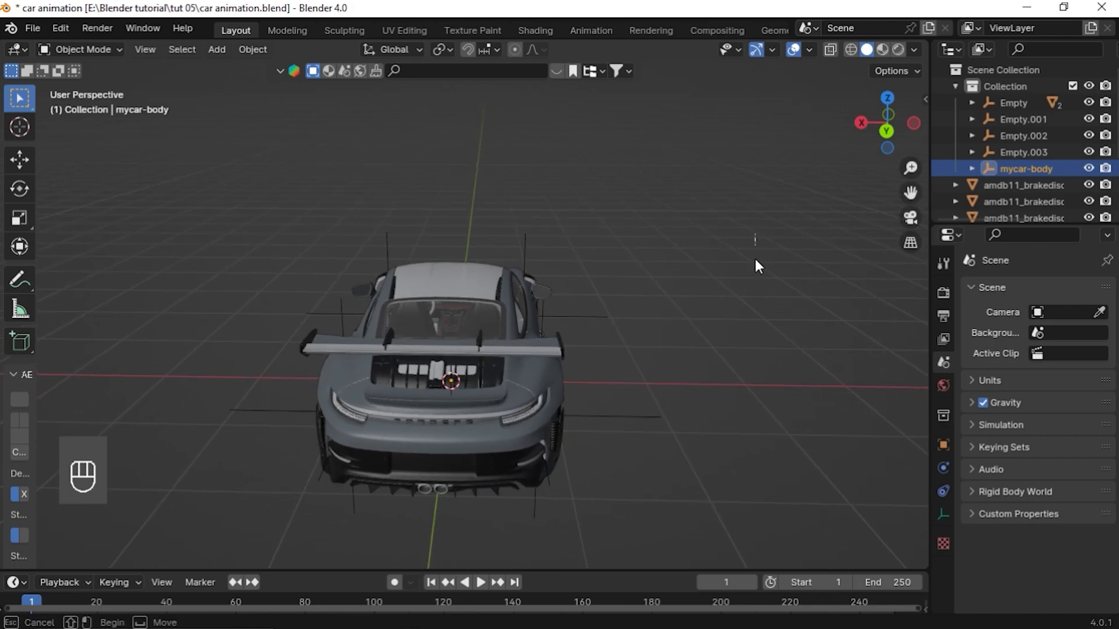
click(777, 292)
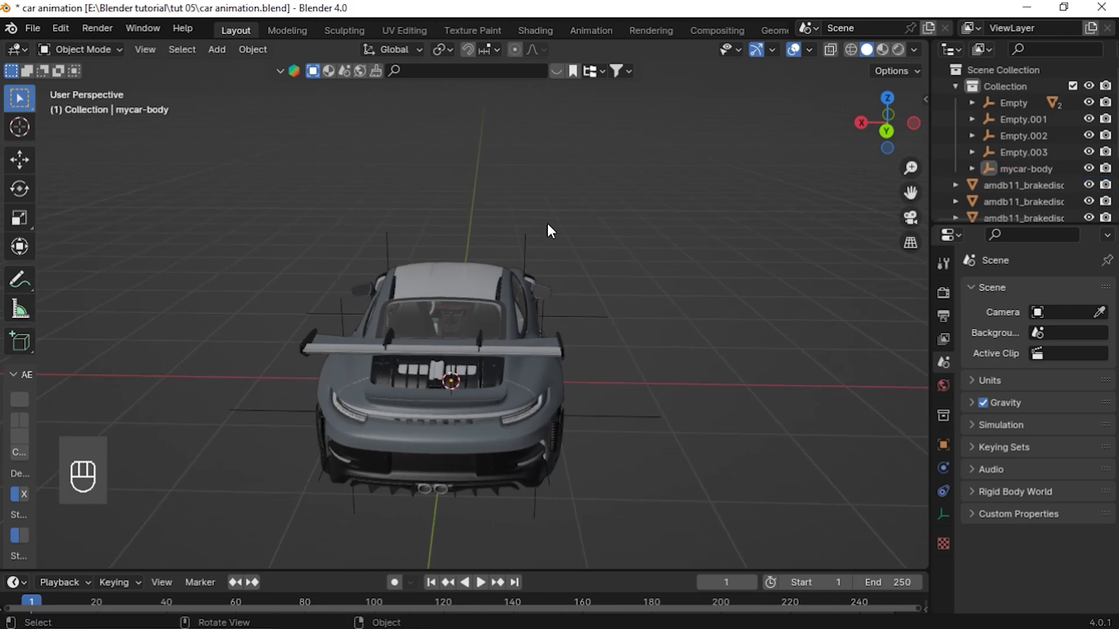
click(20, 280)
mouse_move(637, 179)
mouse_down()
mouse_move(662, 258)
mouse_move(660, 234)
mouse_move(721, 269)
mouse_up()
mouse_move(173, 183)
mouse_down()
mouse_move(216, 282)
mouse_move(276, 274)
mouse_up()
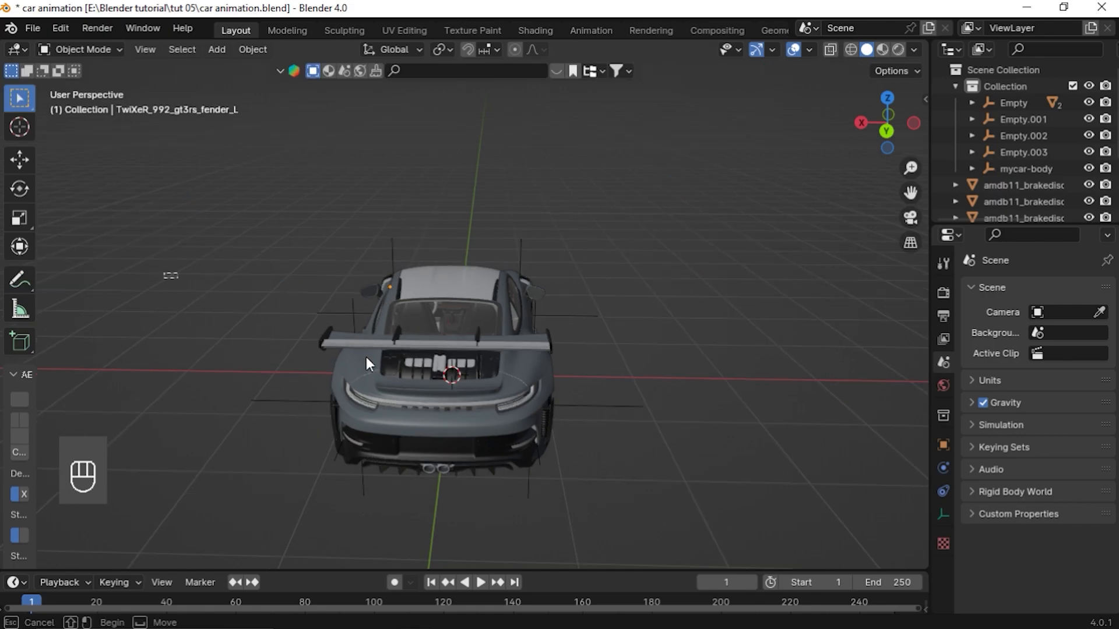
middle_drag(366, 358, 403, 342)
Select the front-left wheel empty and rename it to mycar-wheel.Ft.L, copying the name from the list
click(354, 268)
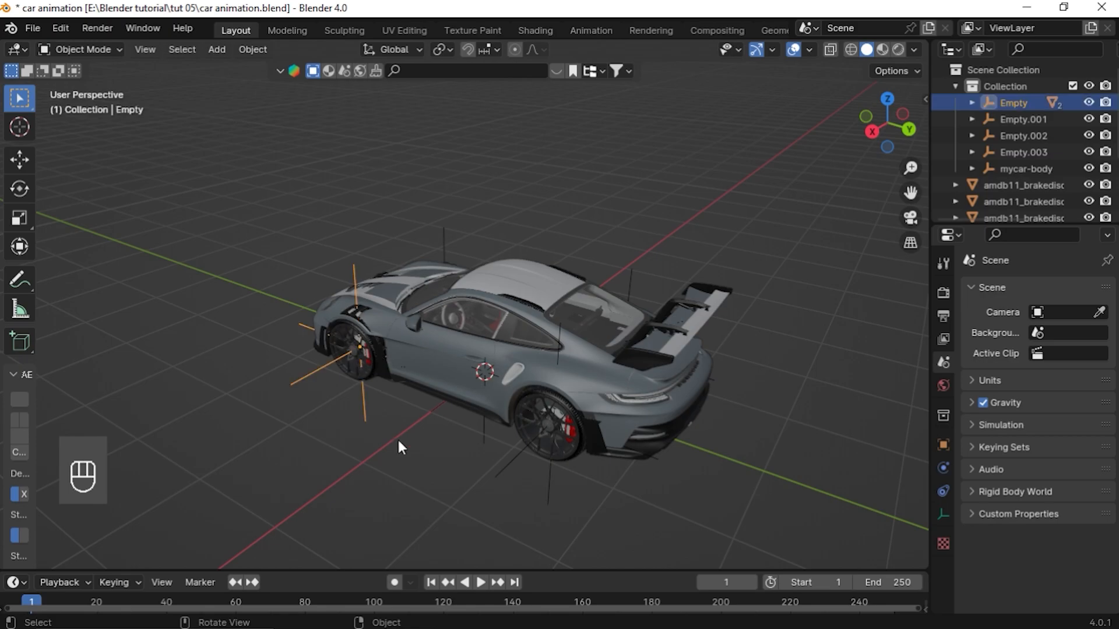
key(KP_Decimal)
middle_drag(448, 545, 460, 385)
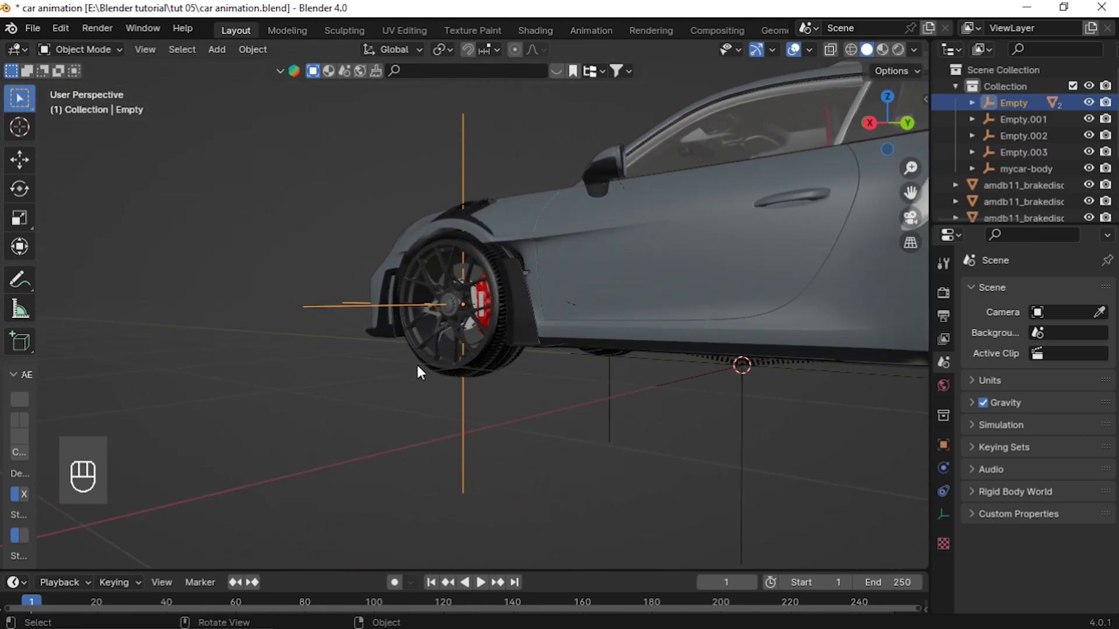
middle_drag(395, 373, 472, 384)
middle_drag(551, 348, 498, 361)
key(alt+Tab)
key(alt+Tab)
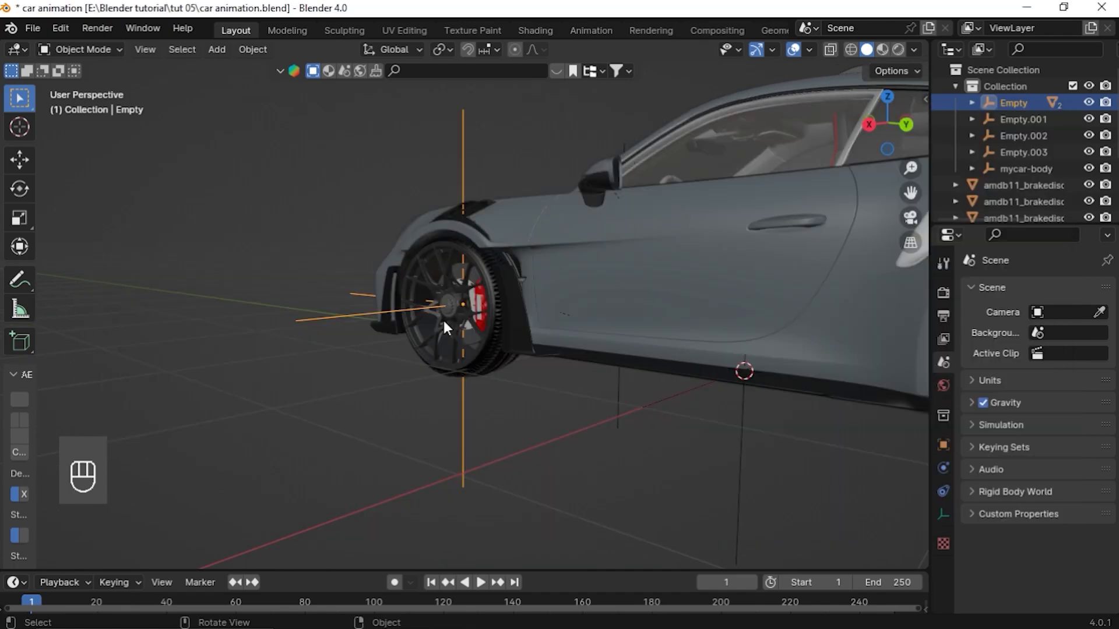
key(F2)
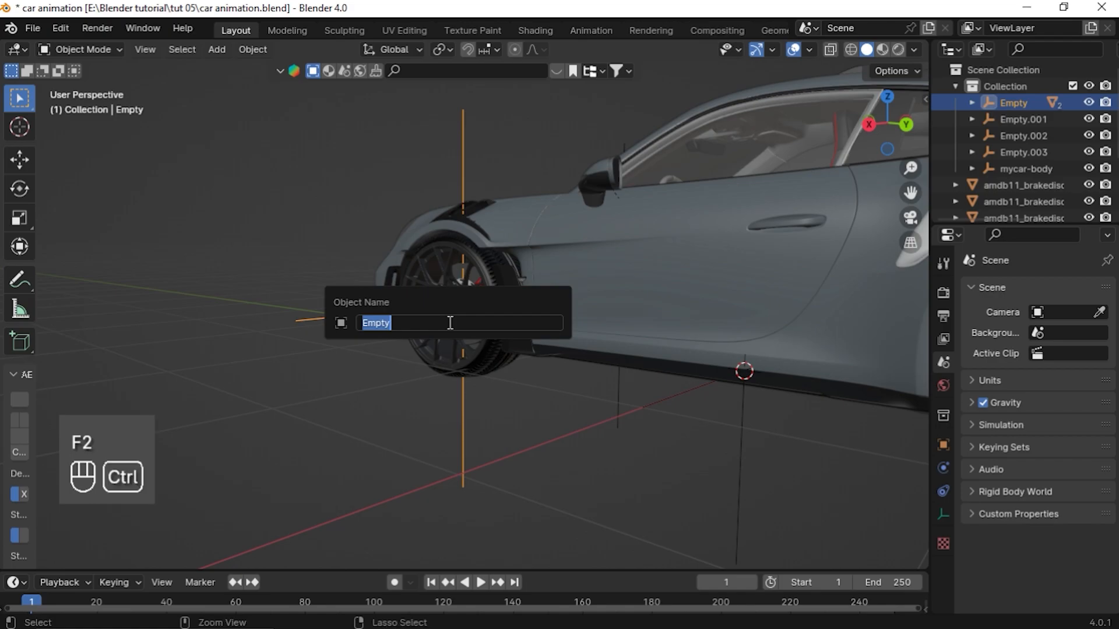
text(mycar-wheel.Ft.L)
key(Return)
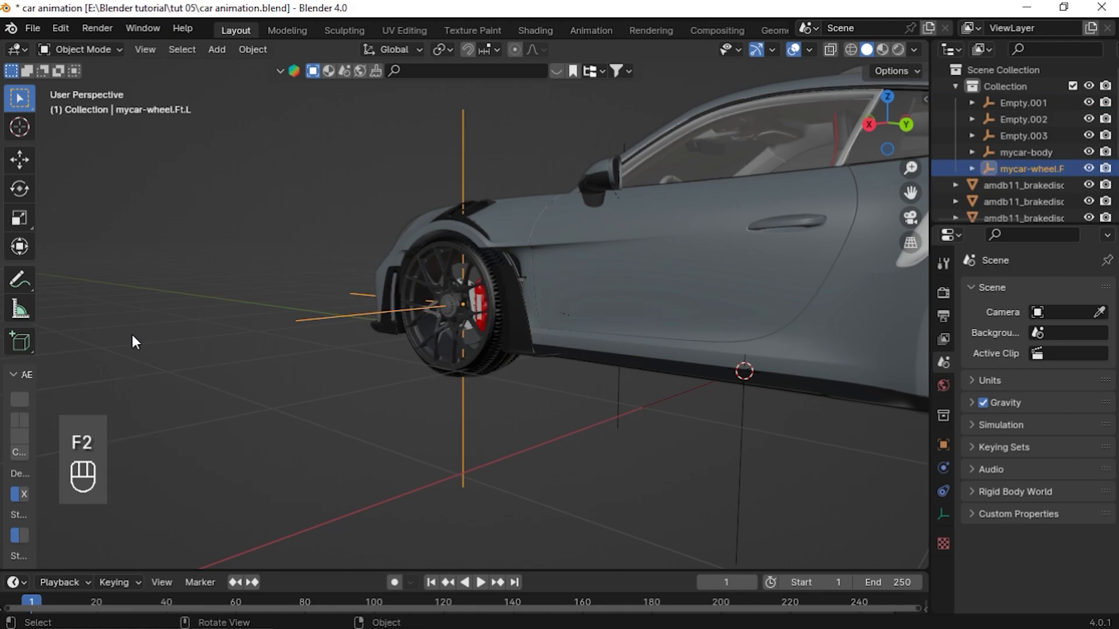
Copy mycar-wheel.Ft.R from the list and rename the front-right wheel empty with it
key(alt+Tab)
drag(612, 185, 507, 192)
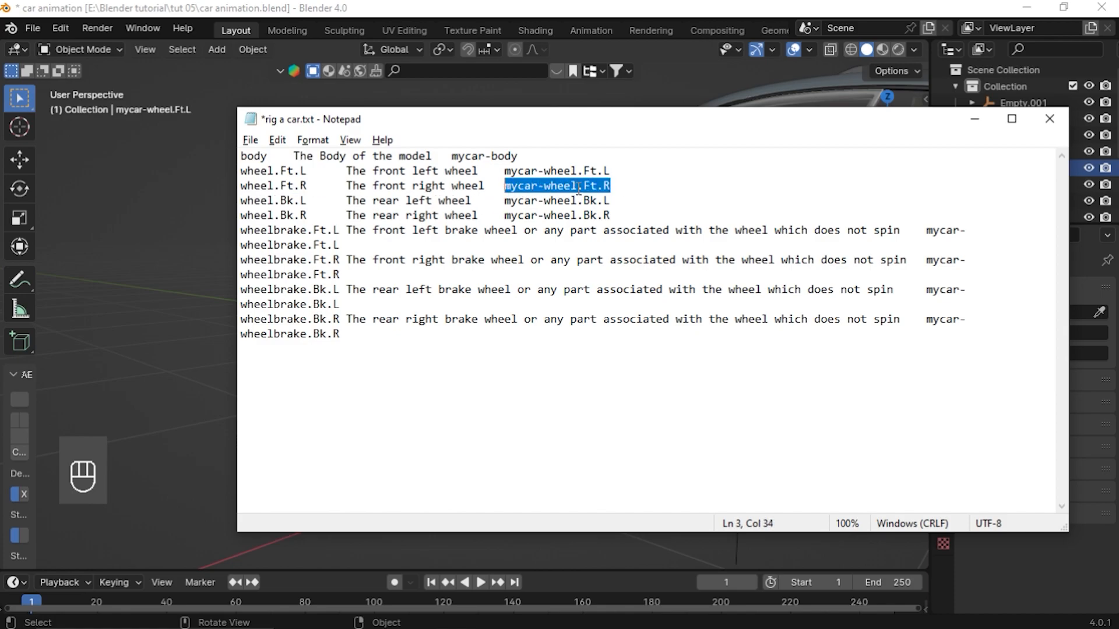
key(alt+Tab)
middle_drag(572, 199, 387, 241)
click(733, 156)
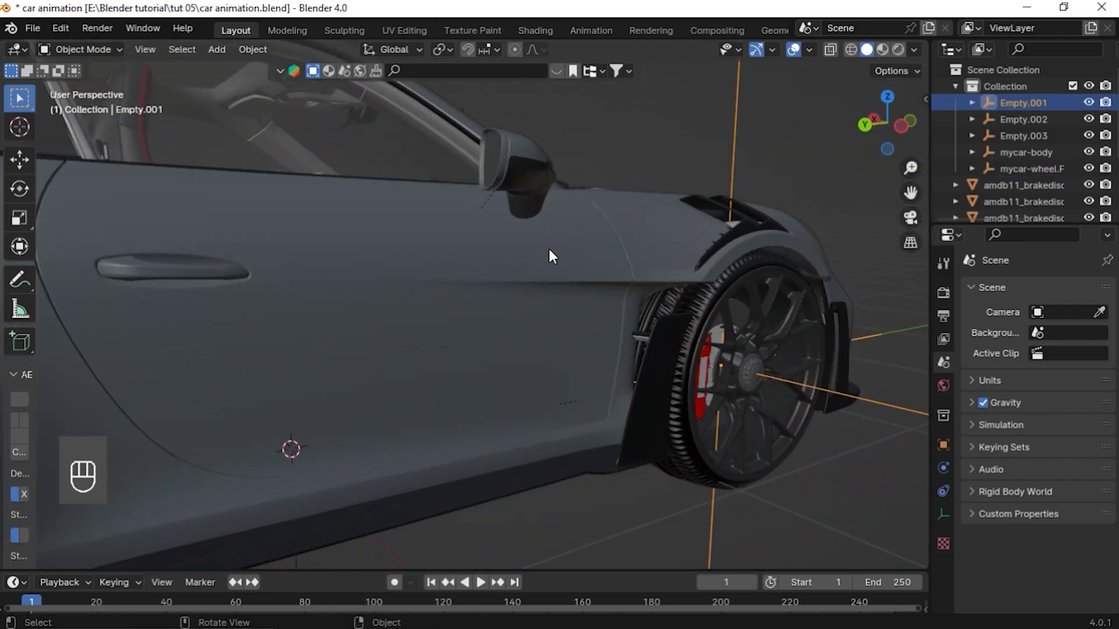
key(F2)
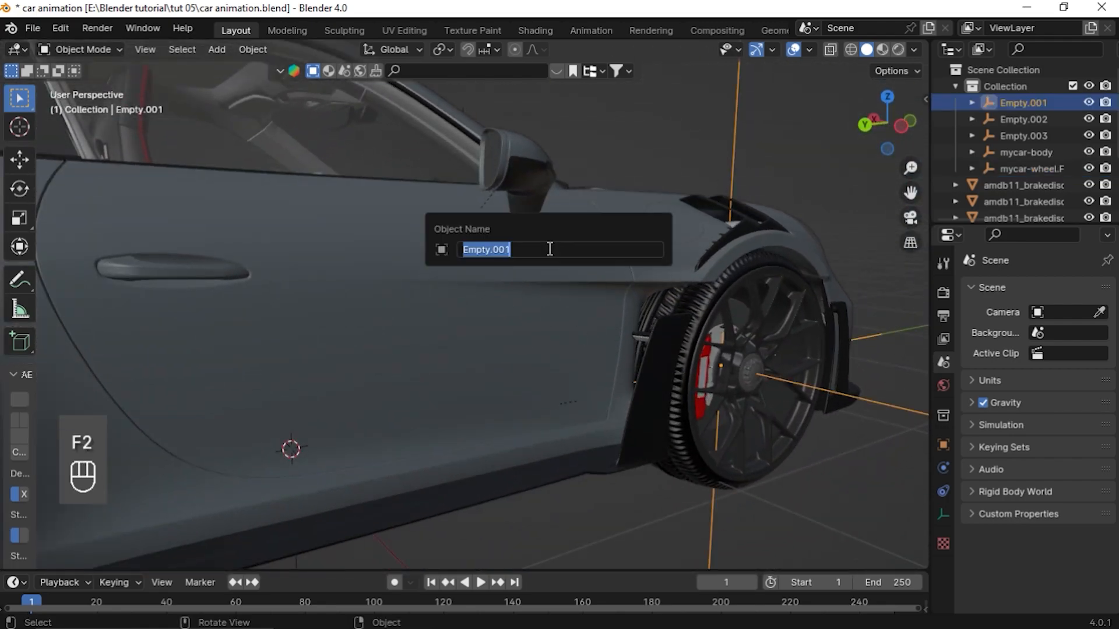
text(mycar-wheel.Ft.R)
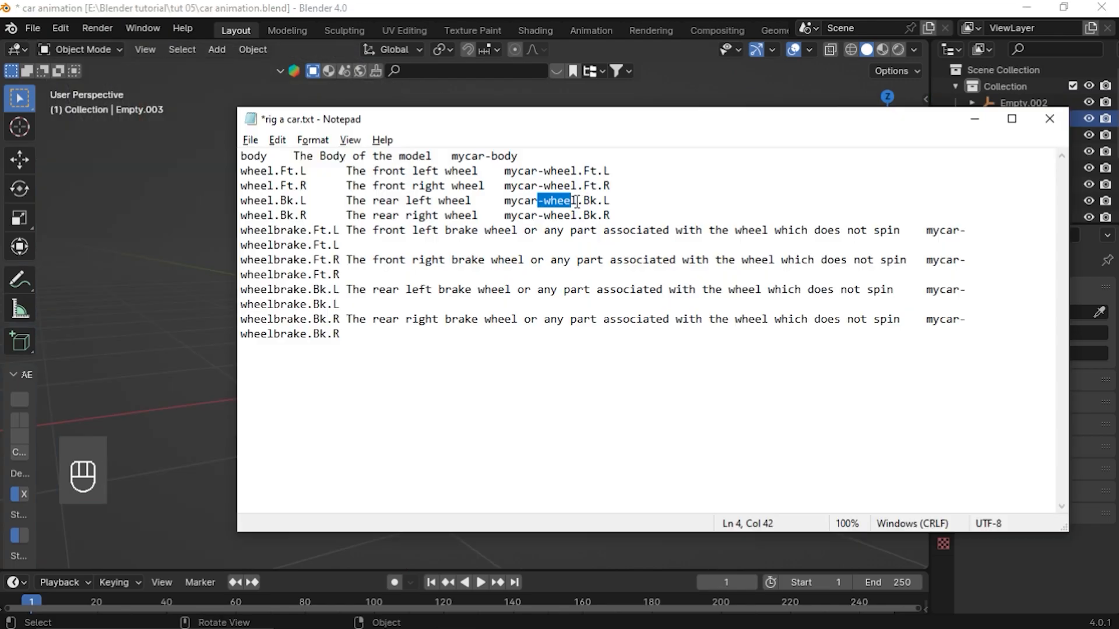
Copy mycar-wheel.Bk.L from the list and rename the rear-left wheel empty with it
drag(577, 202, 491, 197)
key(ctrl+c)
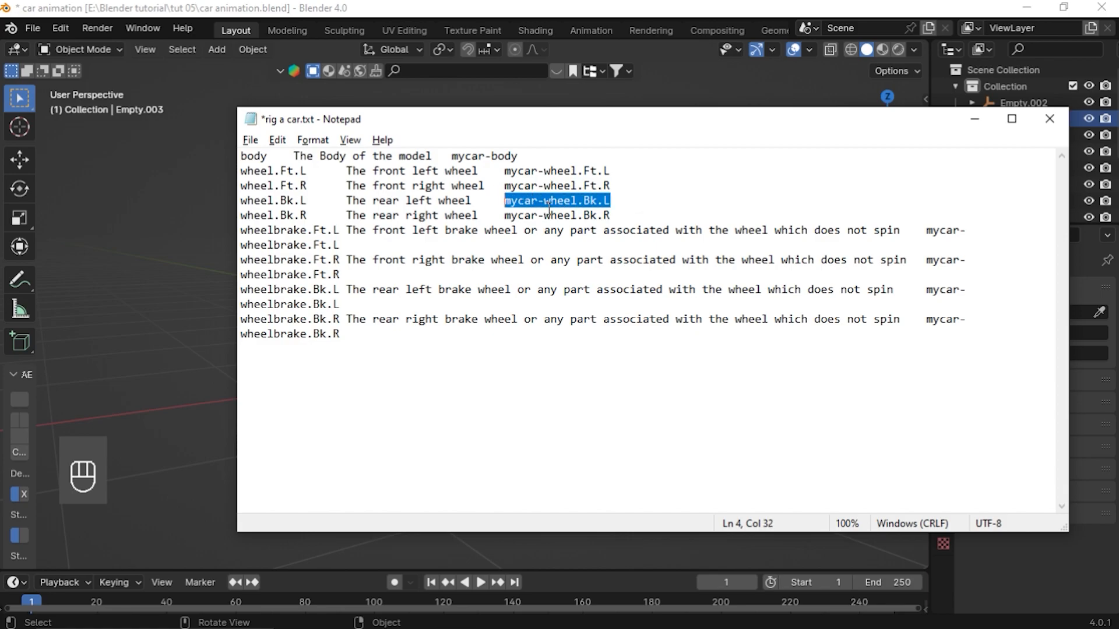
key(alt+Tab)
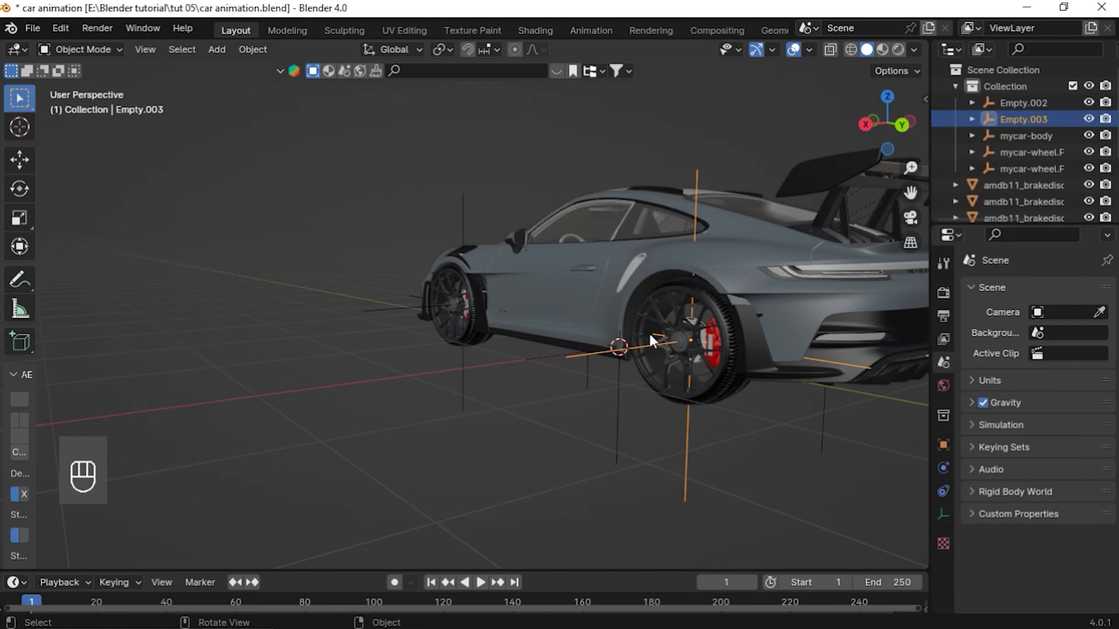
key(F2)
key(ctrl+v)
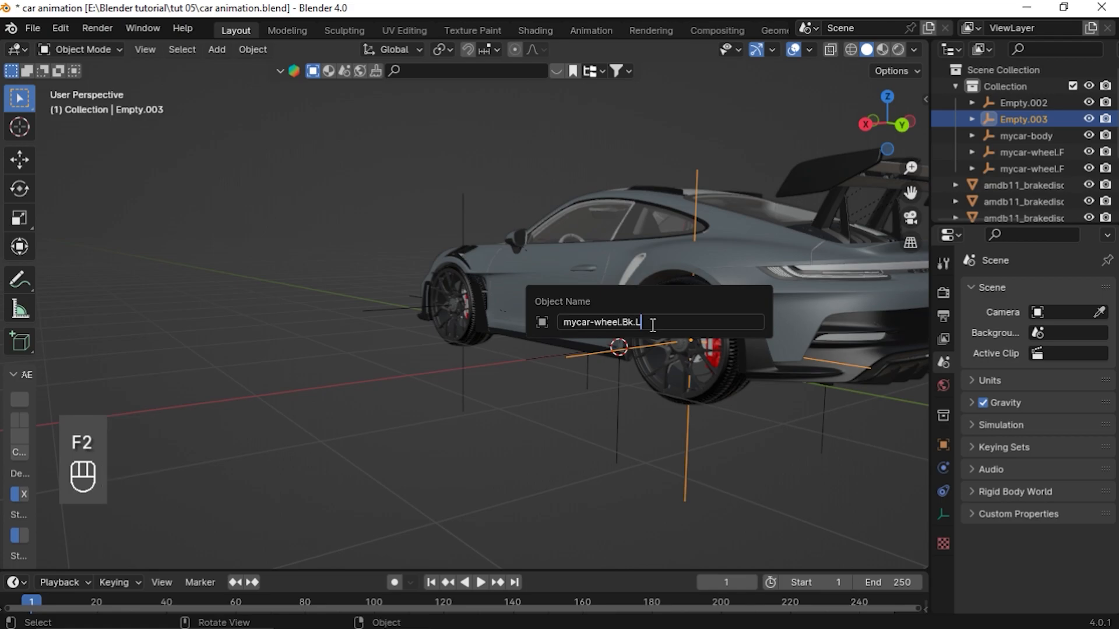
drag(643, 322, 636, 321)
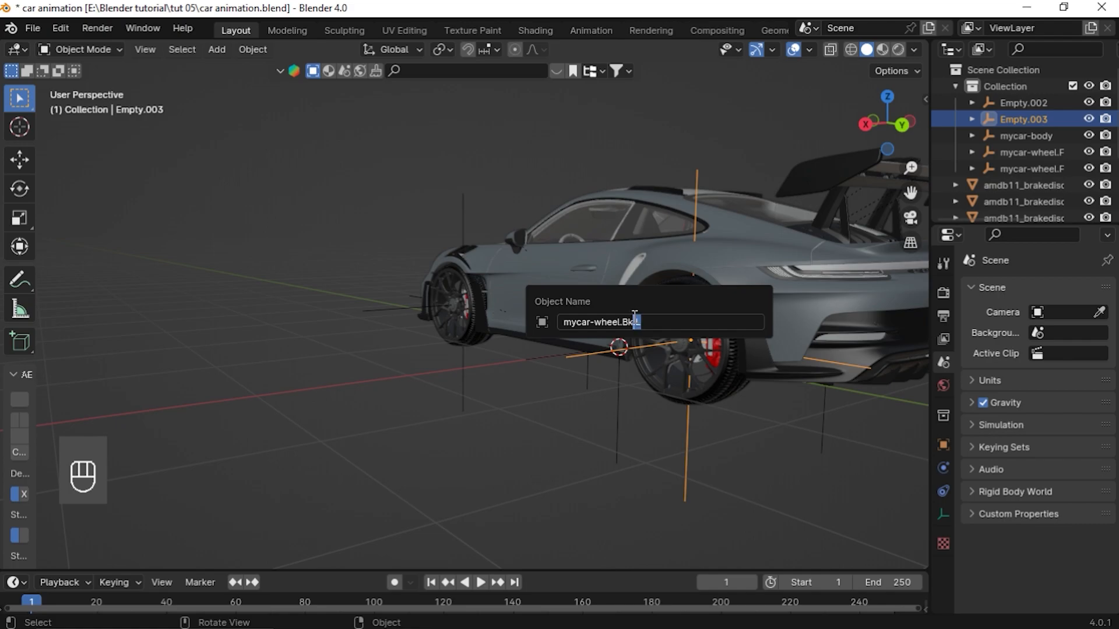
drag(635, 314, 606, 322)
Copy mycar-wheel.Bk.R from the list and rename the rear-right wheel empty with it
drag(611, 217, 514, 227)
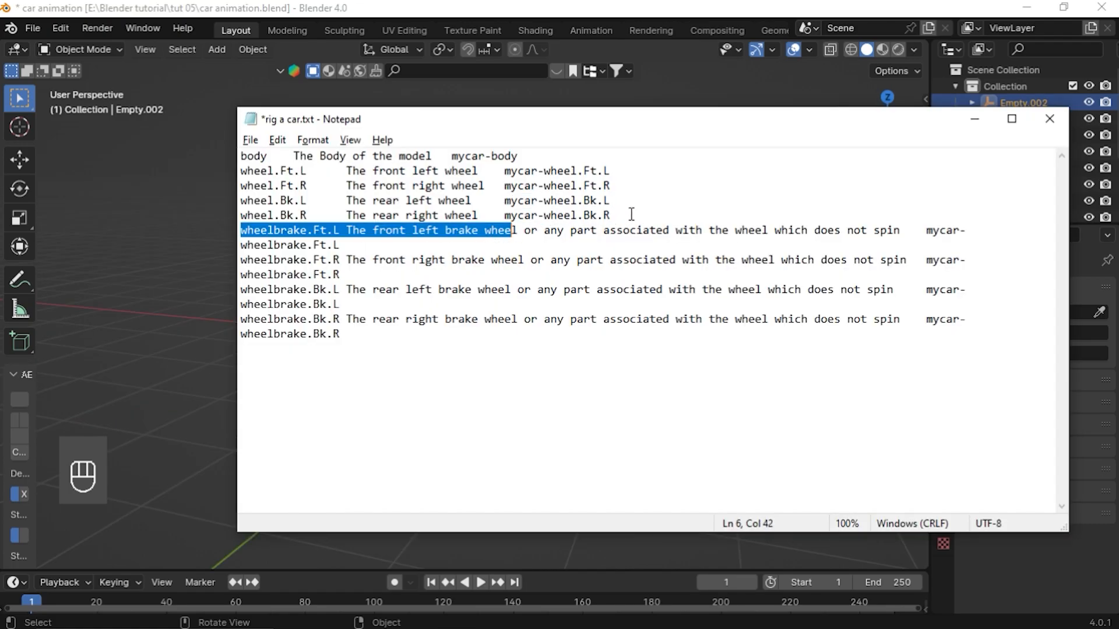
drag(632, 214, 505, 216)
key(ctrl+c)
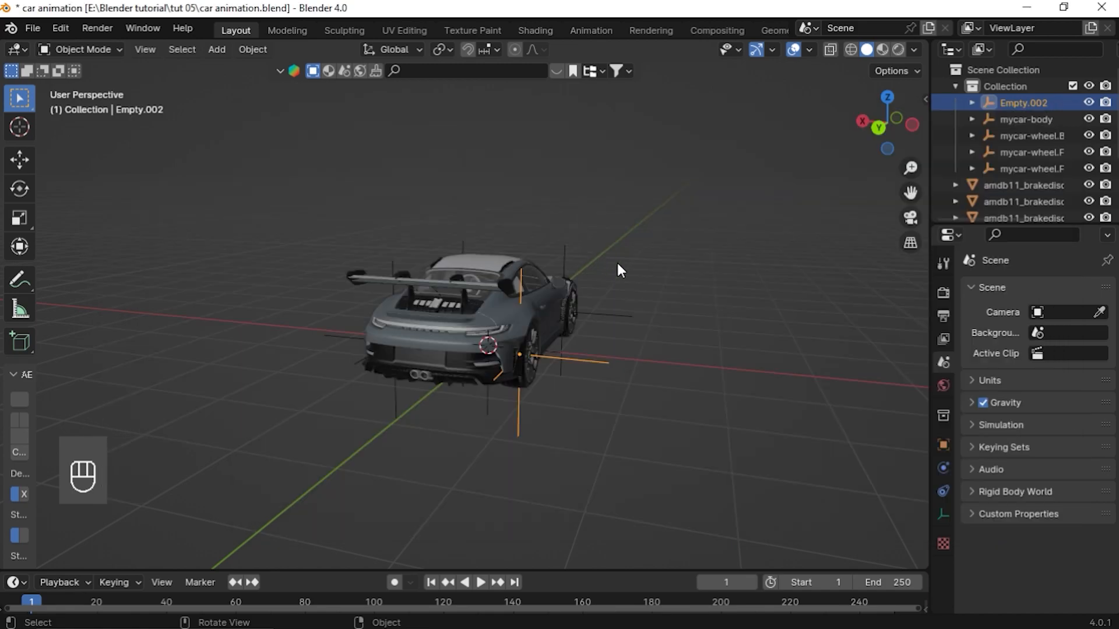
middle_drag(617, 263, 537, 412)
key(F2)
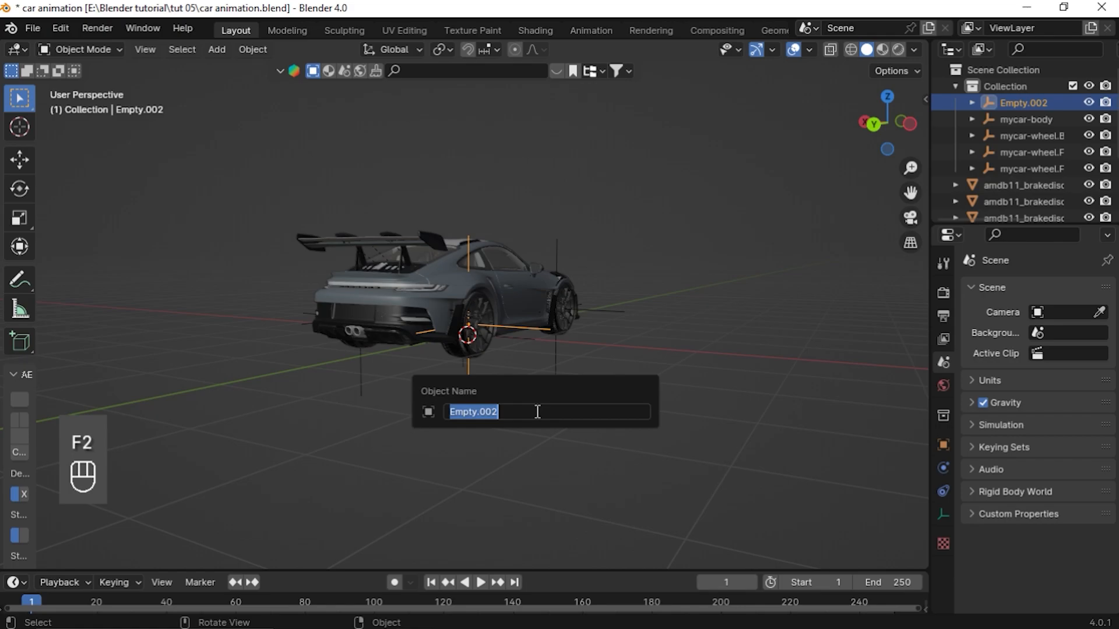
key(ctrl+v)
Examine the brake calipers and body parts around the wheels by selecting them
middle_drag(472, 460, 440, 404)
scroll(443, 376, up, 2)
click(236, 436)
click(260, 426)
middle_drag(264, 426, 425, 407)
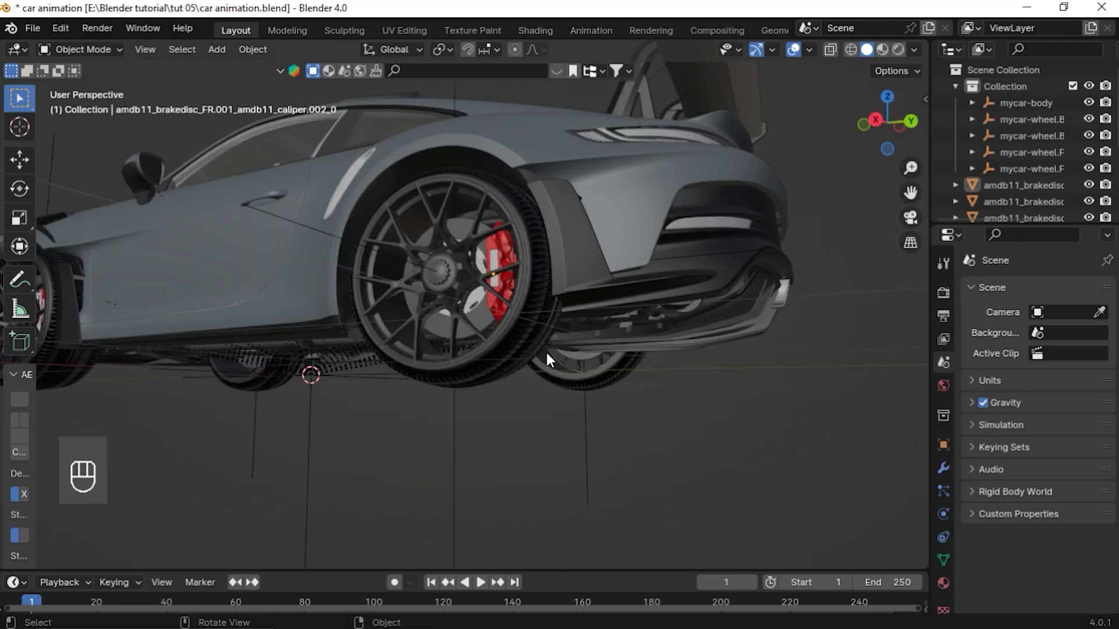
middle_drag(546, 351, 512, 283)
click(512, 289)
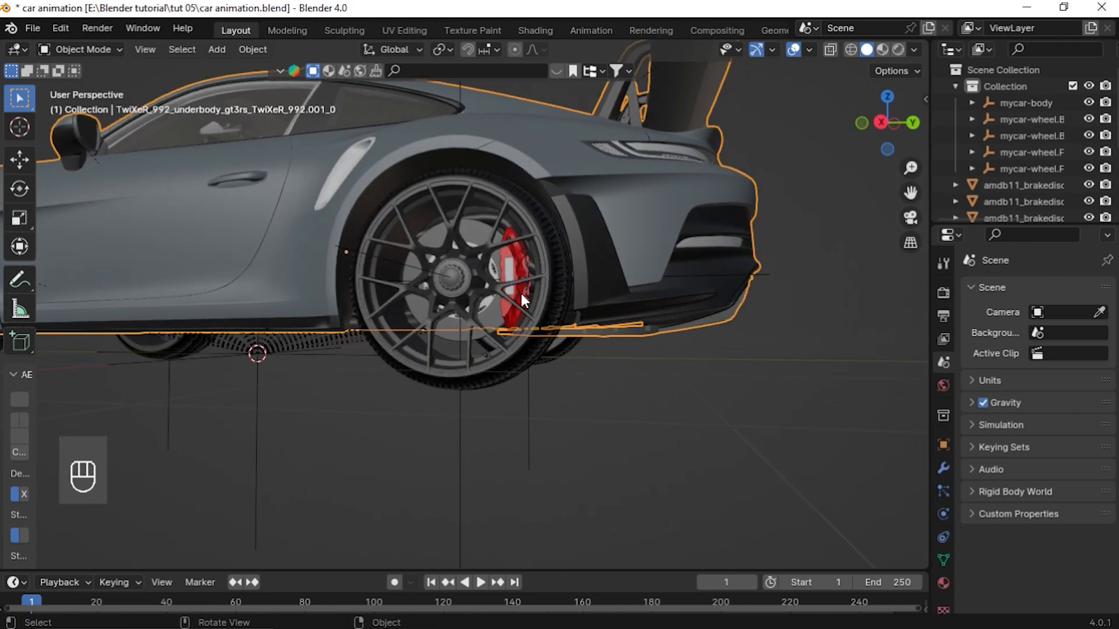
click(517, 292)
scroll(376, 355, down, 4)
middle_drag(367, 328, 389, 337)
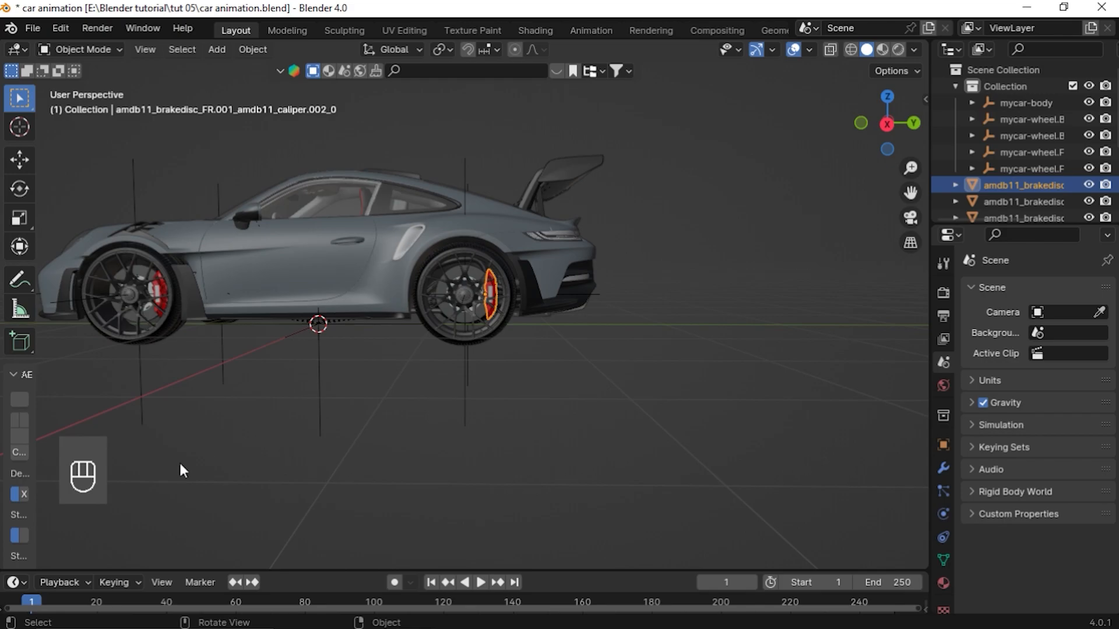
Copy mycar-wheelbrake.Ft.L from the list and rename the front brake caliper with it
key(alt+Tab)
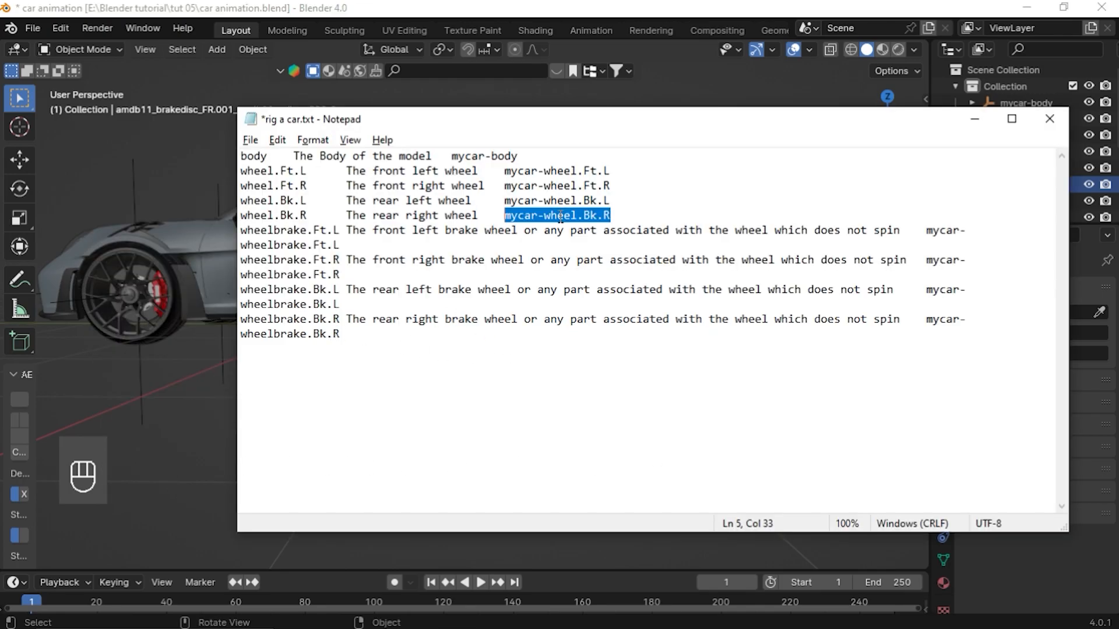
click(348, 357)
drag(927, 230, 983, 248)
key(ctrl+c)
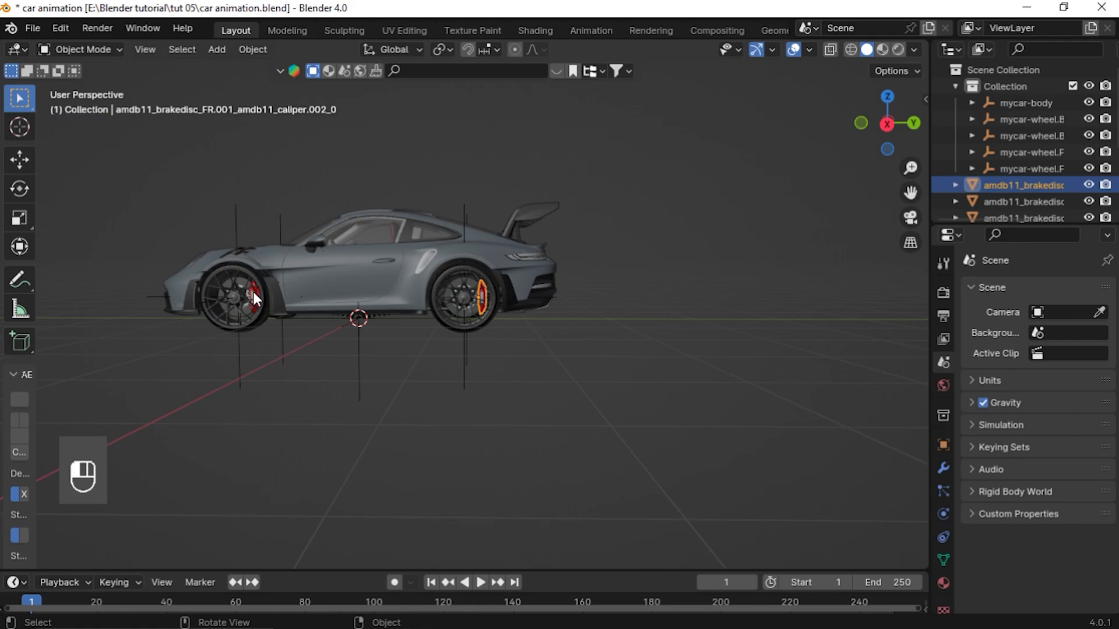
click(254, 294)
click(255, 293)
key(KP_Decimal)
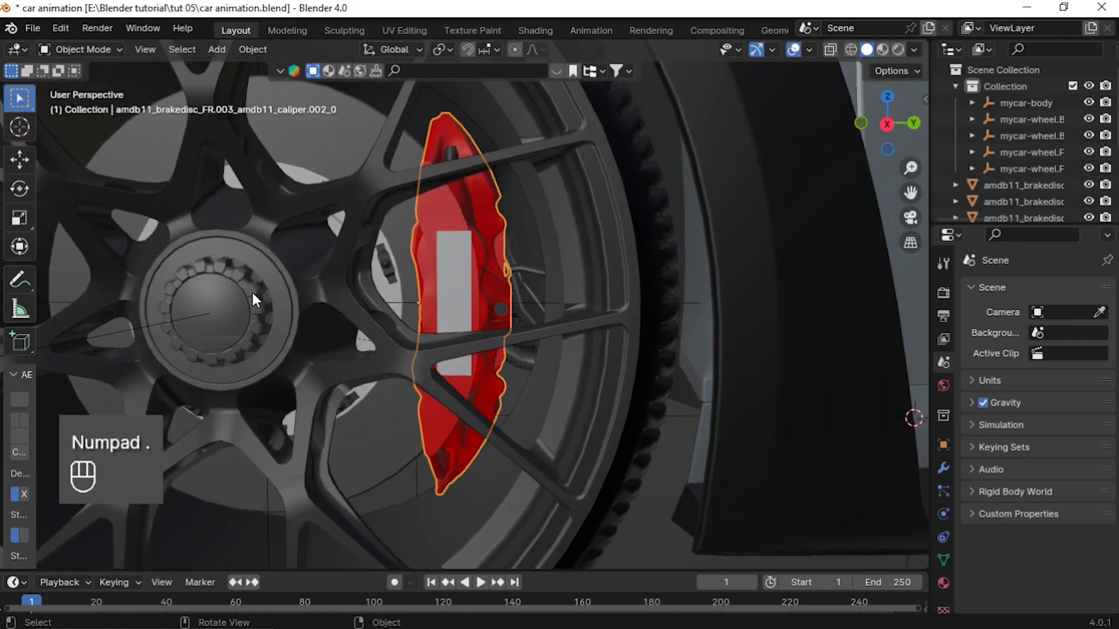
scroll(253, 293, down, 8)
middle_drag(422, 329, 294, 313)
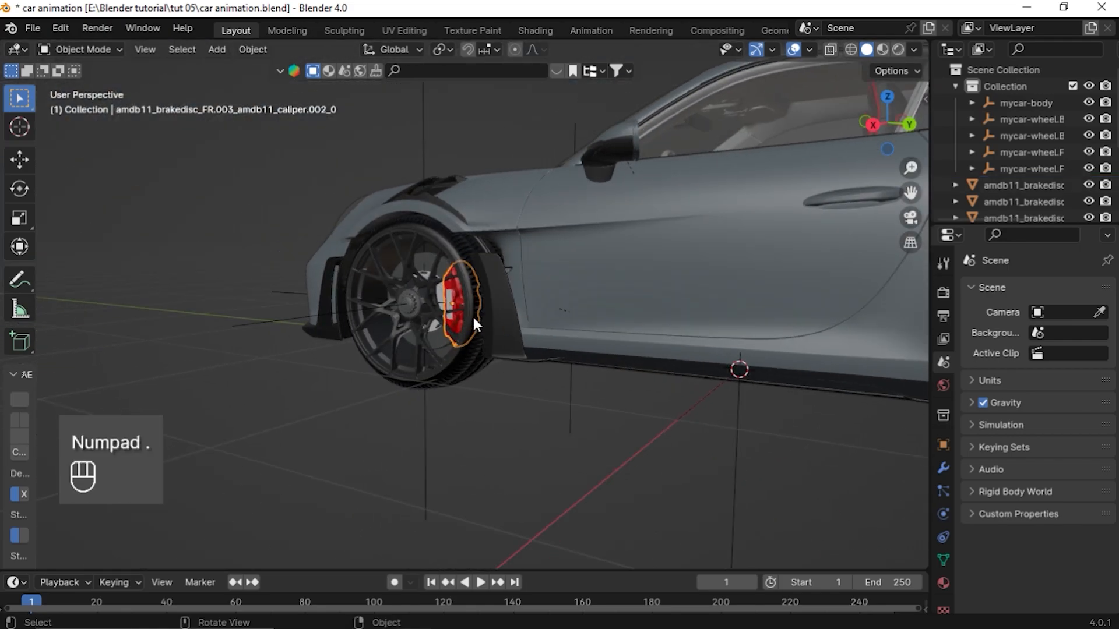
key(F2)
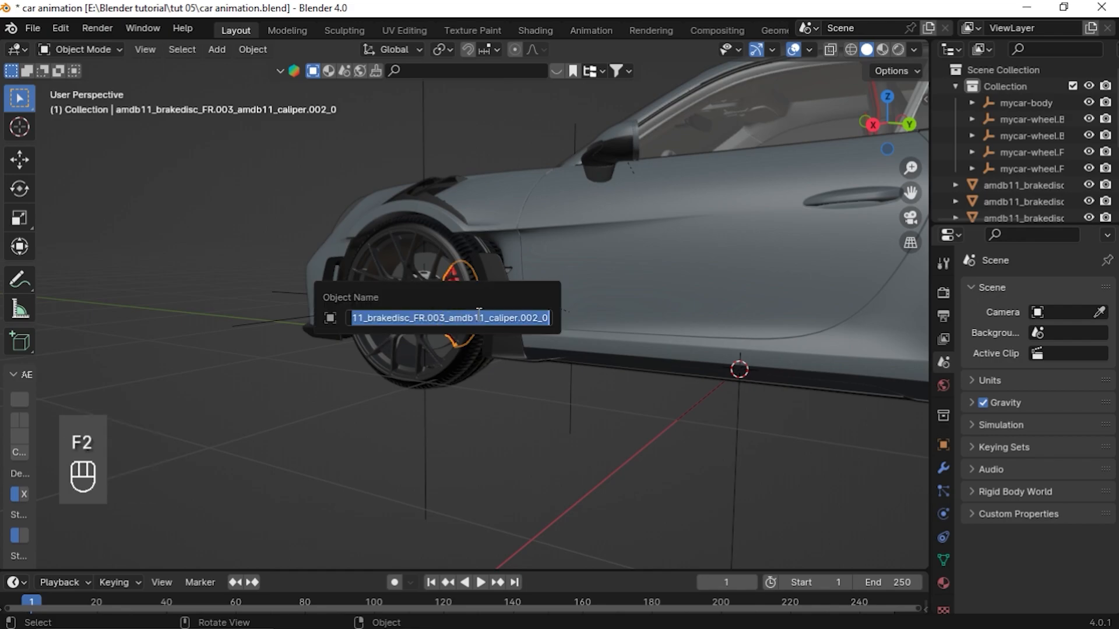
key(ctrl+v)
key(Return)
Select the other front brake caliper and rename it mycar-wheelbrake.Ft.R, copied from the Rigacar name list
middle_drag(263, 411, 579, 344)
click(429, 402)
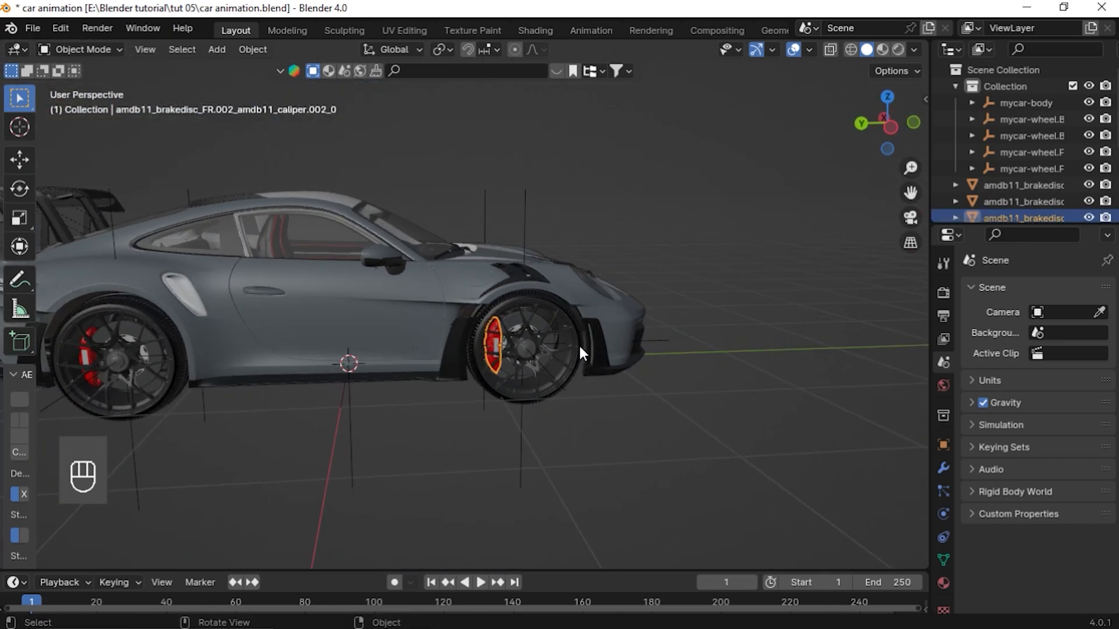
key(alt+Tab)
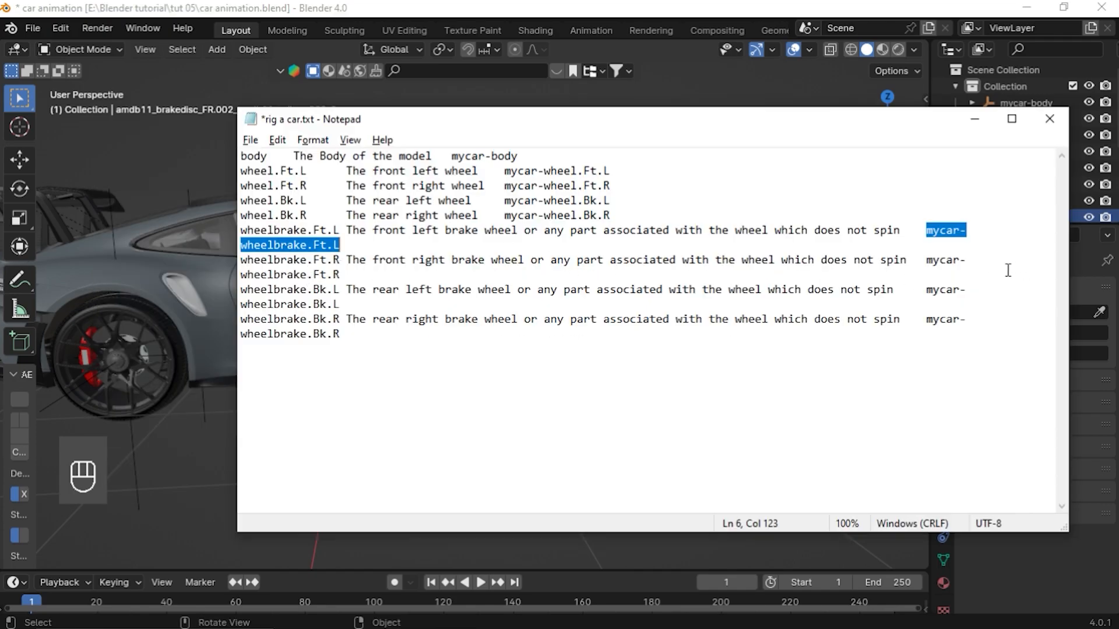
double_click(505, 275)
key(ctrl+c)
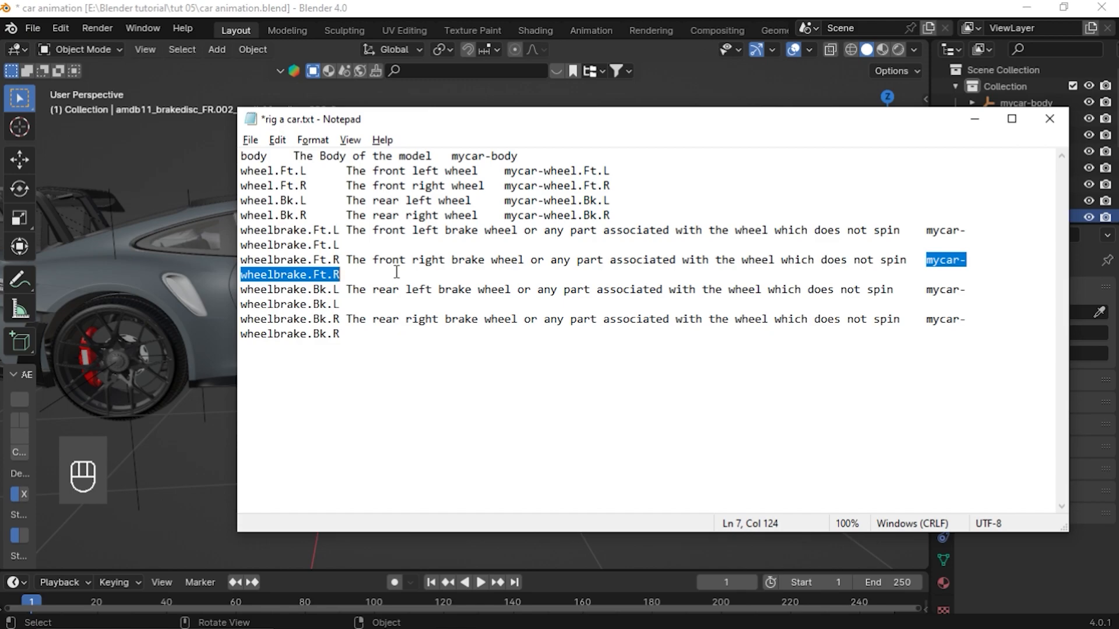
middle_drag(219, 301, 201, 289)
key(alt+Tab)
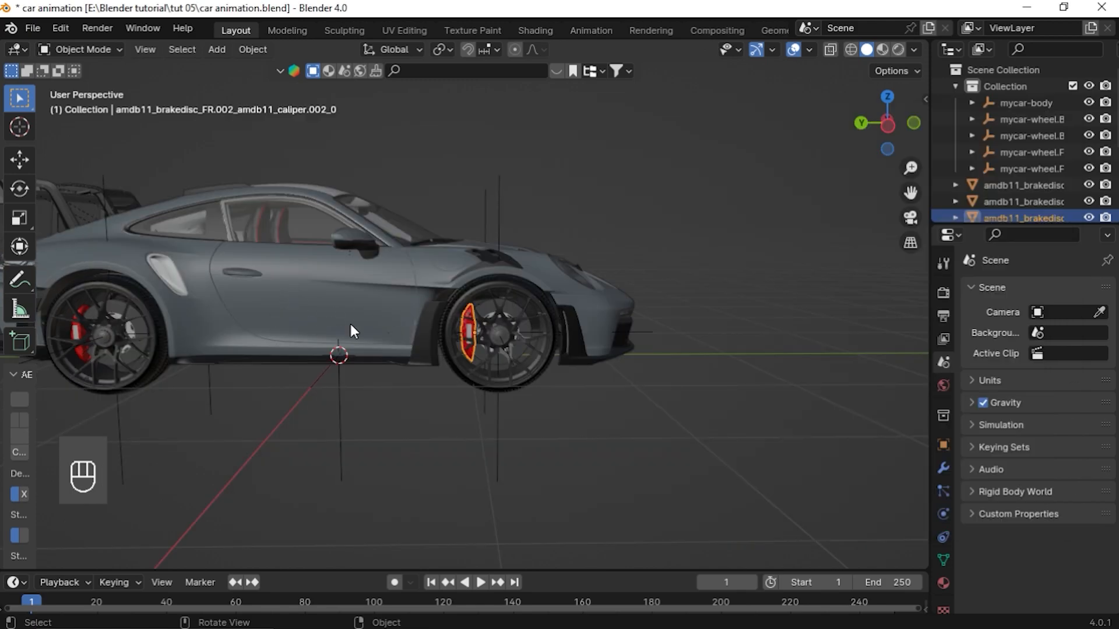
key(F2)
key(ctrl+v)
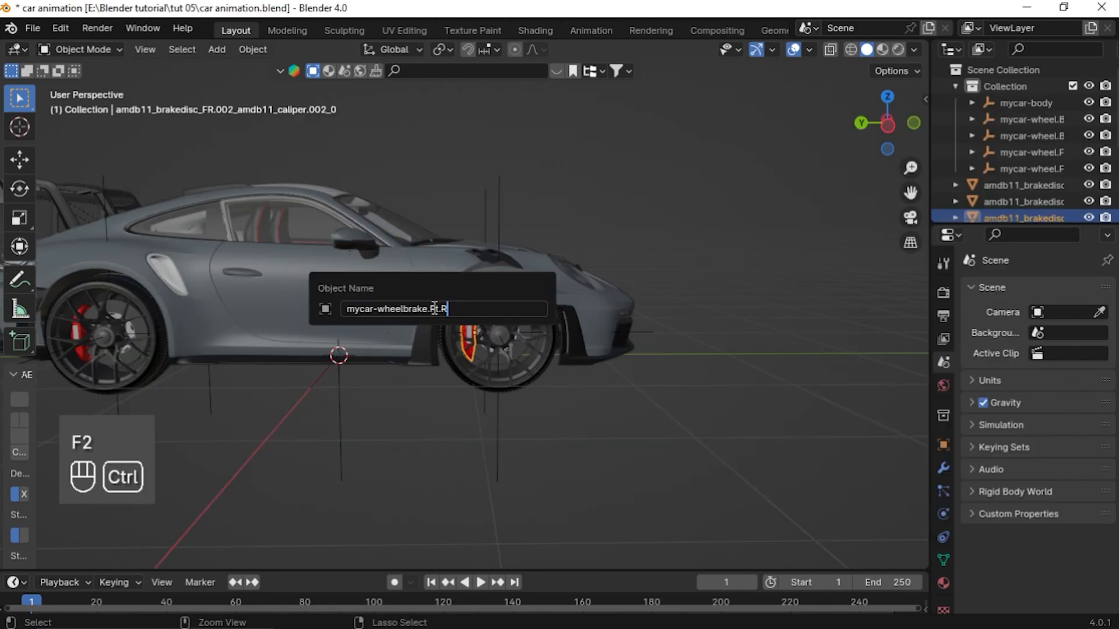
middle_drag(315, 355, 111, 396)
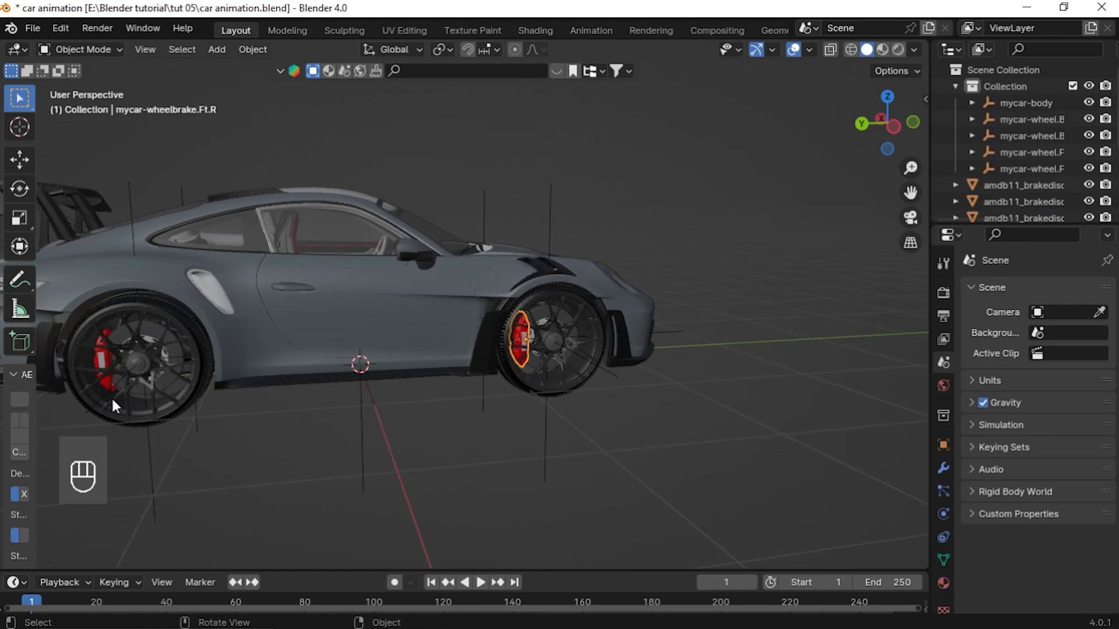
Copy mycar-wheelbrake.Bk.L from the list and rename the rear-left brake caliper with it
click(99, 353)
key(KP_Decimal)
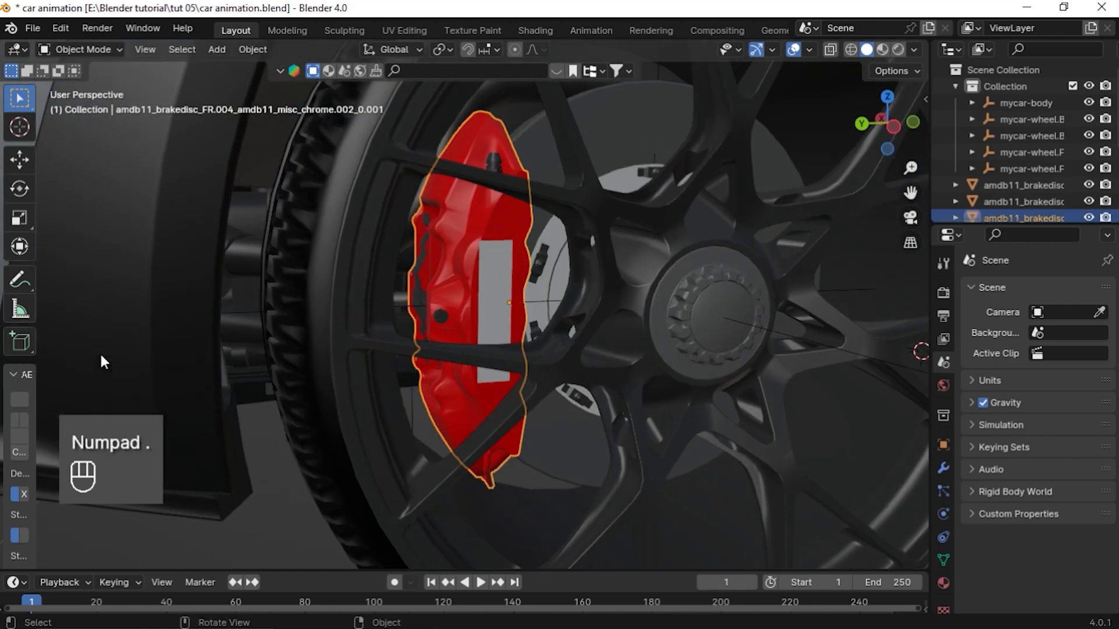
scroll(461, 326, down, 5)
key(alt+Tab)
drag(926, 289, 998, 308)
key(ctrl+c)
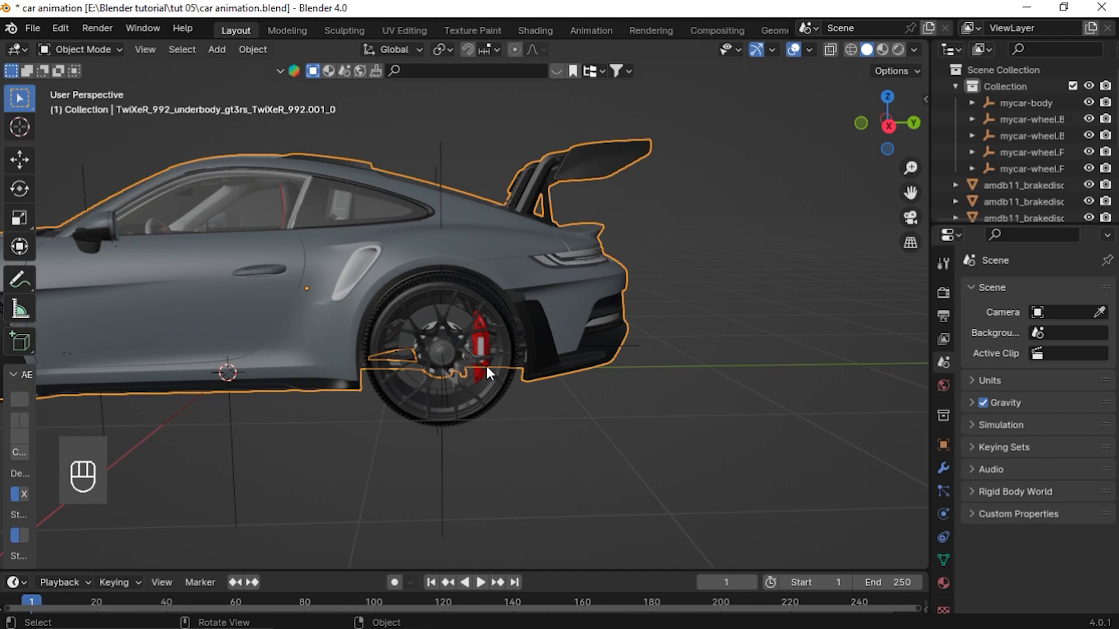
click(485, 363)
scroll(494, 370, up, 2)
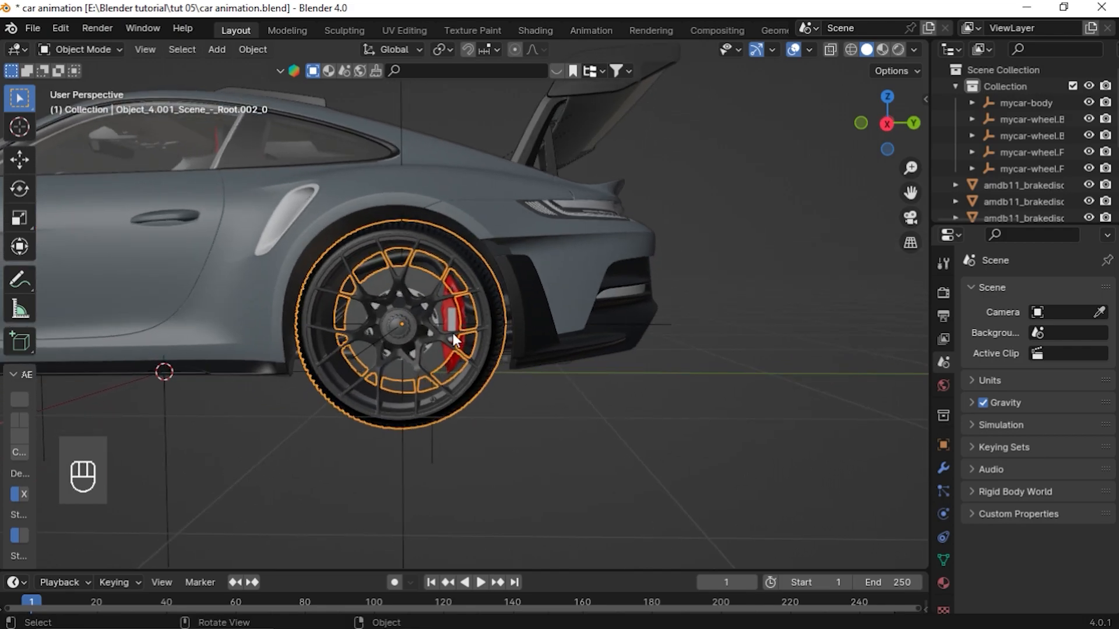
click(449, 313)
click(450, 313)
scroll(465, 348, up, 4)
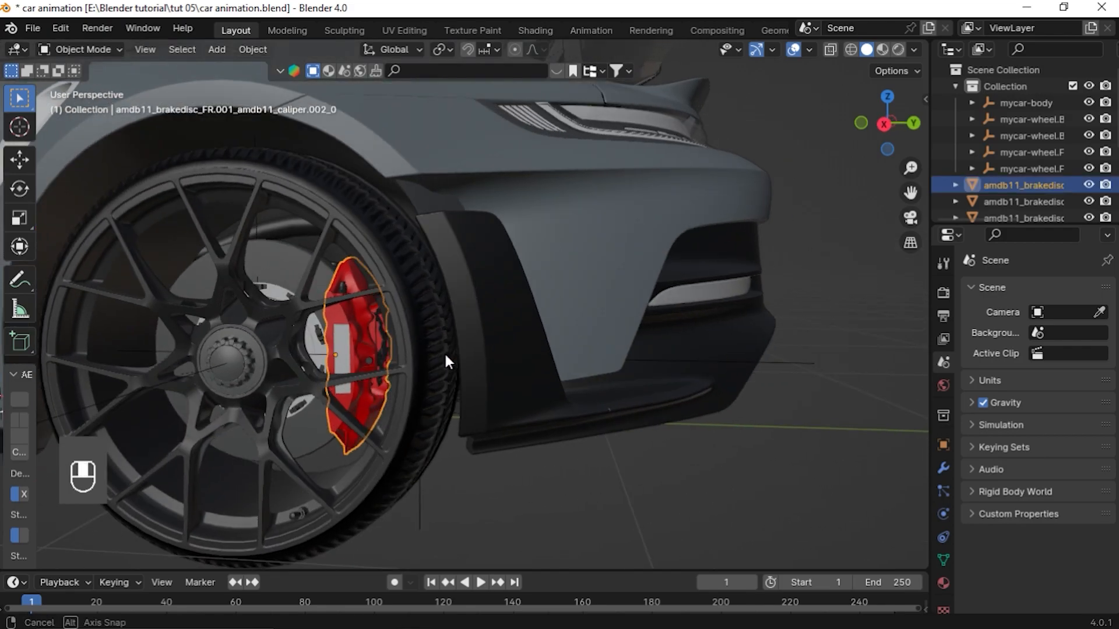
key(F2)
key(ctrl+v)
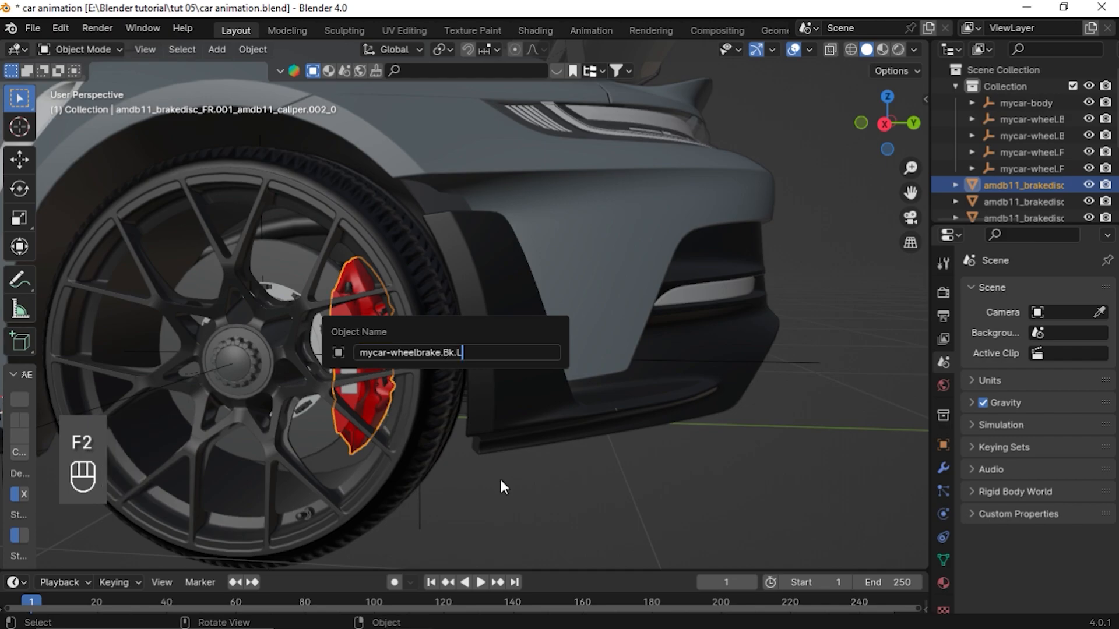
key(Return)
Copy mycar-wheelbrake.Bk.R from the list and rename the rear-right brake caliper with it
scroll(483, 466, down, 4)
middle_drag(467, 445, 466, 287)
click(466, 287)
key(alt+Tab)
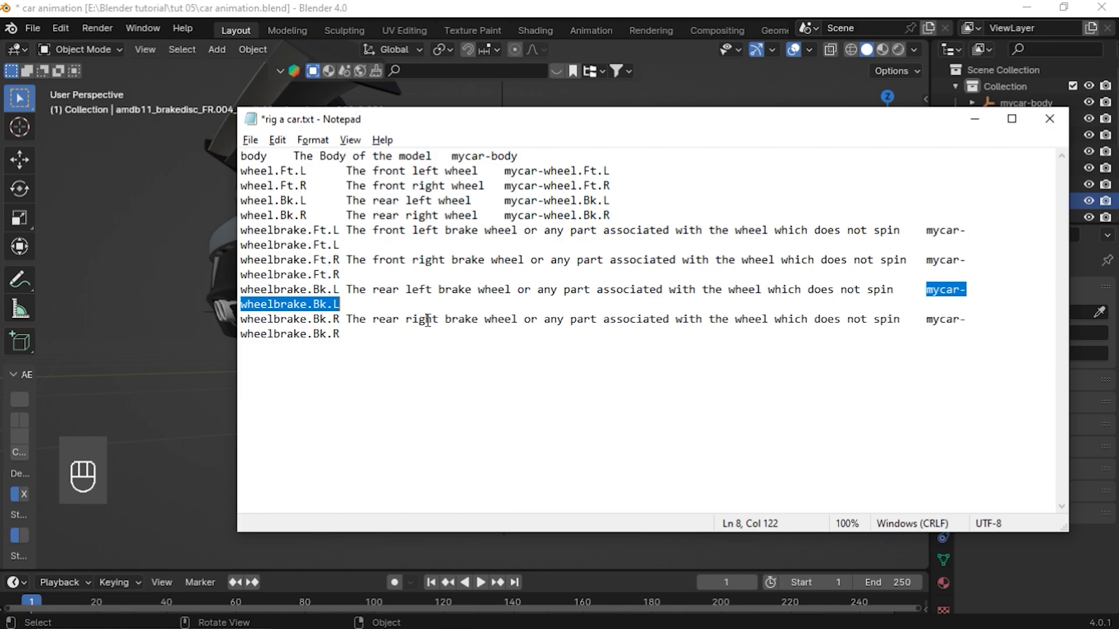
drag(926, 319, 990, 332)
key(ctrl+c)
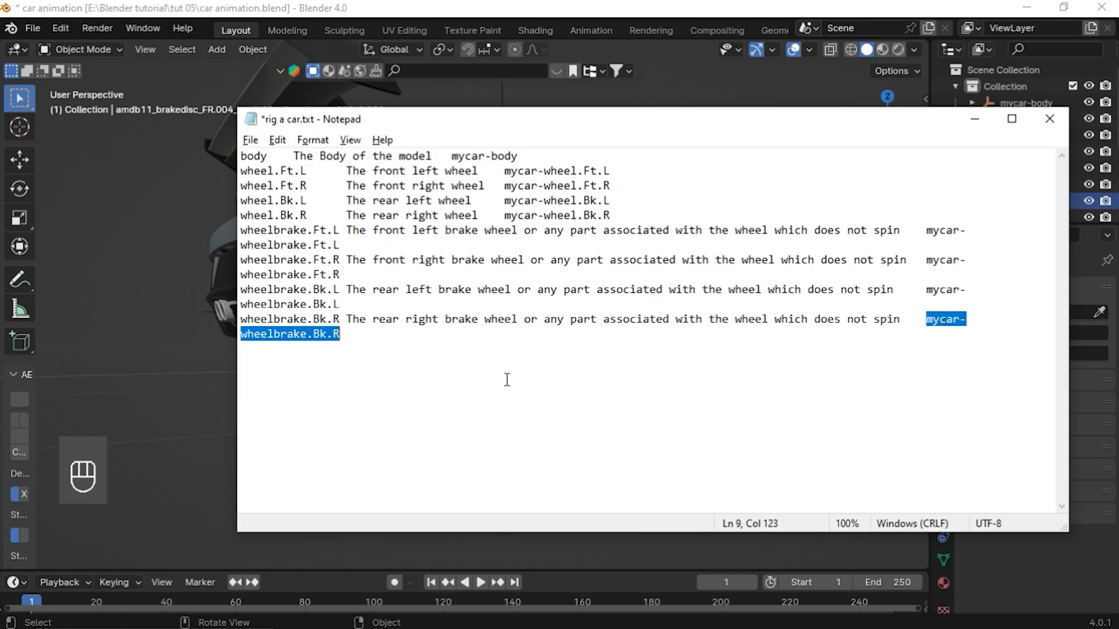
key(alt+Tab)
key(F2)
key(ctrl+v)
key(Return)
Parent the four wheel empties to the mycar-body empty using Object (Keep Transform)
middle_drag(481, 346, 229, 381)
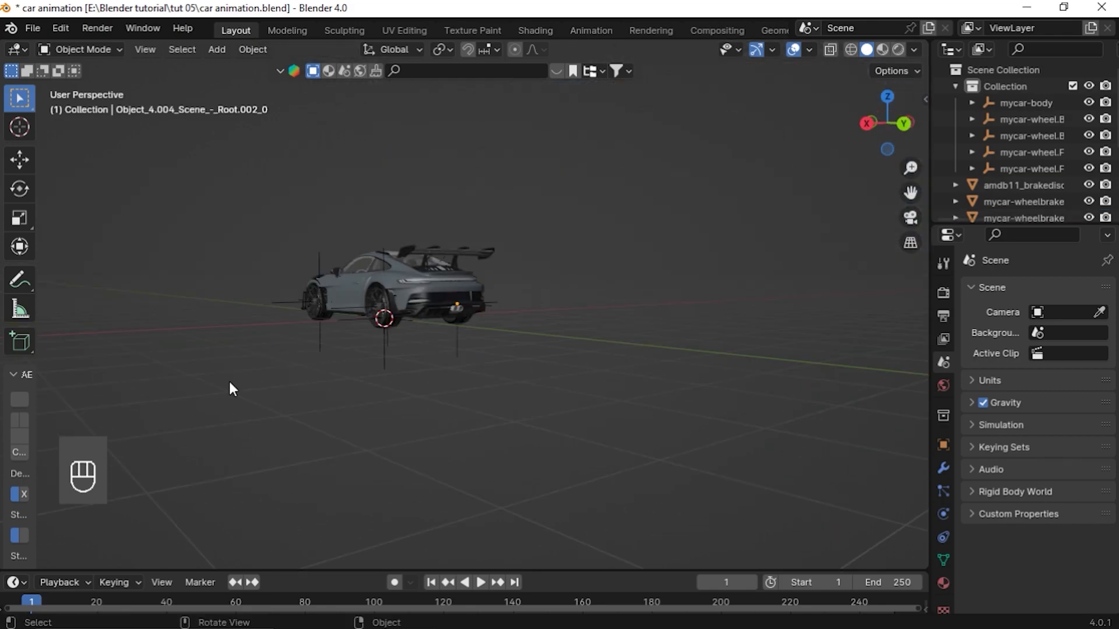
key(KP_3)
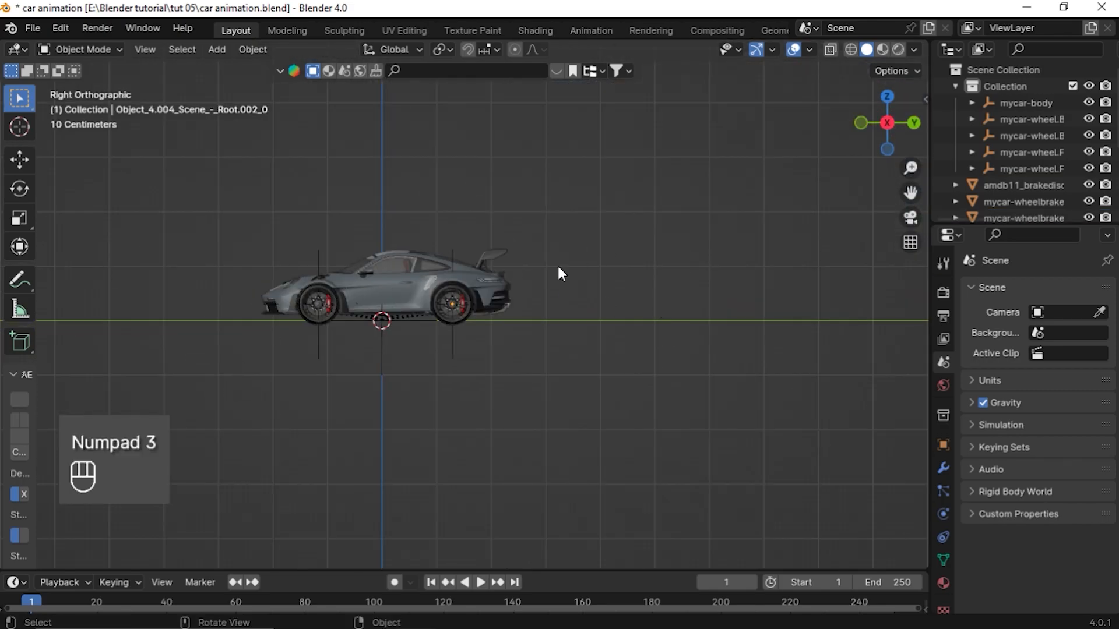
scroll(574, 301, up, 4)
drag(910, 193, 1052, 193)
scroll(456, 418, up, 2)
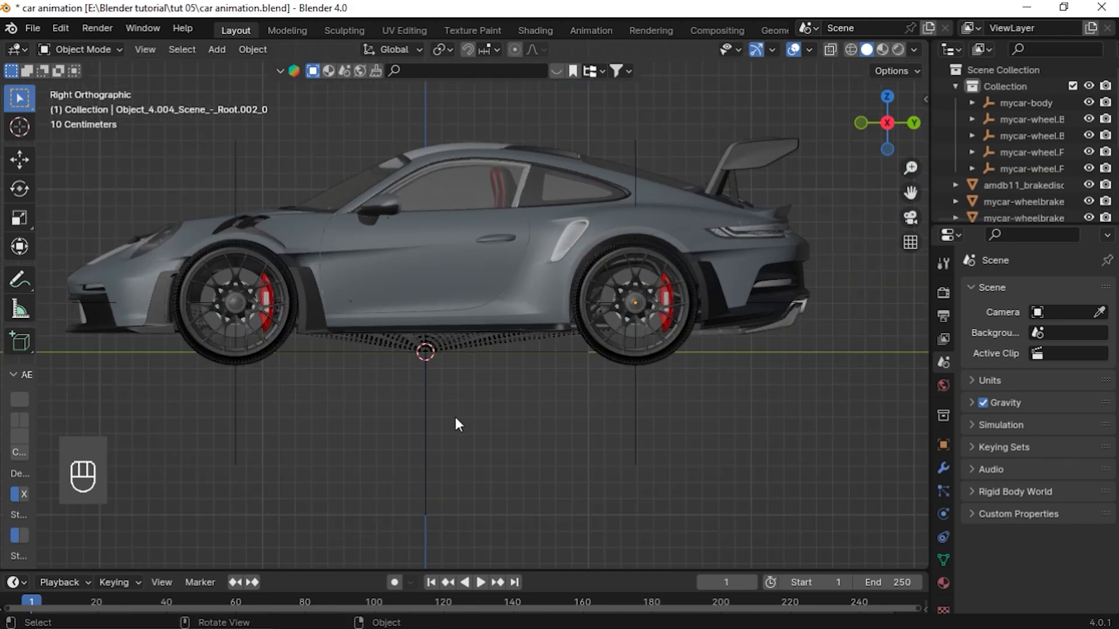
click(427, 408)
drag(119, 395, 757, 499)
middle_drag(757, 500, 490, 390)
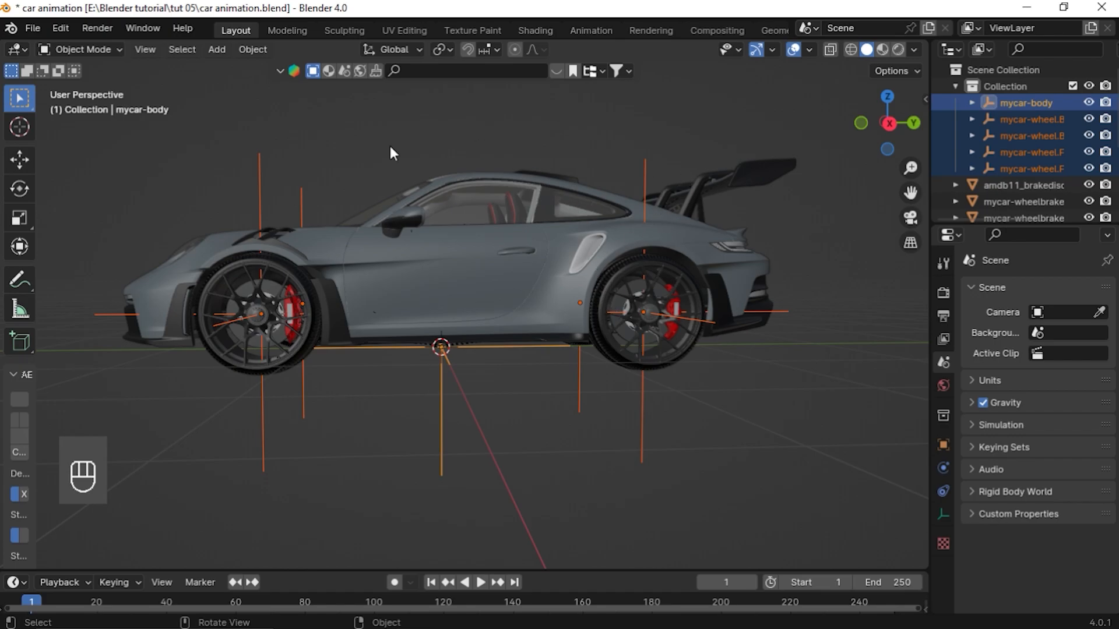
middle_drag(620, 407, 437, 431)
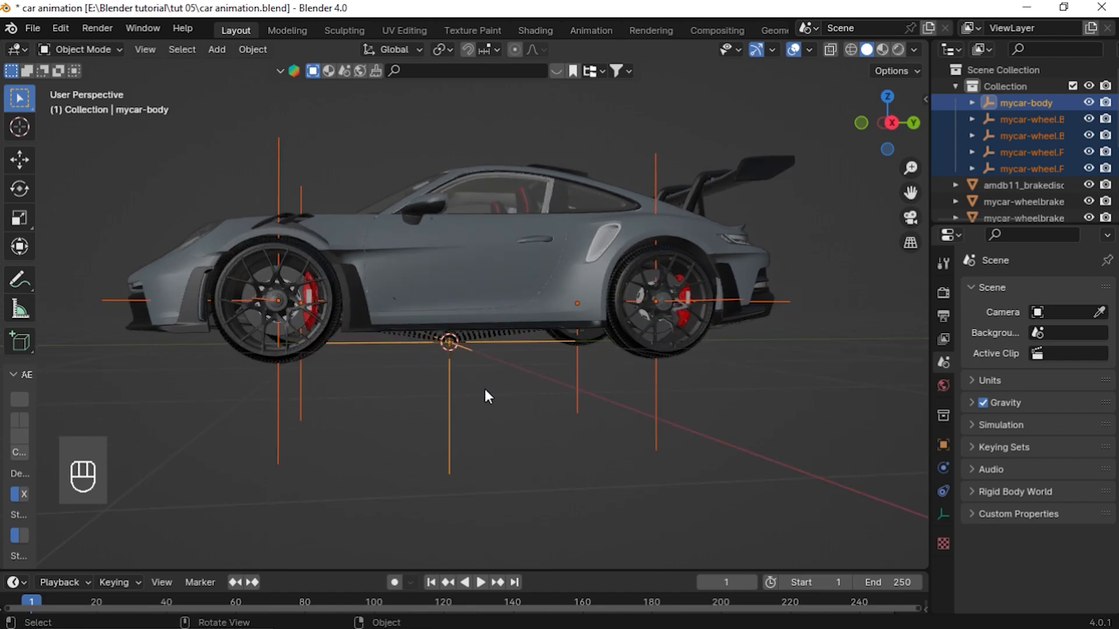
key(shift)
key(ctrl+p)
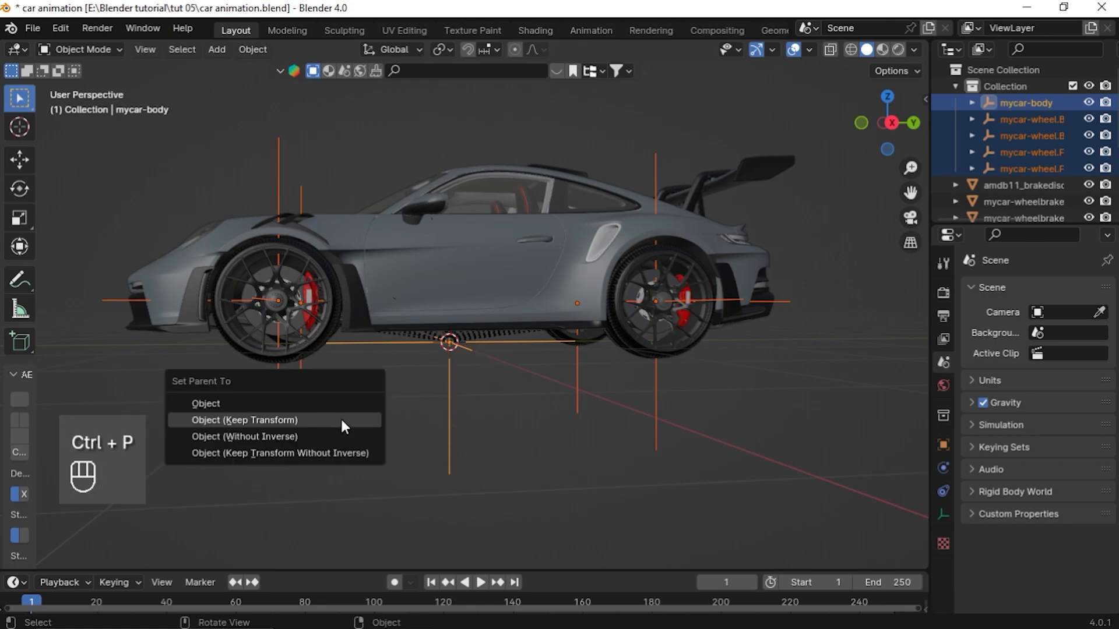
click(343, 421)
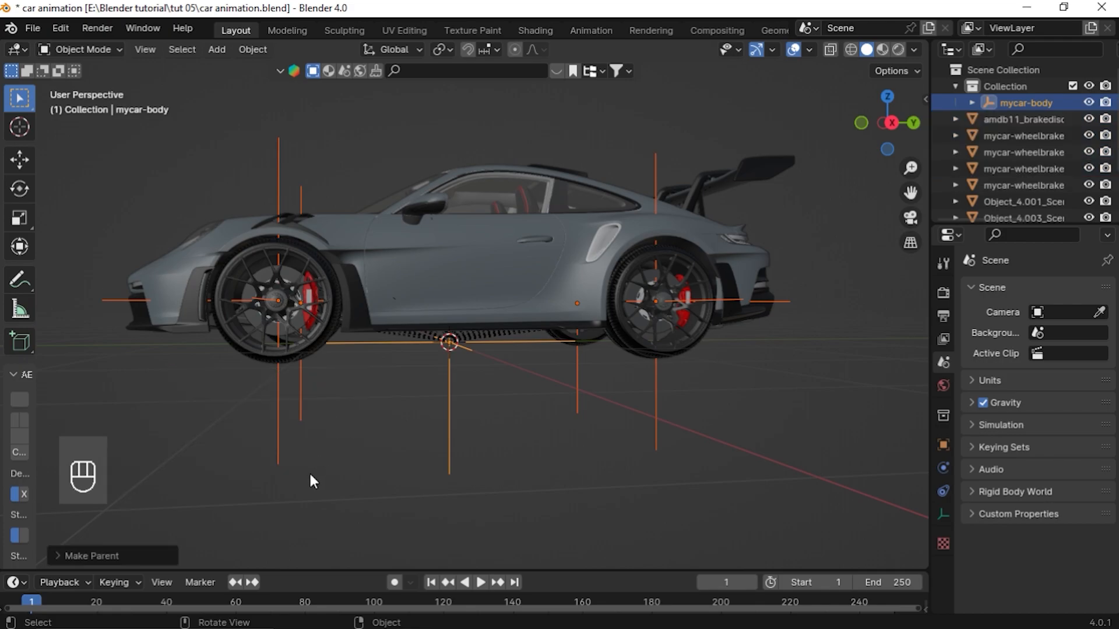
Test the hierarchy by moving the body empty and then the front-left wheel empty, cancelling each move
click(444, 432)
click(454, 412)
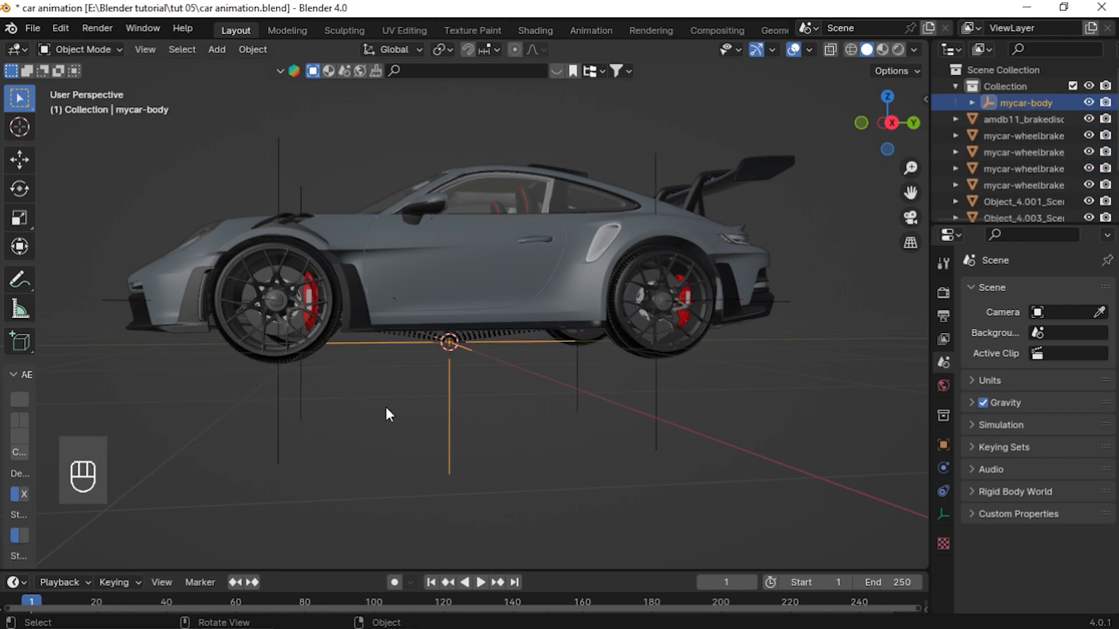
key(g)
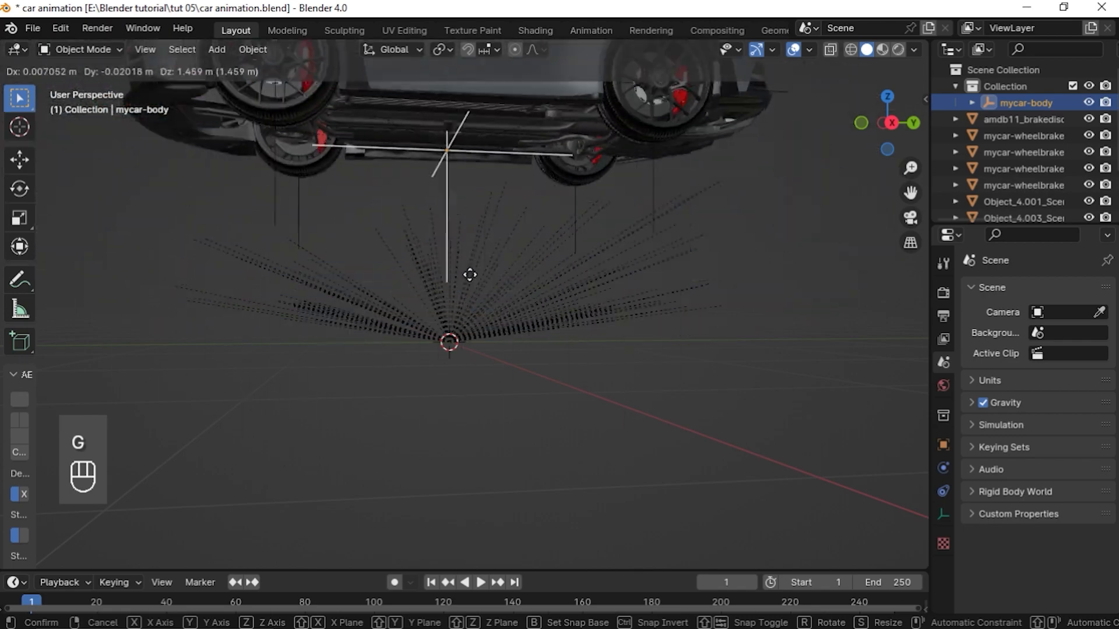
right_click(348, 324)
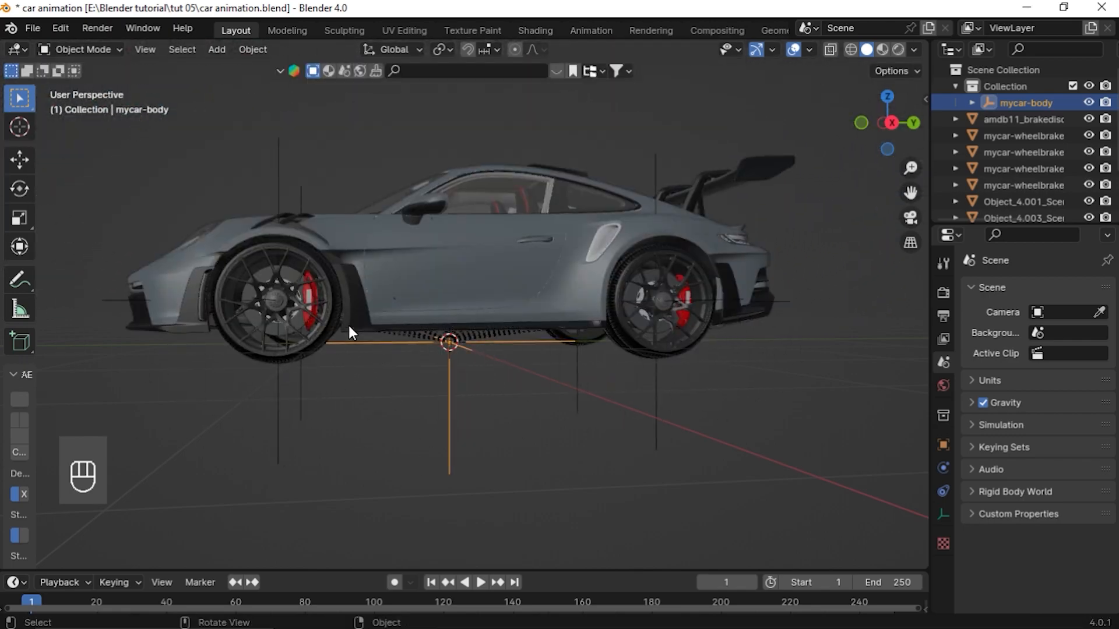
click(278, 410)
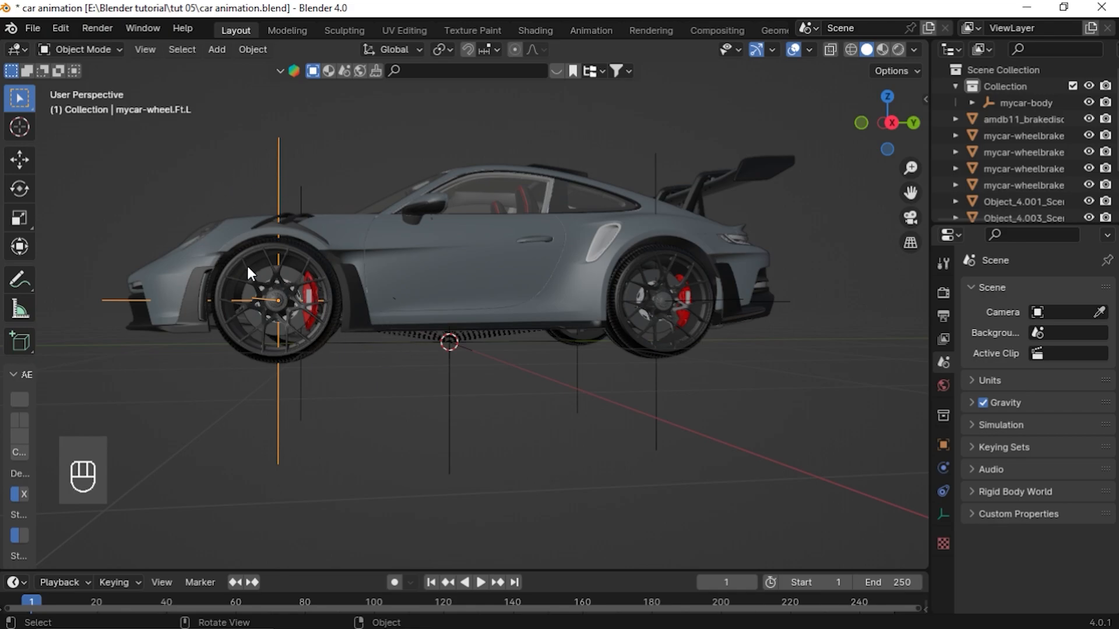
key(g)
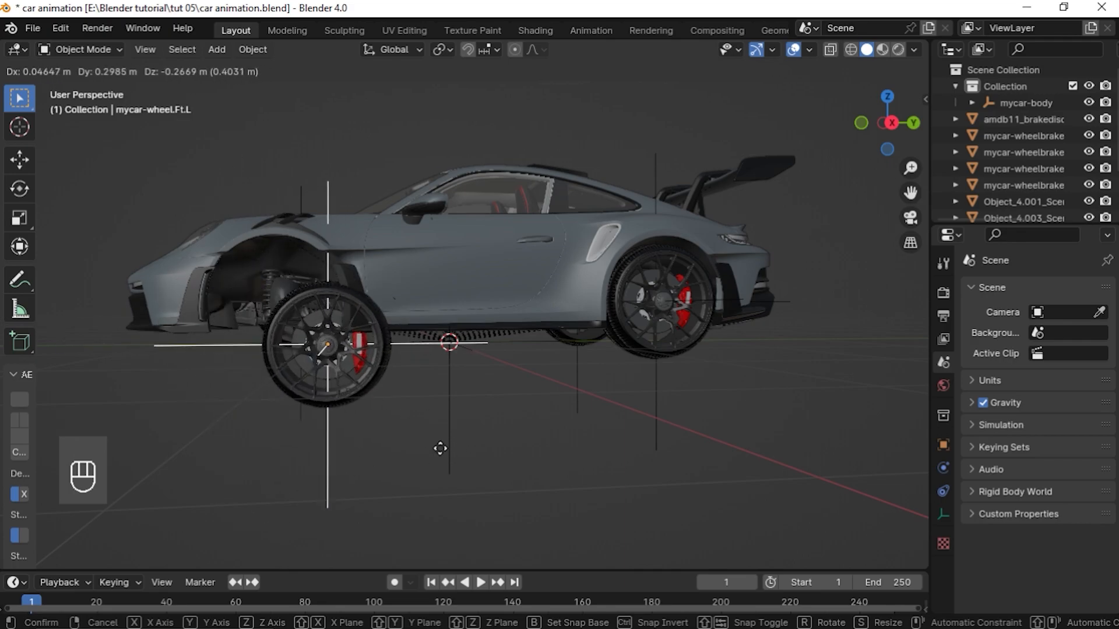
right_click(426, 416)
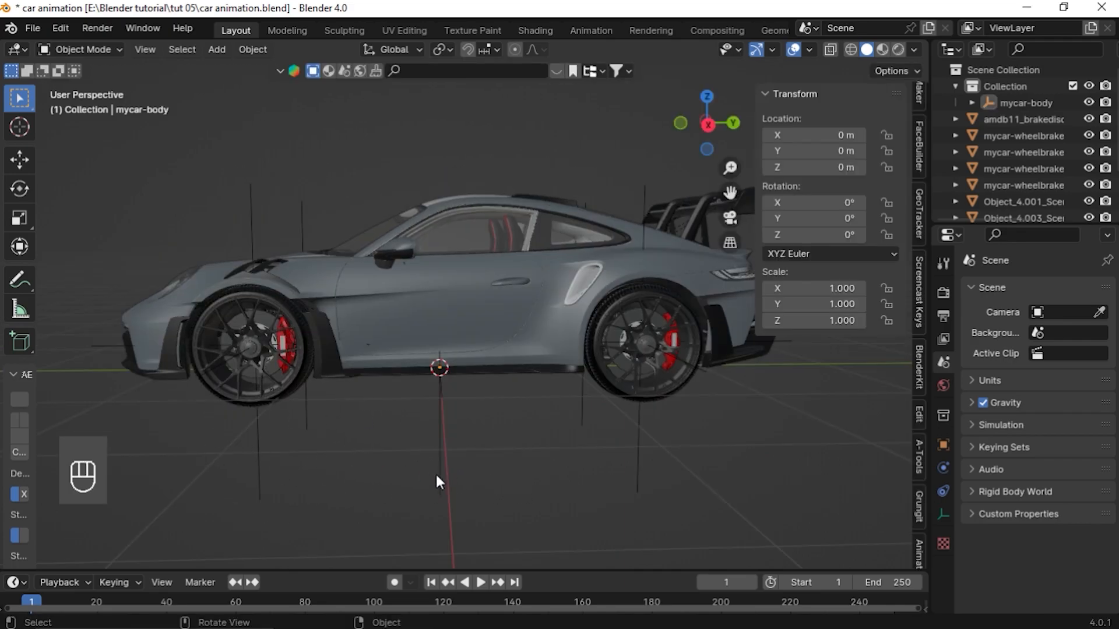
Select the four brake calipers together with the mycar-body empty as the active object
scroll(569, 419, down, 3)
middle_drag(569, 420, 443, 375)
click(441, 373)
drag(730, 193, 740, 174)
scroll(536, 345, up, 3)
middle_drag(537, 344, 430, 381)
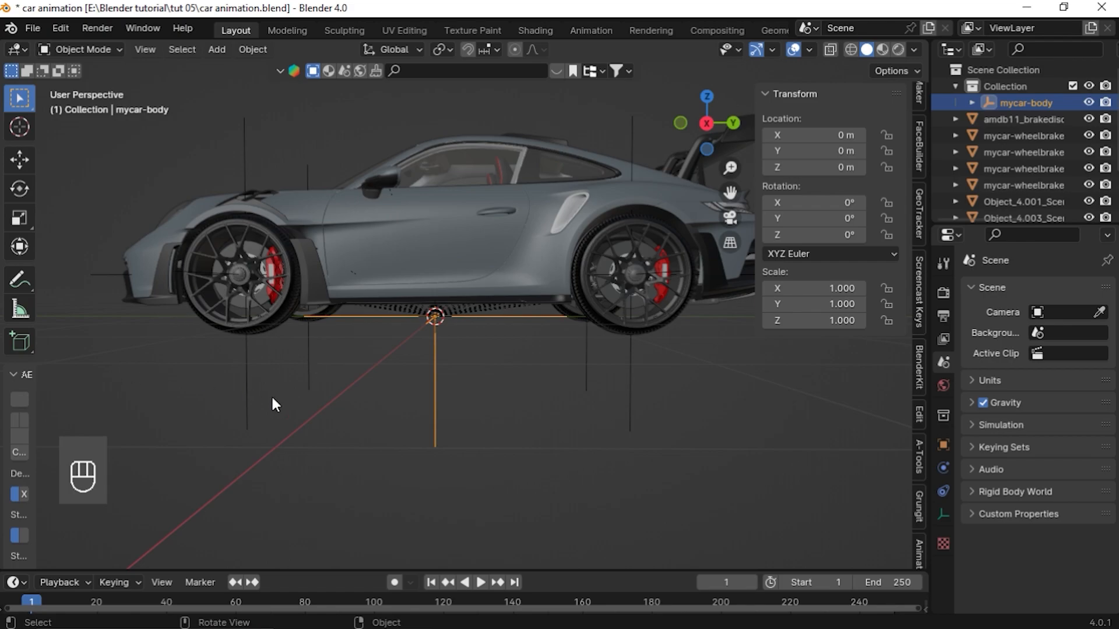
drag(164, 346, 723, 458)
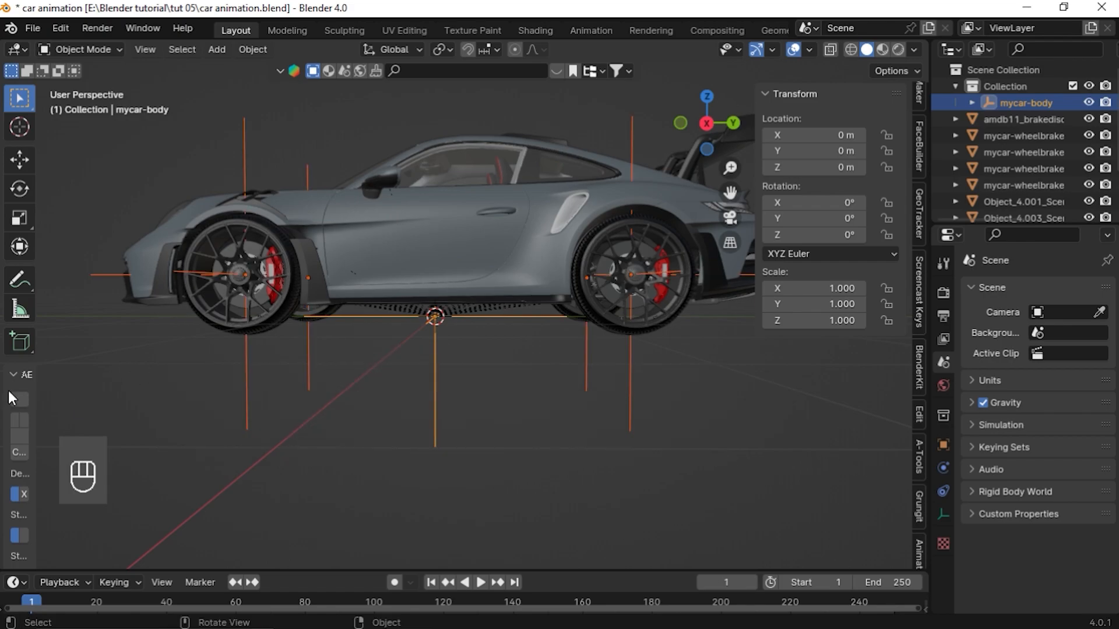
middle_drag(289, 313, 355, 303)
scroll(310, 281, up, 3)
shift+click(235, 239)
scroll(345, 300, up, 3)
shift+click(248, 310)
shift+click(362, 326)
middle_drag(367, 349, 524, 373)
shift+click(405, 344)
key(ctrl+z)
shift+click(398, 353)
key(ctrl+z)
middle_drag(392, 403, 343, 404)
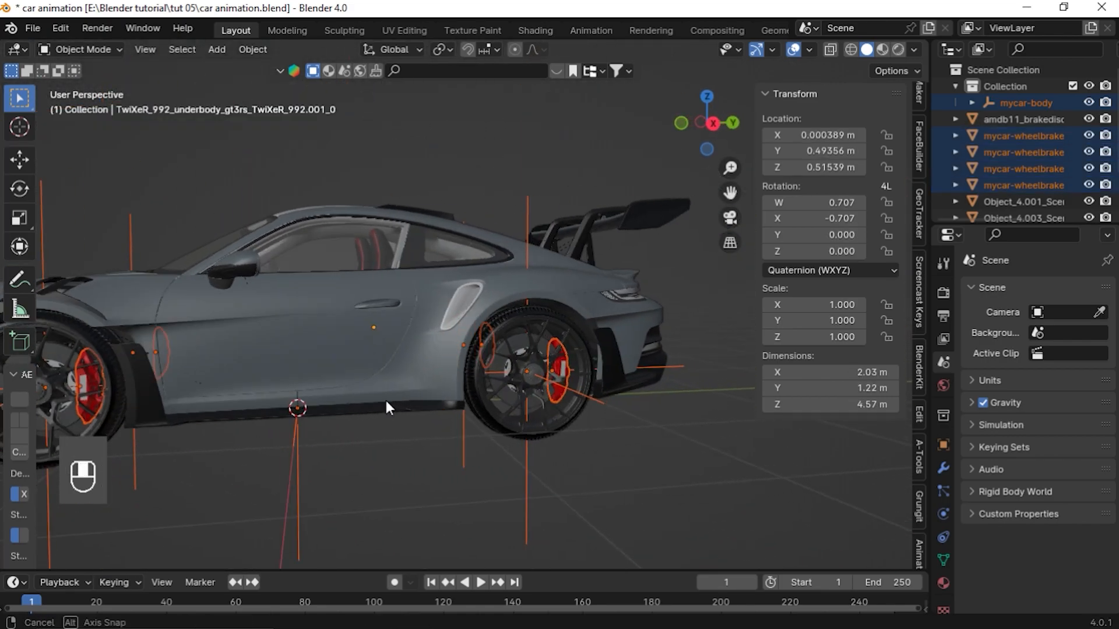
scroll(384, 402, down, 5)
key(shift)
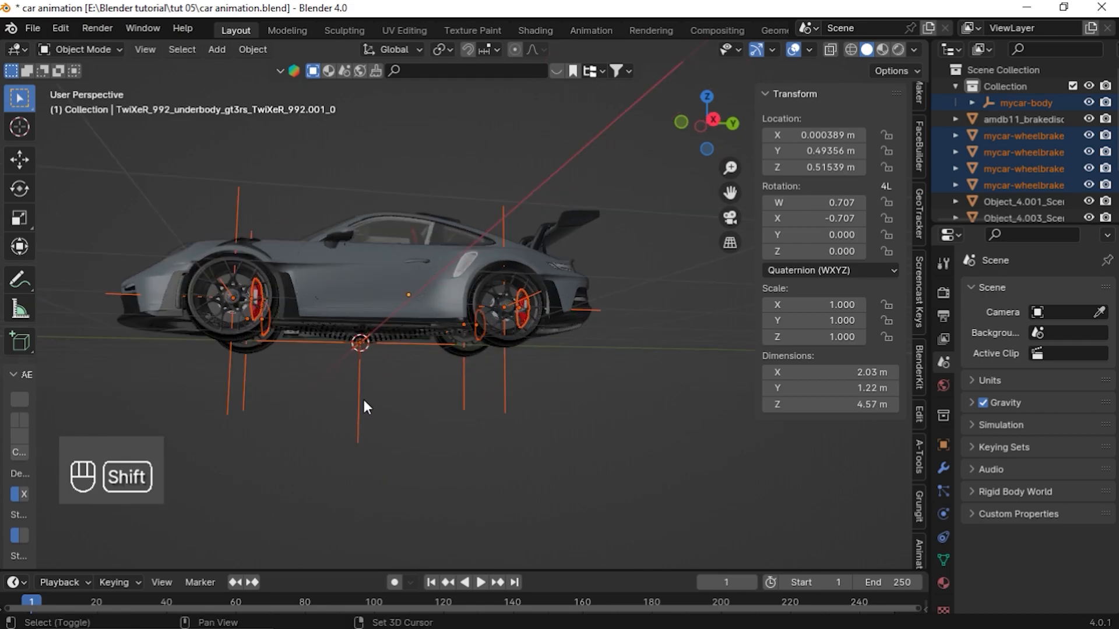
shift+click(359, 392)
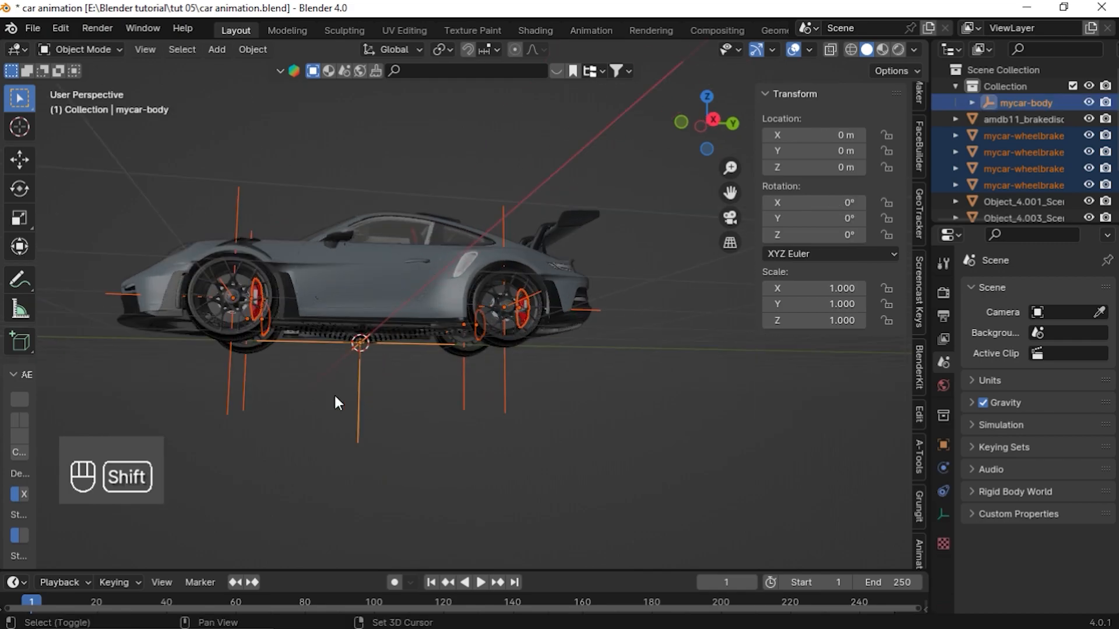
Add a Car (deformation rig) armature to the scene
key(shift+a)
mouse_move(469, 408)
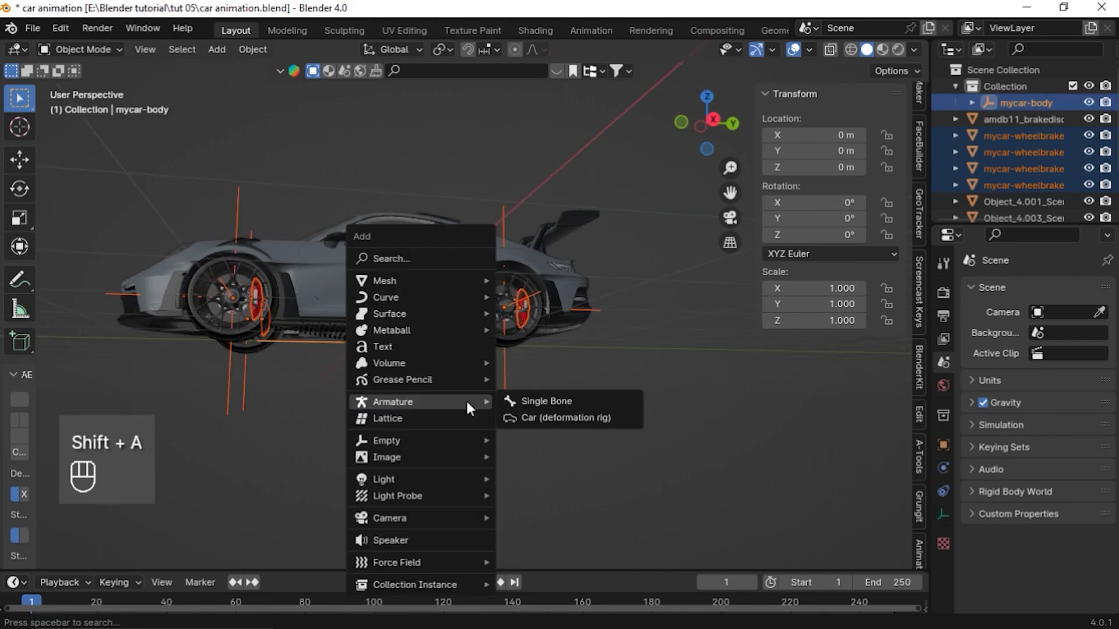
click(542, 416)
Generate the car animation rig from the deformation rig
scroll(456, 378, up, 10)
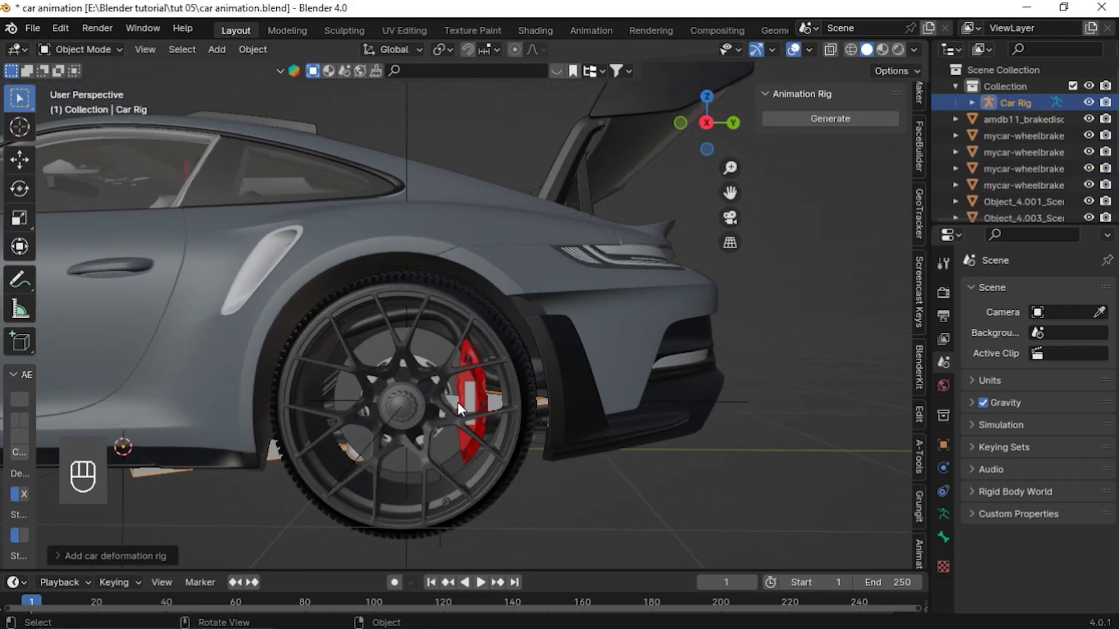
scroll(453, 401, up, 4)
middle_drag(454, 401, 445, 397)
scroll(455, 395, down, 10)
middle_drag(569, 387, 488, 386)
scroll(473, 387, down, 4)
drag(731, 194, 678, 197)
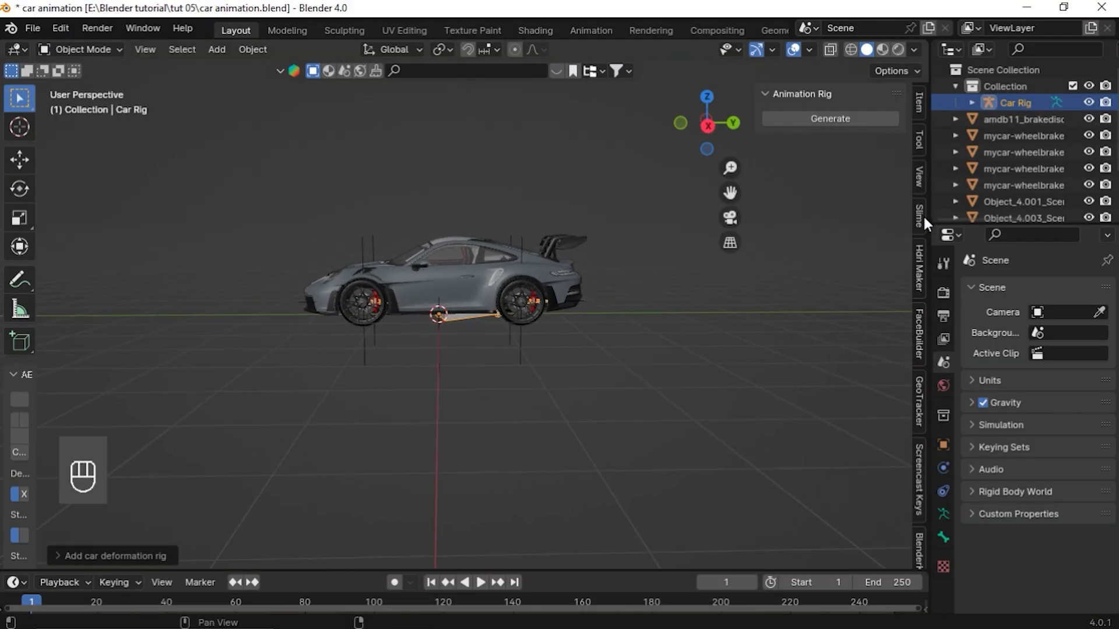
scroll(904, 396, down, 4)
scroll(542, 400, up, 6)
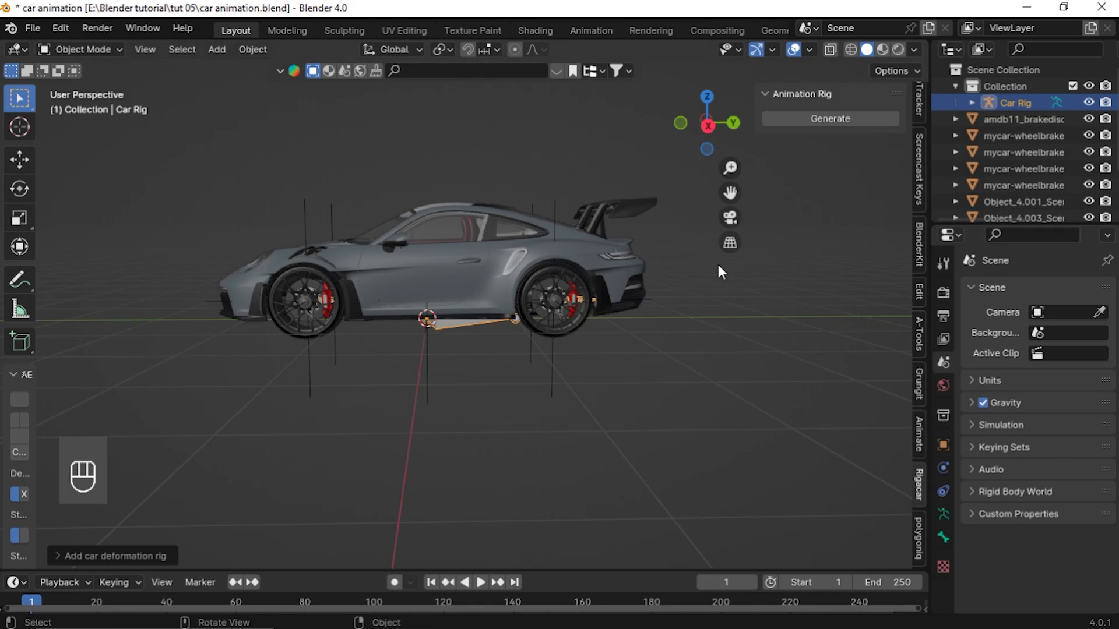
click(806, 118)
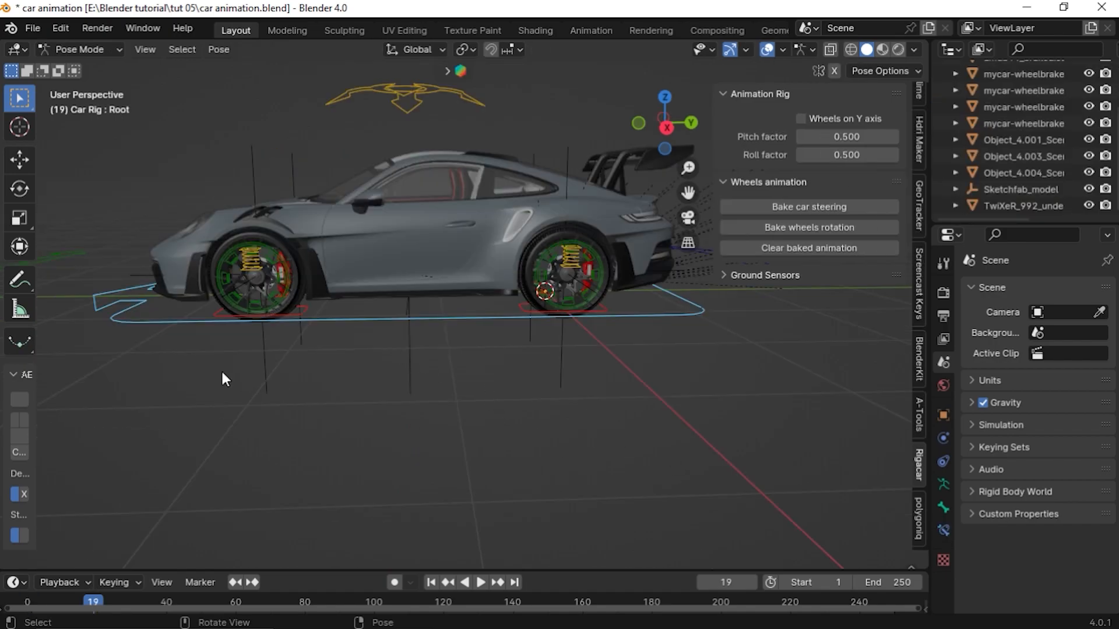
Enable the animation rig's Wheels on Y axis option
middle_drag(225, 378, 550, 371)
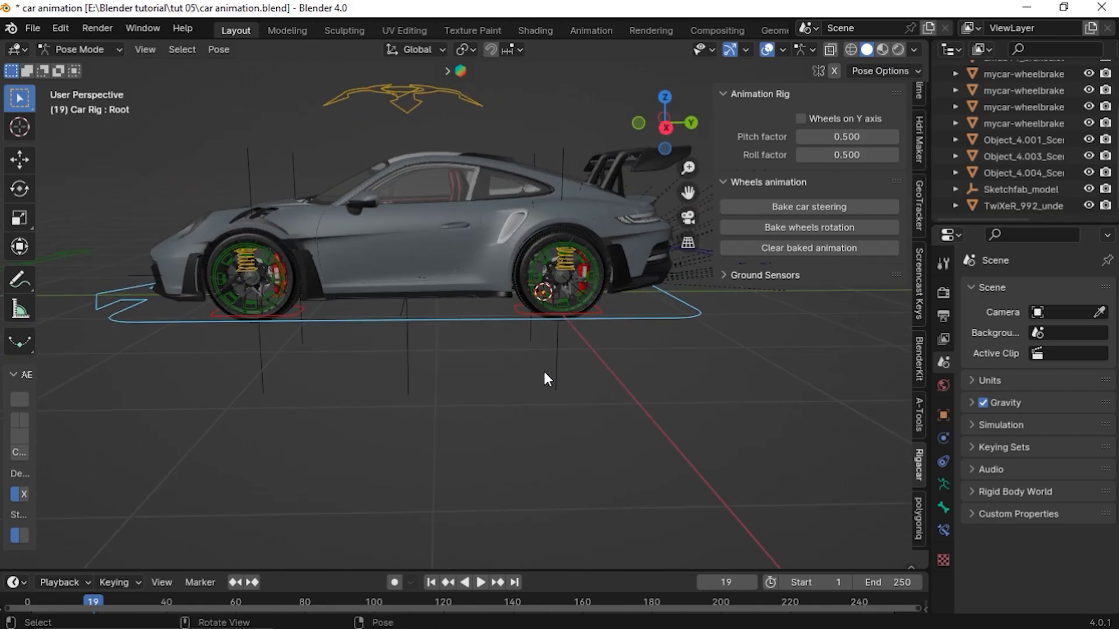
middle_drag(232, 369, 547, 356)
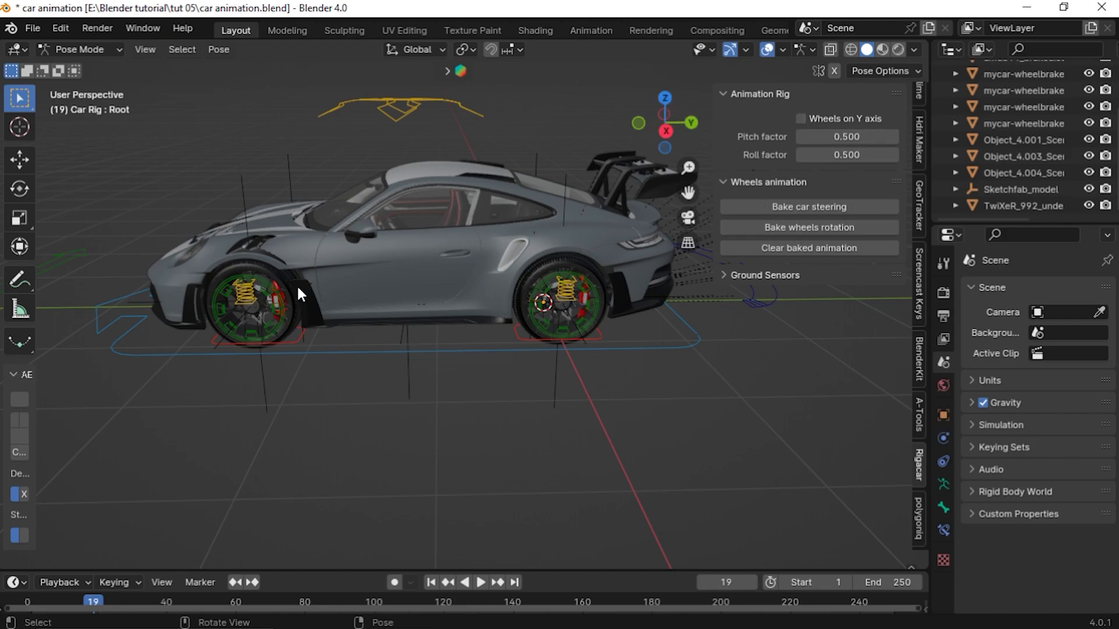
middle_drag(425, 265, 136, 357)
click(136, 356)
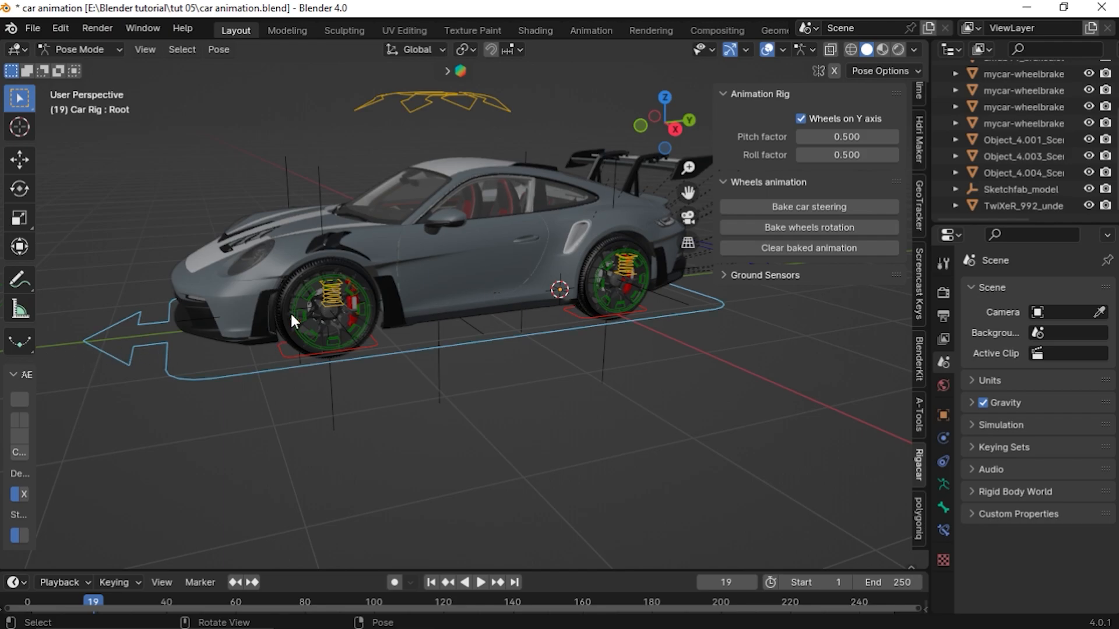
Test the rig by moving the root control along Y and cancelling the move
click(130, 387)
mouse_move(131, 387)
middle_down()
mouse_move(235, 348)
mouse_move(116, 396)
middle_up()
middle_drag(338, 330, 302, 337)
scroll(332, 341, down, 4)
middle_drag(533, 344, 563, 346)
key(g)
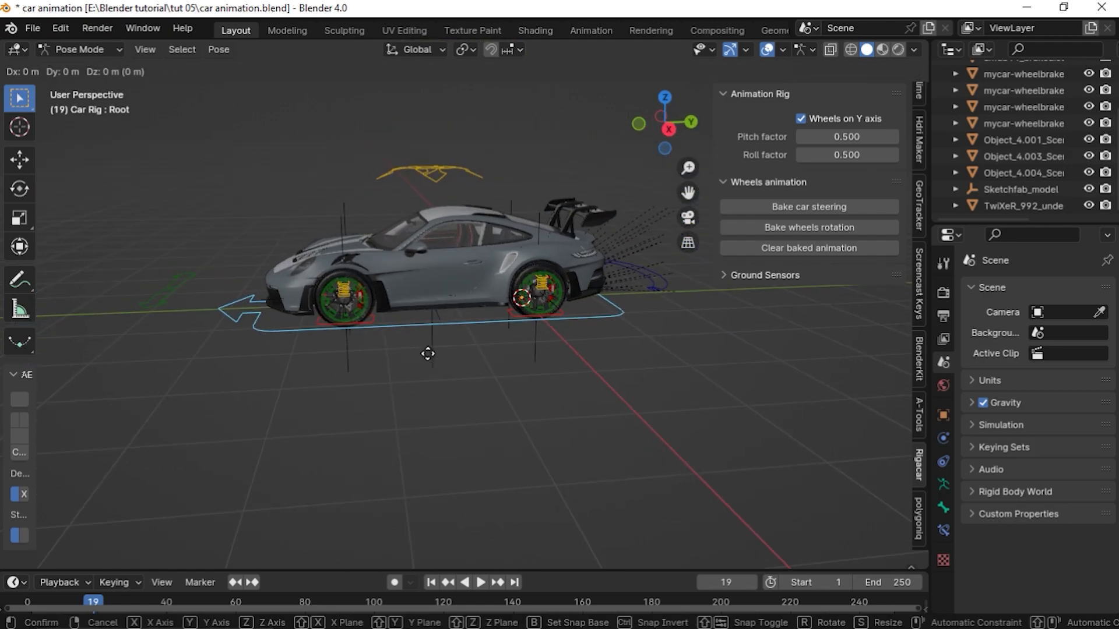
key(y)
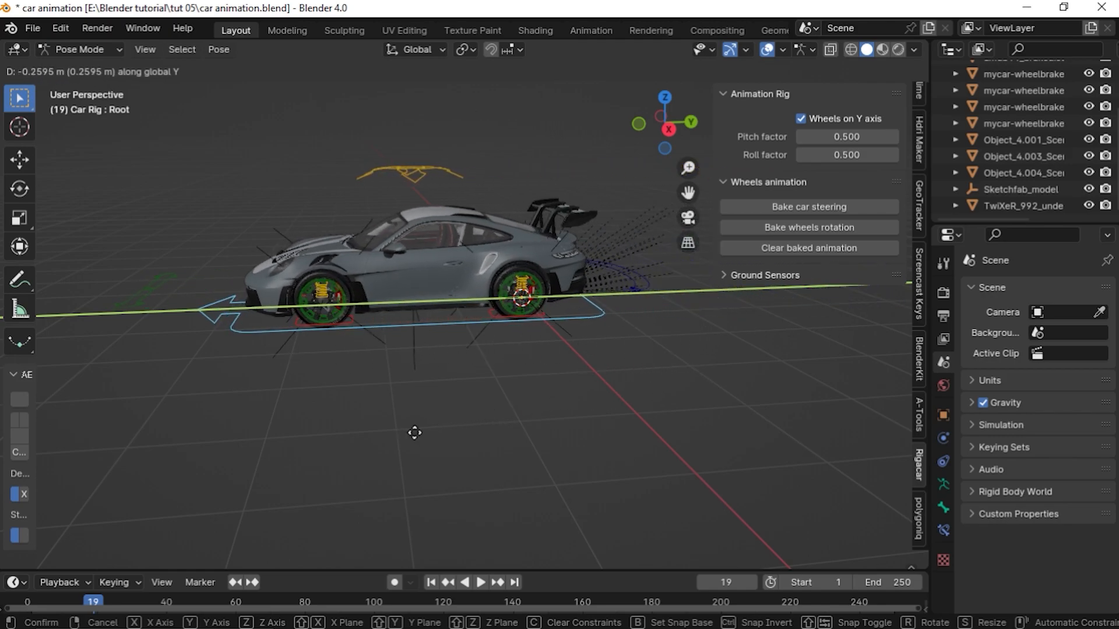
right_click(361, 428)
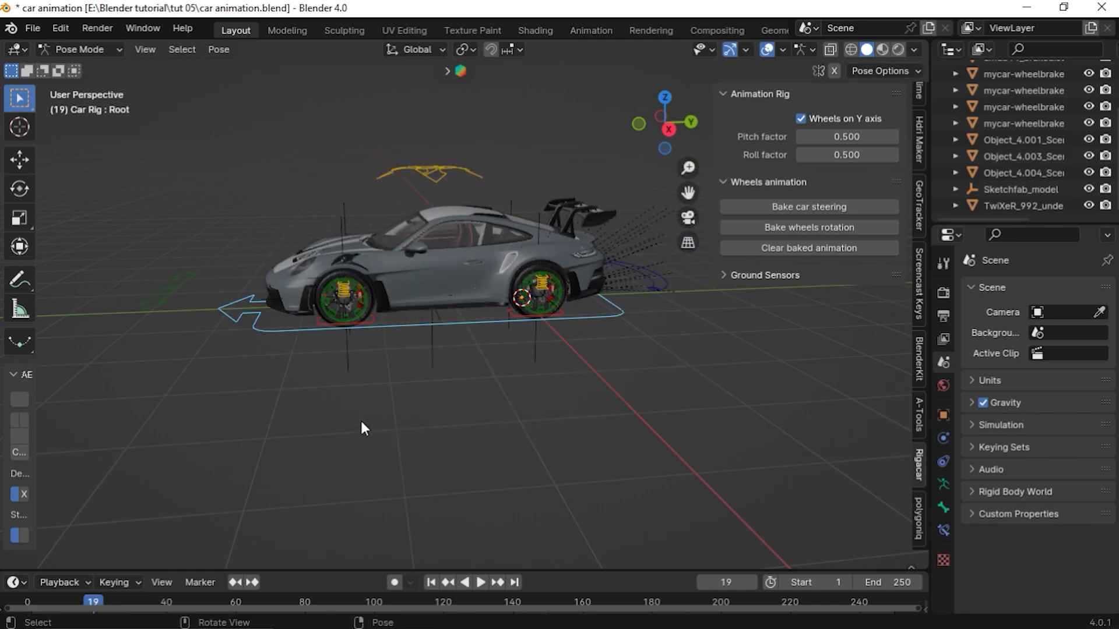
Test the root control along Y once more, then hide the sidebar
scroll(404, 348, up, 4)
mouse_move(469, 295)
middle_down()
mouse_move(475, 311)
mouse_move(464, 314)
middle_up()
scroll(464, 315, up, 2)
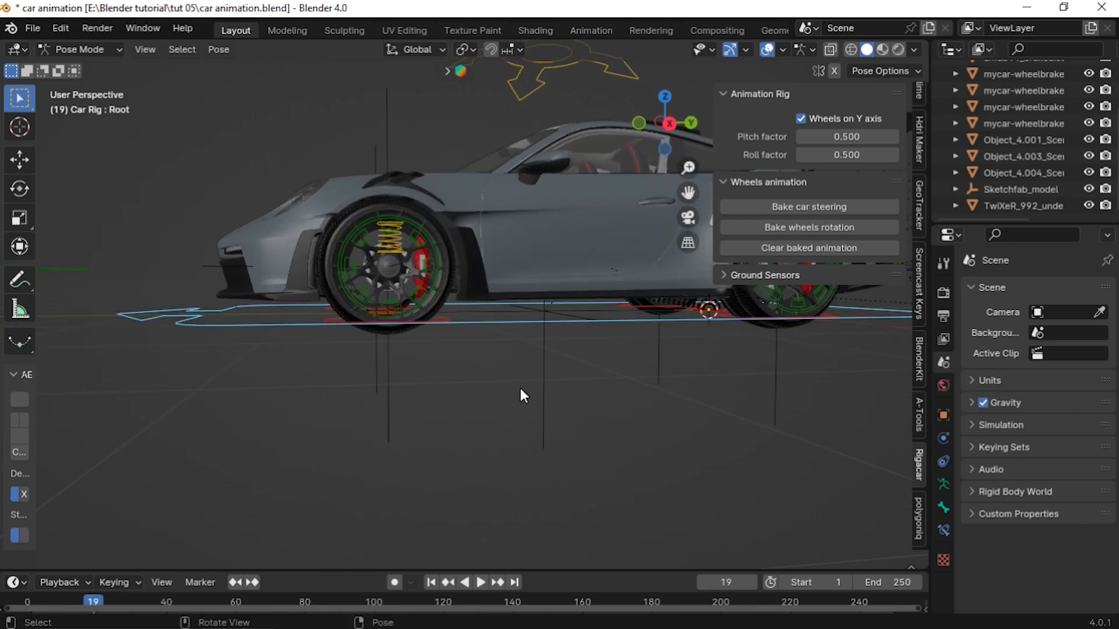
key(g)
key(y)
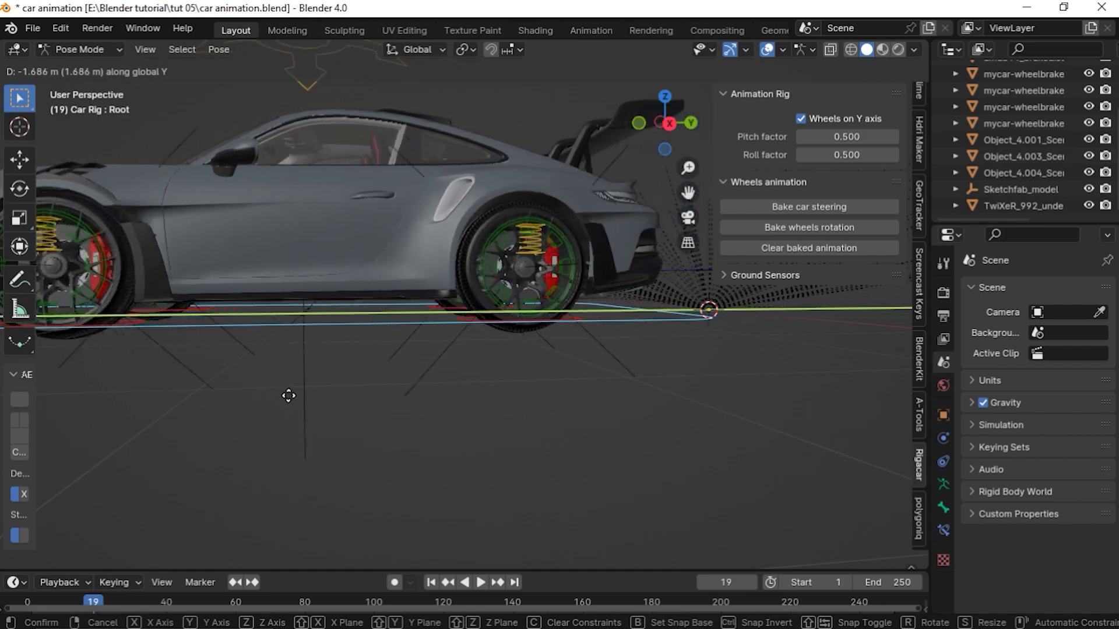
click(551, 442)
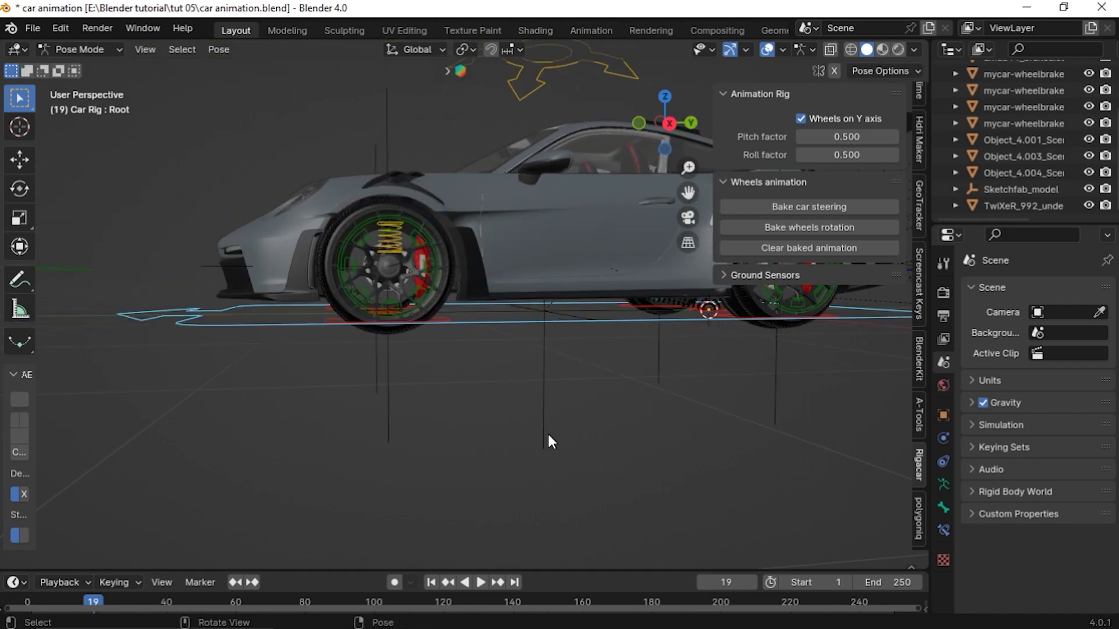
click(915, 276)
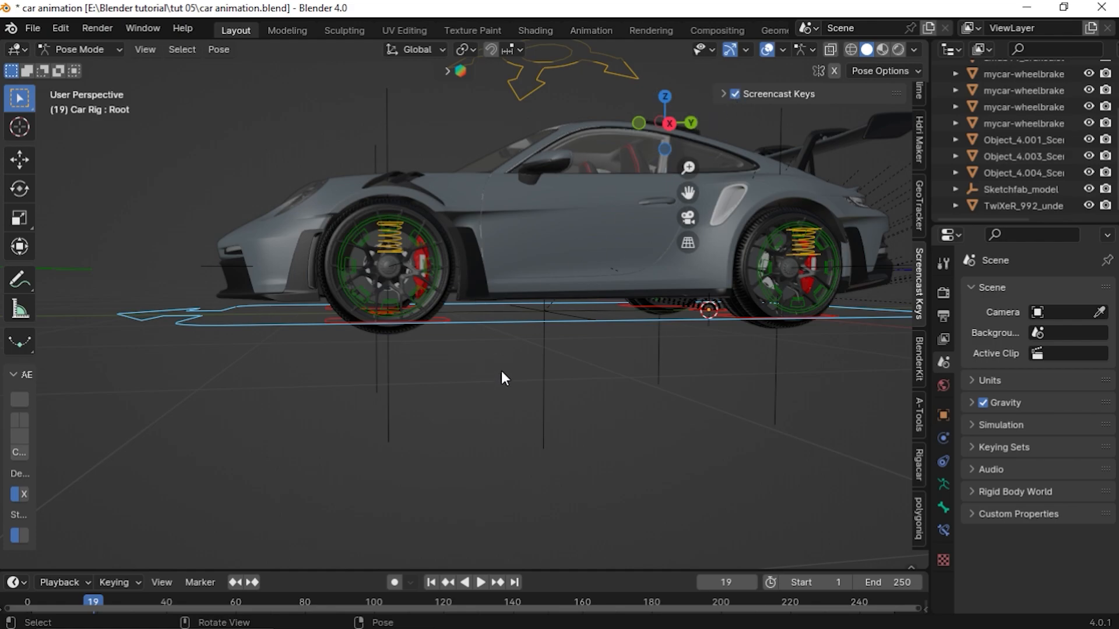
key(n)
Test moving the root along Y and rotating the front-left wheel control
key(g)
key(y)
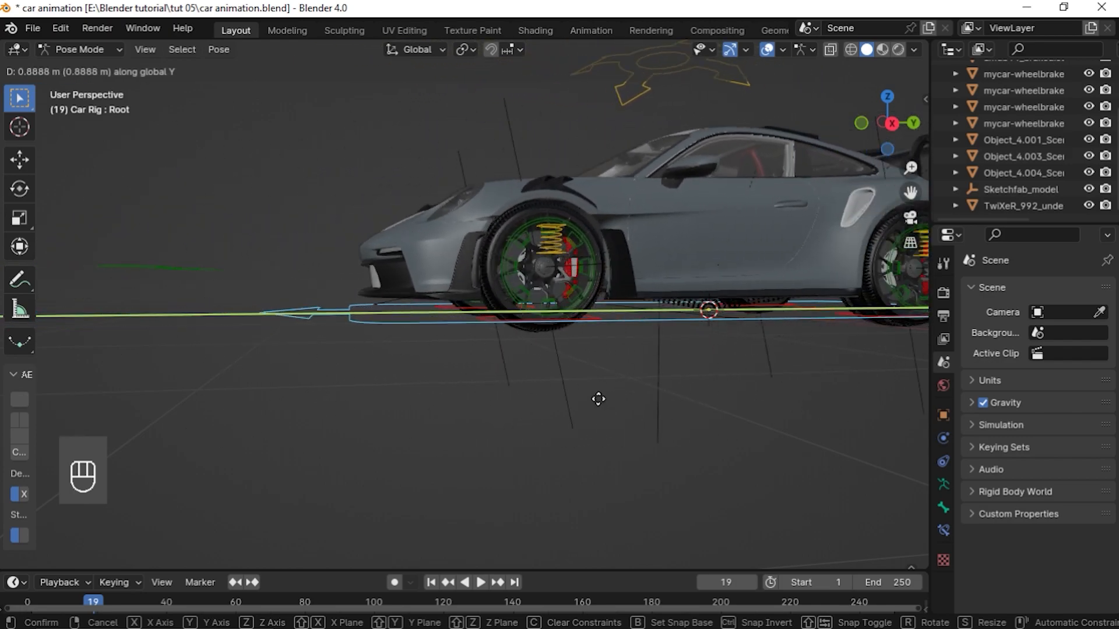
click(272, 349)
middle_drag(272, 350, 450, 218)
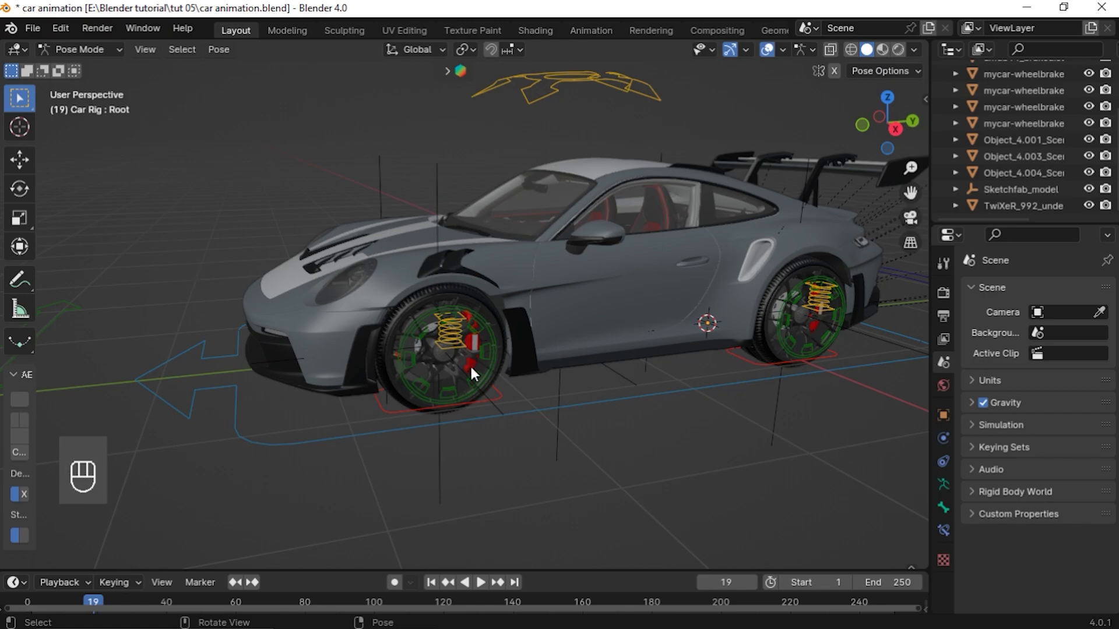
key(r)
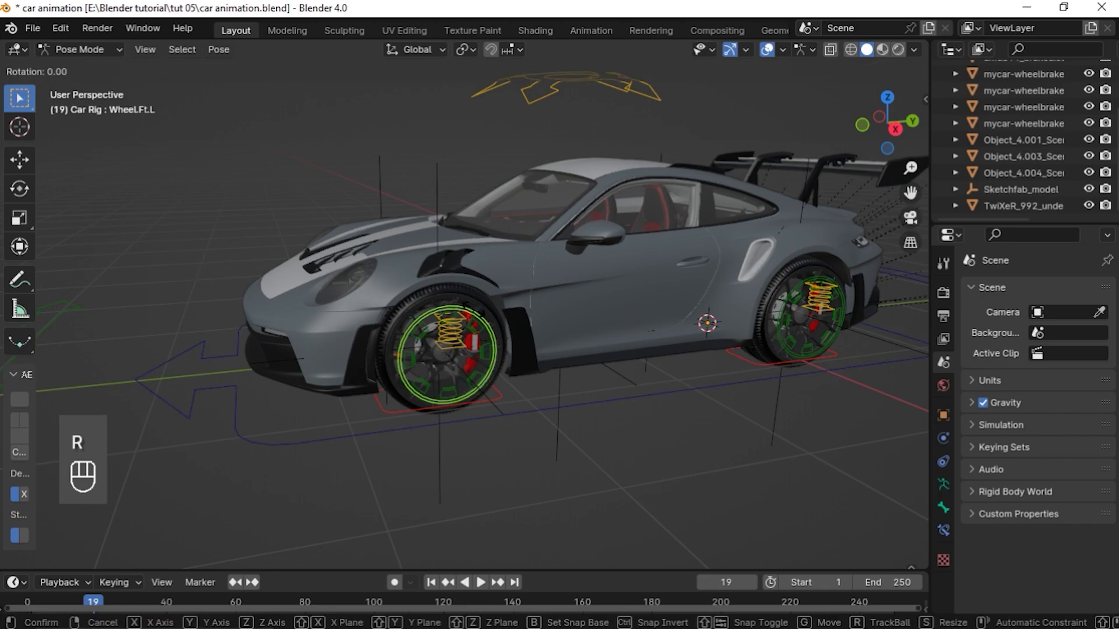
click(519, 366)
middle_drag(519, 366, 667, 356)
middle_drag(503, 402, 521, 446)
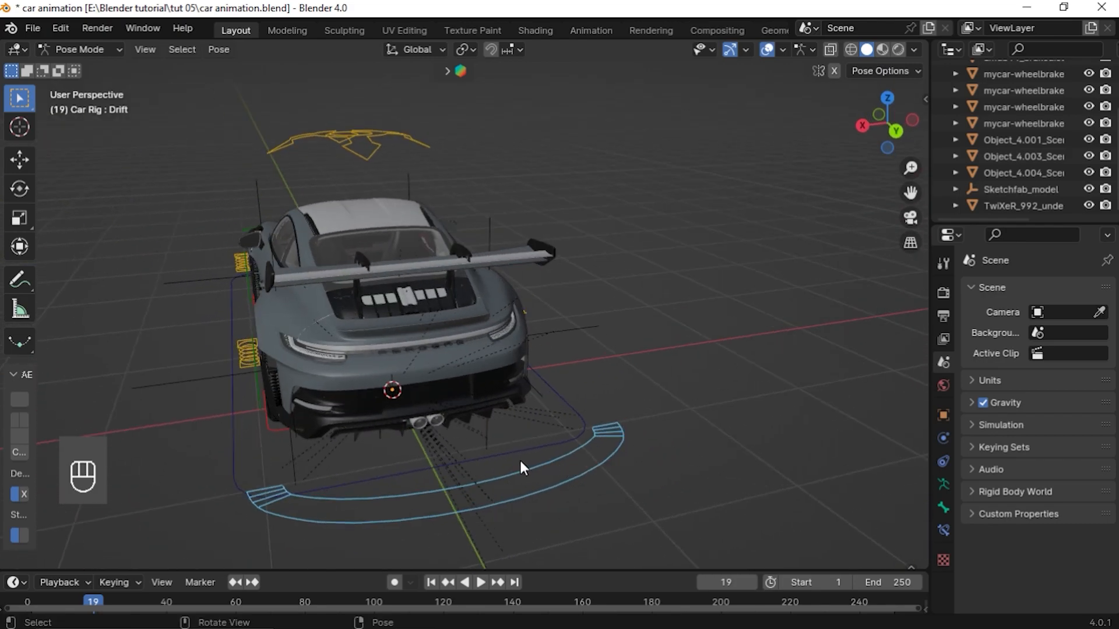
Test transforming the drift control, then select the steering control
key(g)
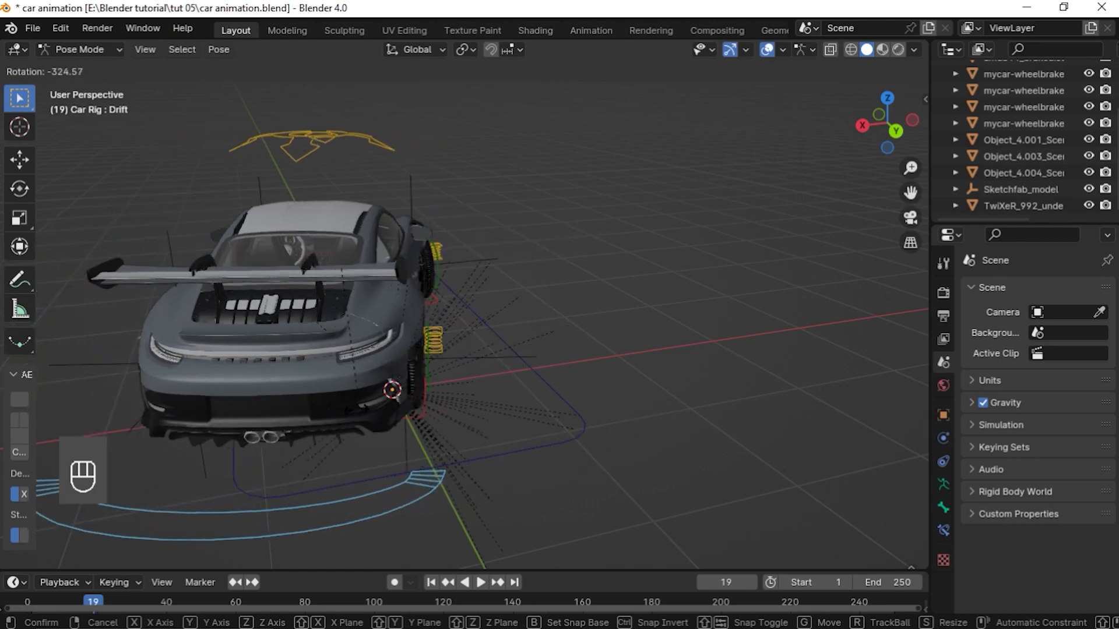
click(547, 426)
middle_drag(547, 425, 283, 341)
click(283, 341)
middle_drag(379, 387, 342, 361)
scroll(352, 380, up, 2)
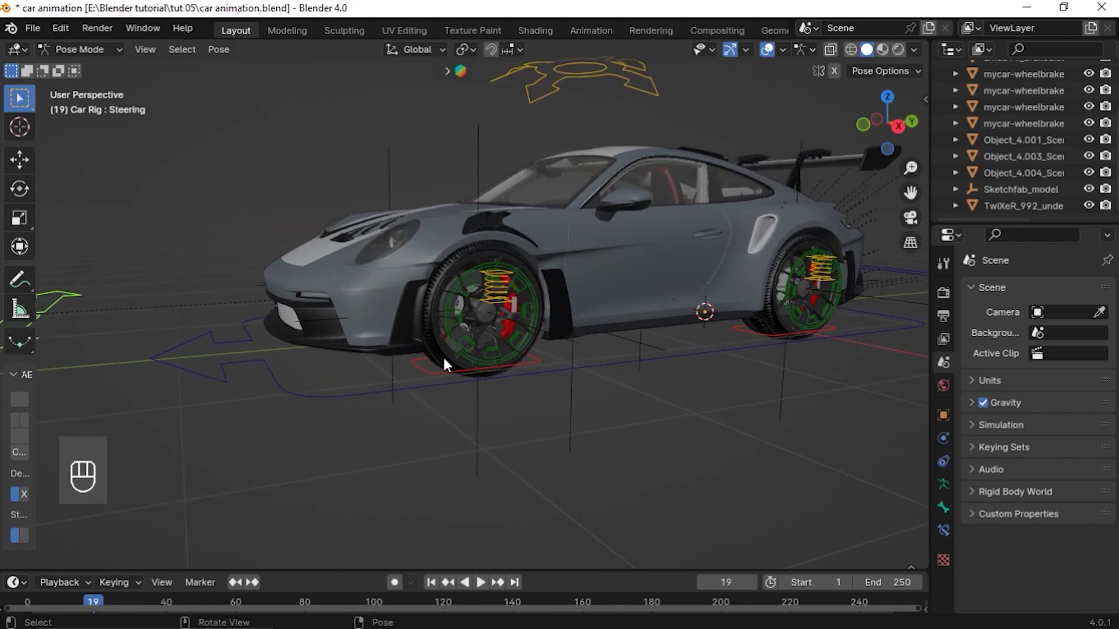
scroll(233, 337, down, 3)
middle_drag(232, 336, 343, 373)
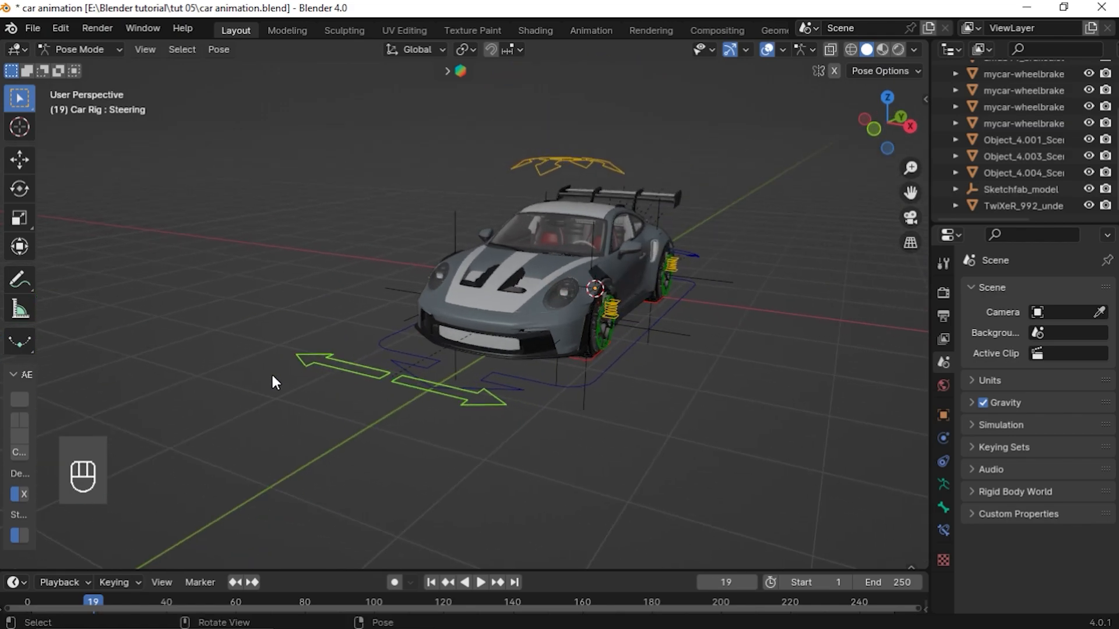
Test moving the steering, suspension and front-left wheel damper controls, cancelling the last move
key(g)
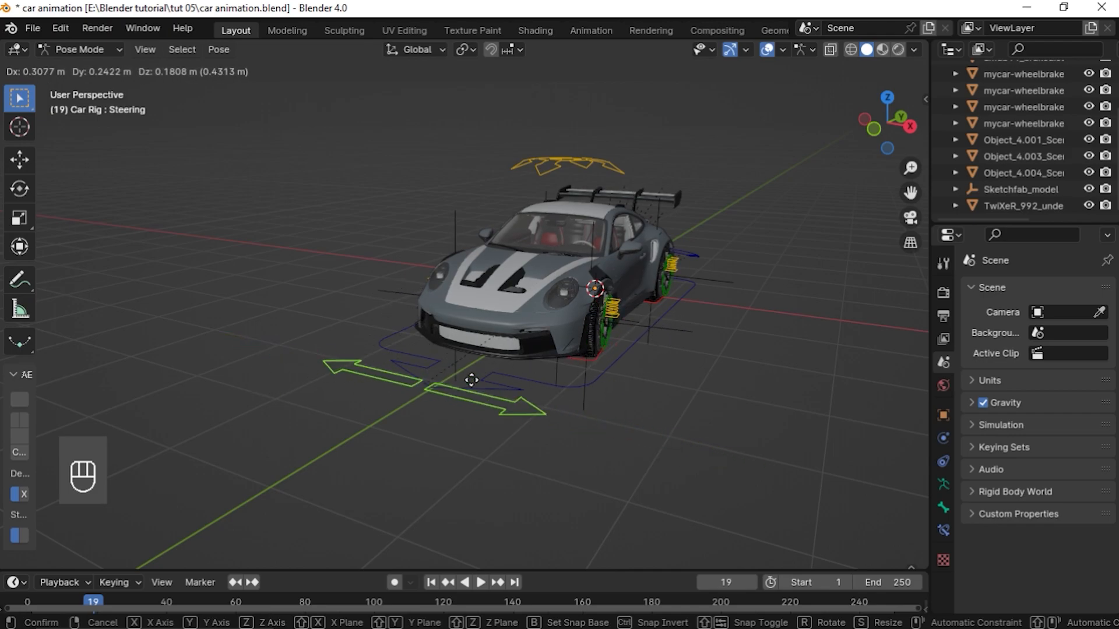
click(519, 358)
middle_drag(518, 358, 498, 203)
click(429, 169)
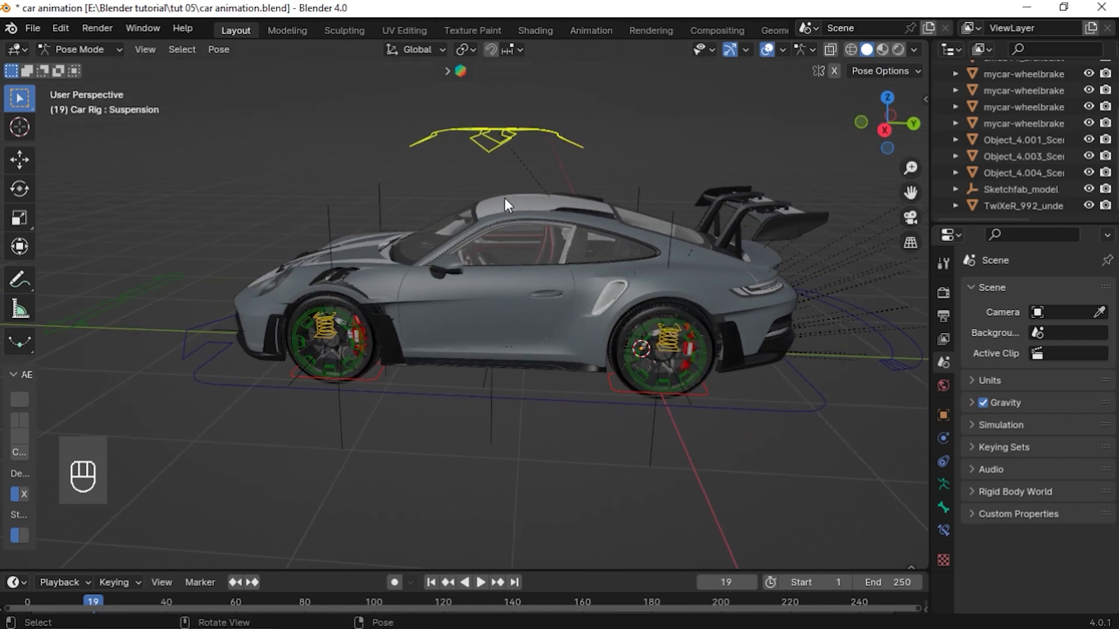
key(g)
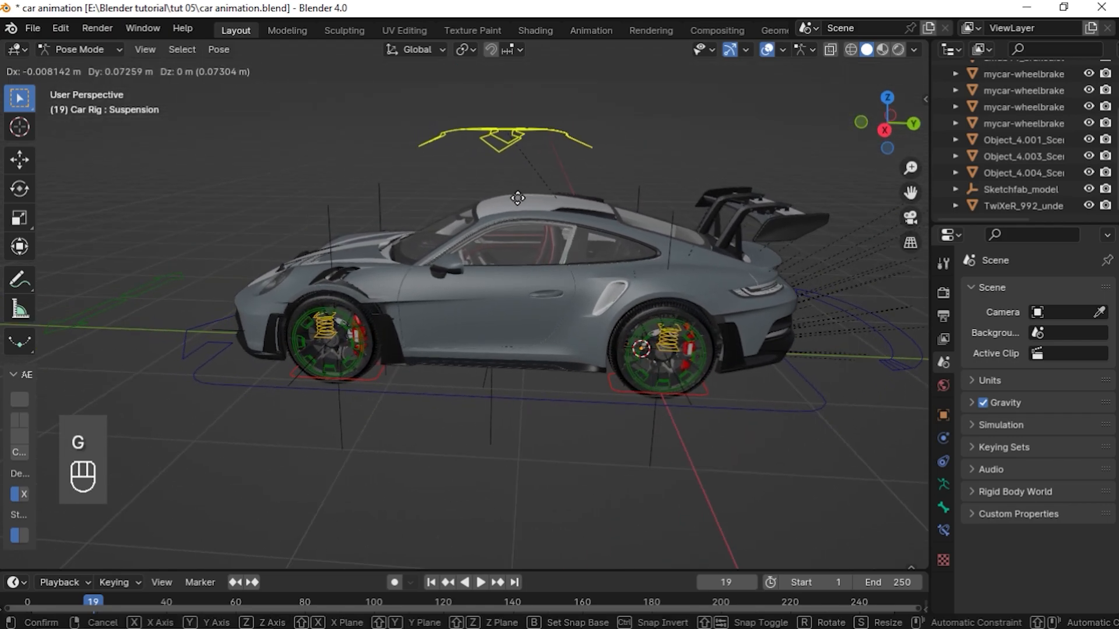
click(503, 200)
middle_drag(571, 267, 544, 267)
click(402, 258)
key(g)
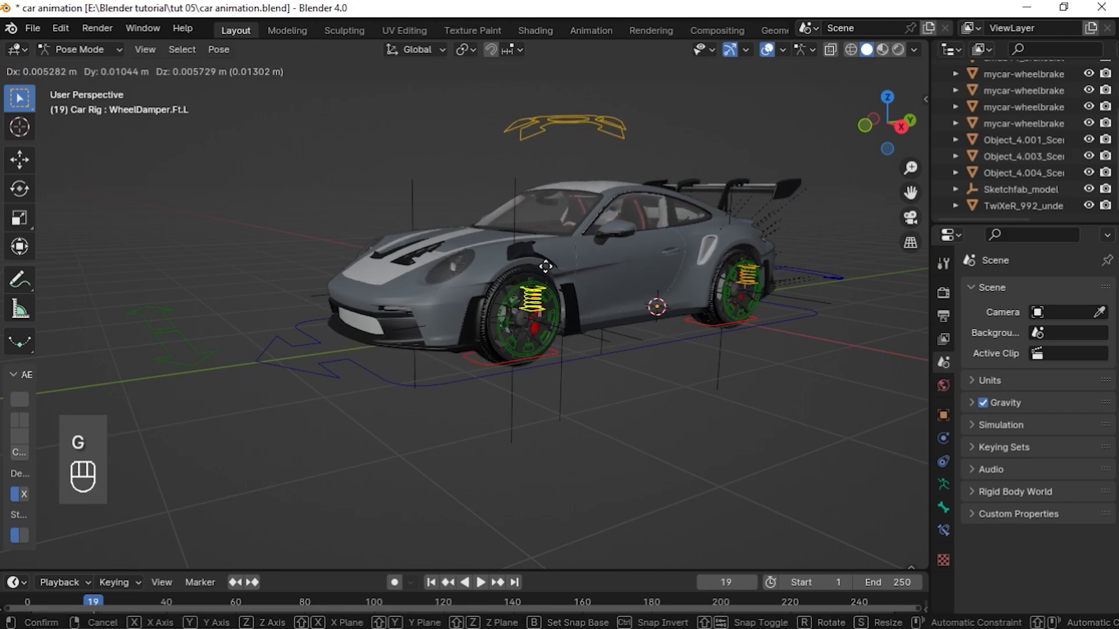
right_click(548, 273)
Add a cube mesh to the scene in Object Mode
middle_drag(593, 341, 464, 343)
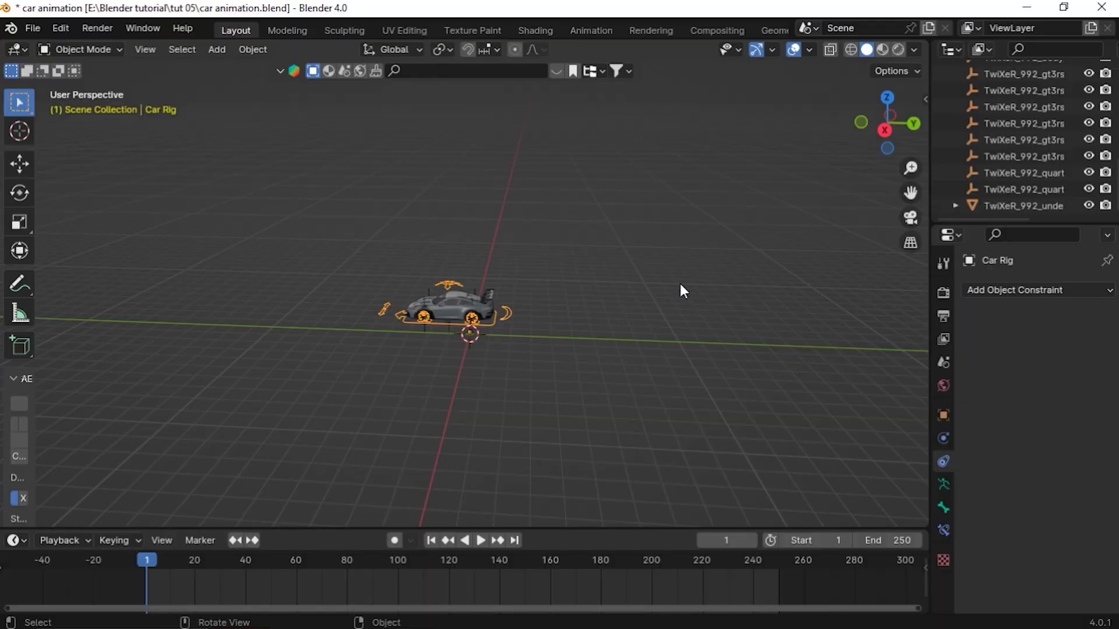
drag(917, 194, 1023, 208)
scroll(600, 370, up, 5)
middle_drag(599, 373, 586, 366)
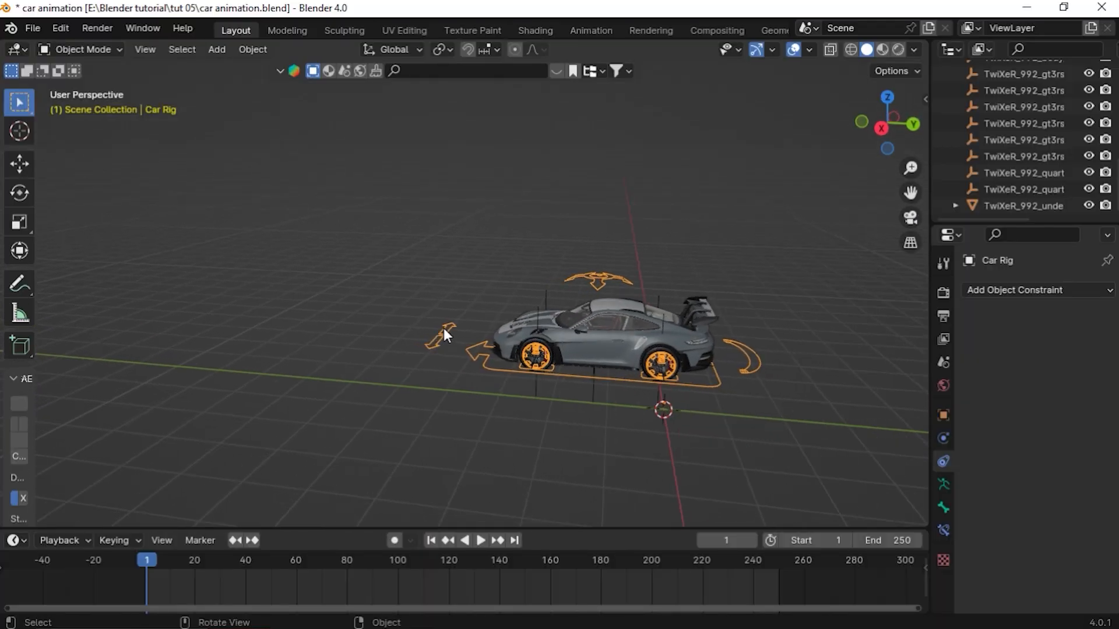
middle_drag(419, 340, 530, 425)
key(shift+a)
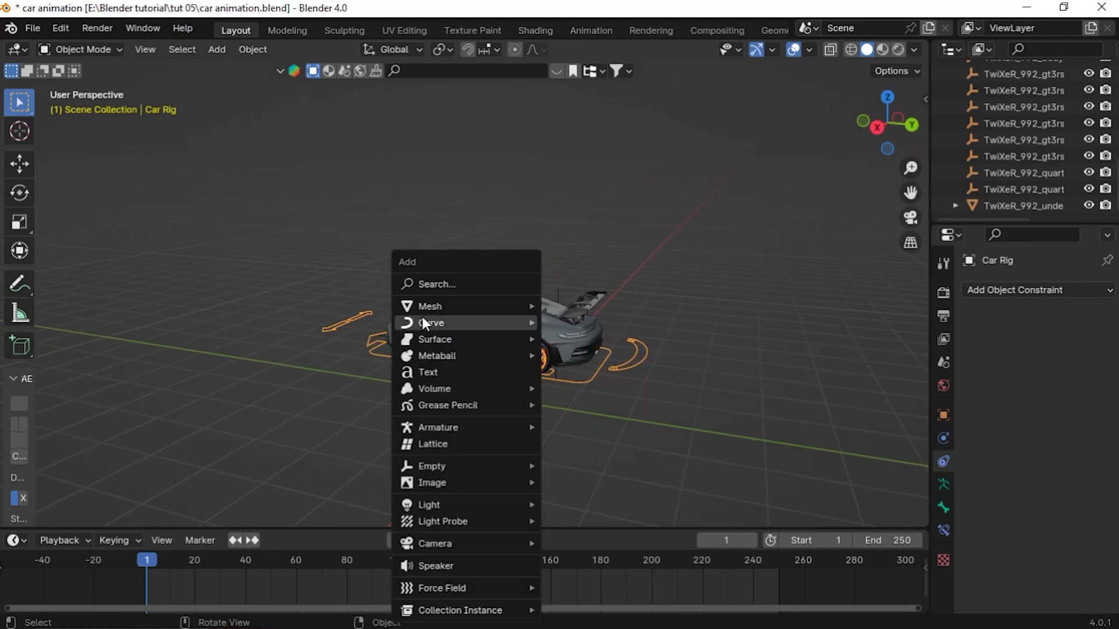
mouse_move(467, 305)
click(590, 321)
middle_drag(506, 417, 474, 425)
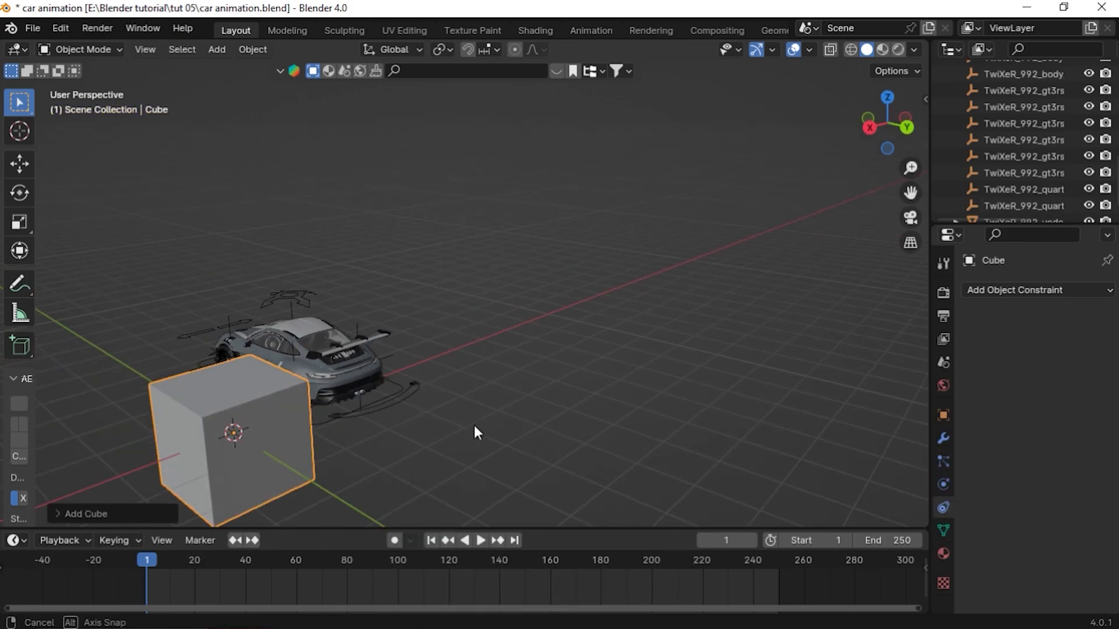
Flatten the cube by scaling it about 0.12 along Z
drag(910, 192, 1101, 52)
key(s)
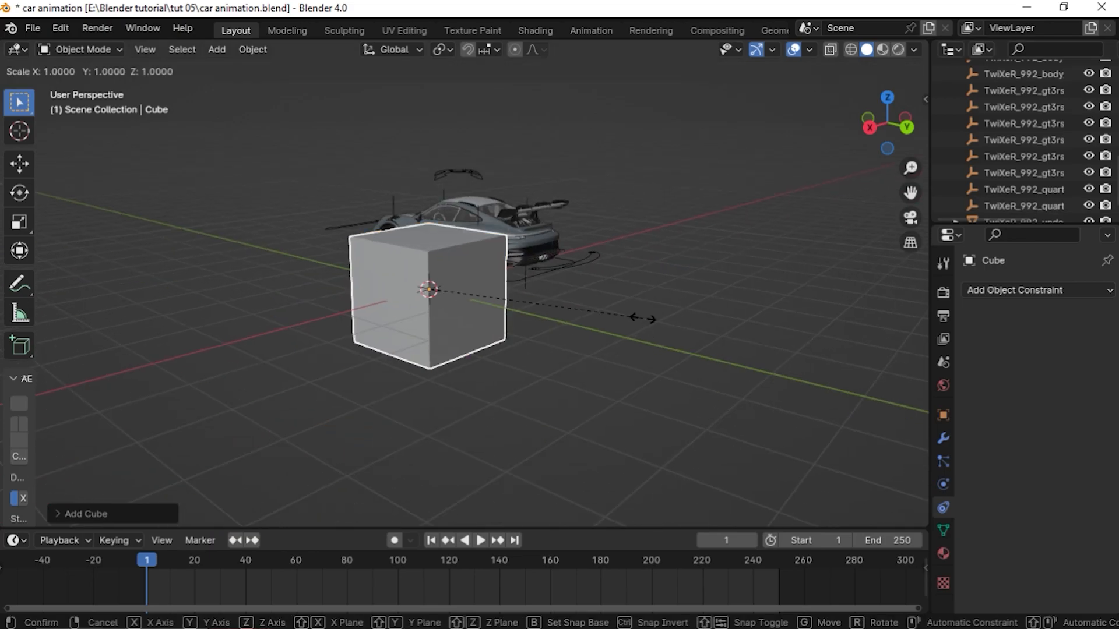
key(z)
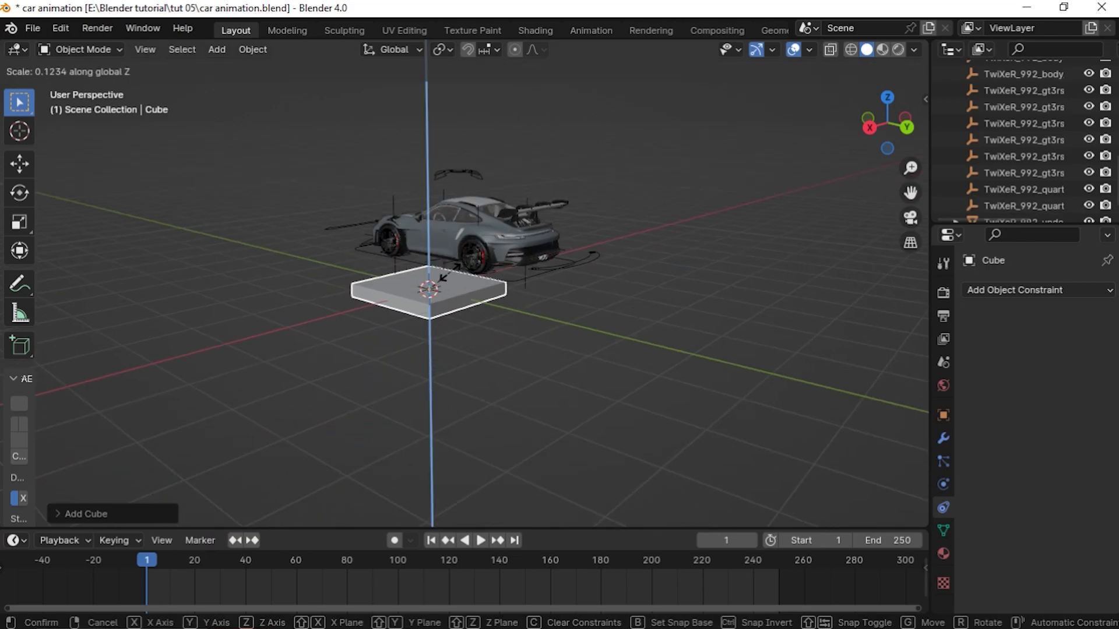
click(474, 258)
middle_drag(474, 259, 516, 317)
Stretch the flattened cube into a slab by scaling it about 3.3 times along X
key(s)
key(y)
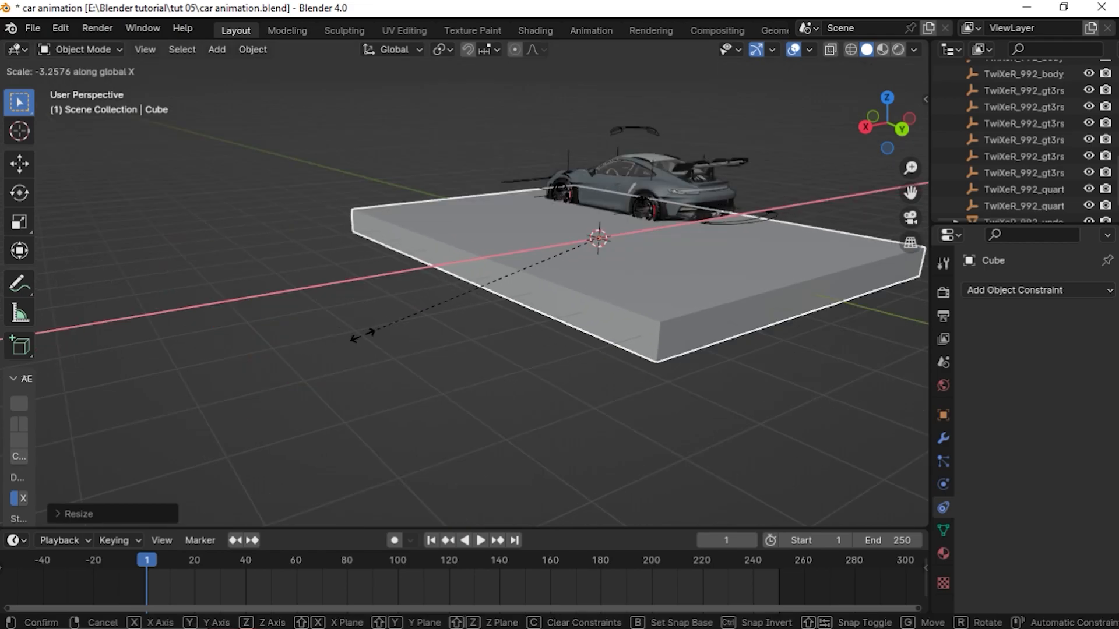
click(299, 356)
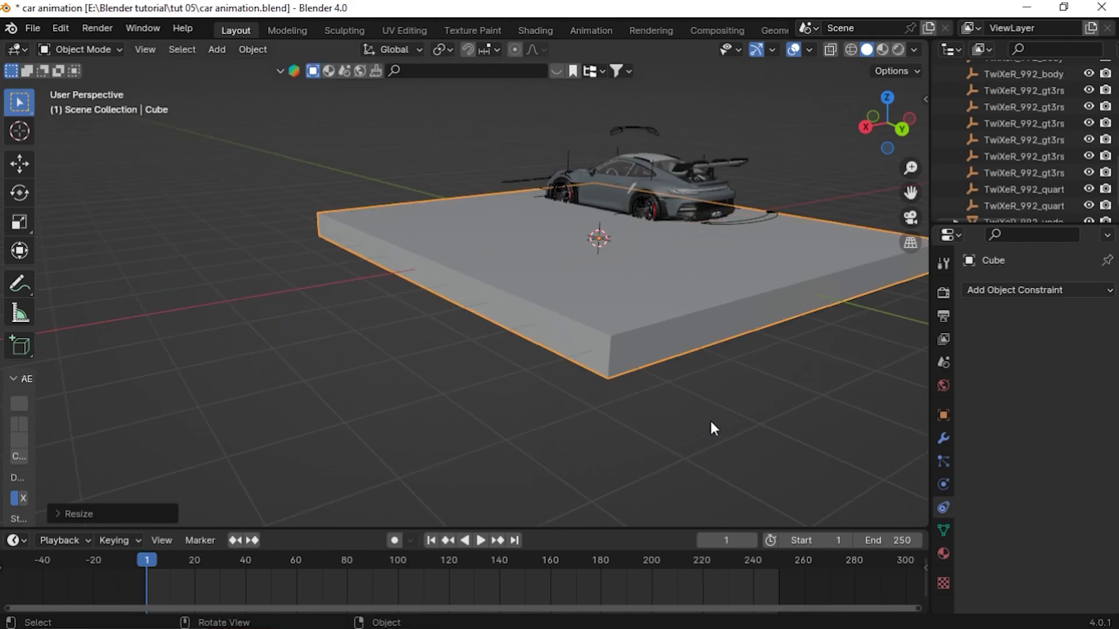
Widen the slab by scaling it about 1.07 along X
middle_drag(720, 422, 526, 330)
middle_drag(881, 190, 620, 285)
key(s)
key(x)
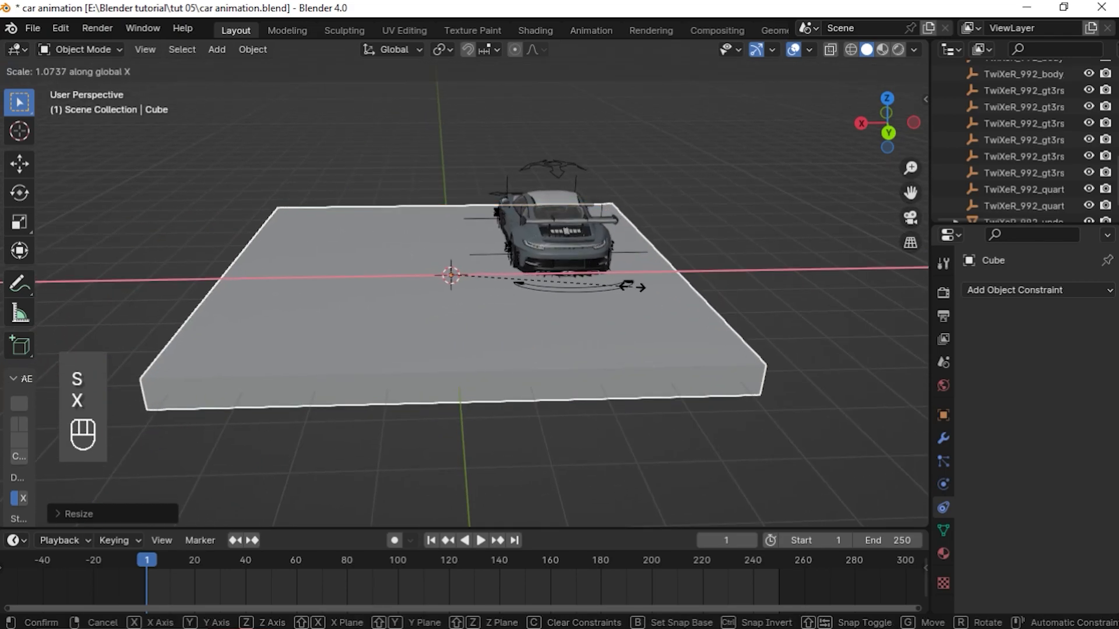
click(654, 294)
Enter Edit Mode on the slab and cycle through the vertex, edge and face selection modes
middle_drag(501, 298, 314, 281)
key(Tab)
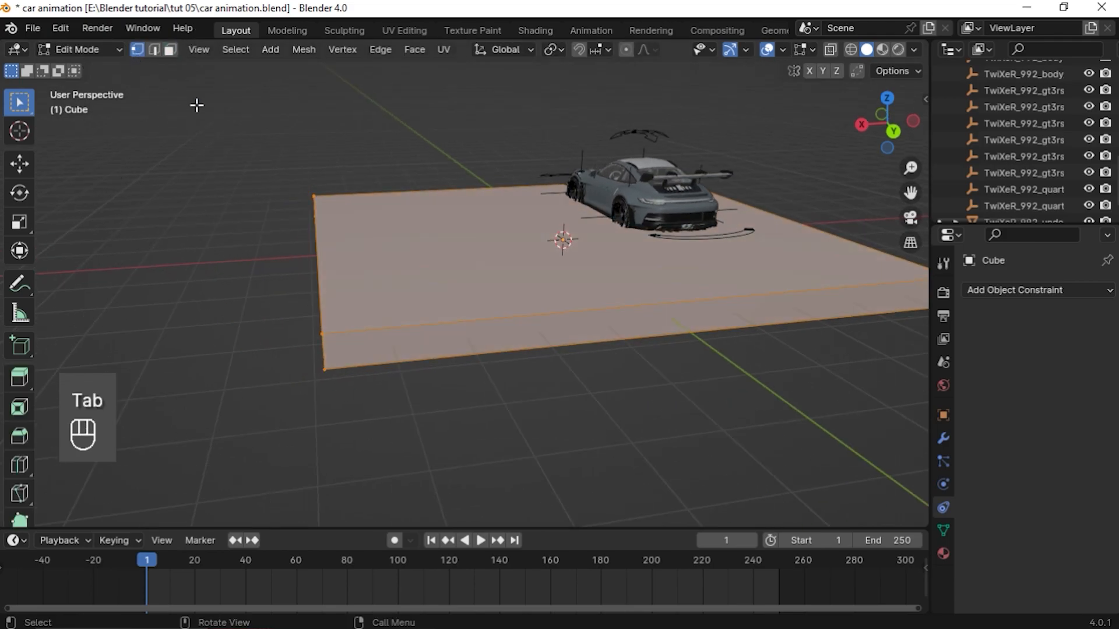
click(170, 50)
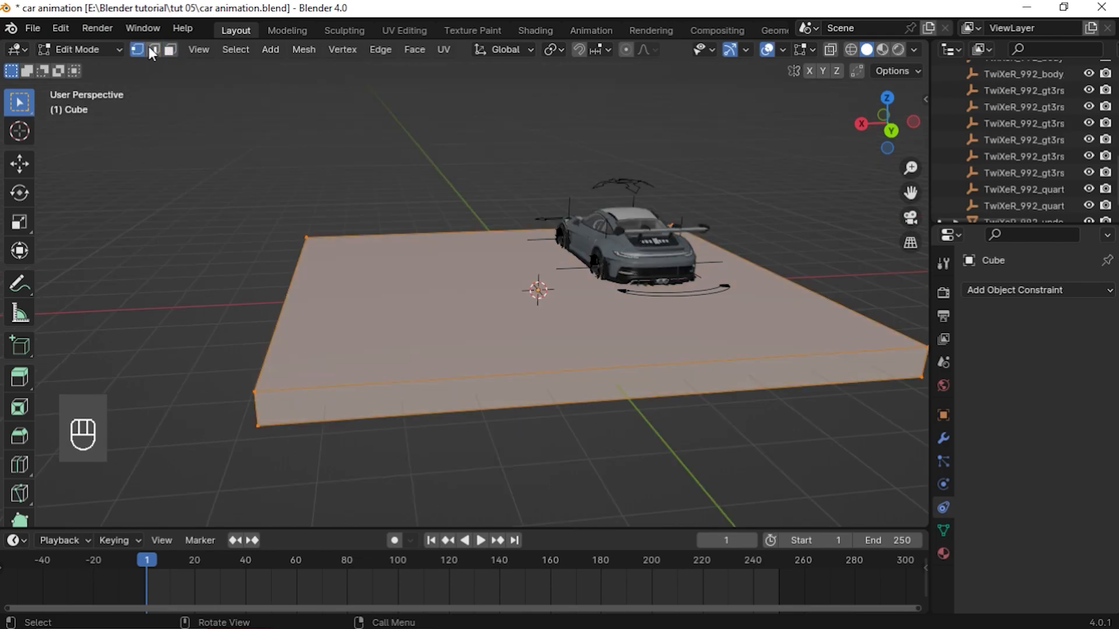
key(3)
key(2)
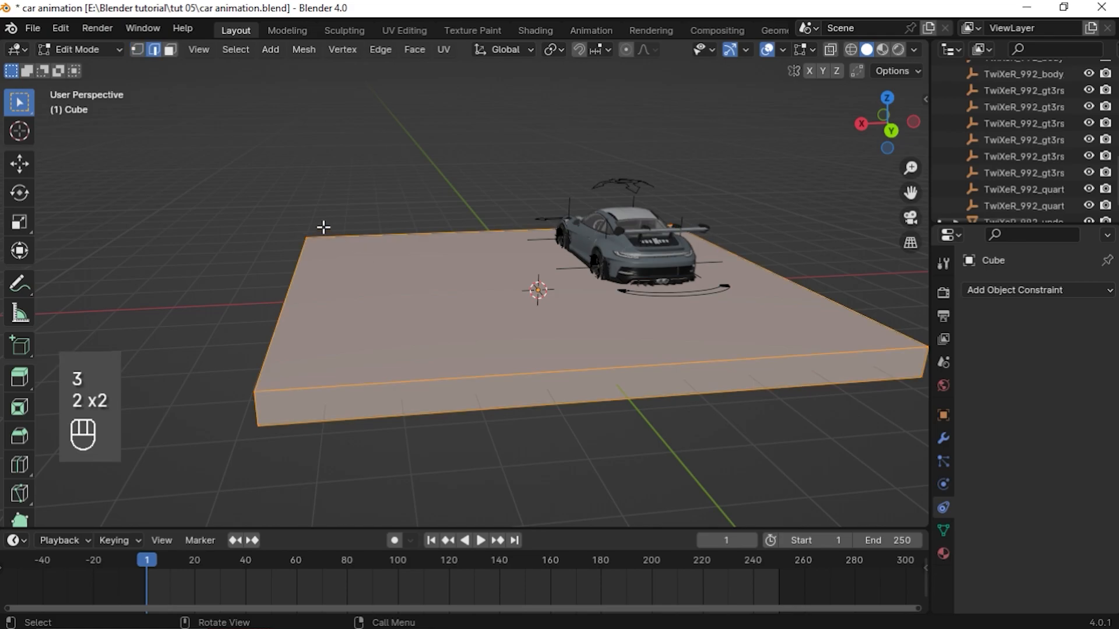
key(1)
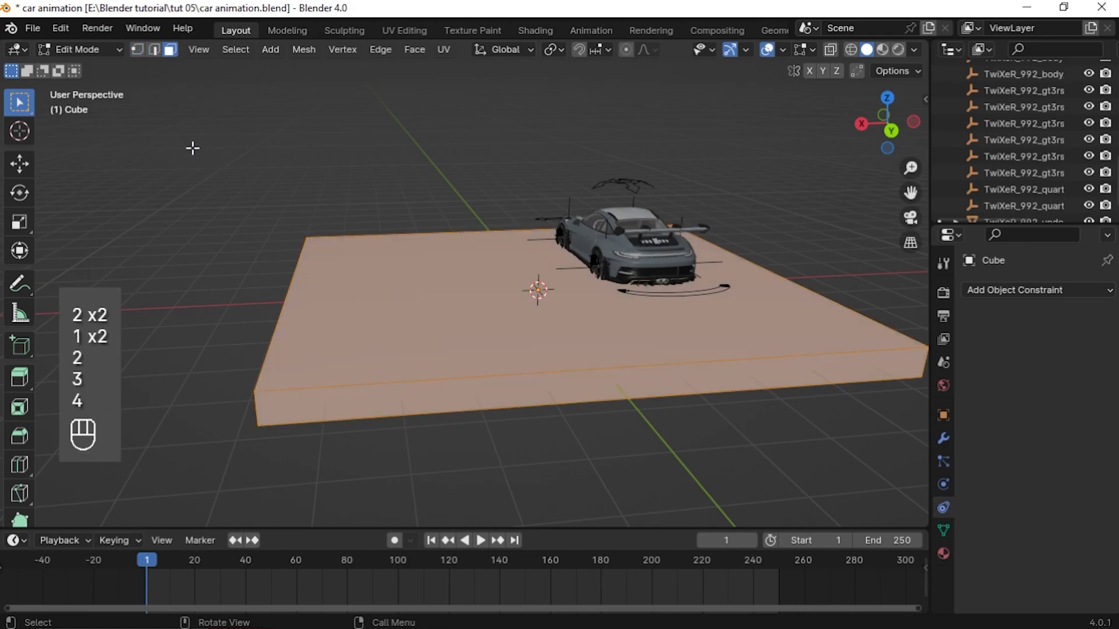
key(1)
key(2)
key(s)
key(x)
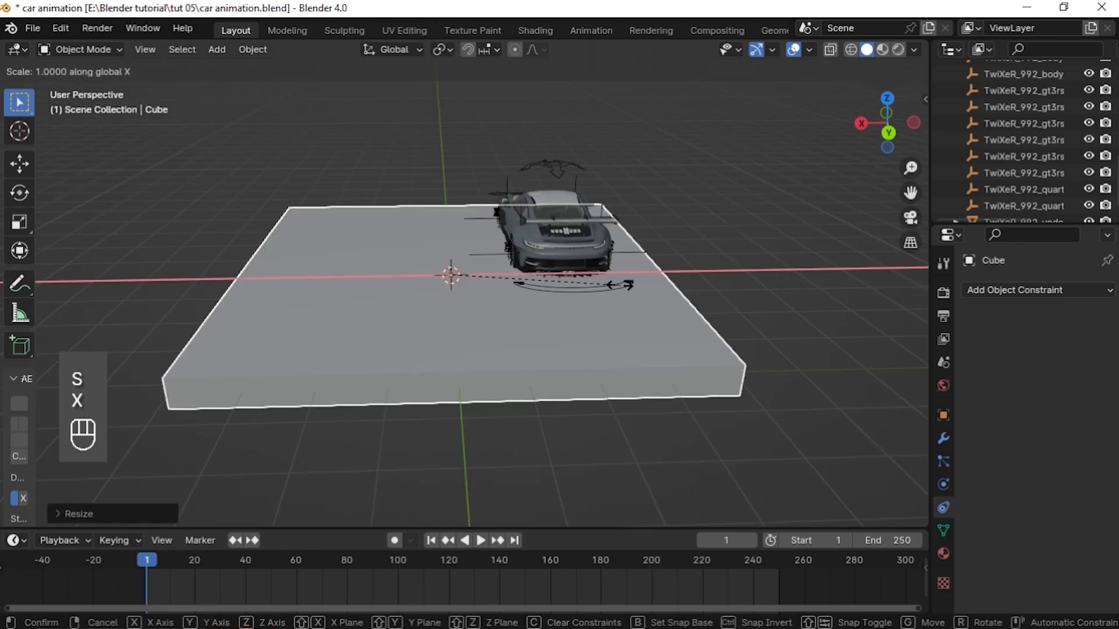
click(655, 294)
middle_drag(376, 296, 338, 291)
key(Tab)
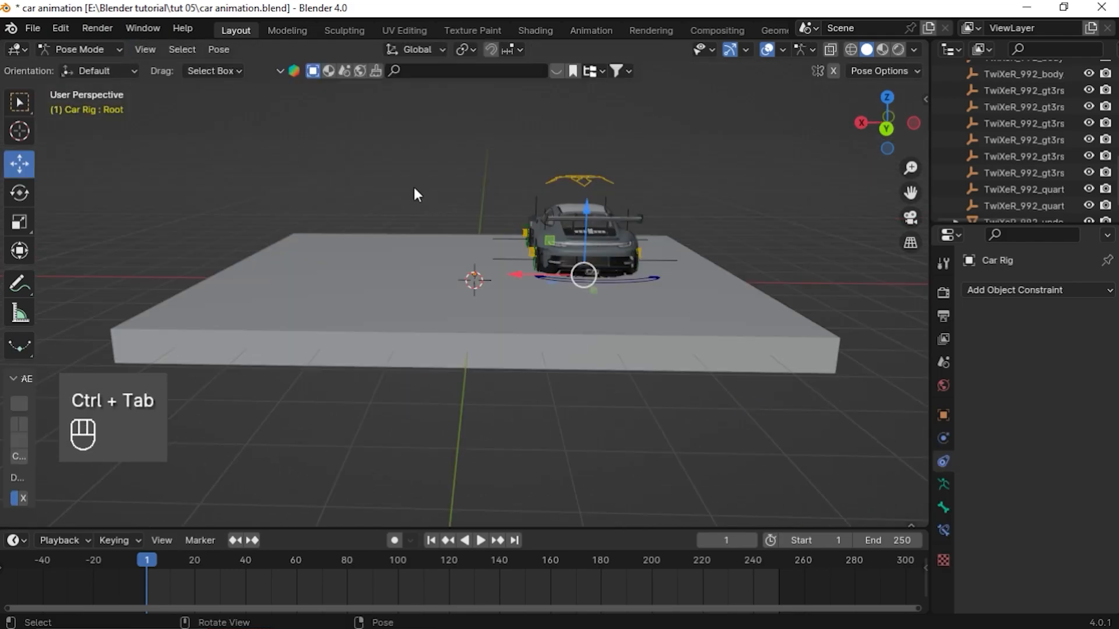
middle_drag(414, 192, 217, 190)
key(ctrl+Tab)
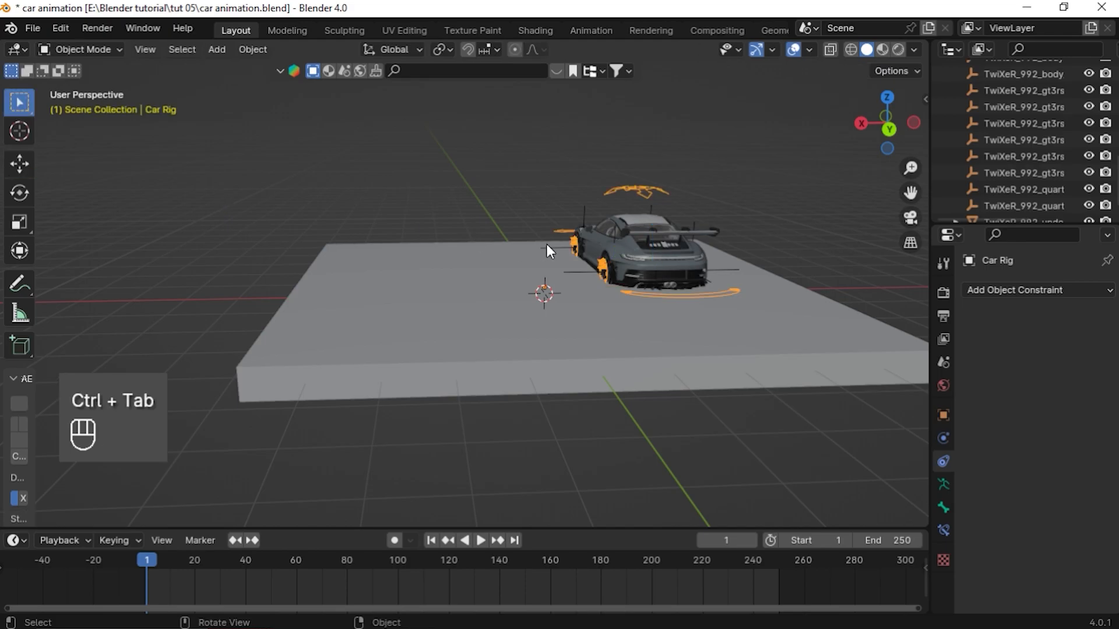
click(382, 336)
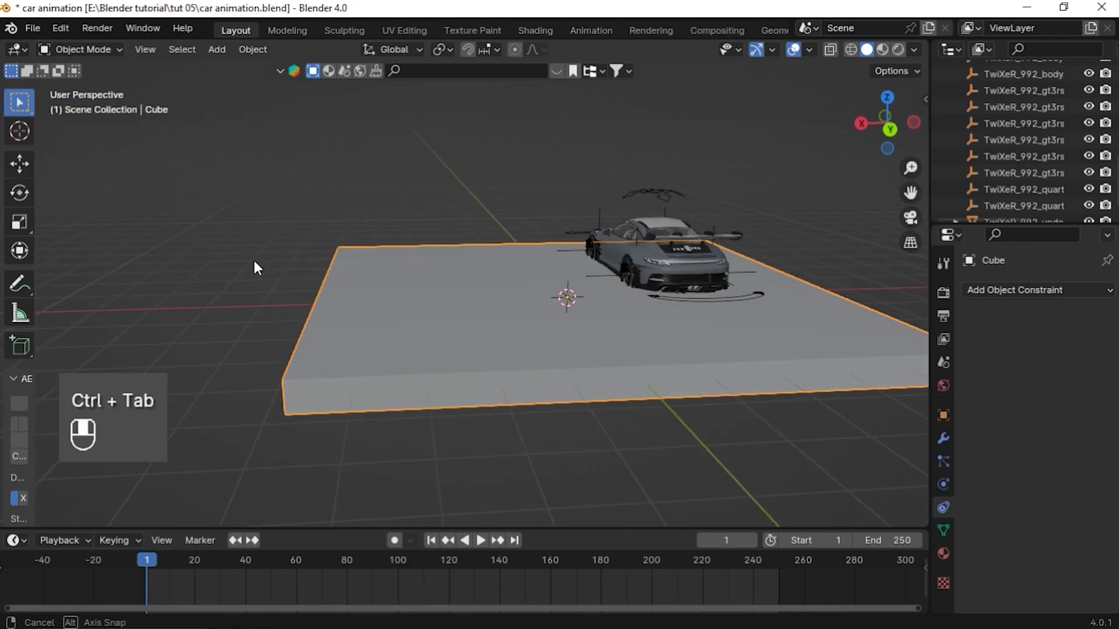
Add two loop cuts across the slab, one near each end
key(Tab)
middle_drag(253, 257, 350, 340)
key(ctrl+r)
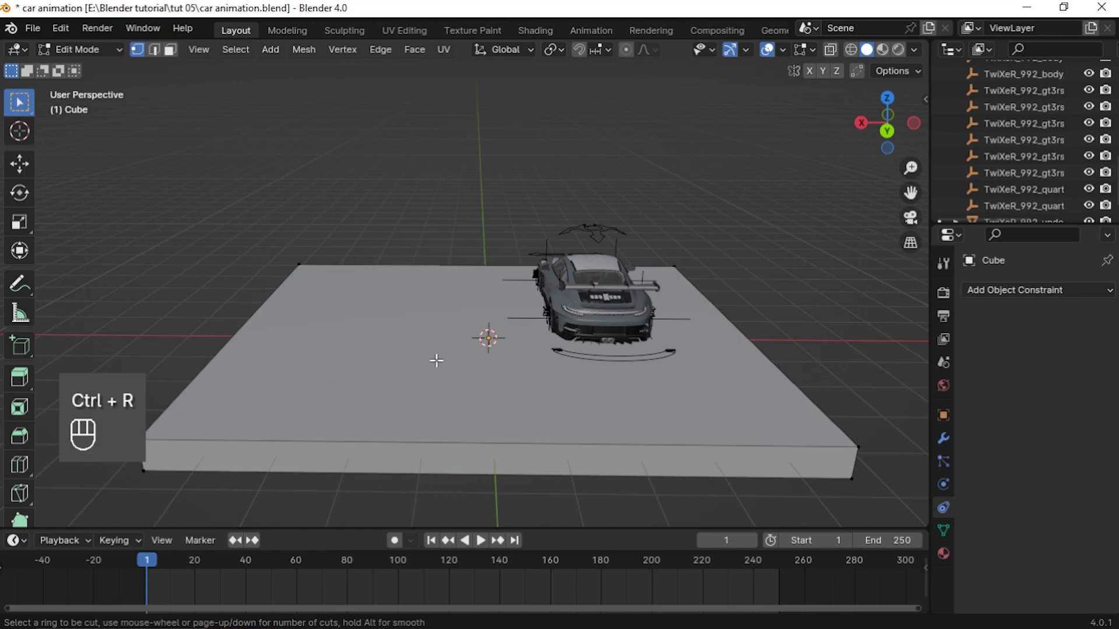
middle_drag(480, 324, 455, 327)
key(ctrl+r)
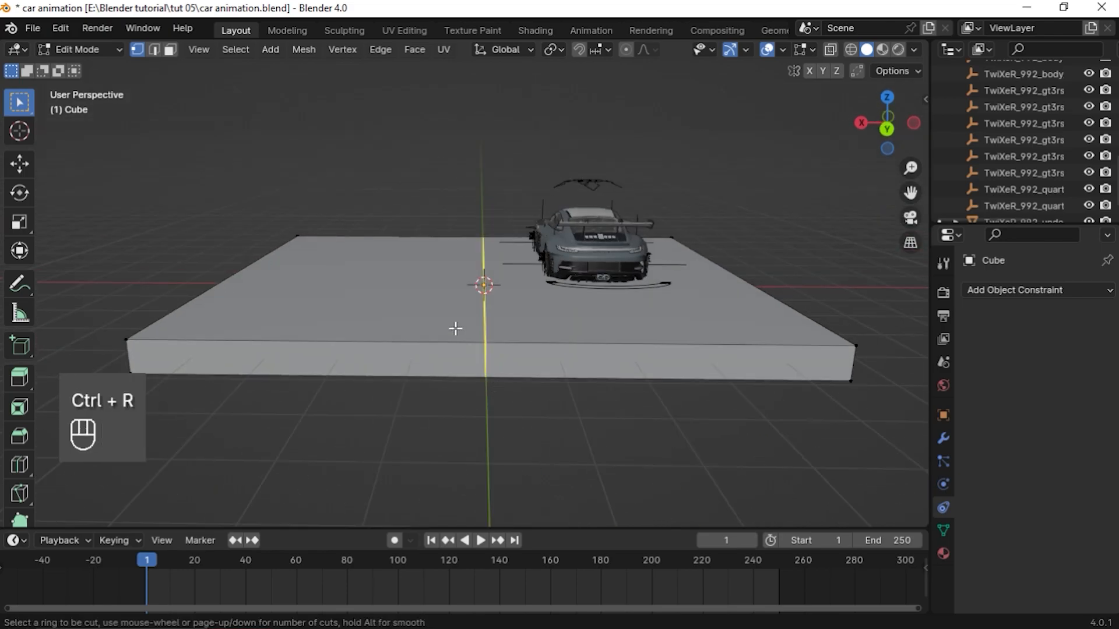
click(455, 327)
click(176, 338)
middle_drag(176, 338, 567, 303)
key(ctrl+r)
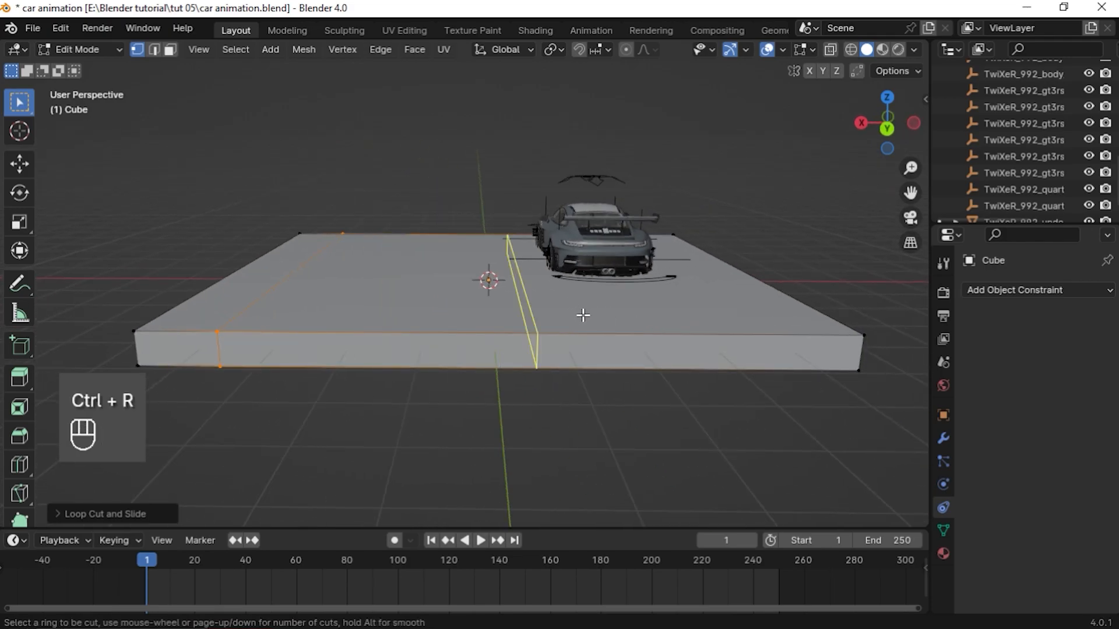
click(585, 314)
click(839, 343)
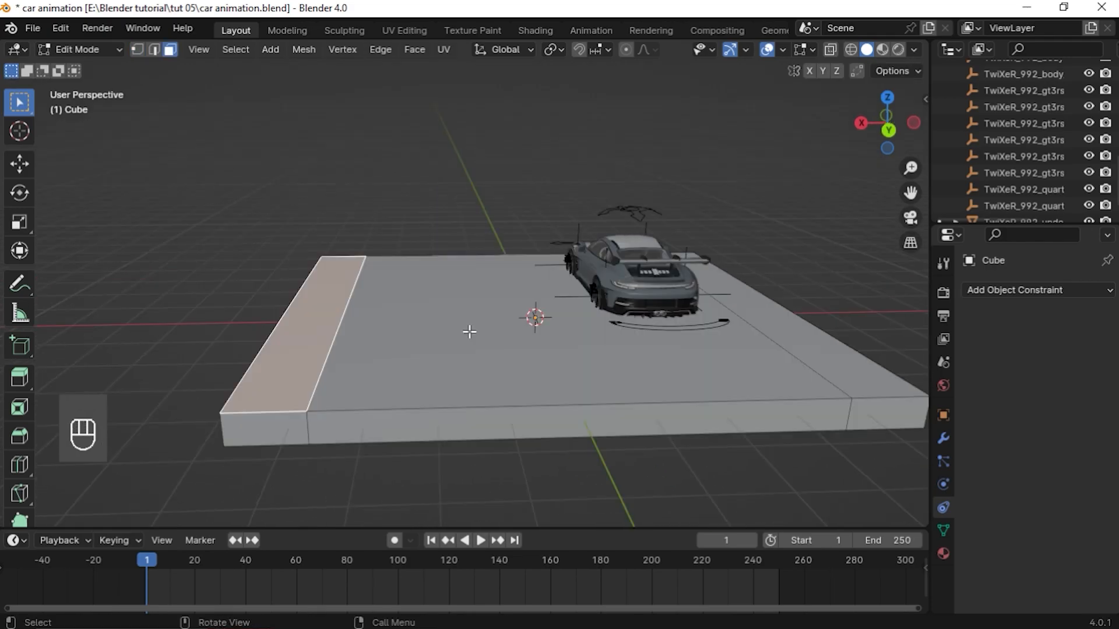
Add a Mirror modifier to the slab
key(Tab)
click(1008, 294)
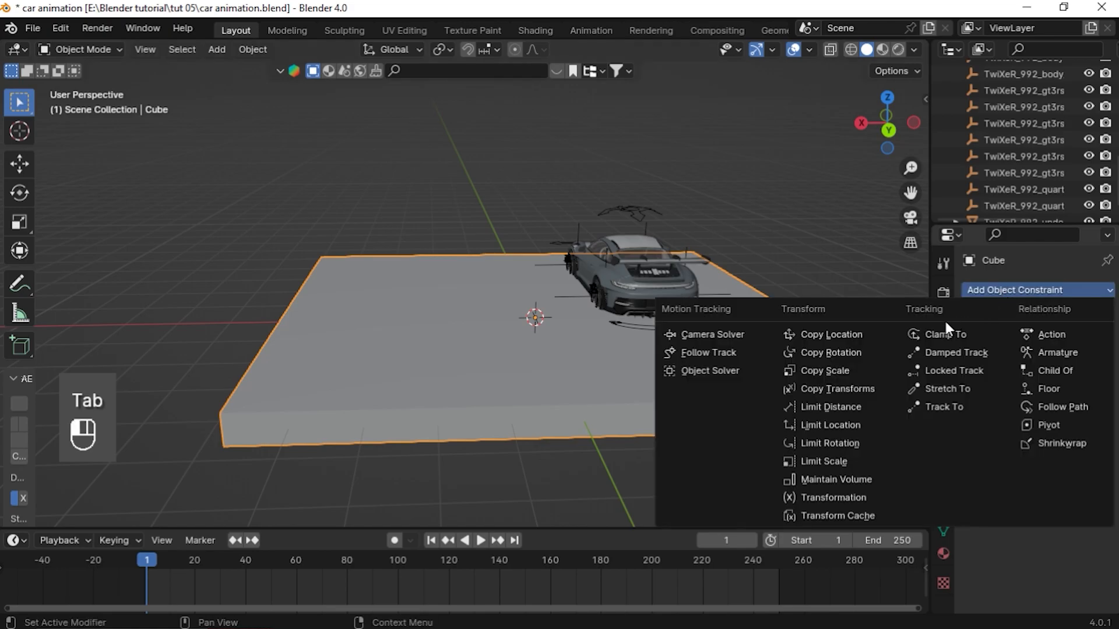
click(943, 437)
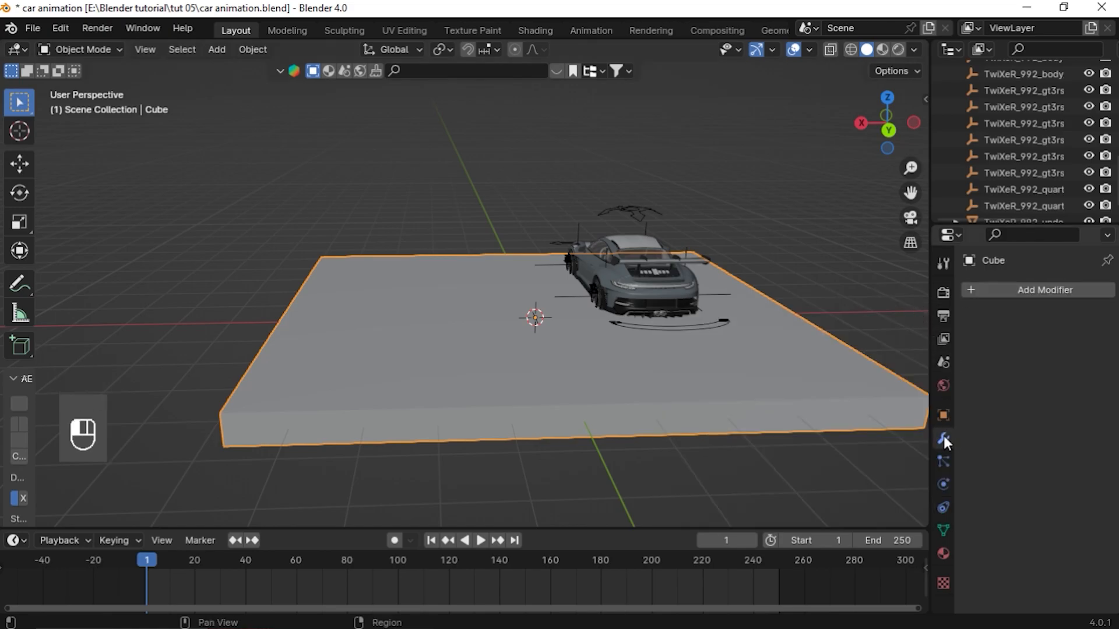
click(1010, 298)
click(929, 298)
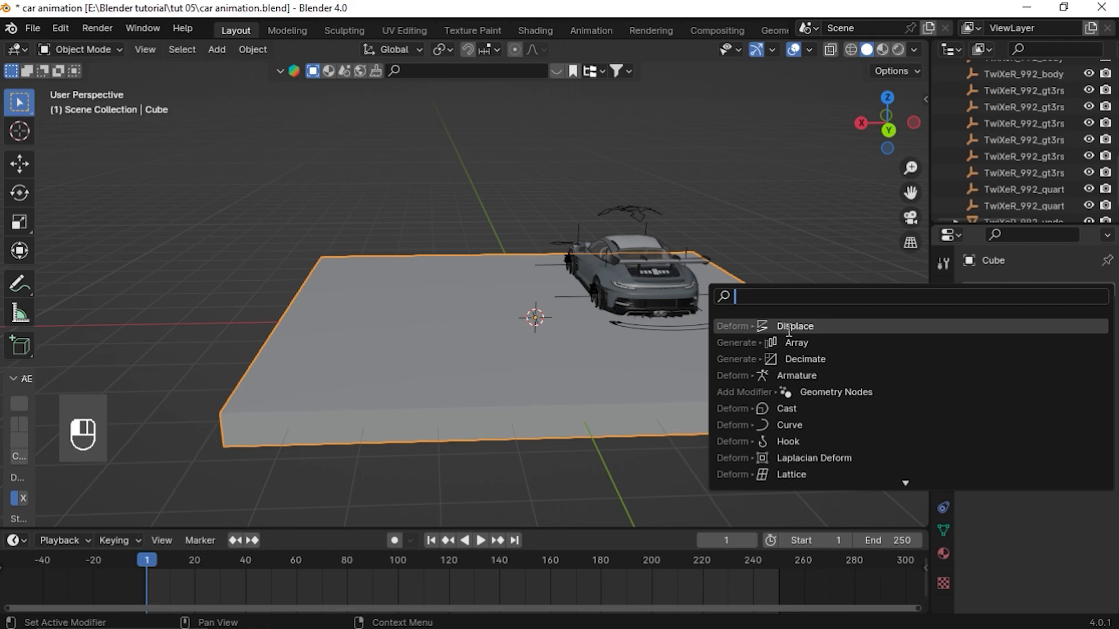
text(mirr)
key(Return)
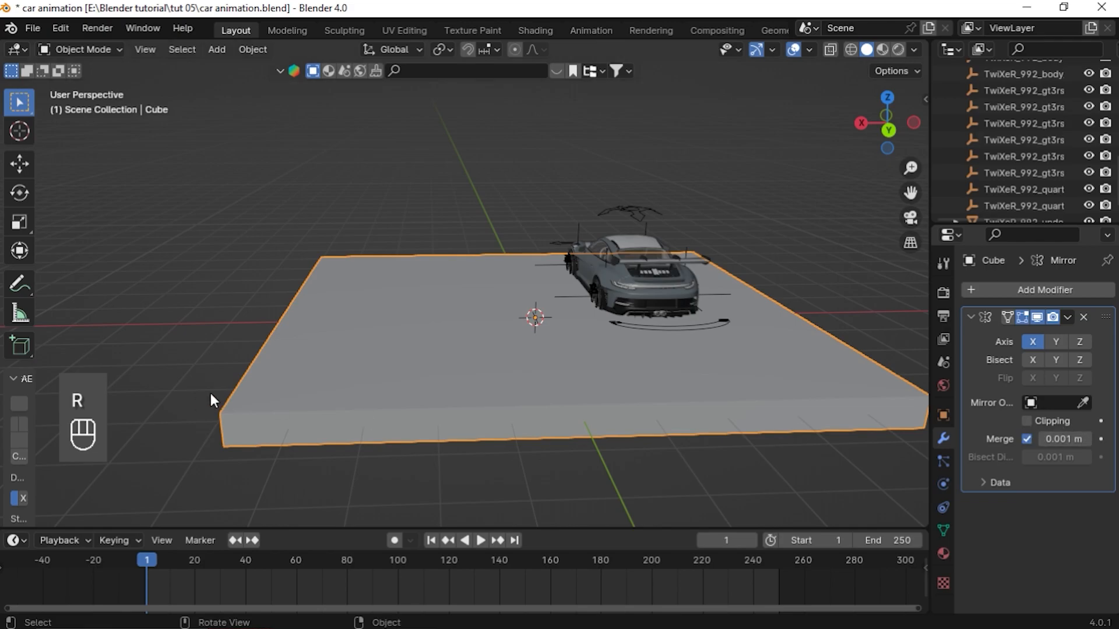
Extrude the top face of the end strip about 0.12 m up along Z to form a curb
middle_drag(211, 393, 354, 333)
key(Tab)
click(306, 295)
click(266, 276)
key(e)
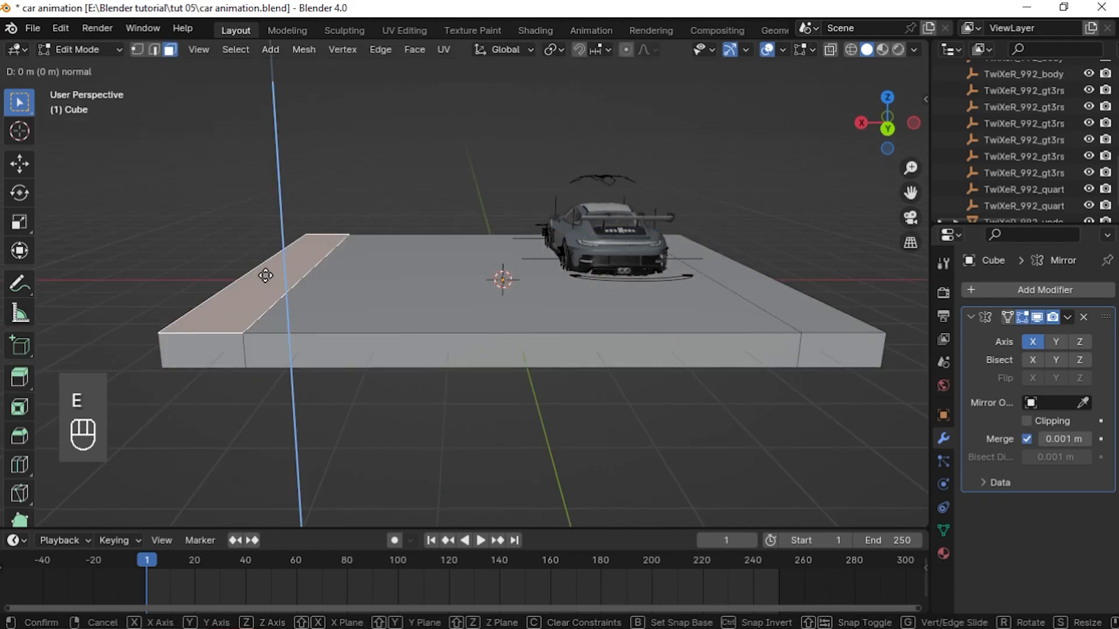
key(z)
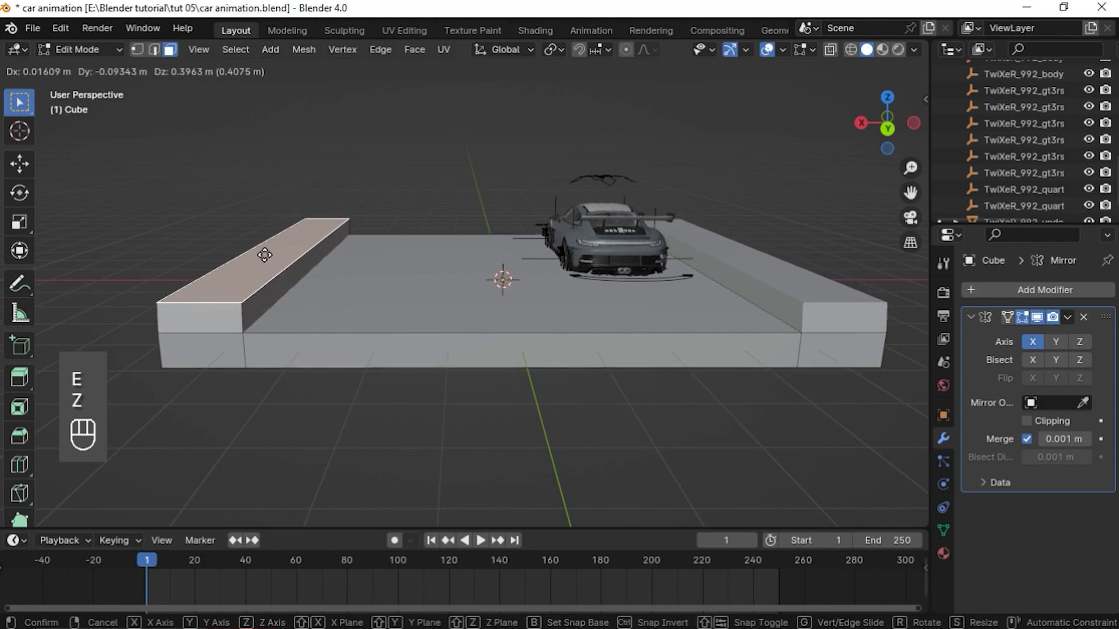
key(z)
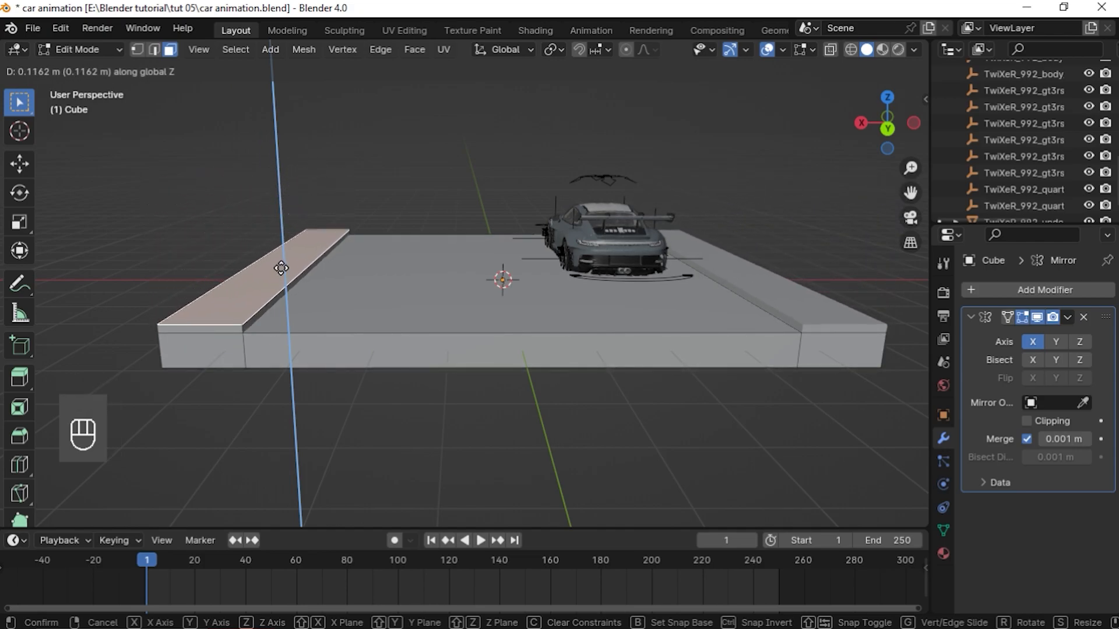
click(281, 265)
Bevel the curb's inner top edge about 0.14 m wide with 6 segments
middle_drag(740, 291, 751, 289)
middle_drag(613, 330, 616, 322)
key(1)
scroll(437, 273, up, 3)
scroll(437, 273, up, 4)
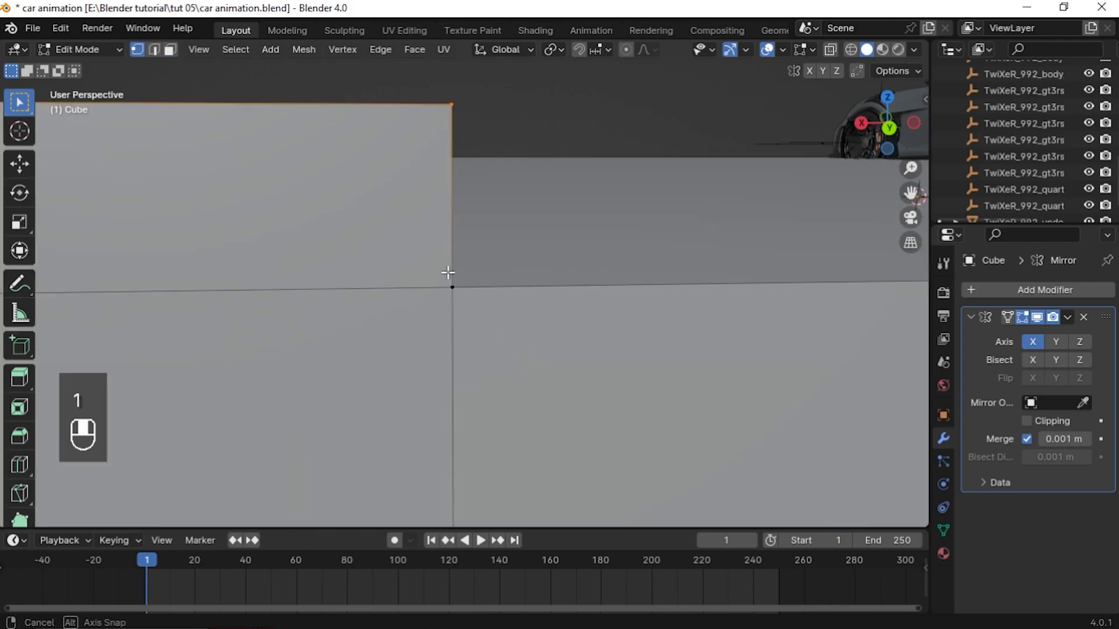
middle_drag(144, 63, 325, 210)
scroll(329, 206, down, 5)
click(498, 234)
mouse_move(459, 239)
middle_down()
mouse_move(449, 234)
mouse_move(463, 241)
middle_up()
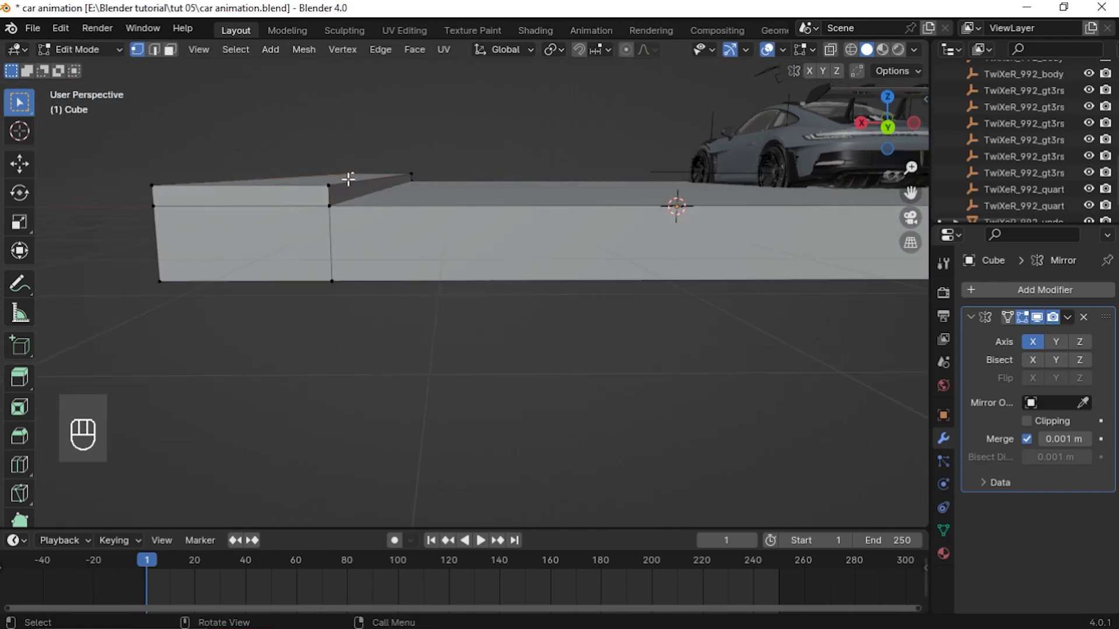
scroll(330, 205, up, 5)
middle_drag(437, 184, 394, 227)
scroll(443, 212, down, 7)
key(ctrl+b)
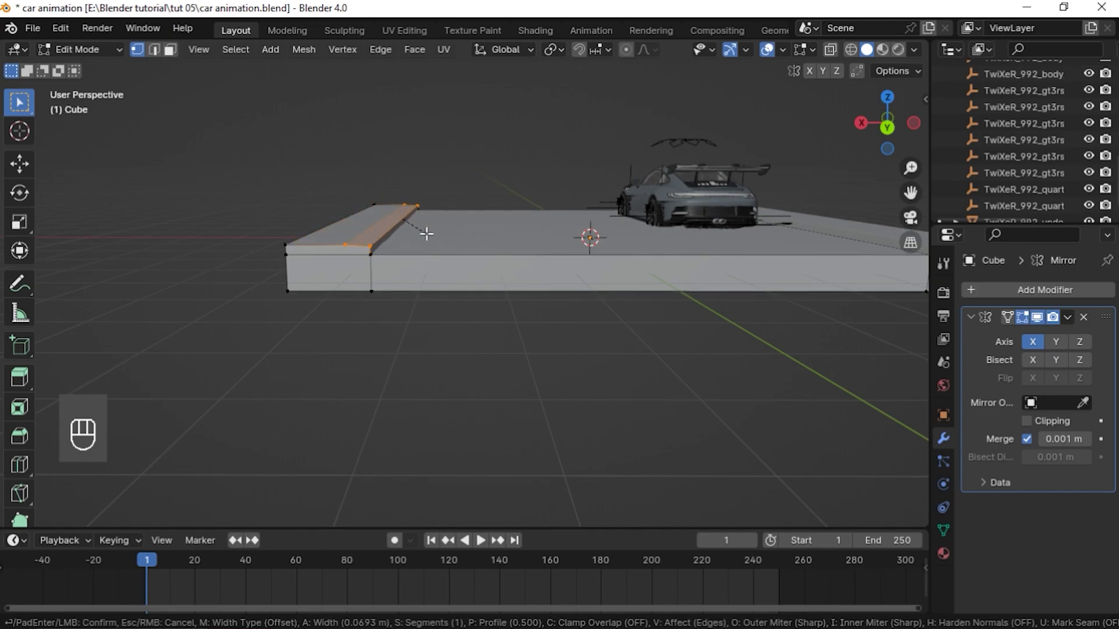
scroll(437, 245, up, 2)
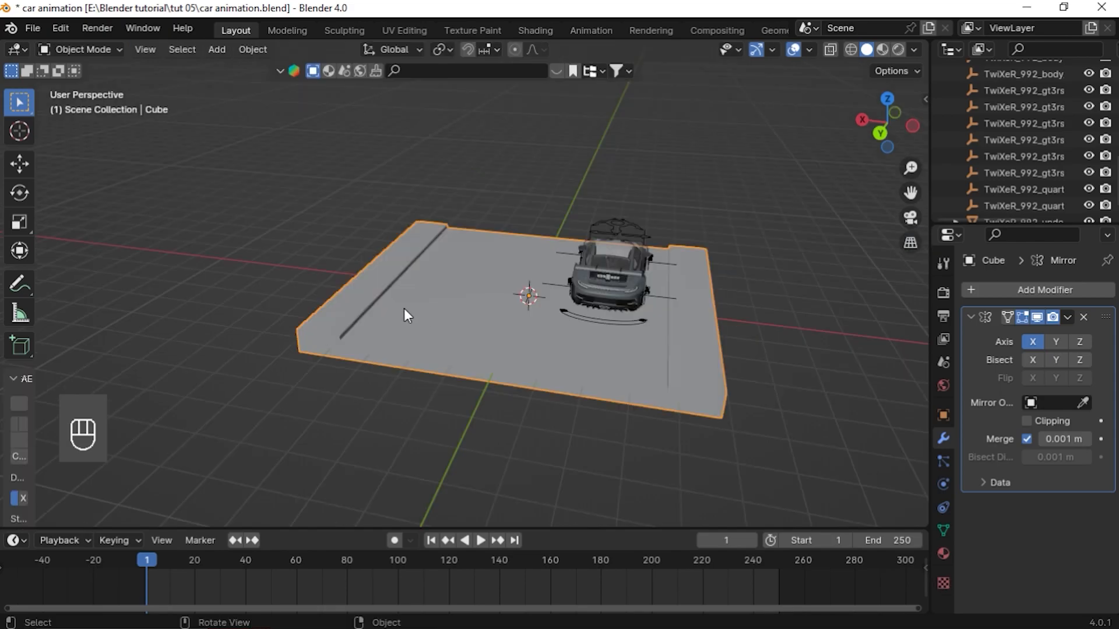
Add a new cube and scale it down to a small block
key(shift+a)
click(482, 322)
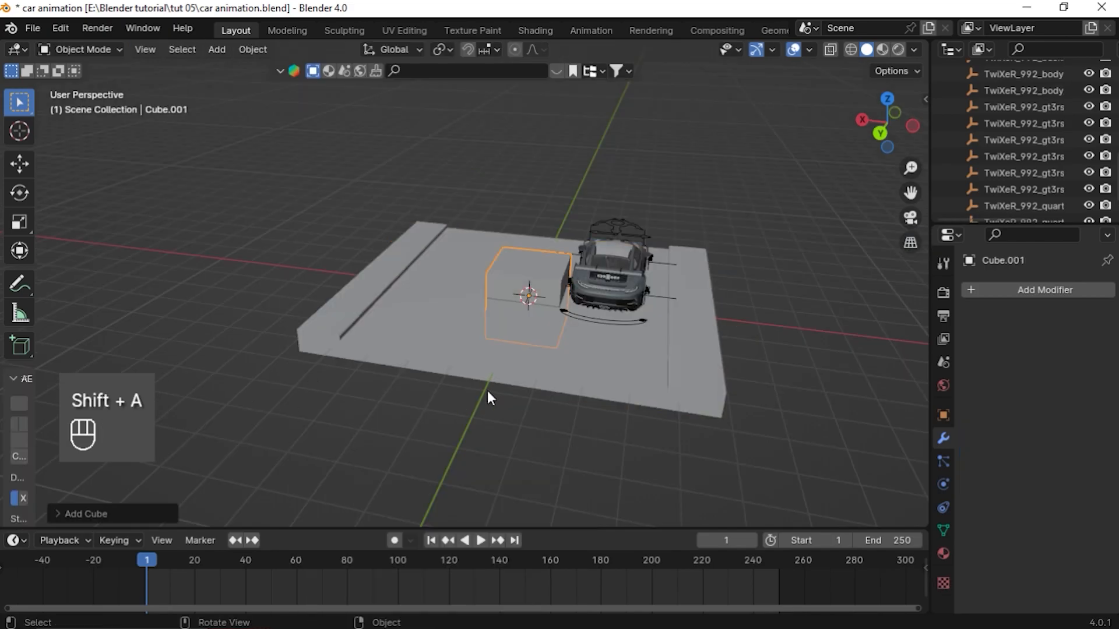
key(s)
click(539, 292)
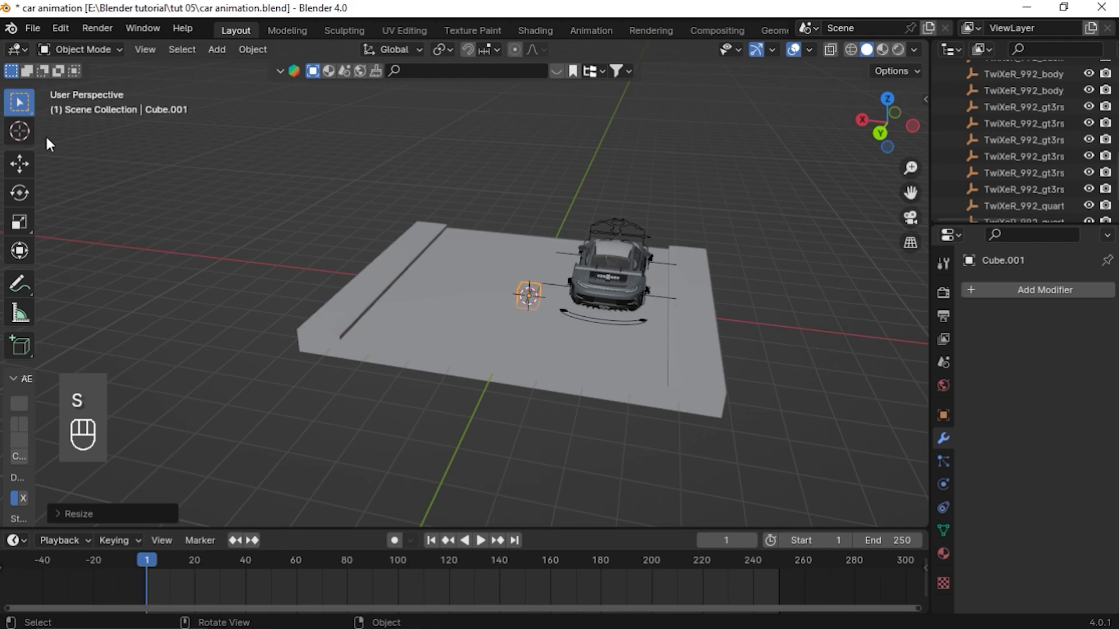
Move the small cube onto the slab beside the curb near the corner
click(19, 164)
drag(475, 289, 323, 355)
middle_drag(329, 345, 403, 329)
key(KP_Decimal)
scroll(428, 327, down, 5)
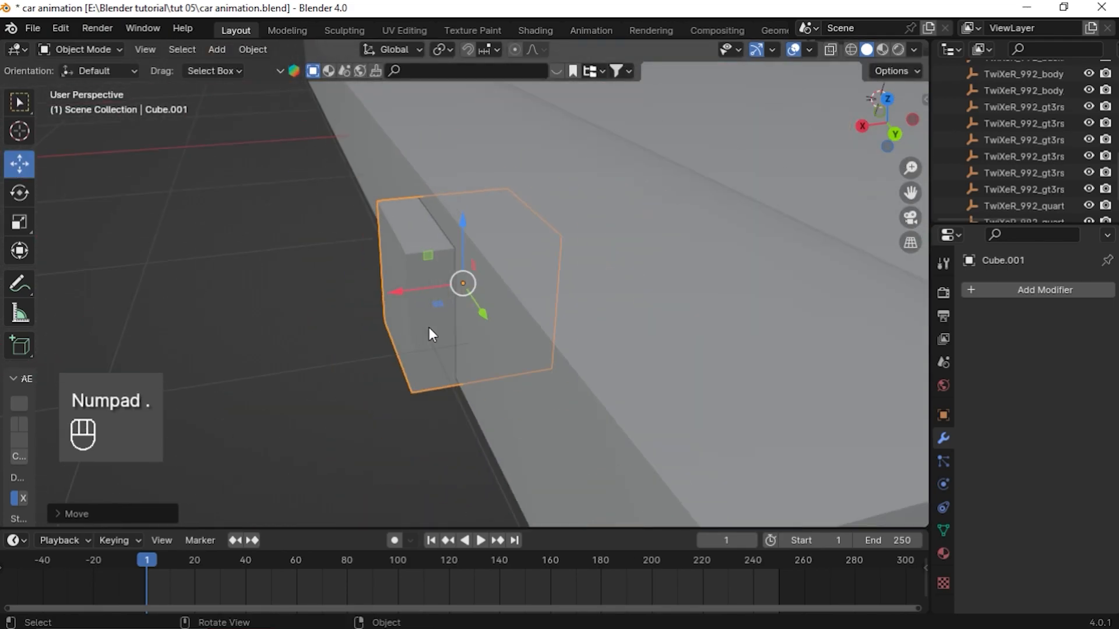
drag(416, 284, 508, 193)
drag(908, 191, 757, 209)
Add a Mirror modifier to the small cube with clipping enabled and the slab Cube as mirror object
click(987, 290)
text(mirro)
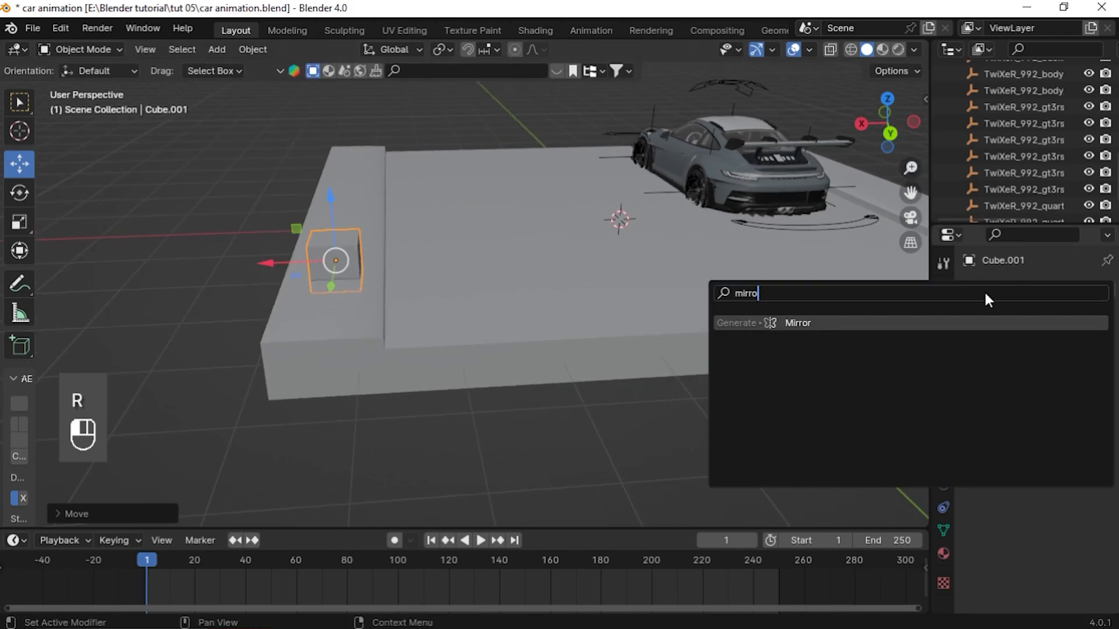
key(Return)
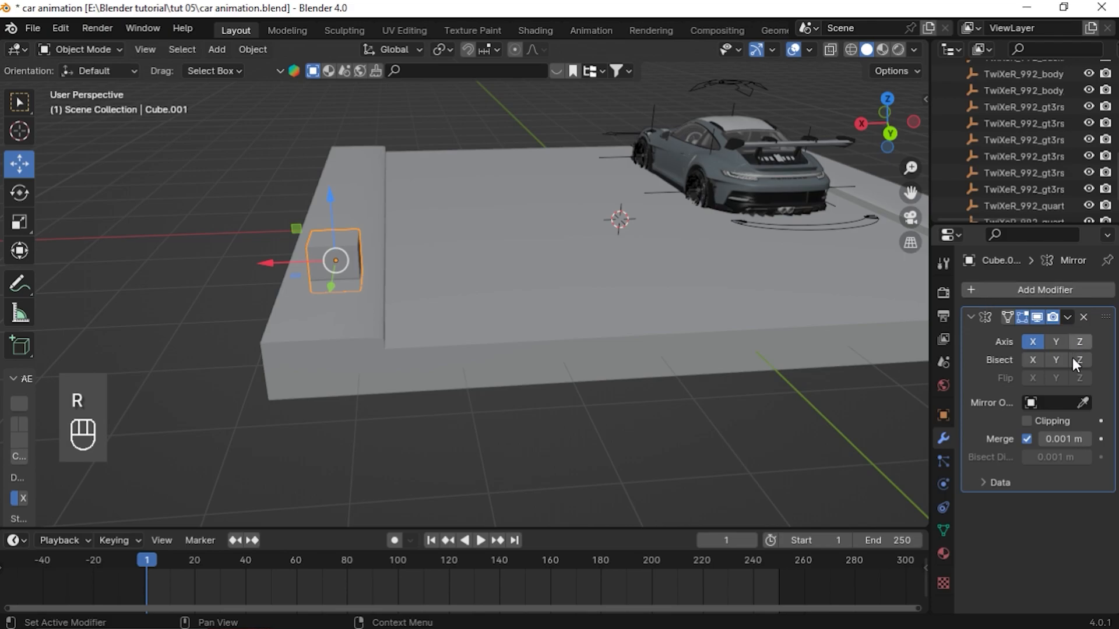
click(1026, 420)
click(1070, 403)
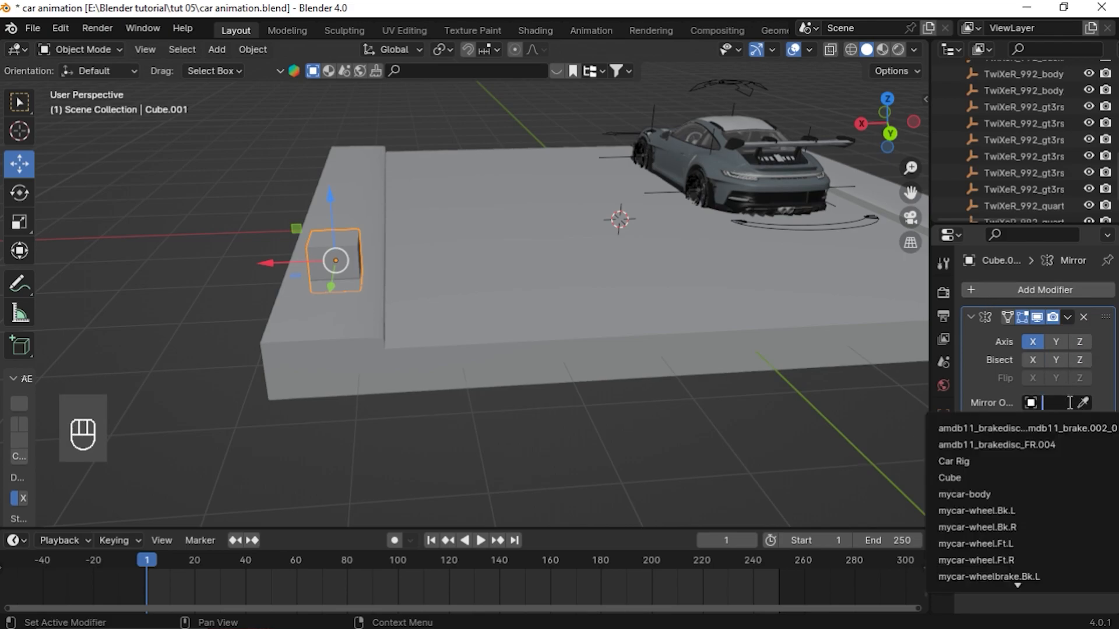
click(962, 477)
Extrude the small cube's top face about 3.8 m upward into a pillar
middle_drag(641, 361, 381, 303)
key(Tab)
drag(912, 194, 951, 279)
middle_drag(381, 339, 360, 330)
click(383, 342)
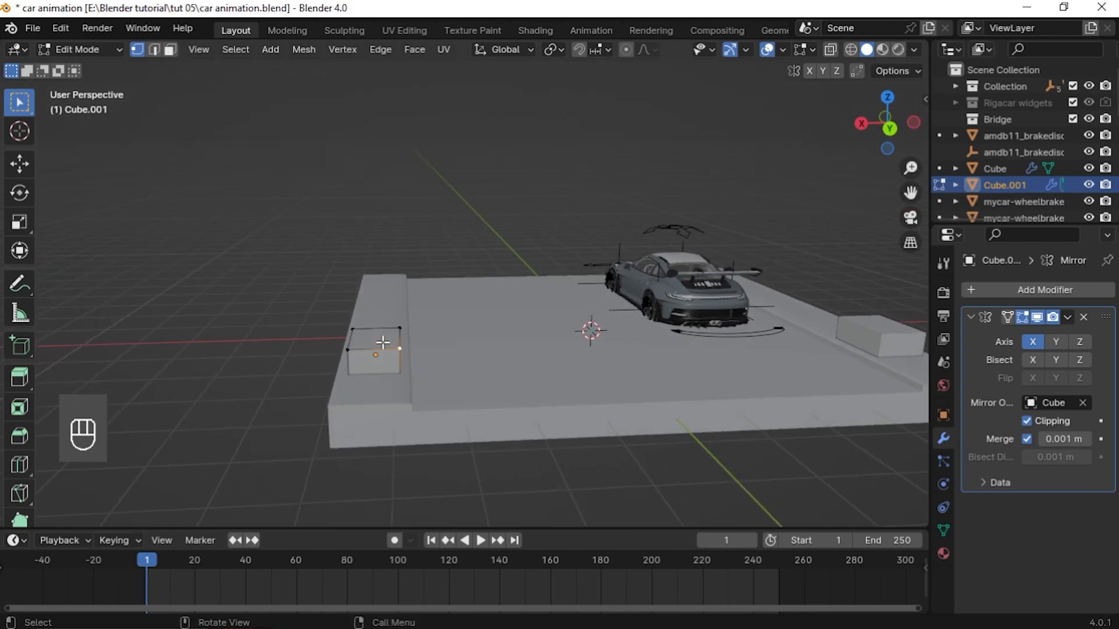
key(3)
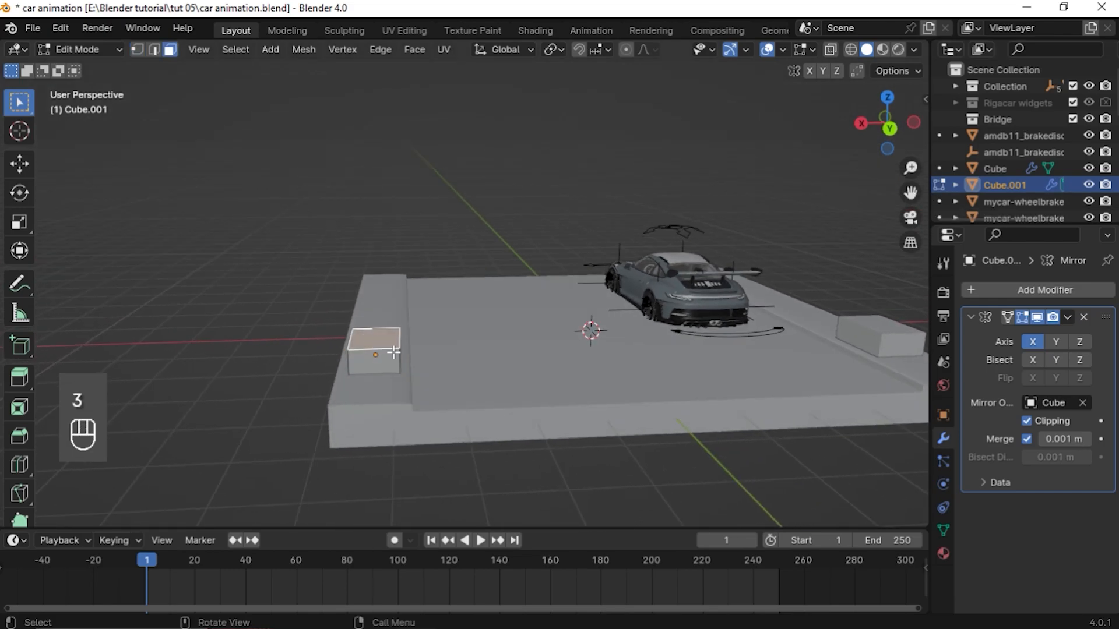
scroll(317, 333, down, 4)
key(e)
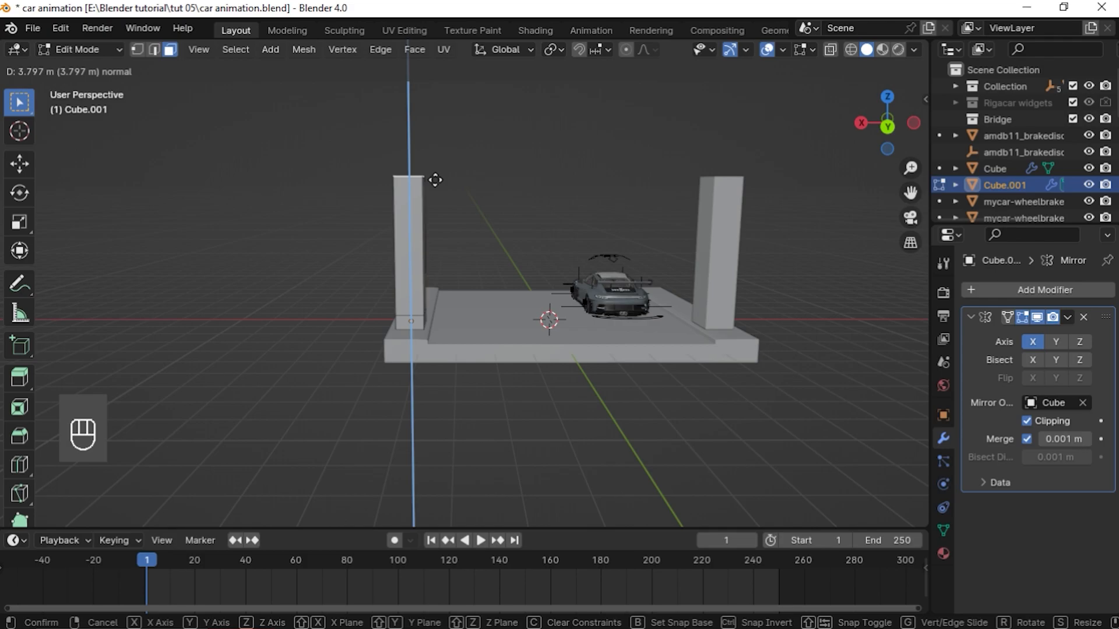
click(435, 181)
Extrude the pillar's top face again about 0.4 m
key(e)
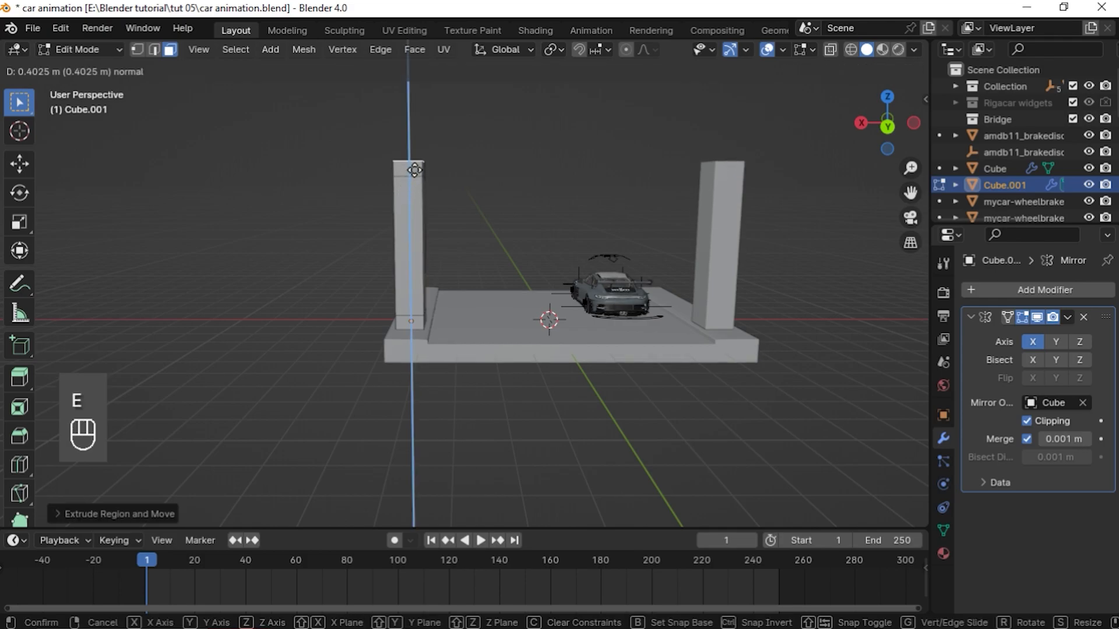
click(407, 193)
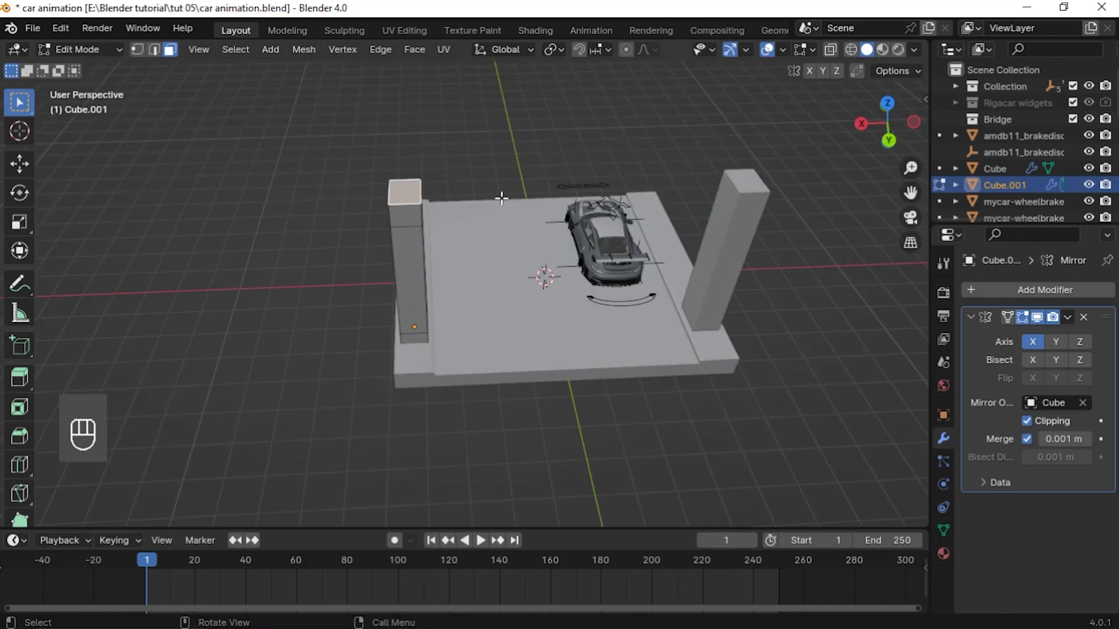
scroll(426, 204, up, 2)
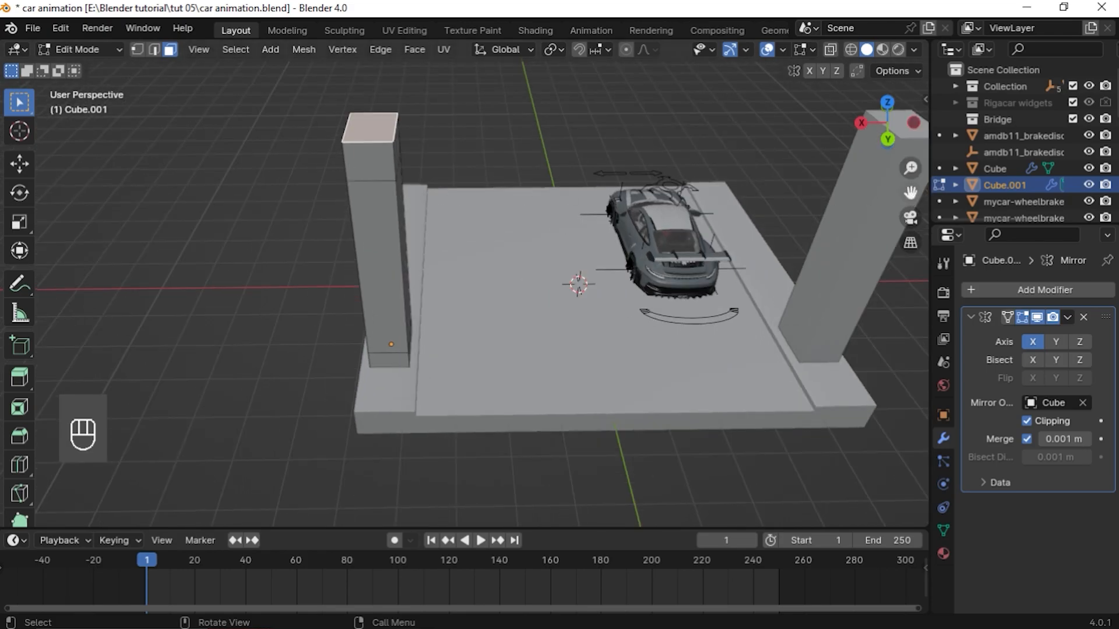
Scale the pillar's top face up by a factor of about 1.39
drag(910, 193, 928, 244)
key(s)
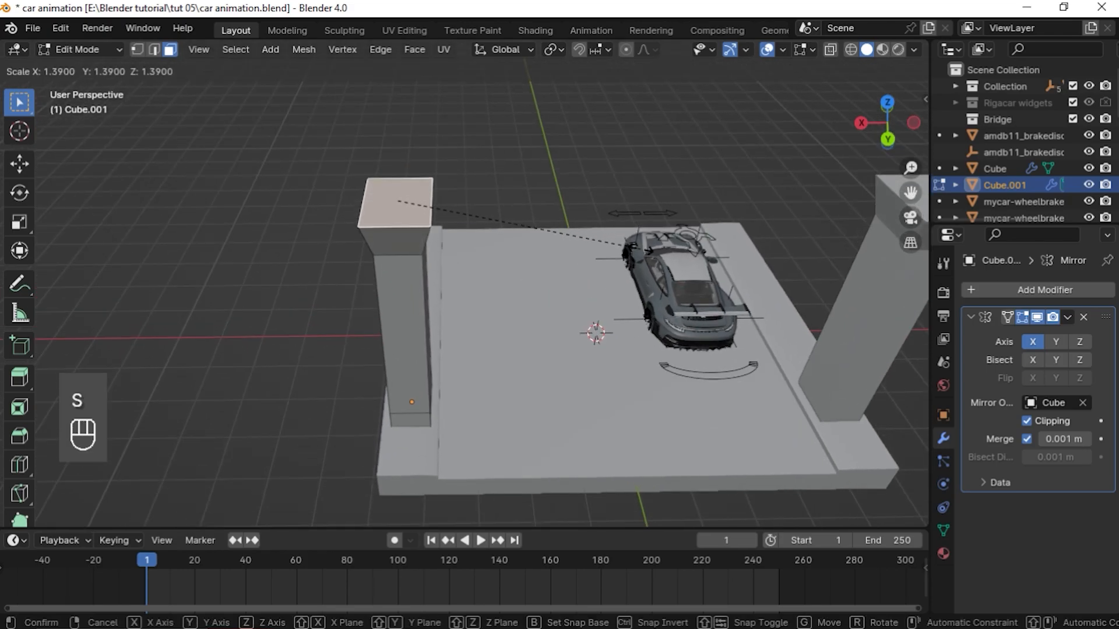
click(631, 248)
middle_drag(631, 248, 528, 227)
middle_drag(417, 178, 447, 215)
middle_drag(637, 203, 642, 209)
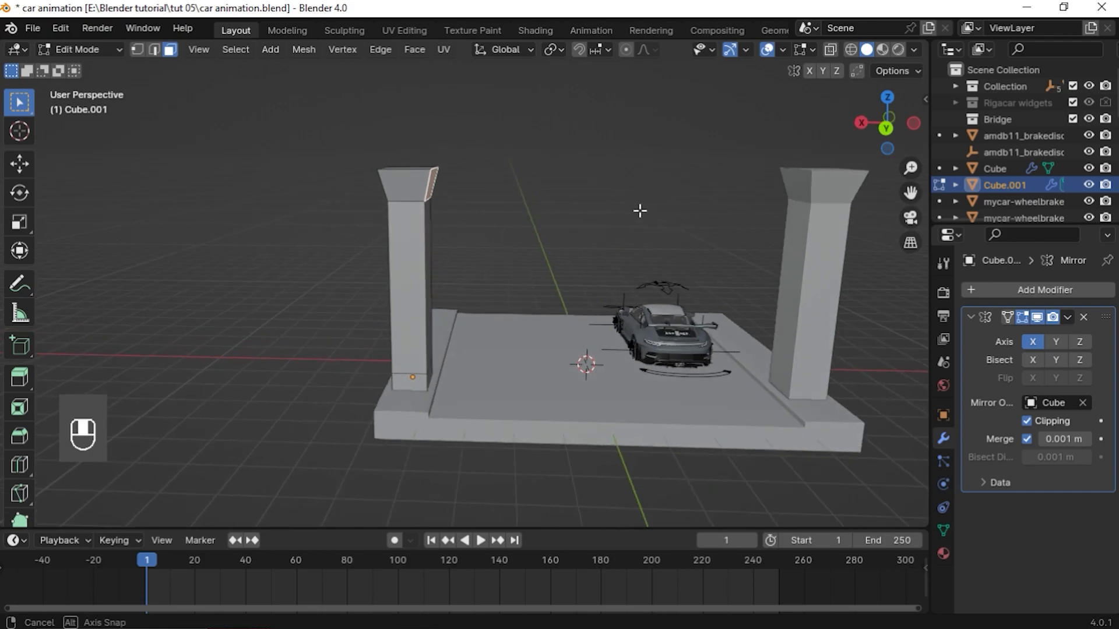
Extrude the pillar's top face about 2 m along the X axis into a beam meeting its mirrored copy
key(e)
key(x)
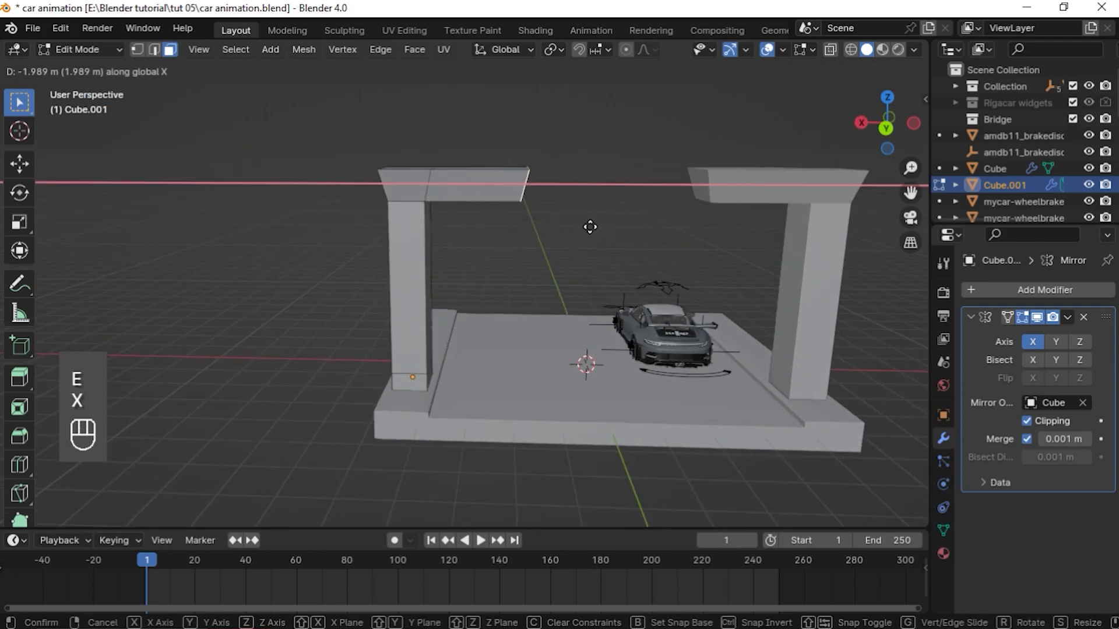
click(676, 238)
middle_drag(676, 238, 675, 272)
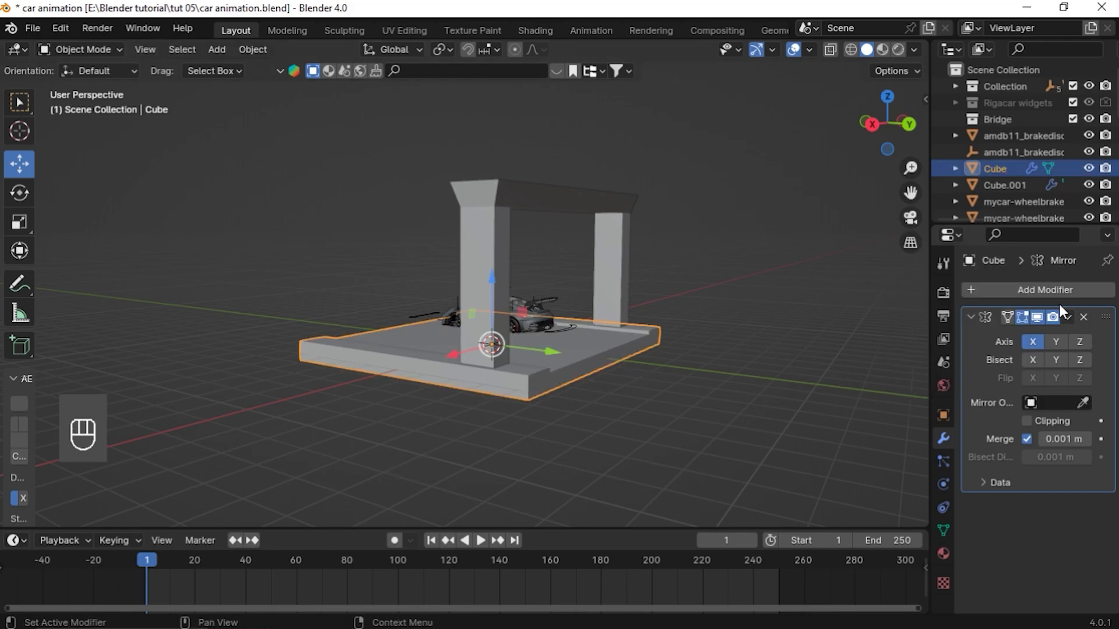
Add an Array modifier to the slab Cube
click(1005, 290)
click(967, 282)
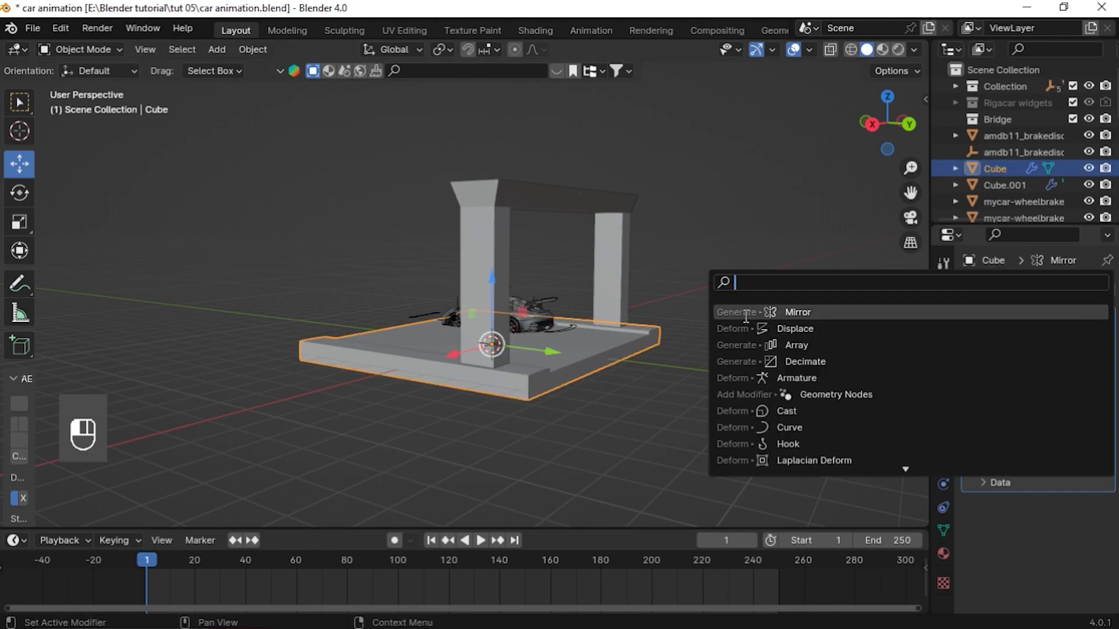
click(810, 344)
scroll(725, 365, down, 3)
middle_drag(725, 364, 740, 412)
scroll(1055, 462, down, 5)
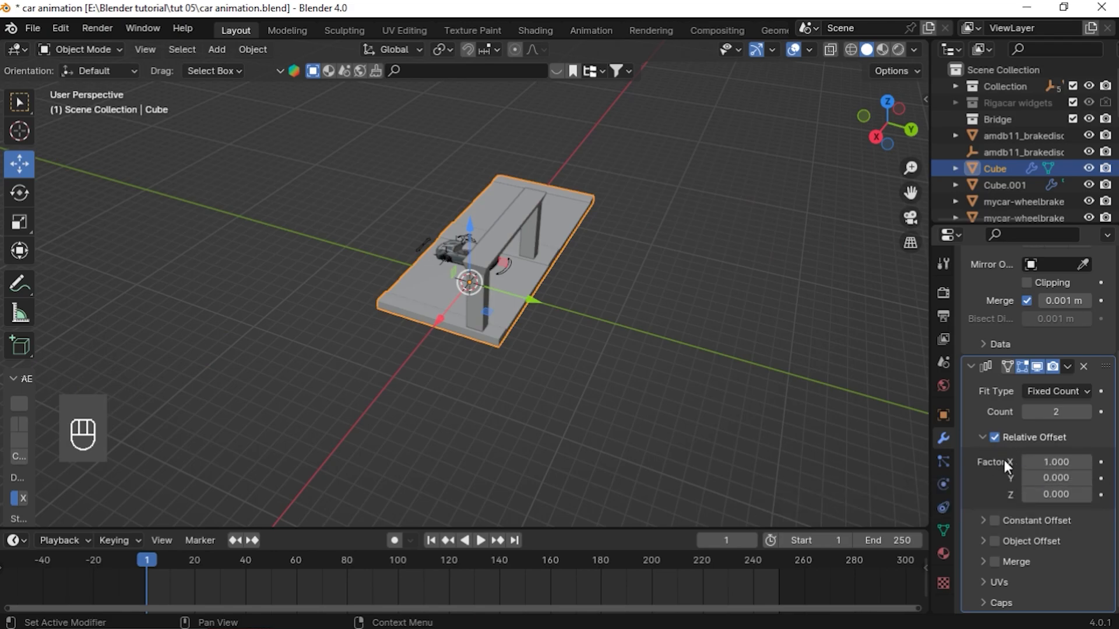
Set the Array's relative offset factor to 0 in X and 1 in Y
text(0)
key(Return)
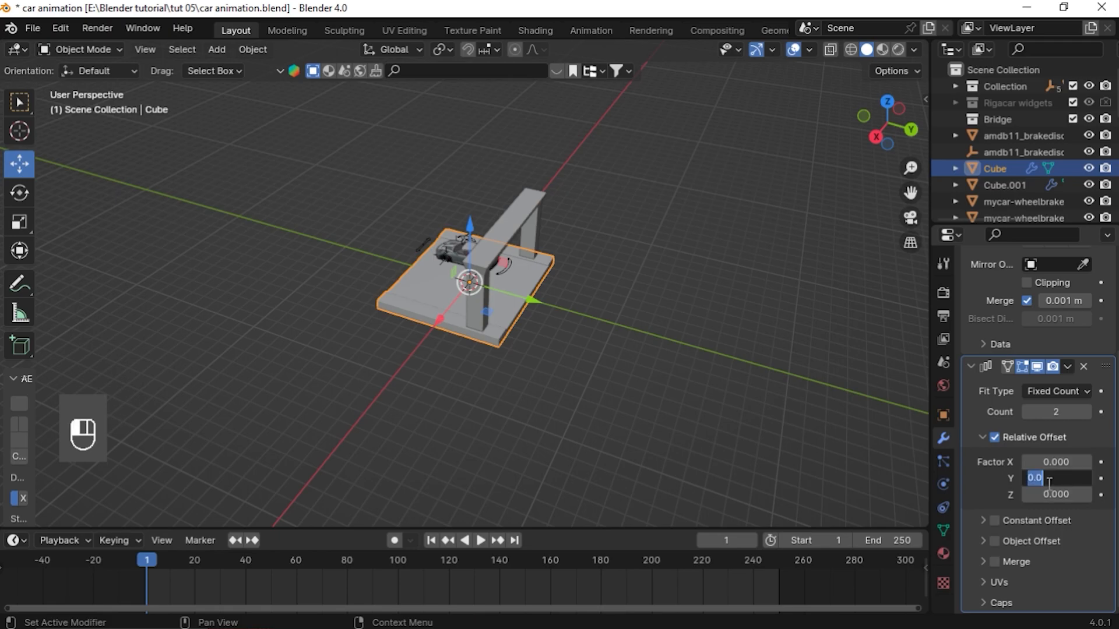
click(1049, 483)
text(1)
key(Return)
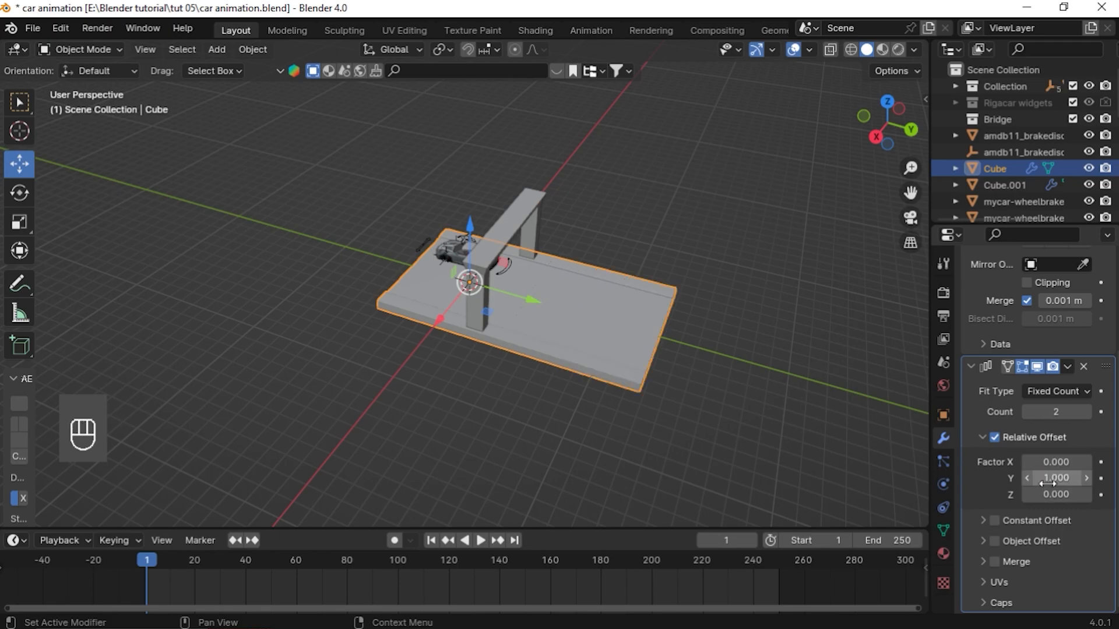
middle_drag(722, 479, 726, 425)
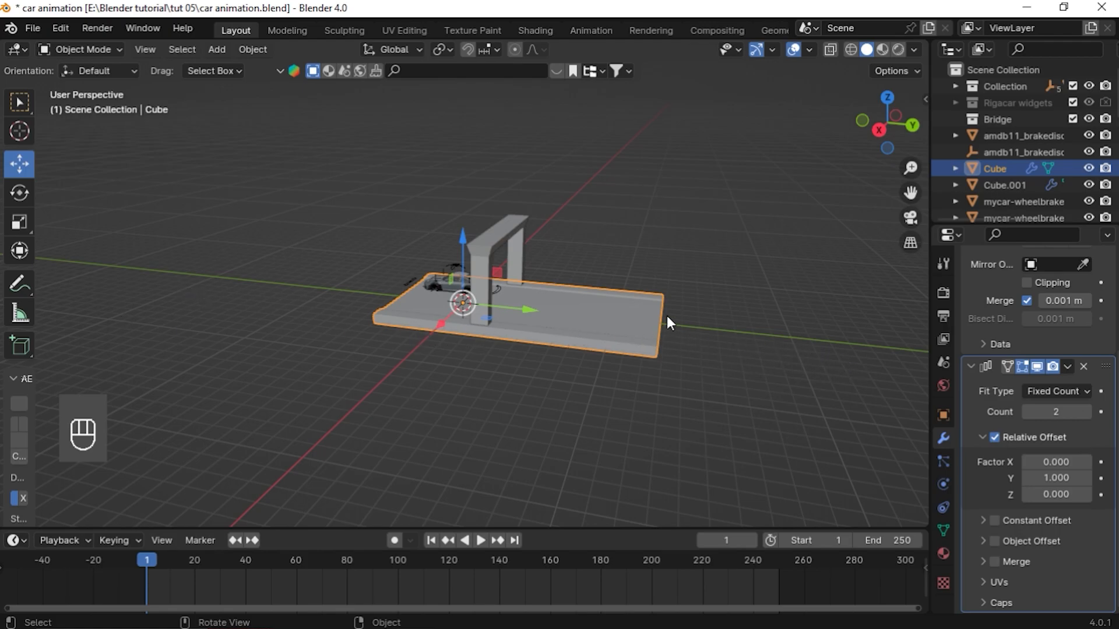
Set the slab Array's relative Y offset factor to -1 and its count to 25
click(1057, 478)
text(-1)
key(Return)
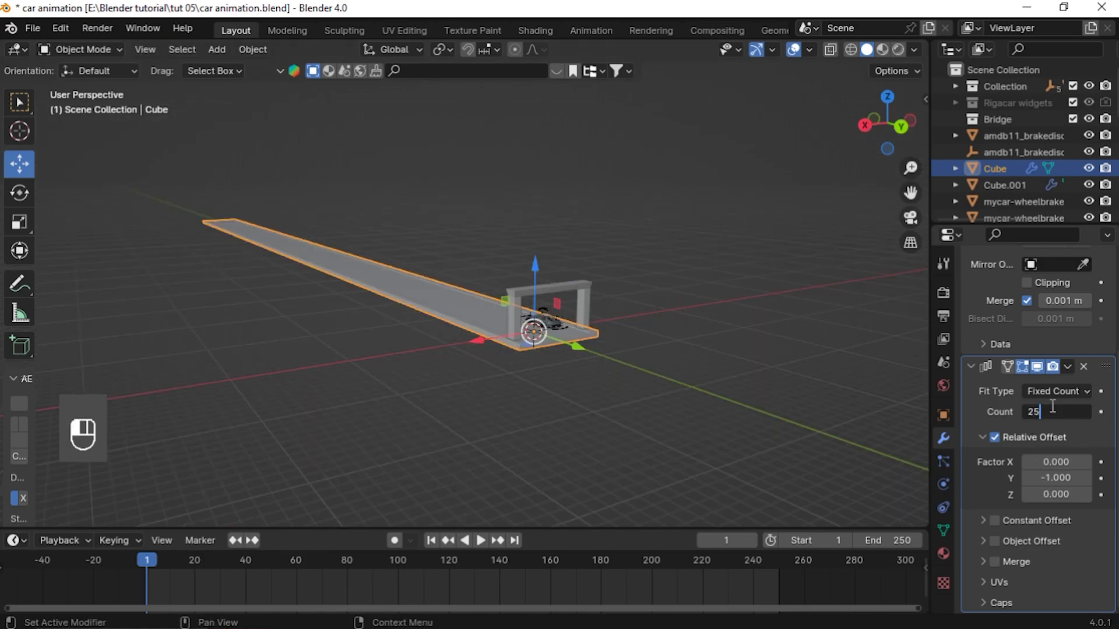
key(Return)
Apply the slab's Array modifier and its Mirror modifier
click(457, 355)
scroll(522, 303, up, 1)
middle_drag(437, 298, 481, 310)
click(481, 310)
scroll(547, 344, up, 3)
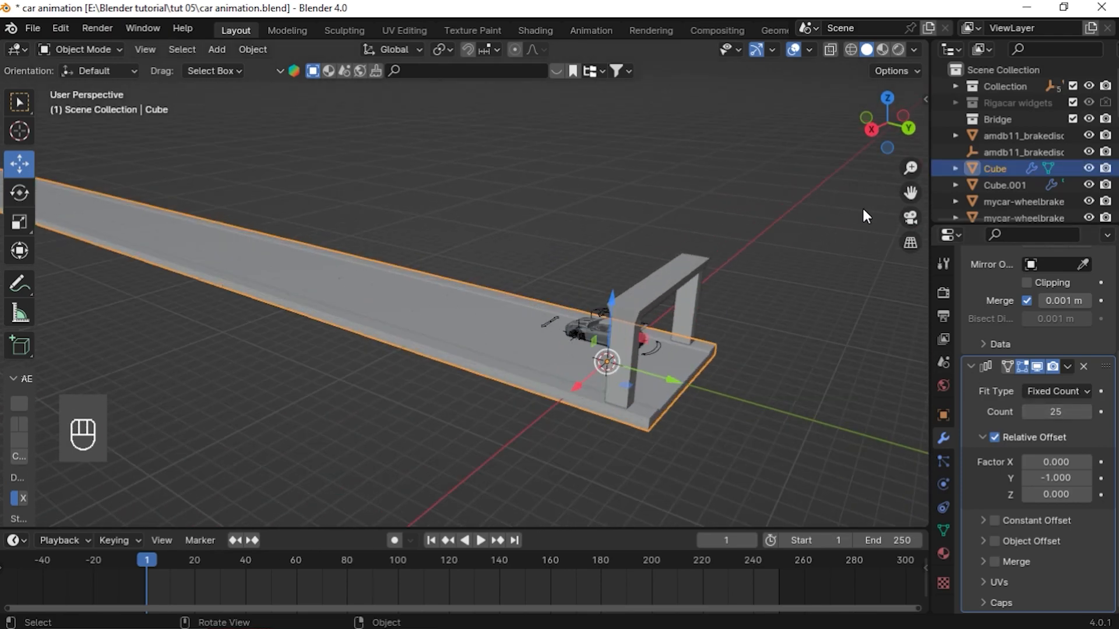
click(1069, 366)
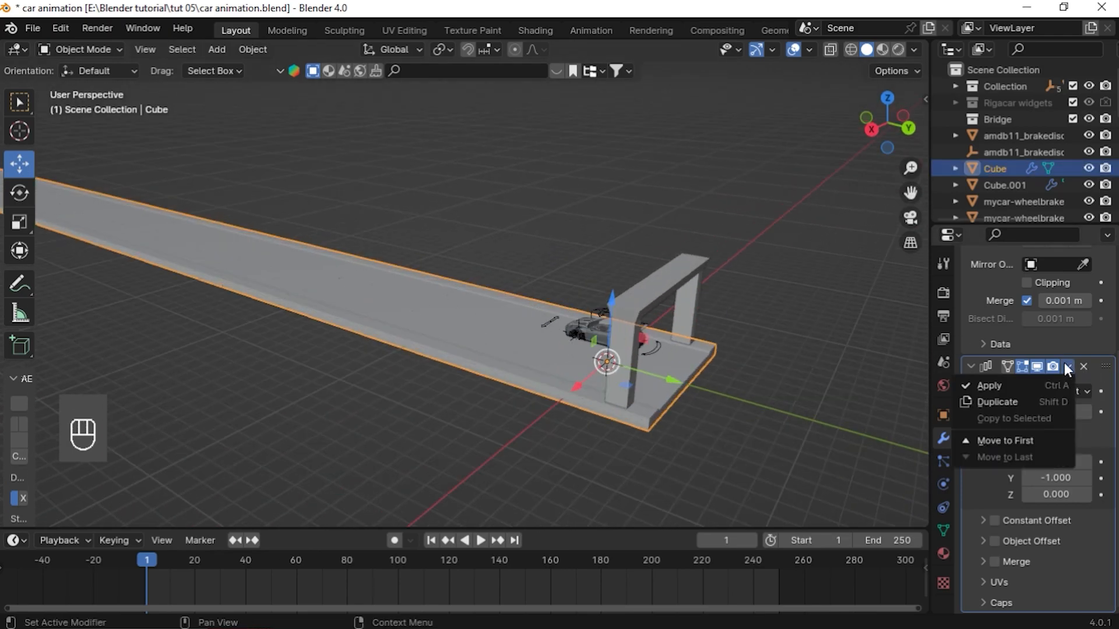
click(1025, 380)
click(1067, 317)
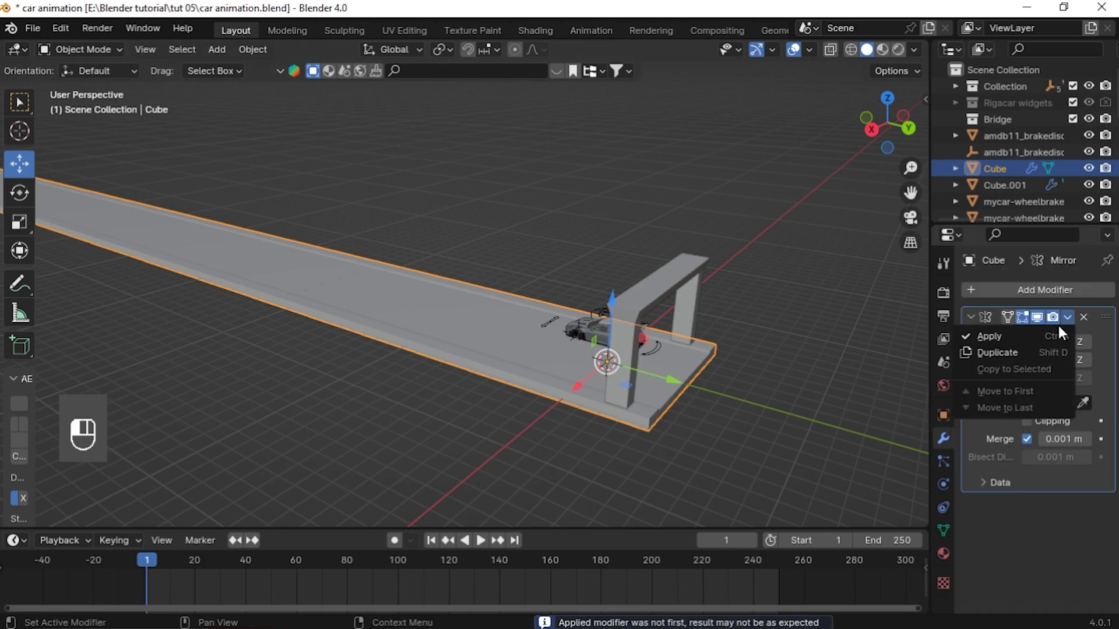
click(997, 337)
Save the file and apply the Mirror modifier on the pillar arch Cube.001
middle_drag(758, 327, 704, 271)
key(ctrl+s)
click(680, 305)
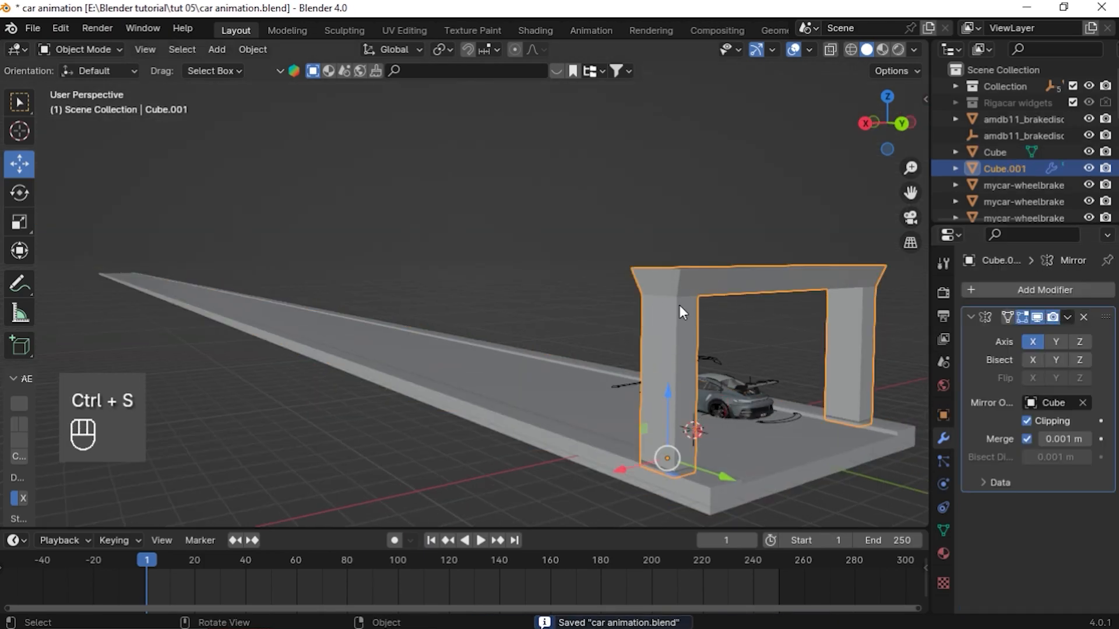
click(1068, 318)
click(1016, 335)
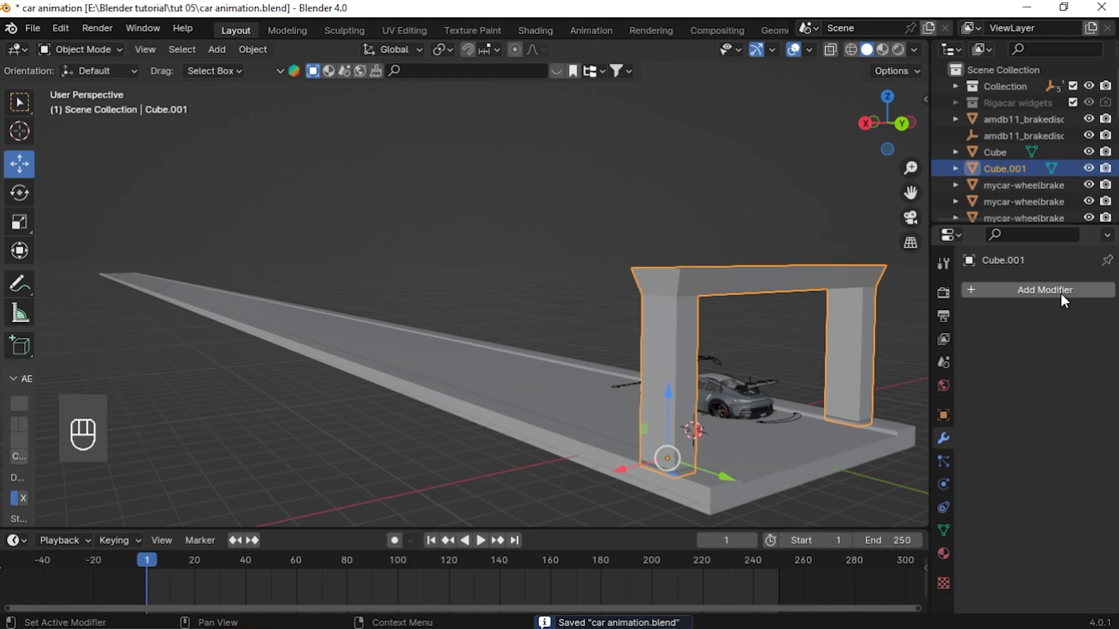
Add an Array modifier to the pillar arch with relative offset 0 in X and -8 in Y
click(1049, 291)
click(979, 297)
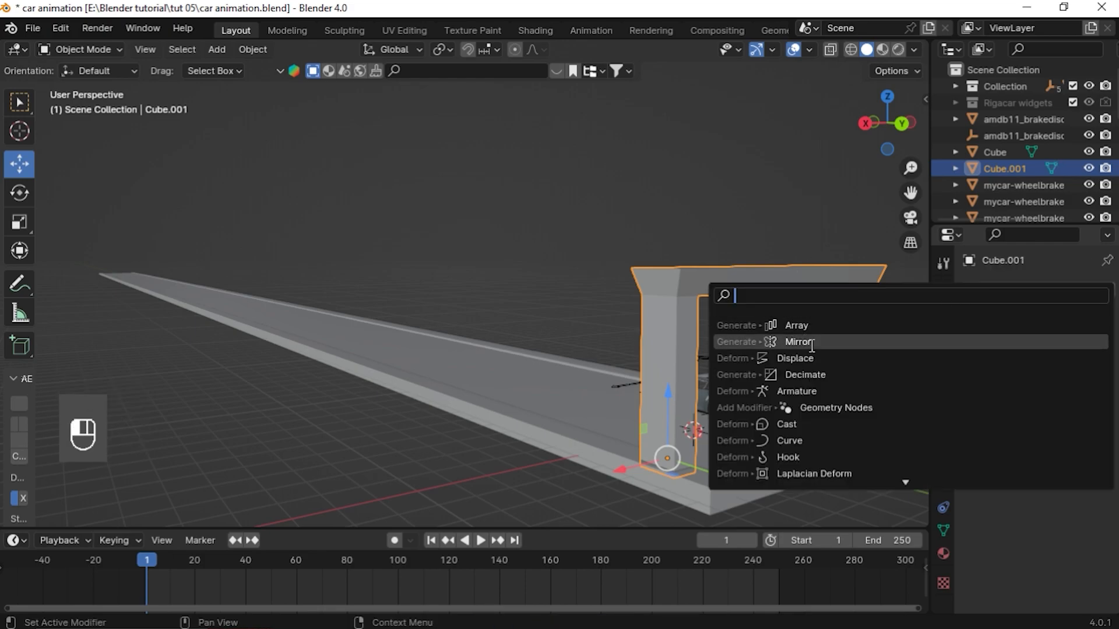
click(800, 325)
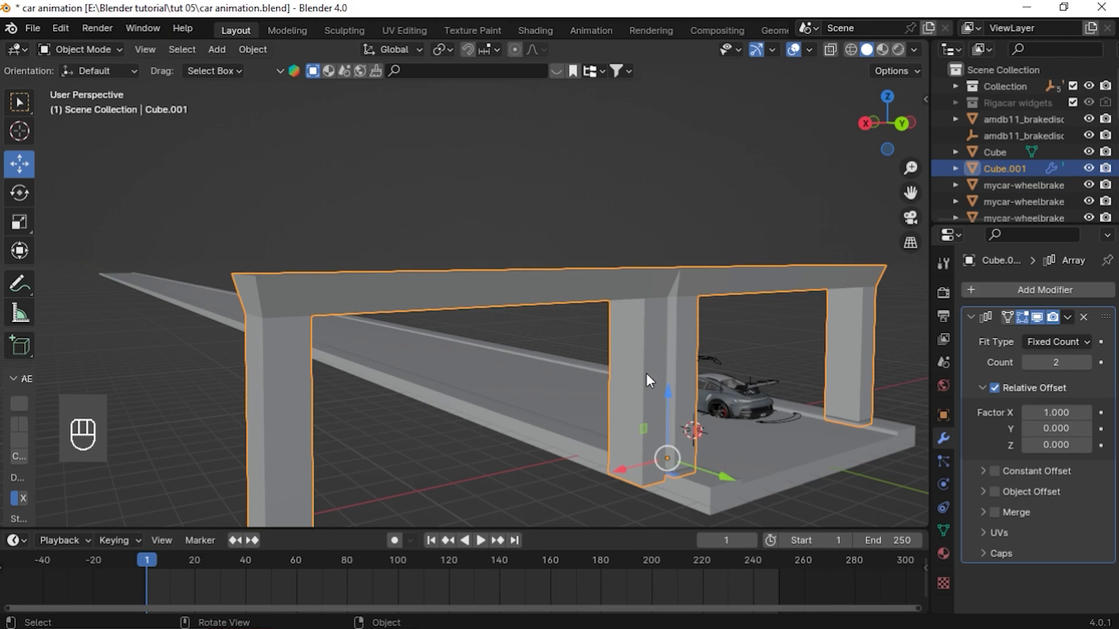
click(1056, 413)
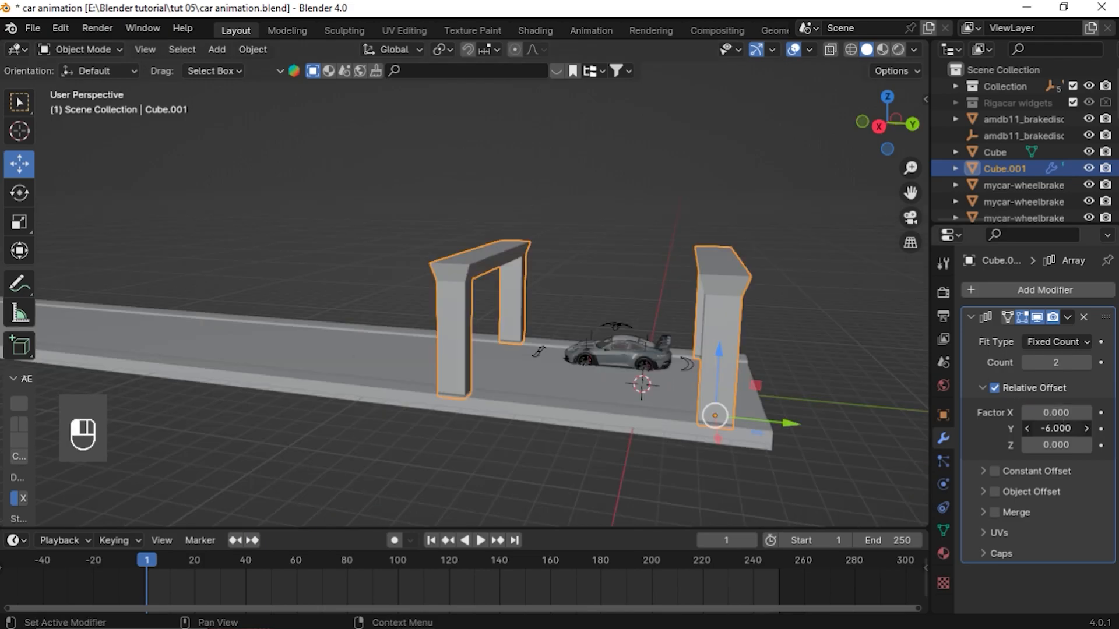
click(1061, 427)
text(-8)
key(Return)
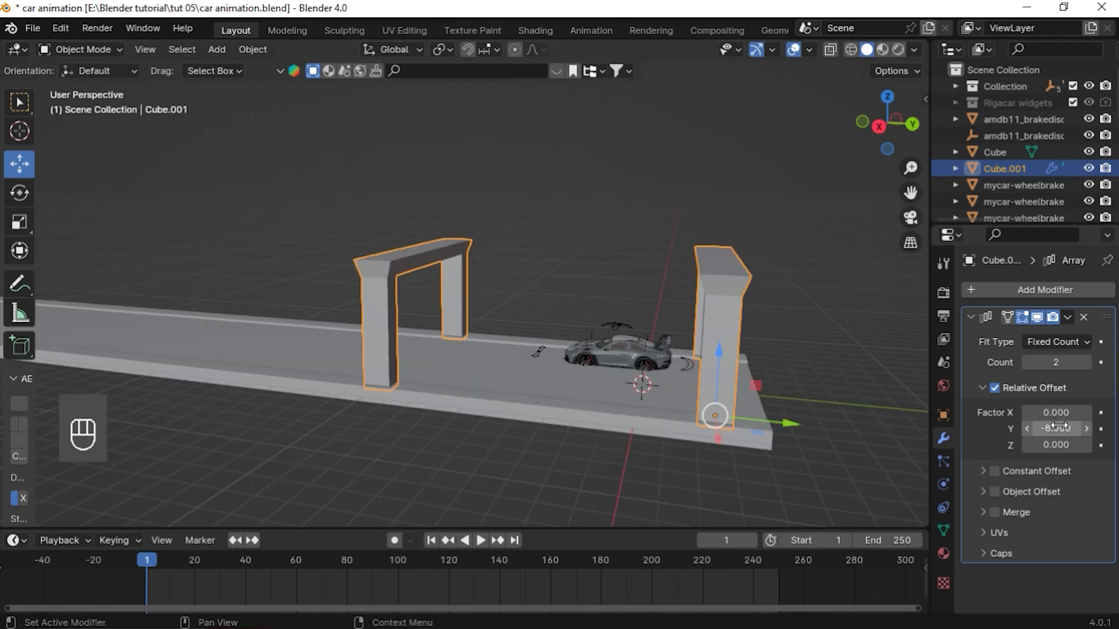
Set the pillar arch Array's count to 18
scroll(504, 309, down, 3)
click(1056, 363)
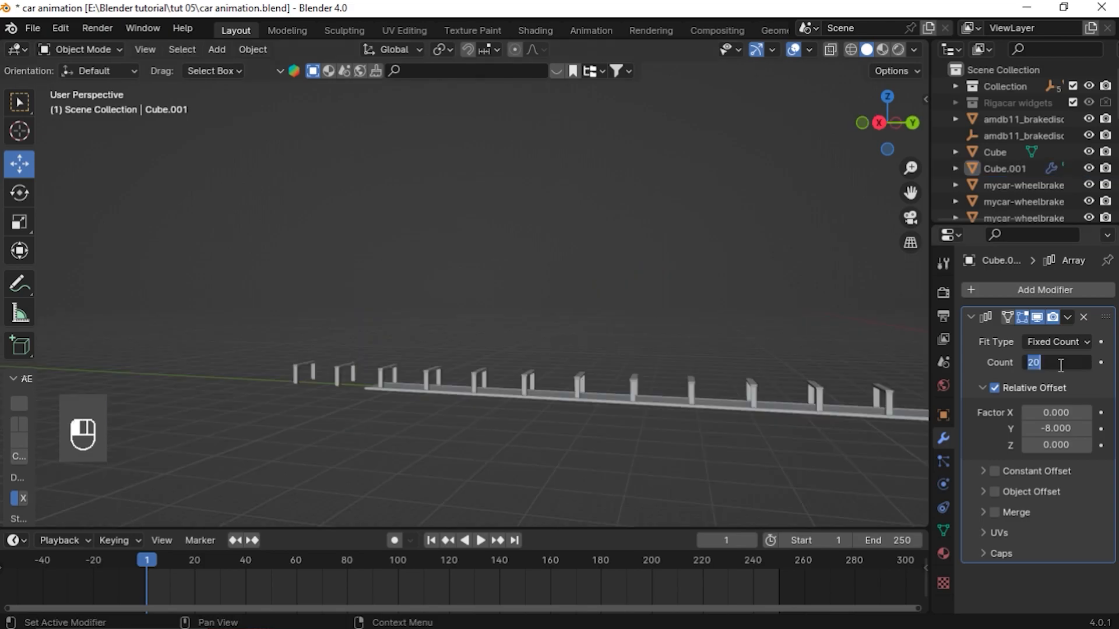
text(18)
key(Return)
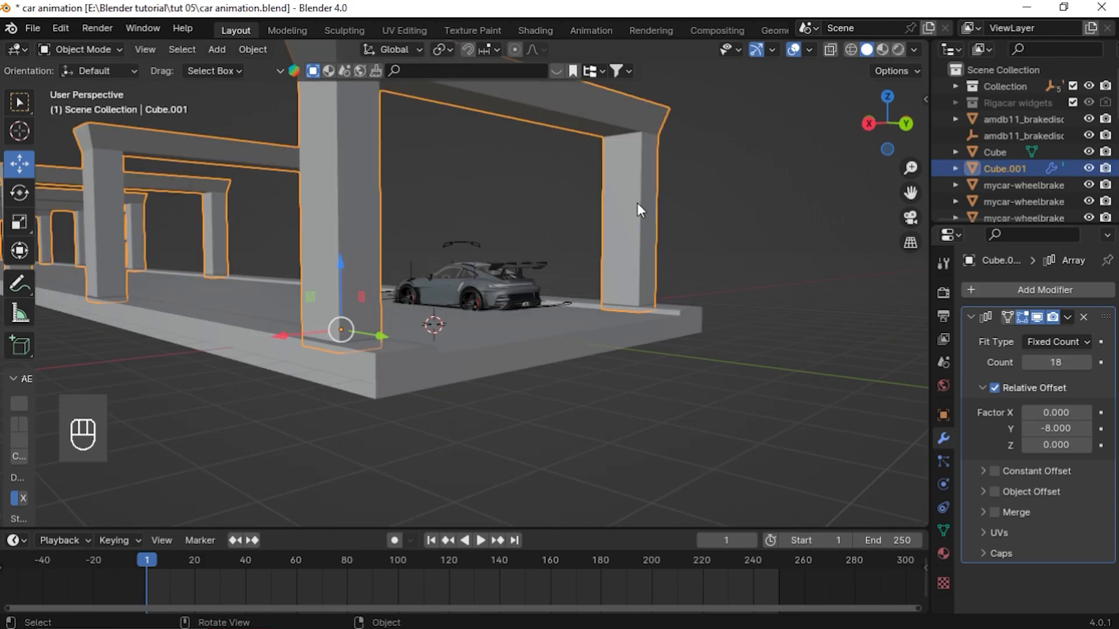
Duplicate the slab and move the copy up along Z about 5.4 m to form a roof
middle_drag(637, 203, 343, 316)
click(475, 307)
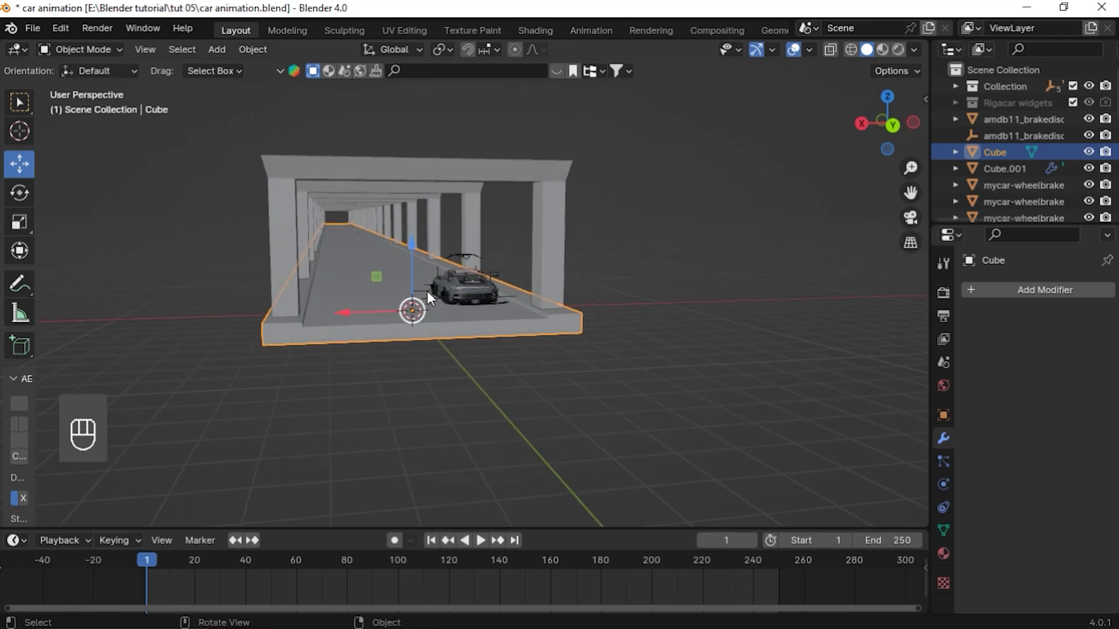
key(shift+d)
key(z)
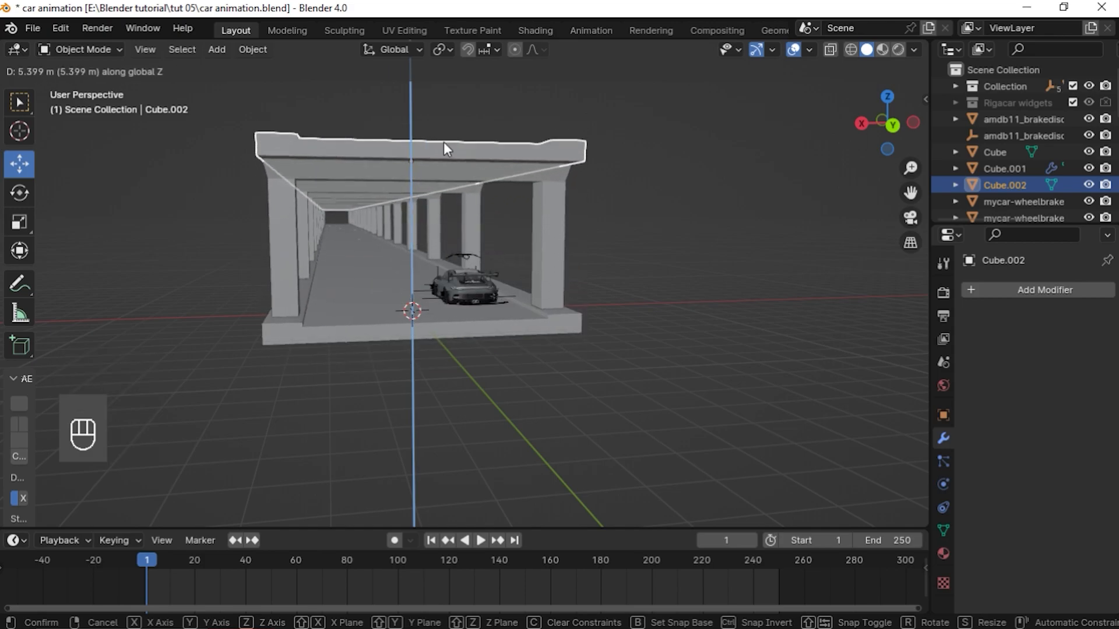
click(443, 144)
middle_drag(458, 225, 534, 245)
scroll(558, 247, up, 2)
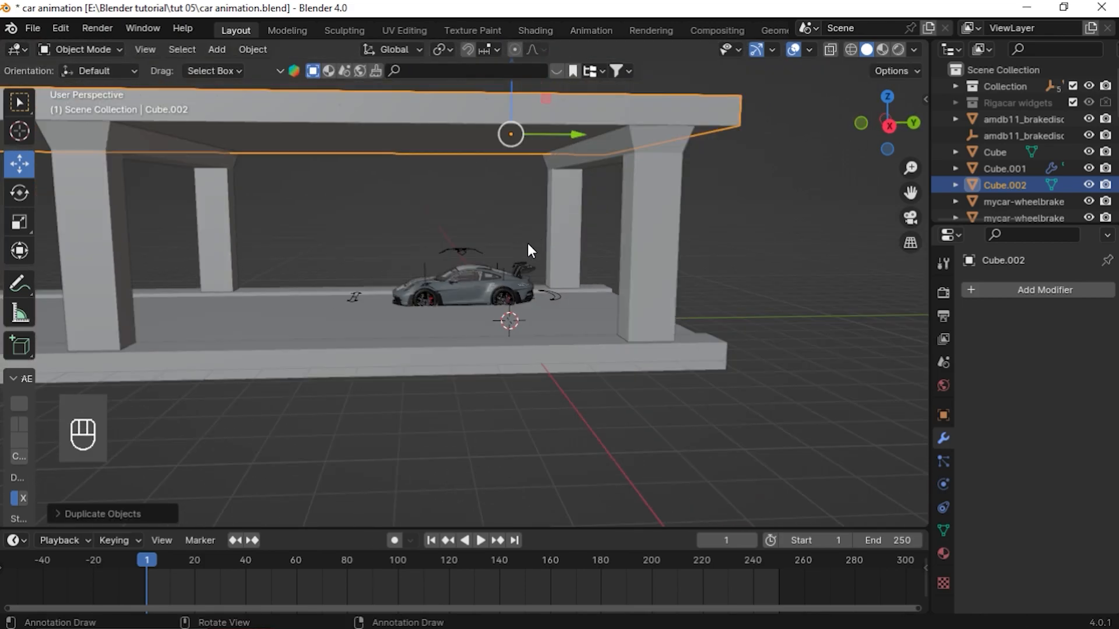
drag(511, 85, 513, 67)
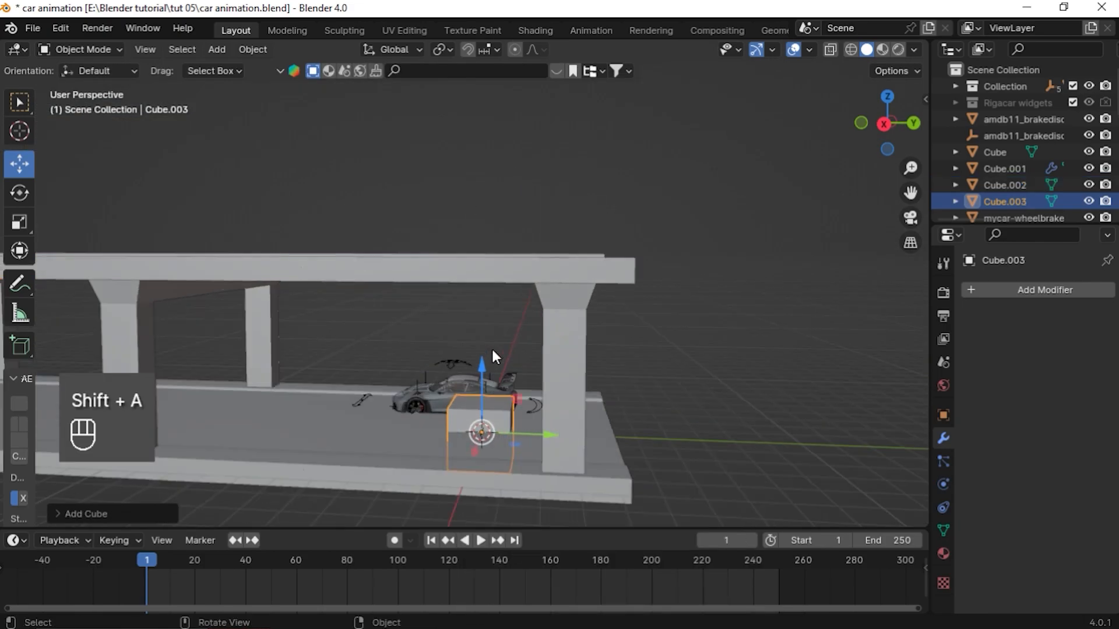
Add a cube, move it under the roof and scale it into a flat ceiling panel between the arches
key(g)
key(z)
key(y)
drag(441, 326, 407, 326)
middle_drag(460, 351, 465, 373)
key(s)
key(z)
click(394, 289)
key(s)
key(y)
click(425, 320)
drag(401, 272, 414, 196)
key(s)
key(y)
right_click(491, 299)
middle_drag(491, 299, 618, 313)
key(s)
key(x)
click(674, 279)
In Edit Mode, select the panel's lower face and scale it down to about 0.66 to taper it
key(Tab)
drag(913, 193, 970, 236)
middle_drag(326, 285, 307, 264)
key(1)
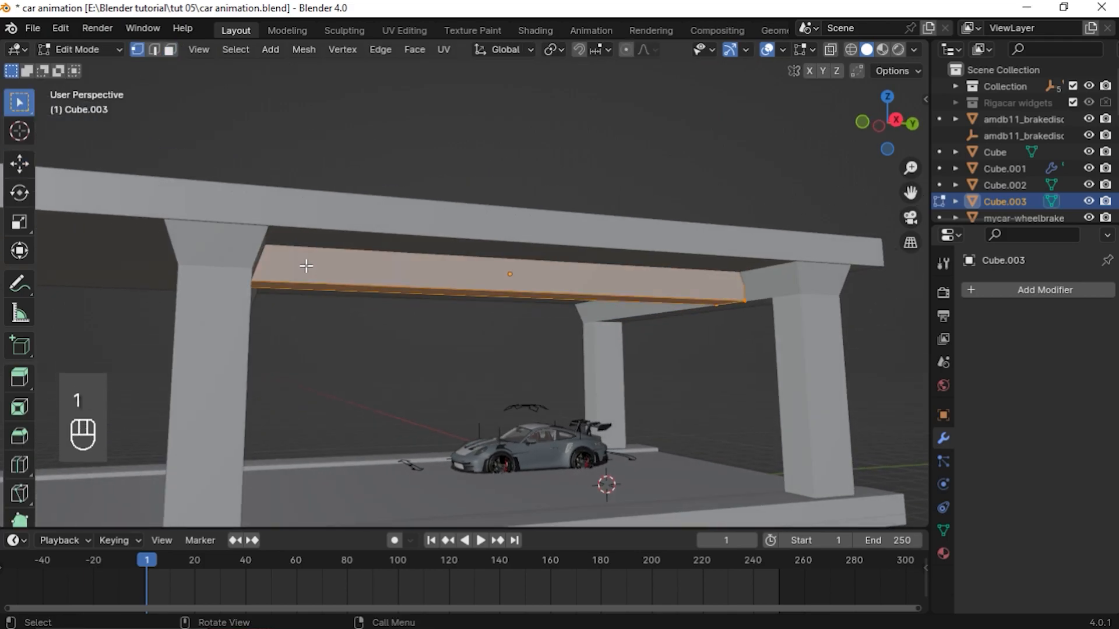
key(3)
middle_drag(379, 283, 367, 256)
click(399, 229)
key(s)
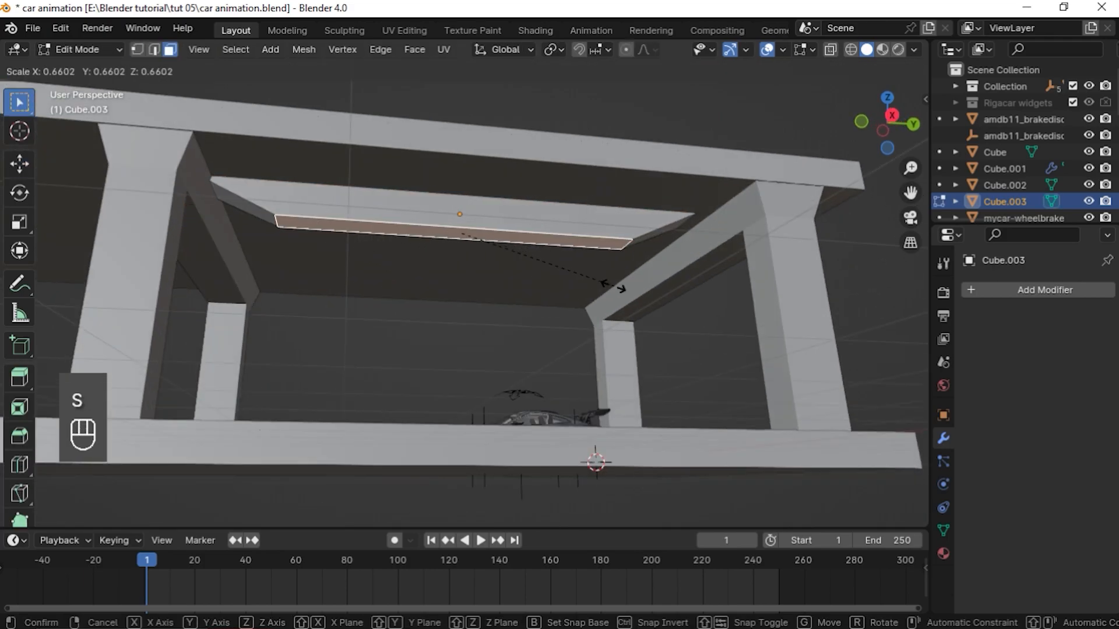
click(617, 287)
key(s)
click(564, 257)
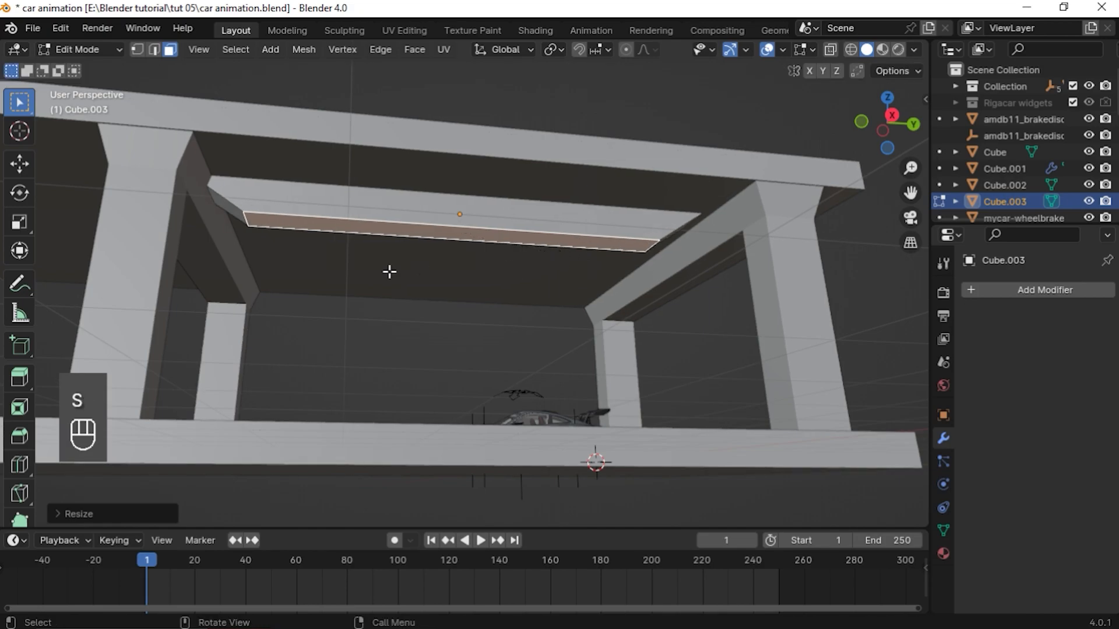
middle_drag(427, 274, 409, 293)
key(Tab)
Move the panel about 0.75 m along X and add an Array modifier with an X offset factor of -5
drag(473, 277, 488, 277)
middle_drag(489, 277, 558, 314)
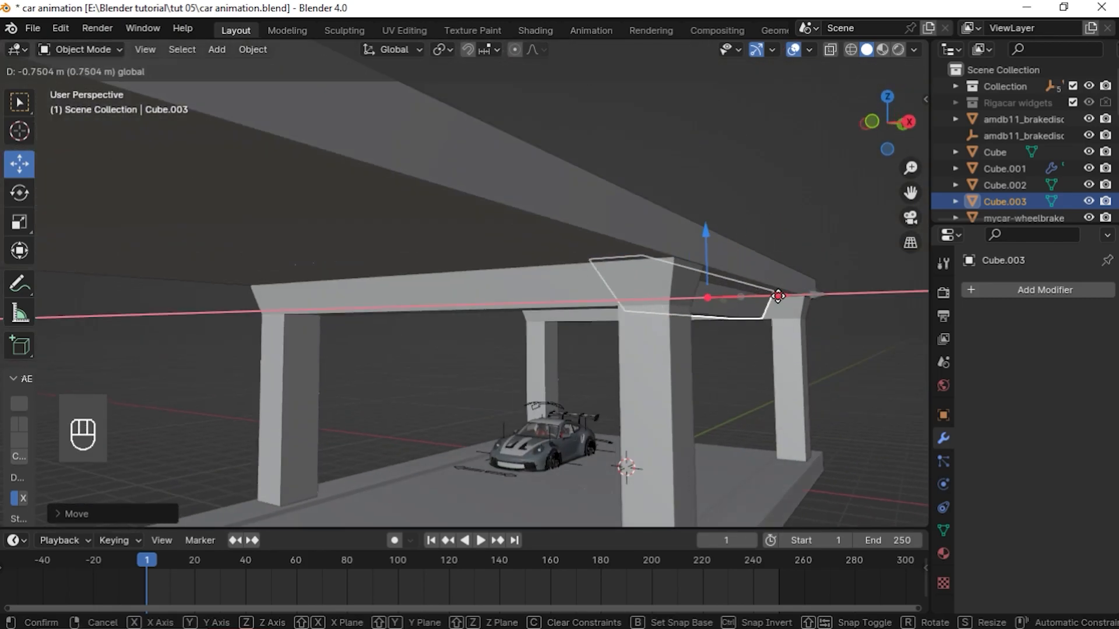
click(1045, 290)
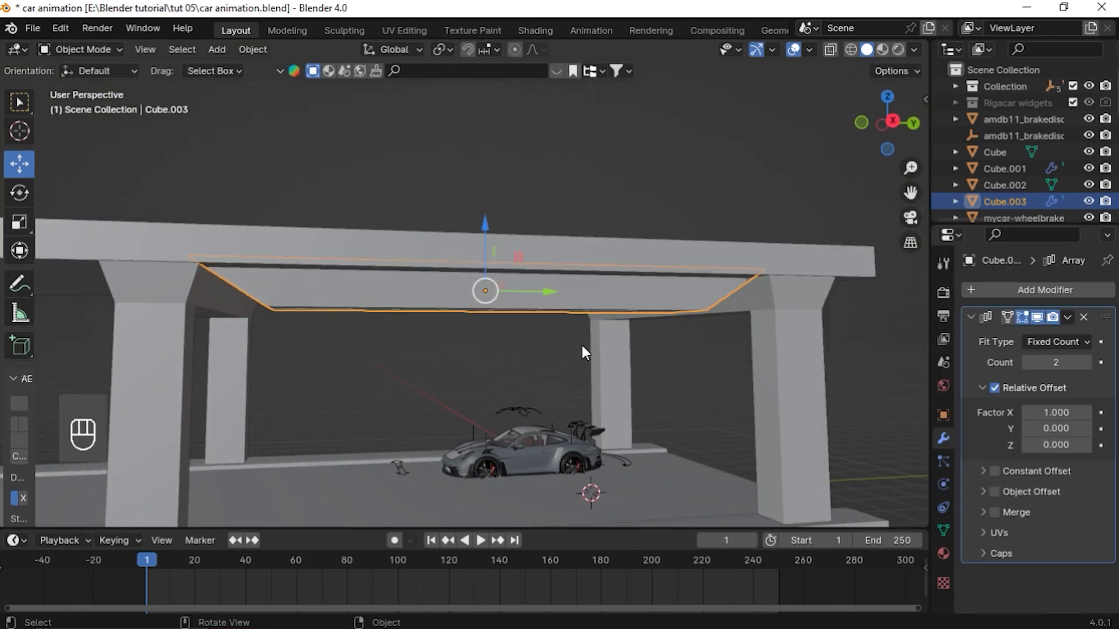
middle_drag(583, 349, 665, 349)
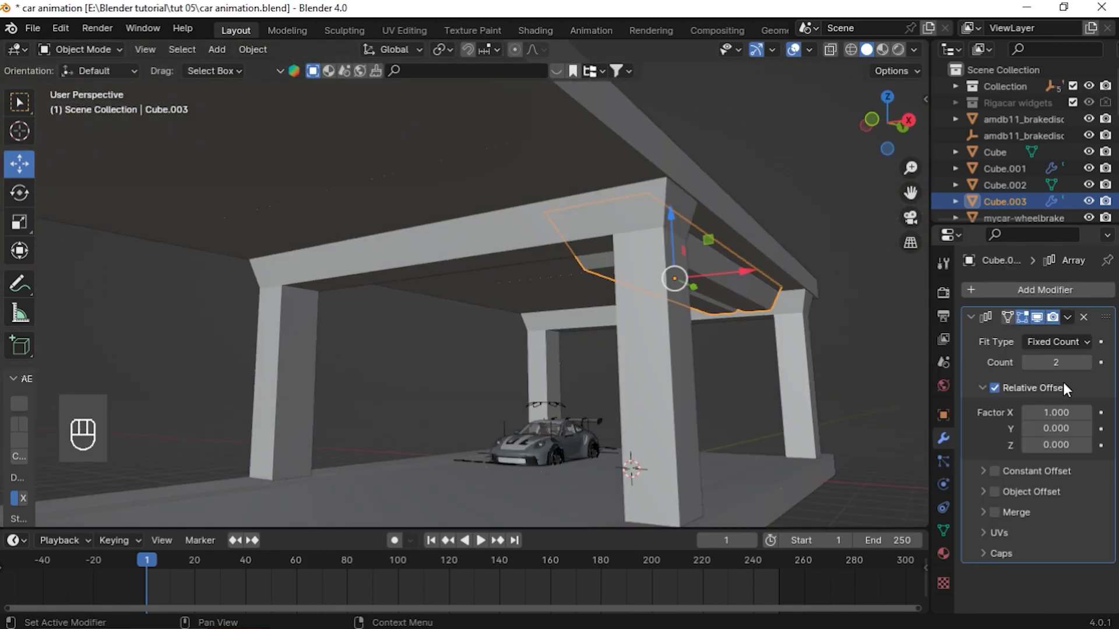
drag(1056, 412, 1012, 413)
middle_drag(591, 406, 644, 408)
drag(1043, 413, 1040, 413)
mouse_move(615, 370)
middle_down()
mouse_move(646, 346)
mouse_move(631, 360)
middle_up()
drag(764, 289, 750, 292)
middle_drag(722, 327, 445, 307)
Raise the panel mesh along Z in Edit Mode and apply its Array modifier
key(Tab)
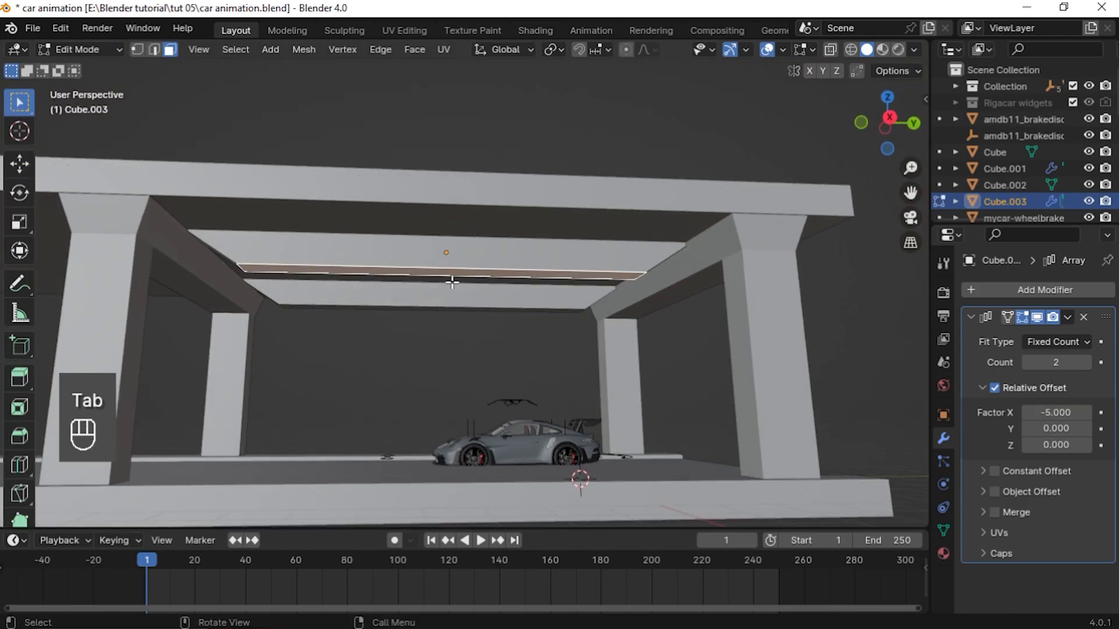
key(g)
key(z)
click(462, 265)
middle_drag(373, 320, 562, 358)
key(Tab)
middle_drag(559, 300, 570, 311)
click(1068, 320)
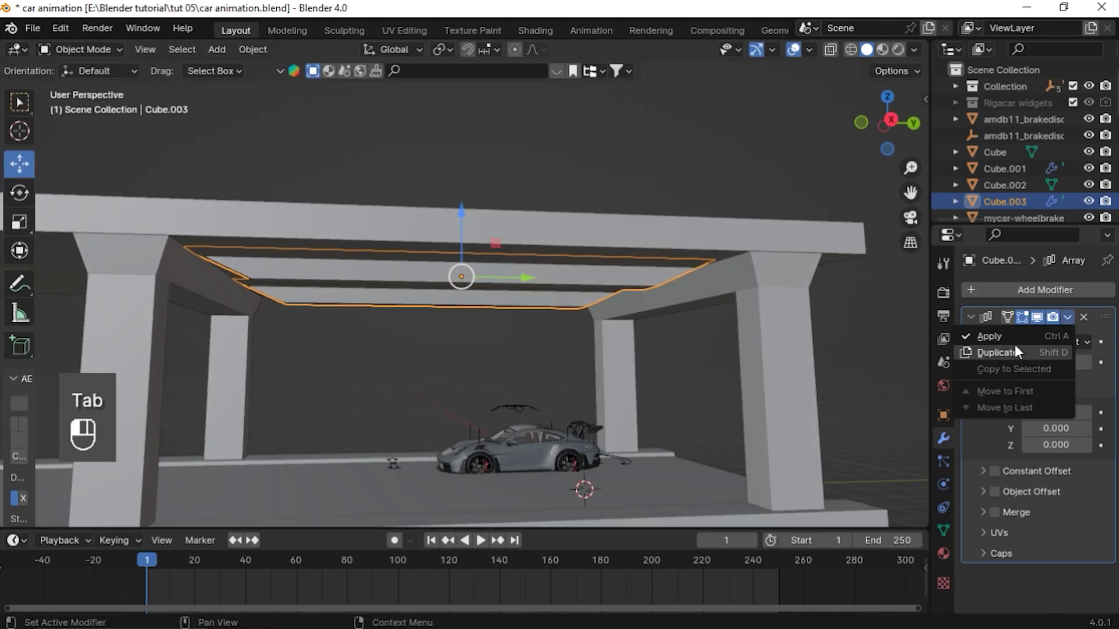
click(1026, 339)
Add another Array modifier to the panels with relative offset 0 in X and -1 in Y
click(1020, 291)
click(968, 294)
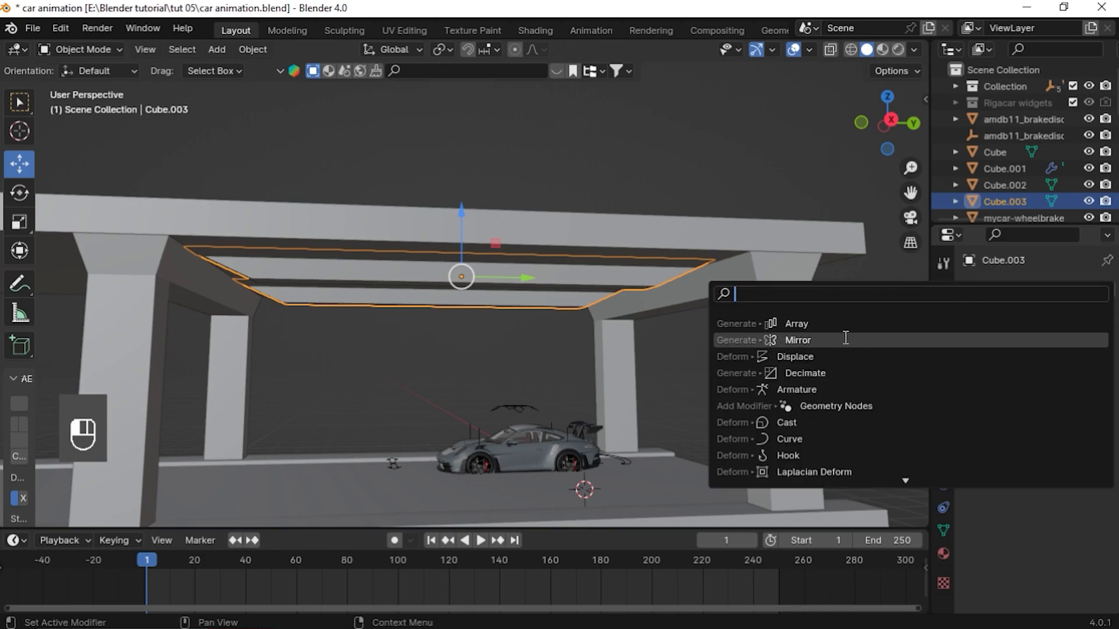
click(803, 324)
middle_drag(728, 314, 661, 292)
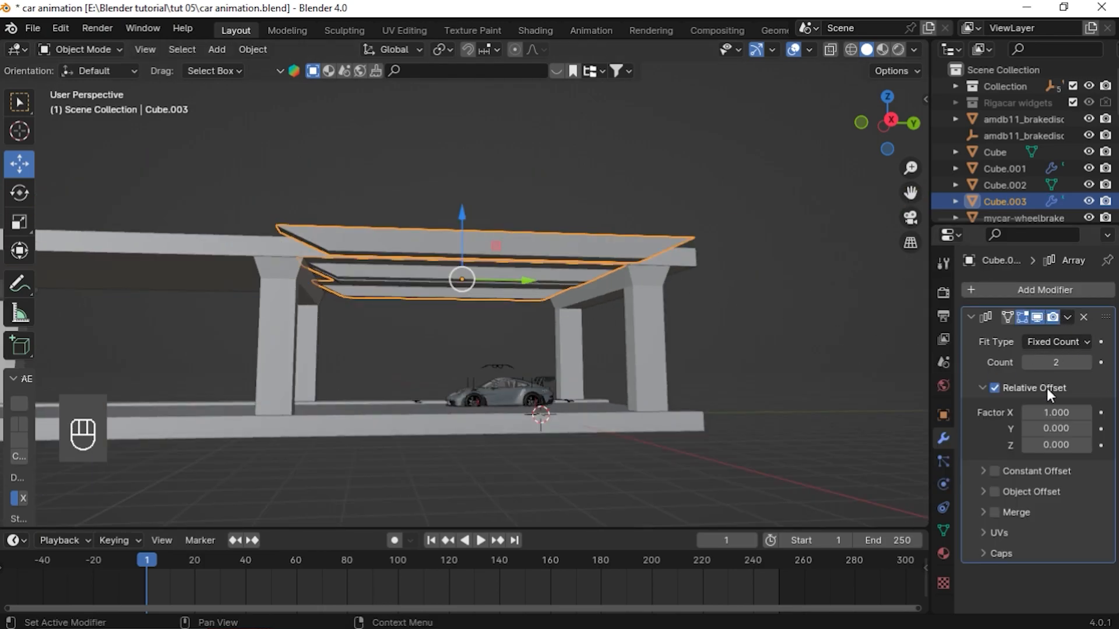
click(1050, 413)
key(Return)
click(1057, 429)
text(-1)
key(Return)
Set the panel Array's count to 15 and apply the modifier
scroll(244, 191, down, 3)
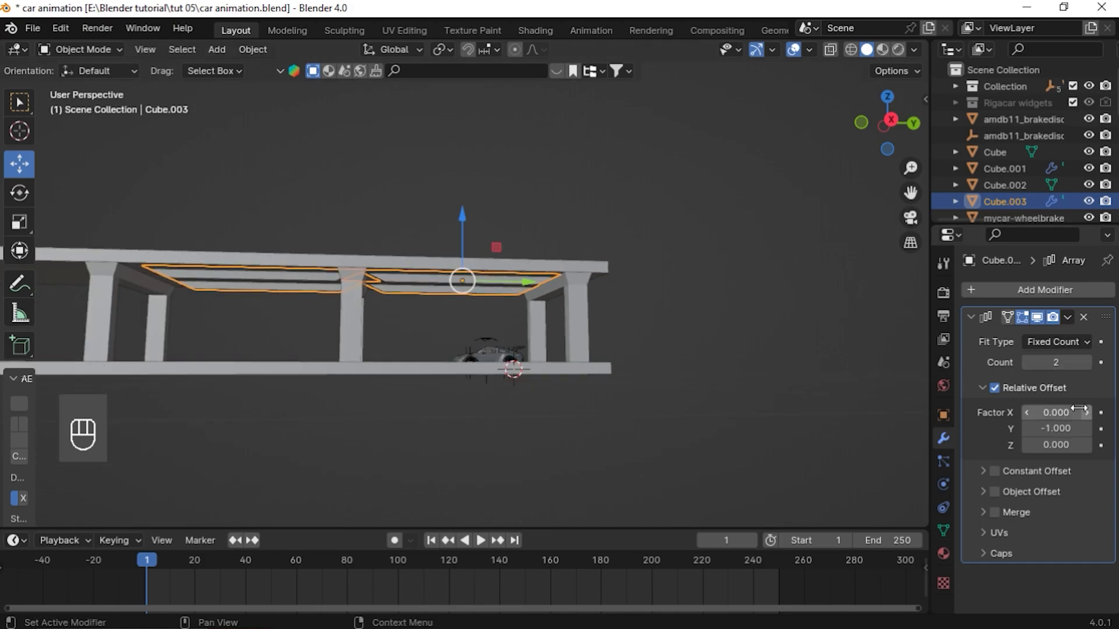
click(1060, 362)
text(15)
key(Return)
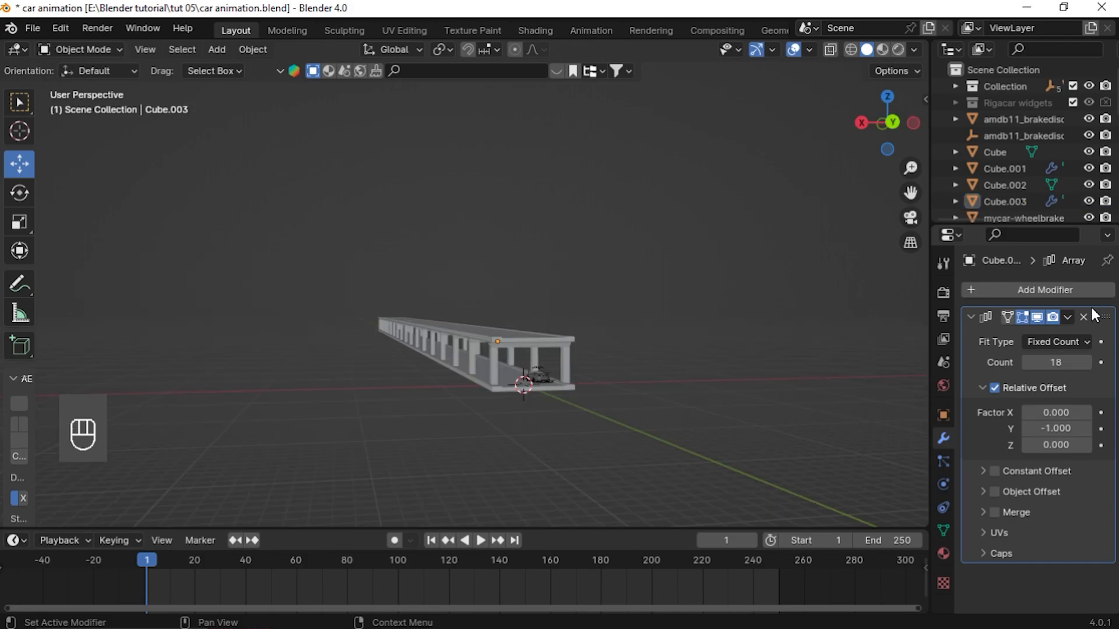
click(1068, 317)
click(1021, 341)
Add a cylinder to the scene
scroll(572, 422, up, 4)
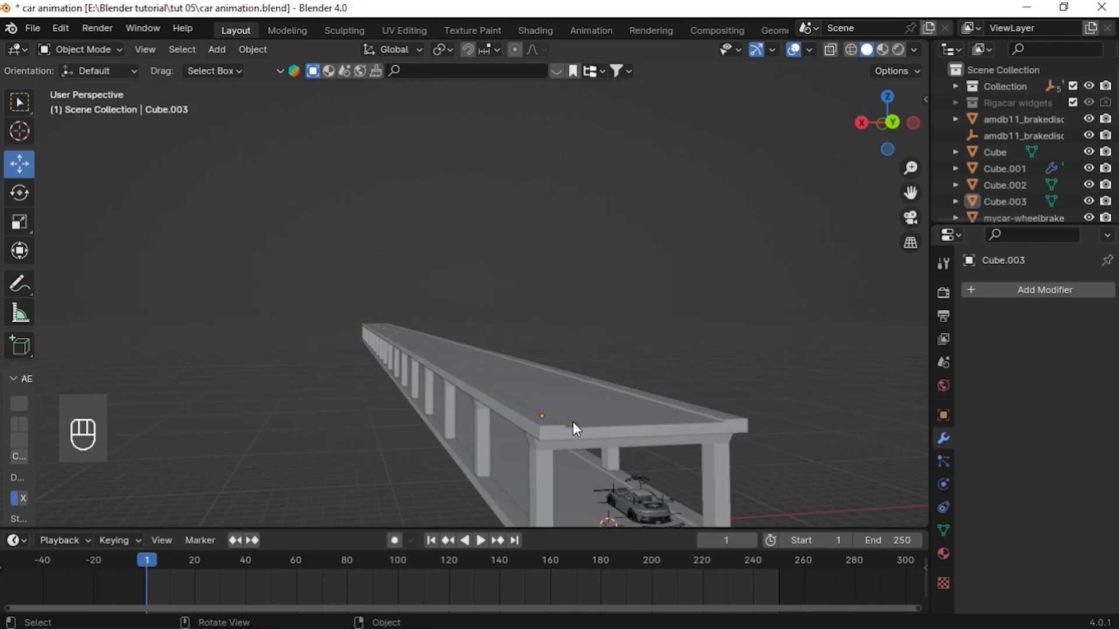
mouse_move(573, 422)
middle_down()
mouse_move(546, 405)
mouse_move(553, 416)
middle_up()
scroll(555, 414, down, 5)
scroll(524, 379, up, 8)
click(370, 294)
scroll(373, 296, down, 5)
middle_drag(588, 326, 632, 319)
key(shift+a)
click(618, 417)
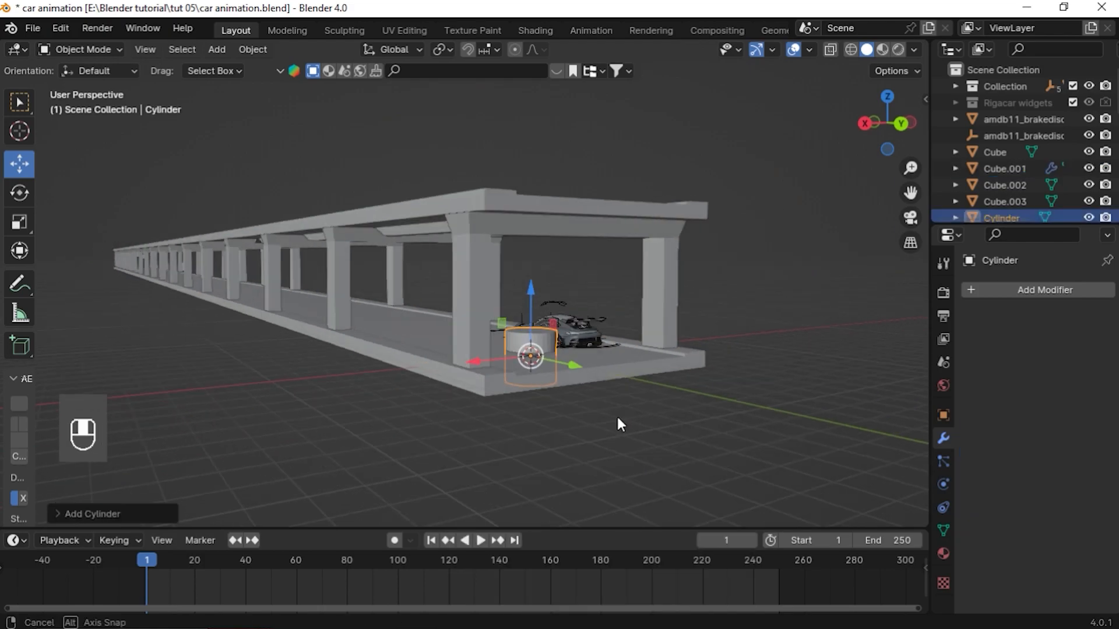
Scale the cylinder thin and long along Z and rotate it 90°
key(s)
key(s)
key(z)
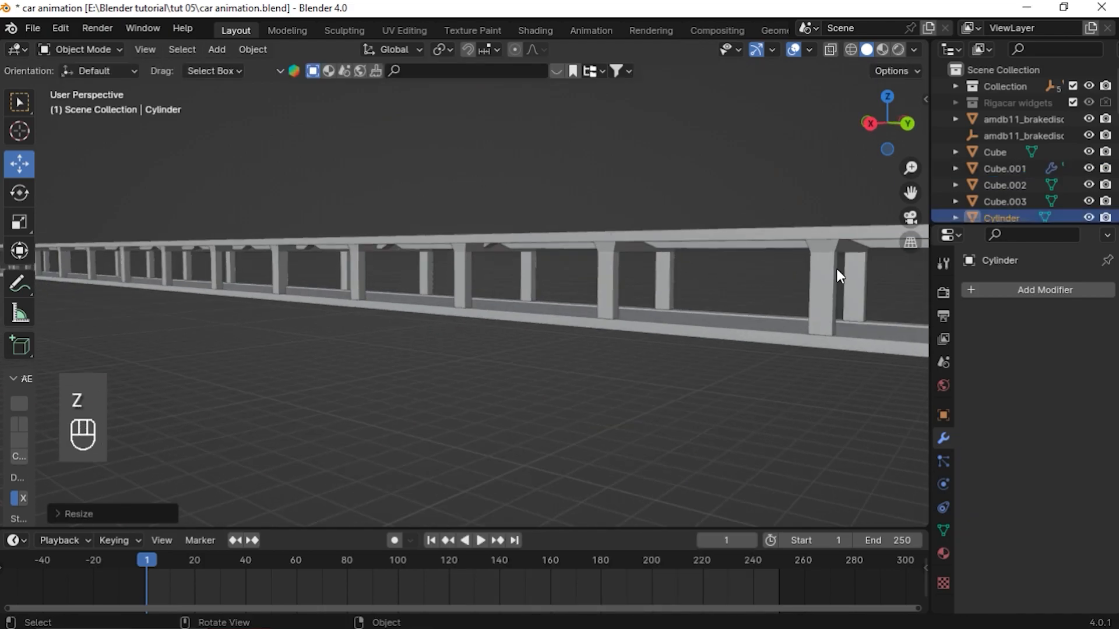
key(KP_Decimal)
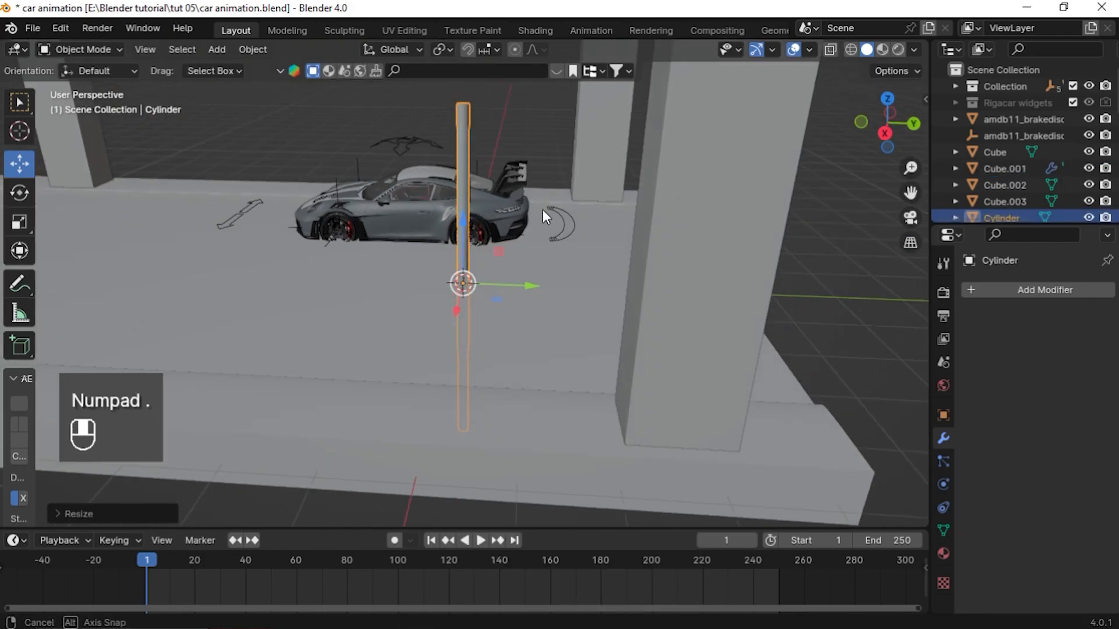
scroll(543, 209, down, 3)
key(r)
key(KP_9)
key(KP_0)
key(KP_Enter)
middle_drag(457, 256, 571, 279)
Set the cylinder's rotation to 90° in X and 0° in Y
key(n)
click(919, 104)
drag(819, 203, 817, 235)
text(0)
key(Return)
double_click(829, 202)
text(90)
key(Return)
Move the cylinder beside the road and stretch it to about 12.5 m long as a railing
middle_drag(291, 204, 326, 233)
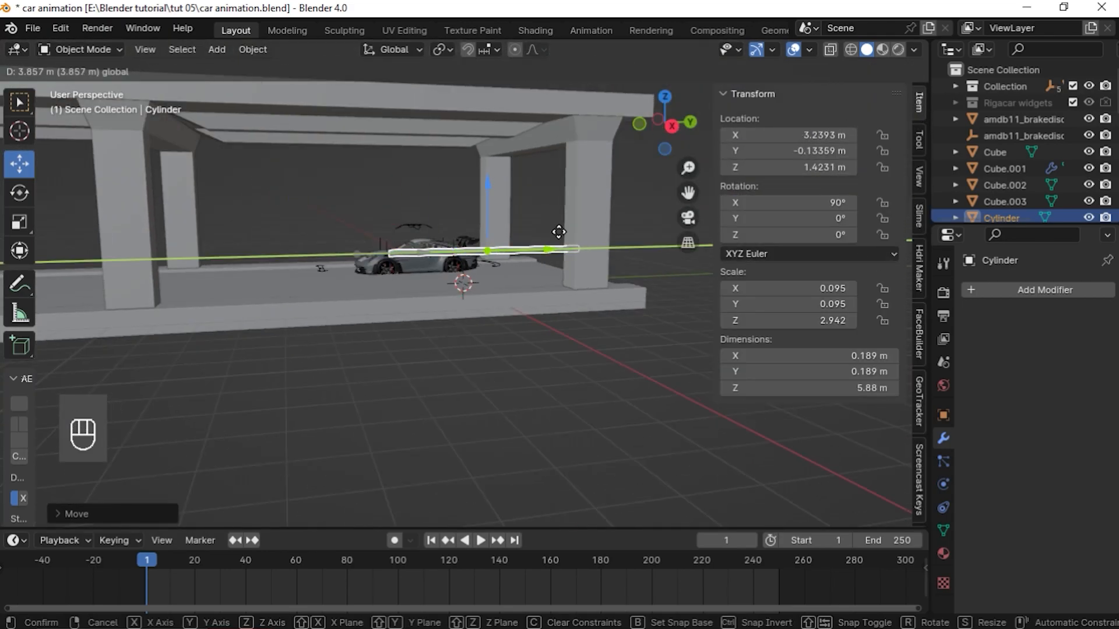
key(s)
key(y)
click(512, 263)
middle_drag(513, 263, 291, 262)
drag(298, 229, 265, 230)
middle_drag(280, 245, 519, 326)
Add an Array modifier to the cylinder rail
click(1038, 290)
click(1037, 294)
click(758, 327)
scroll(524, 309, up, 1)
middle_drag(337, 263, 331, 248)
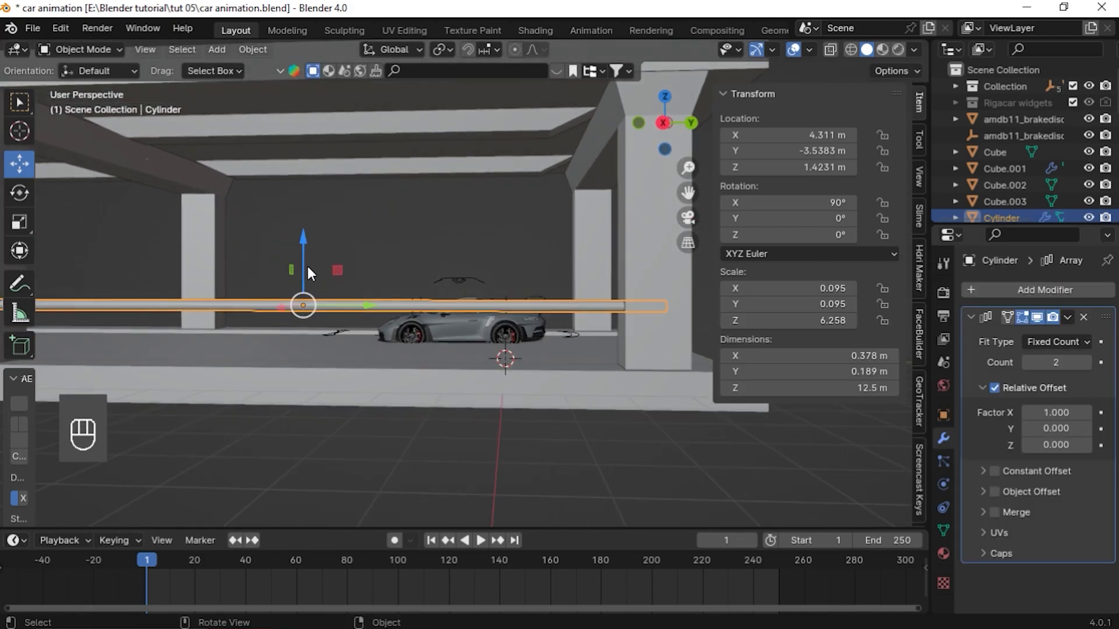
drag(307, 265, 307, 272)
middle_drag(466, 309, 554, 327)
Set the rail Array's relative offset to 0 in X and 1 in Z
double_click(1060, 413)
text(0)
key(Return)
double_click(1060, 442)
text(1)
key(Return)
Set the rail Array's count to 3 and Y offset factor to -2, and adjust its Z offset to stack the rails
middle_drag(467, 382, 376, 390)
drag(1057, 448, 1037, 430)
drag(1058, 365, 1068, 364)
middle_drag(461, 353, 509, 336)
drag(1058, 430, 1045, 430)
middle_drag(460, 350, 487, 373)
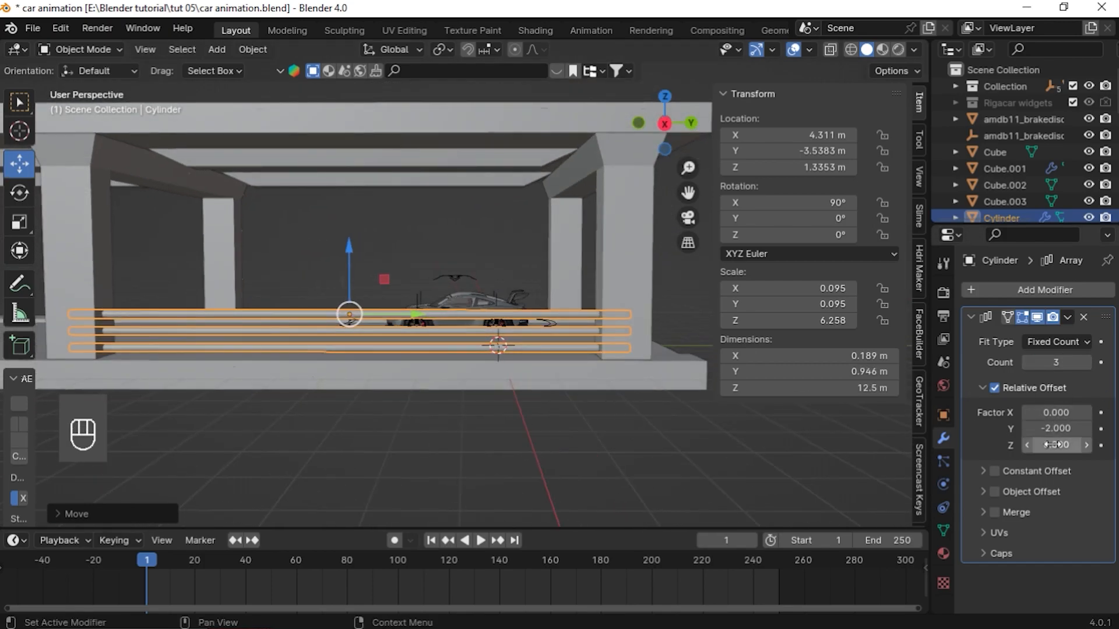
Apply the rail's stacking Array and add a second Array to the rail with relative X offset 0
key(ctrl+a)
click(1040, 290)
mouse_move(988, 343)
click(795, 342)
double_click(1051, 410)
text(0)
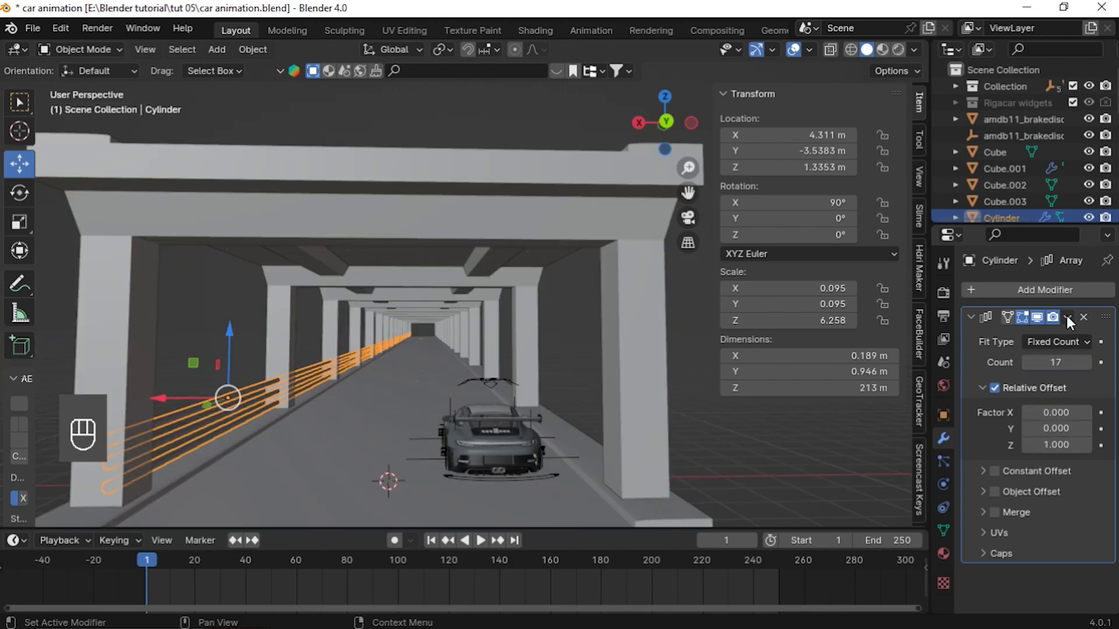
Apply the second Array so the rails run along the road, and add a Mirror modifier to the rail
click(1068, 316)
click(1009, 338)
click(1030, 290)
click(975, 303)
text(mirr)
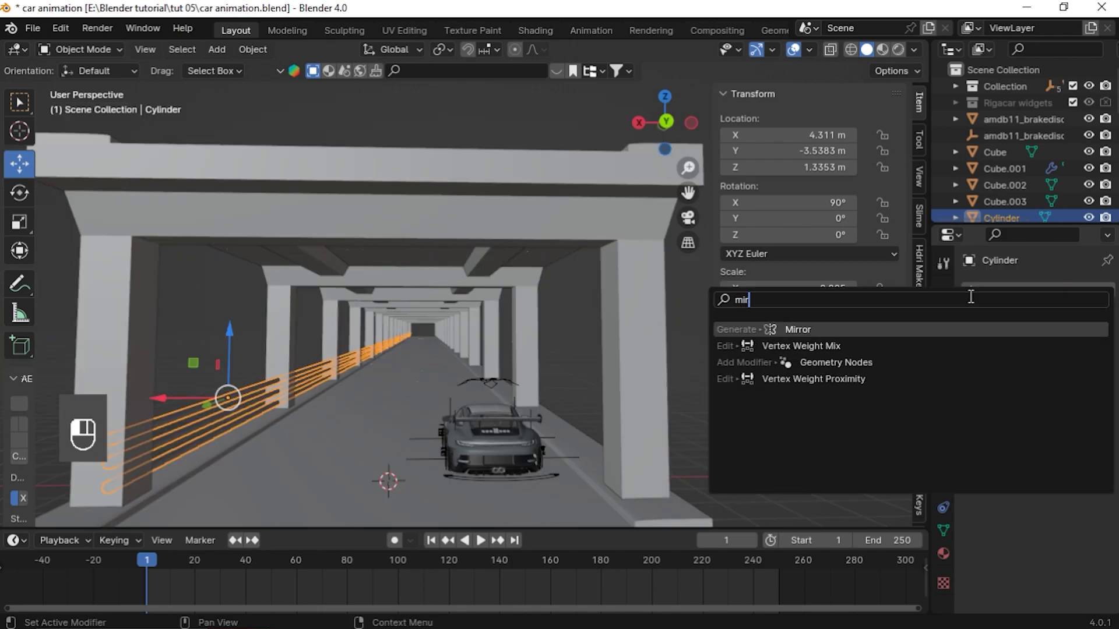
click(972, 333)
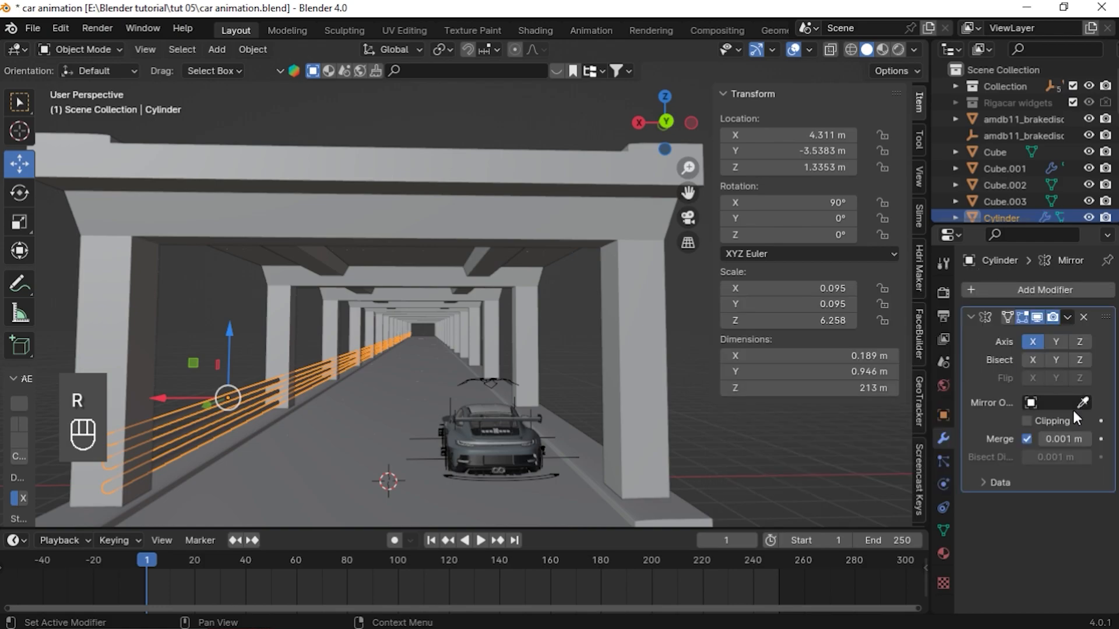
Set the Mirror object to Cube to copy the rails to the other side of the road, then apply the Mirror
click(1052, 403)
click(987, 477)
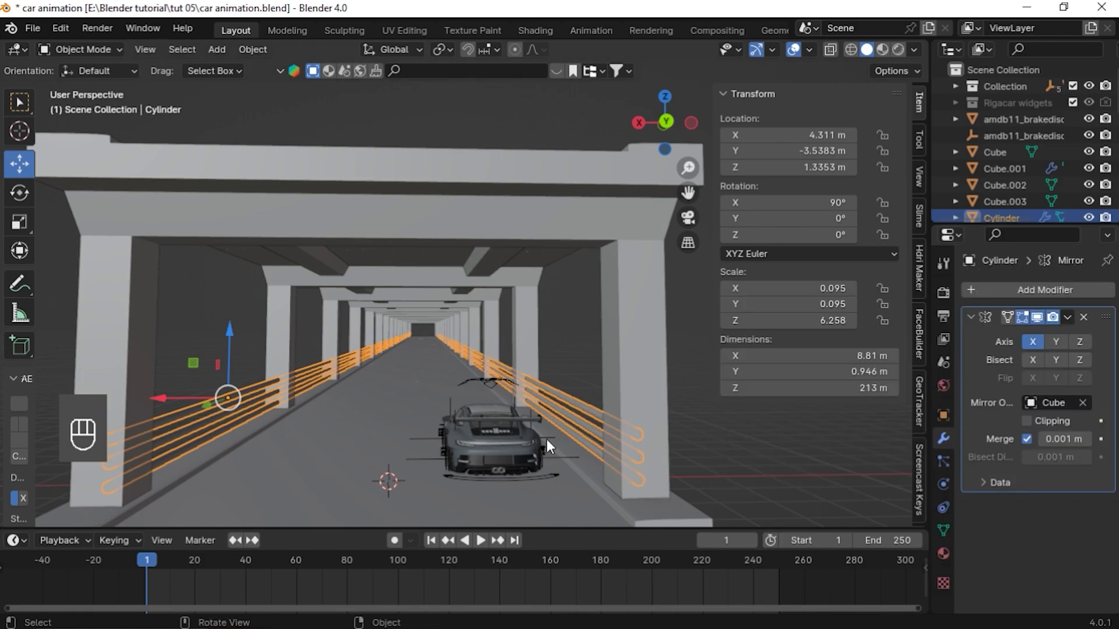
click(854, 432)
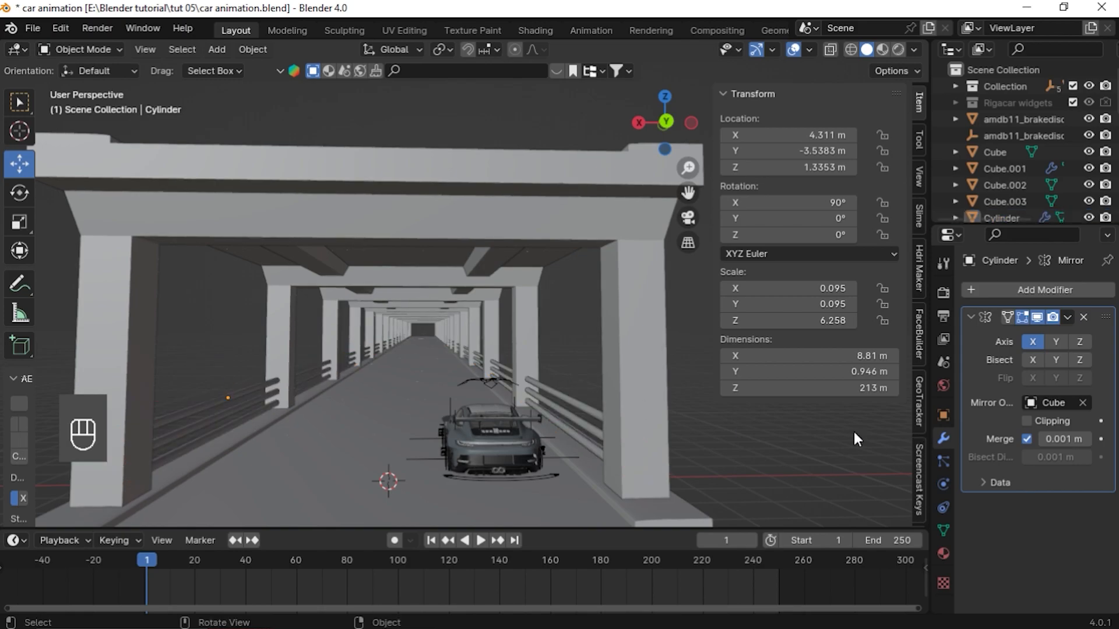
mouse_move(854, 432)
middle_down()
mouse_move(774, 488)
mouse_move(788, 495)
mouse_move(861, 427)
middle_up()
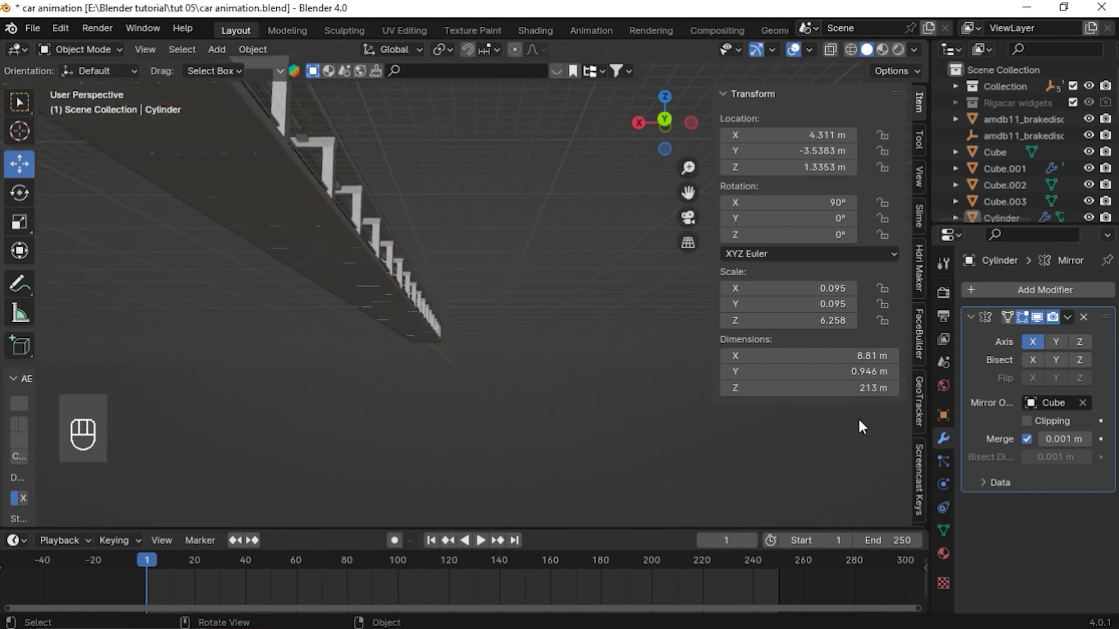
click(1066, 317)
click(1012, 334)
Save the blend file
middle_drag(641, 349, 391, 350)
key(ctrl+s)
scroll(390, 338, down, 5)
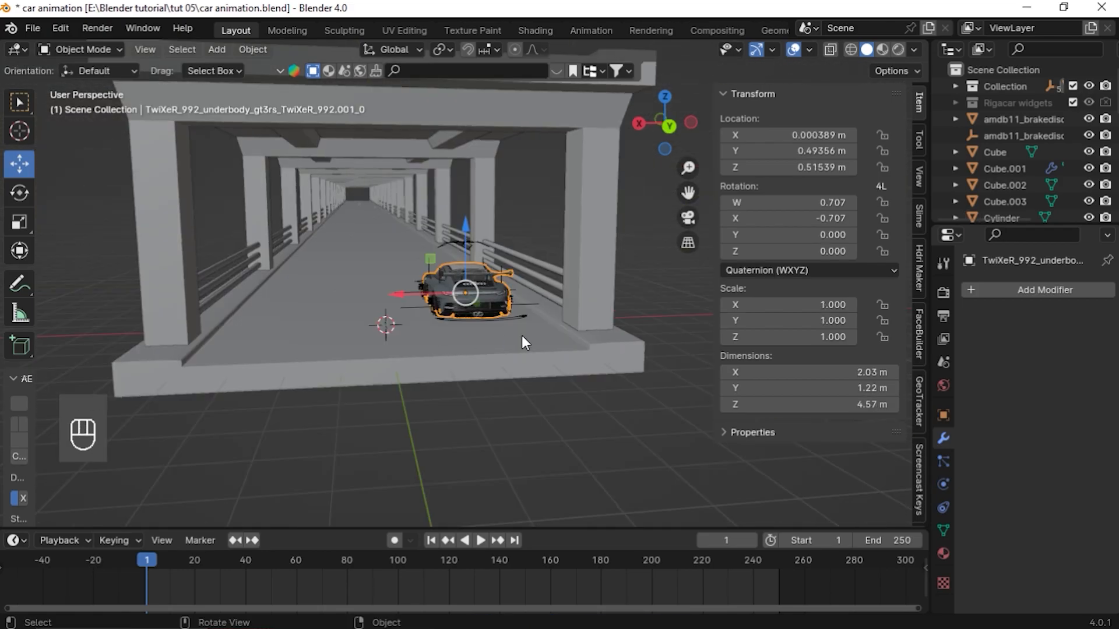
middle_drag(383, 337, 522, 271)
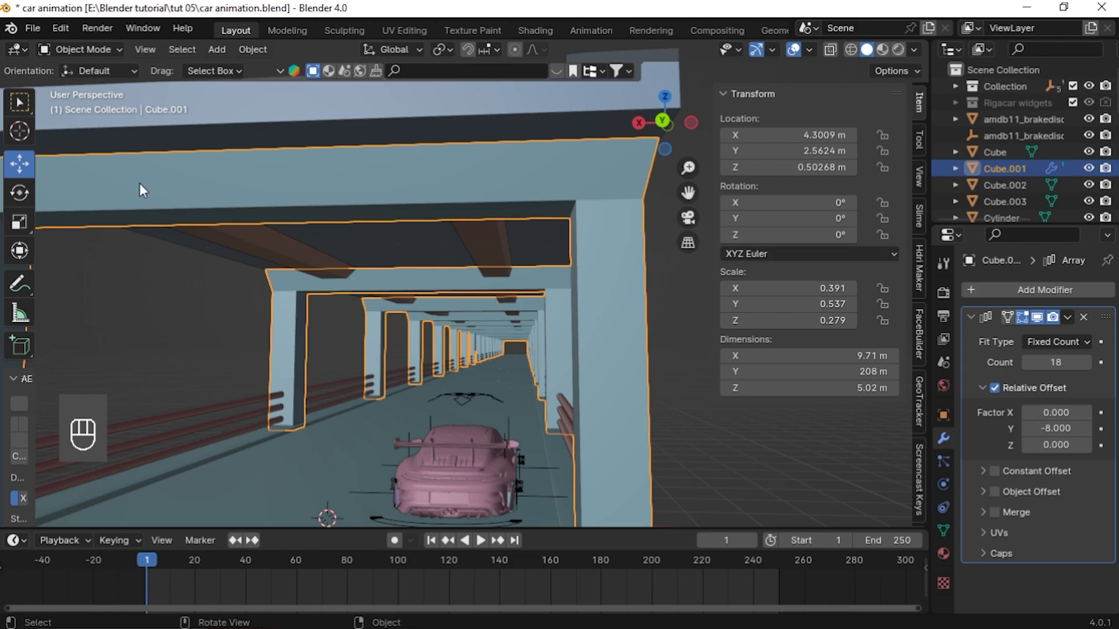
Inspect the pillar arches, rails and ceiling panels by toggling Edit Mode on each object
key(Tab)
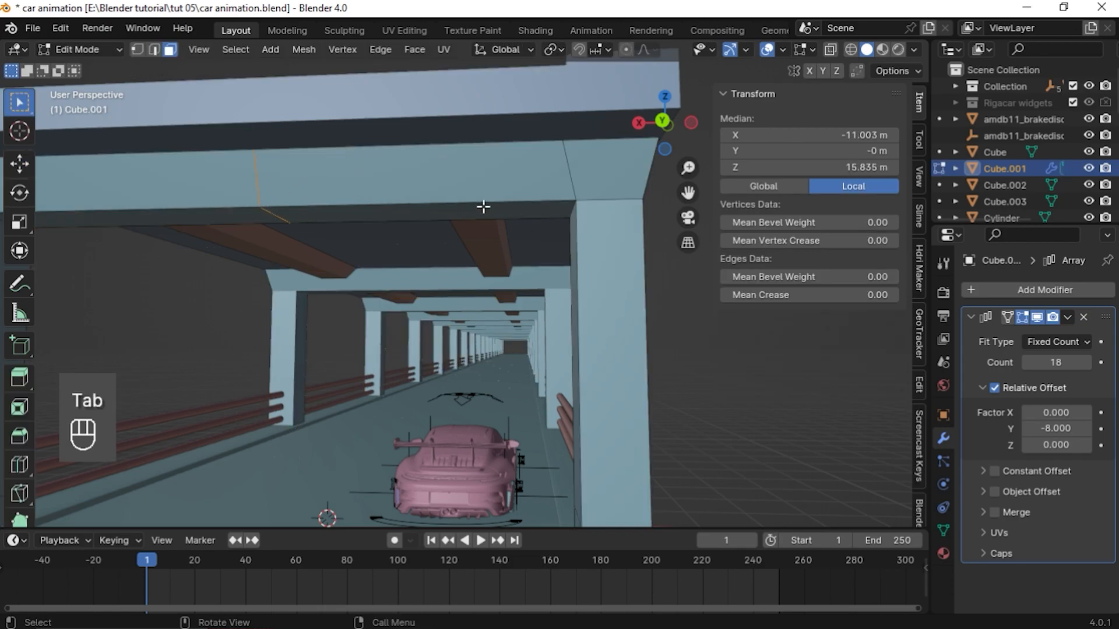
key(1)
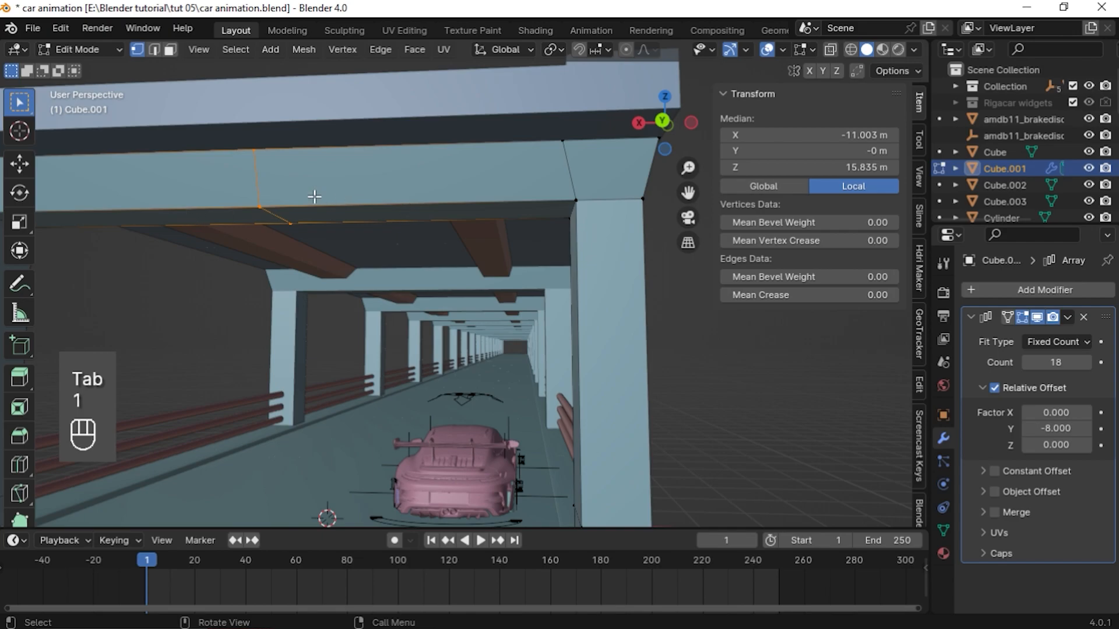
click(291, 266)
key(Tab)
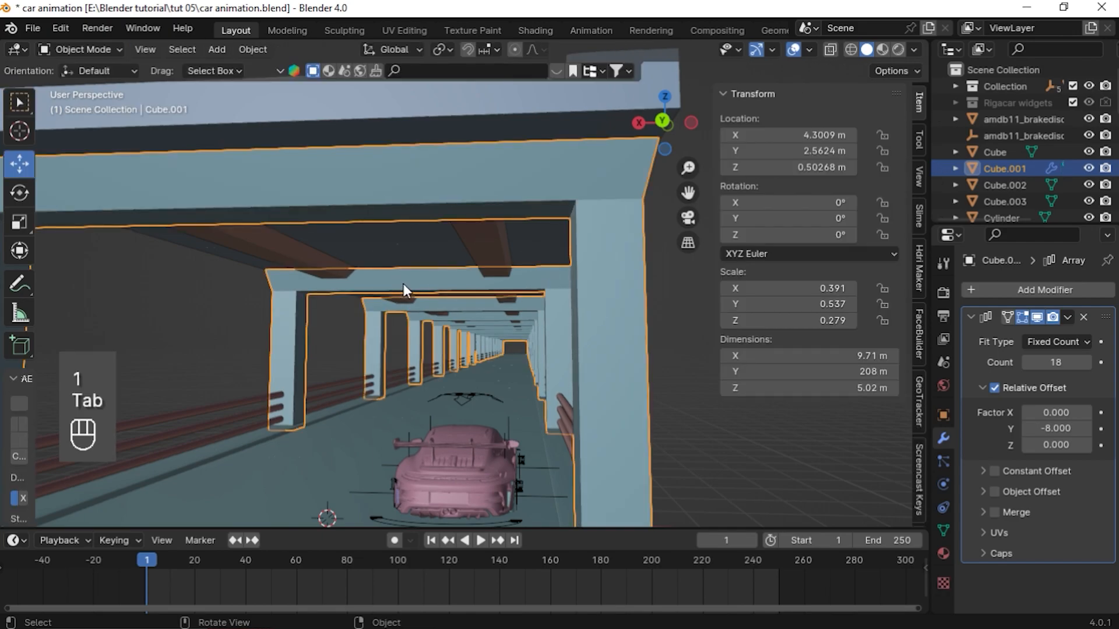
click(355, 412)
click(324, 399)
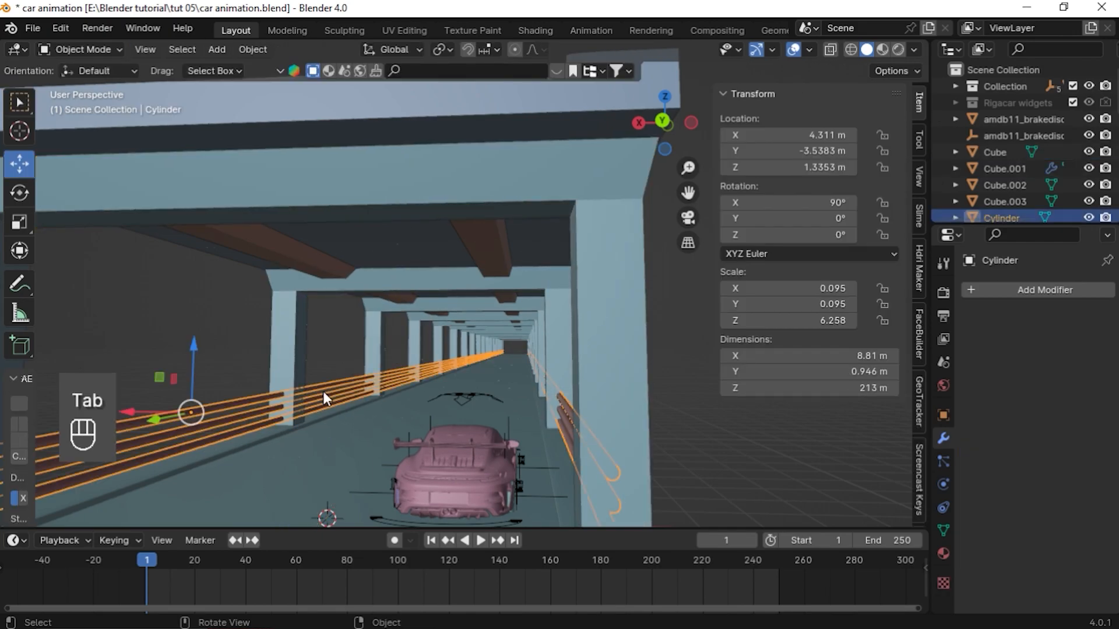
click(236, 252)
key(Tab)
middle_drag(300, 258, 350, 295)
key(Tab)
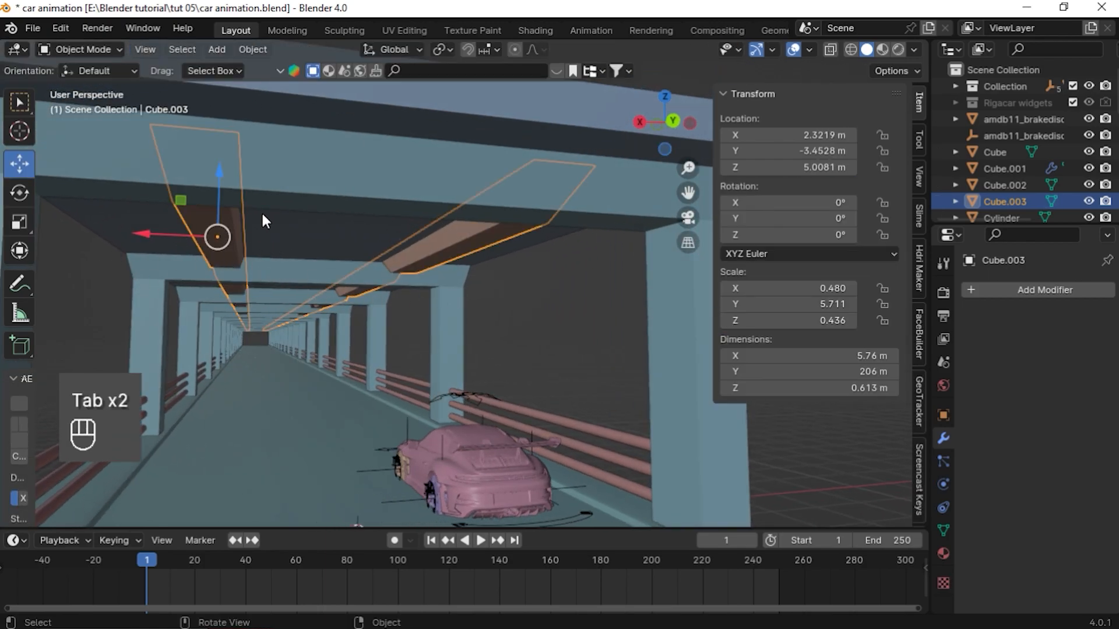
Examine the slab, car rig and pillar arches around the stage by selecting each
middle_drag(406, 284, 572, 343)
click(573, 342)
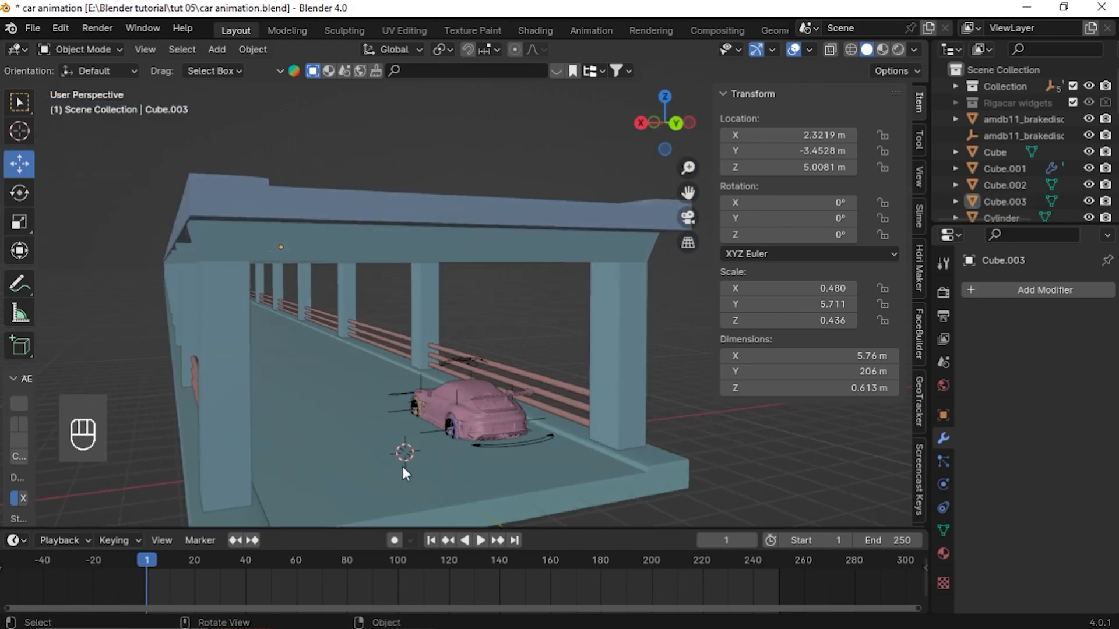
middle_drag(403, 467, 472, 438)
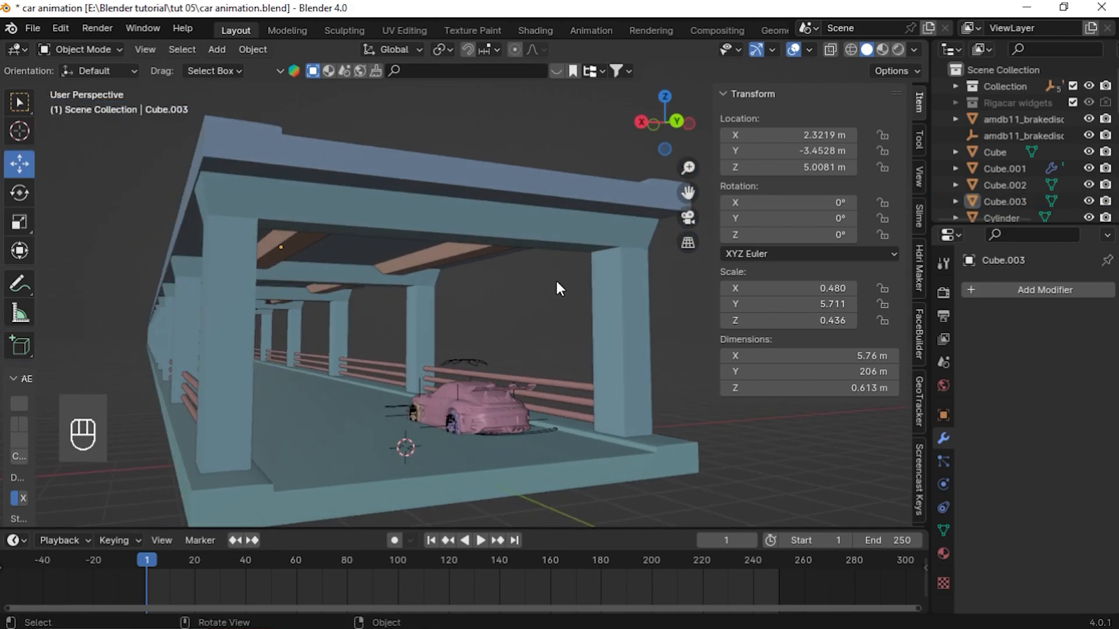
click(508, 442)
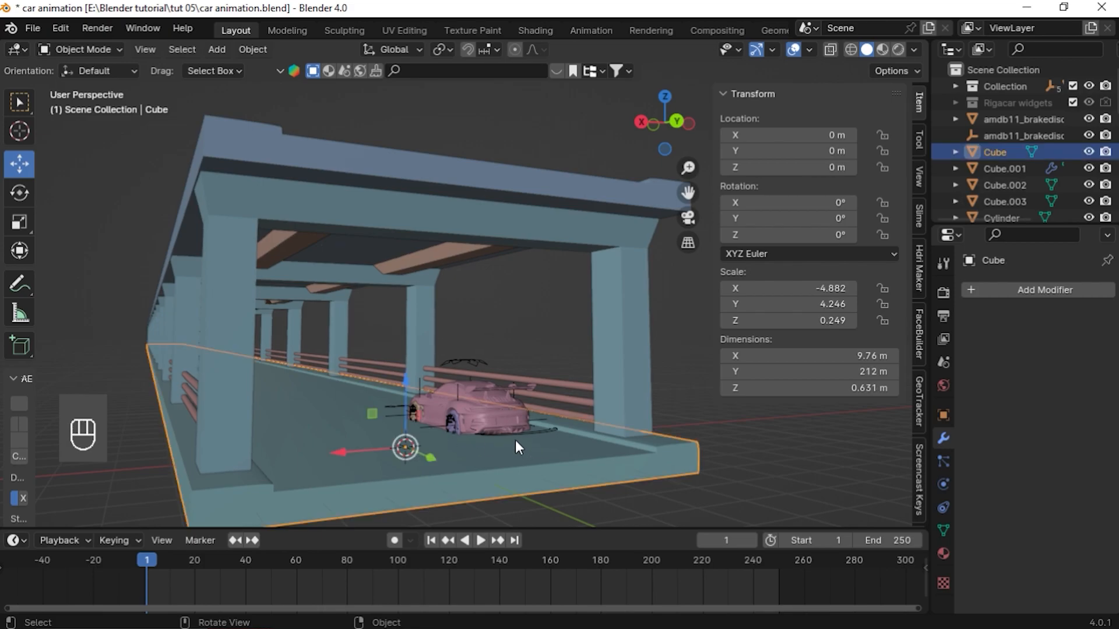
click(520, 431)
click(523, 432)
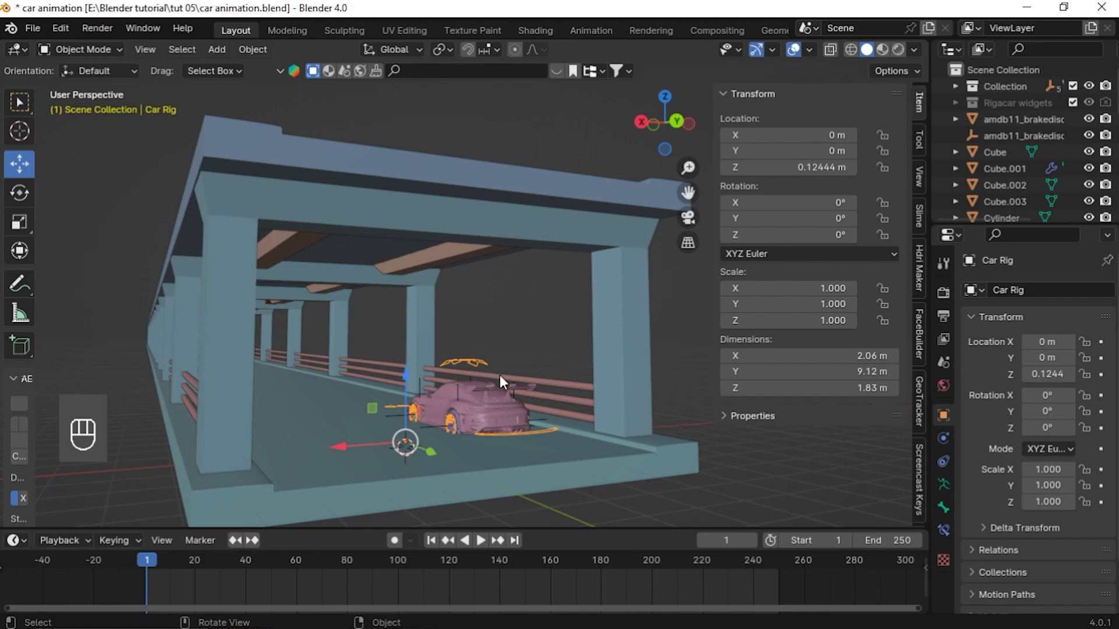
middle_drag(505, 376, 470, 376)
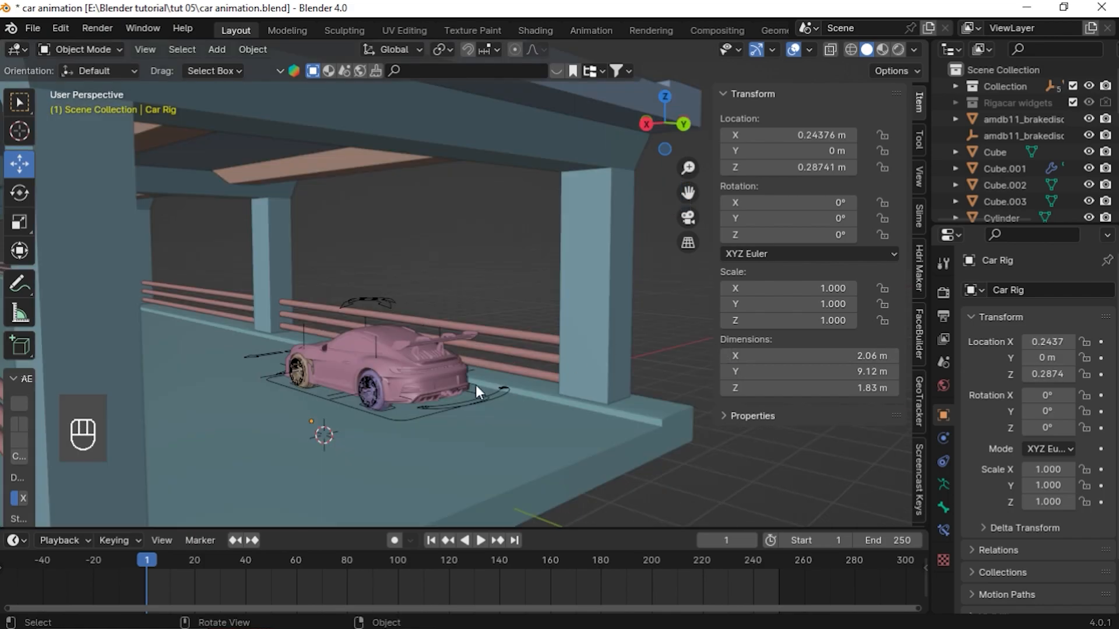
click(348, 301)
click(214, 326)
click(427, 134)
middle_drag(482, 230, 379, 240)
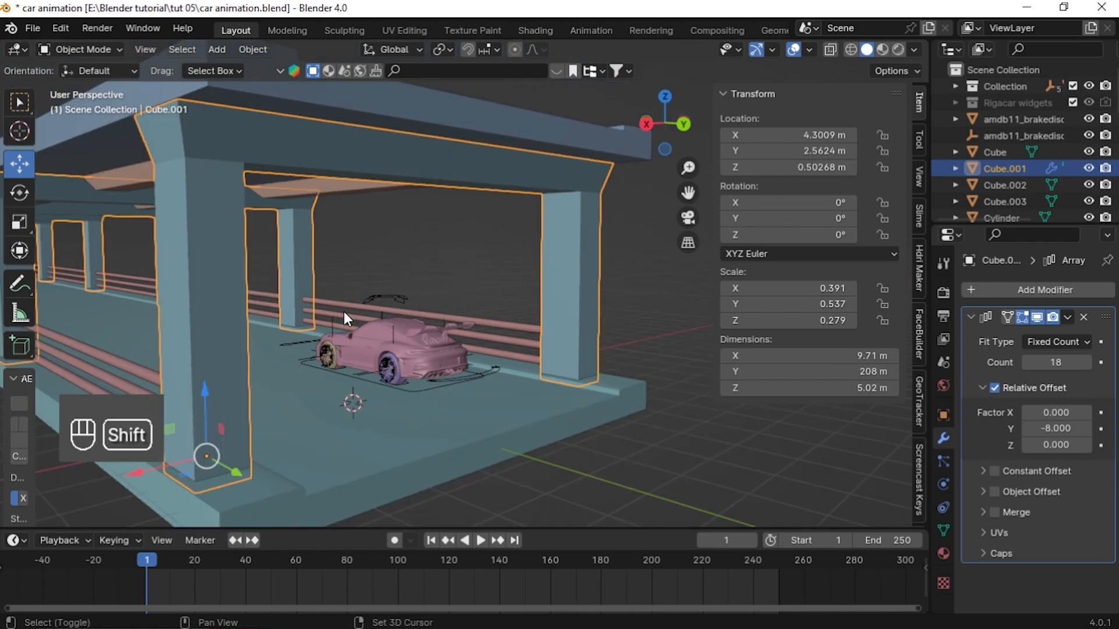
Add a camera to the scene
key(shift+a)
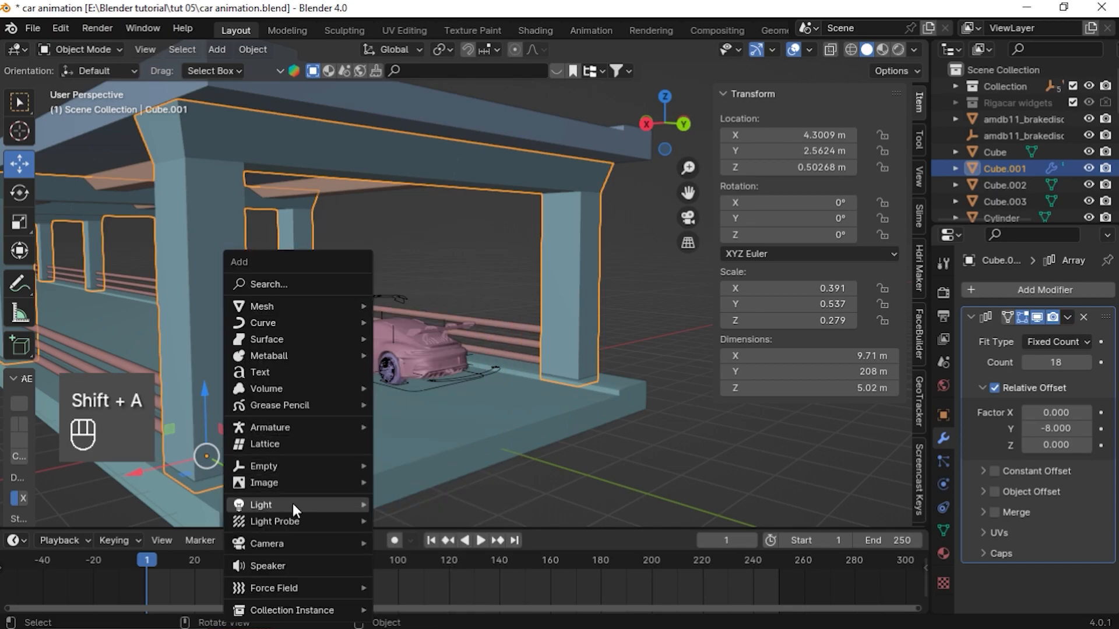
mouse_move(275, 542)
click(408, 547)
middle_drag(400, 456, 444, 408)
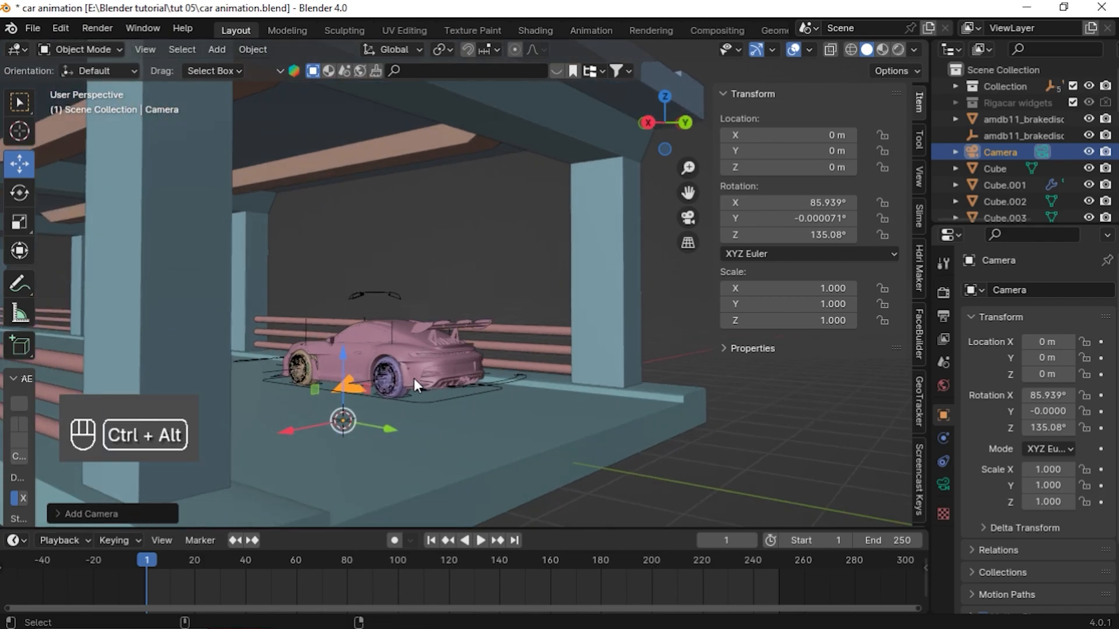
Align the camera to the current view and fly it closer behind the car
key(ctrl+alt+KP_0)
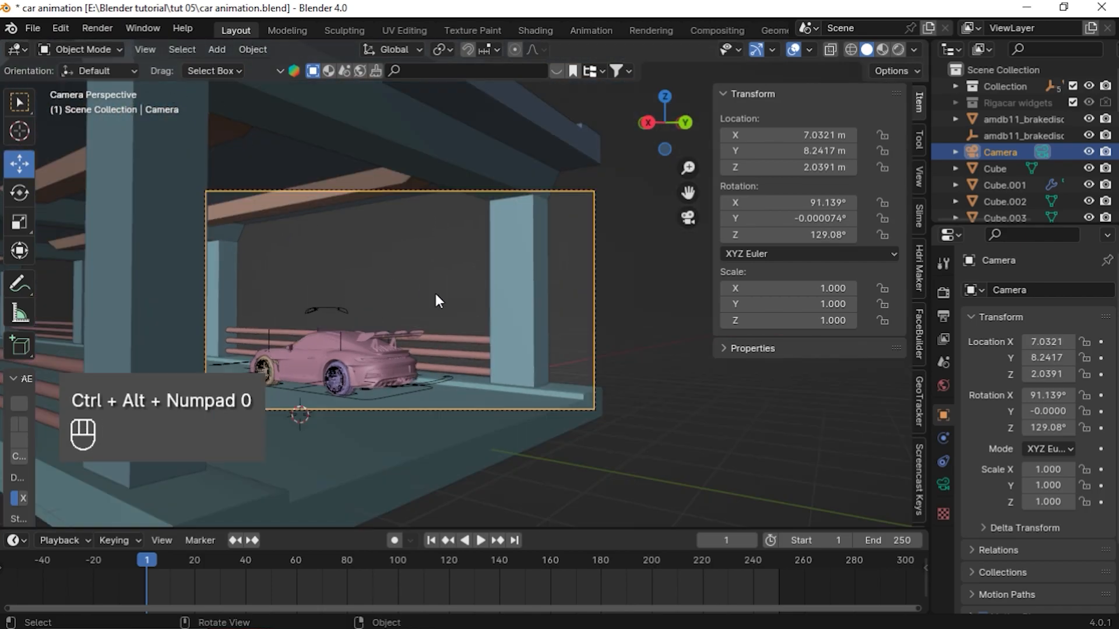
key(shift+f)
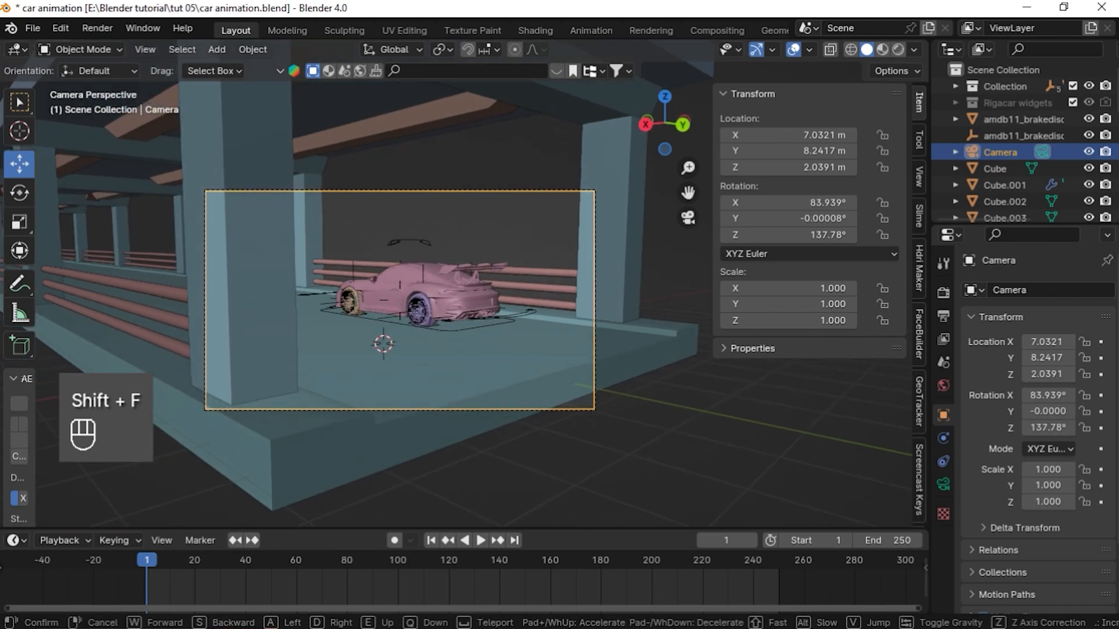
key(w)
key(w)
key(w)
key(w)
key(w)
key(w)
key(w)
key(w)
key(w)
key(w)
key(w)
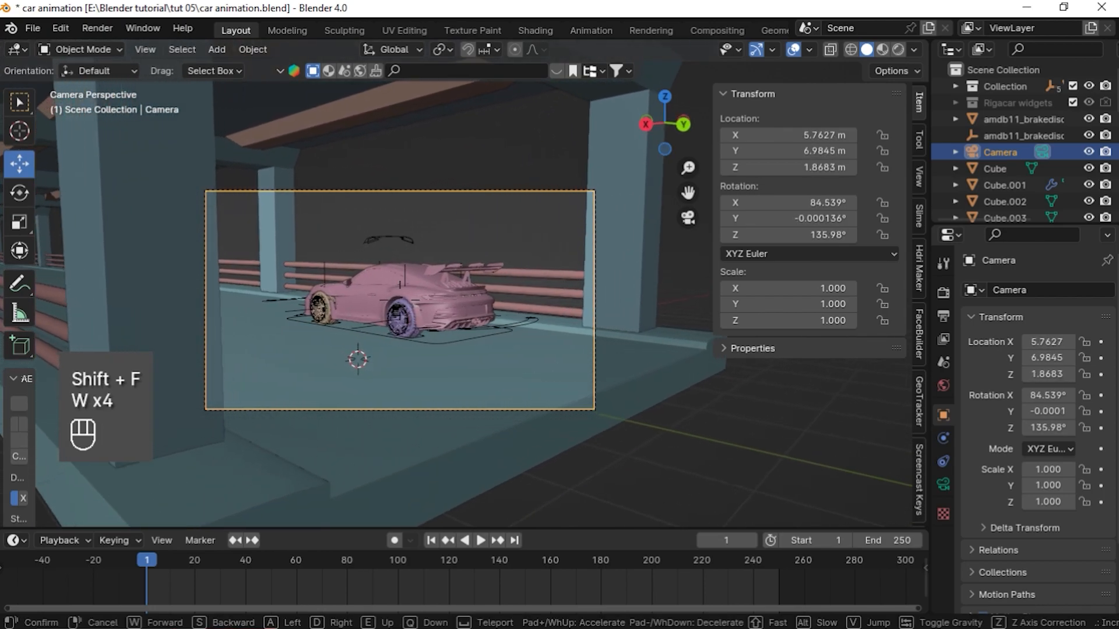
key(s)
key(s)
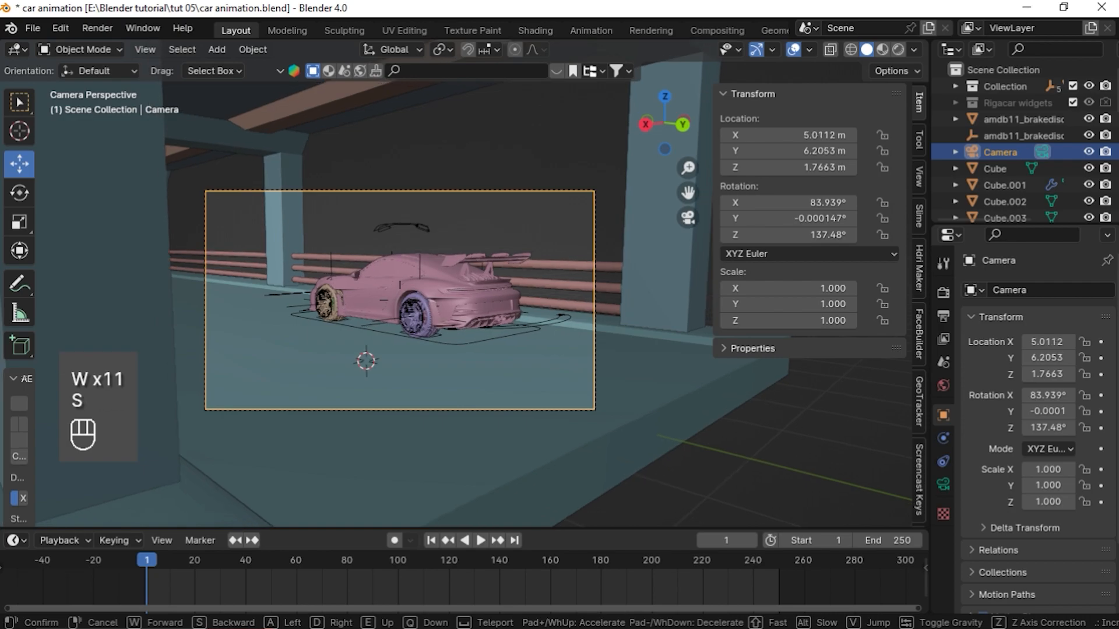
key(w)
key(w)
key(w)
key(w)
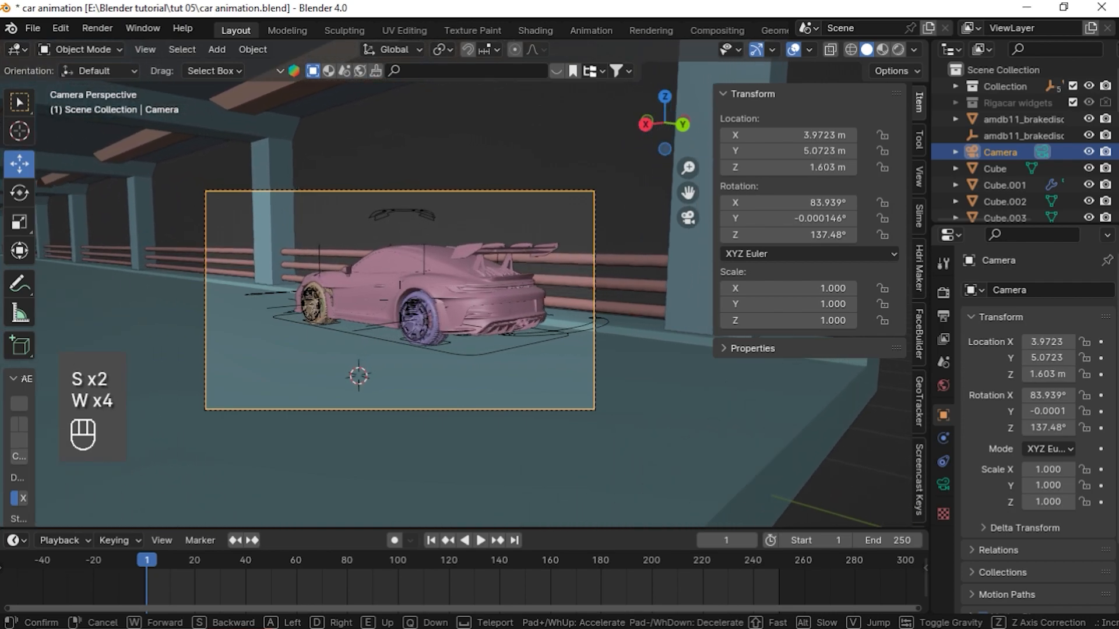
click(442, 221)
Set the camera's focal length to 35 mm and save the file
click(943, 485)
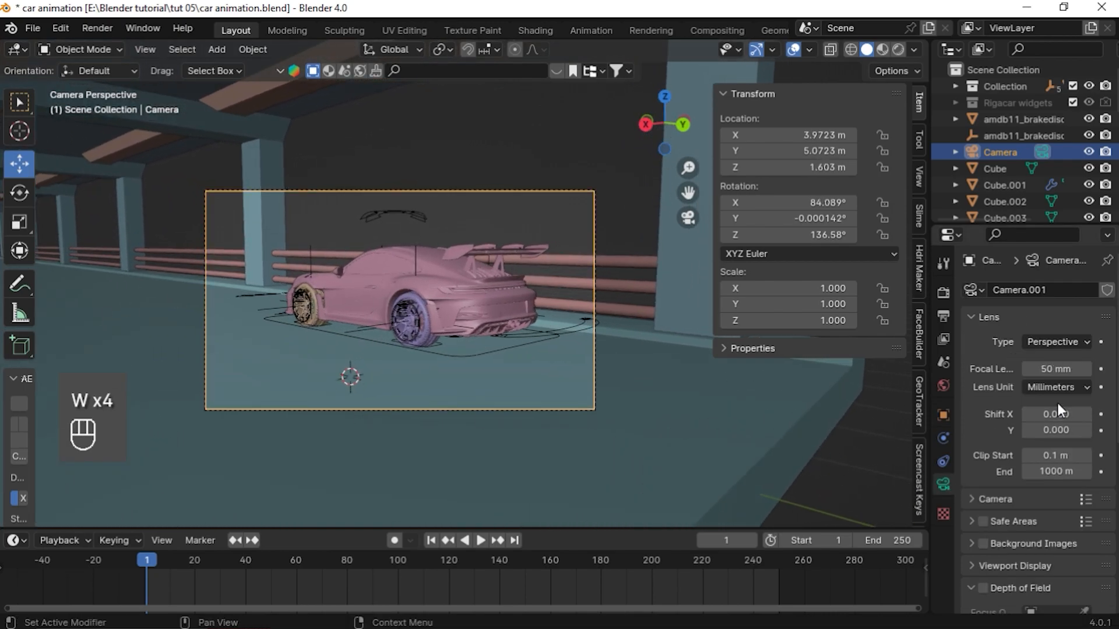
drag(1056, 368, 1034, 368)
click(1057, 368)
text(35)
key(Return)
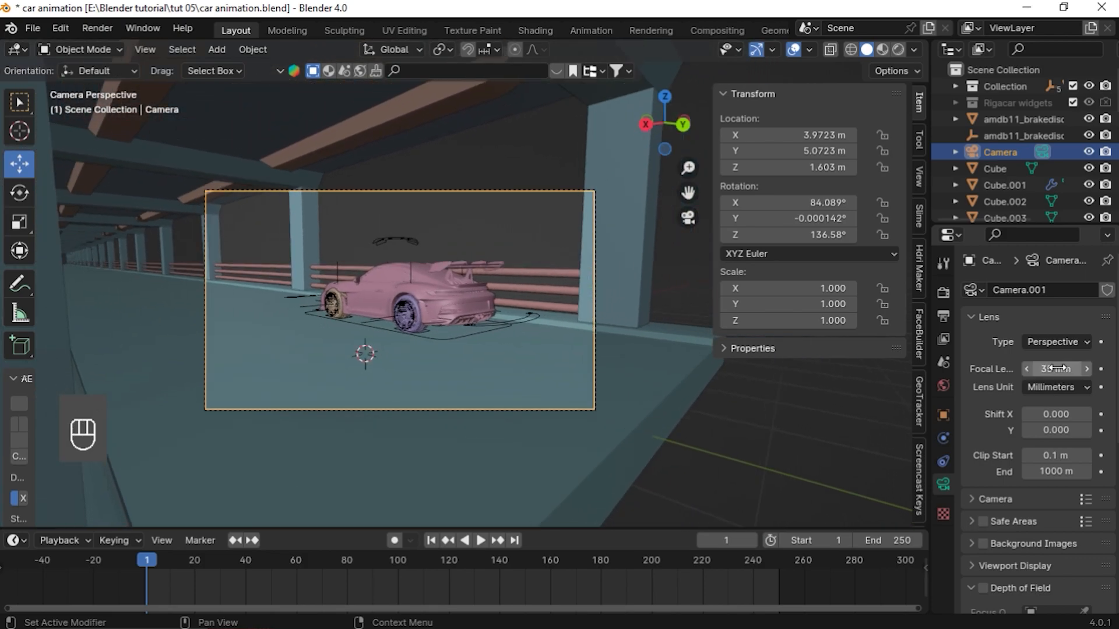
middle_drag(288, 316, 287, 352)
click(687, 219)
key(KP_0)
key(ctrl+s)
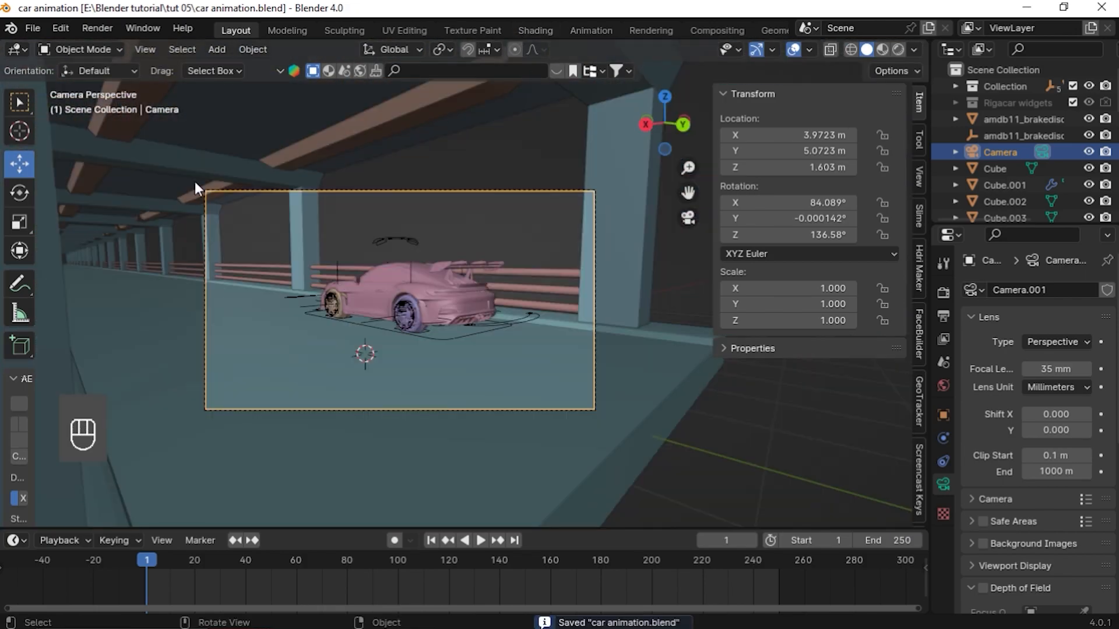
Preview the stage and car in Material Preview shading
scroll(445, 341, down, 2)
middle_drag(445, 341, 404, 342)
scroll(463, 332, down, 5)
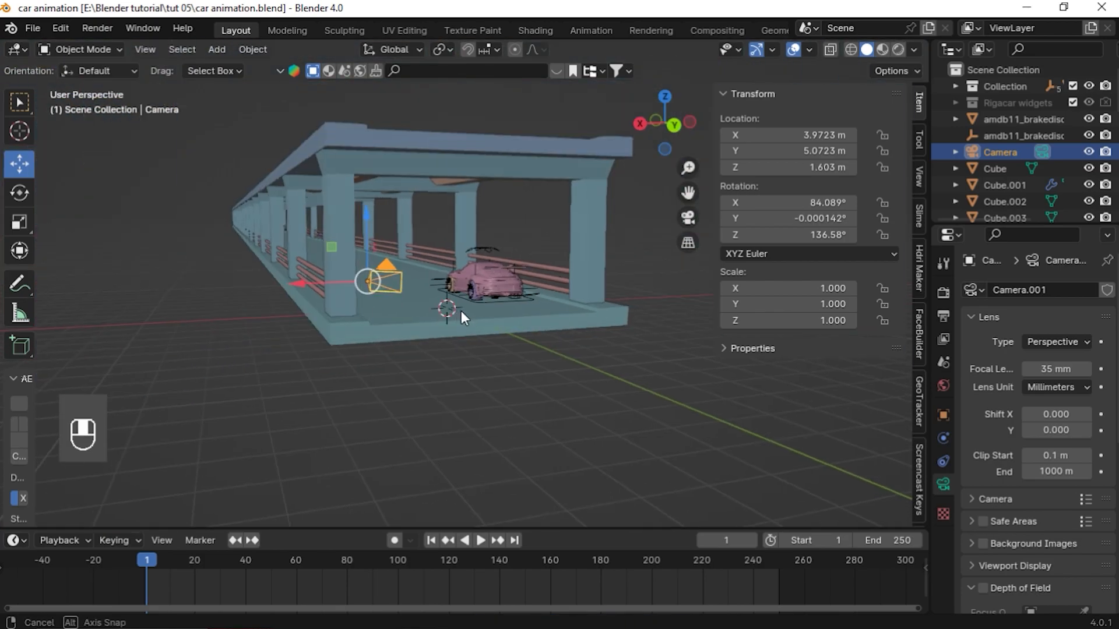
click(884, 49)
scroll(459, 351, up, 2)
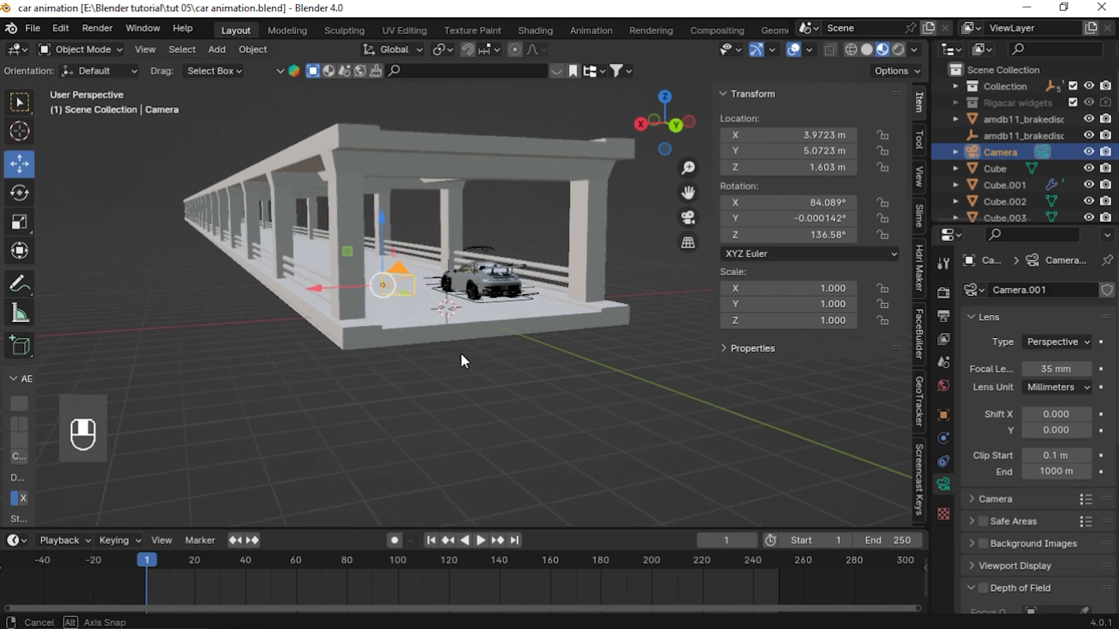
middle_drag(460, 351, 518, 358)
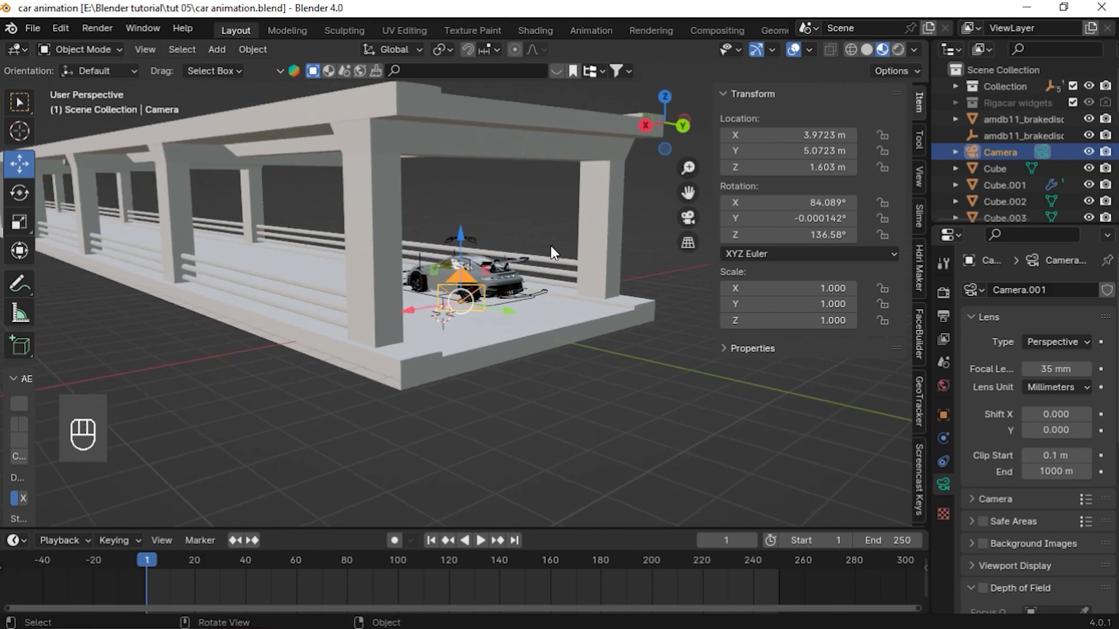
key(z)
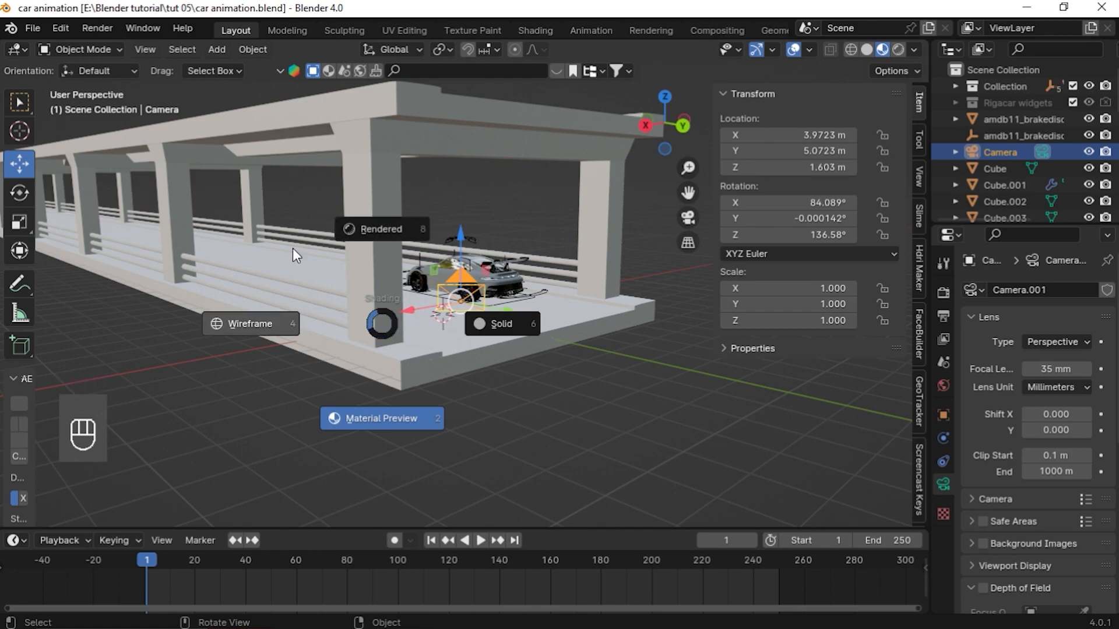
key(Escape)
scroll(443, 346, up, 3)
mouse_move(443, 346)
middle_down()
mouse_move(421, 340)
mouse_move(597, 324)
mouse_move(564, 289)
middle_up()
scroll(421, 341, up, 2)
click(493, 279)
scroll(501, 257, up, 2)
scroll(420, 315, down, 5)
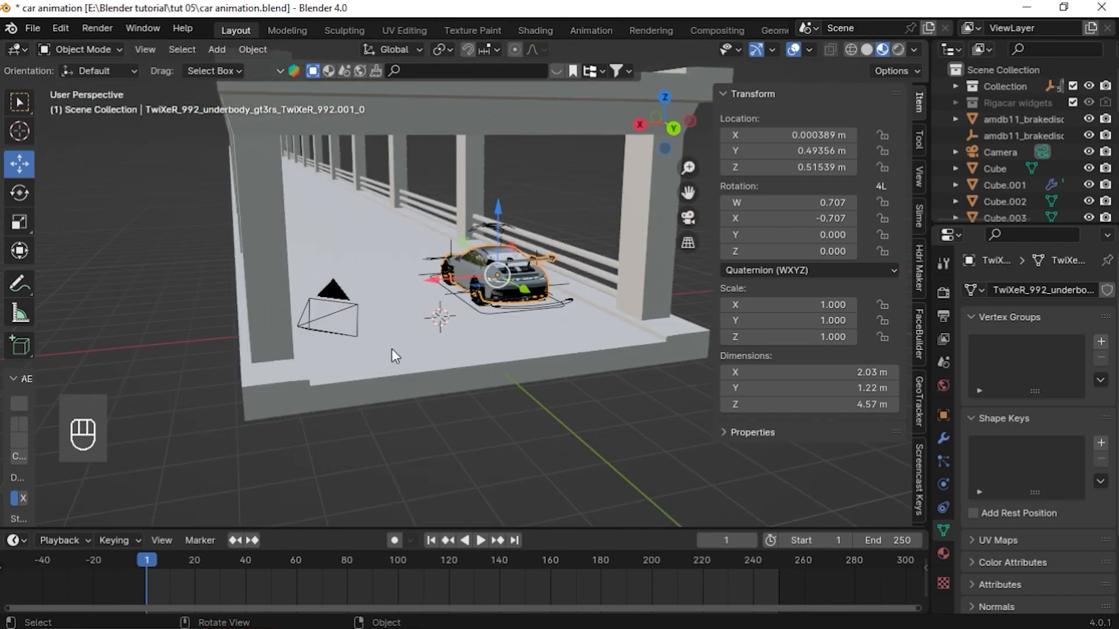
Inspect the stage's pillars, rails and car from a closer viewpoint
click(450, 319)
middle_drag(450, 319, 368, 246)
click(355, 159)
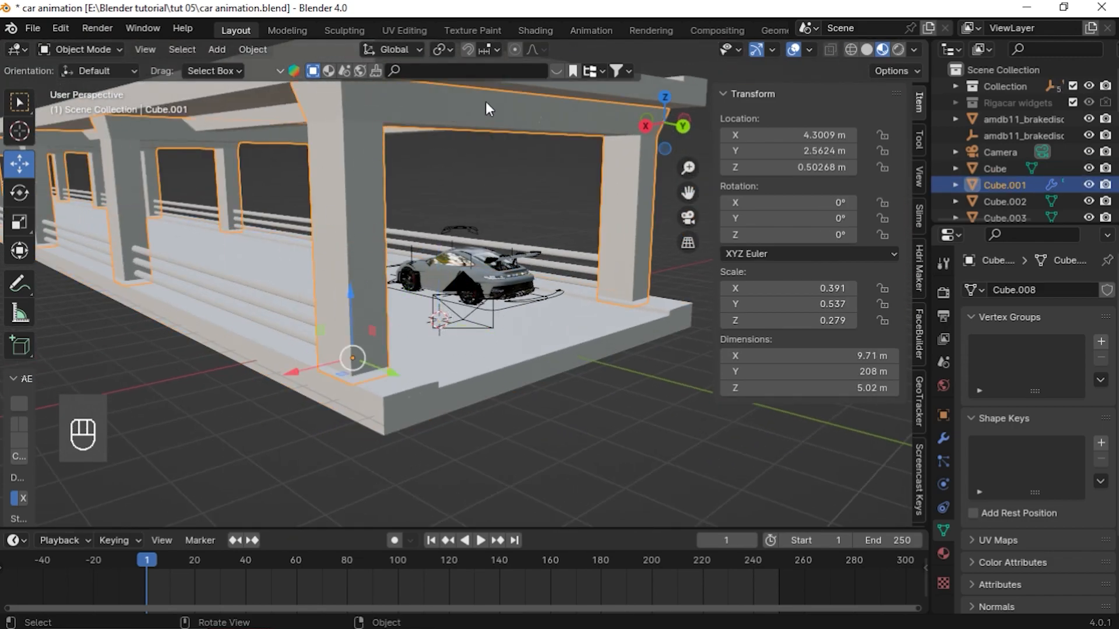
click(217, 269)
click(235, 294)
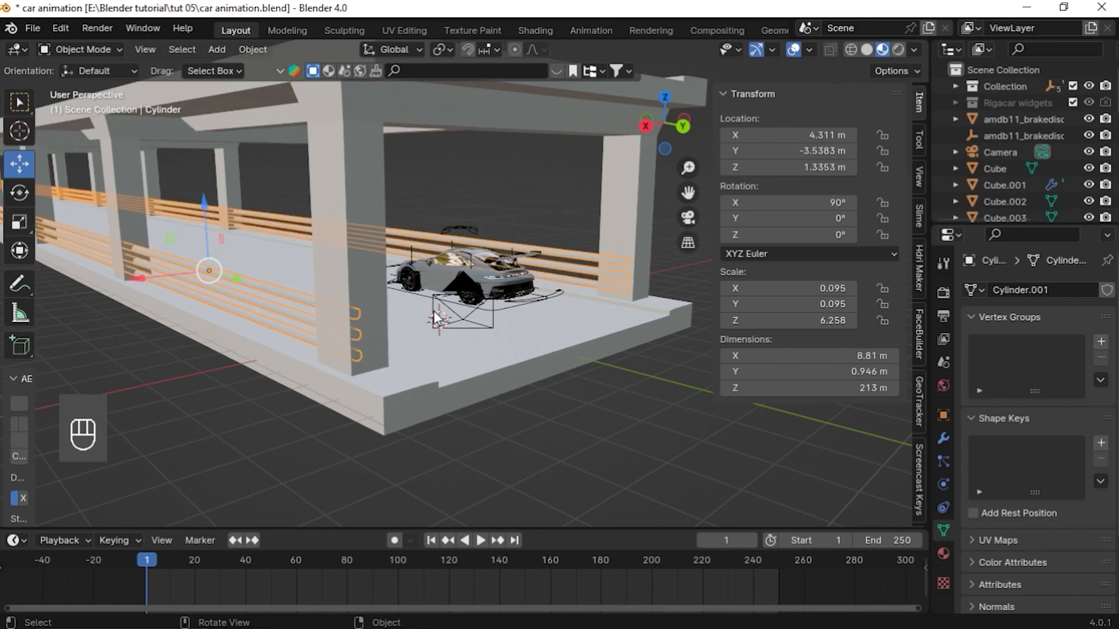
scroll(454, 343, down, 4)
middle_drag(454, 343, 519, 298)
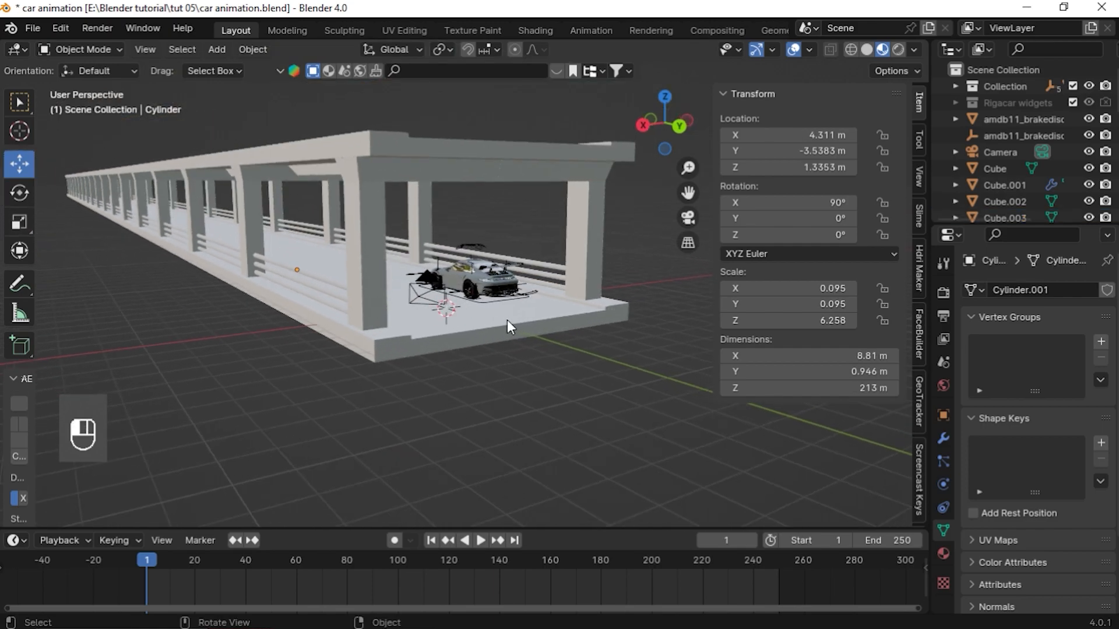
Separate the ground slab's top road faces into their own object
click(482, 344)
middle_drag(482, 343, 334, 328)
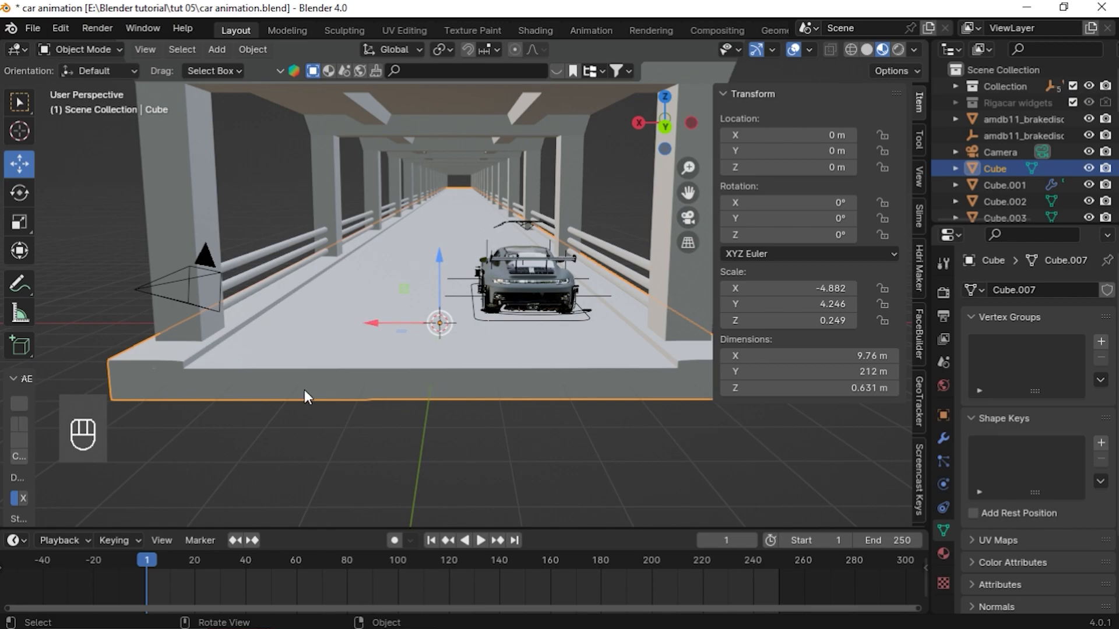
key(Tab)
middle_drag(298, 343, 342, 373)
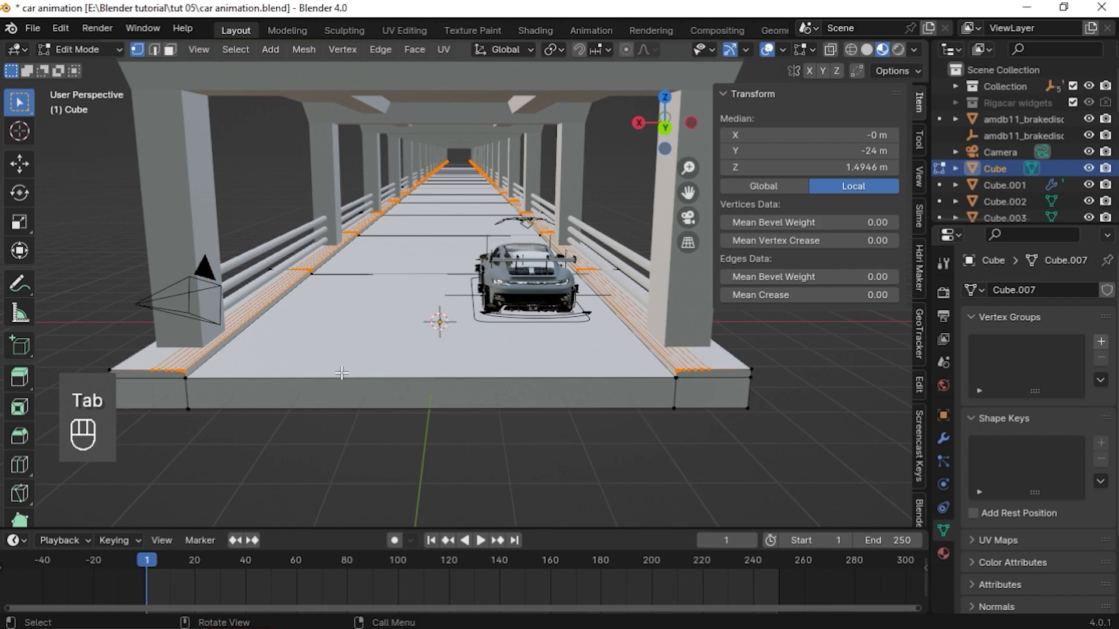
key(3)
click(288, 342)
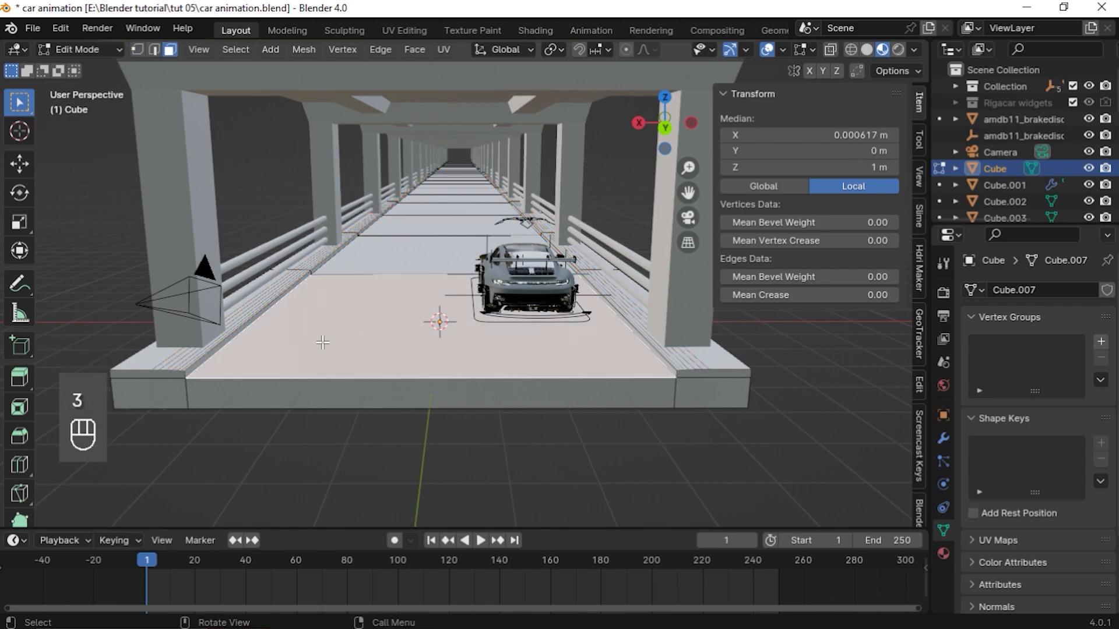
shift+click(427, 259)
shift+drag(455, 159, 458, 230)
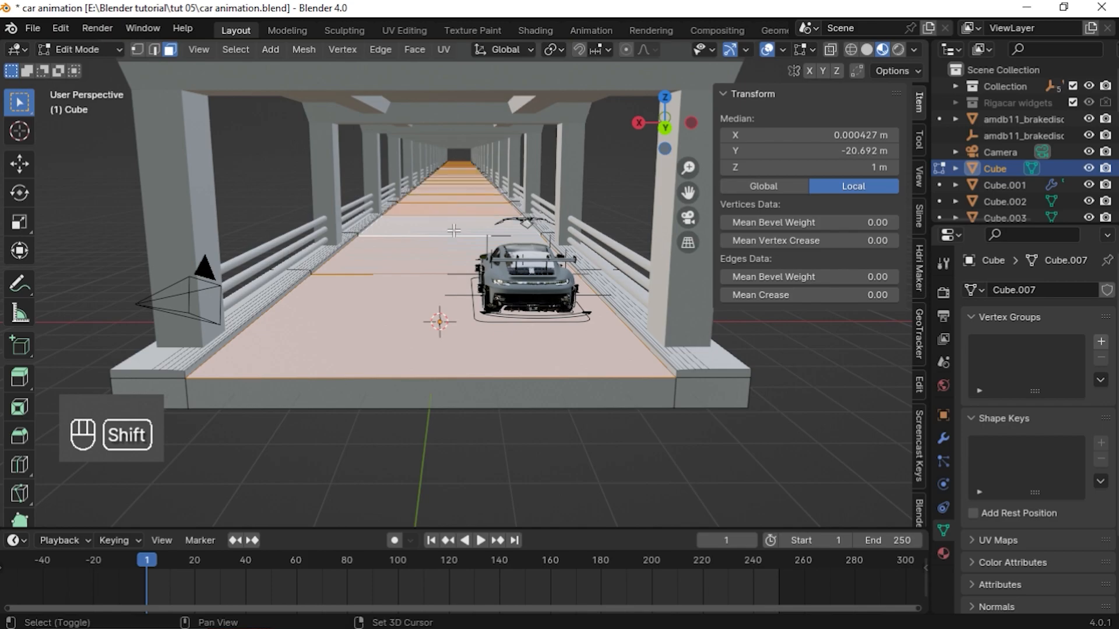
middle_drag(455, 236, 486, 253)
scroll(486, 253, down, 7)
middle_drag(250, 264, 352, 373)
key(KP_Decimal)
shift+click(294, 466)
middle_drag(293, 443, 501, 362)
scroll(408, 384, up, 4)
middle_drag(417, 335, 498, 353)
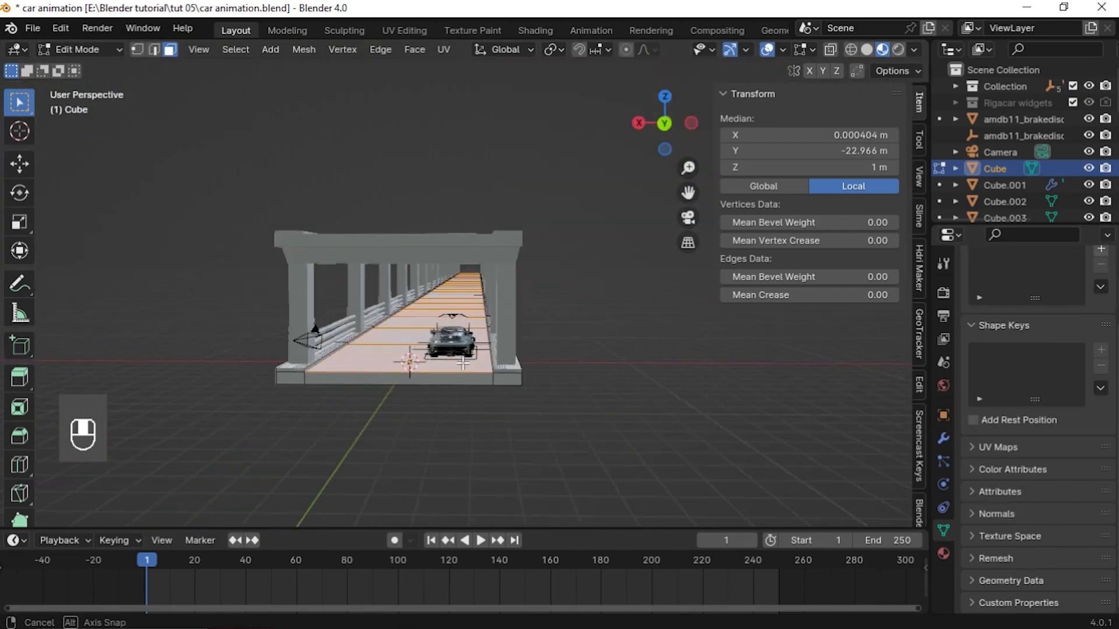
key(p)
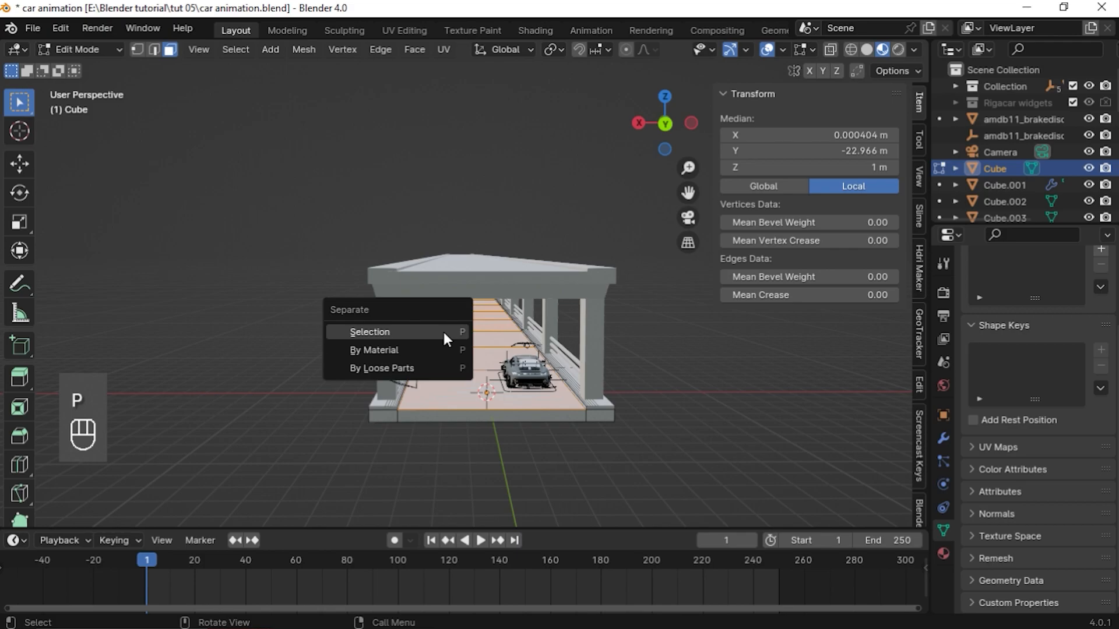
click(444, 332)
middle_drag(444, 333, 461, 334)
key(Tab)
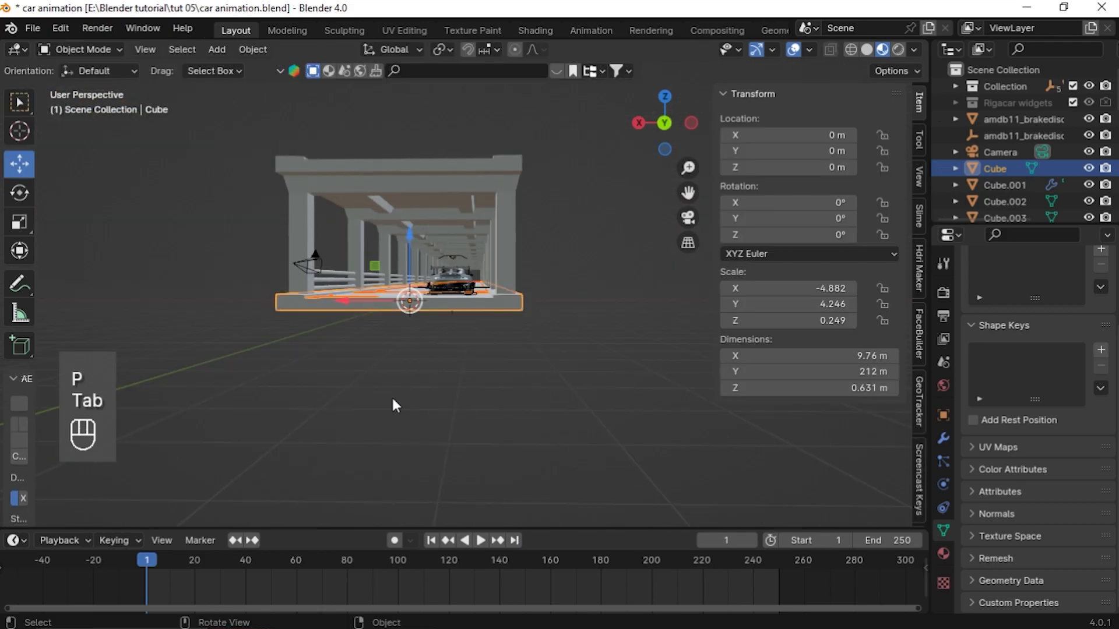
click(482, 350)
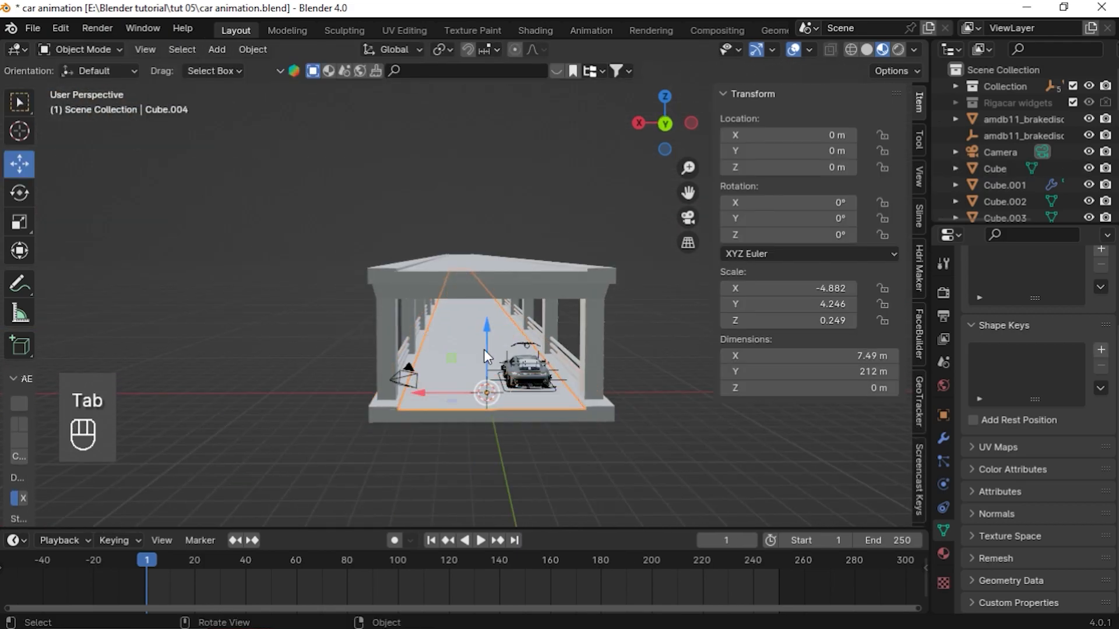
key(g)
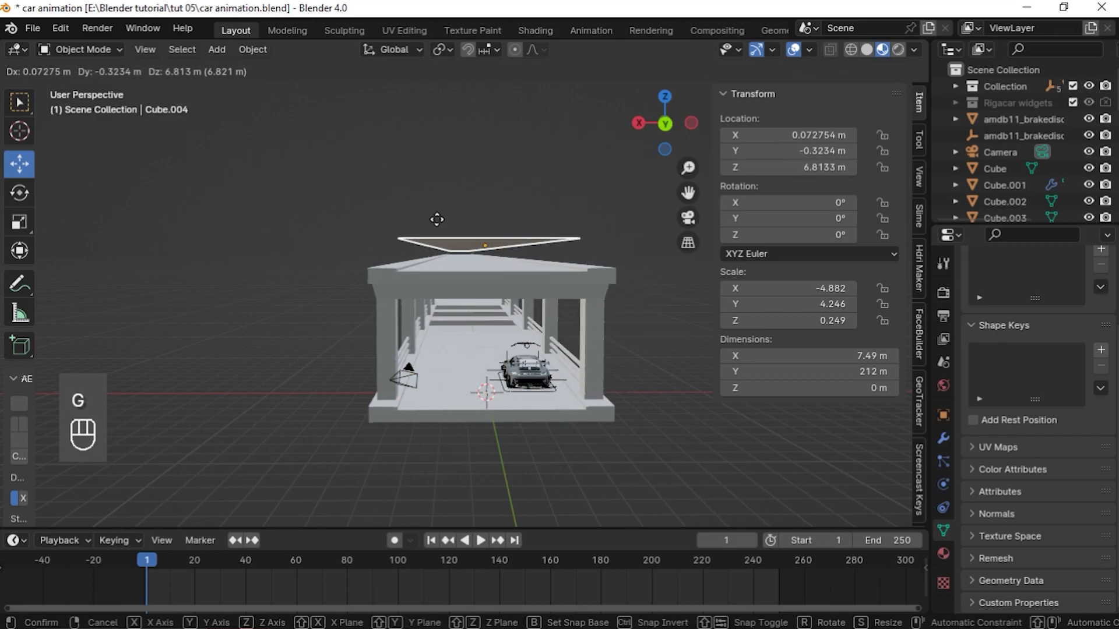
right_click(520, 365)
mouse_move(519, 365)
middle_down()
mouse_move(493, 358)
mouse_move(505, 365)
middle_up()
scroll(506, 365, up, 6)
drag(689, 197, 593, 215)
scroll(594, 217, down, 8)
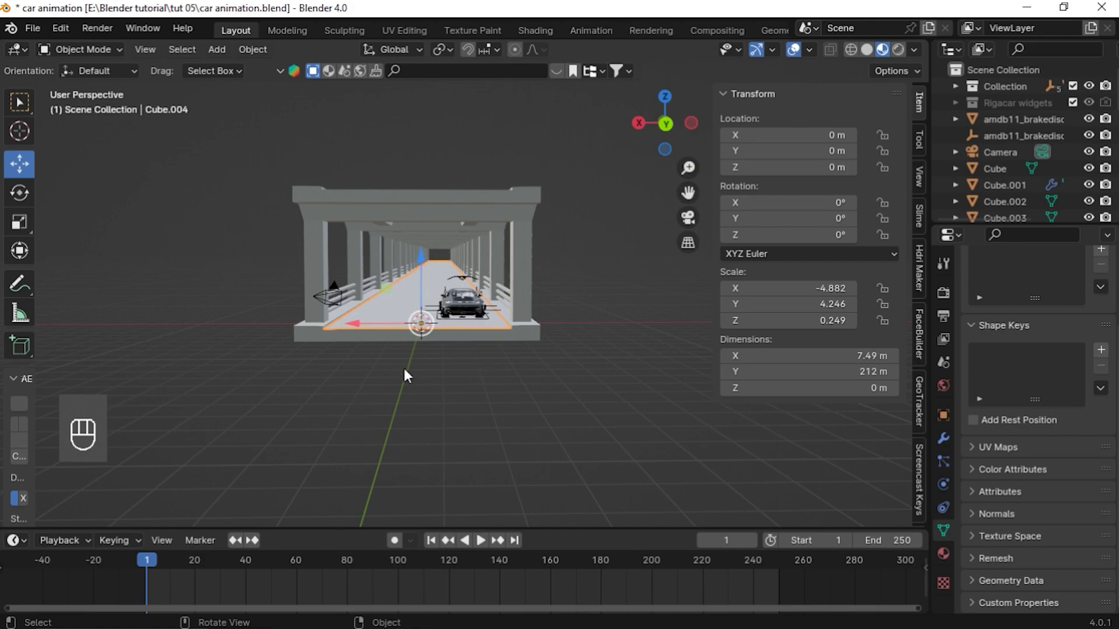
Browse the BlenderKit asset library results in the viewport asset bar
click(364, 336)
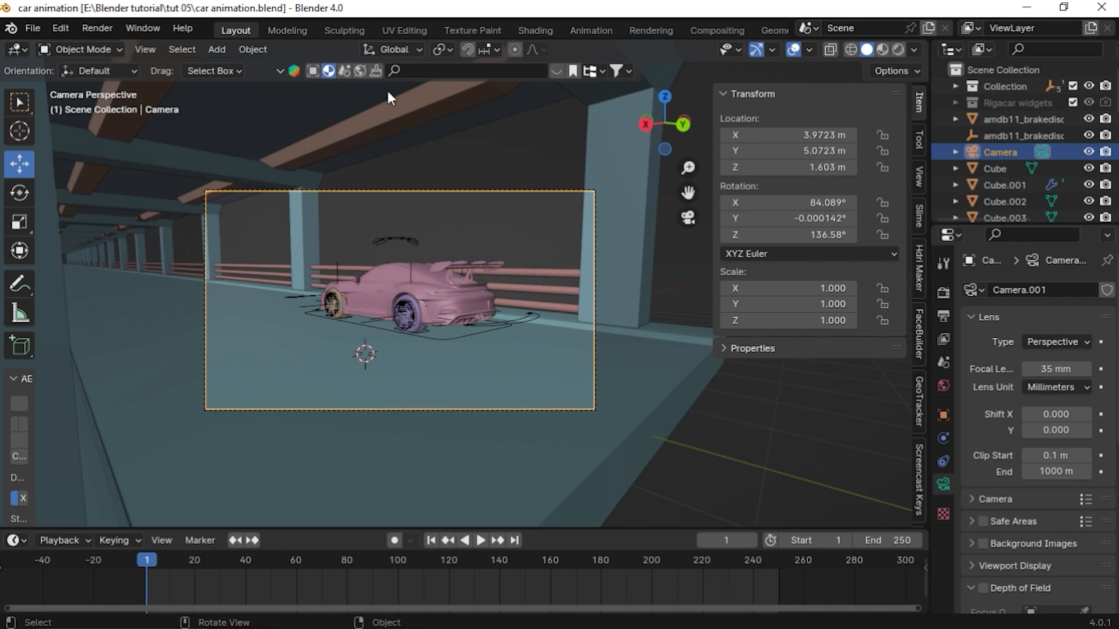
click(560, 72)
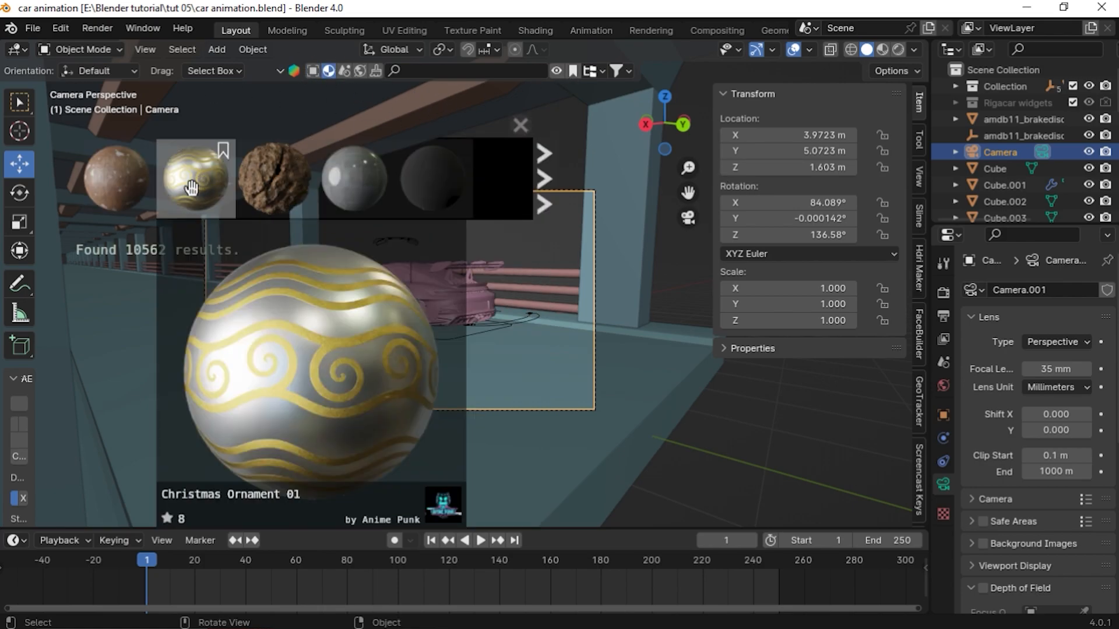
scroll(191, 188, down, 3)
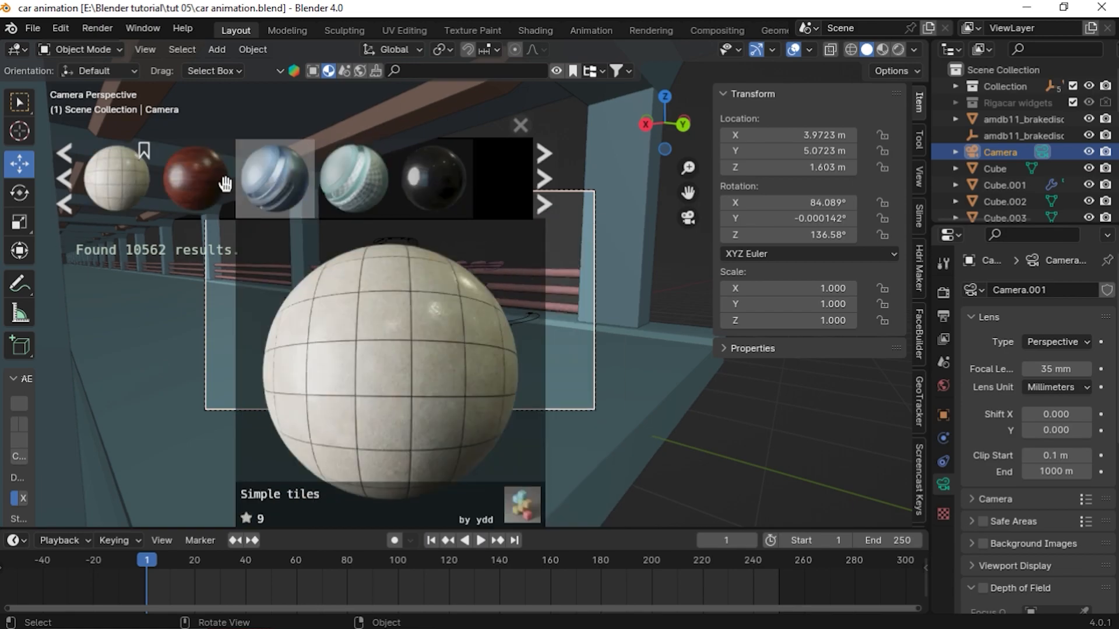
scroll(233, 185, down, 4)
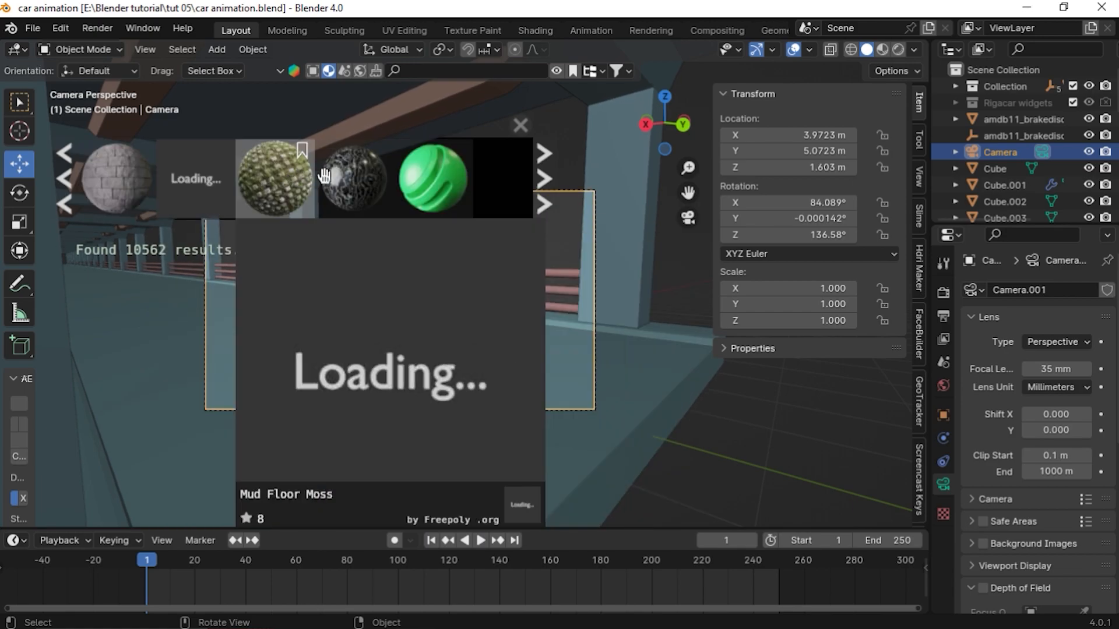
scroll(350, 175, down, 3)
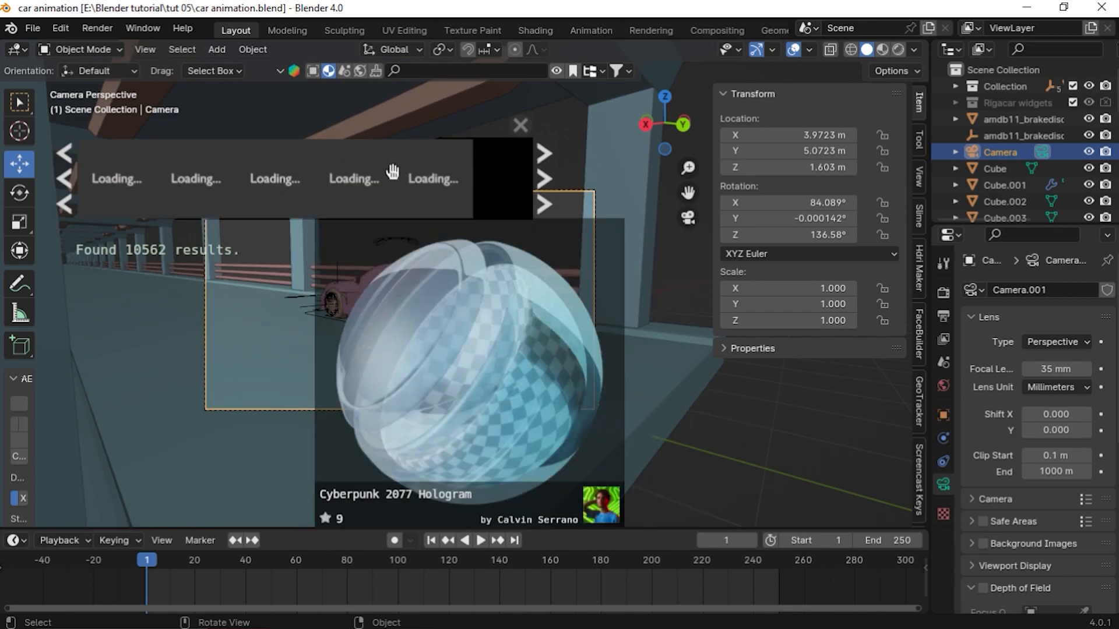
scroll(255, 159, down, 3)
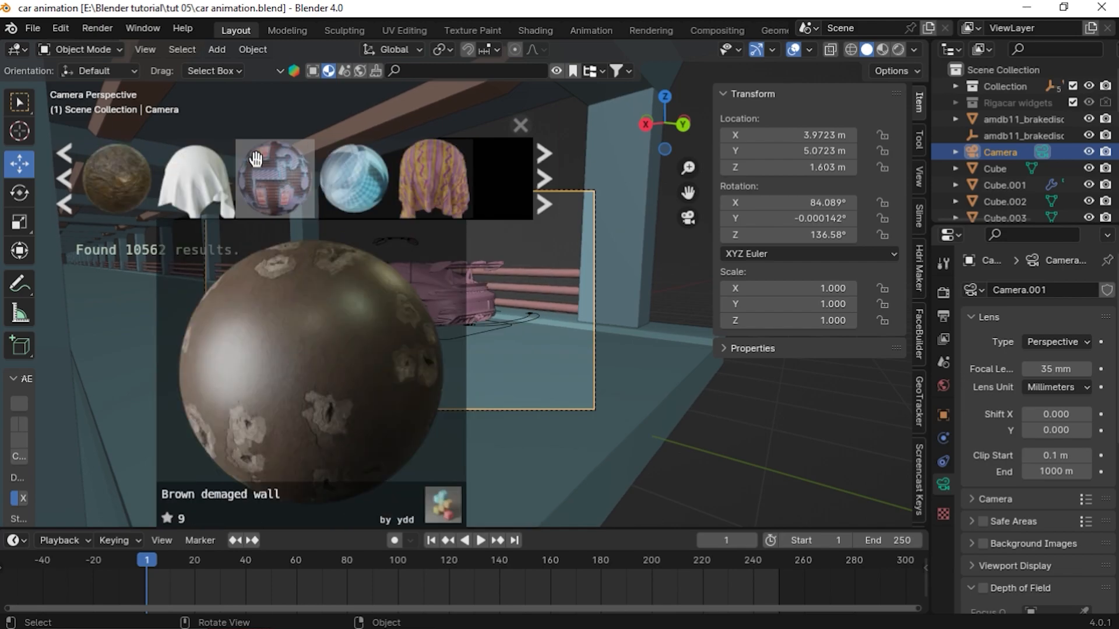
scroll(255, 158, down, 1)
click(317, 81)
click(311, 72)
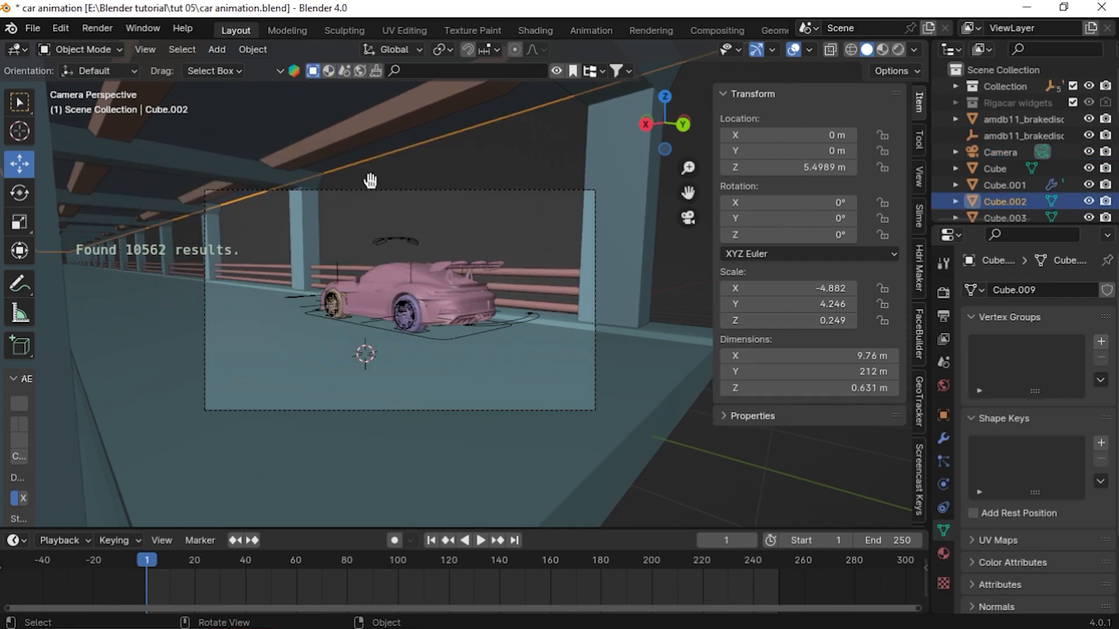
scroll(195, 193, down, 4)
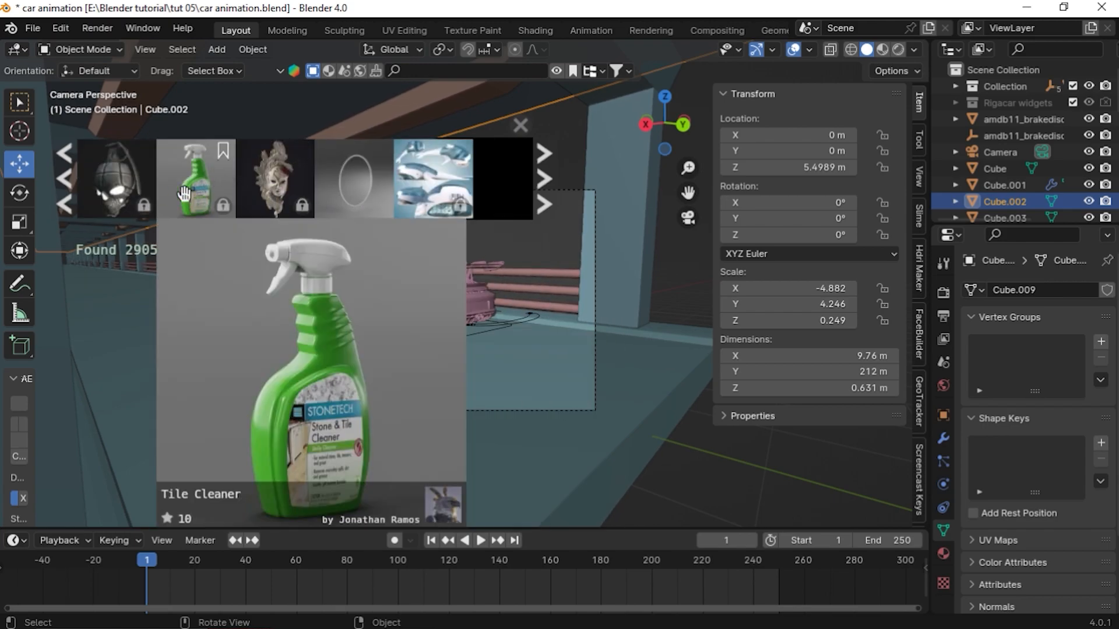
scroll(419, 192, down, 2)
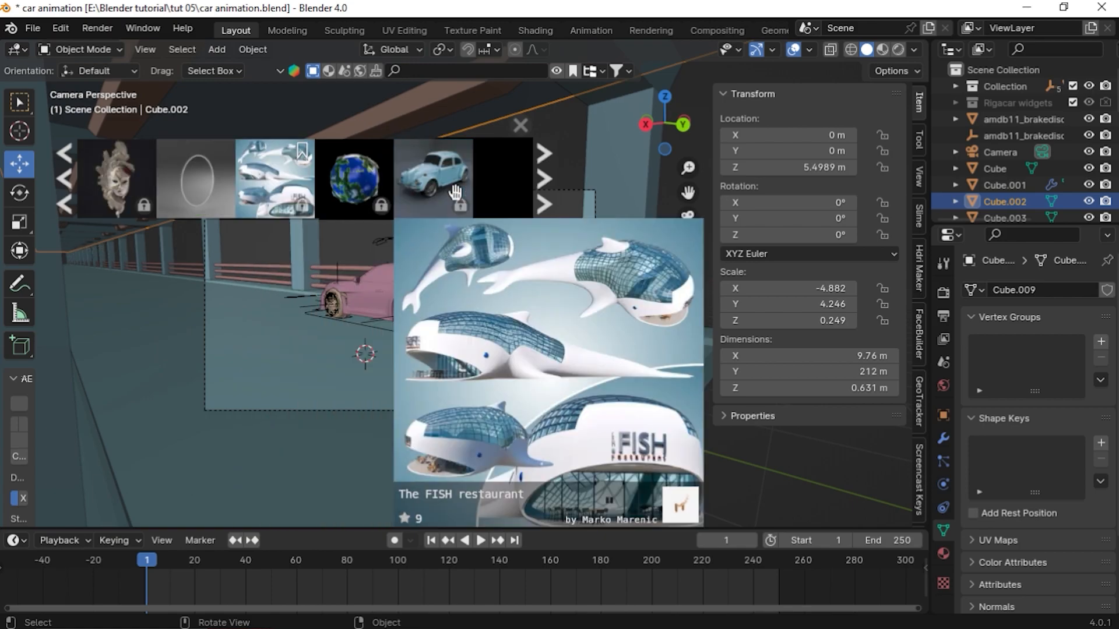
scroll(408, 192, down, 2)
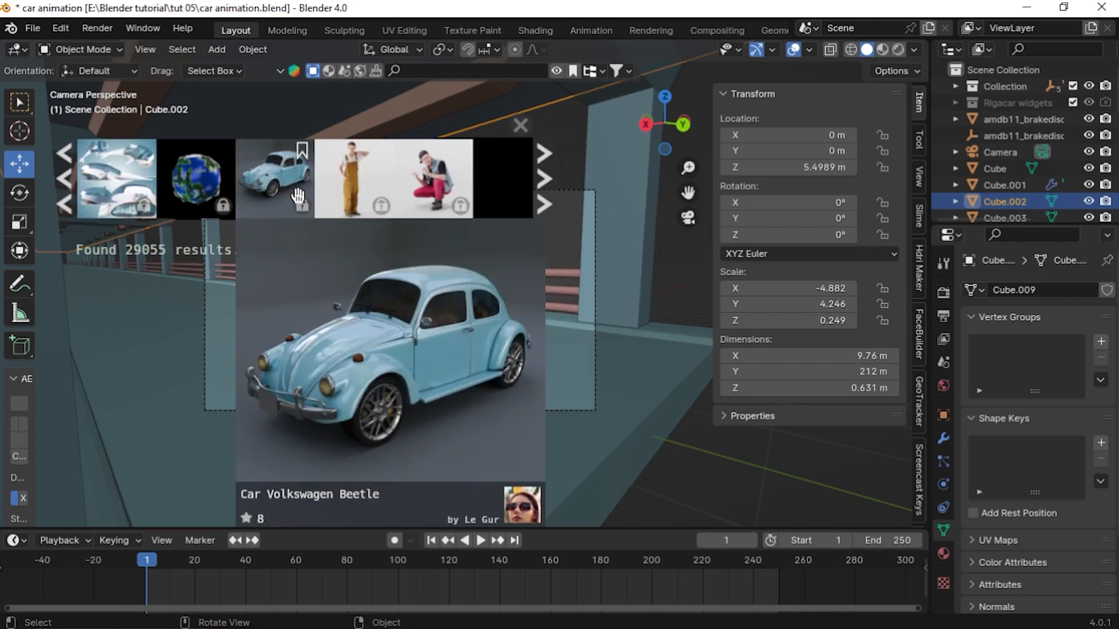
scroll(292, 181, down, 5)
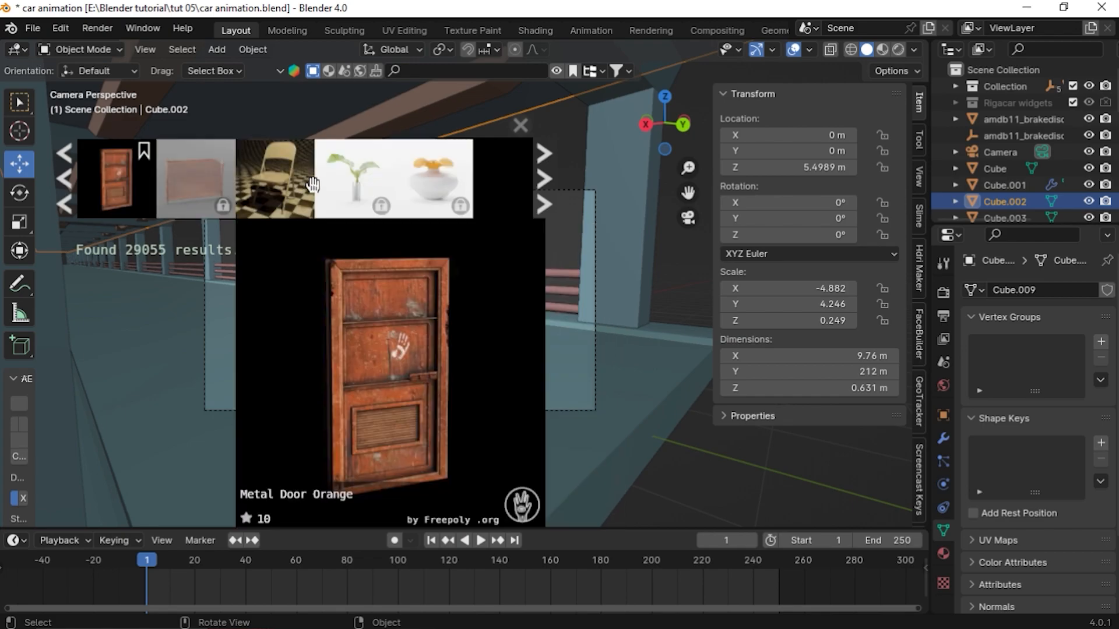
scroll(325, 175, down, 4)
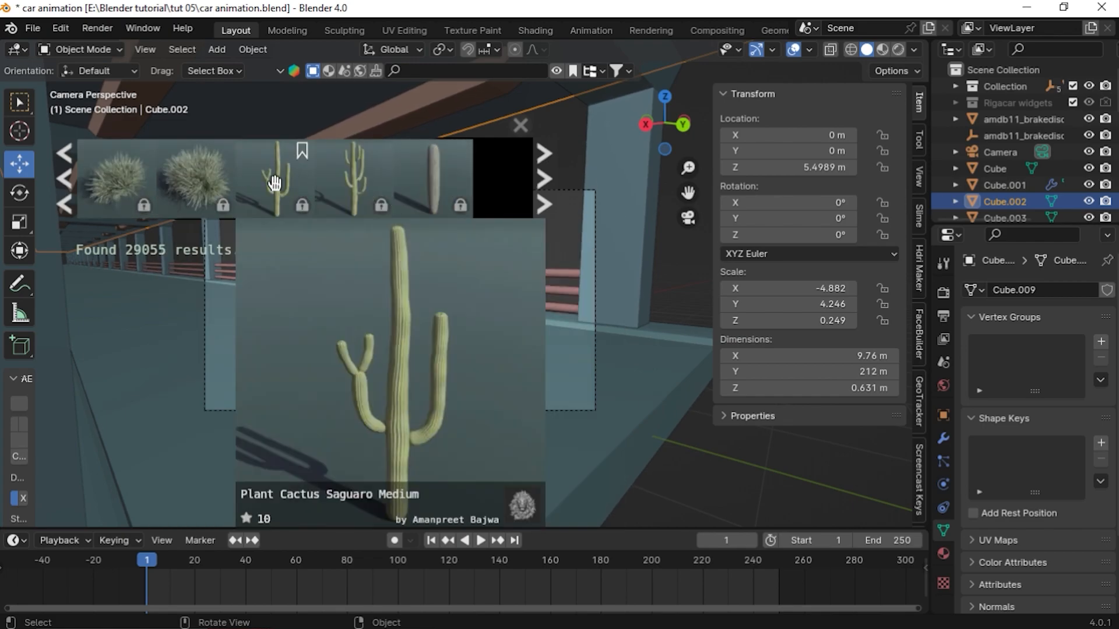
scroll(366, 187, down, 4)
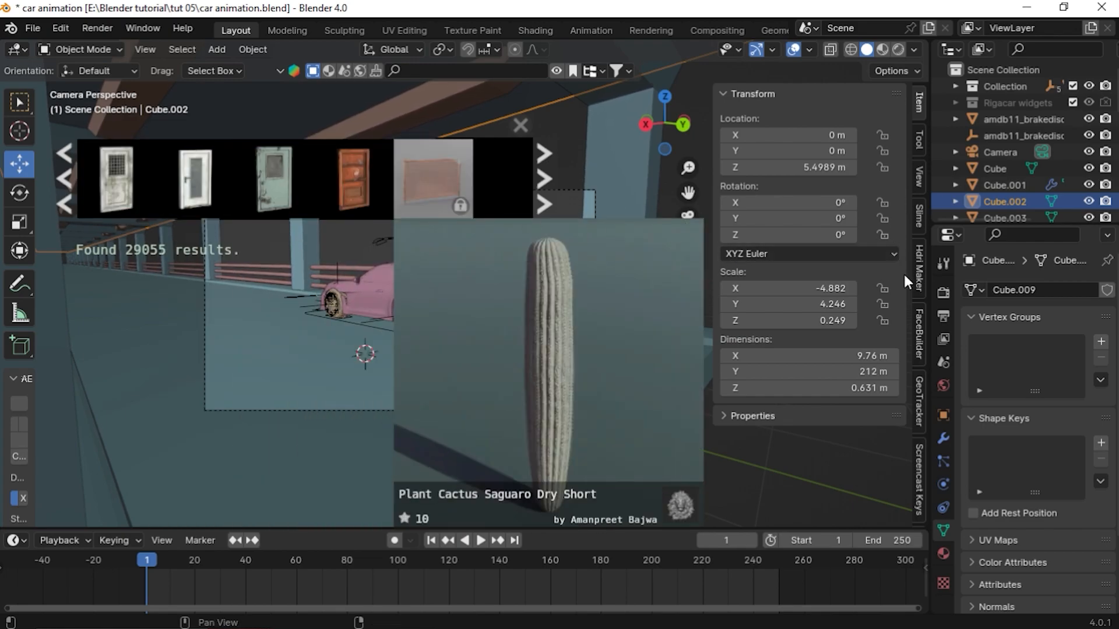
scroll(919, 292, down, 5)
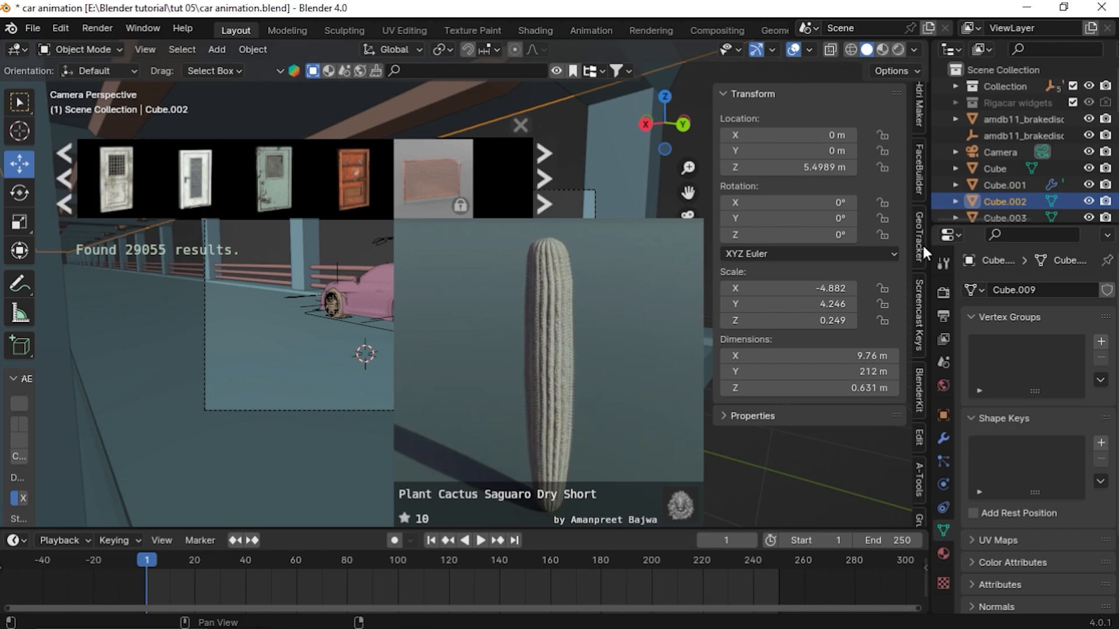
Enable the Free first search filter in the BlenderKit panel
click(919, 390)
click(742, 299)
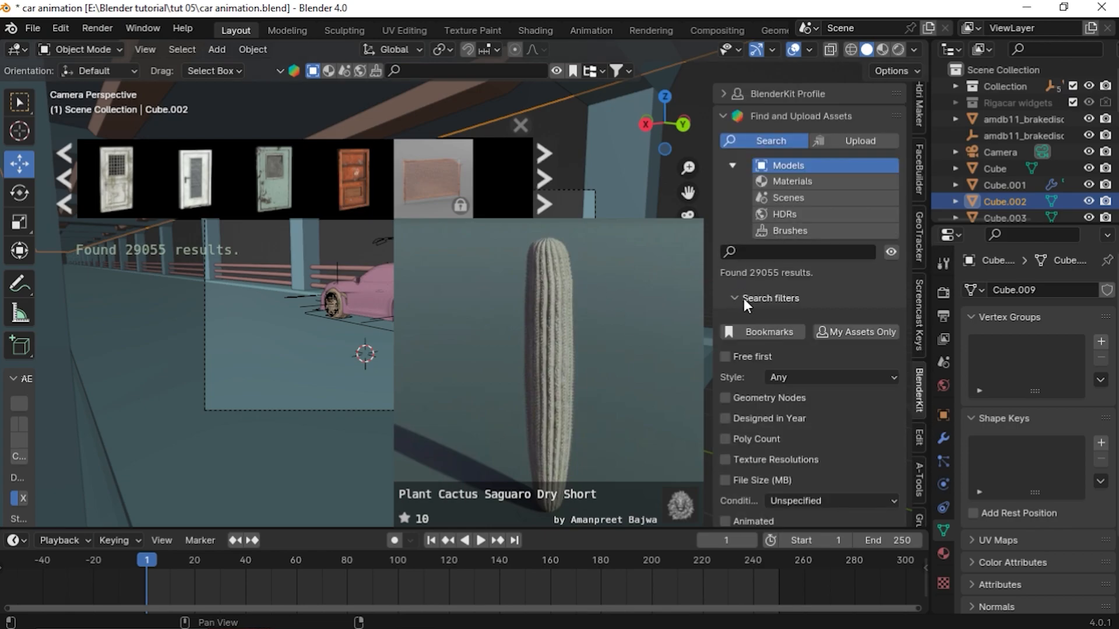
click(729, 357)
click(735, 298)
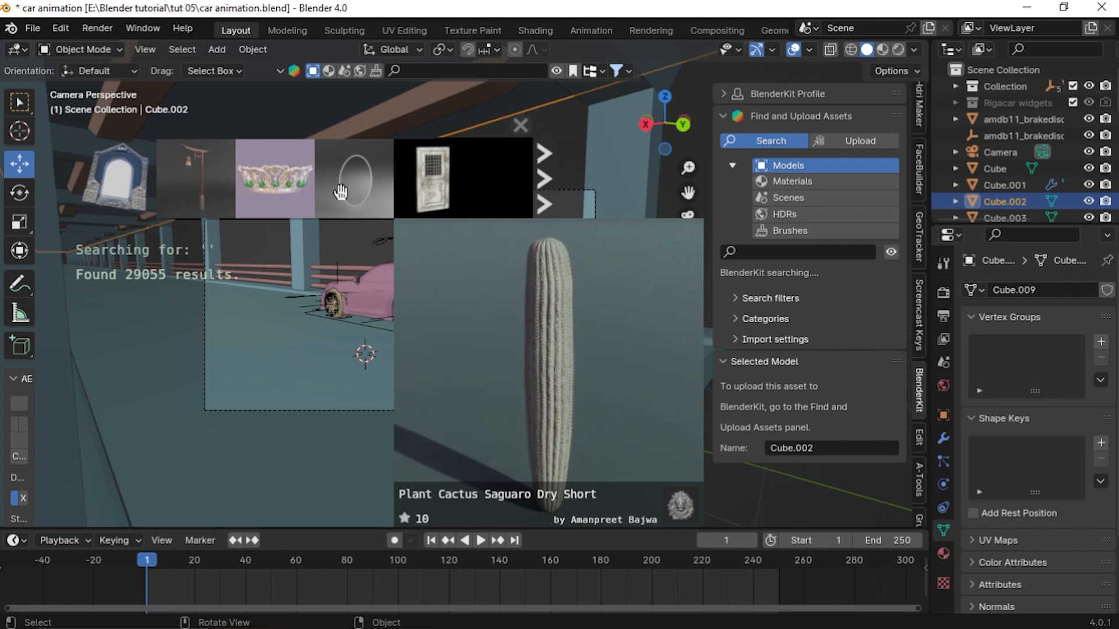
mouse_move(249, 172)
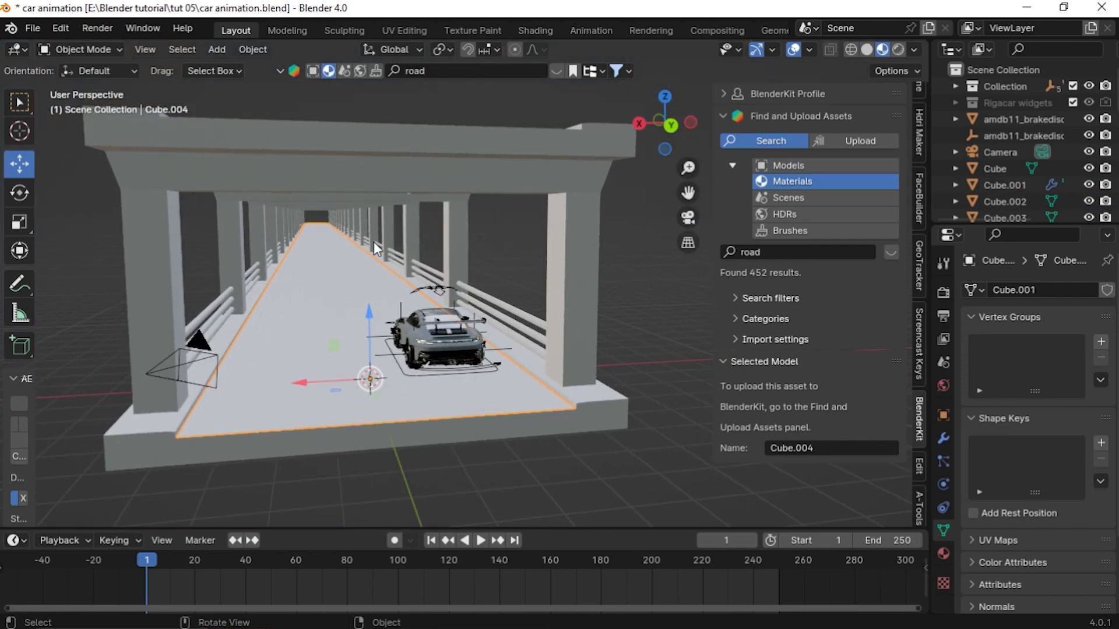
Apply the BlenderKit Road 1 material from the road search results to the separated road surface
click(557, 72)
mouse_move(283, 185)
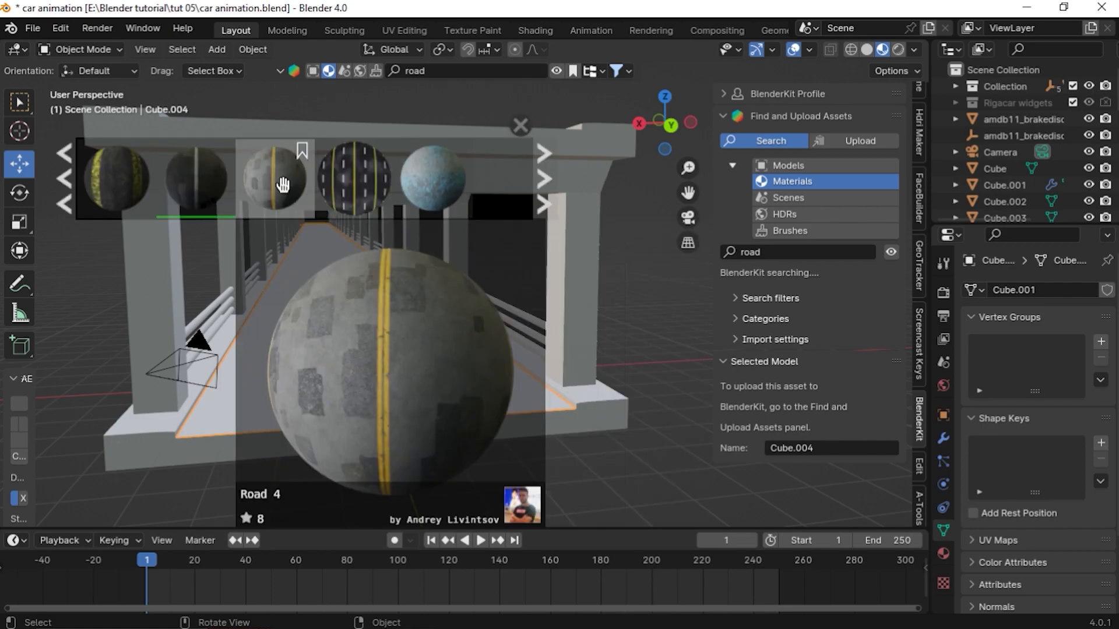
mouse_move(219, 184)
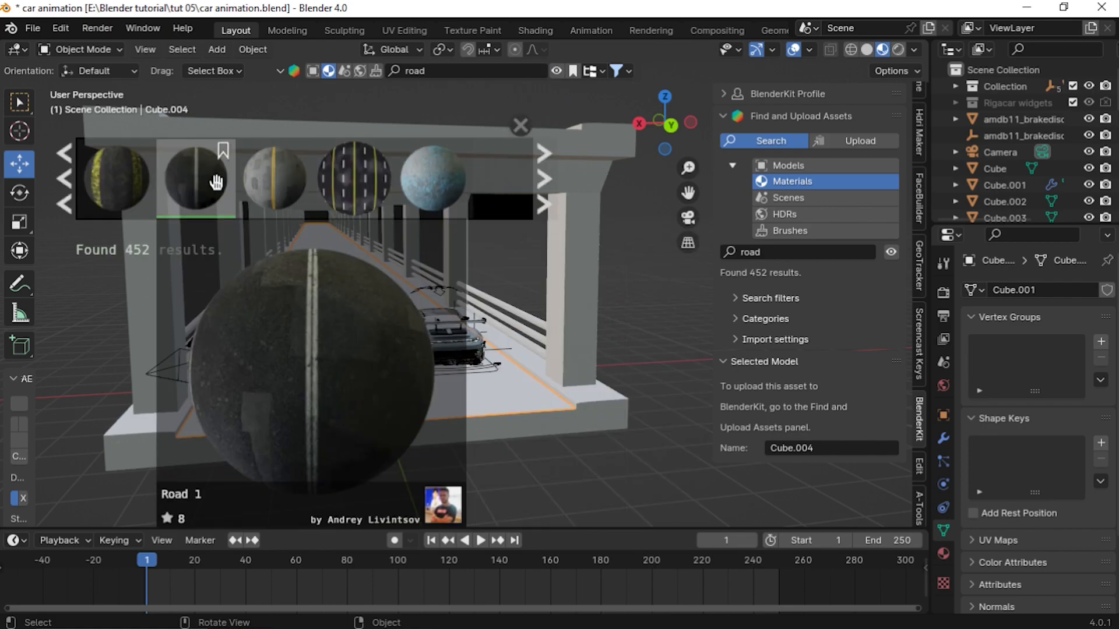
drag(198, 176, 425, 402)
middle_drag(423, 440, 475, 444)
scroll(400, 429, up, 3)
scroll(333, 408, down, 1)
middle_drag(333, 408, 363, 397)
scroll(365, 452, up, 5)
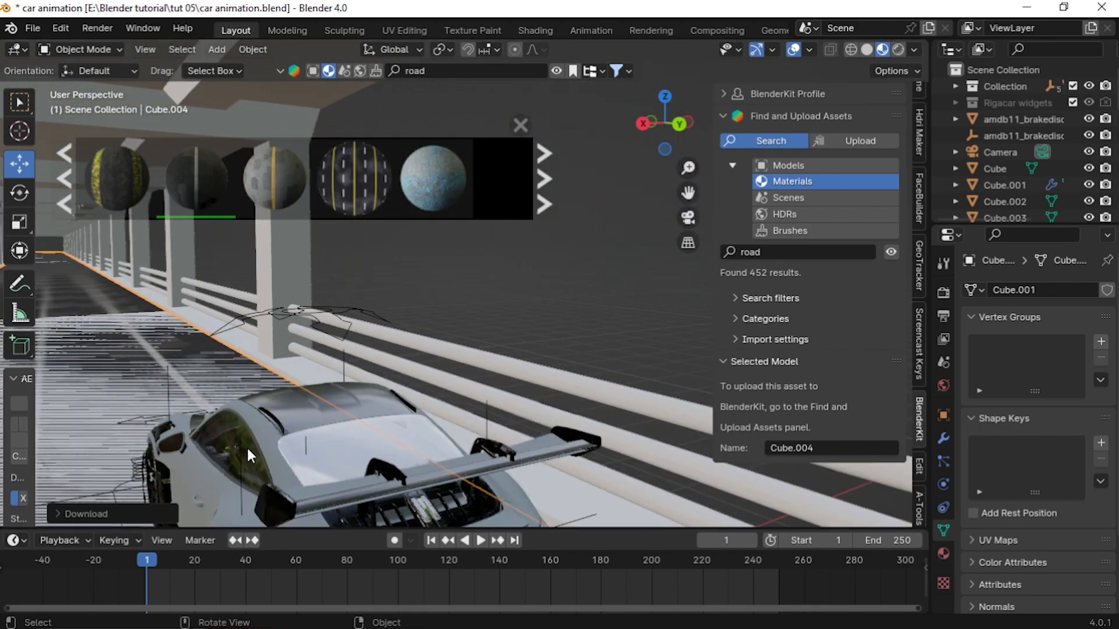
scroll(233, 448, down, 5)
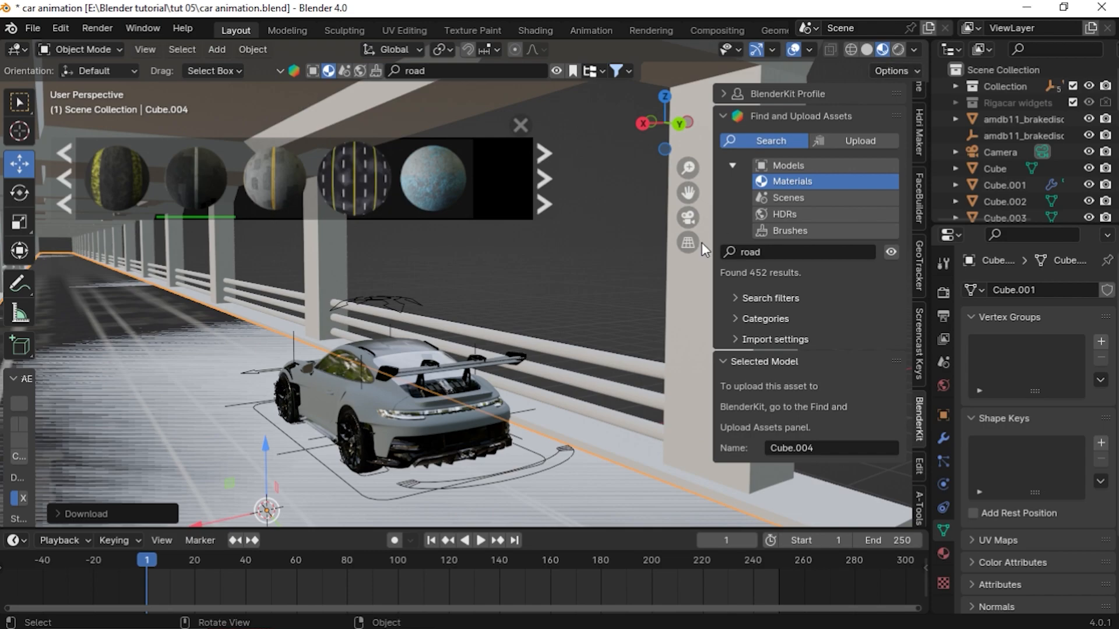
Examine the road surface material from several closer viewpoints around the car
shift+middle_drag(250, 513, 373, 392)
middle_drag(368, 428, 336, 432)
drag(376, 328, 377, 332)
middle_drag(362, 422, 387, 391)
middle_drag(239, 465, 257, 449)
drag(409, 281, 412, 268)
drag(383, 315, 379, 320)
middle_drag(379, 321, 412, 385)
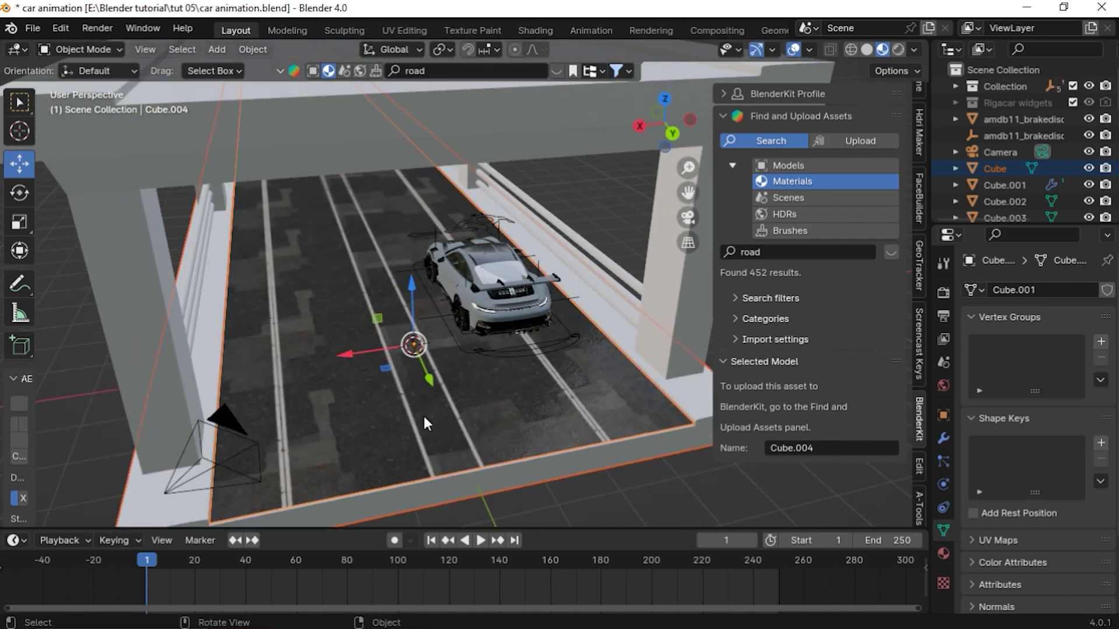
scroll(423, 418, up, 3)
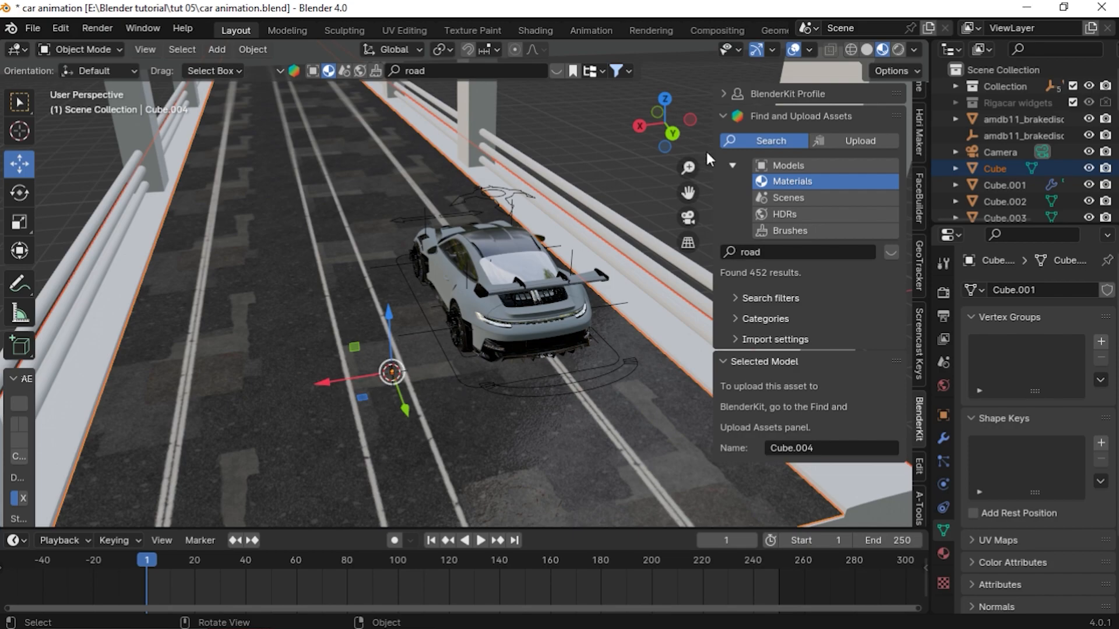
Open the road material in the Shading workspace with material preview and stretch its Mapping node's X scale to 1.8
click(529, 30)
scroll(515, 268, up, 3)
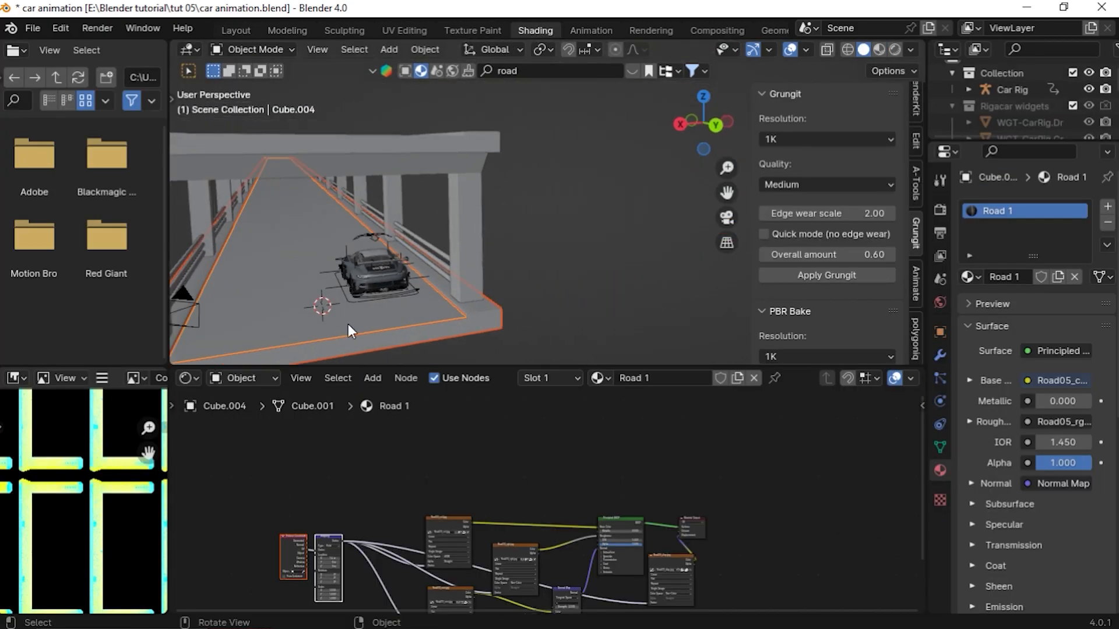
scroll(475, 527, up, 6)
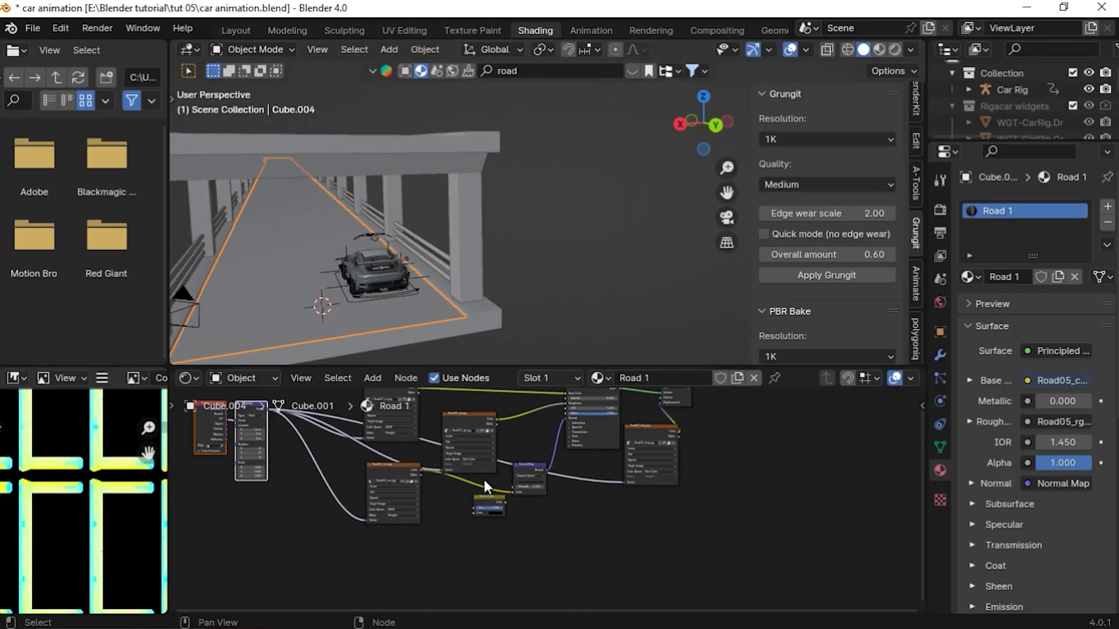
scroll(497, 520, up, 2)
click(879, 49)
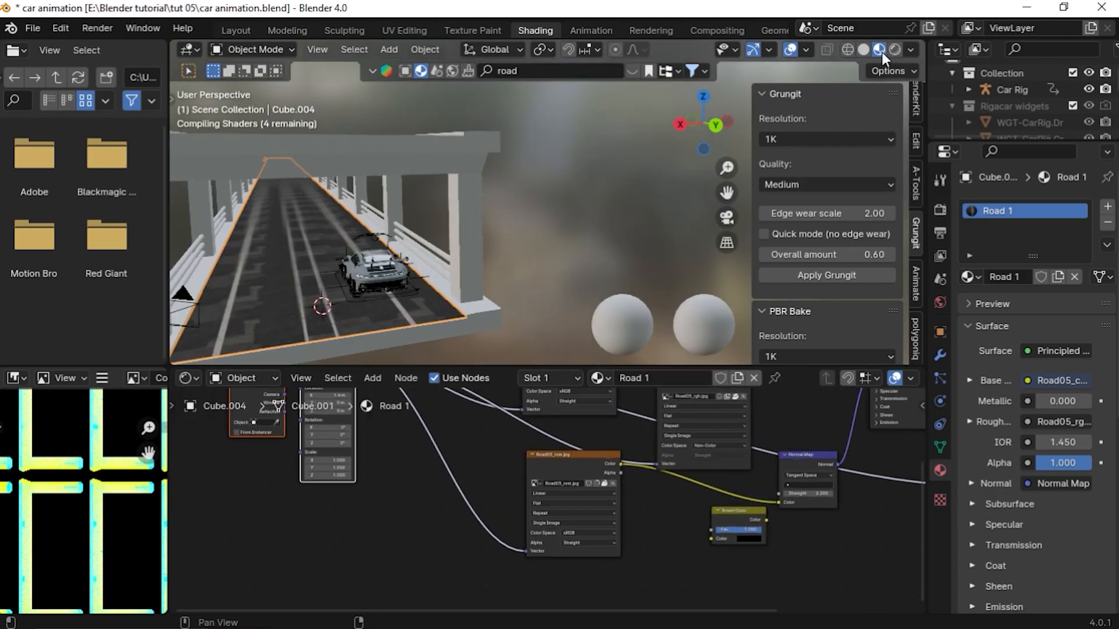
scroll(569, 268, down, 4)
scroll(367, 490, up, 1)
middle_drag(368, 489, 452, 551)
middle_drag(487, 478, 453, 391)
click(400, 460)
scroll(496, 527, up, 6)
scroll(407, 540, up, 6)
middle_drag(389, 508, 533, 506)
middle_drag(611, 232, 579, 239)
click(371, 473)
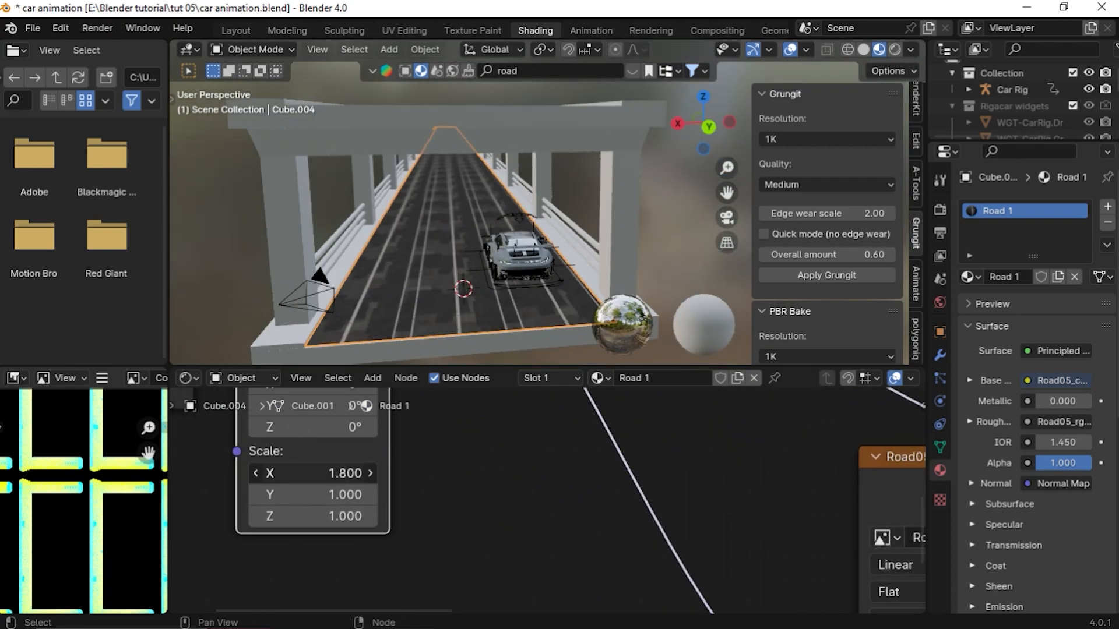
Re-enter the road Mapping node's X scale as 1 and return to the Layout workspace
drag(327, 473, 355, 495)
key(BackSpace)
click(341, 473)
text(1)
key(Return)
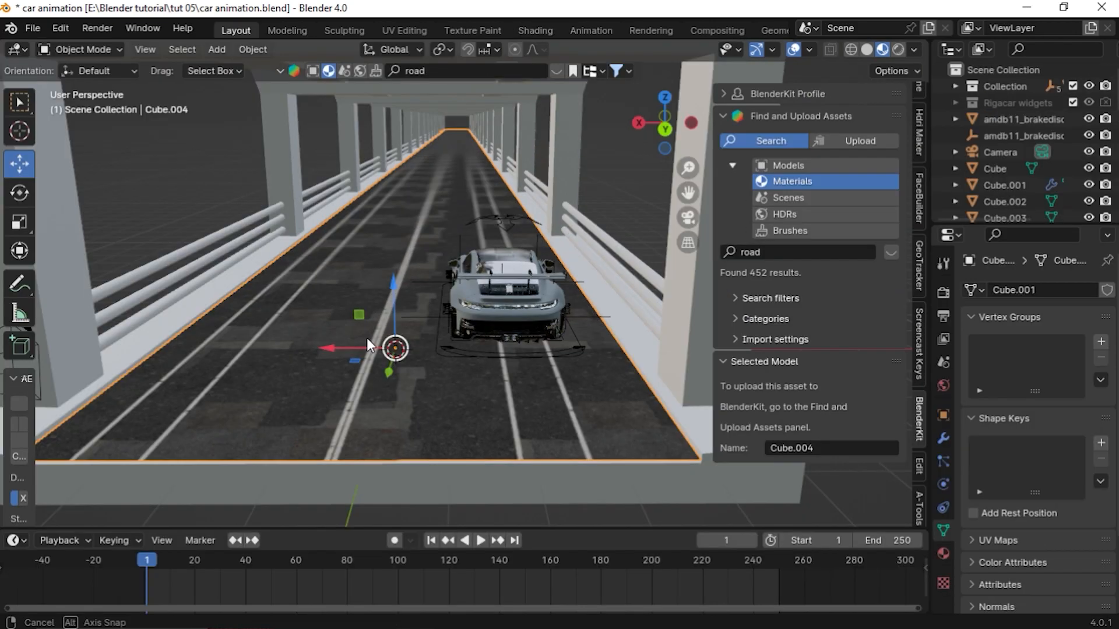
middle_drag(366, 338, 327, 337)
click(328, 335)
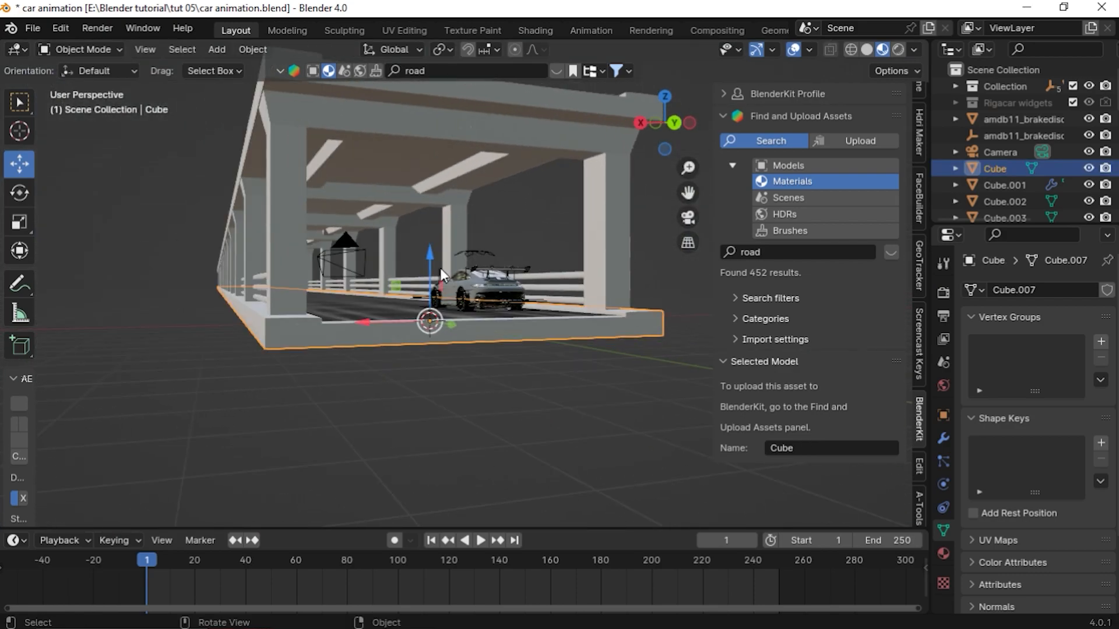
Search BlenderKit materials for concrete and apply the cracked Concrete material to the ground base
click(448, 70)
text(concrete)
key(Return)
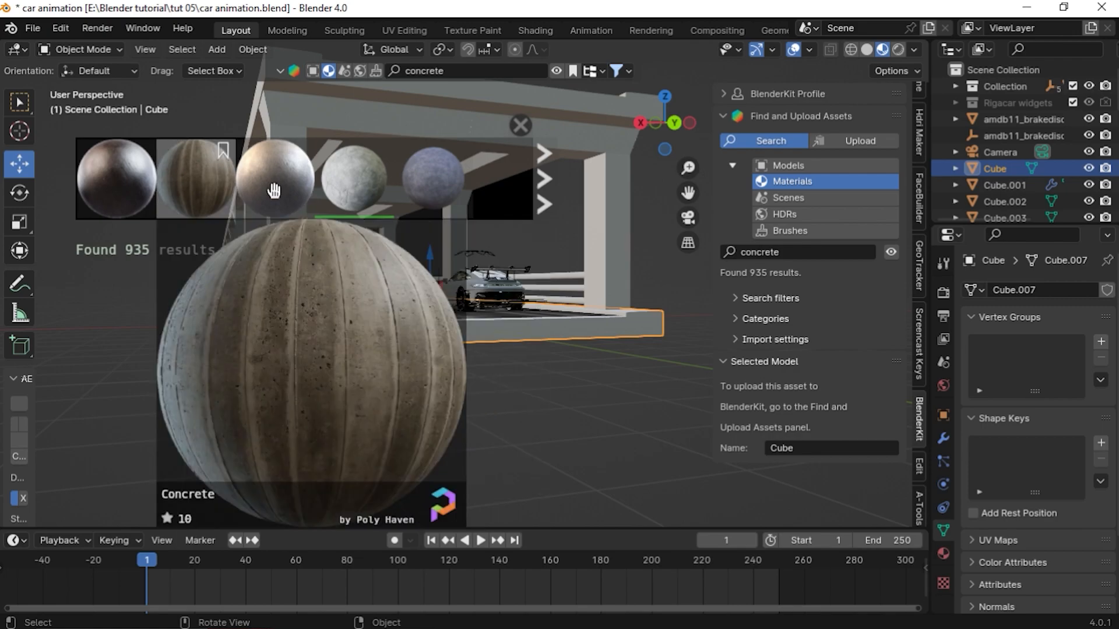
scroll(192, 181, down, 2)
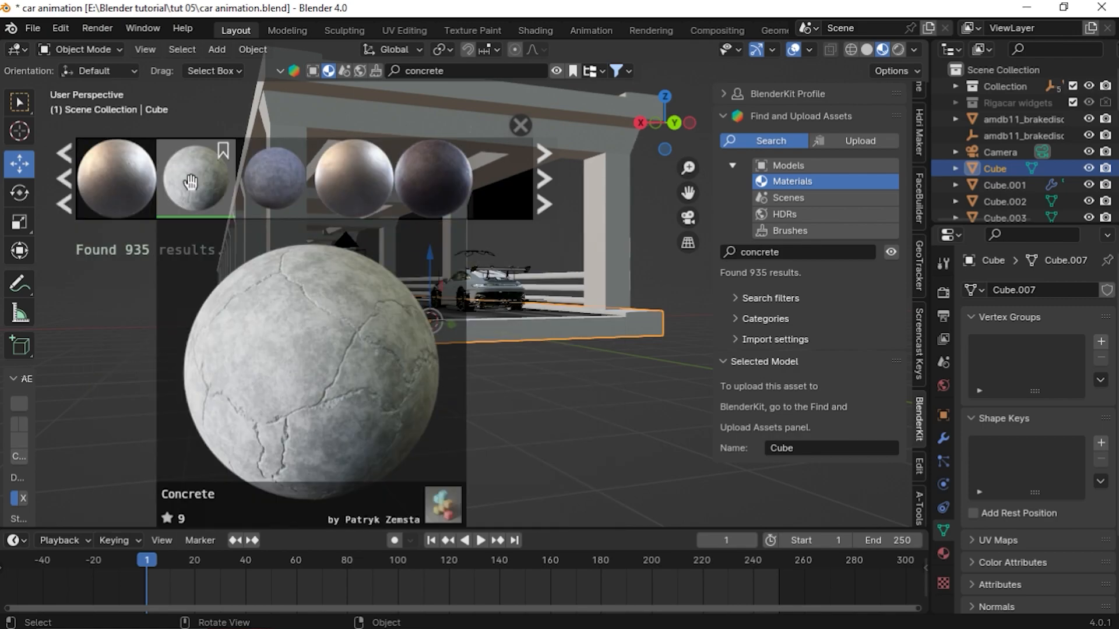
click(191, 182)
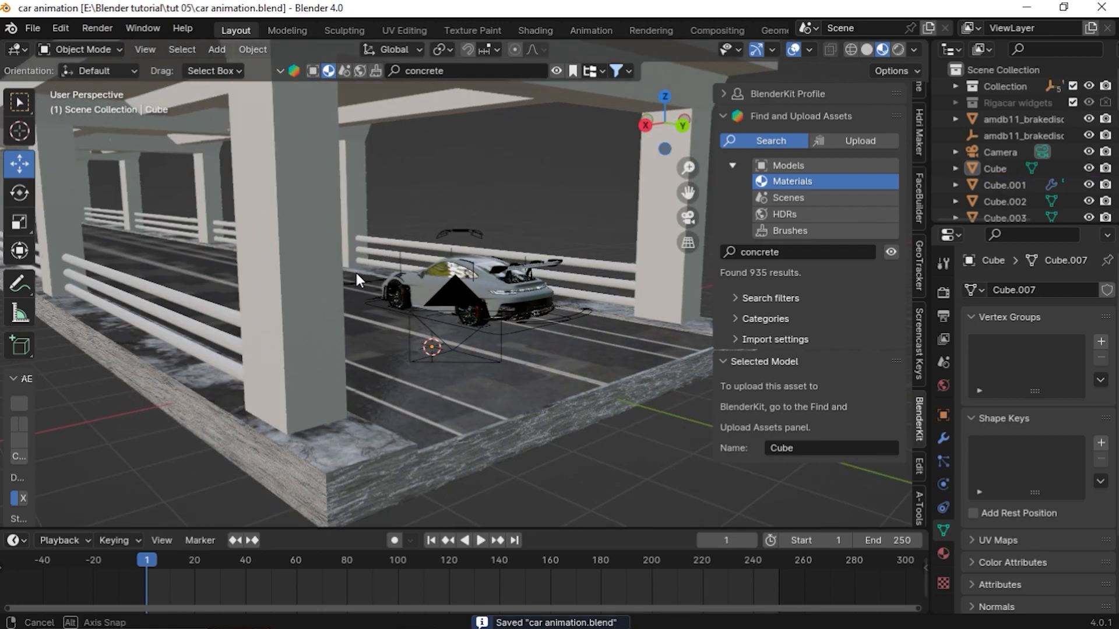
Select the pillars object and assign it the existing Concrete material in the Shading workspace
click(449, 458)
click(294, 277)
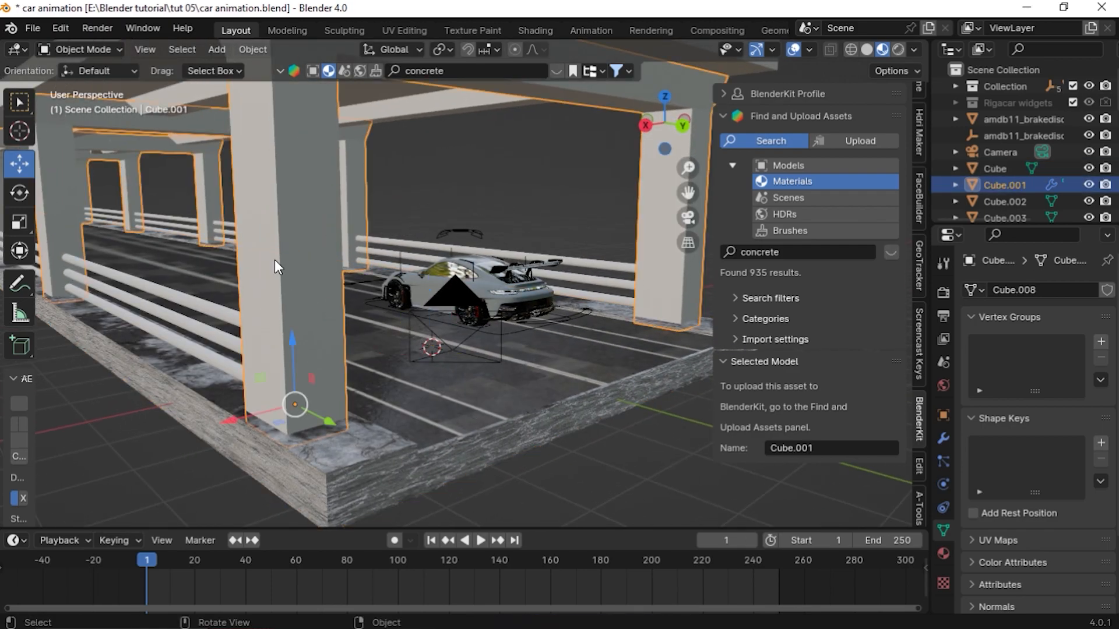
click(525, 34)
mouse_move(417, 266)
middle_down()
mouse_move(378, 244)
mouse_move(359, 251)
middle_up()
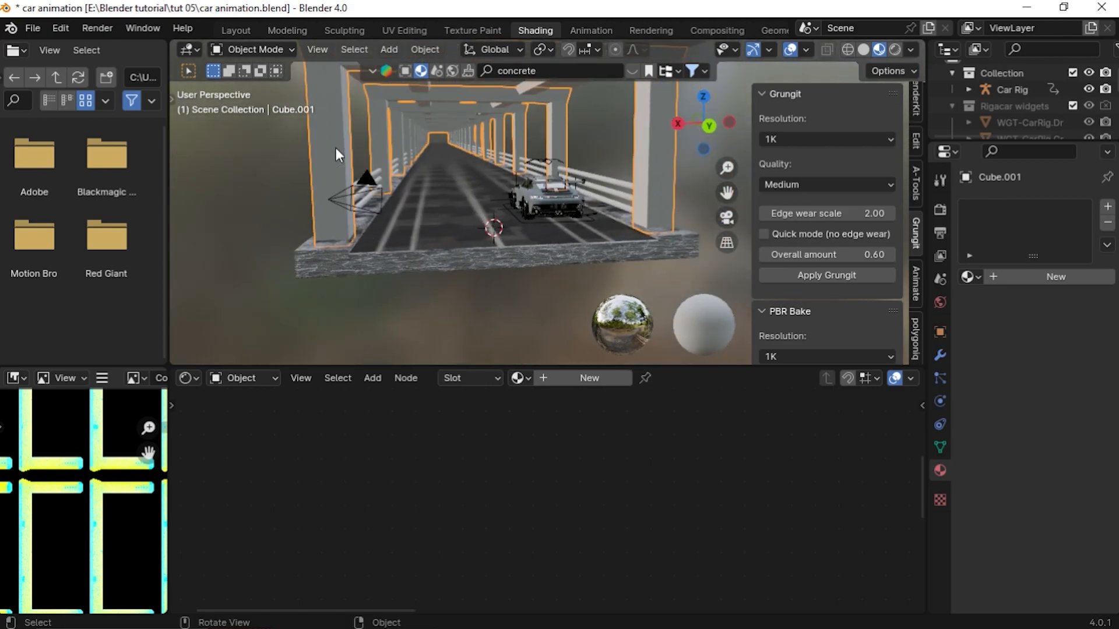
click(518, 378)
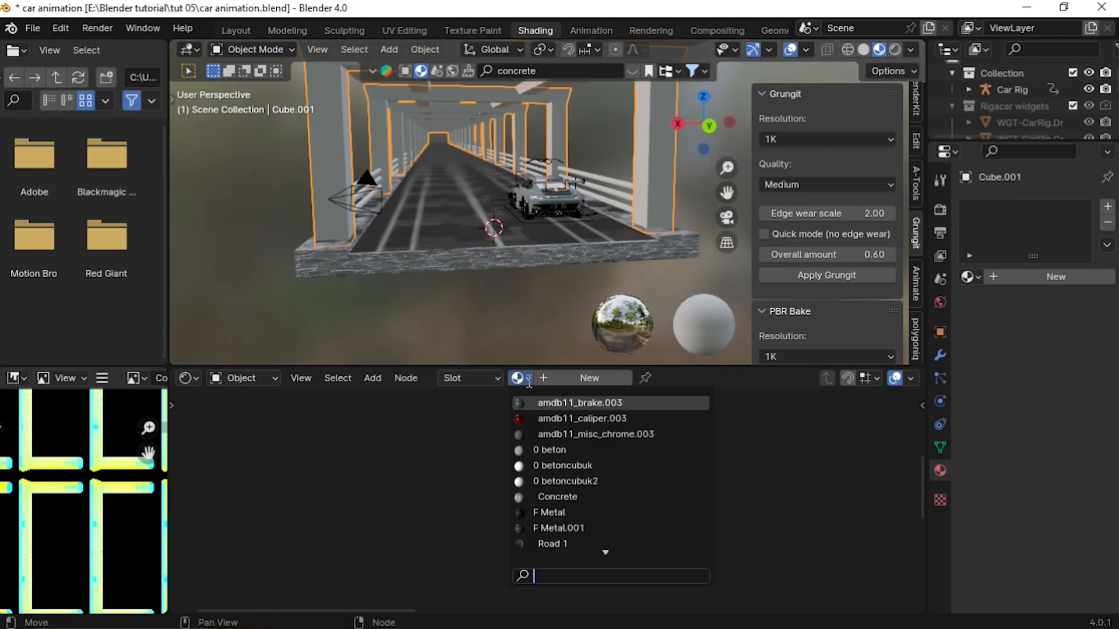
text(c)
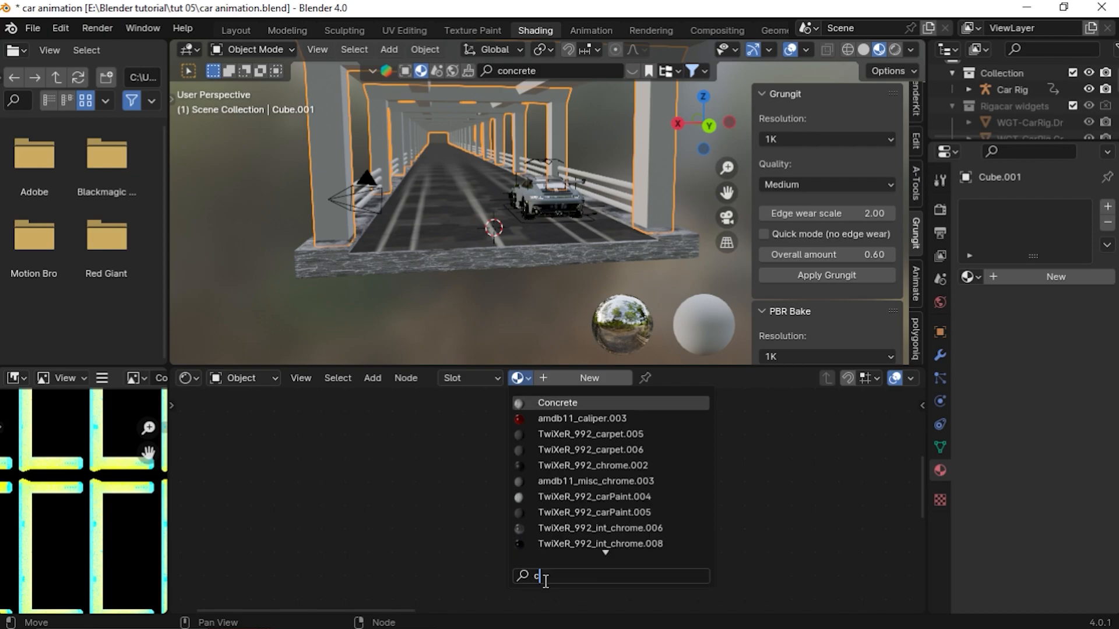
text(o)
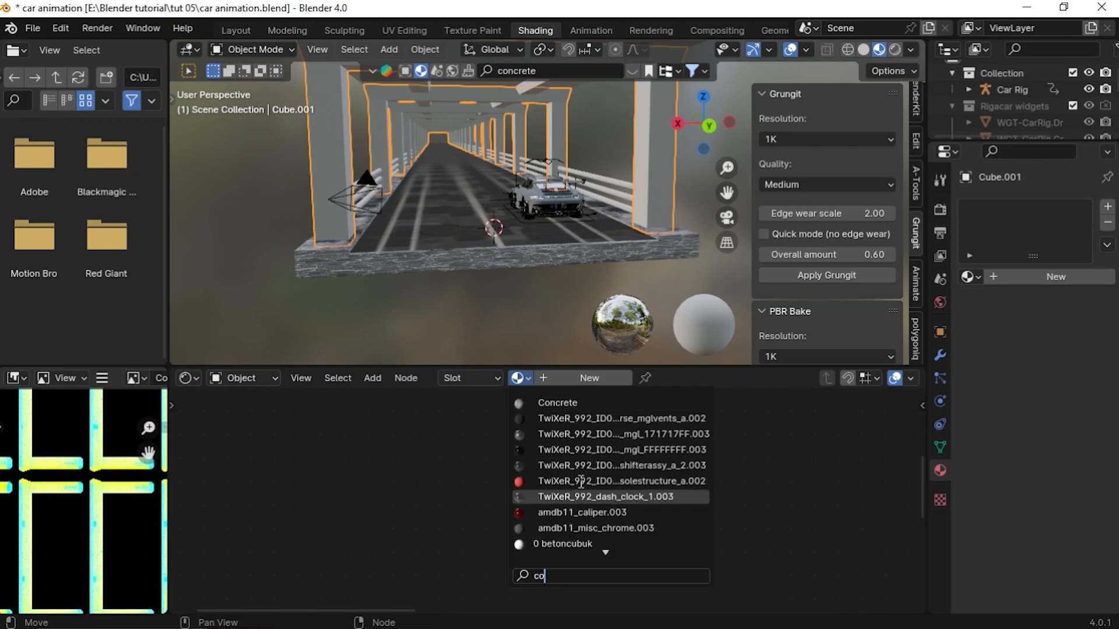
click(557, 402)
Select the roof object and assign it the same Concrete material
drag(726, 191, 725, 303)
click(549, 220)
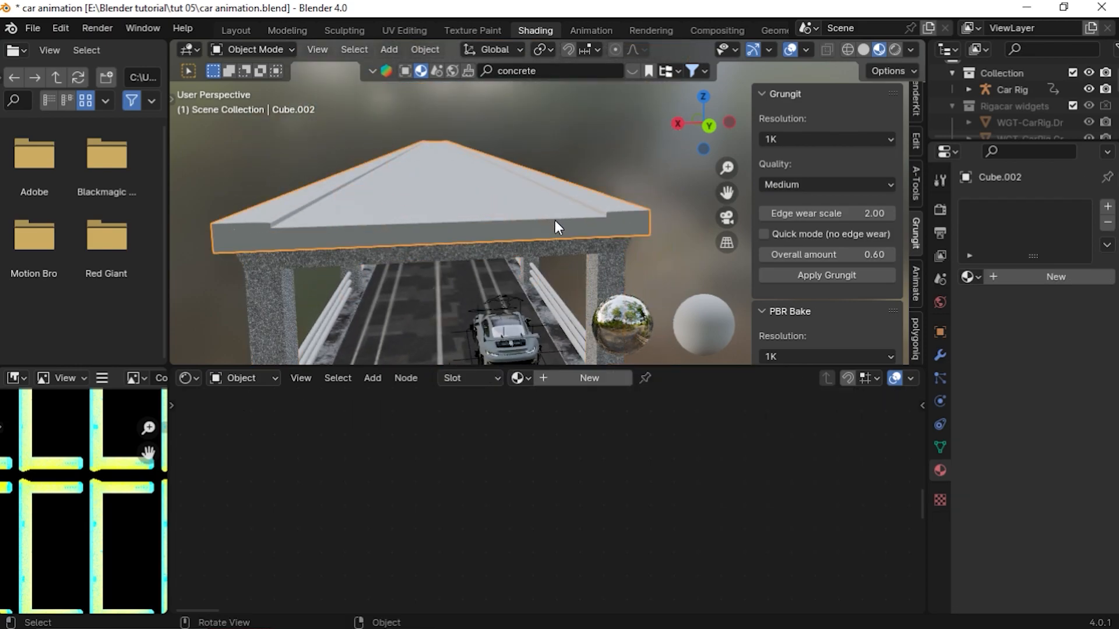
click(517, 378)
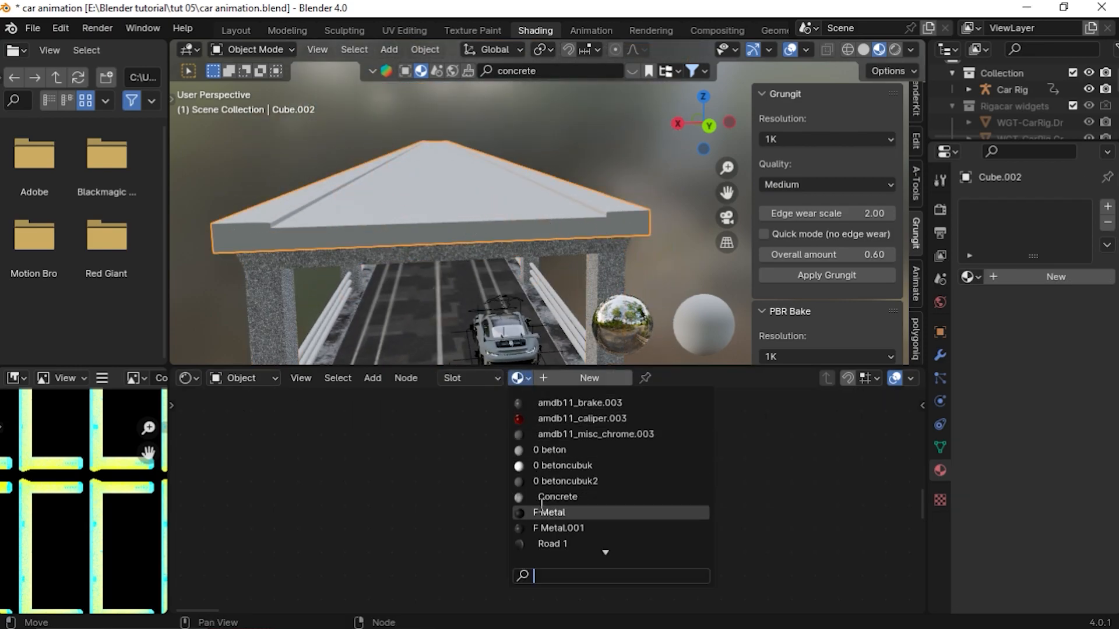
text(conc)
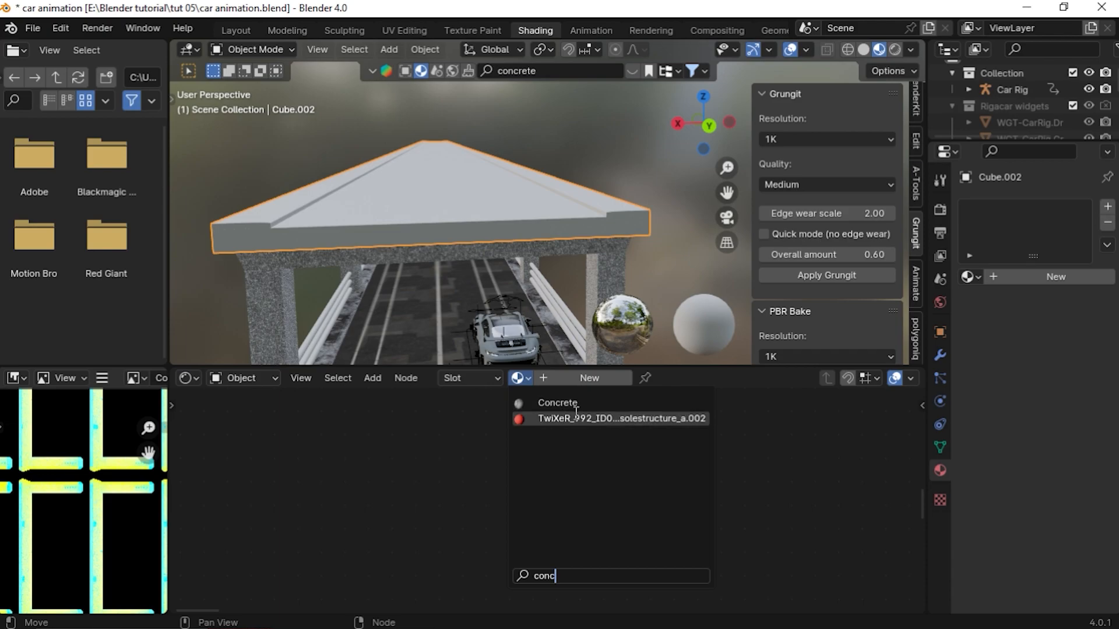
click(558, 402)
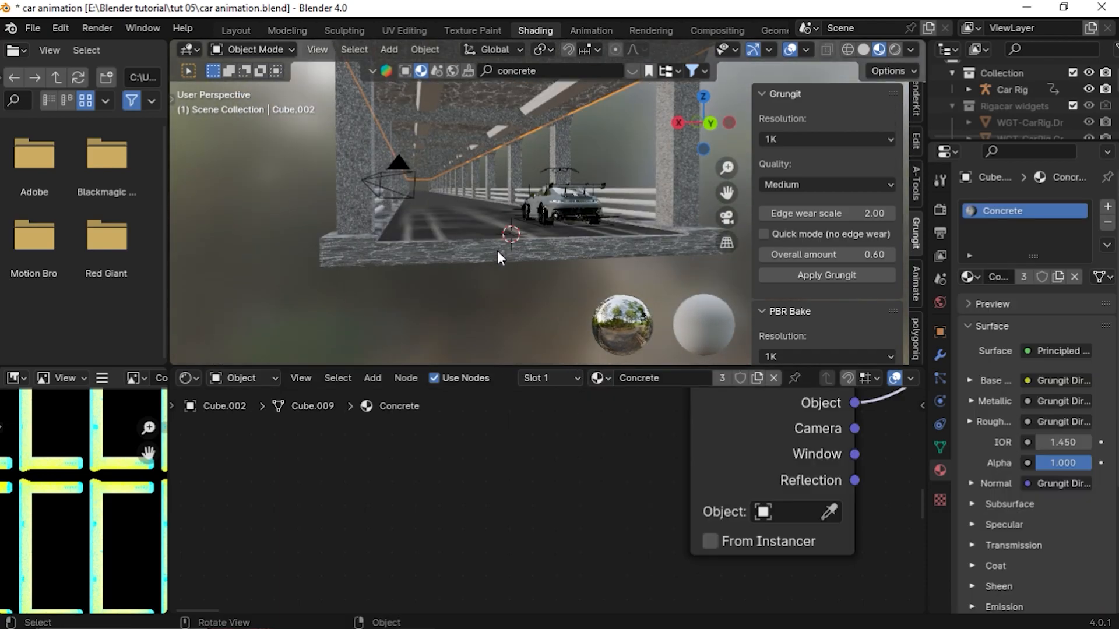
Search BlenderKit for metal and apply the Metal tread panel material to the rail cylinders
click(546, 71)
text(metal)
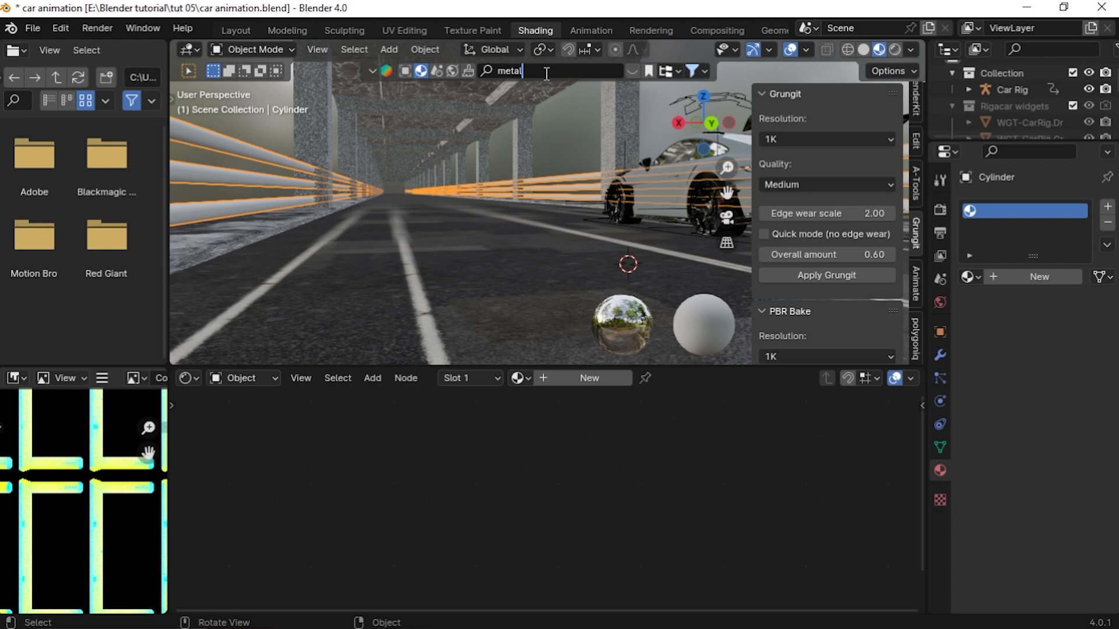
key(Return)
click(637, 68)
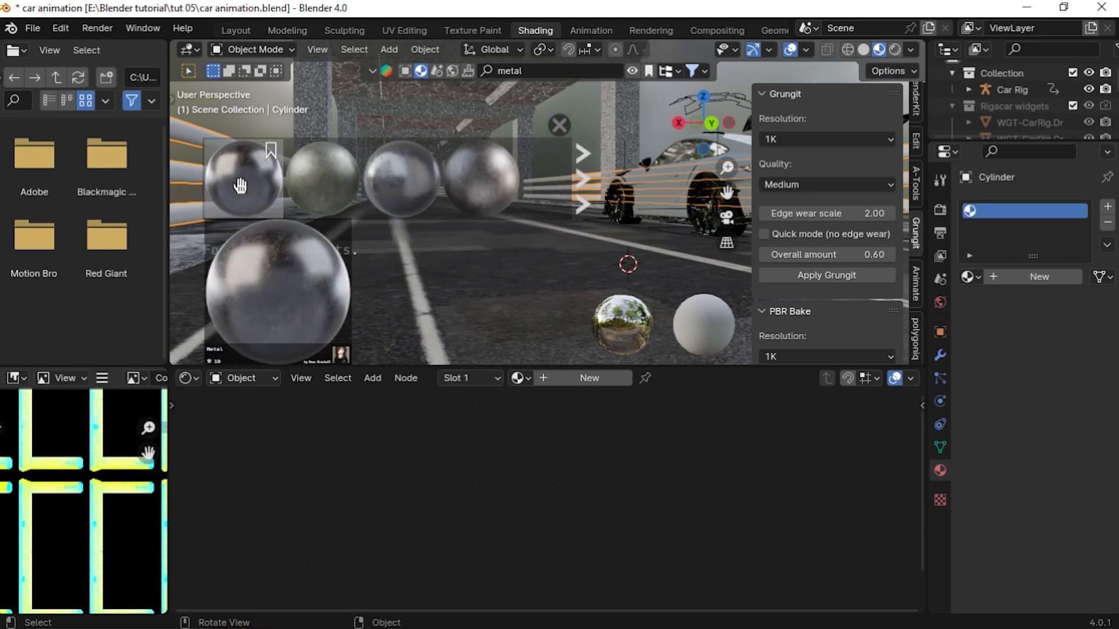
scroll(240, 185, down, 5)
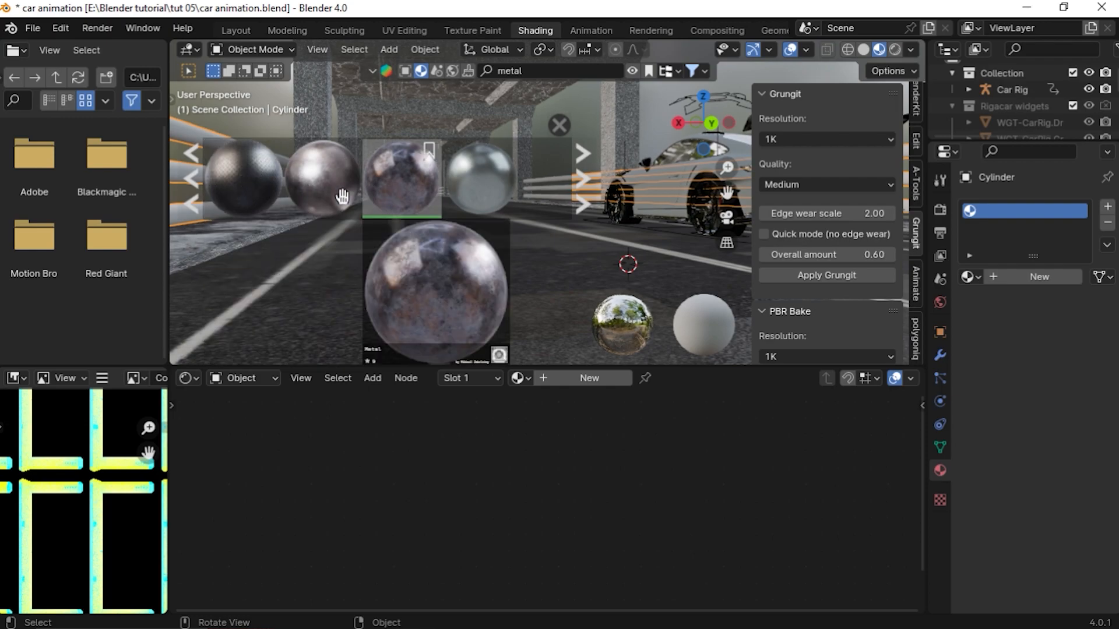
drag(249, 183, 269, 311)
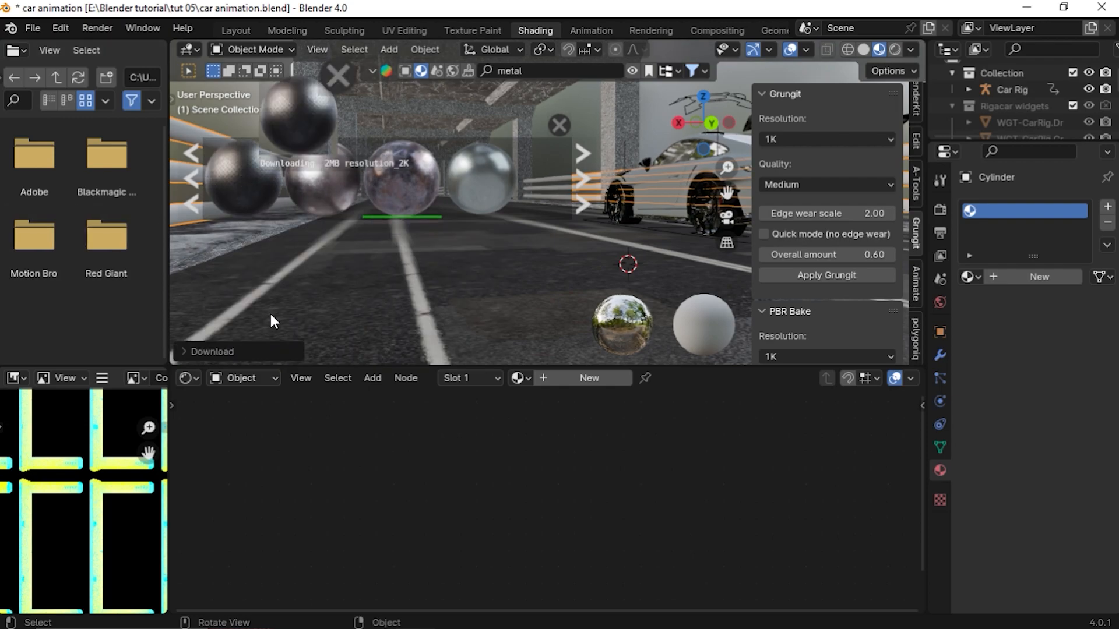
scroll(666, 492, down, 8)
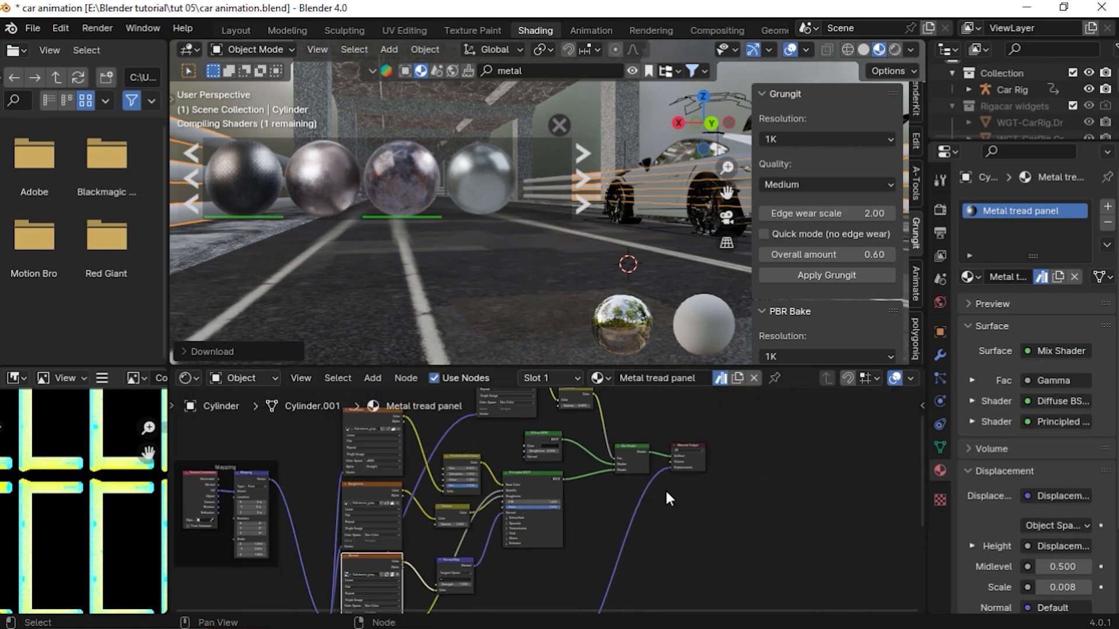
click(560, 124)
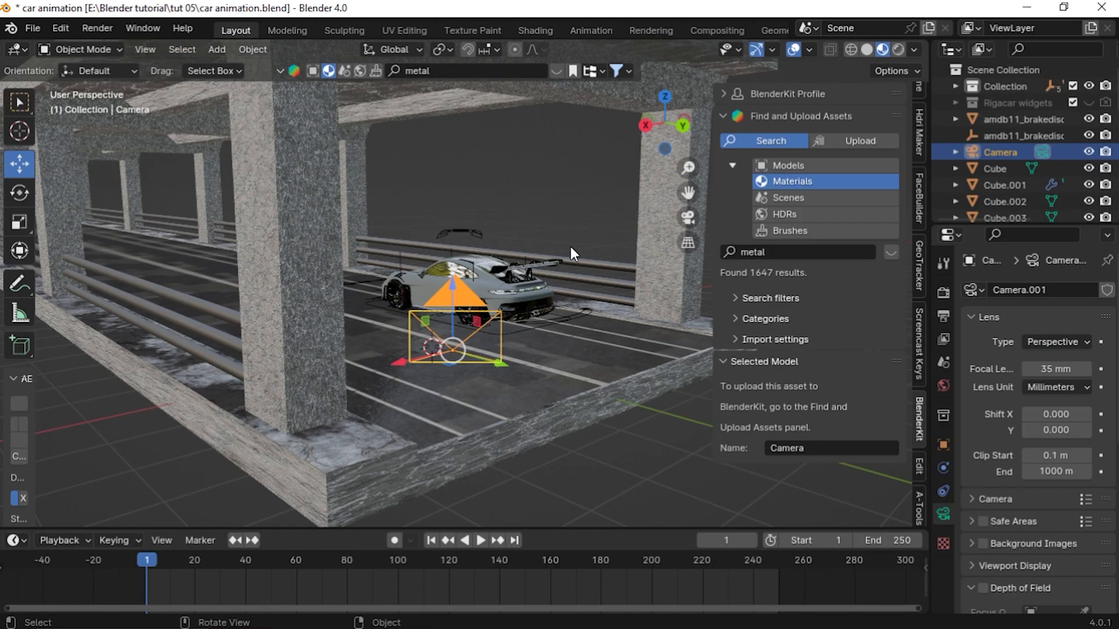
Switch the viewport to rendered shading and look through the camera
middle_drag(572, 247, 357, 324)
scroll(488, 329, up, 2)
middle_drag(460, 327, 520, 303)
scroll(445, 308, up, 2)
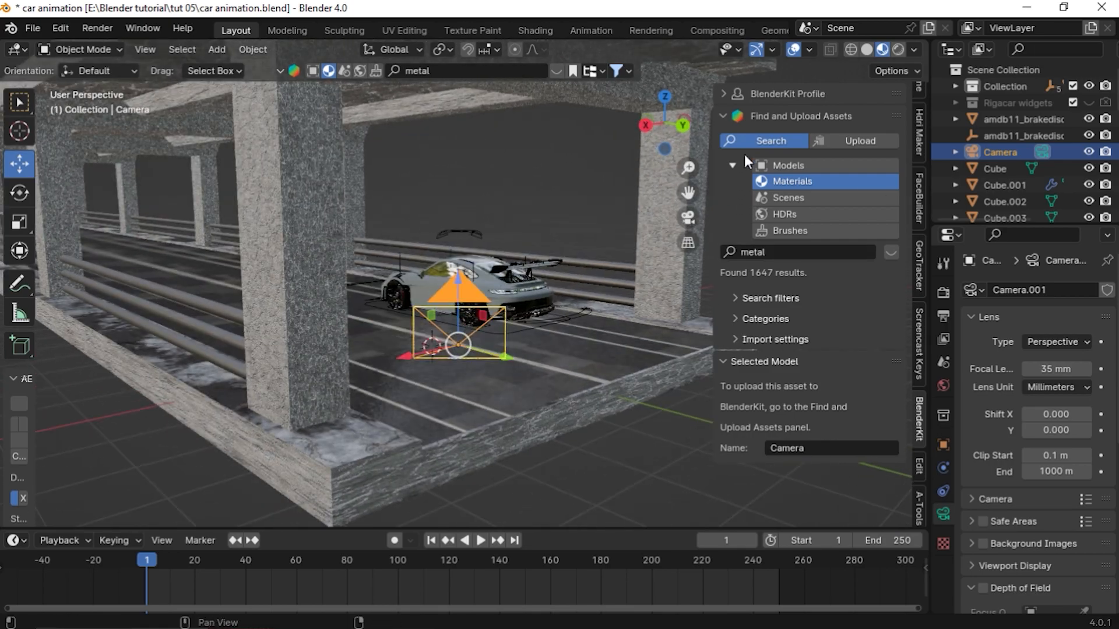
click(903, 50)
middle_drag(501, 291, 466, 306)
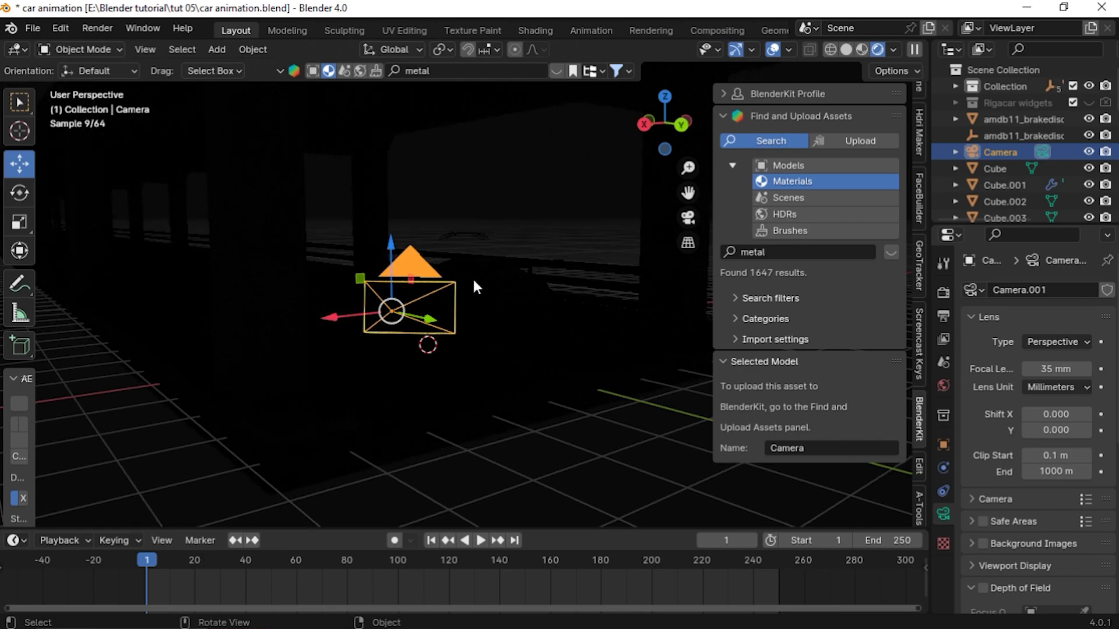
key(KP_0)
scroll(455, 274, up, 2)
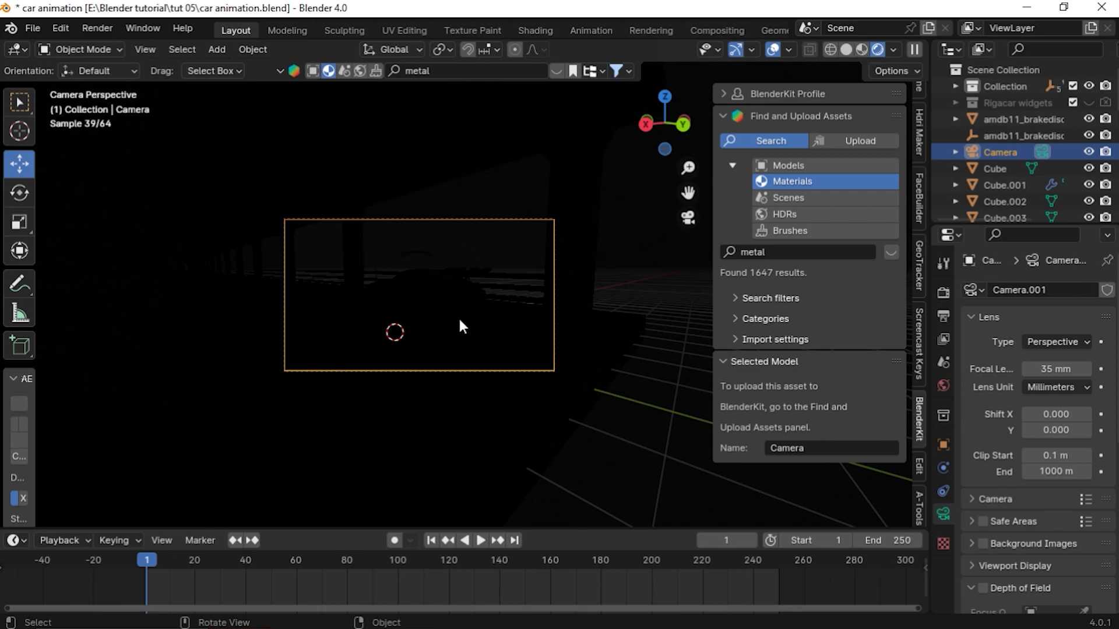
Set the world background color to a Sky Texture in the World properties
click(944, 387)
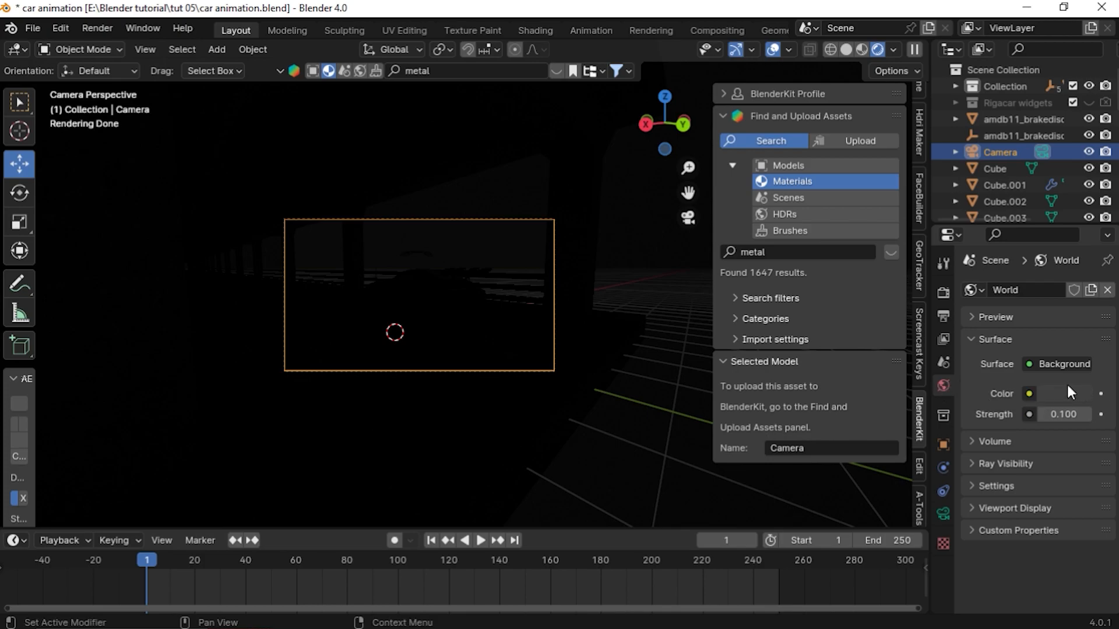
click(1028, 393)
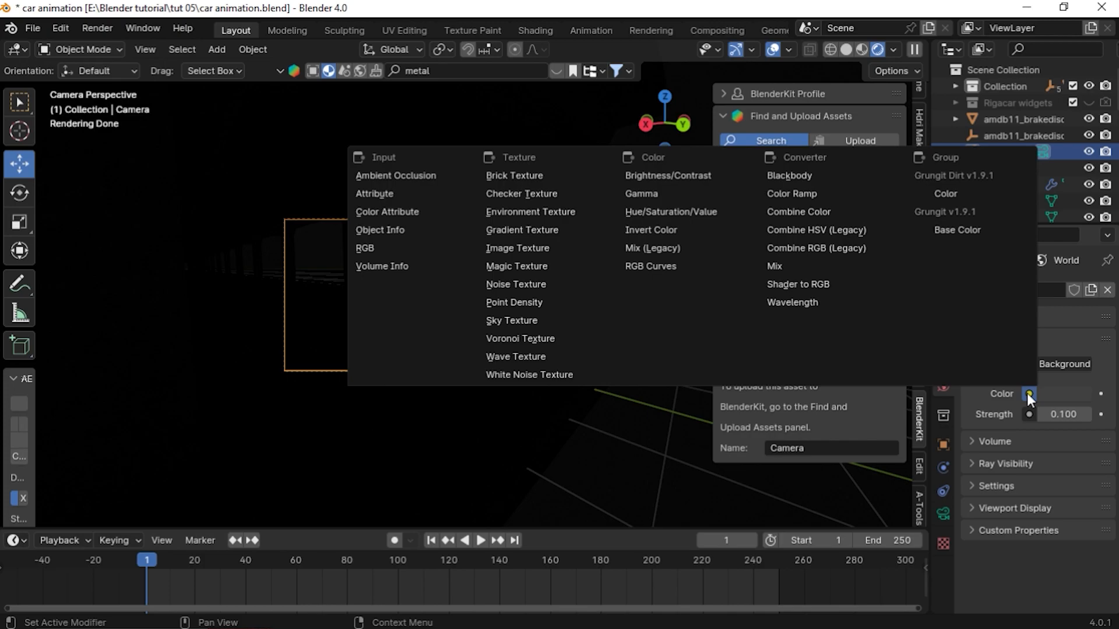
click(501, 320)
scroll(394, 279, up, 5)
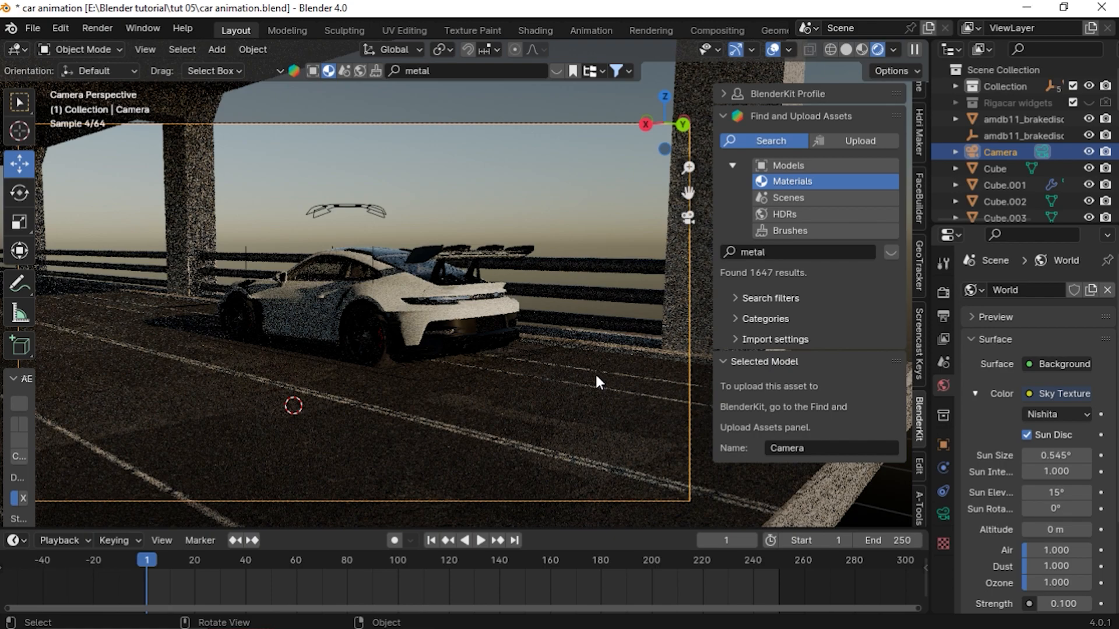
scroll(296, 309, down, 2)
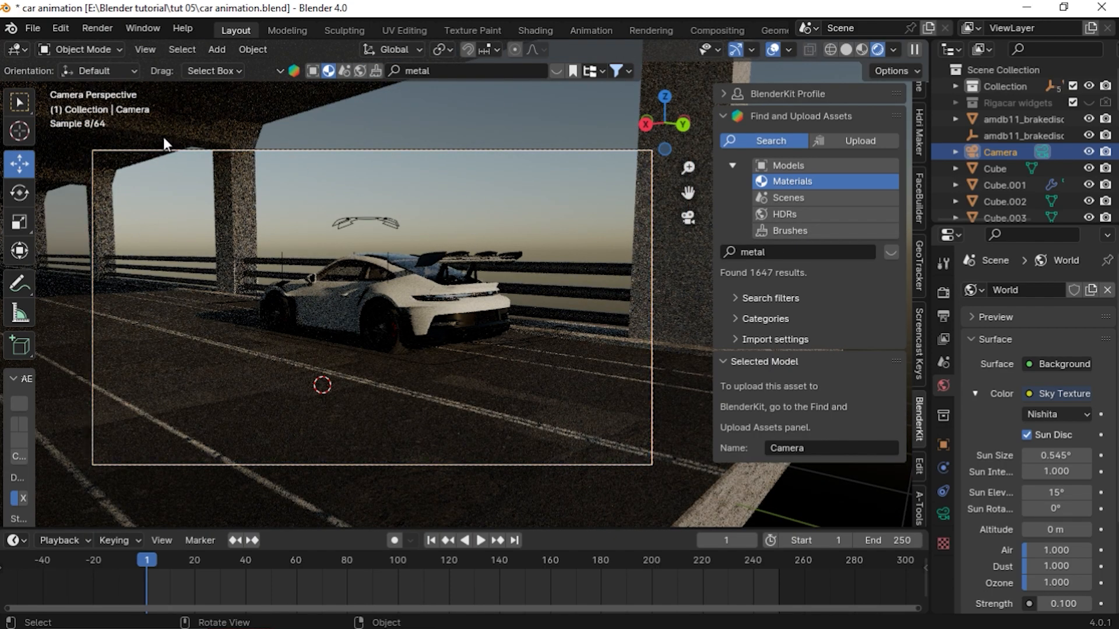
click(163, 136)
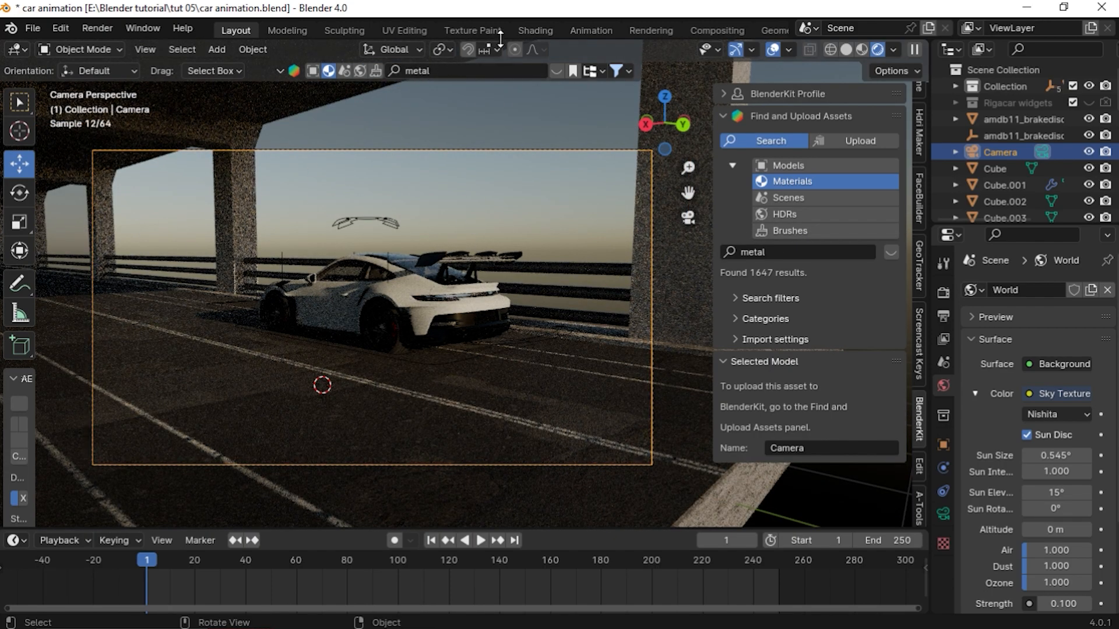
Inspect the world node tree and the road material nodes in the Shading workspace
click(551, 31)
scroll(534, 522, up, 4)
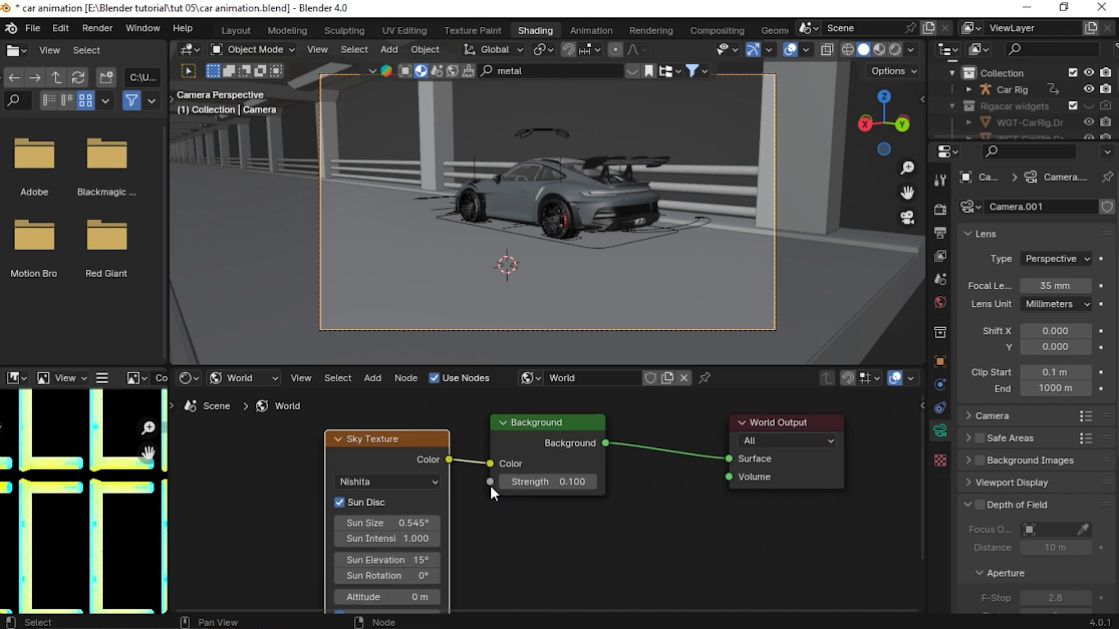
click(228, 379)
click(250, 418)
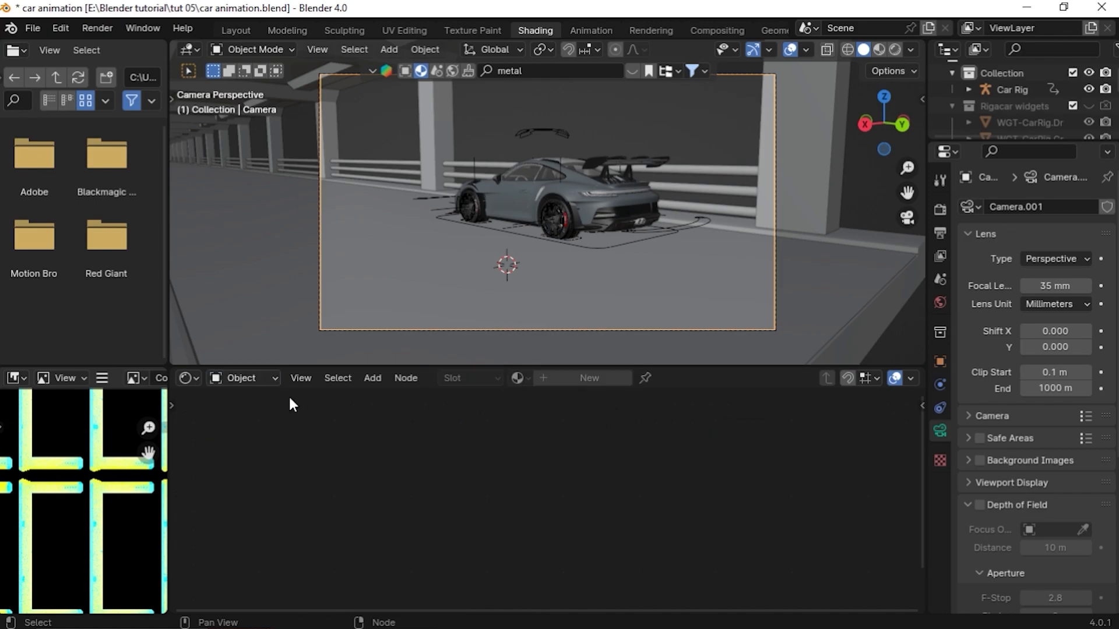
click(540, 195)
click(374, 265)
scroll(494, 526, down, 3)
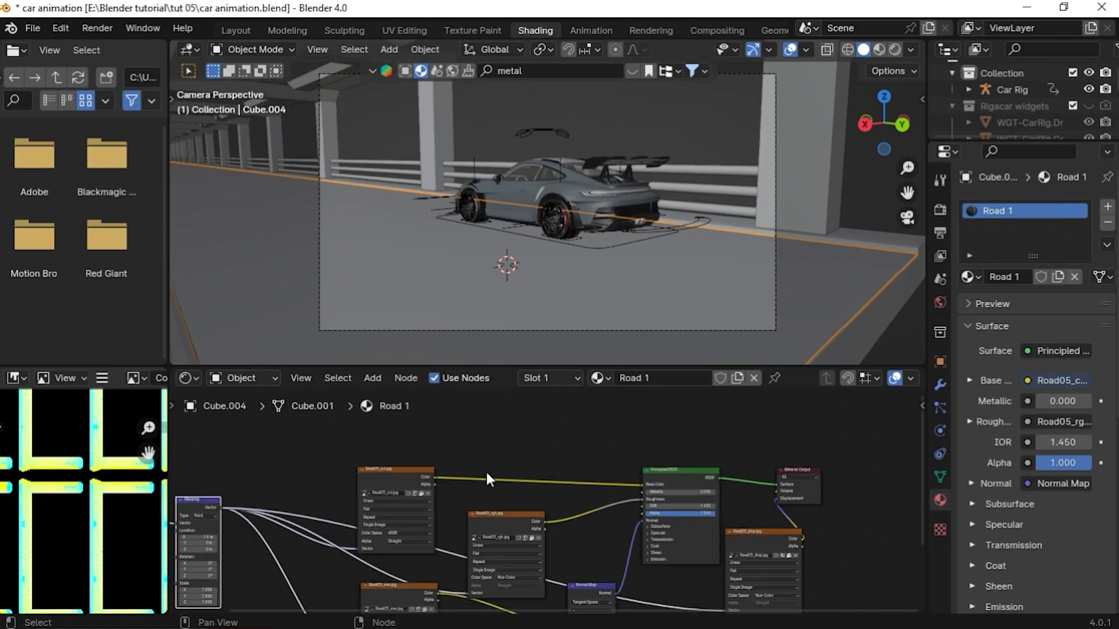
scroll(539, 509, down, 1)
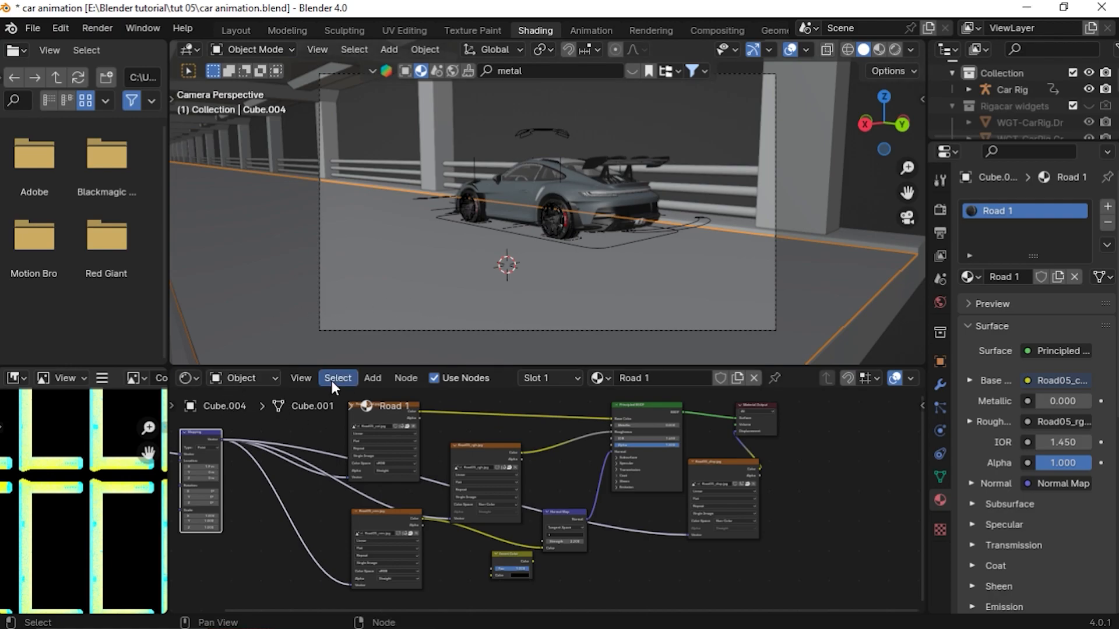
Show the world node tree in the node editor and switch the viewport to rendered shading
click(251, 378)
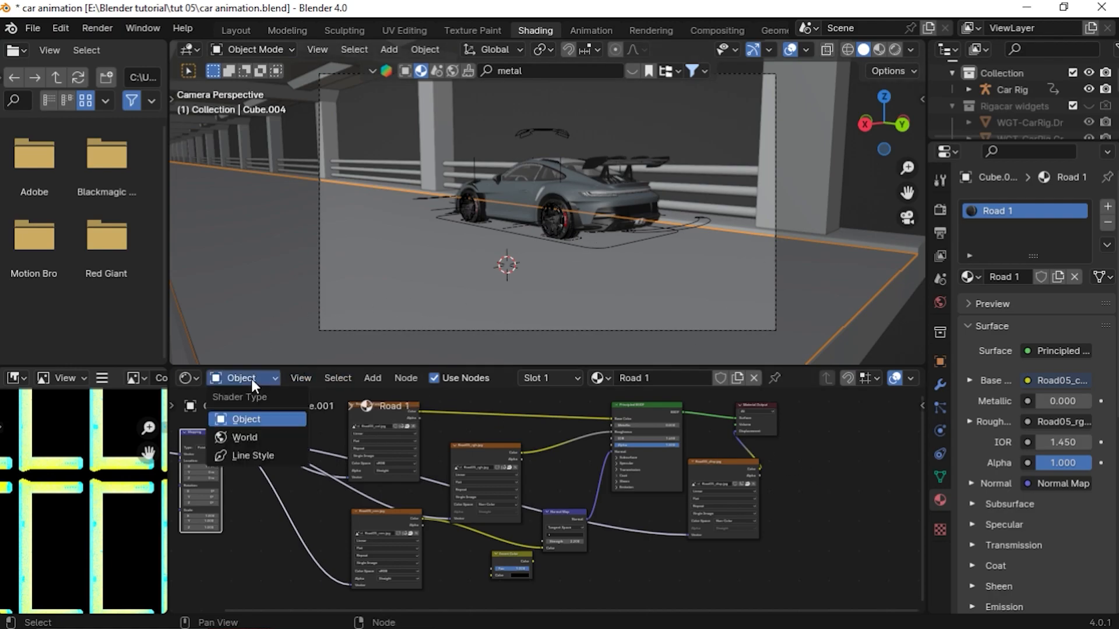
click(255, 441)
key(Home)
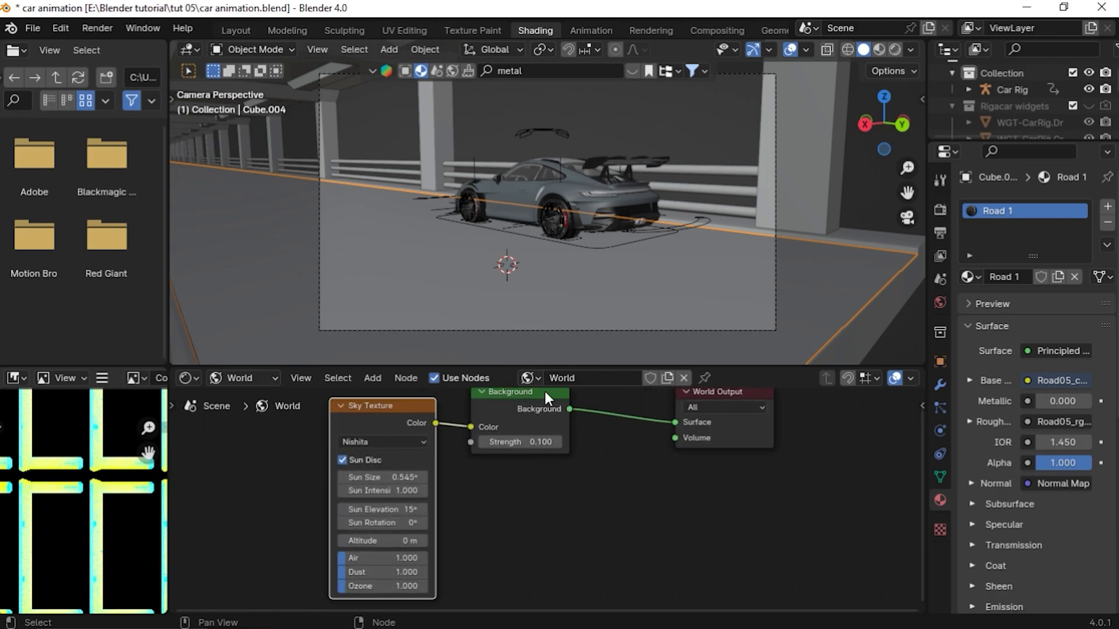
click(896, 52)
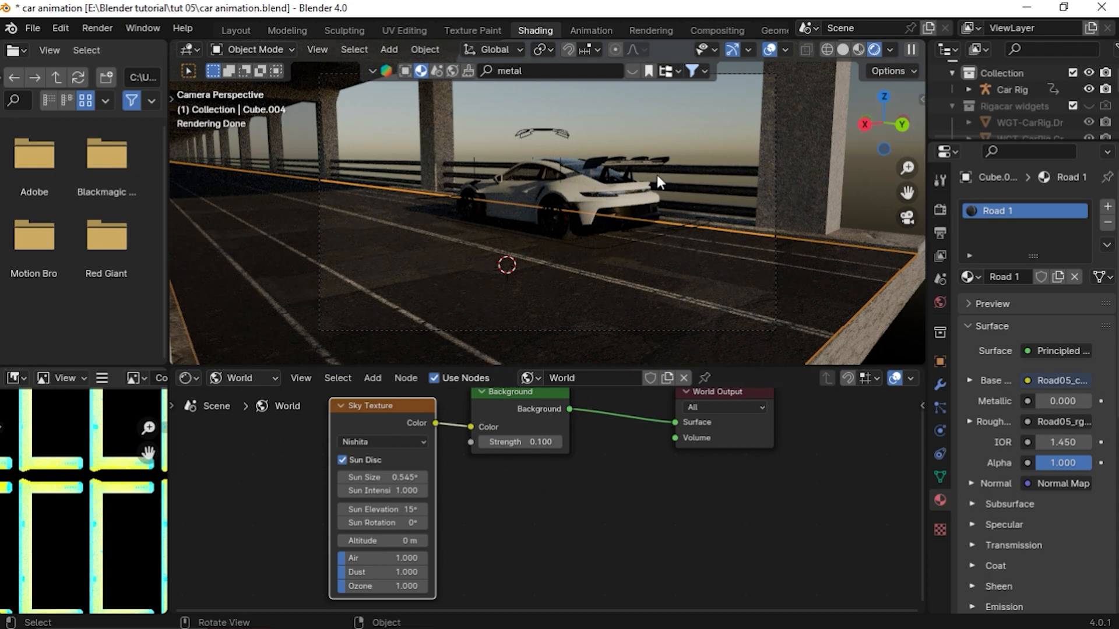
Adjust the Sky Texture's sun settings, turning the sun rotation to about 63°
scroll(443, 491, up, 6)
middle_drag(411, 507, 547, 505)
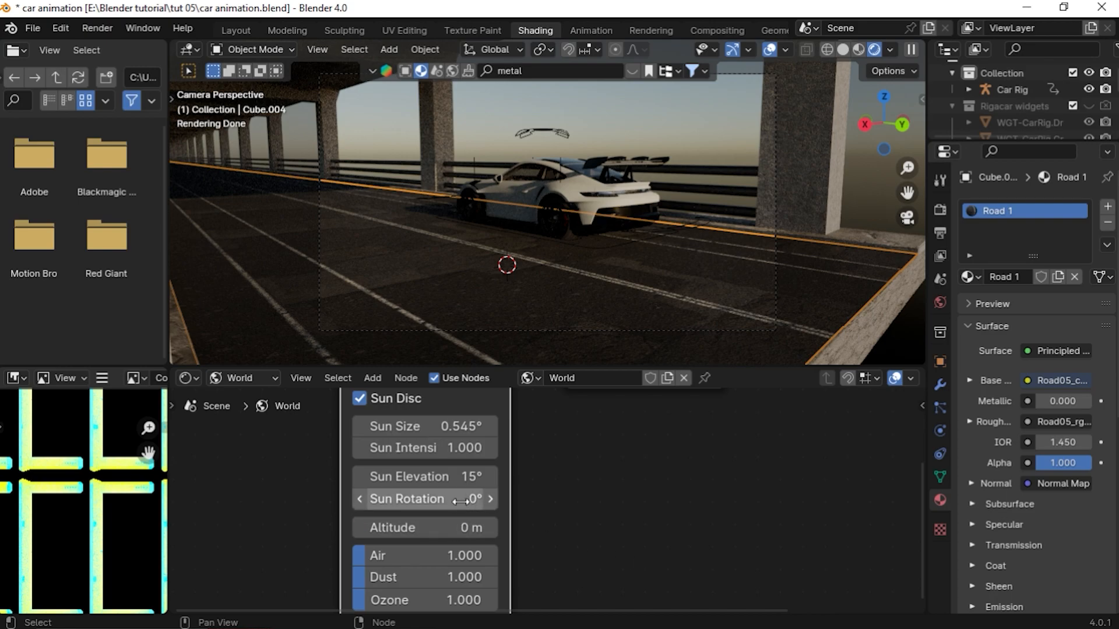
click(490, 498)
click(489, 499)
click(490, 500)
drag(489, 500, 438, 497)
drag(496, 473, 643, 474)
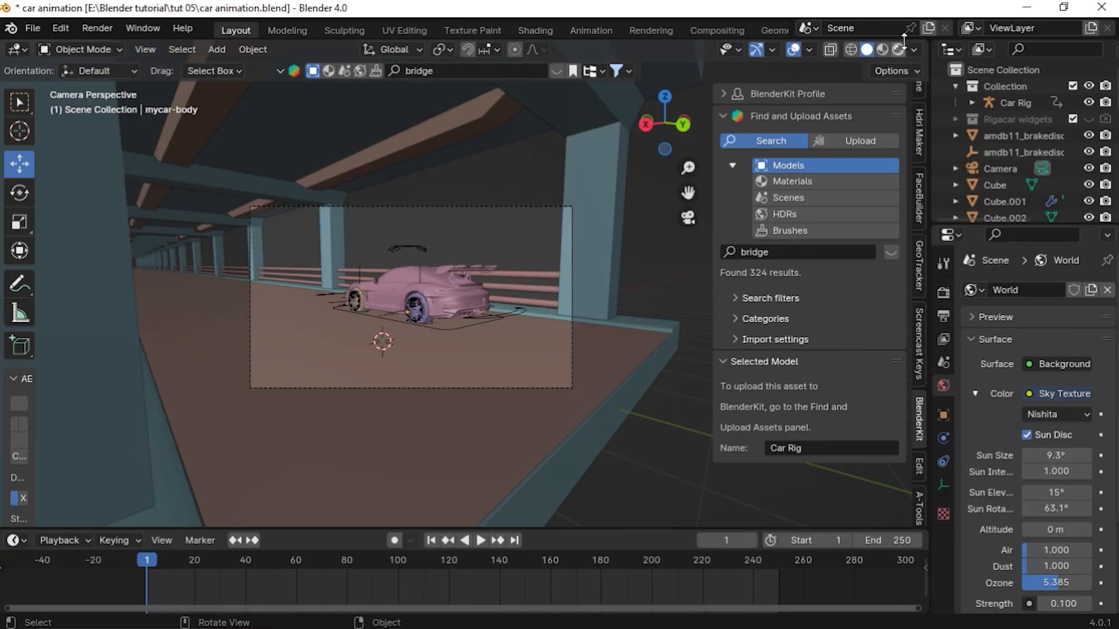
Preview the scene in rendered shading in the Layout viewport, then return to solid shading
click(901, 48)
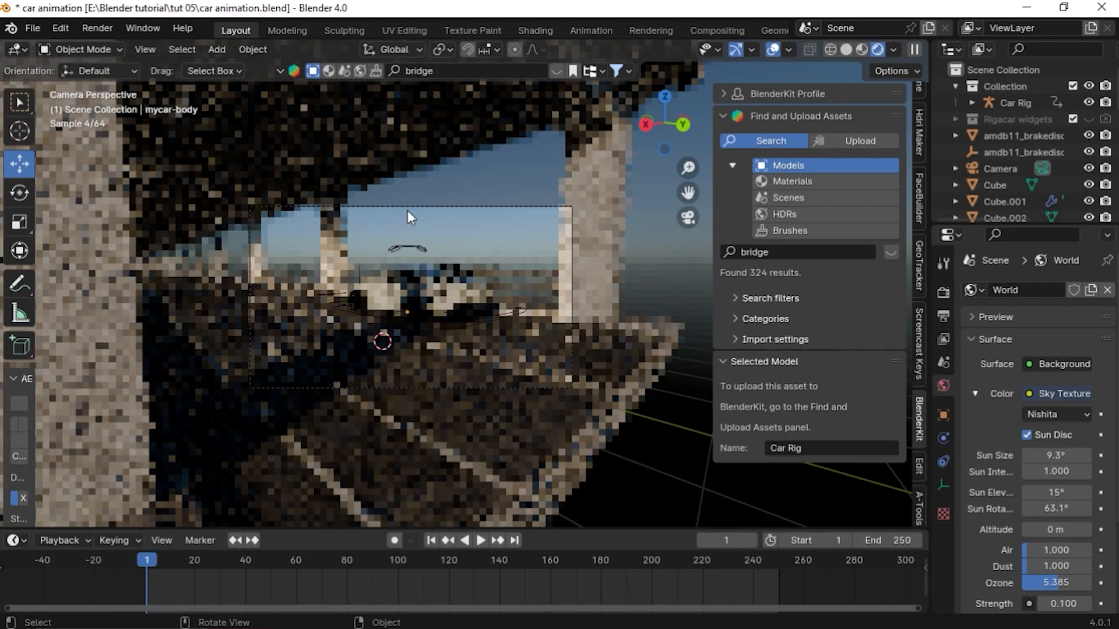
scroll(478, 288, up, 2)
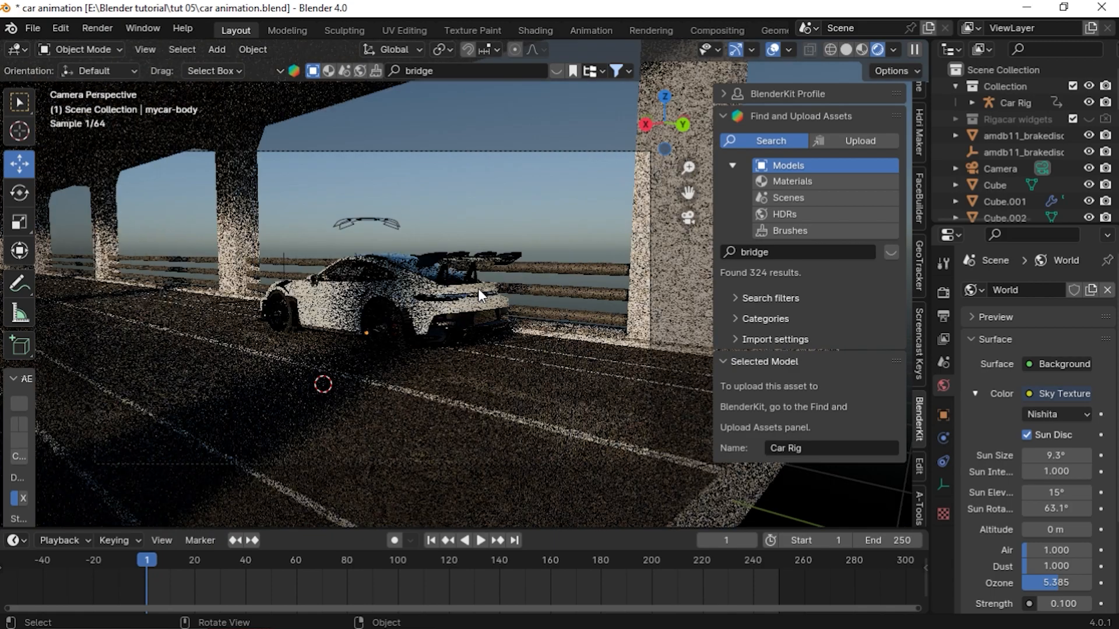
click(846, 49)
Select the car rig's root bone in Pose Mode and insert a location keyframe at frame 1
click(486, 358)
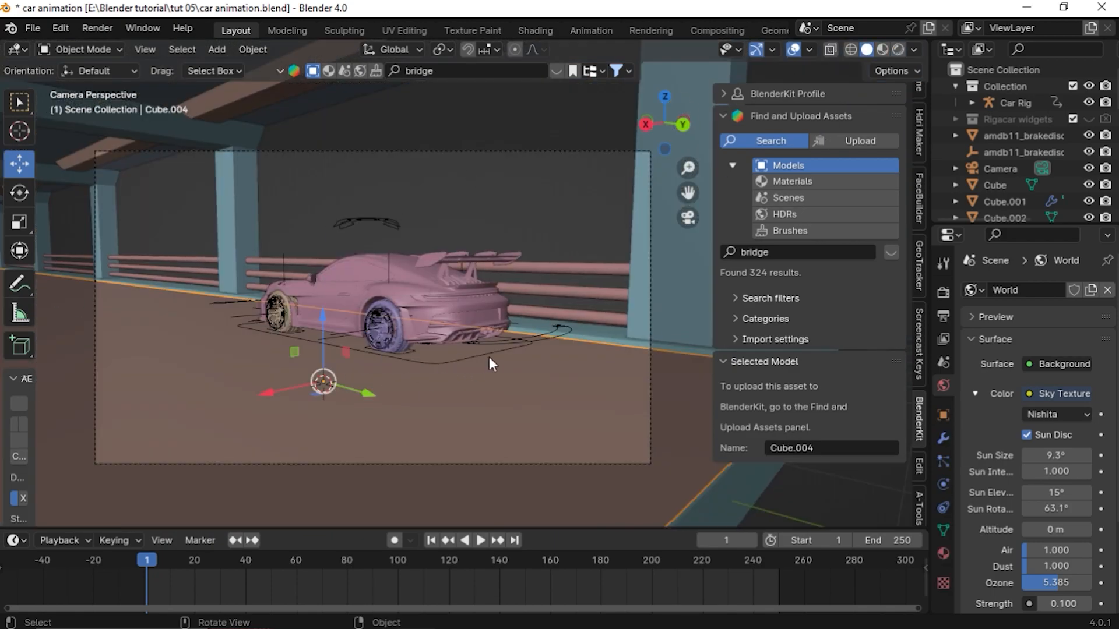
click(388, 220)
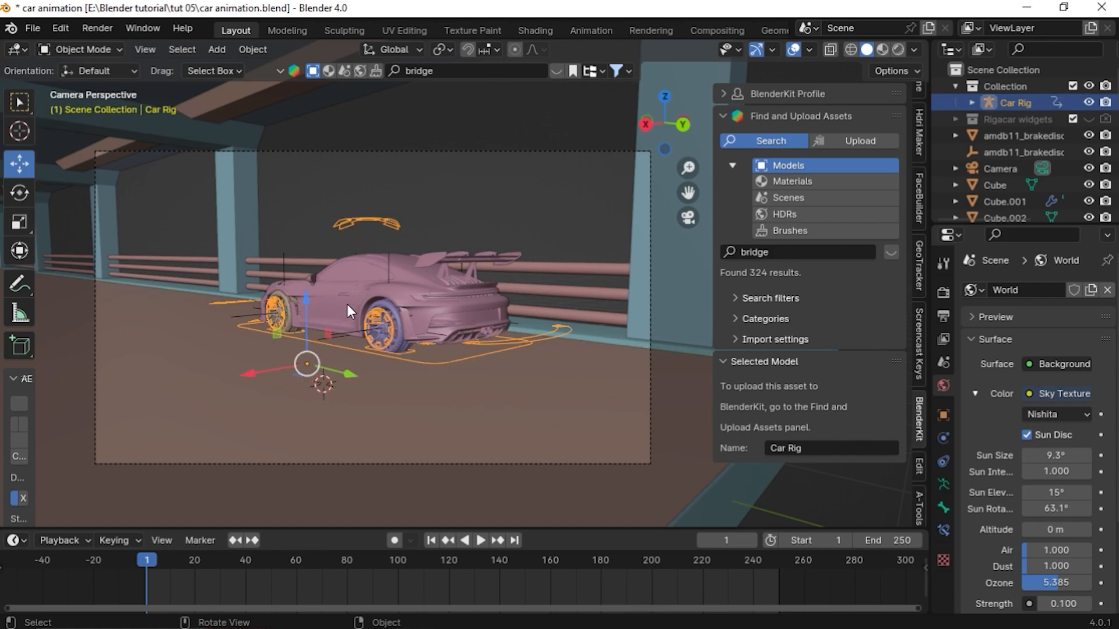
key(ctrl+Tab)
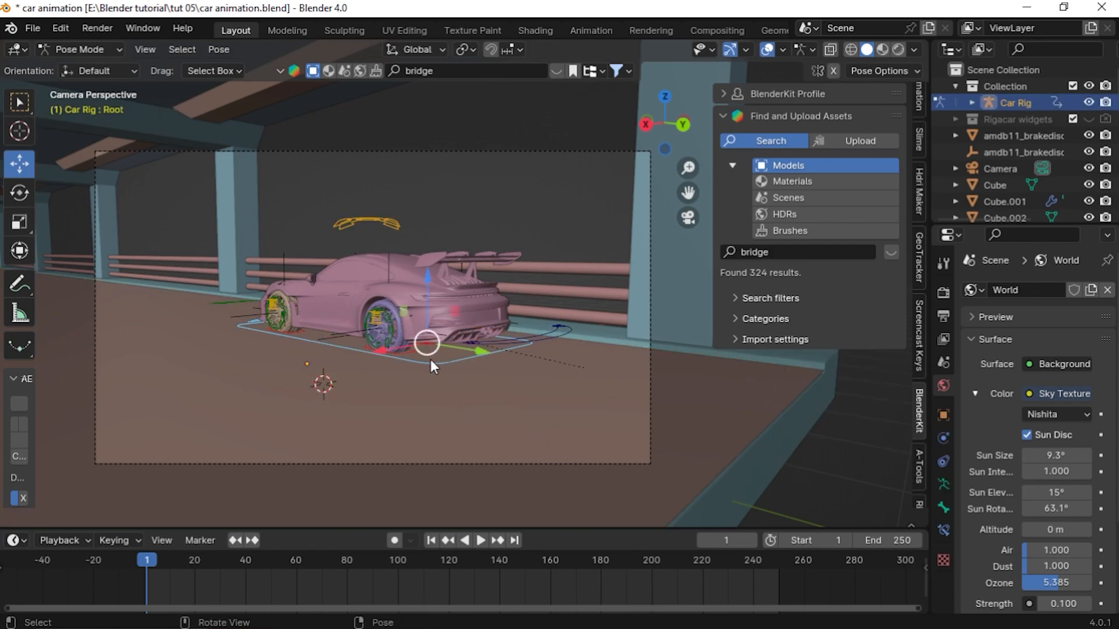
scroll(437, 361, up, 2)
middle_drag(383, 402, 460, 417)
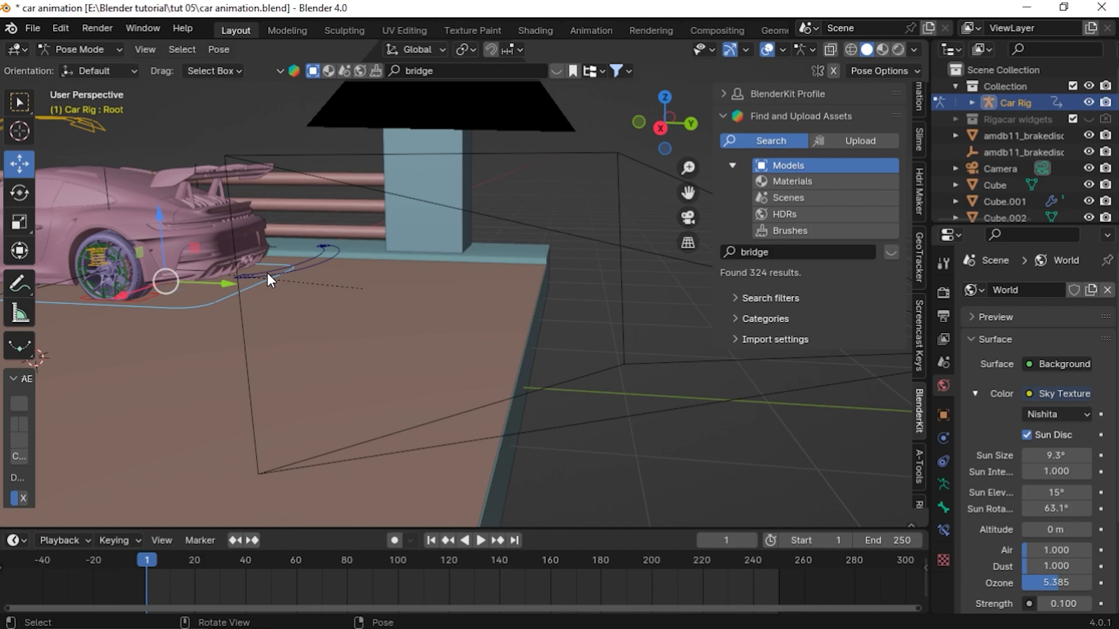
key(KP_Decimal)
scroll(201, 305, up, 5)
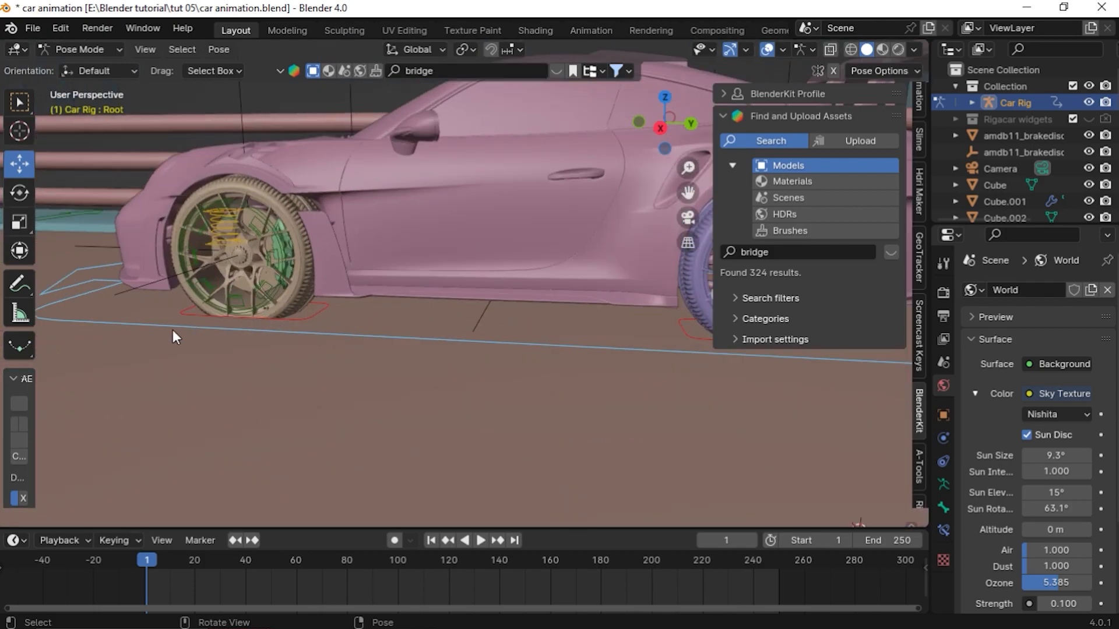
scroll(167, 295, down, 4)
scroll(204, 318, up, 2)
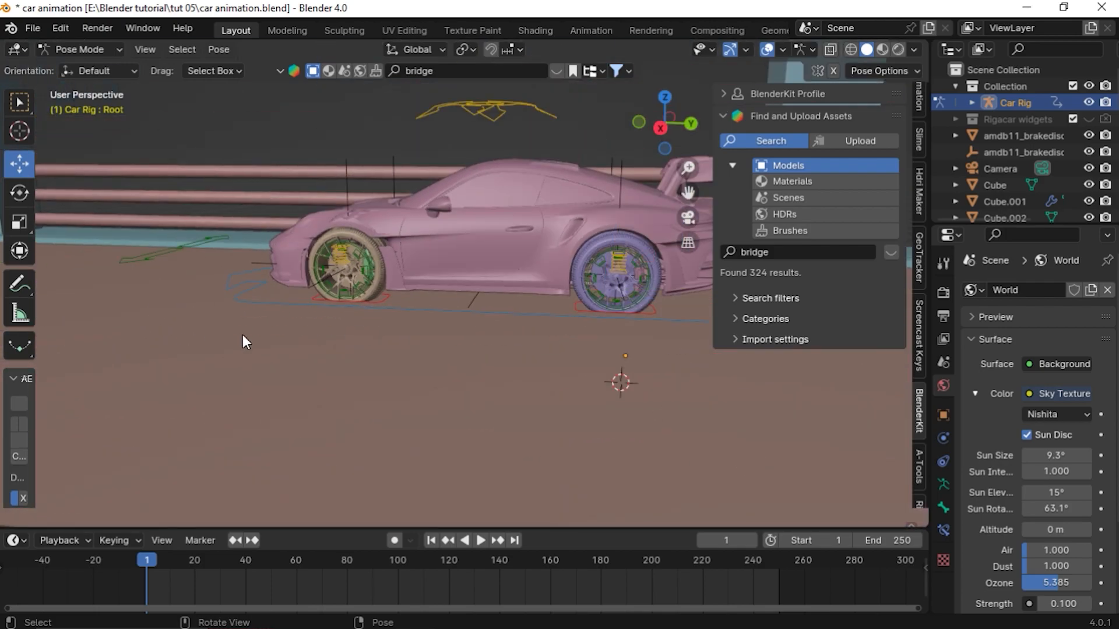
click(251, 293)
scroll(243, 307, up, 4)
middle_drag(244, 307, 352, 309)
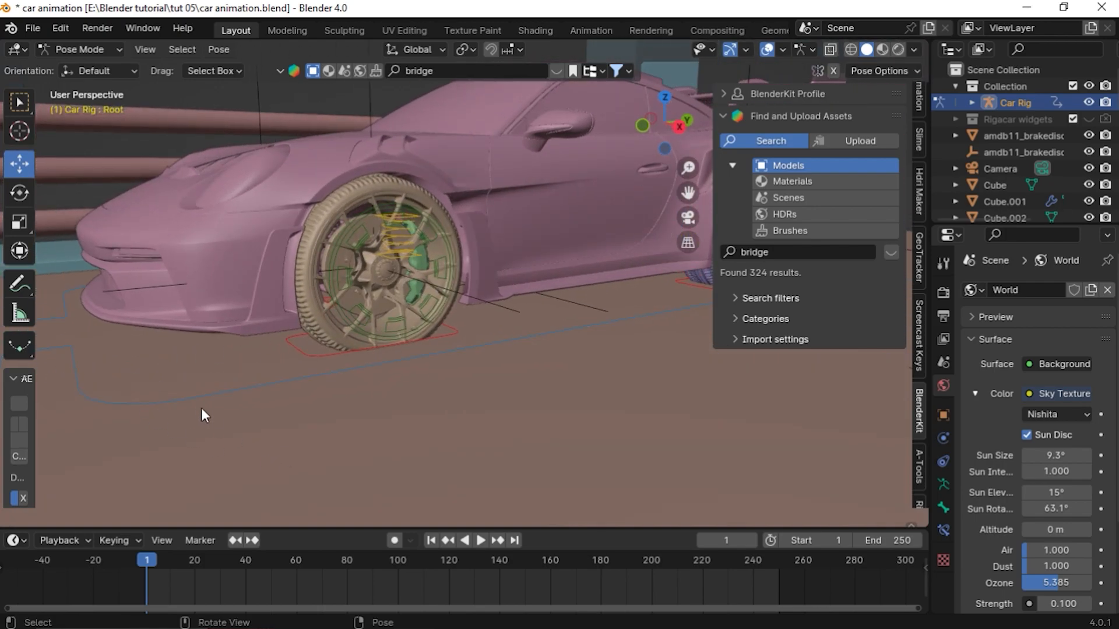
middle_drag(193, 400, 456, 399)
key(KP_0)
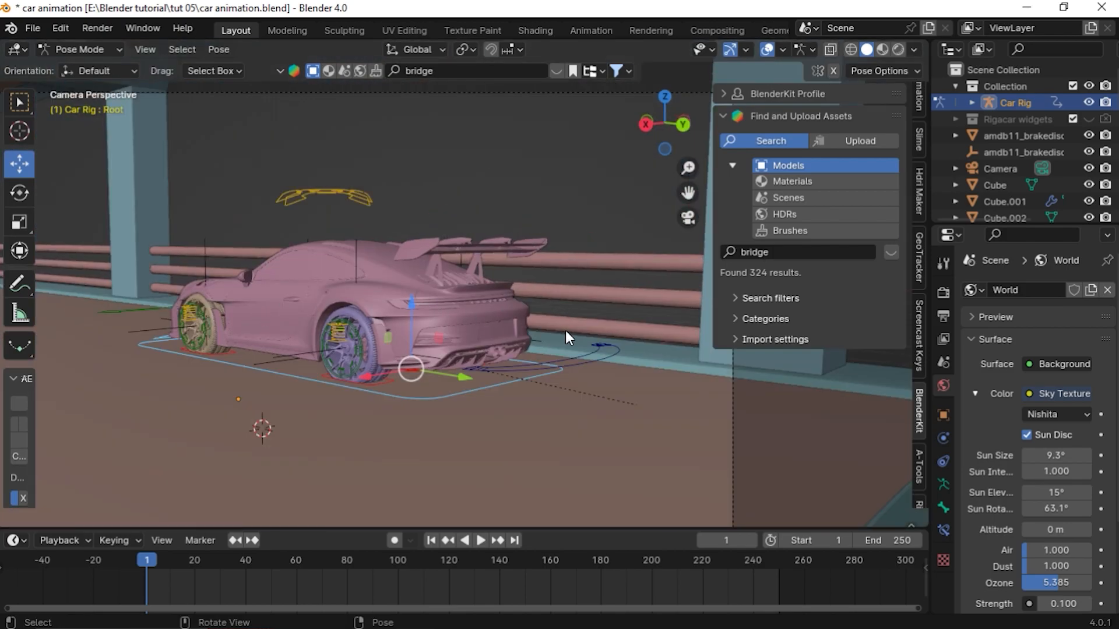
key(i)
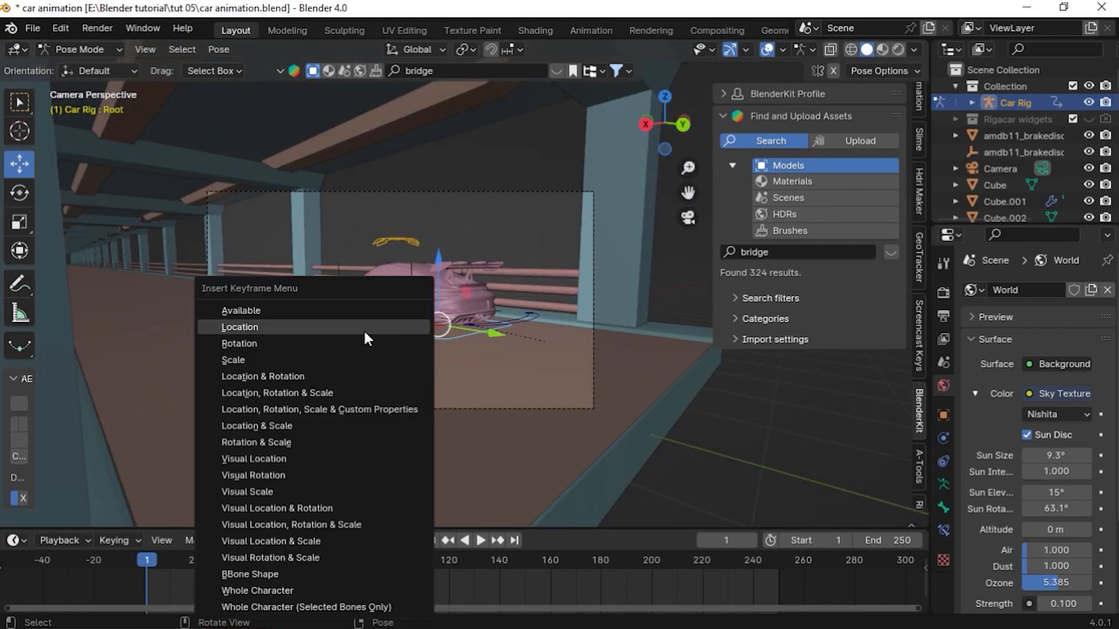
click(337, 326)
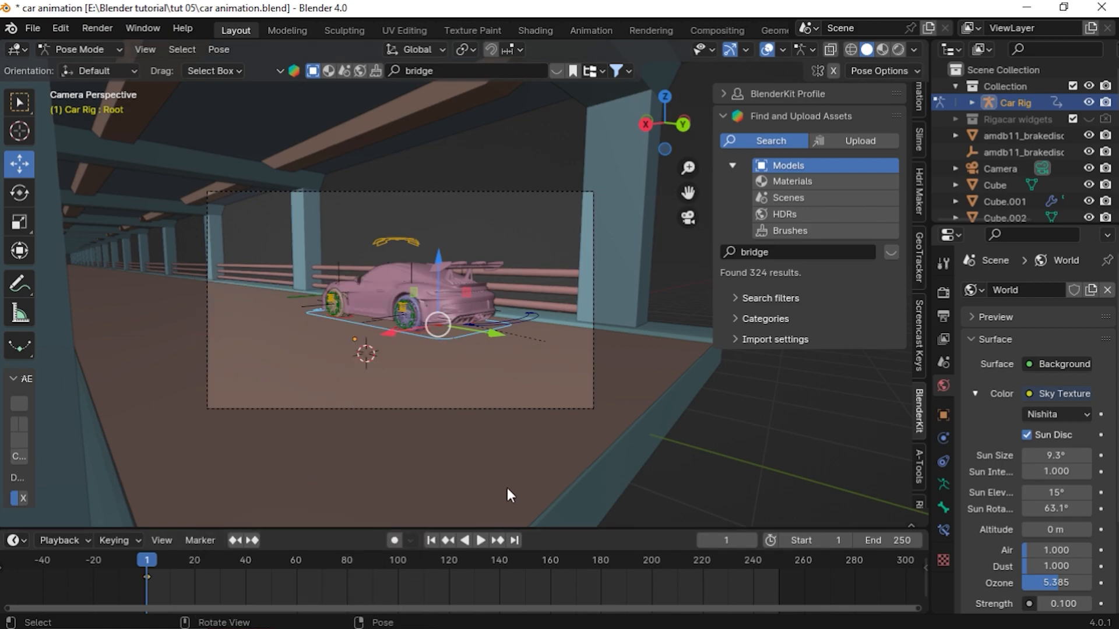
At frame 250, move the root bone about 183 m along the Y axis and insert a location keyframe
click(515, 540)
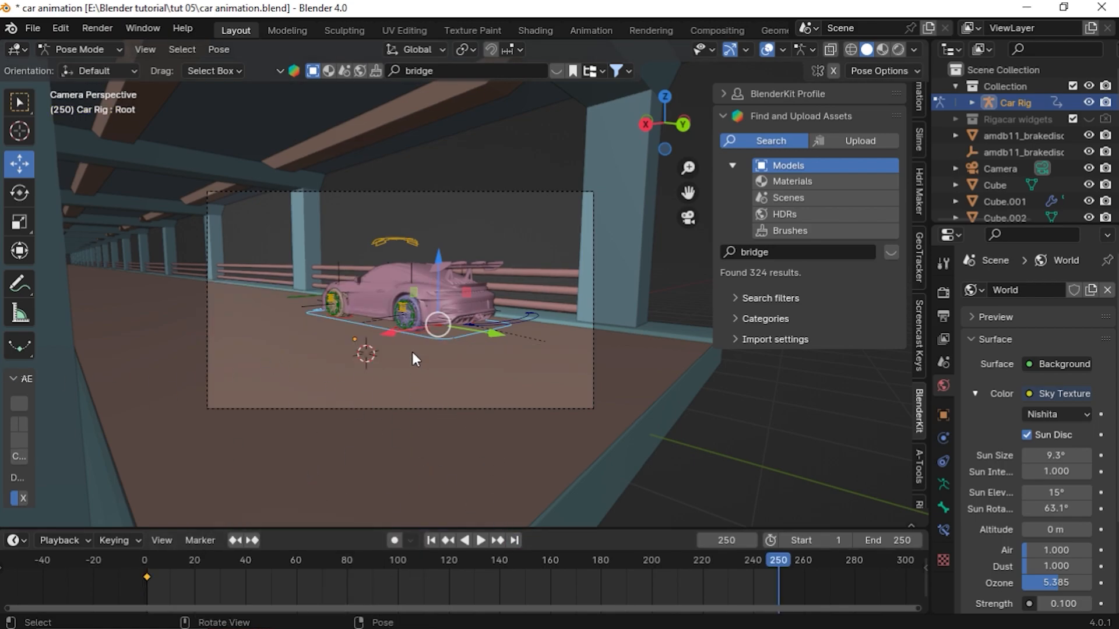
scroll(412, 352, down, 5)
mouse_move(404, 352)
middle_down()
mouse_move(404, 366)
mouse_move(414, 352)
middle_up()
scroll(415, 352, down, 10)
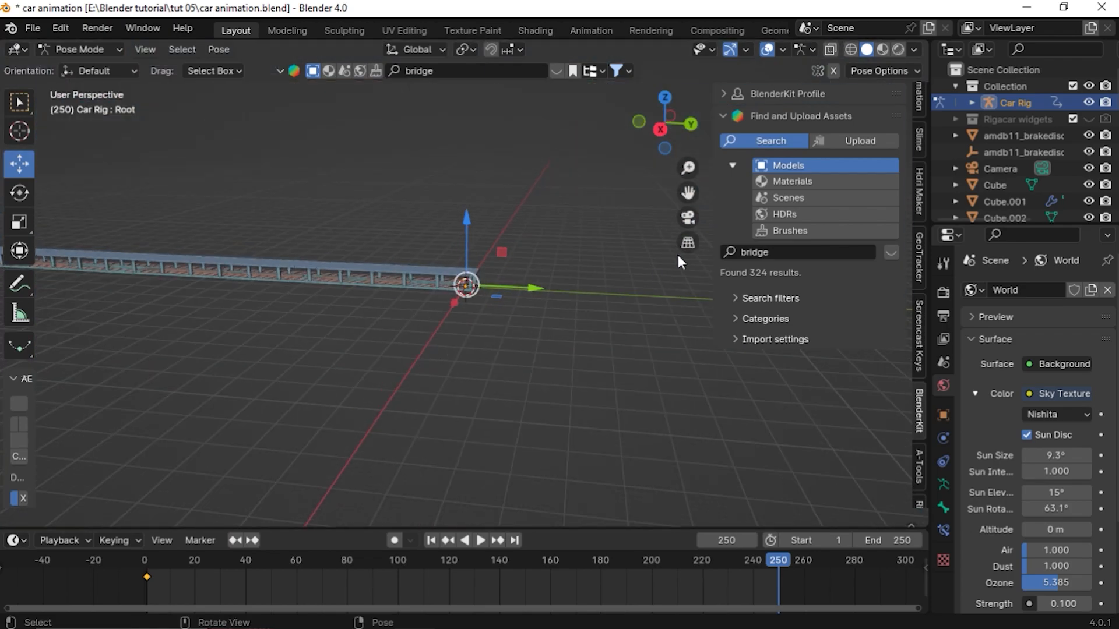
drag(688, 193, 1078, 239)
scroll(318, 386, up, 4)
middle_drag(318, 386, 514, 331)
drag(690, 193, 763, 93)
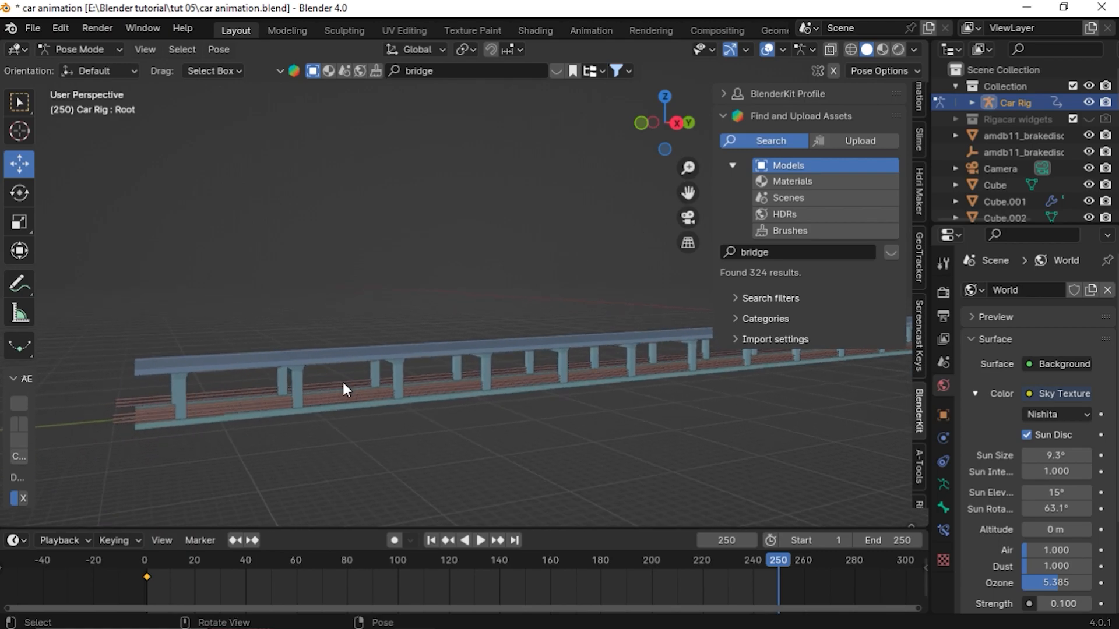
key(g)
key(y)
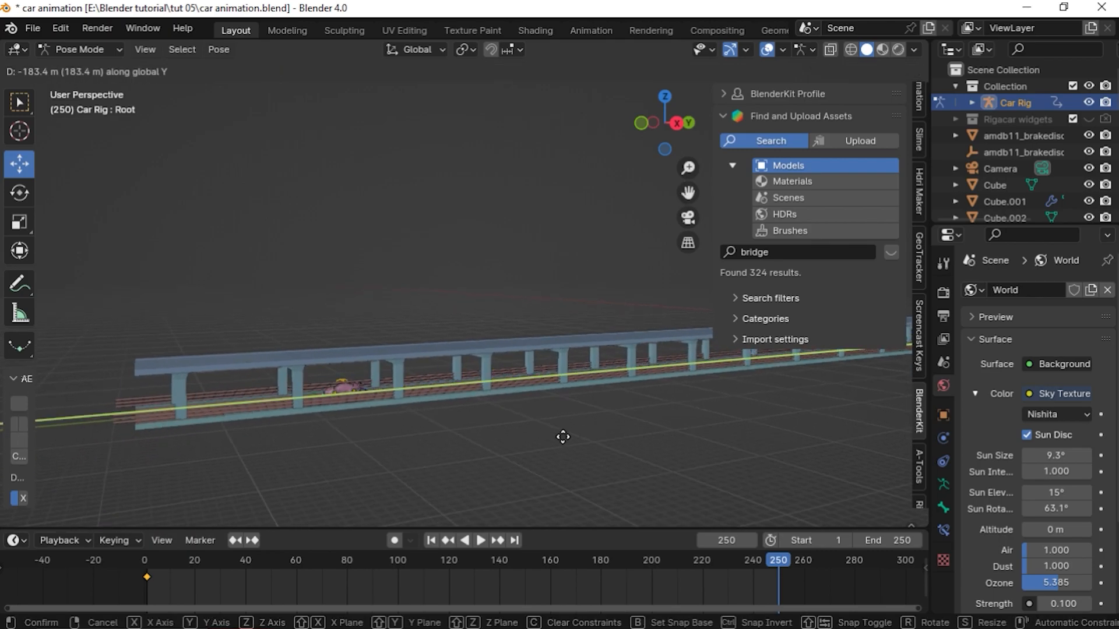
click(409, 447)
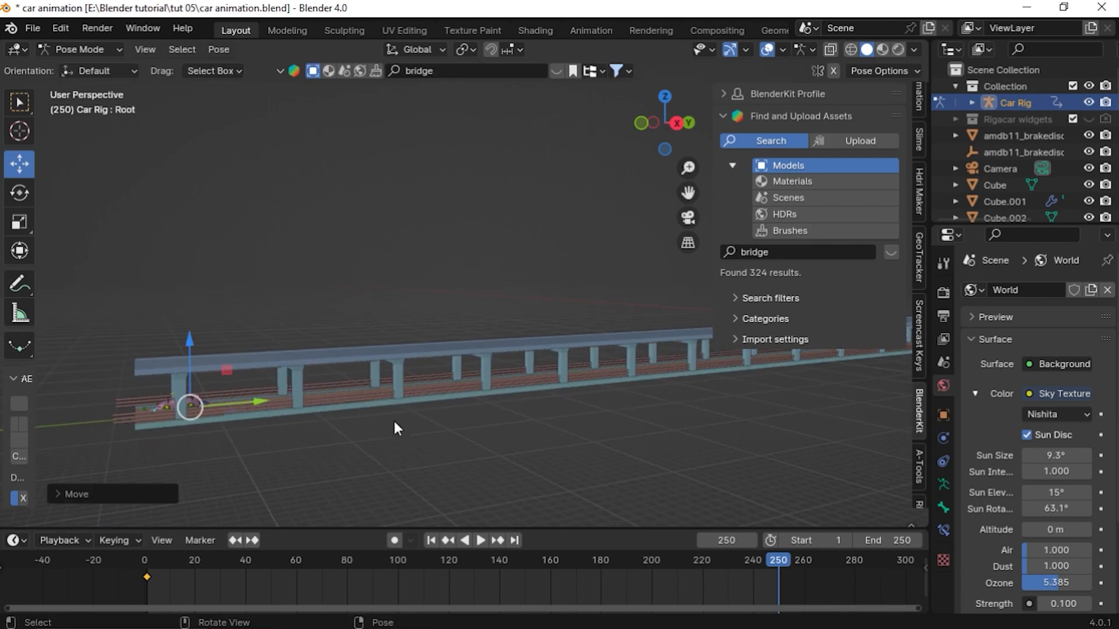
key(i)
click(233, 276)
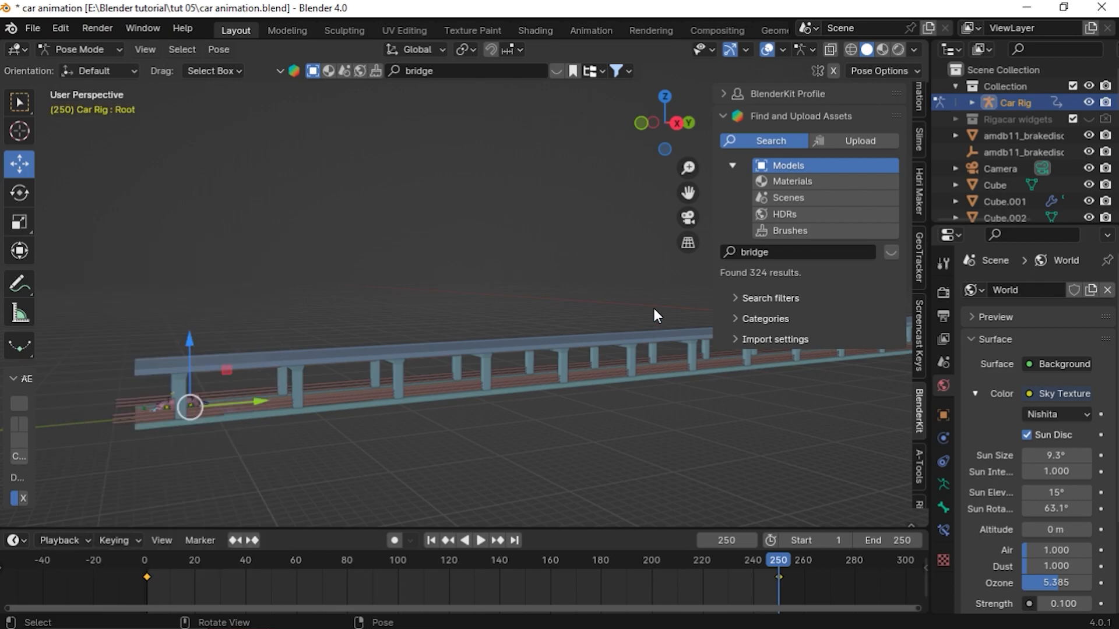
Play the animation from the start through the camera to preview the car's motion
click(687, 218)
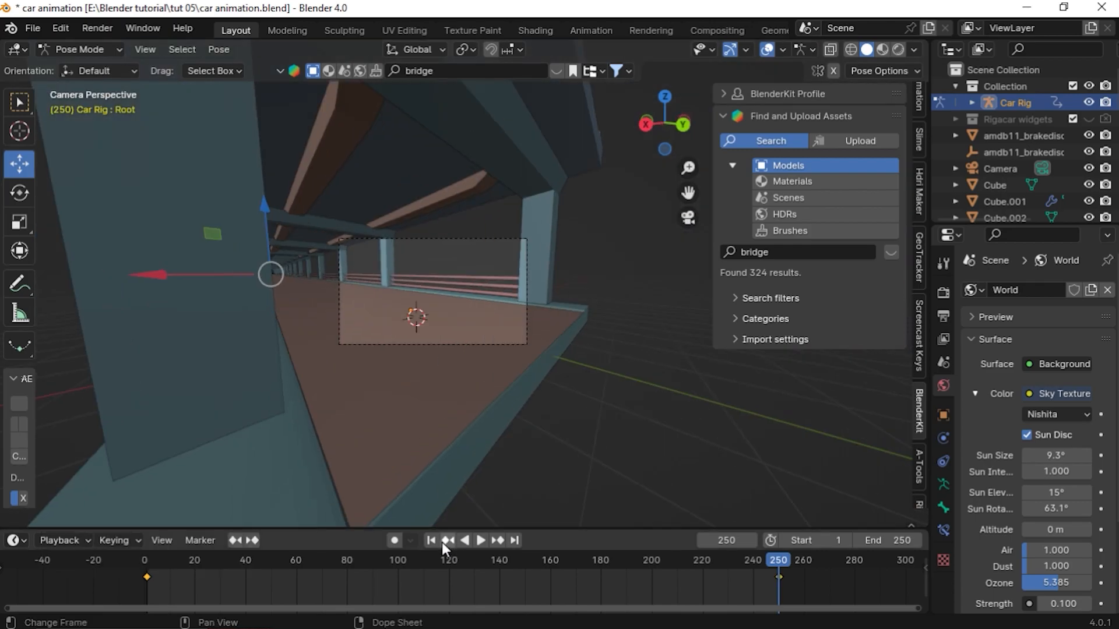
click(433, 541)
scroll(418, 396, up, 2)
key(space)
key(space)
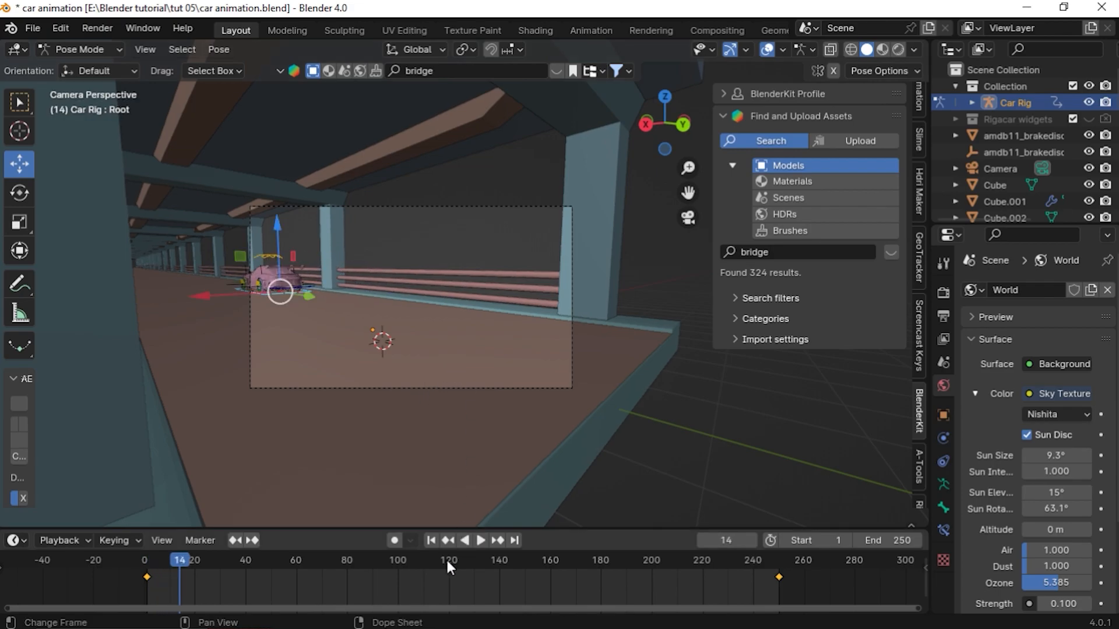
click(430, 541)
mouse_move(362, 334)
middle_down()
mouse_move(384, 333)
mouse_move(355, 326)
middle_up()
key(space)
key(space)
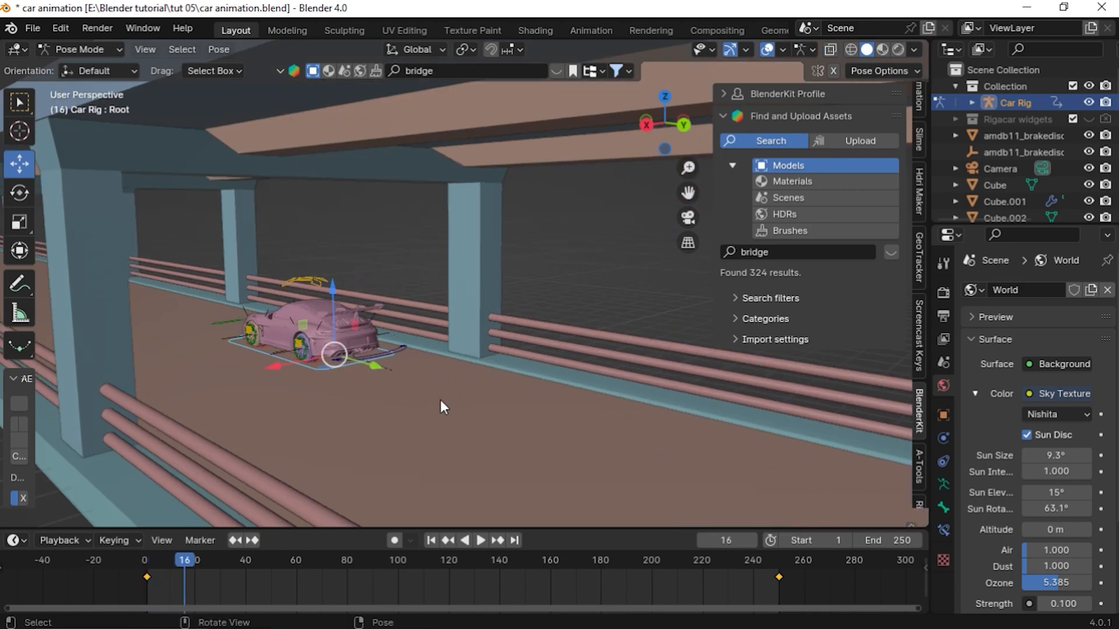
click(432, 538)
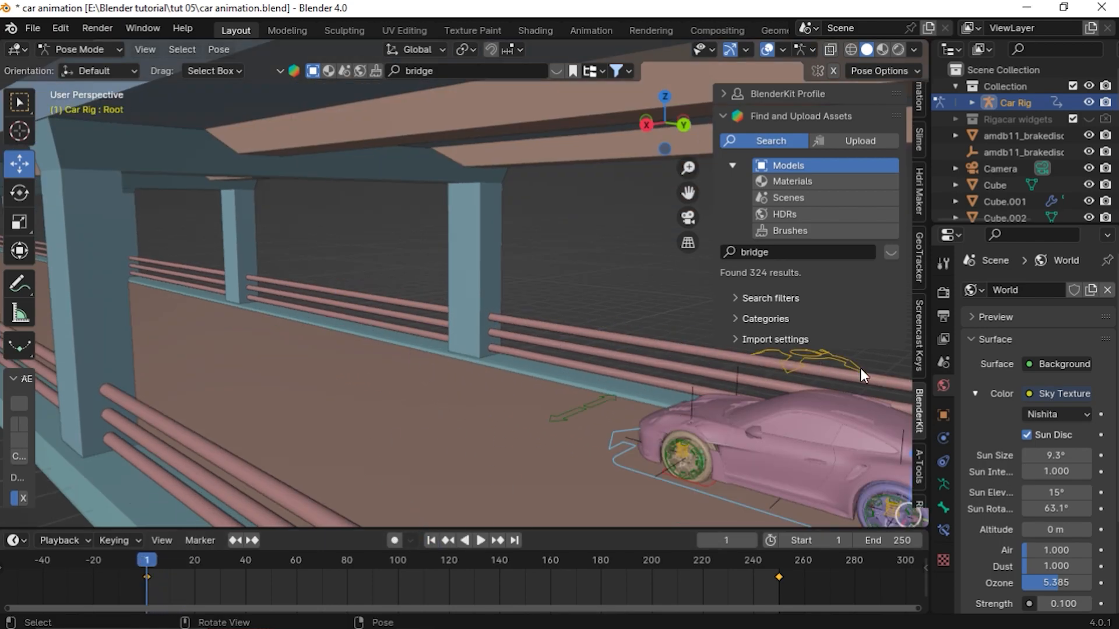
scroll(925, 397, down, 3)
click(917, 418)
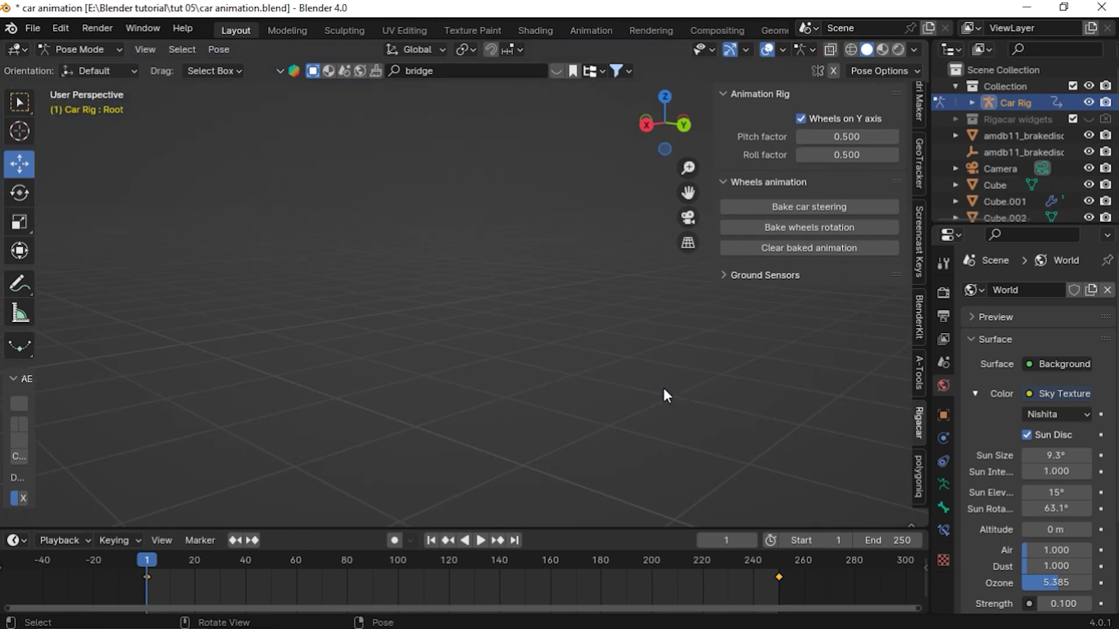
key(space)
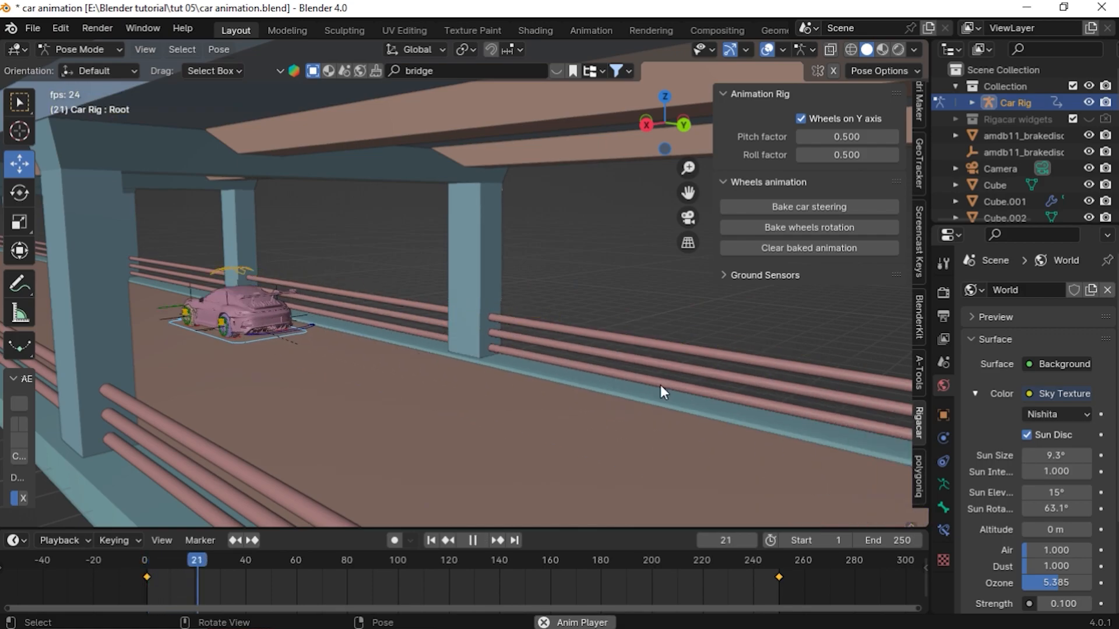
key(space)
click(431, 540)
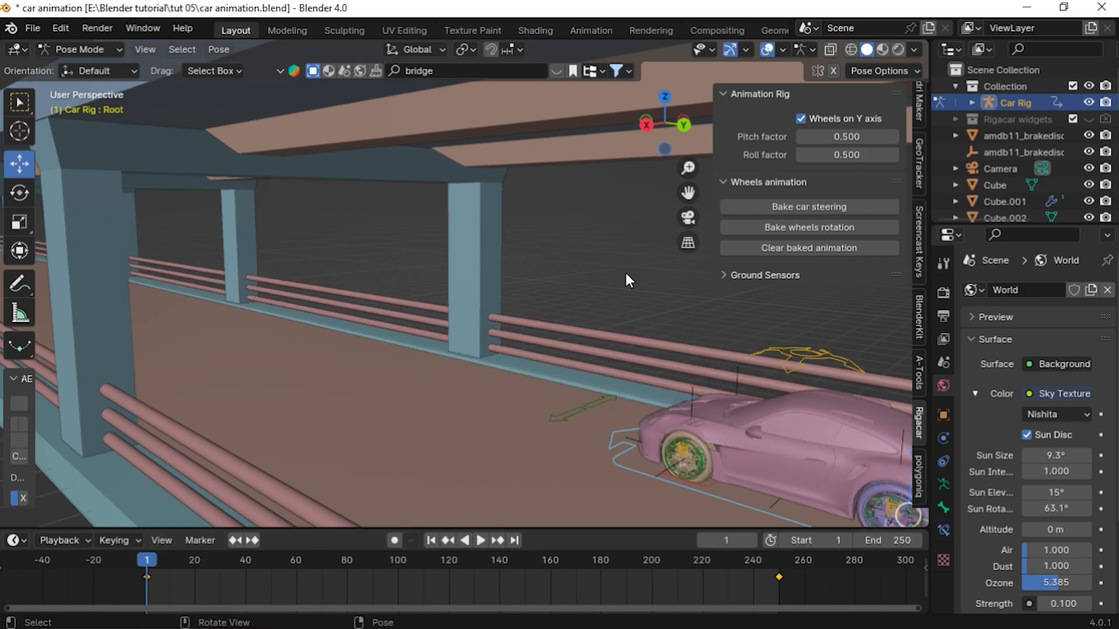
click(688, 217)
Leave Pose Mode, select the camera and insert a location and rotation keyframe at frame 1
click(422, 431)
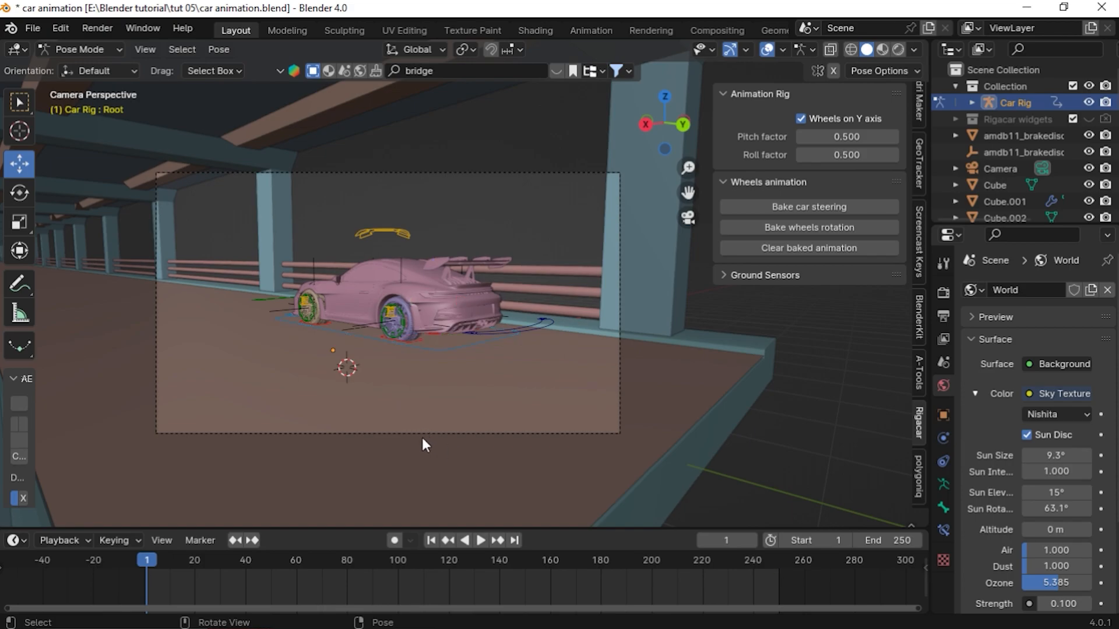
click(383, 234)
click(522, 187)
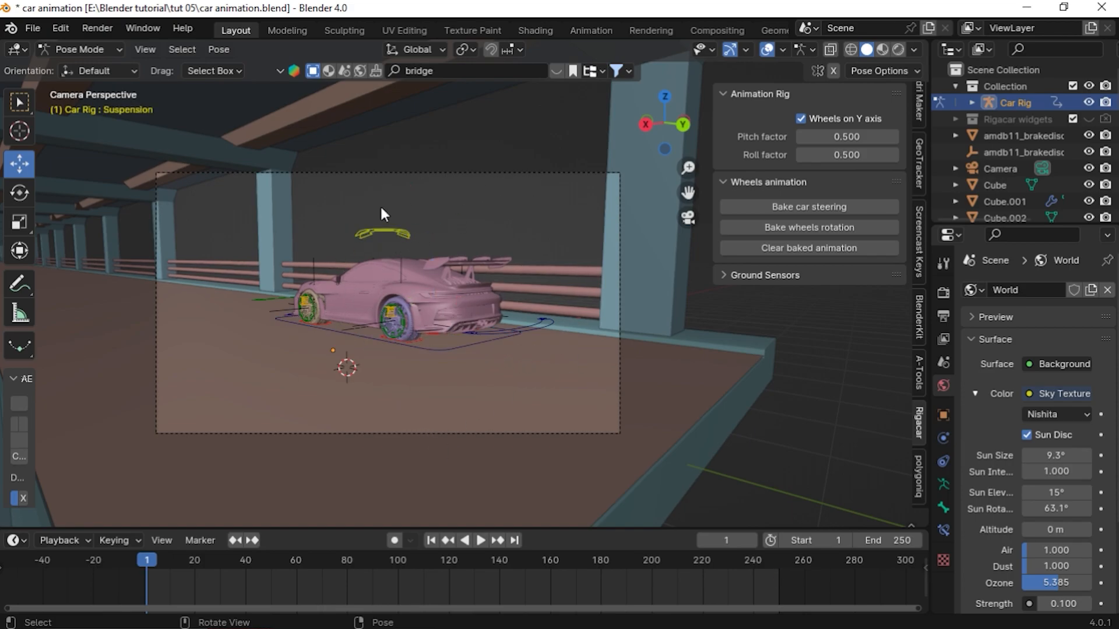
key(ctrl+Tab)
click(487, 174)
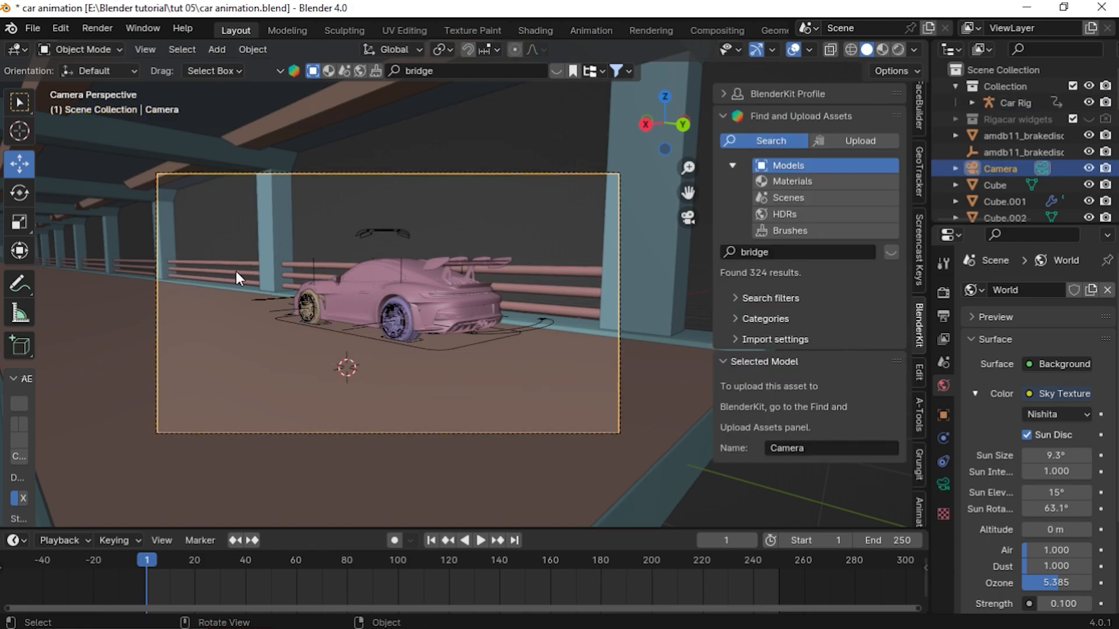
key(i)
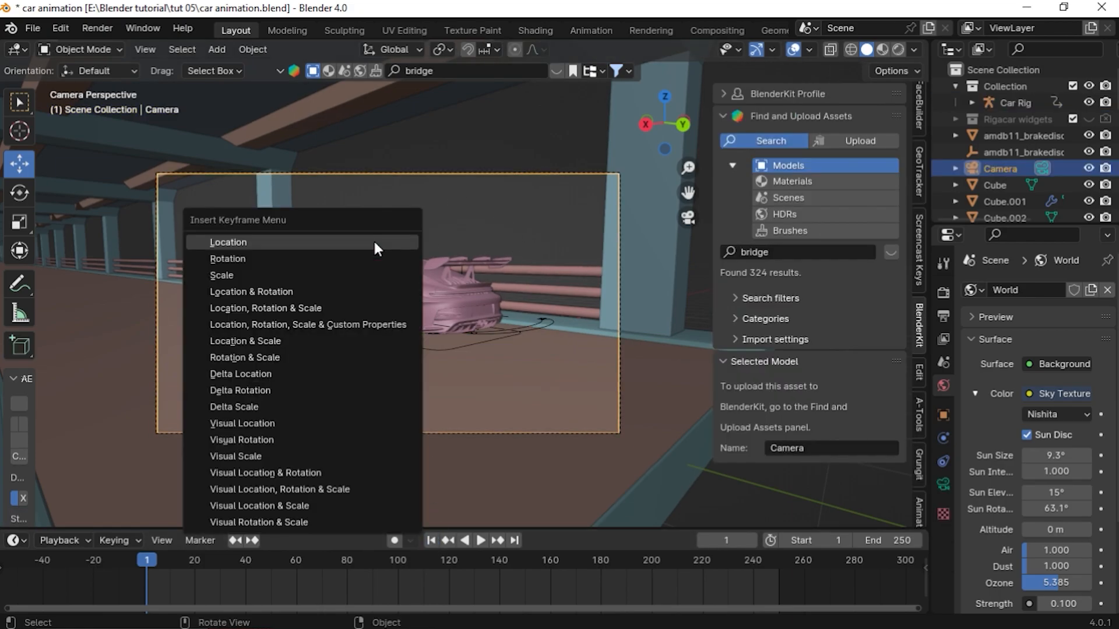
click(295, 292)
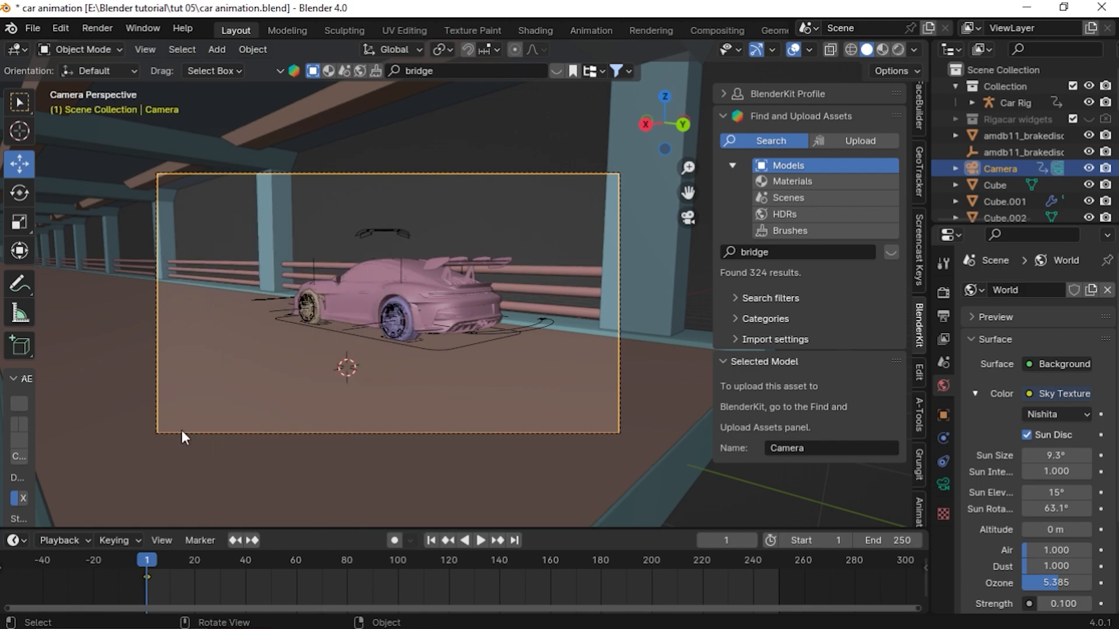
At frame 250, fly the camera into a new position behind the car and insert a camera keyframe
click(398, 236)
click(515, 541)
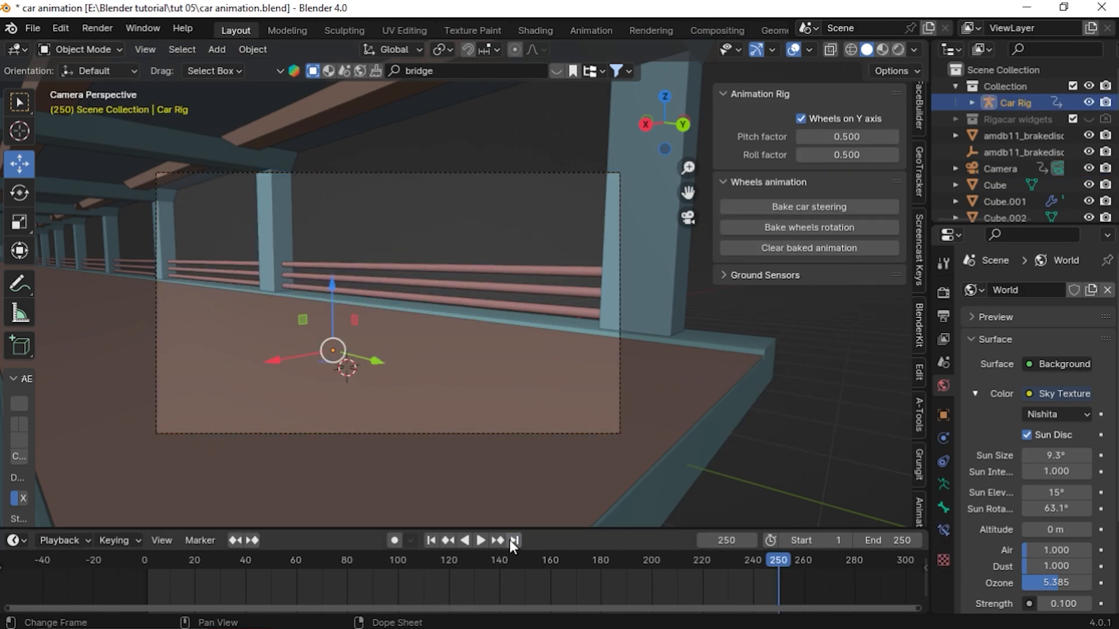
key(KP_Decimal)
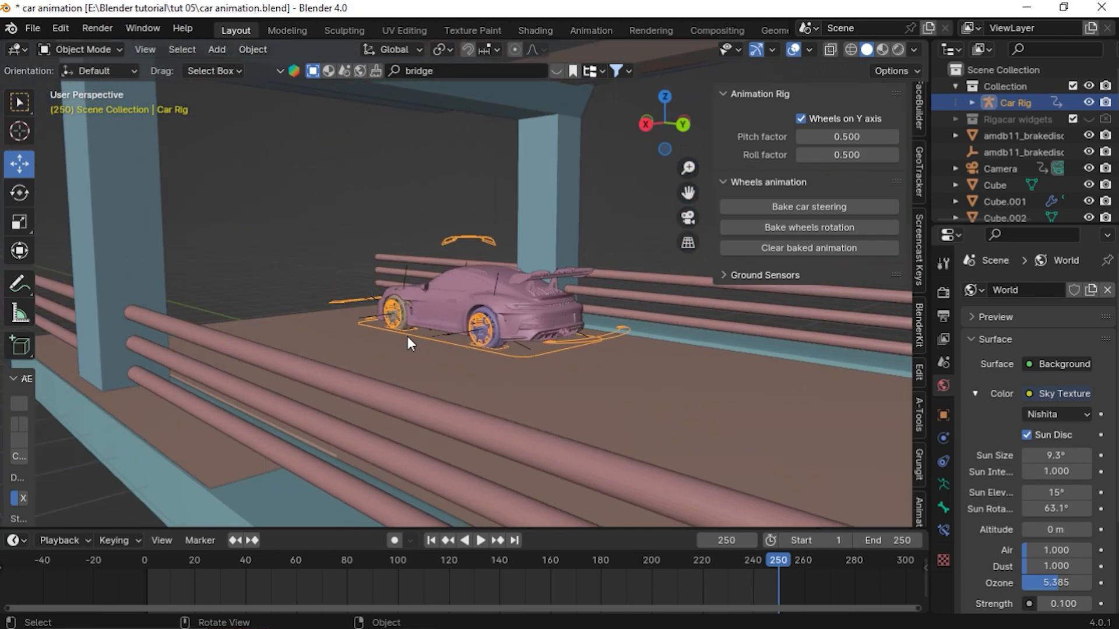
middle_drag(554, 361, 592, 365)
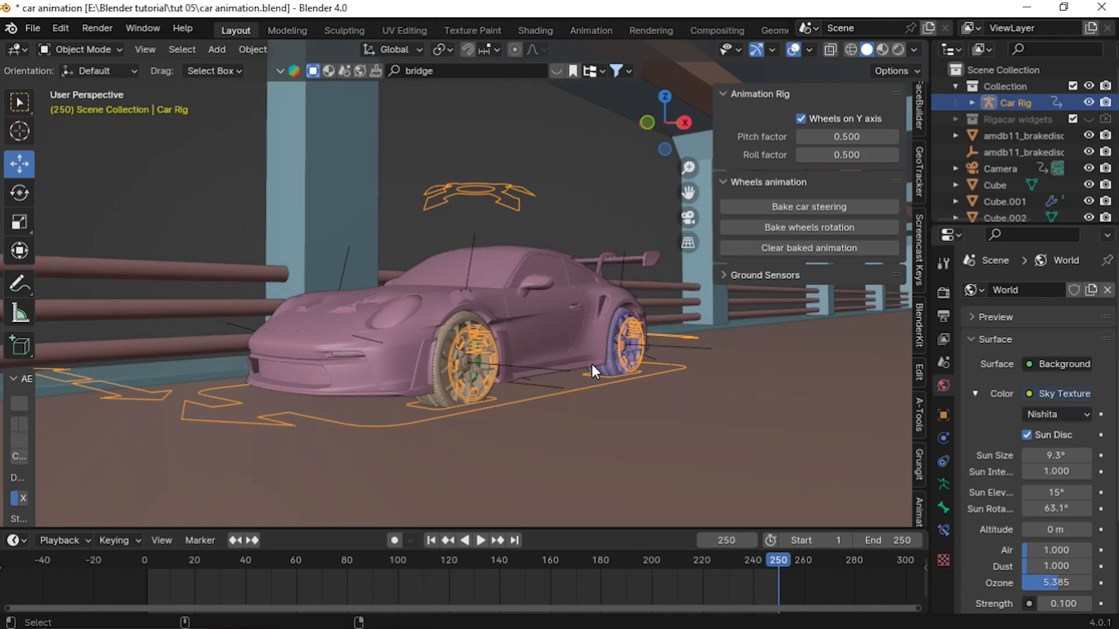
key(KP_0)
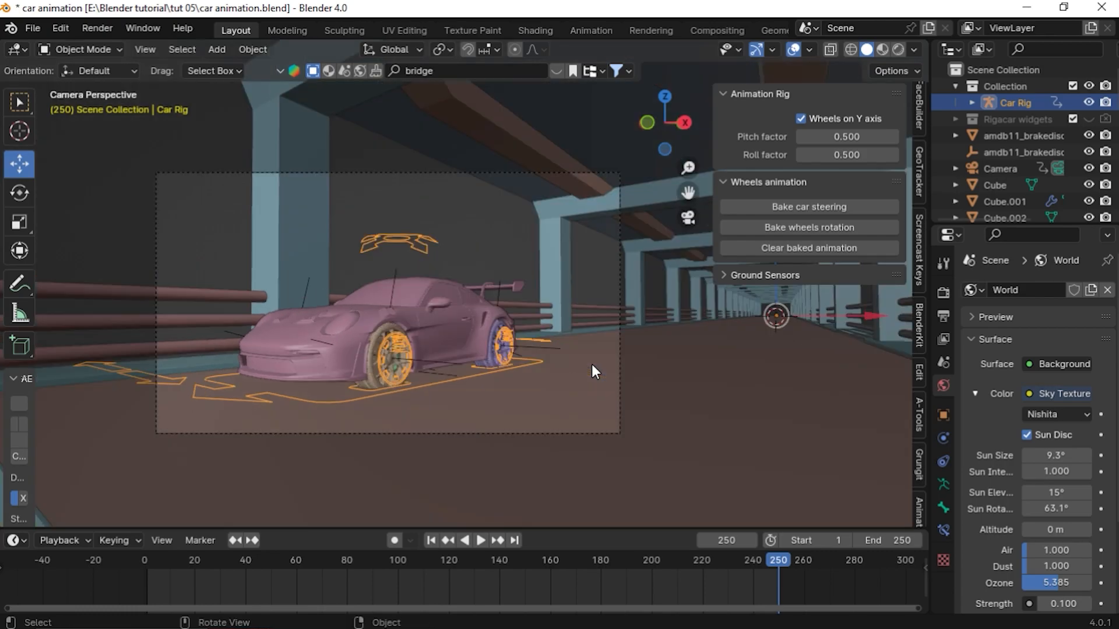
click(446, 174)
key(shift+grave)
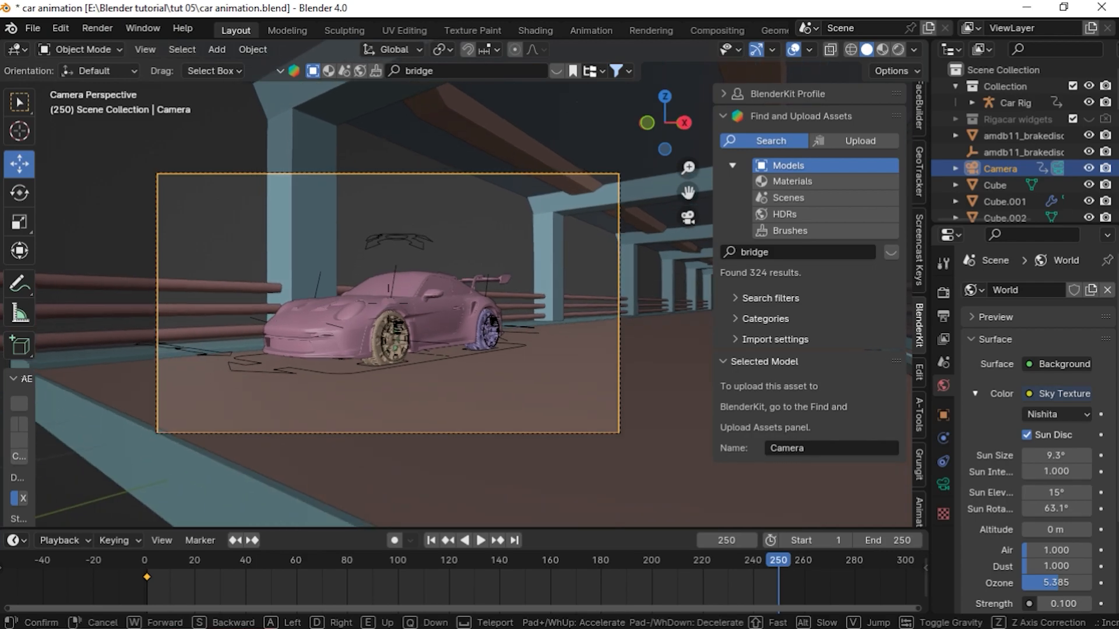
key(d)
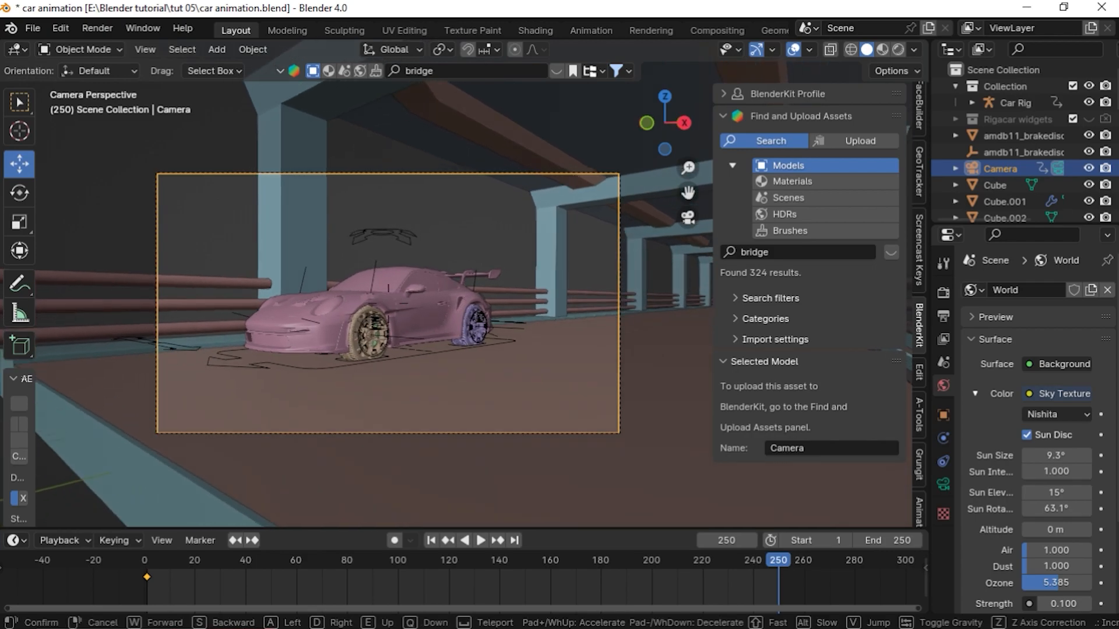
click(383, 241)
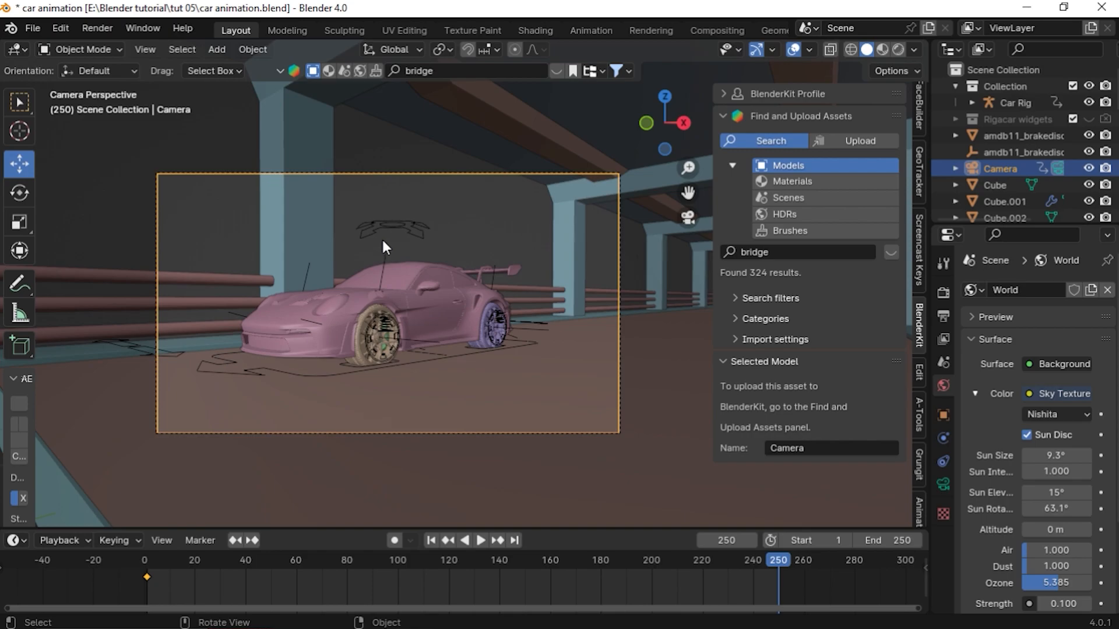
key(i)
click(459, 302)
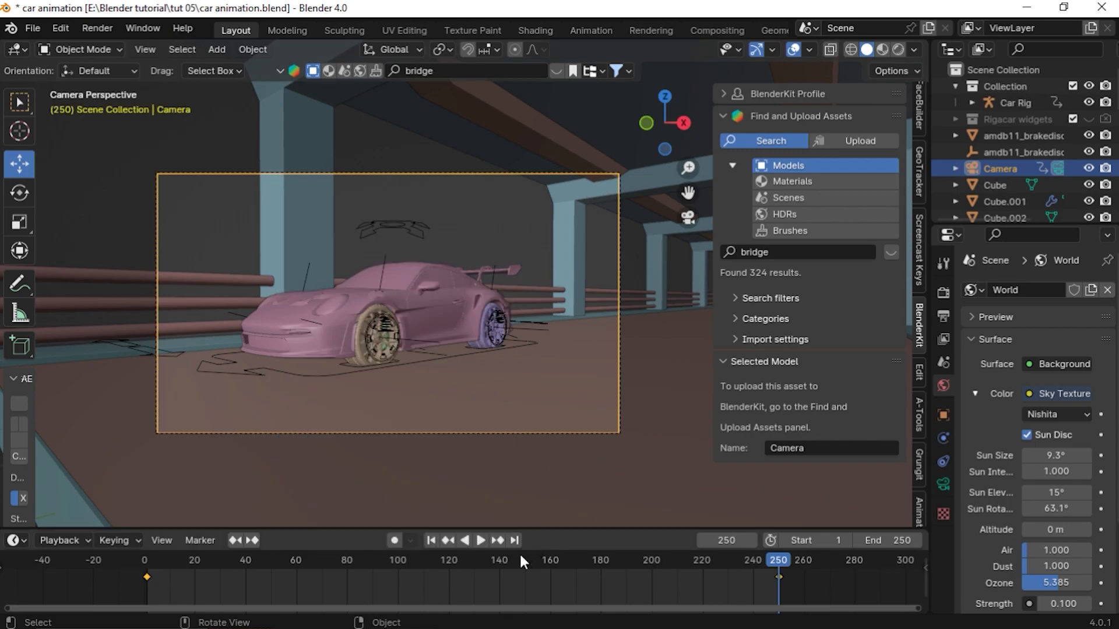
Play the animation from the start through the camera to preview the camera and car motion
click(434, 540)
click(478, 542)
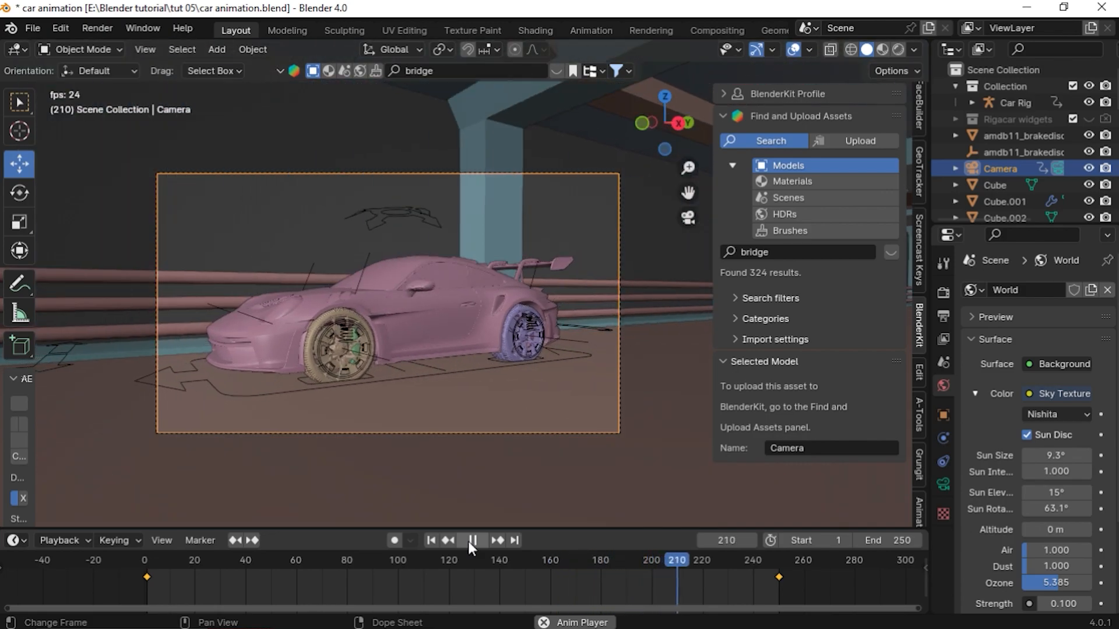
click(471, 541)
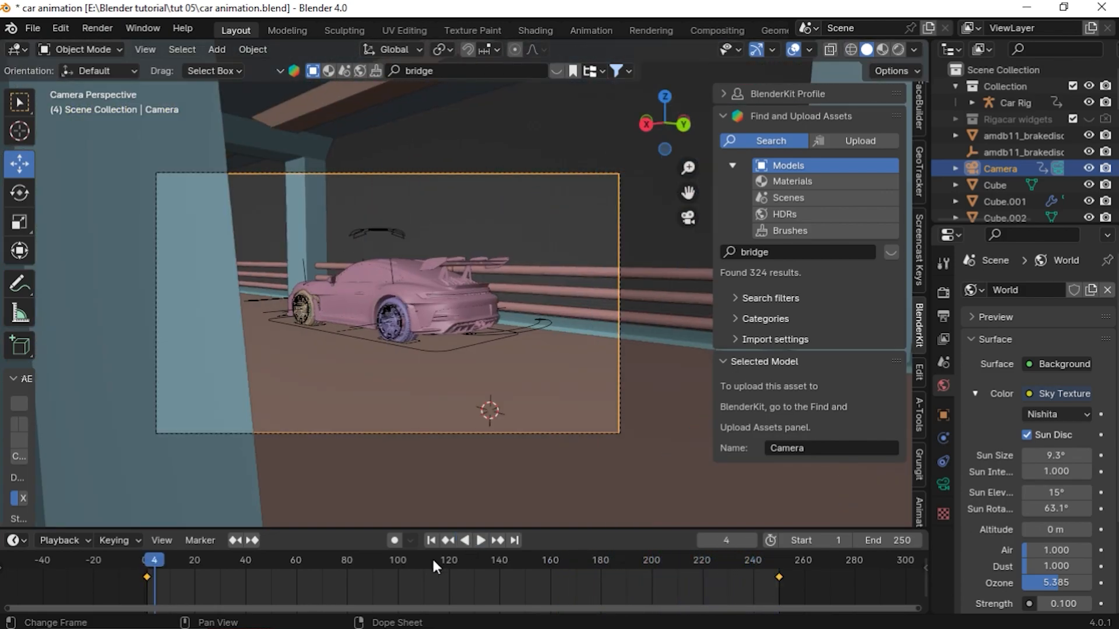
drag(228, 566, 134, 567)
key(space)
key(space)
key(space)
click(428, 542)
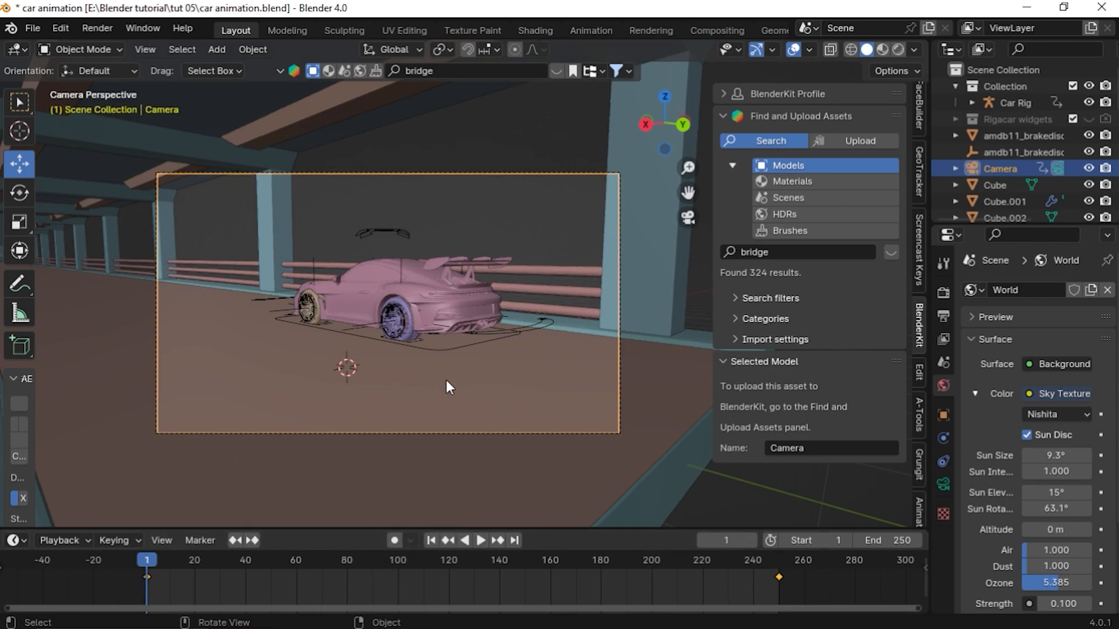
At frame 1, fly the camera forward and sideways closer to the car and re-insert its keyframe
key(shift+grave)
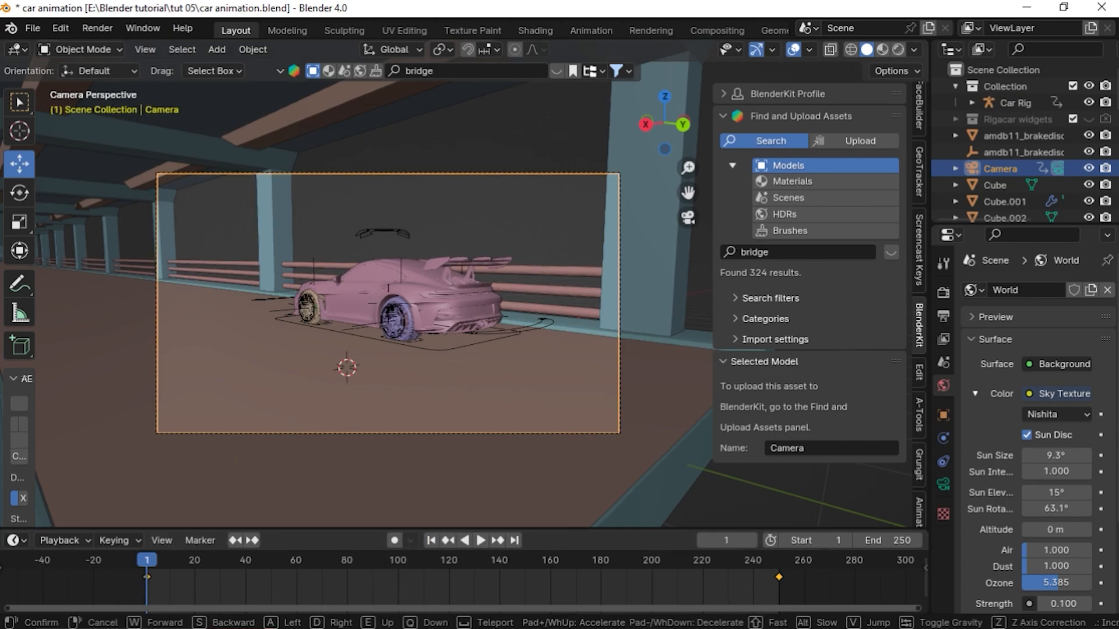
key(w)
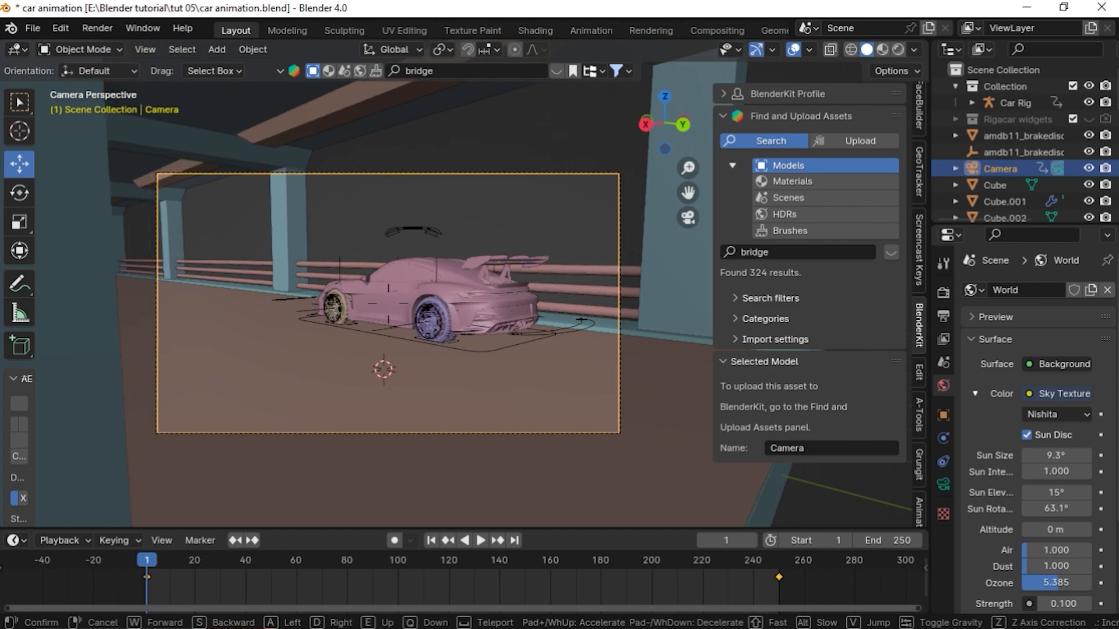
key(a)
key(w)
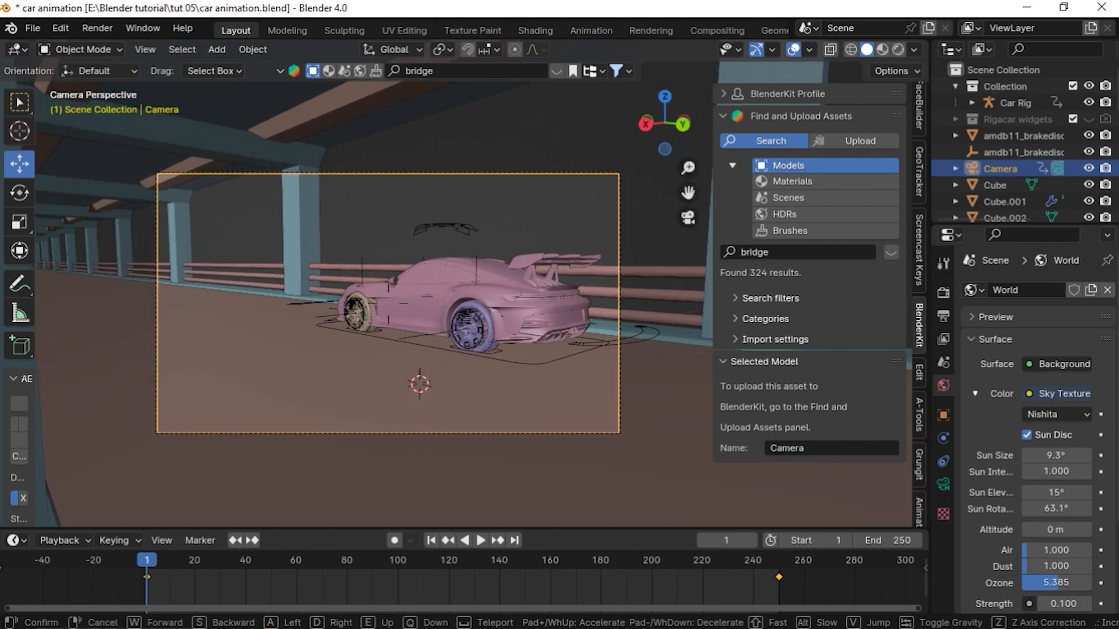
click(453, 338)
key(i)
click(438, 336)
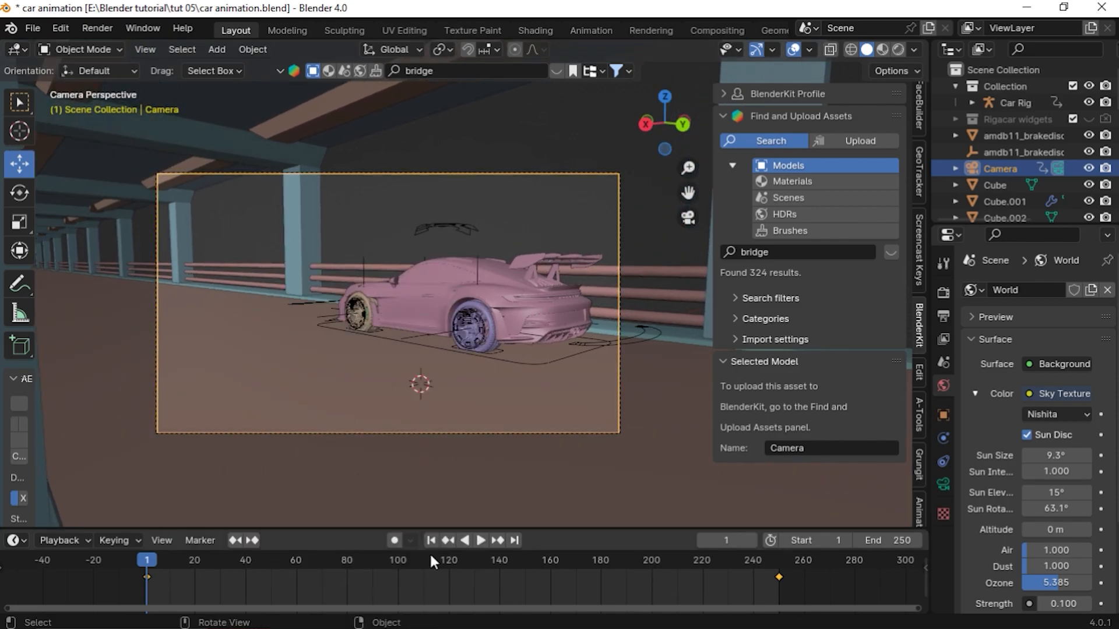
Play the animation again from the start to preview the adjusted camera move
click(493, 542)
click(437, 541)
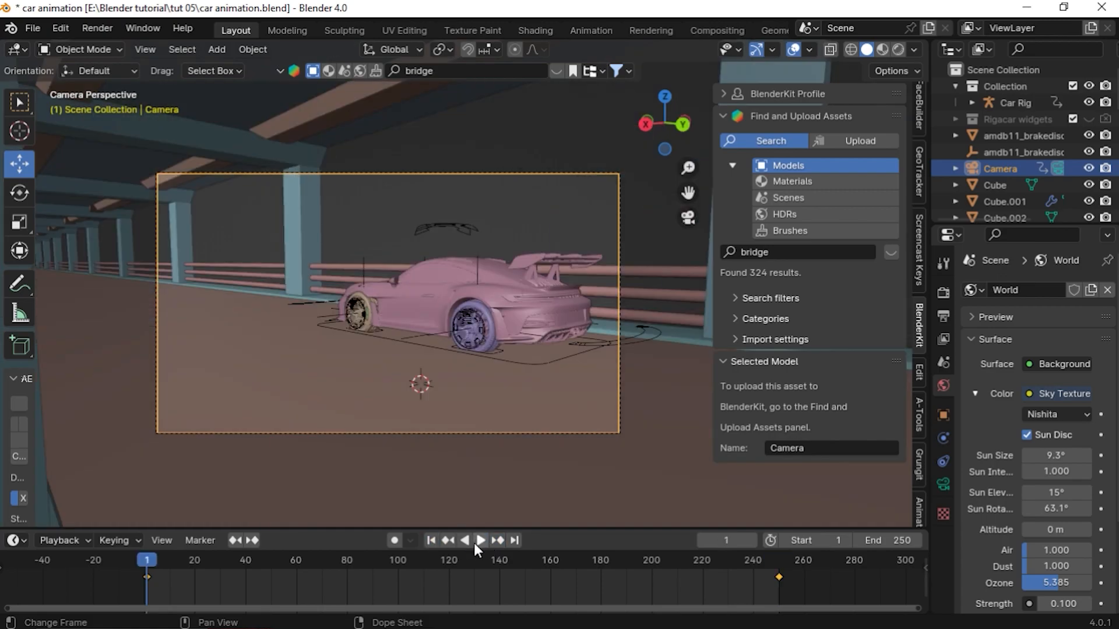
click(474, 542)
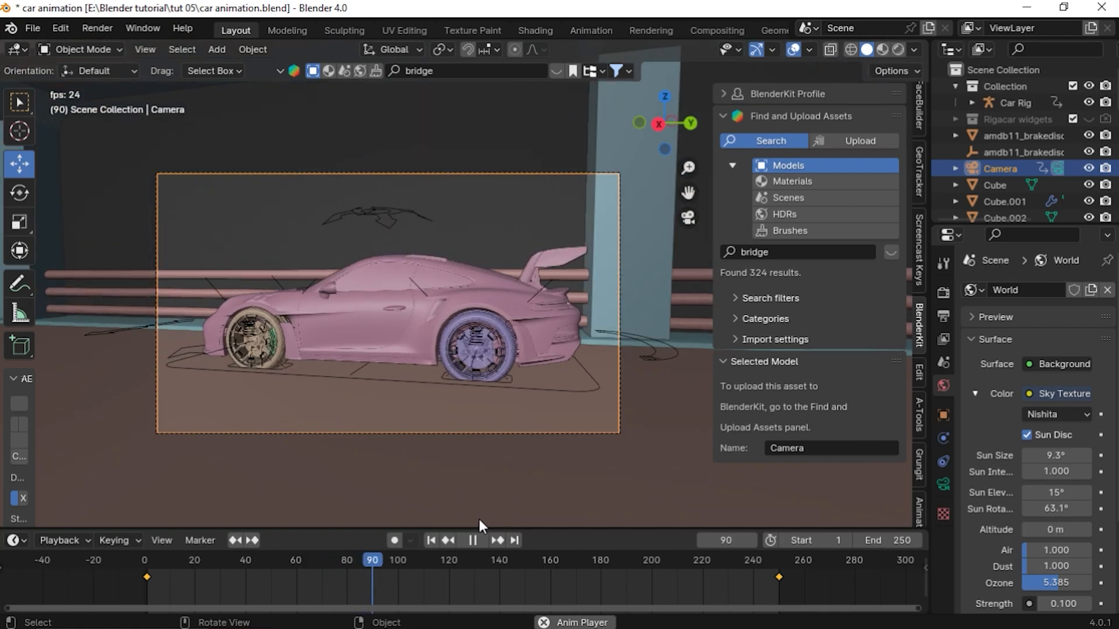
drag(568, 559, 141, 563)
key(space)
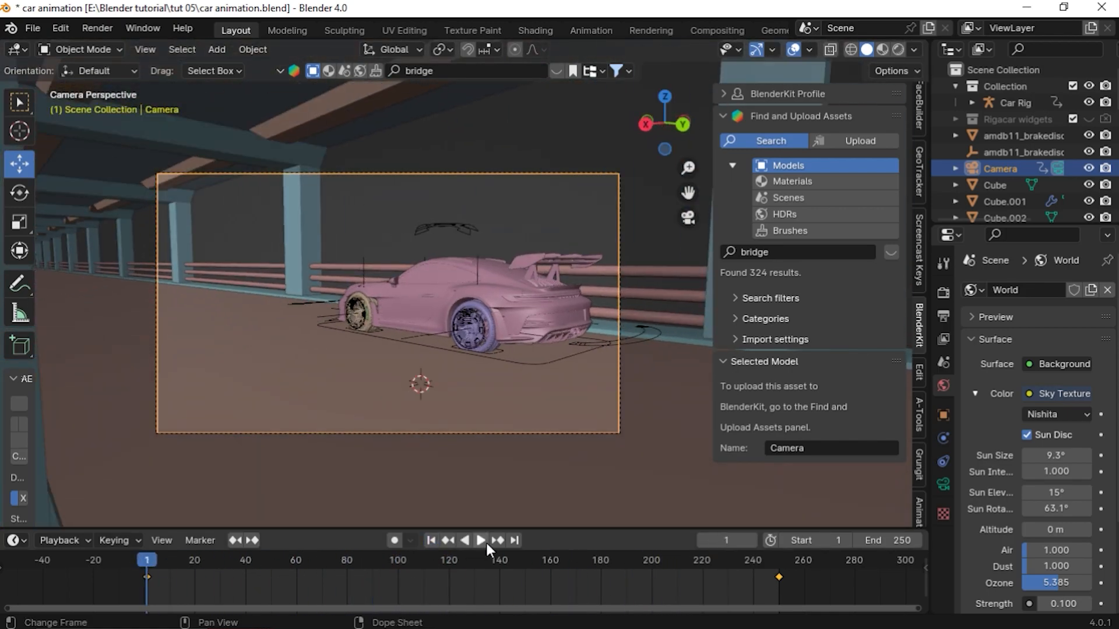
click(484, 541)
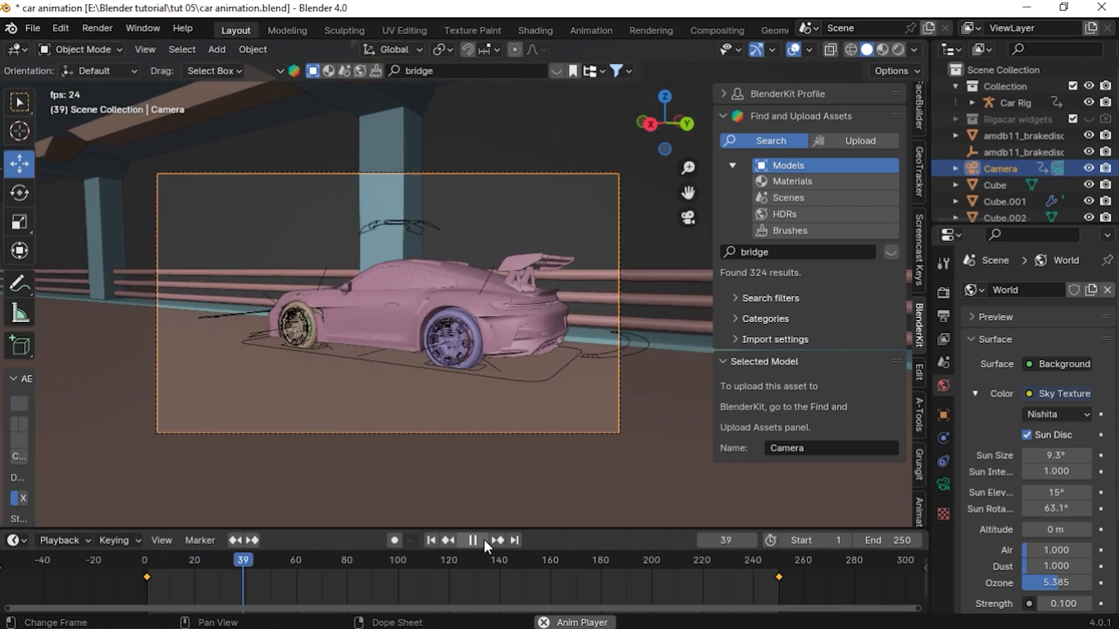
key(Escape)
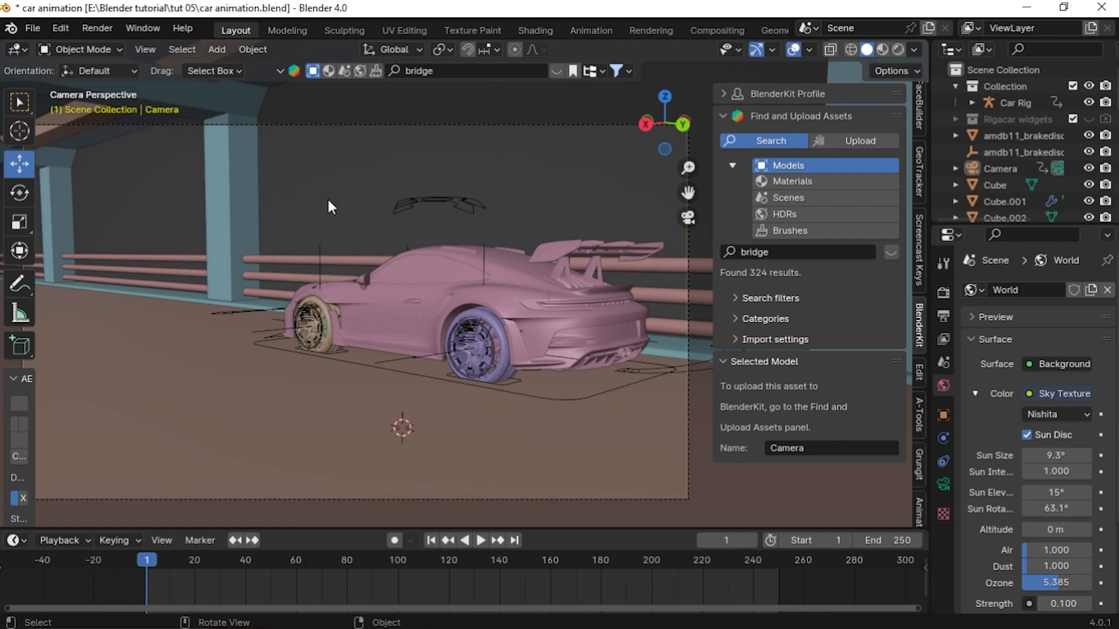
Select the car rig's suspension bone in Pose Mode, nudge it slightly and insert a Location keyframe at frame 1
click(441, 204)
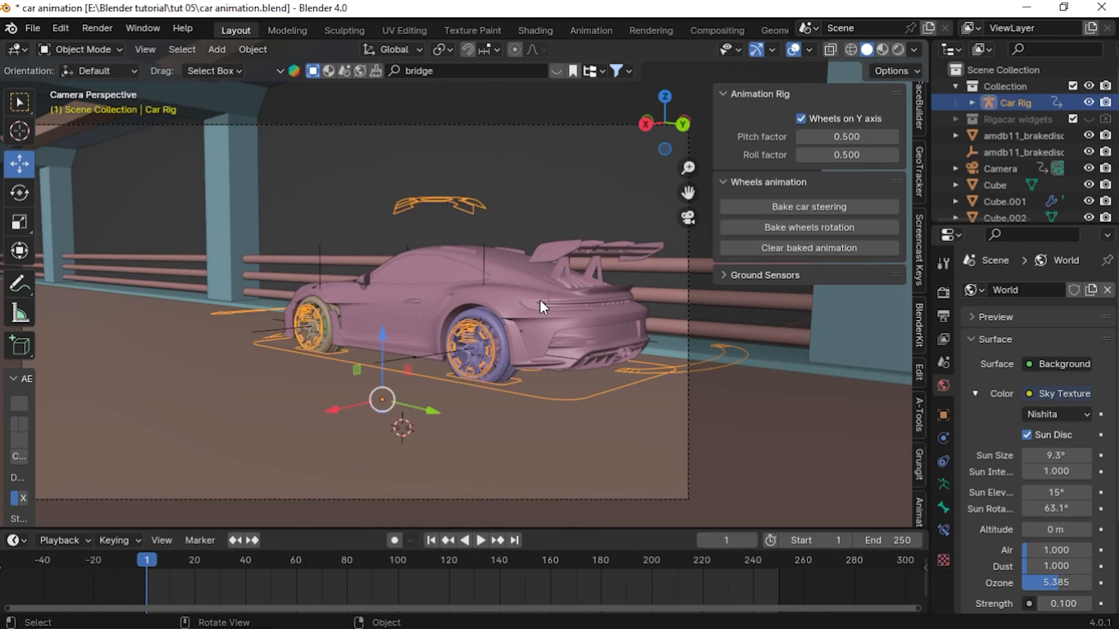
drag(150, 559, 362, 577)
key(ctrl+Tab)
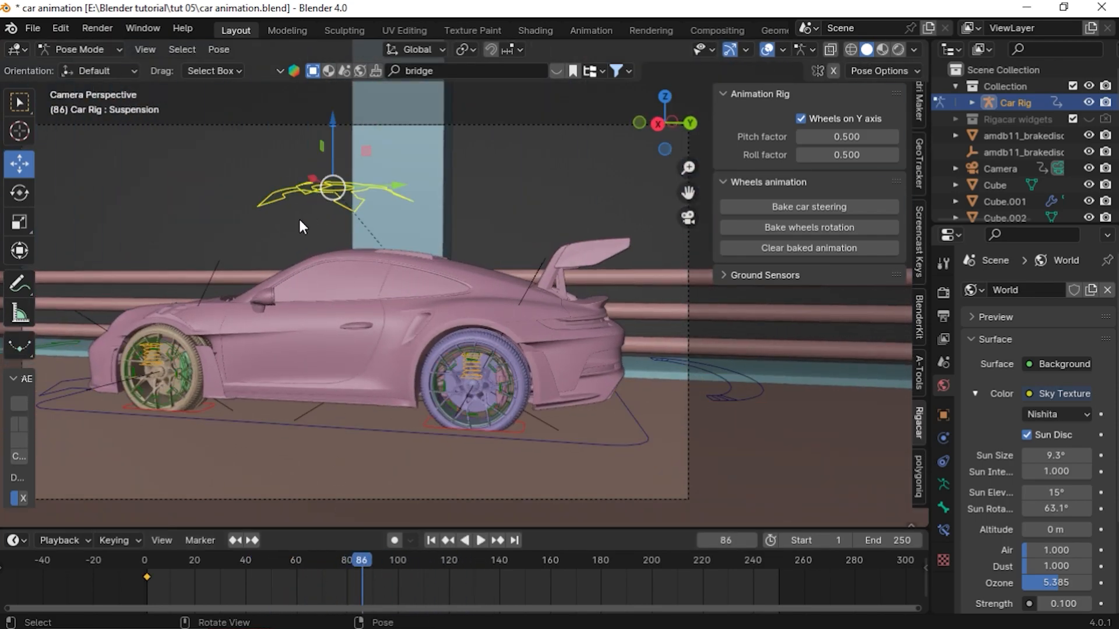
middle_drag(355, 282, 377, 302)
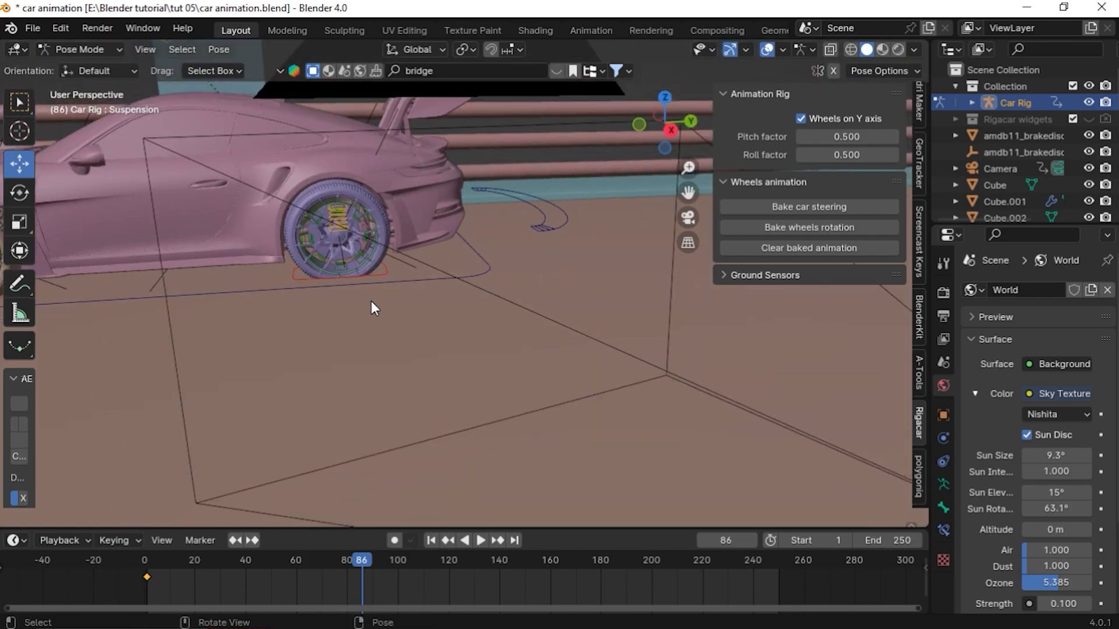
scroll(349, 291, down, 3)
key(KP_Decimal)
scroll(375, 307, down, 5)
middle_drag(440, 369, 491, 265)
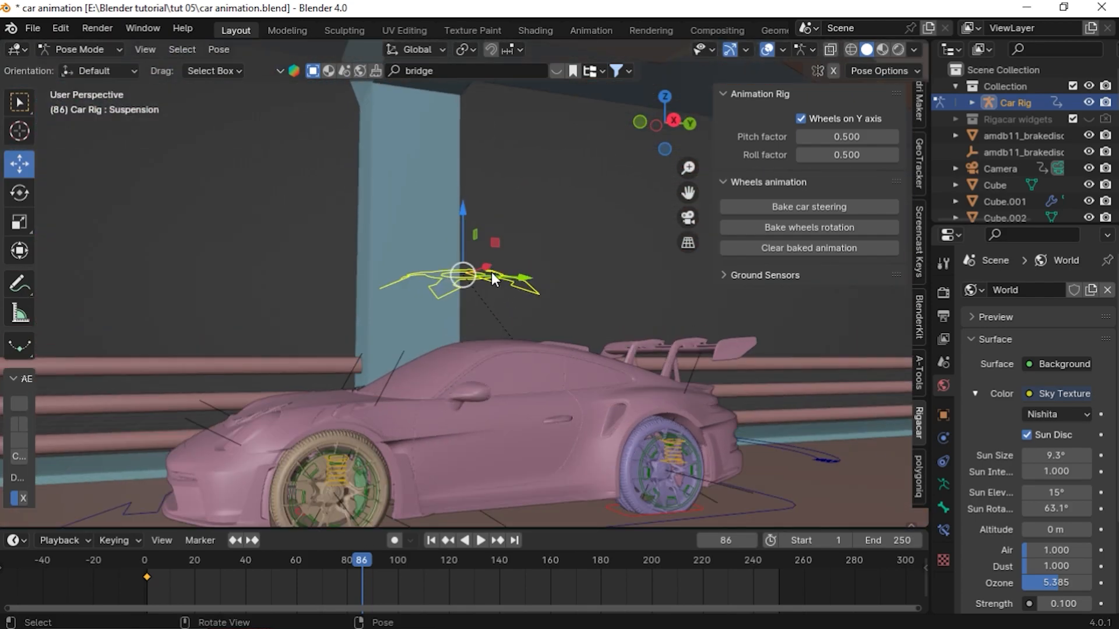
key(g)
key(Escape)
key(g)
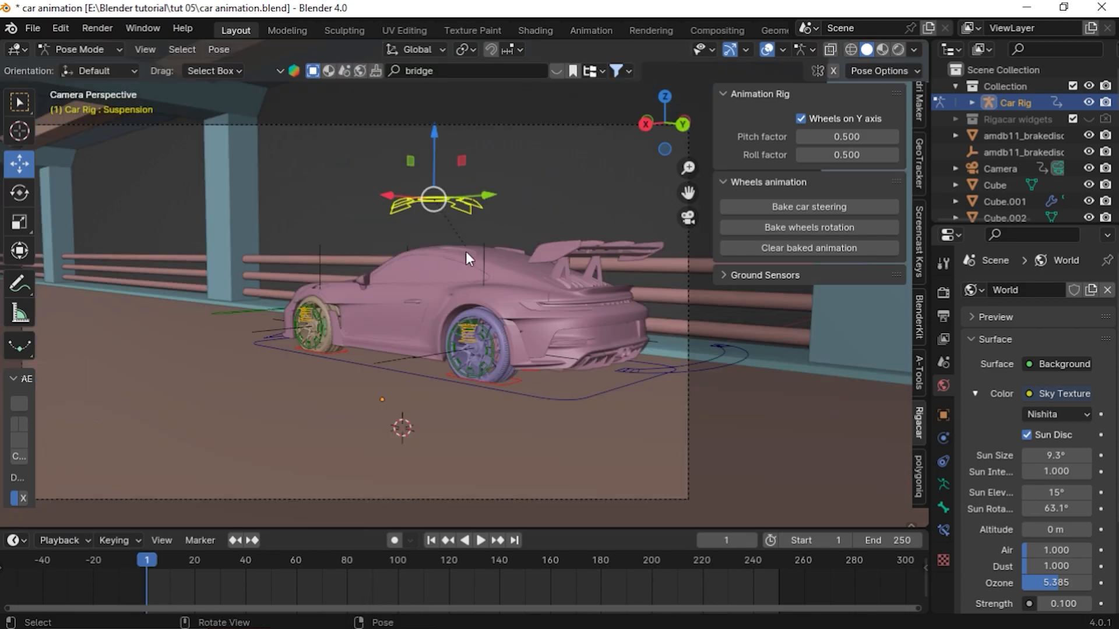
click(449, 203)
key(i)
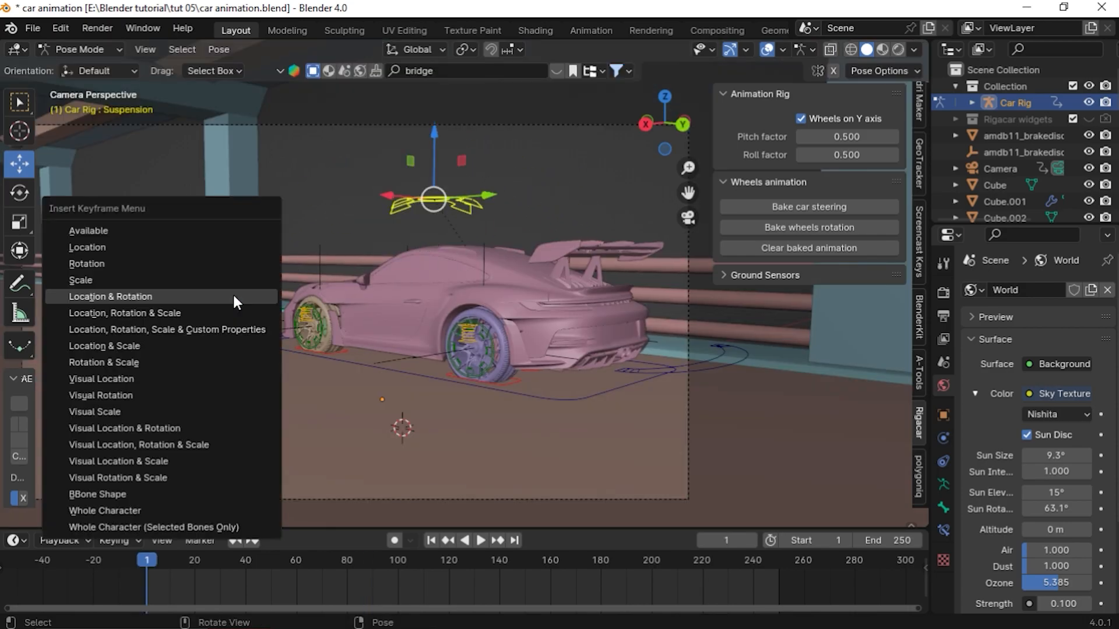
click(97, 247)
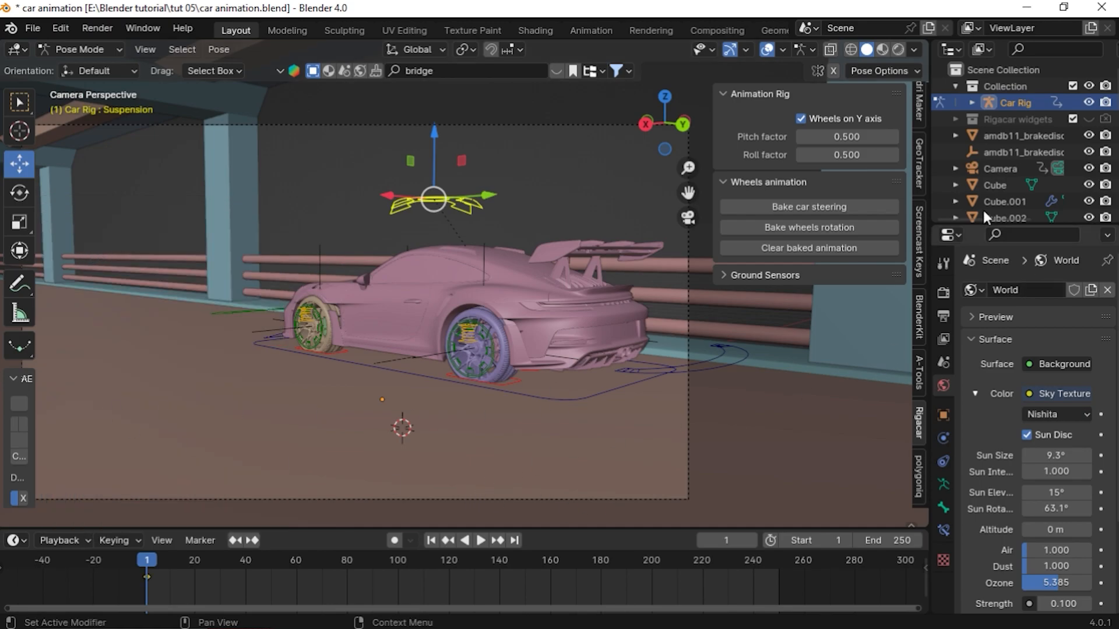
Split the viewport and turn the new area into a Graph Editor, widened over the side panels
drag(928, 35, 502, 55)
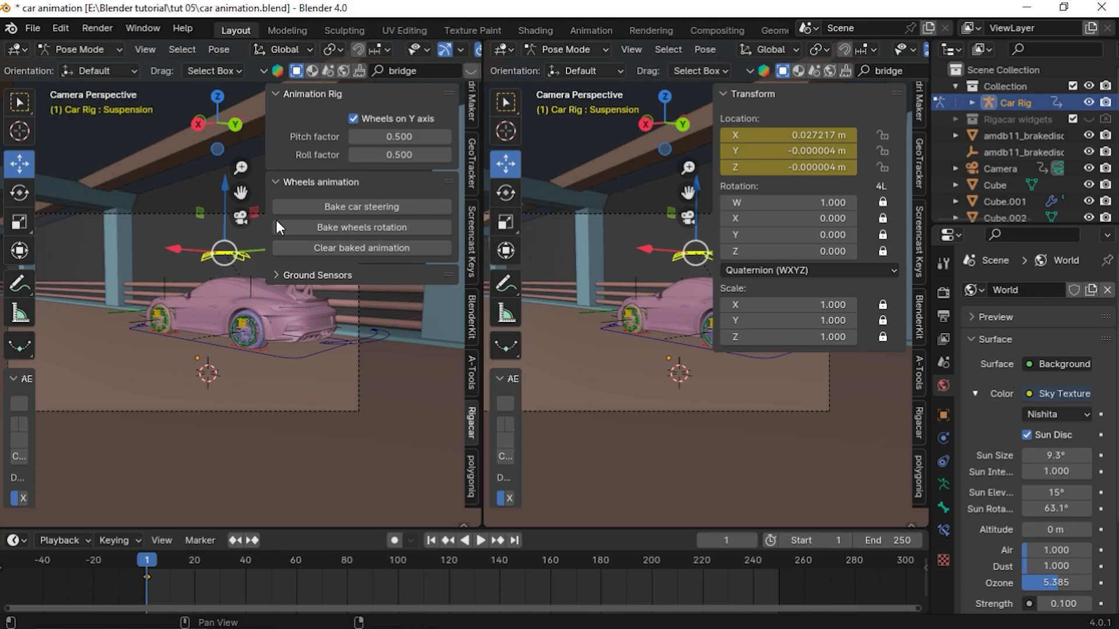
scroll(227, 397, up, 3)
scroll(236, 371, down, 2)
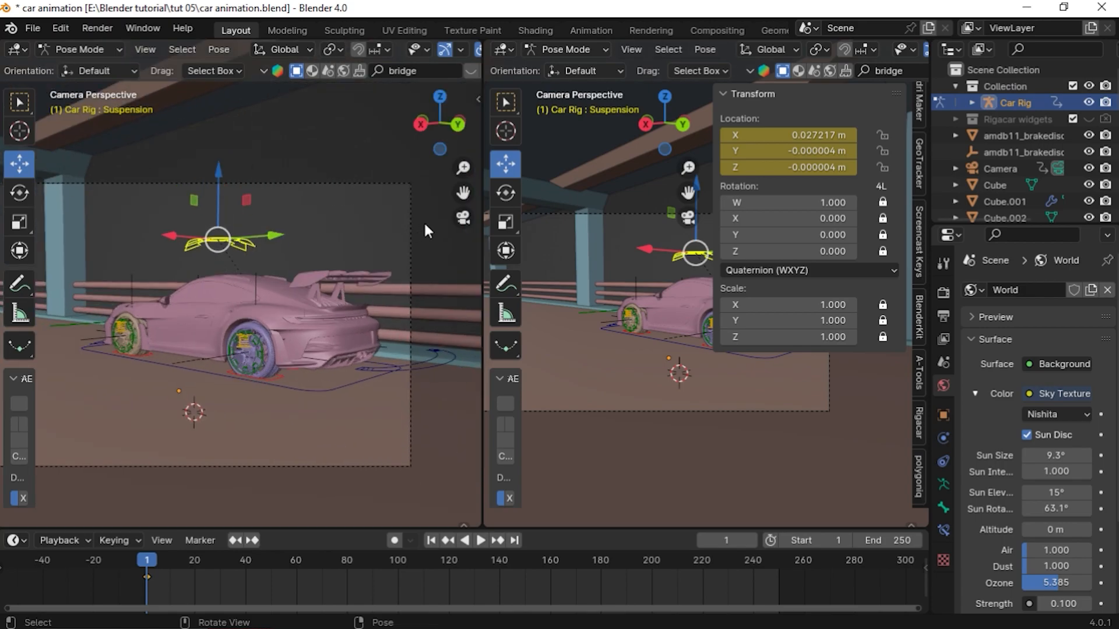
drag(462, 193, 504, 184)
click(511, 49)
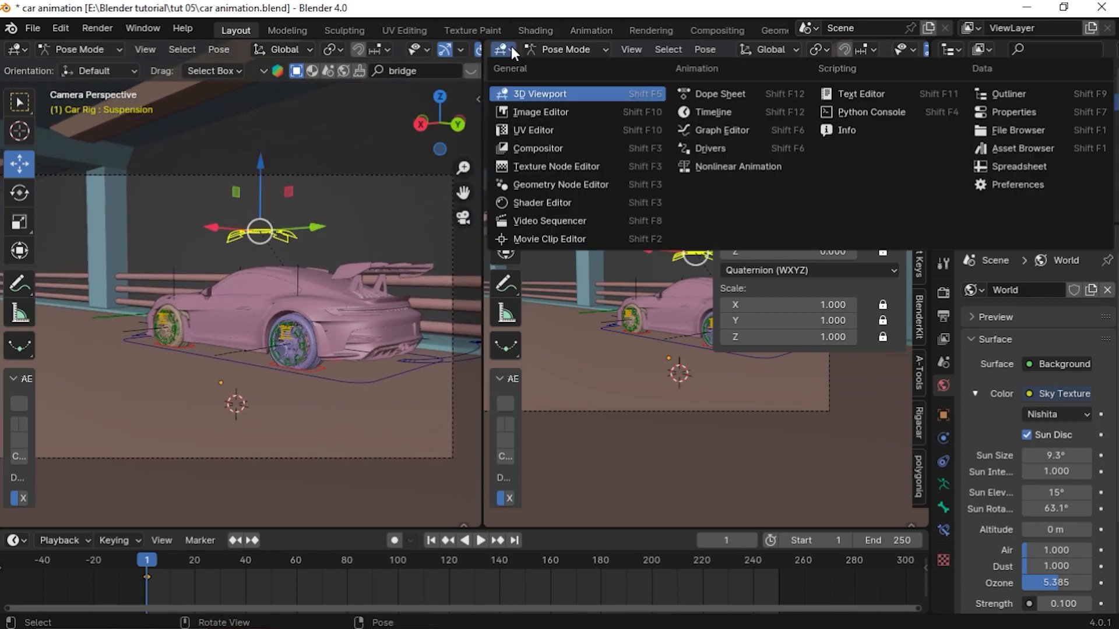
click(737, 129)
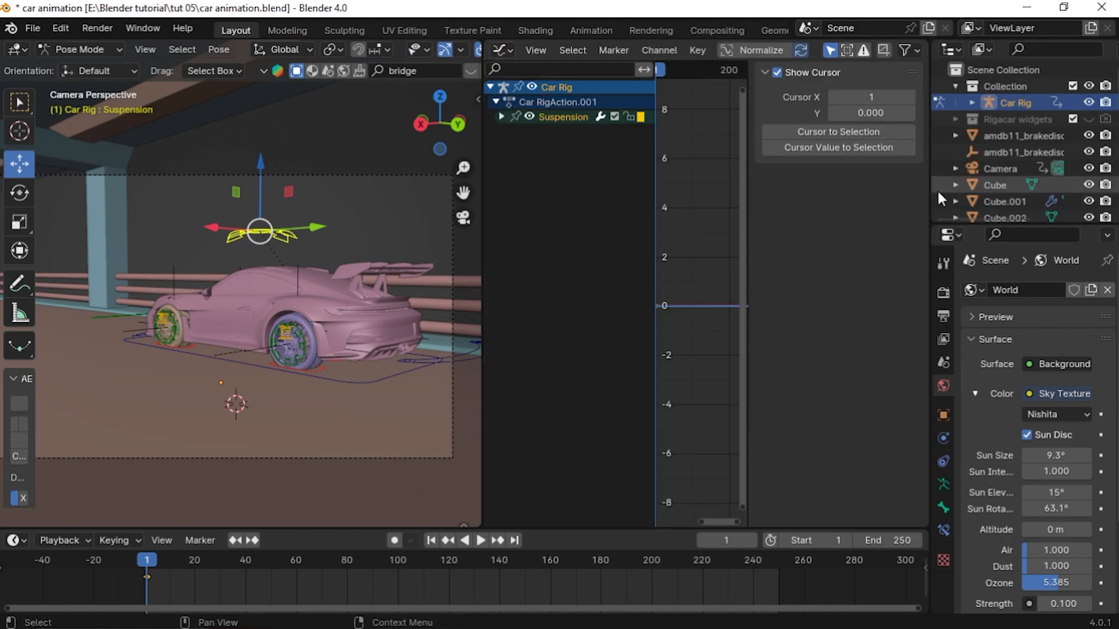
drag(931, 190, 1099, 190)
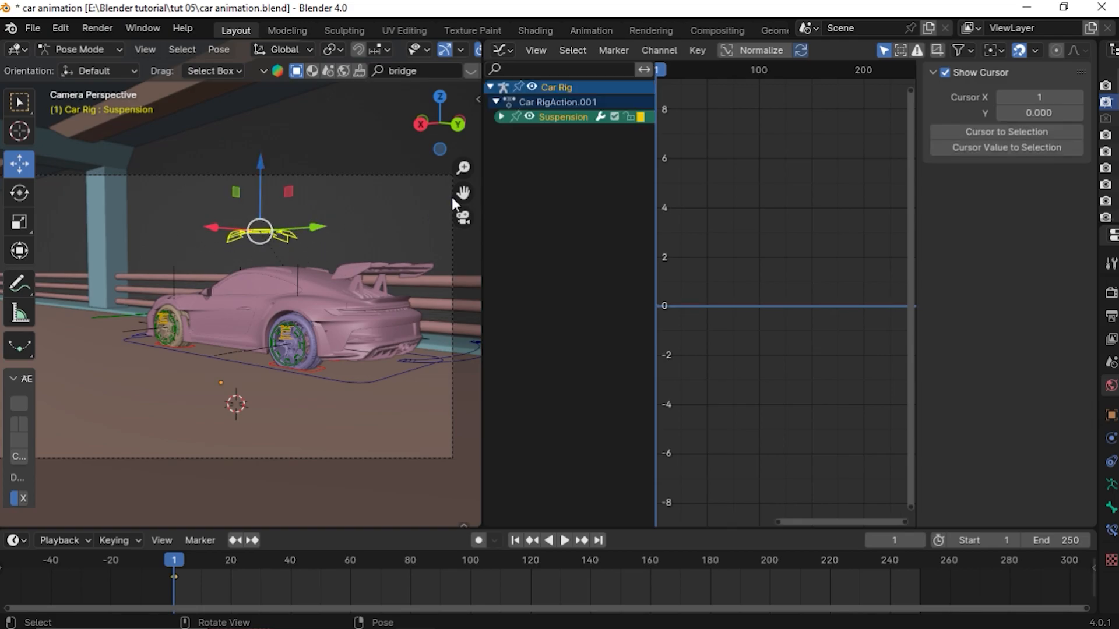
Expand the suspension bone's location channels, select the X Location curve and add a marker at frame 1
click(501, 116)
click(571, 131)
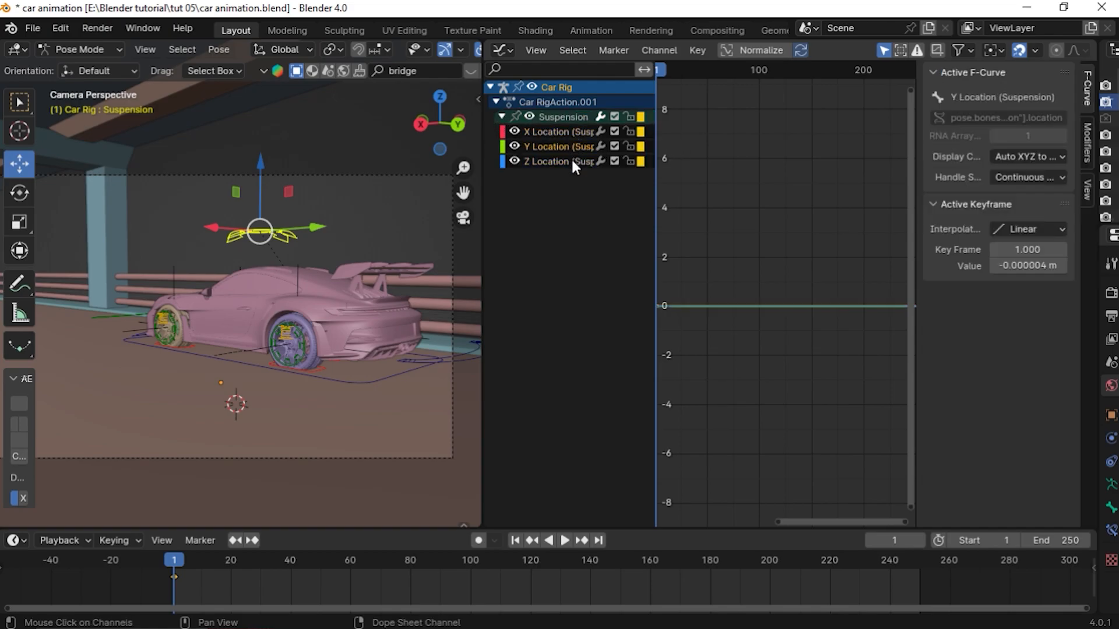
click(557, 158)
click(554, 143)
click(553, 133)
click(553, 150)
click(556, 162)
click(557, 145)
click(557, 132)
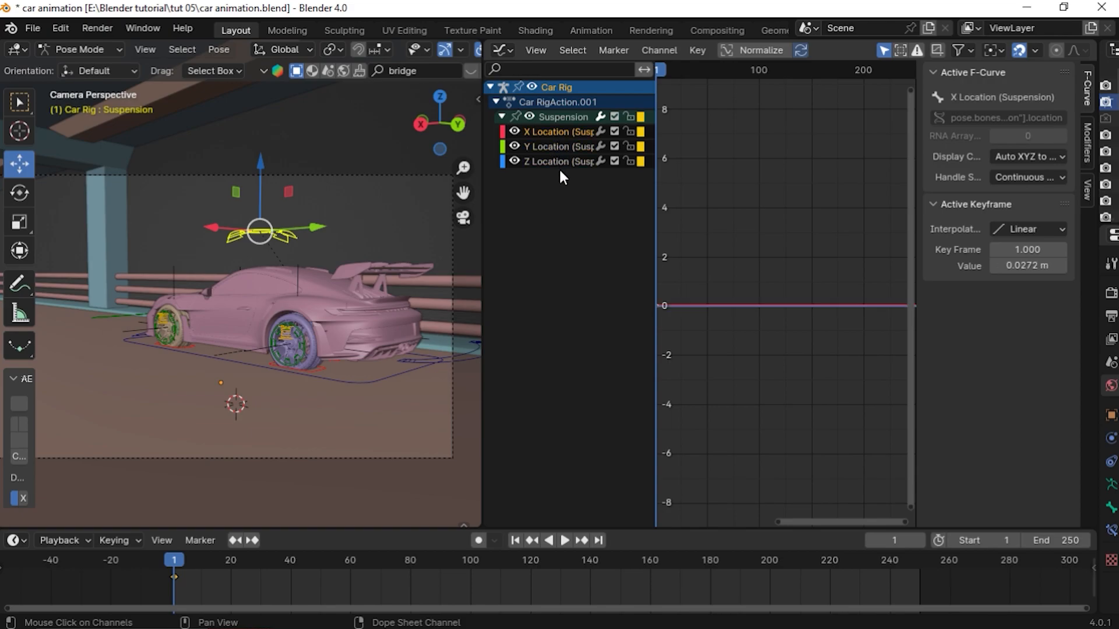
key(Home)
key(m)
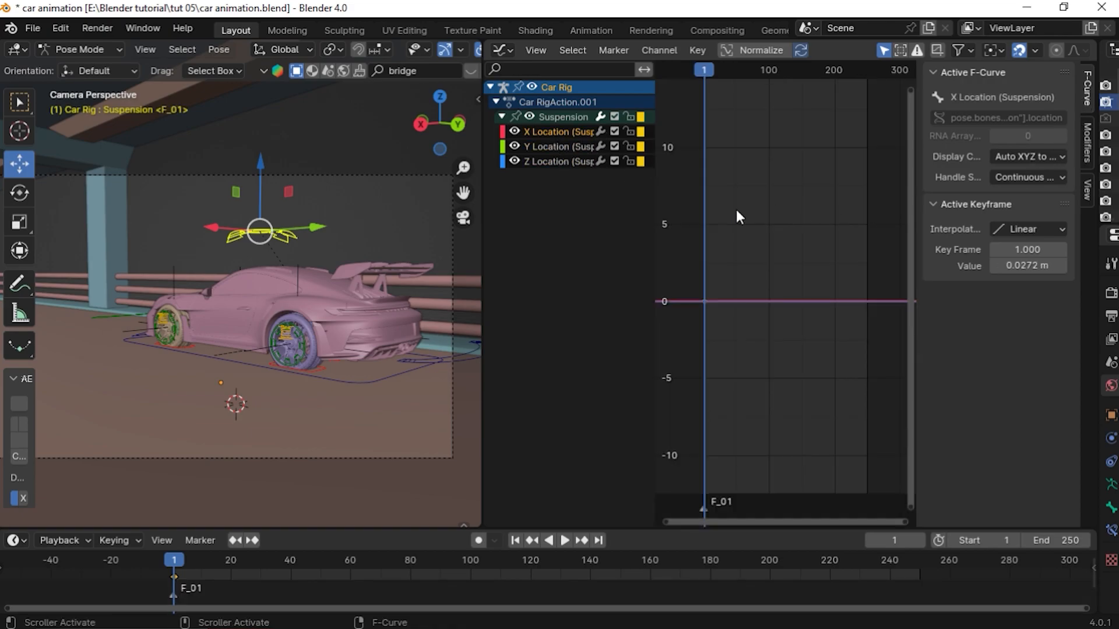
Add a Noise modifier to the suspension bone's X Location curve
key(n)
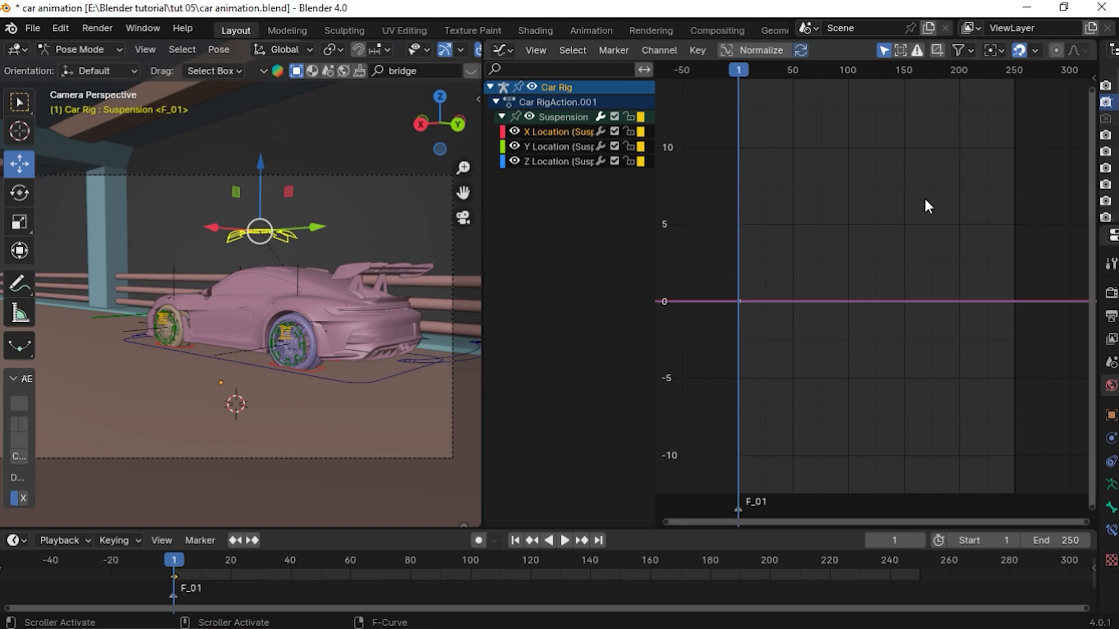
key(n)
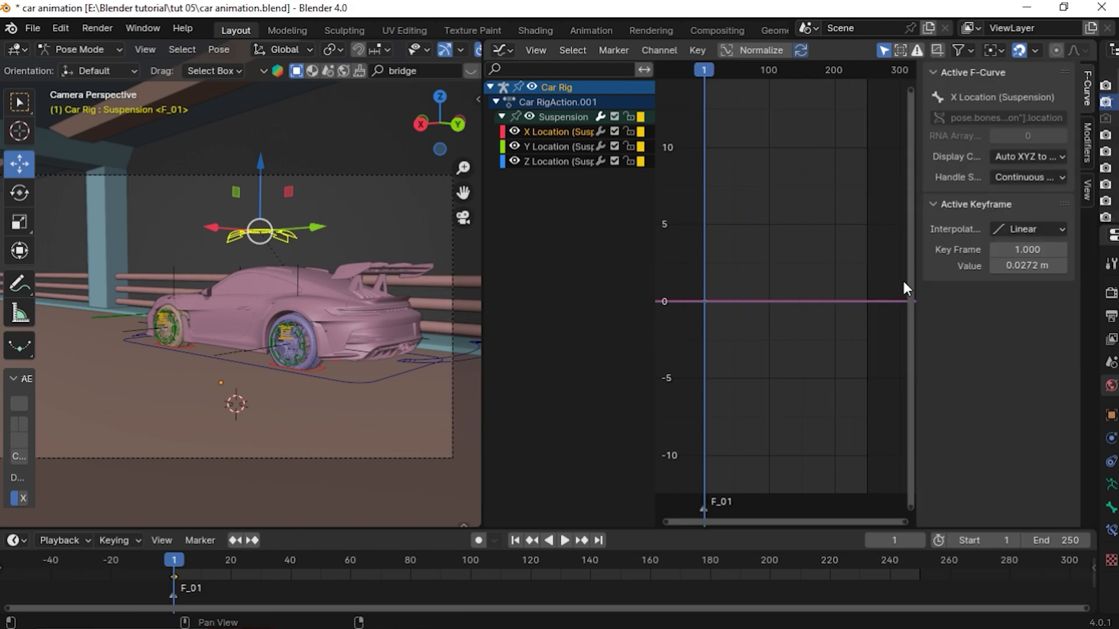
click(1087, 141)
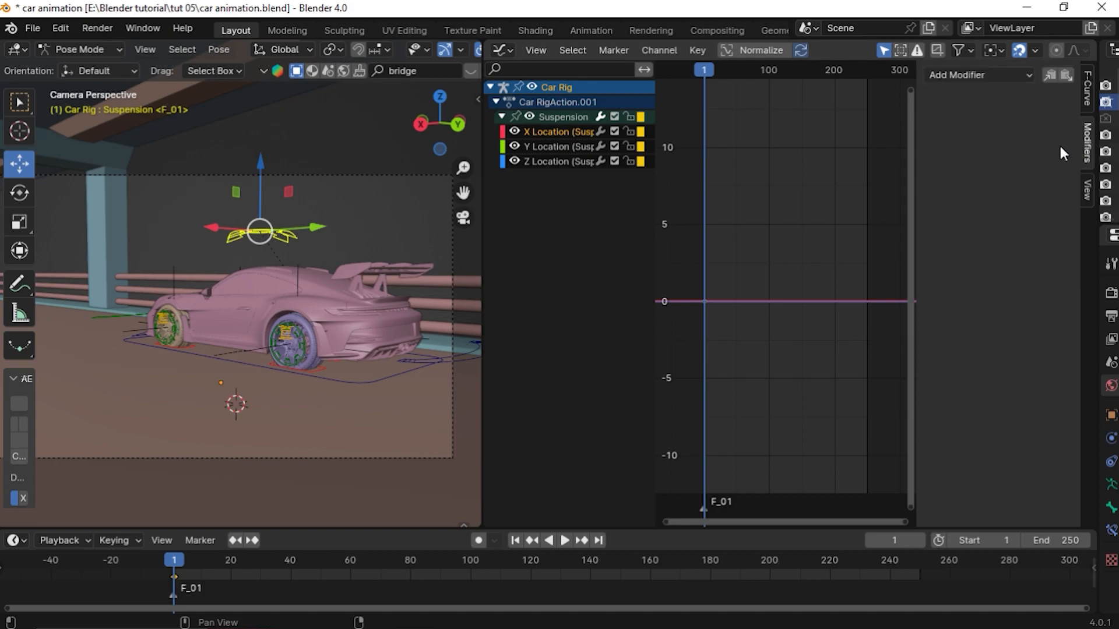
click(1024, 76)
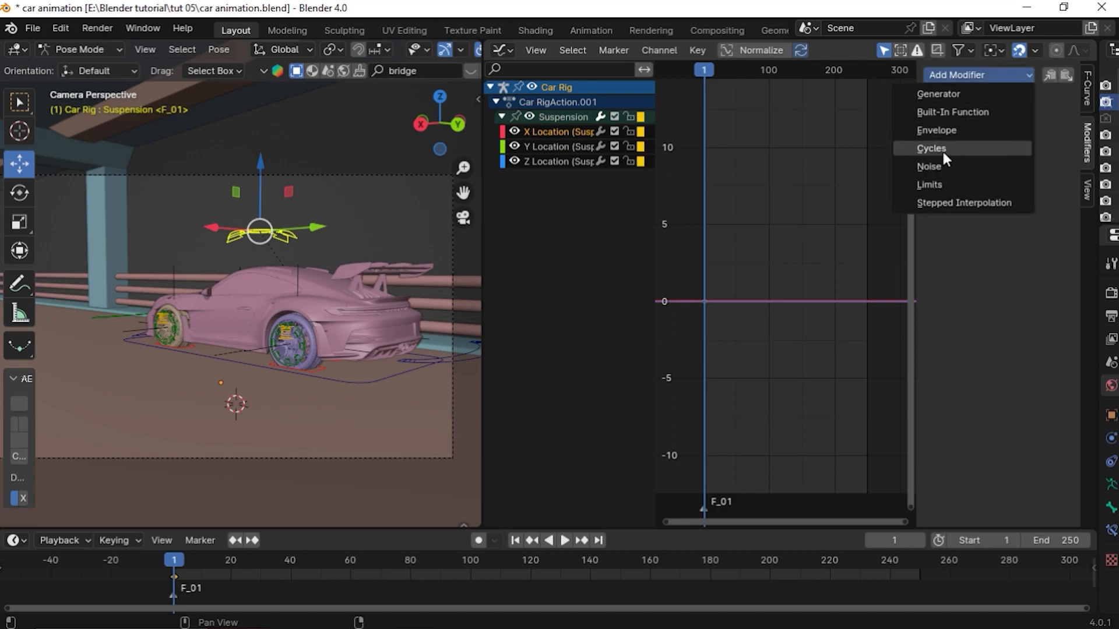
click(928, 168)
scroll(742, 329, up, 5)
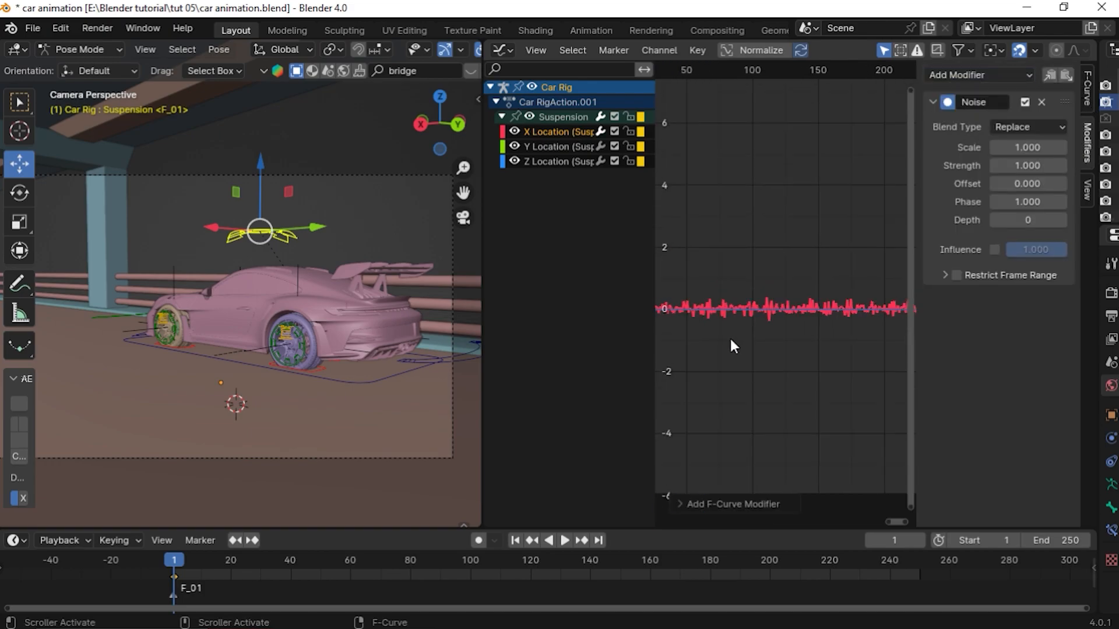
scroll(785, 321, up, 10)
middle_drag(850, 364, 762, 355)
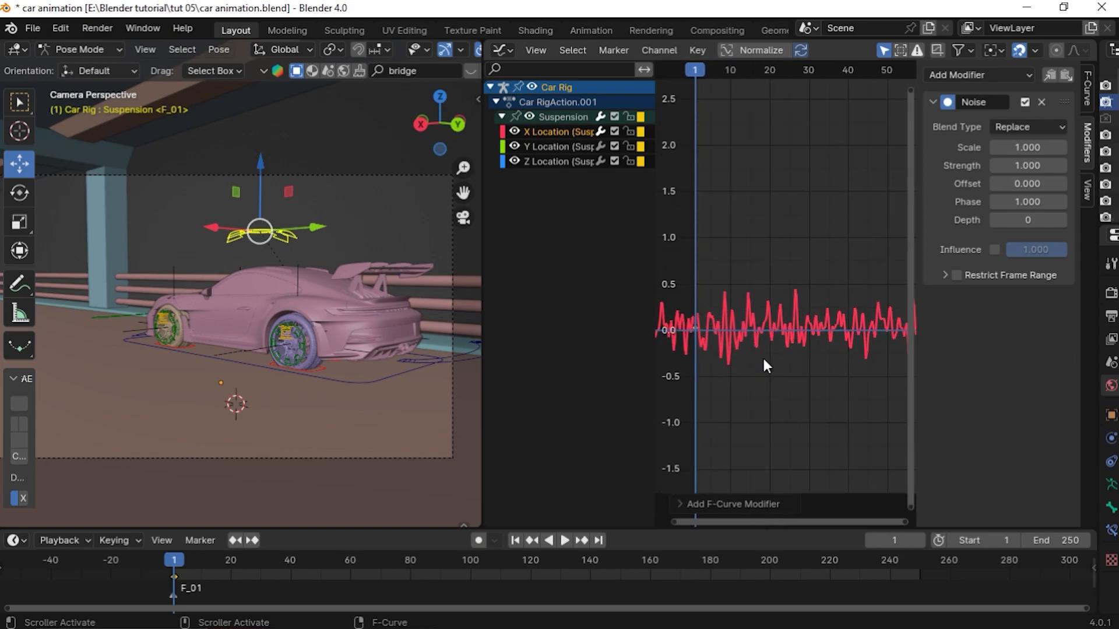
scroll(762, 356, down, 5)
scroll(760, 353, down, 1)
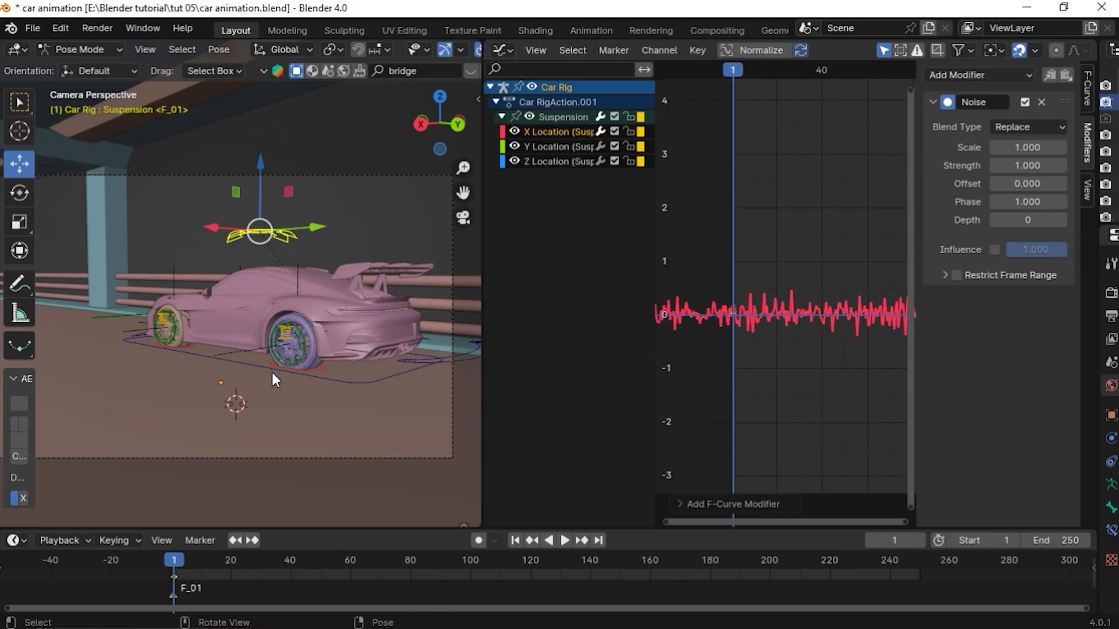
Play the animation to preview the suspension noise and return to the first frame
key(space)
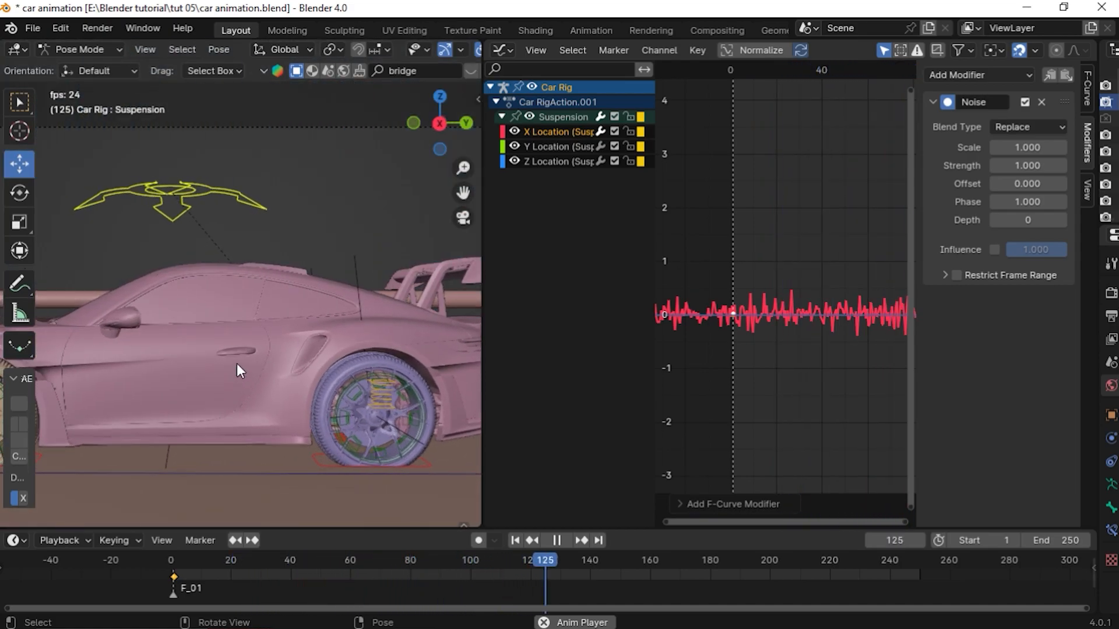
key(space)
click(514, 540)
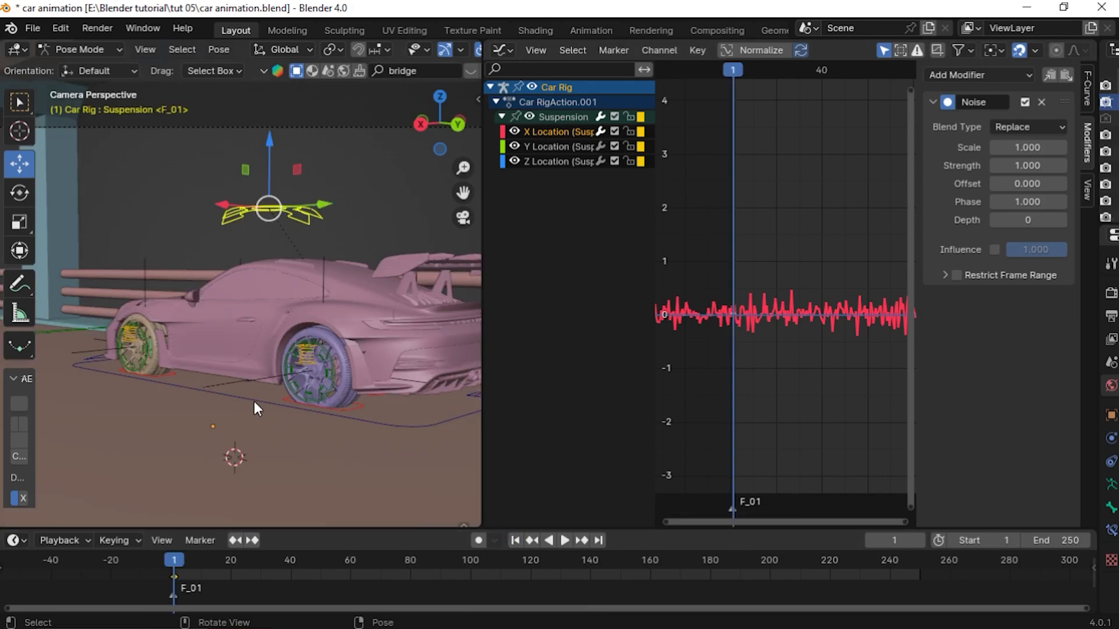
Set the X Location Noise modifier's Scale to 0.2 and Strength to 0.1
double_click(1029, 148)
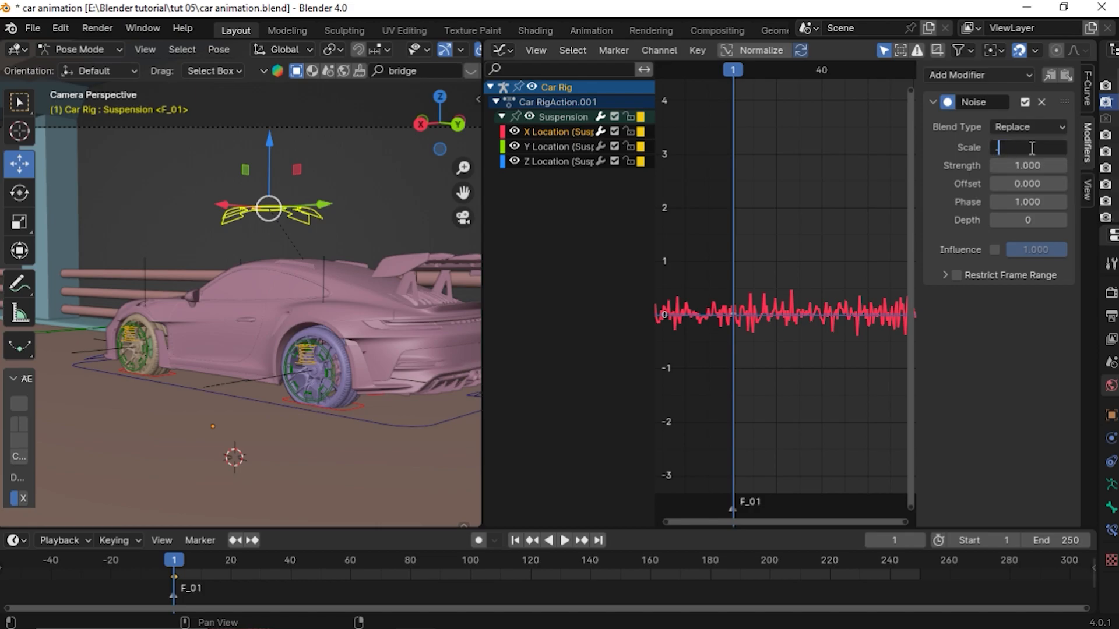
text(0.4)
key(Return)
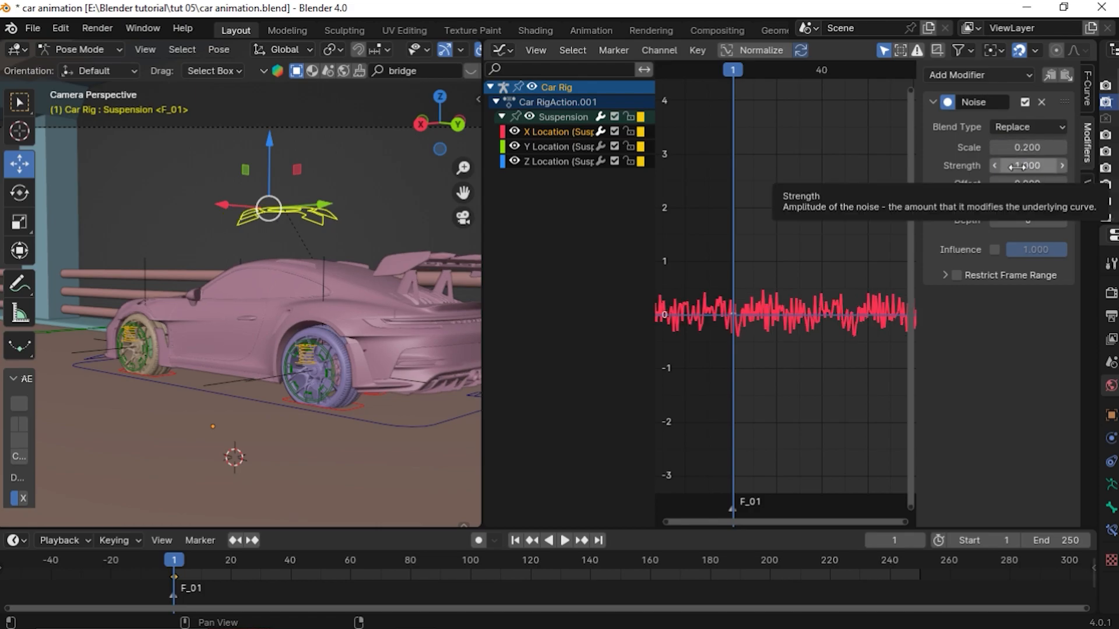
double_click(1017, 166)
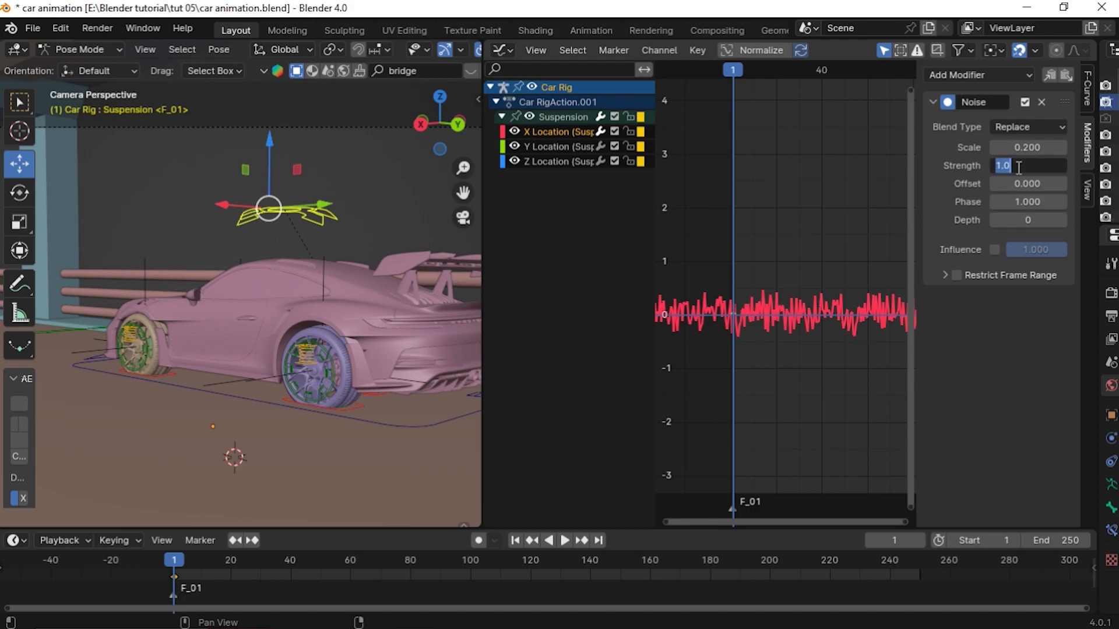
text(0.1)
key(Return)
Preview the playback, then copy the Noise modifier from the X Location curve
key(space)
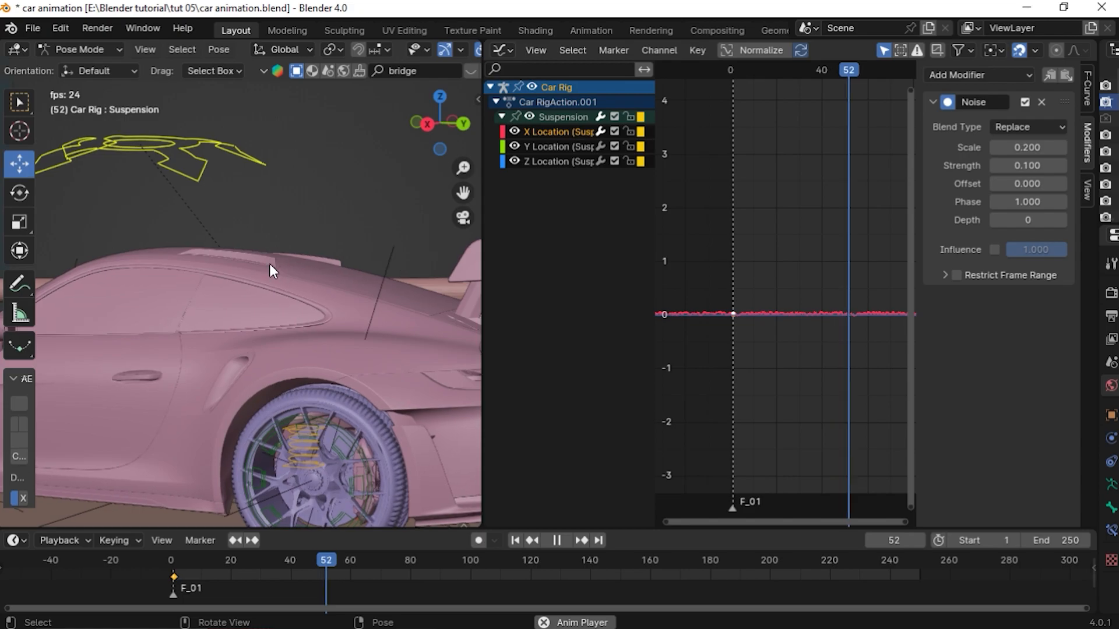
key(space)
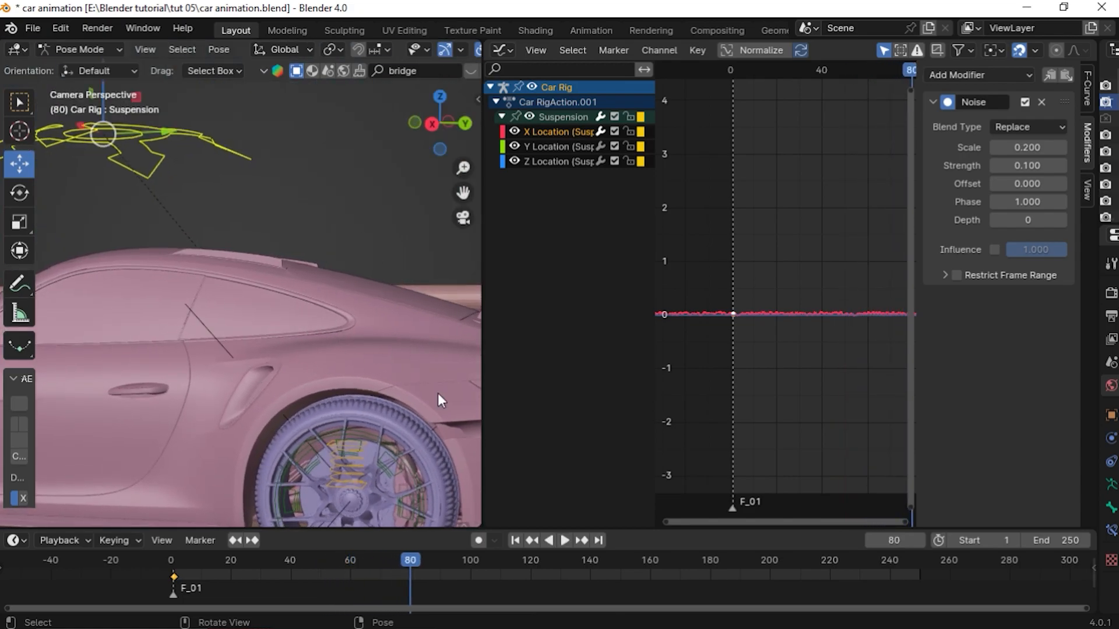
click(568, 145)
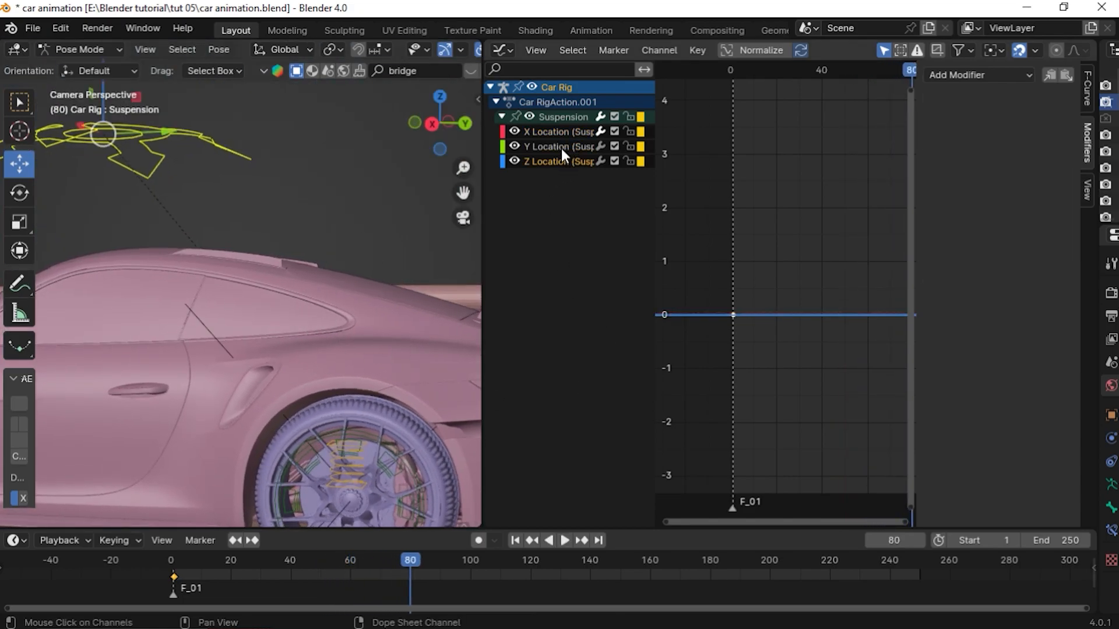
click(564, 129)
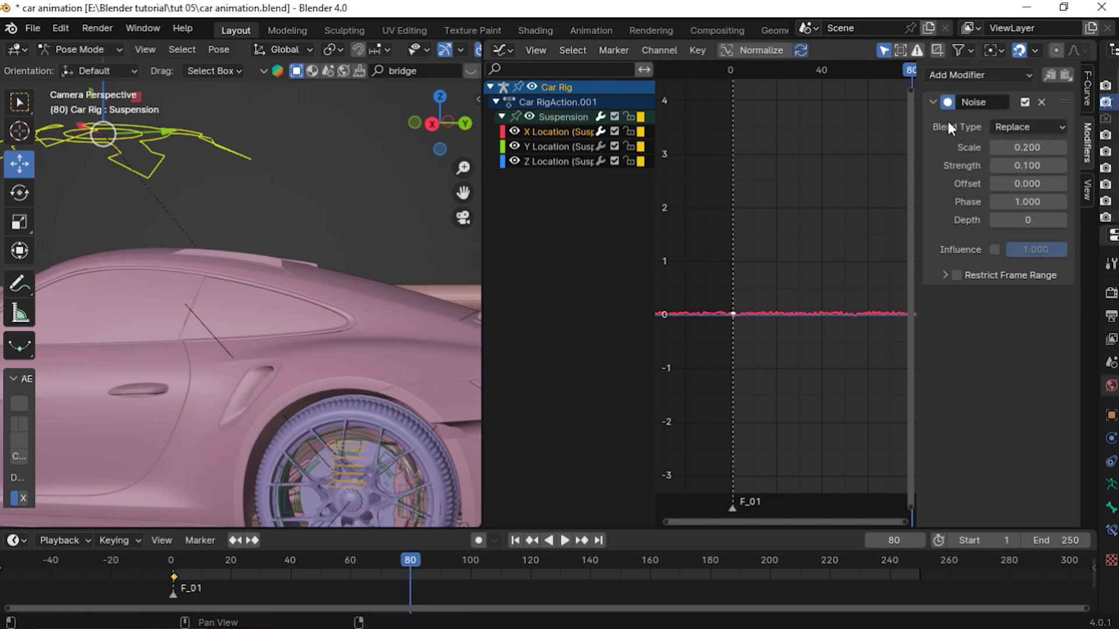
click(555, 150)
click(551, 160)
click(556, 133)
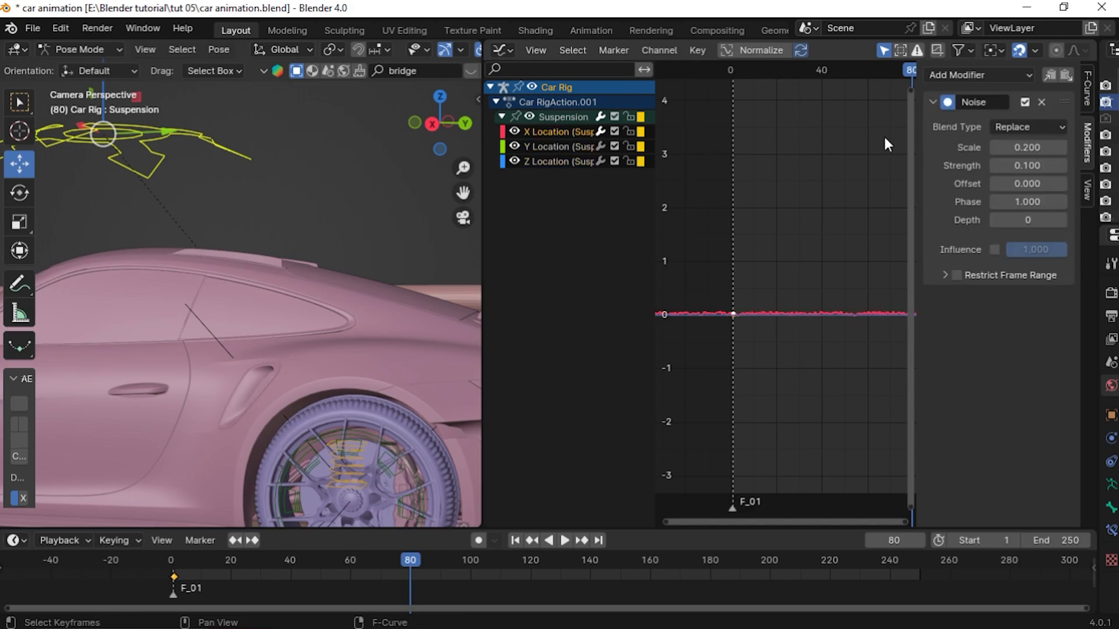
click(1049, 72)
Paste the Noise modifier onto the Y Location curve and set its Scale to 0.1
click(558, 145)
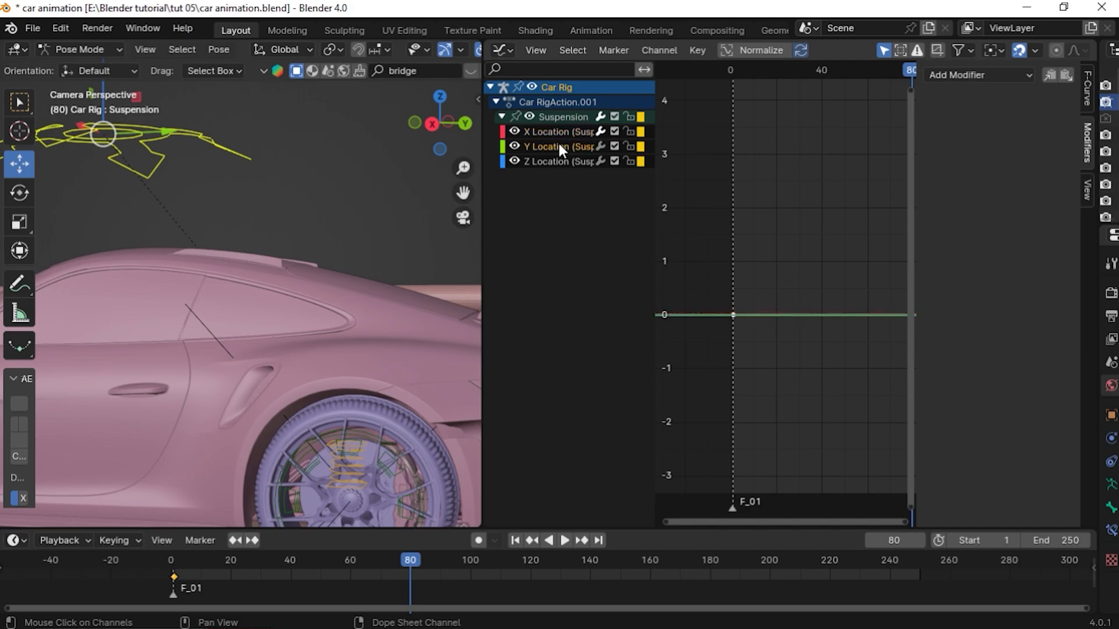
scroll(404, 281, down, 3)
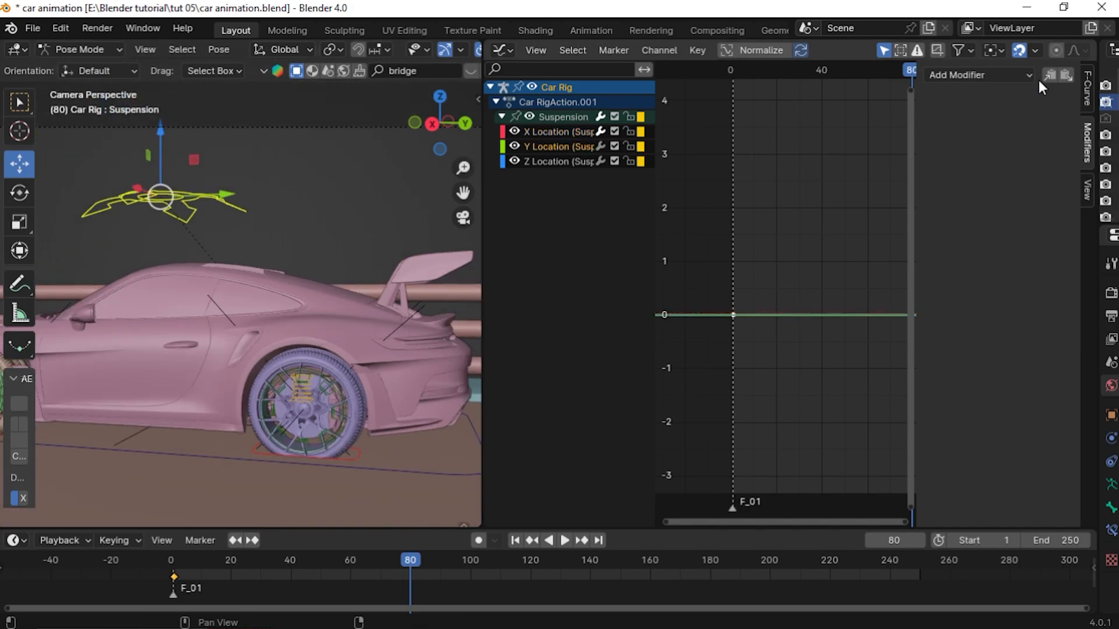
click(1062, 75)
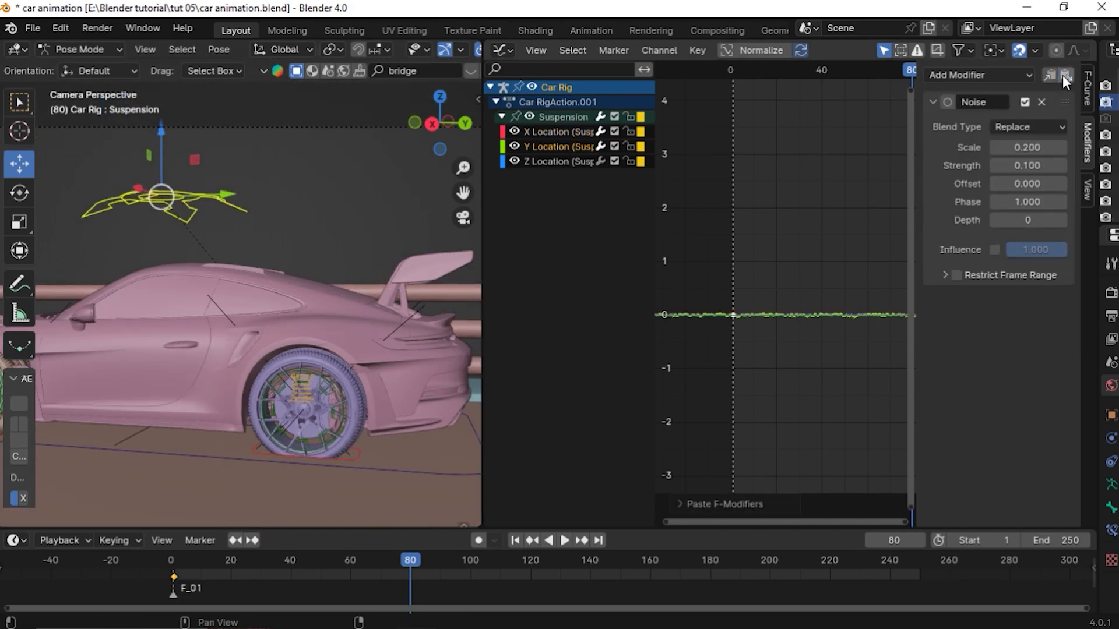
click(1028, 147)
text(.1)
key(Return)
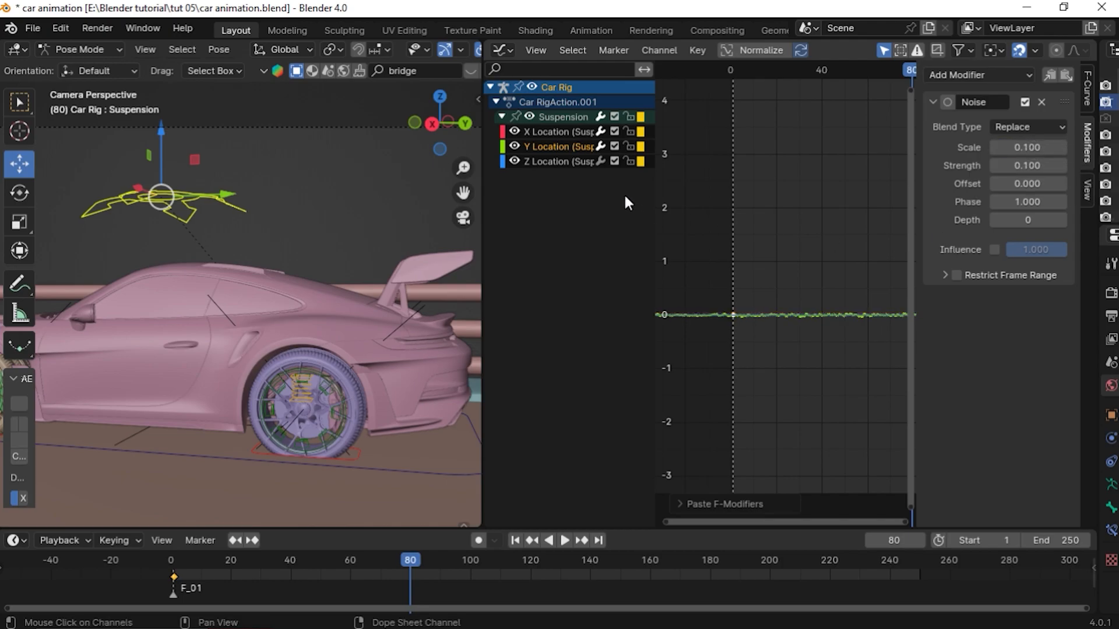
Paste the Noise modifier onto the Z Location curve and set its Scale to 0.1
click(556, 162)
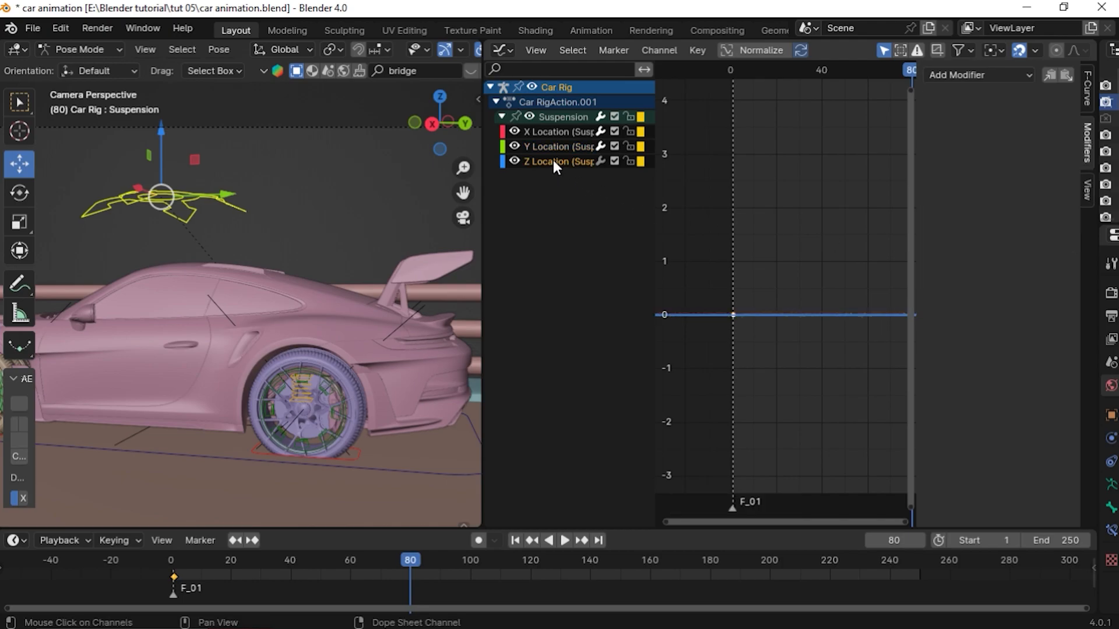
click(1070, 75)
click(1041, 148)
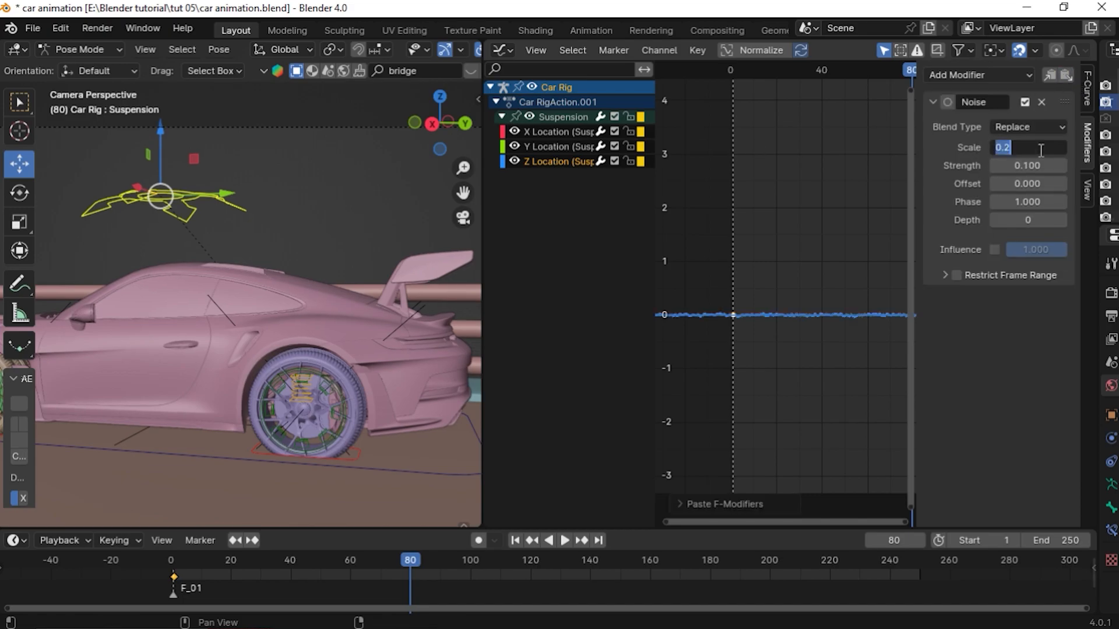
text(.1)
key(Return)
Play the animation from the start through the camera view to preview the suspension shake
key(space)
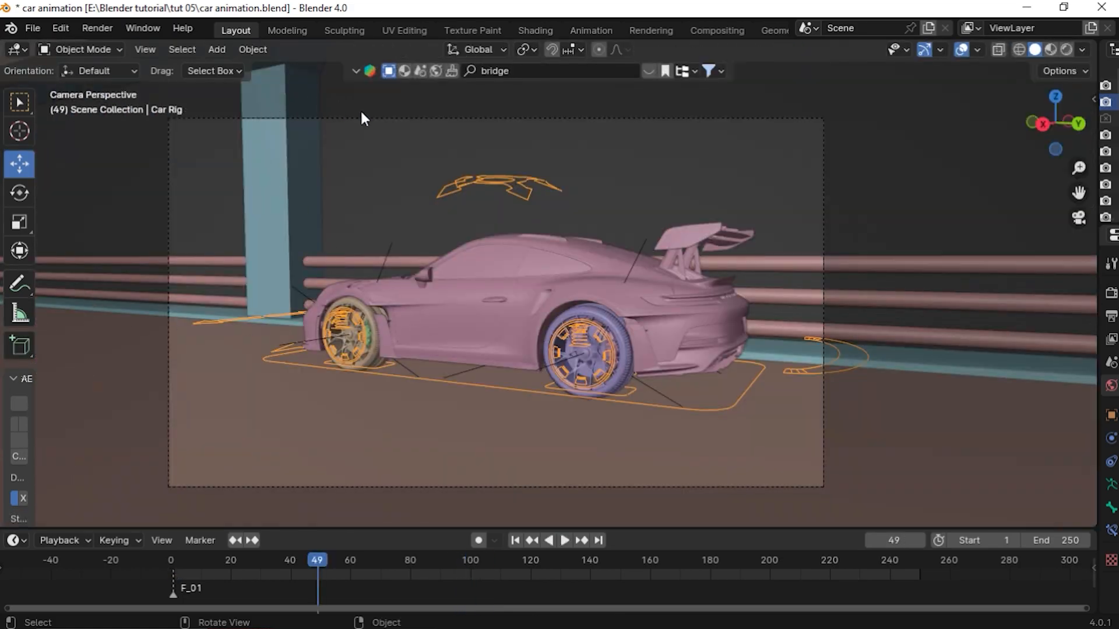
click(362, 118)
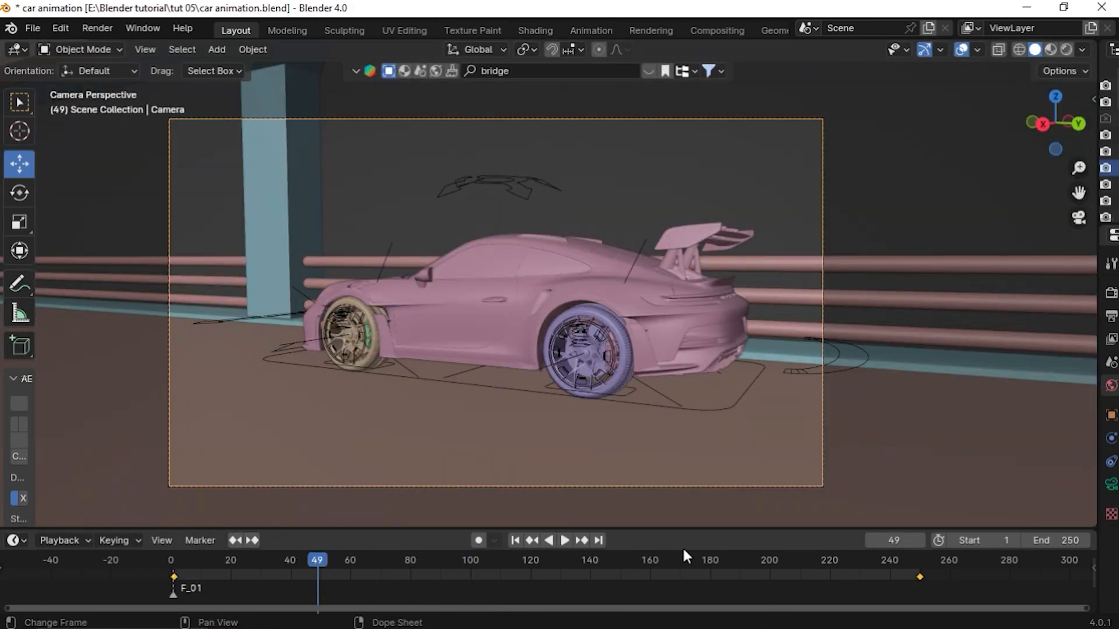
drag(627, 526, 635, 462)
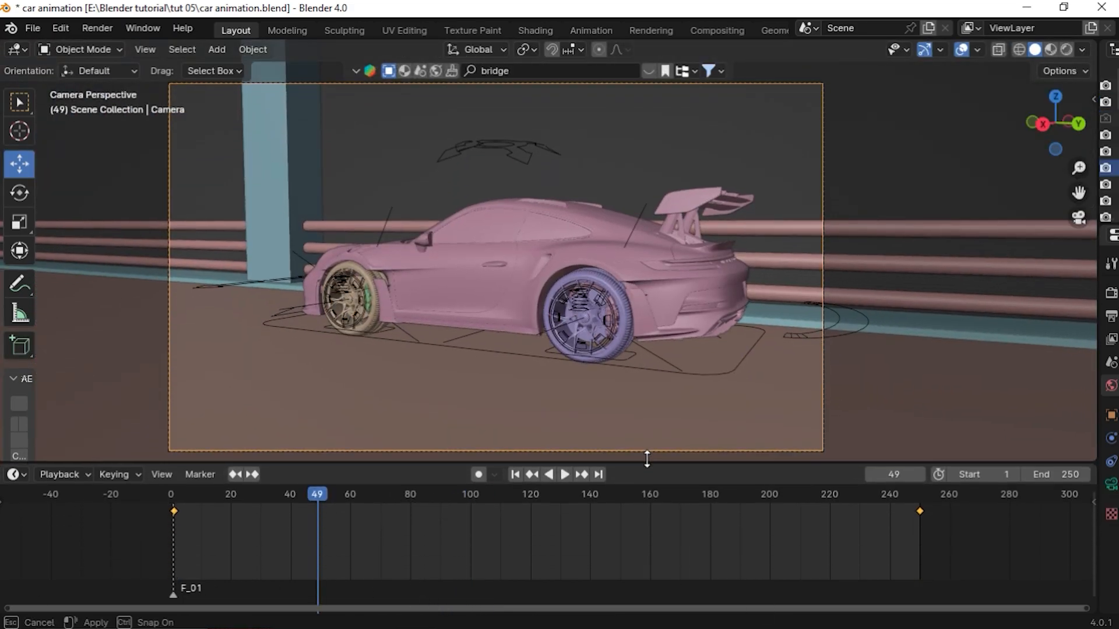
click(525, 476)
key(space)
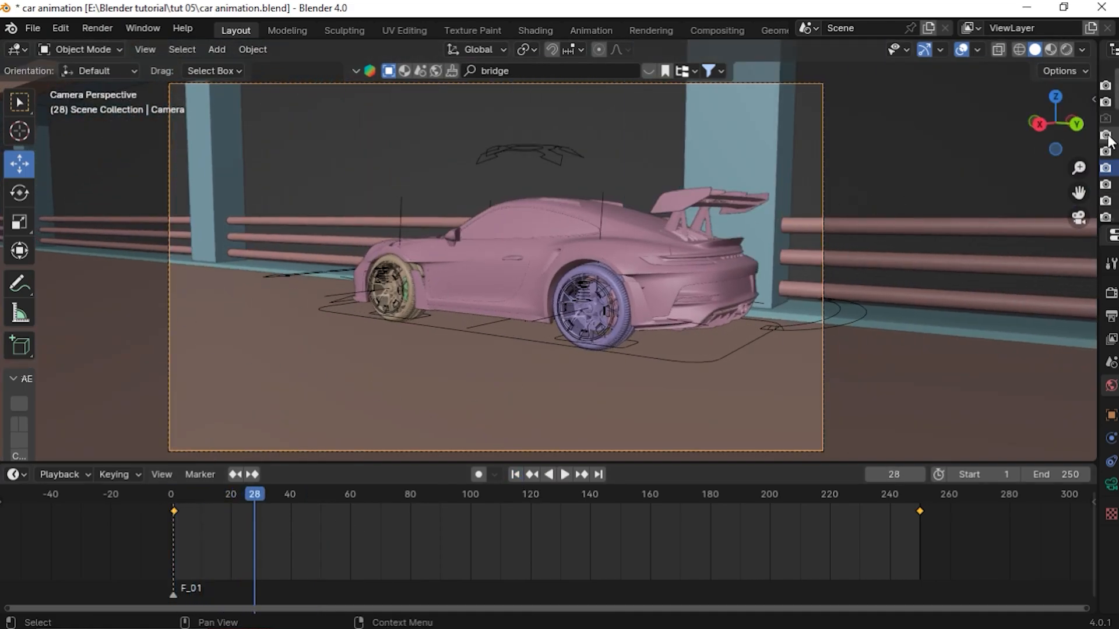
Add a new shake to the camera in the Camera Shakify panel of its object data properties
drag(1098, 178, 832, 178)
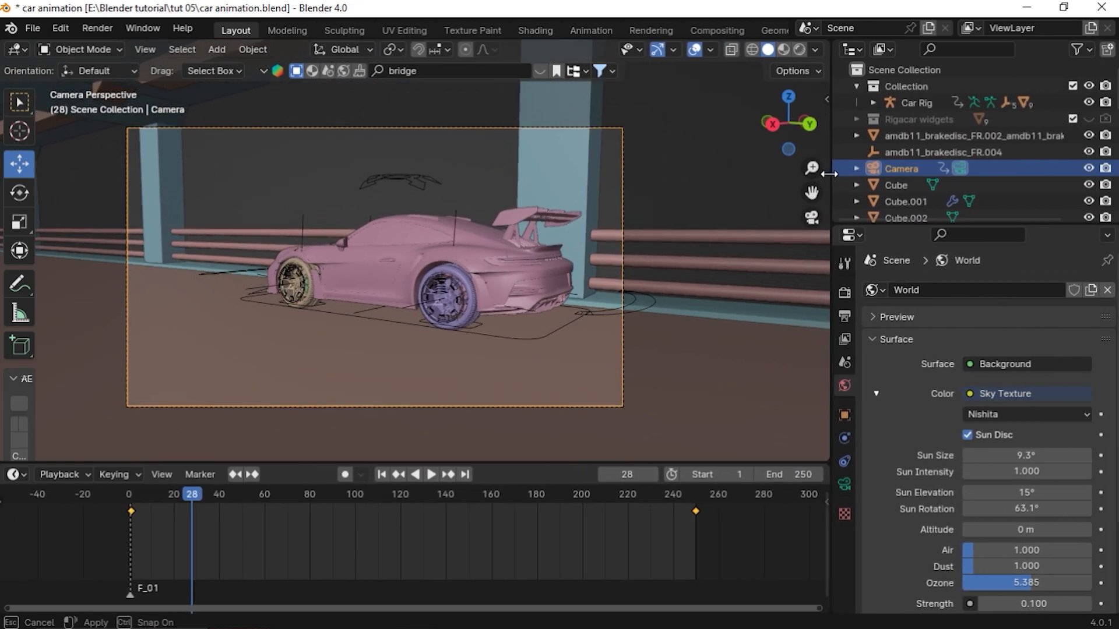
click(842, 482)
scroll(930, 497, down, 8)
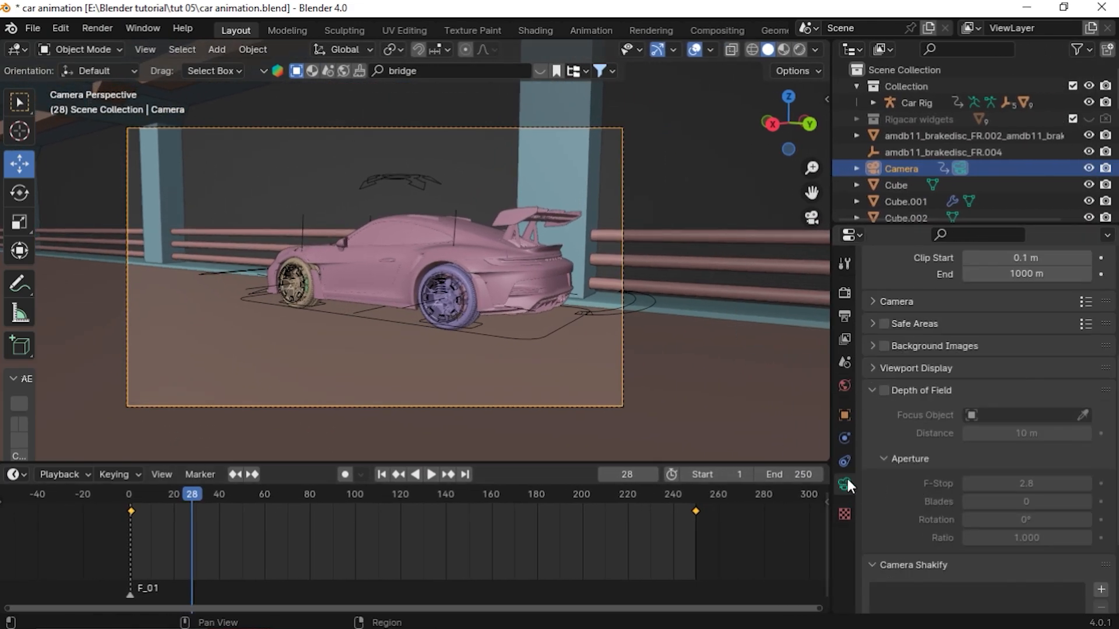
scroll(886, 393, down, 3)
click(868, 267)
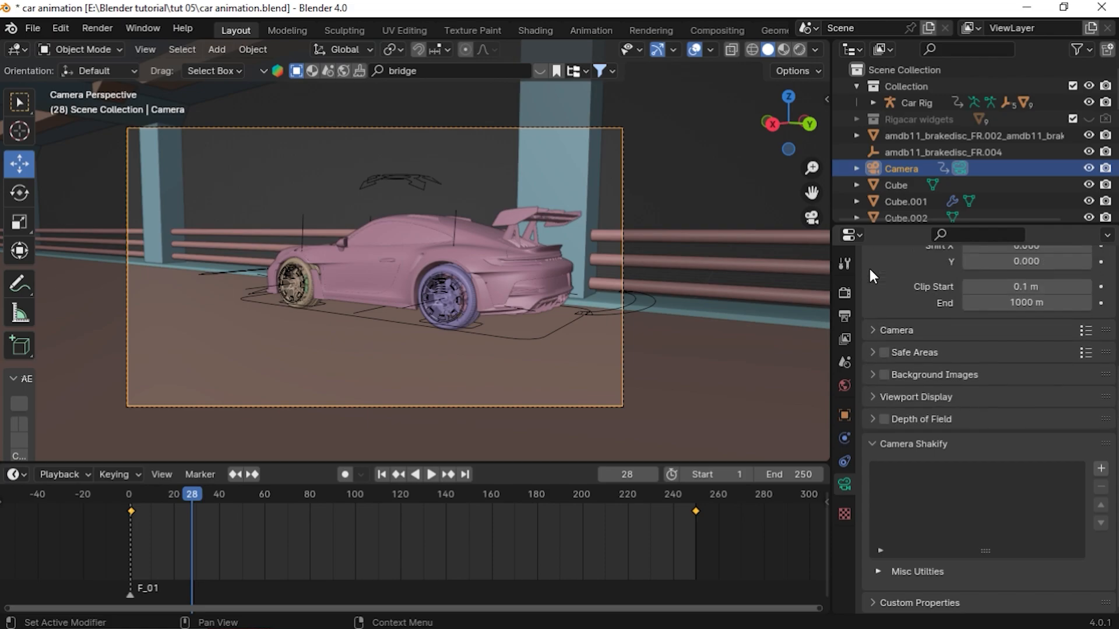
scroll(483, 396, up, 2)
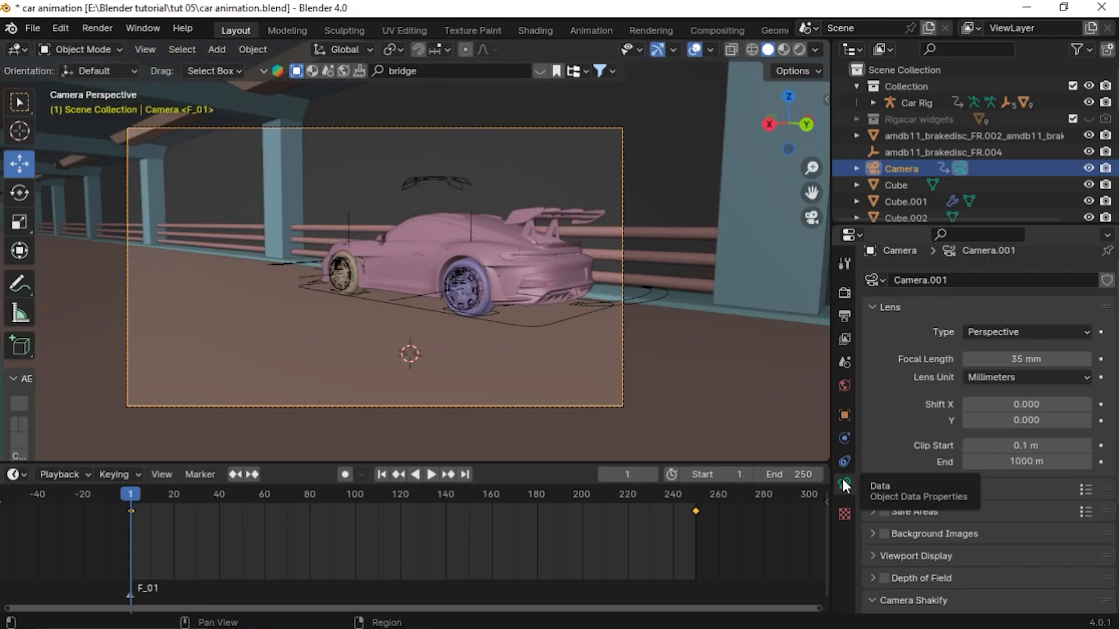
scroll(911, 437, down, 5)
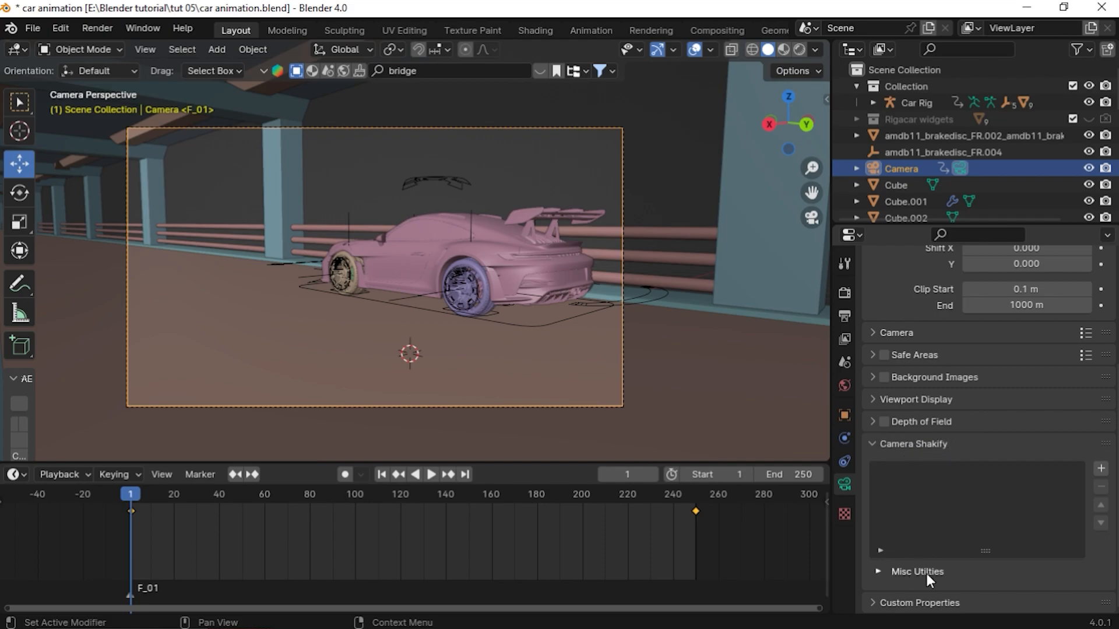
click(900, 446)
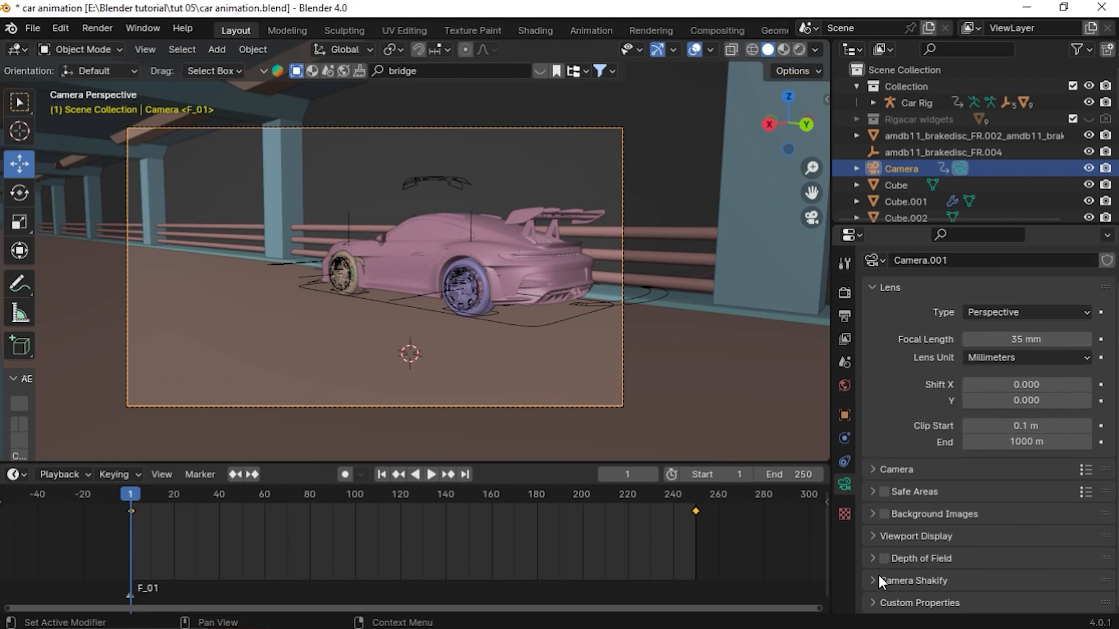
click(883, 579)
click(1101, 469)
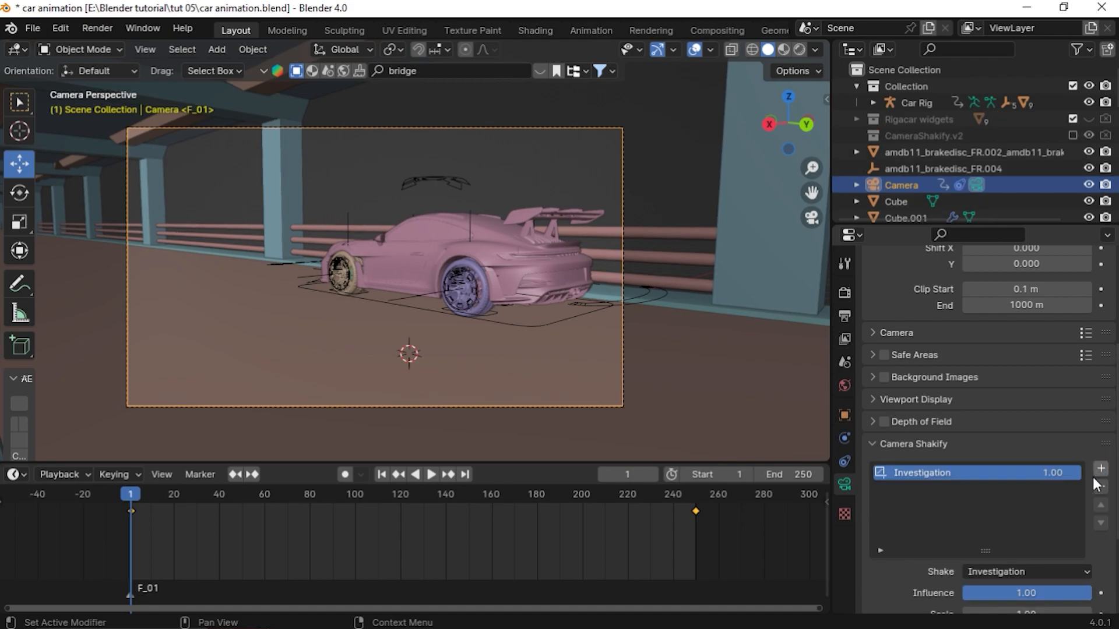
Set the camera shake to HandyCam Run, lower its Influence to about 0.17 and play the animation to preview it
scroll(1098, 484, down, 5)
click(1017, 445)
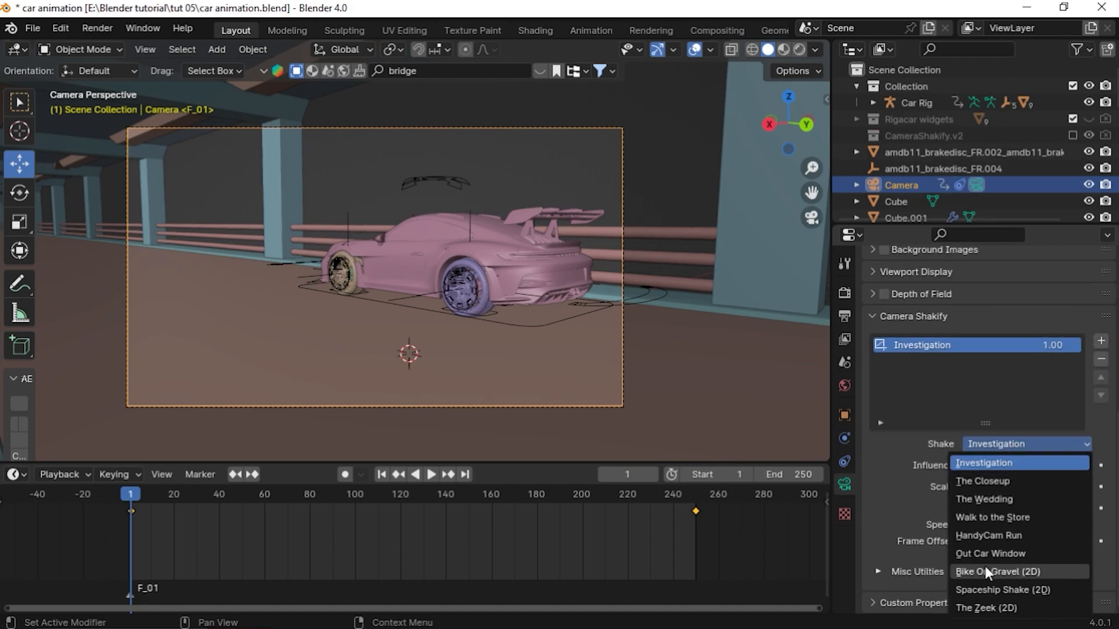
click(985, 535)
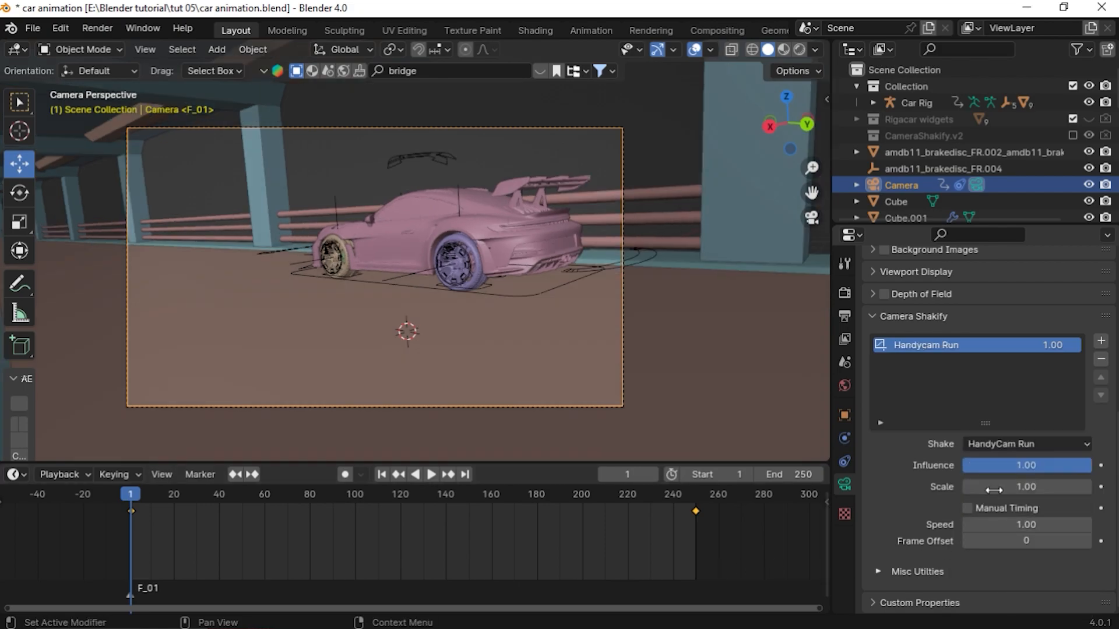
drag(1059, 471, 946, 471)
click(431, 475)
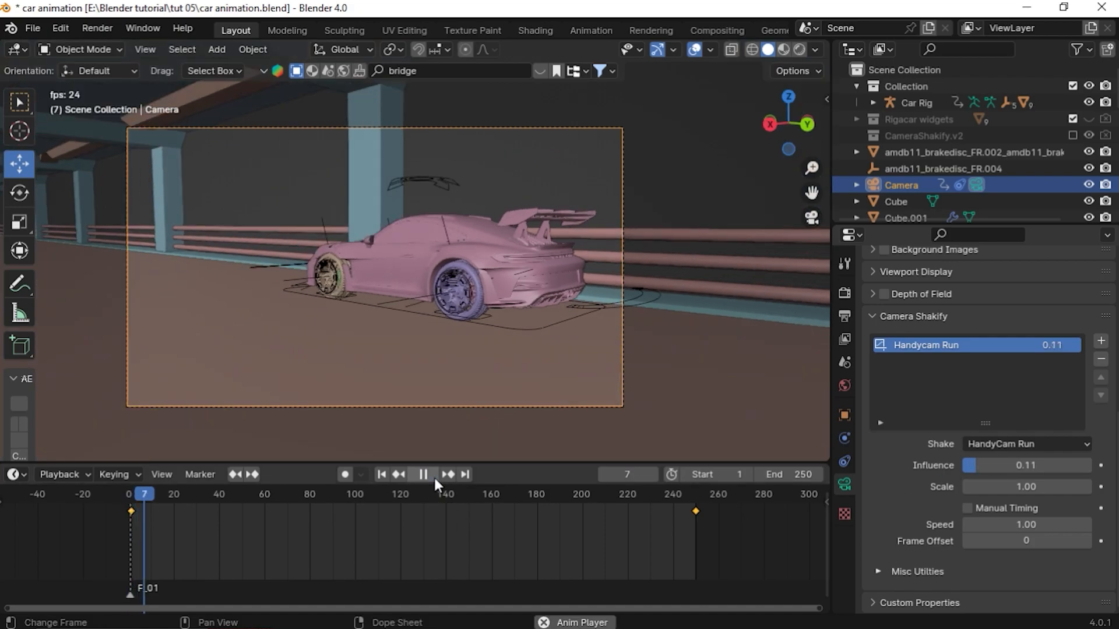
click(1026, 446)
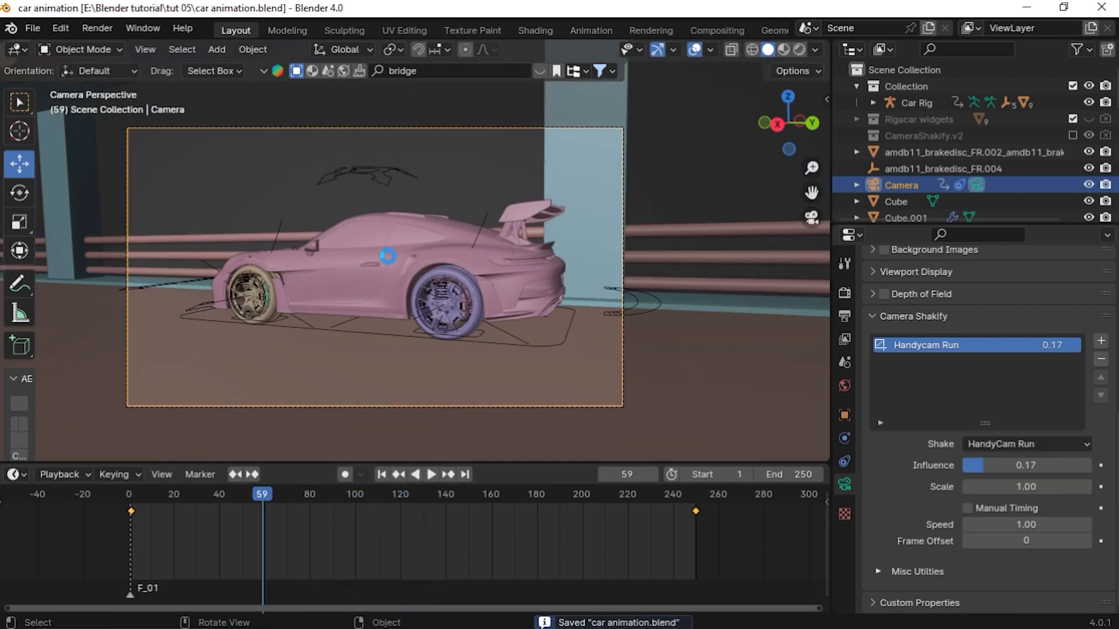
Render the current frame and zoom around the render result to inspect its quality, then close the render window
key(F12)
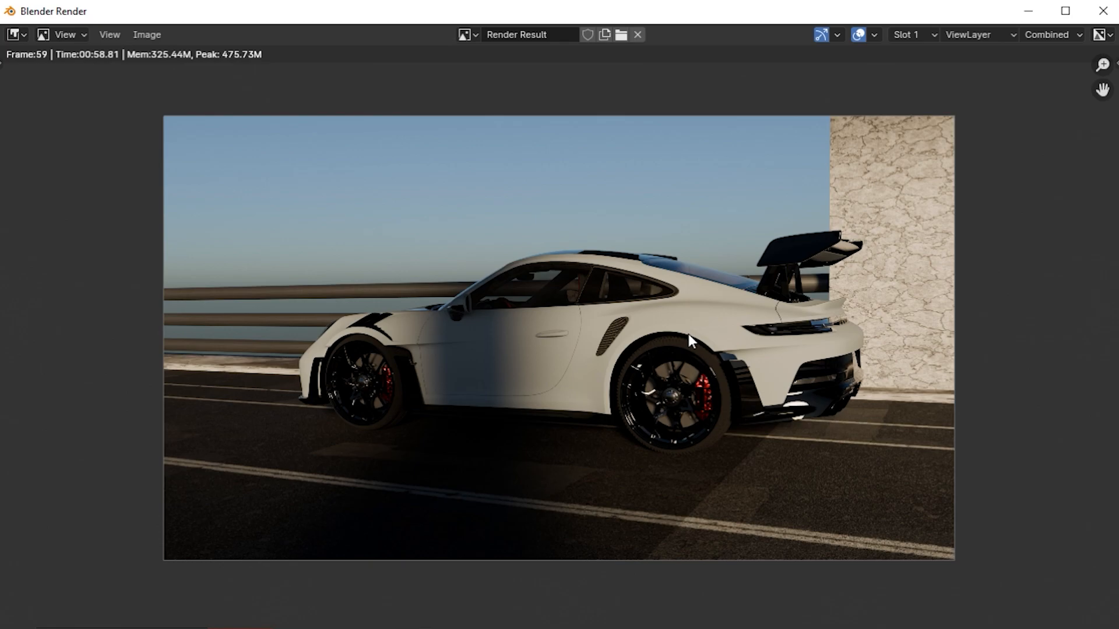
scroll(333, 310, up, 3)
scroll(423, 389, down, 3)
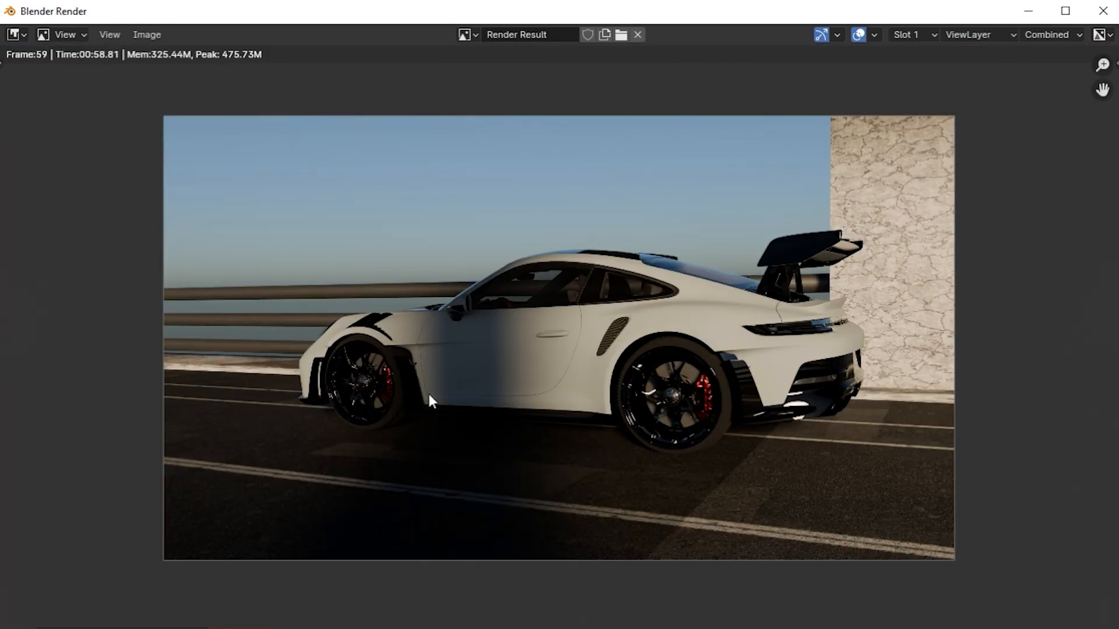
scroll(466, 414, up, 2)
middle_drag(605, 415, 473, 401)
scroll(681, 481, up, 1)
scroll(681, 481, up, 1)
middle_drag(680, 480, 735, 383)
scroll(537, 385, down, 2)
middle_drag(499, 352, 723, 403)
scroll(403, 406, up, 2)
middle_drag(417, 385, 593, 331)
scroll(466, 378, up, 3)
middle_drag(421, 408, 493, 315)
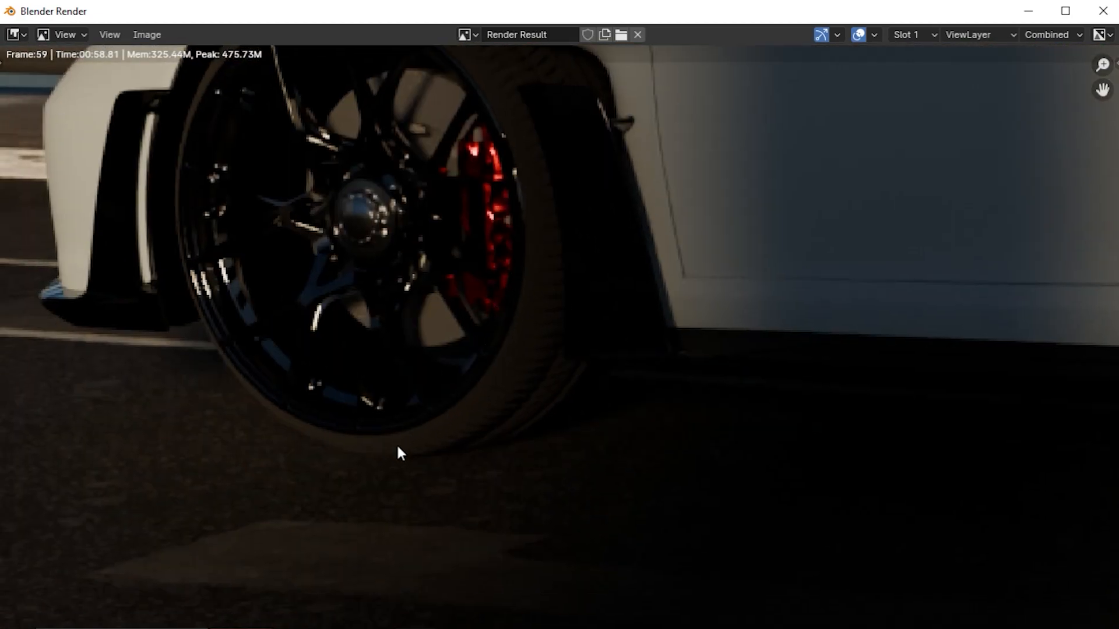
scroll(450, 418, down, 6)
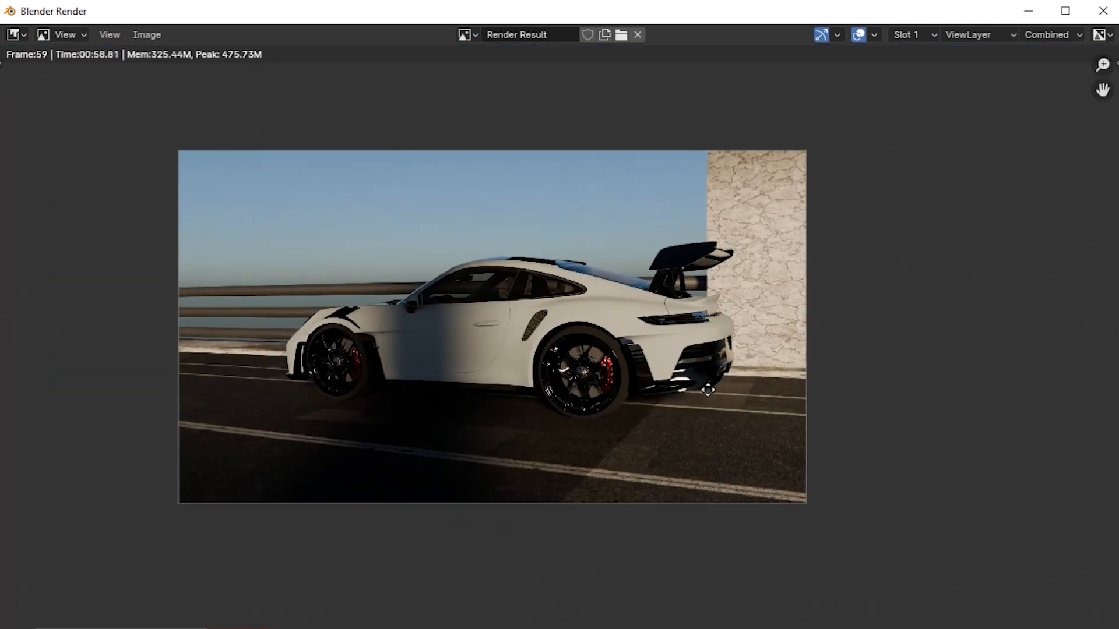
scroll(625, 374, up, 3)
click(921, 36)
click(910, 64)
key(Escape)
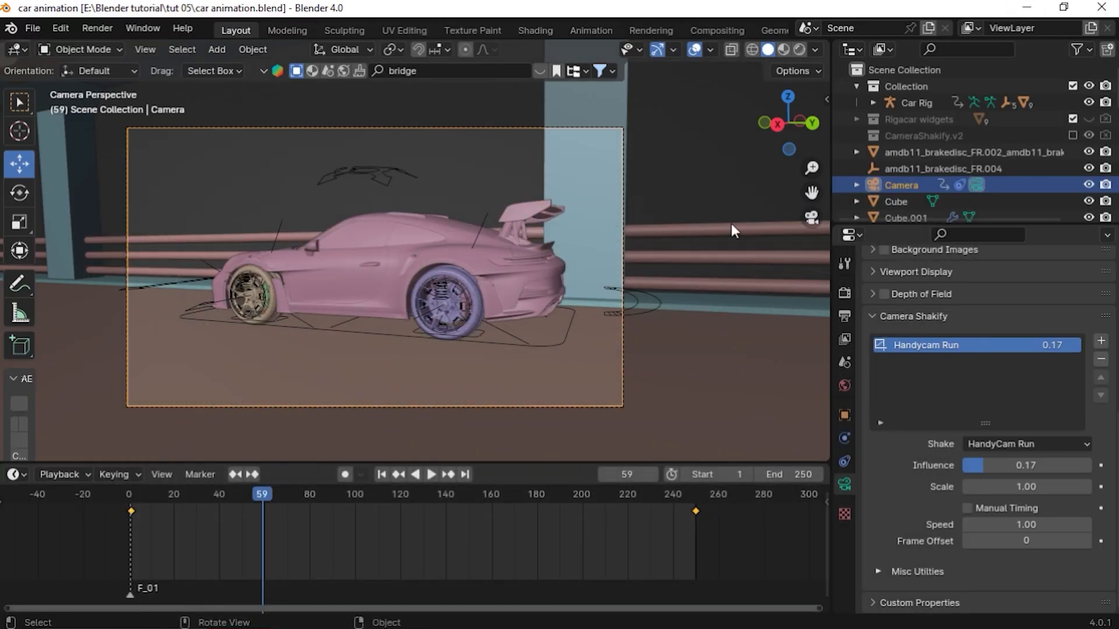
Enable Motion Blur in the Cycles render properties
click(848, 294)
scroll(932, 326, up, 8)
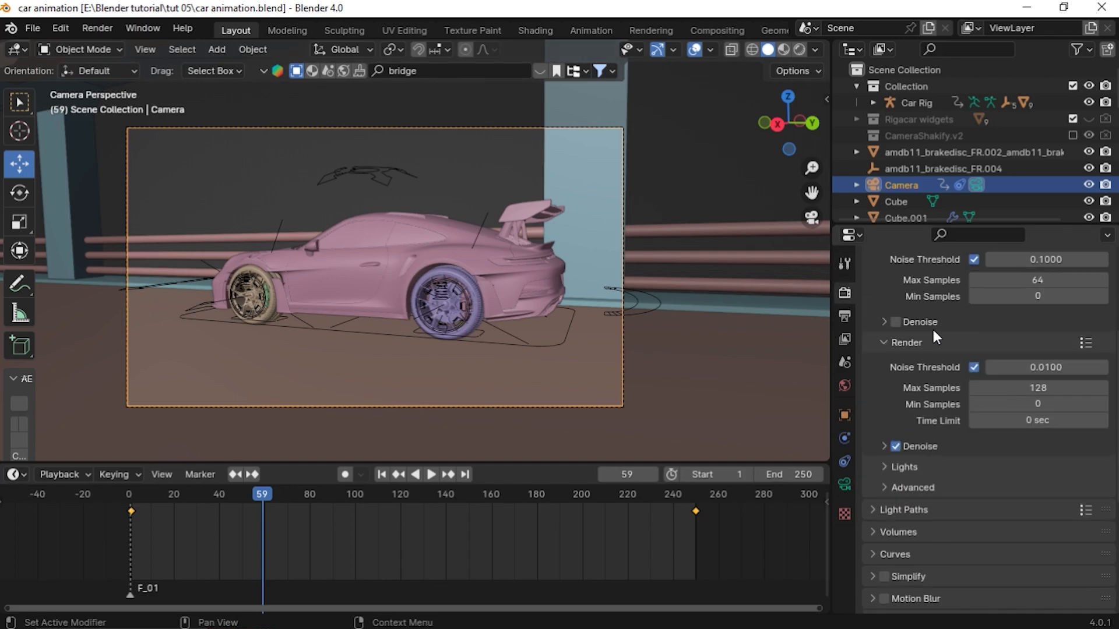
scroll(961, 325, up, 2)
scroll(990, 369, down, 8)
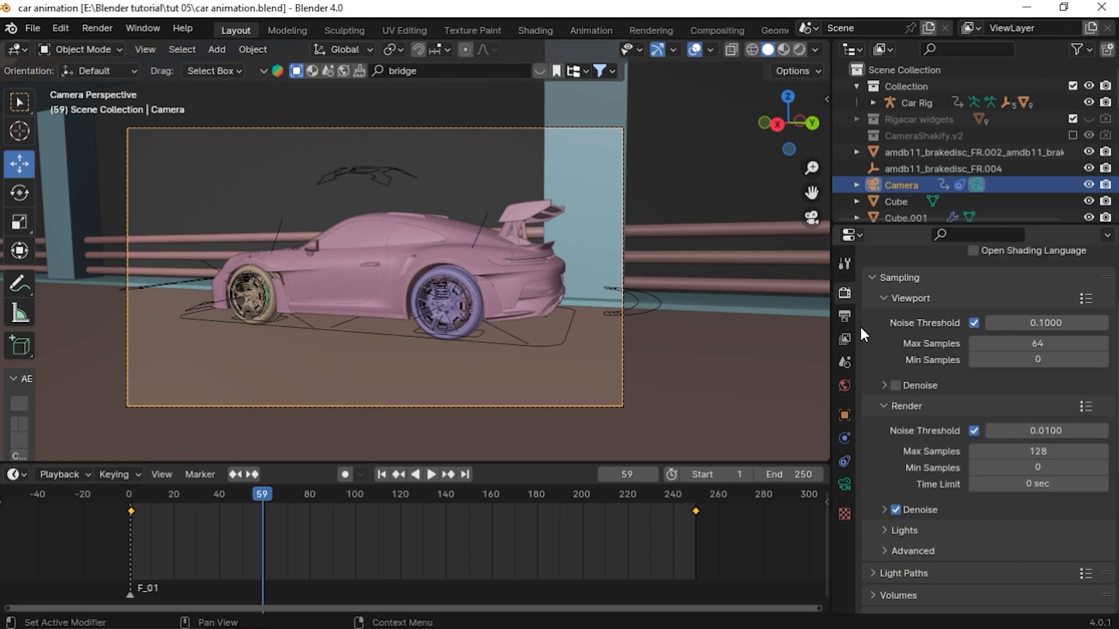
scroll(876, 509, down, 5)
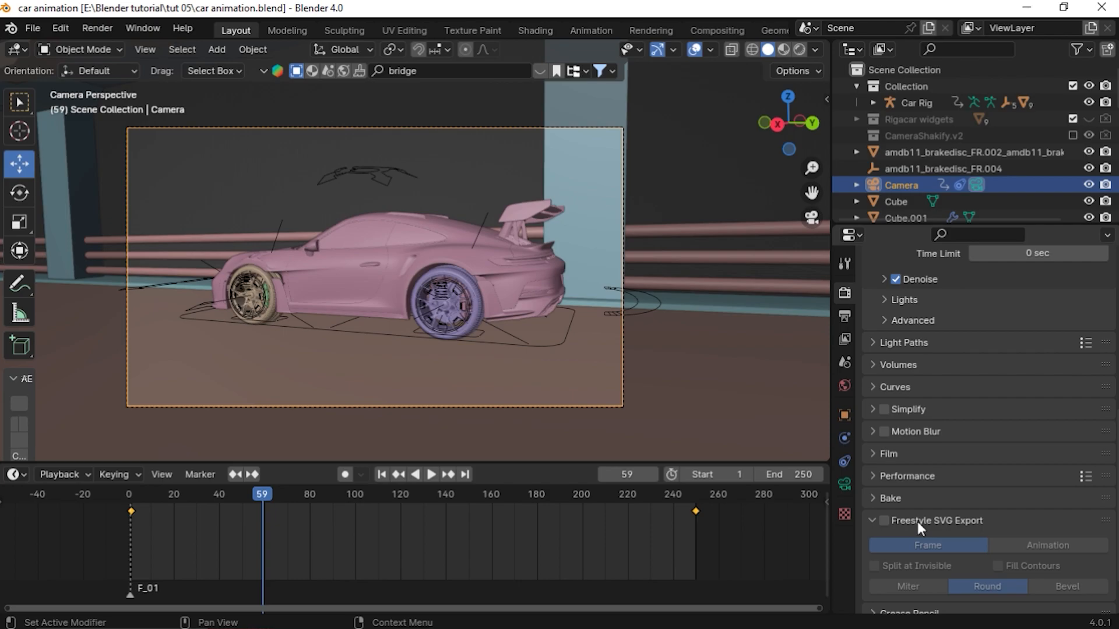
click(886, 432)
scroll(965, 460, down, 2)
click(877, 396)
click(933, 399)
scroll(948, 416, up, 8)
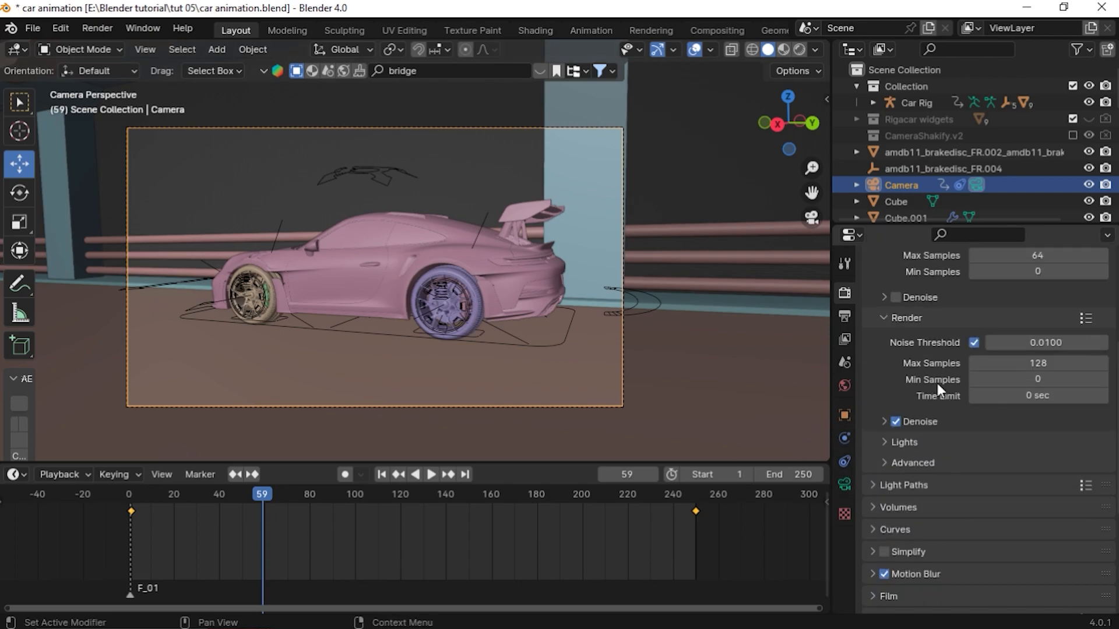
Set the render sampling Noise Threshold to 0.1
click(1040, 363)
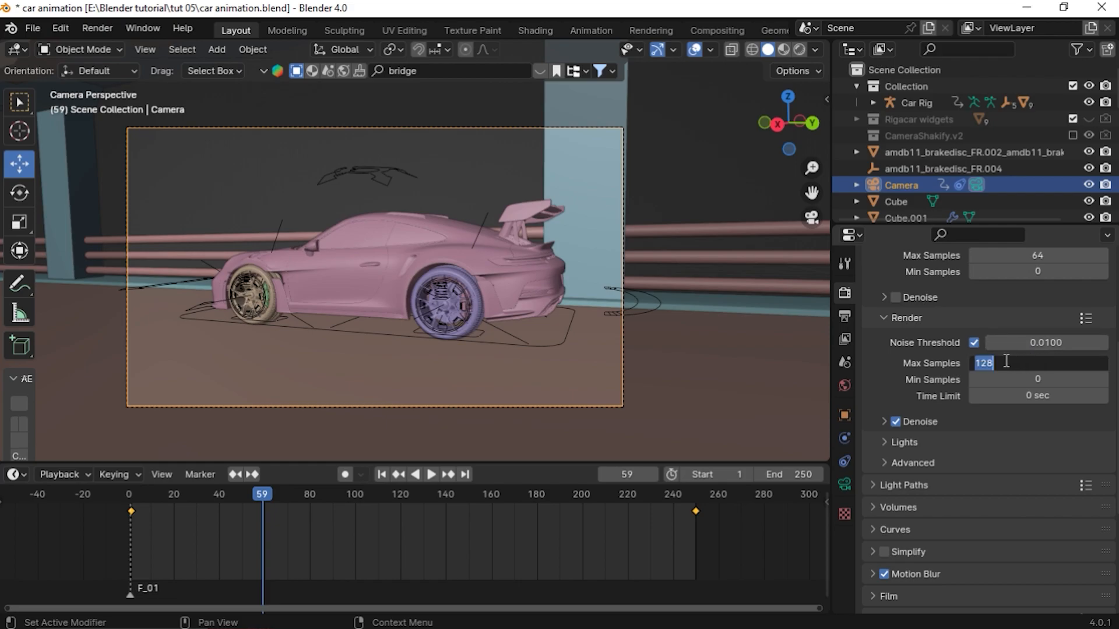
click(1069, 344)
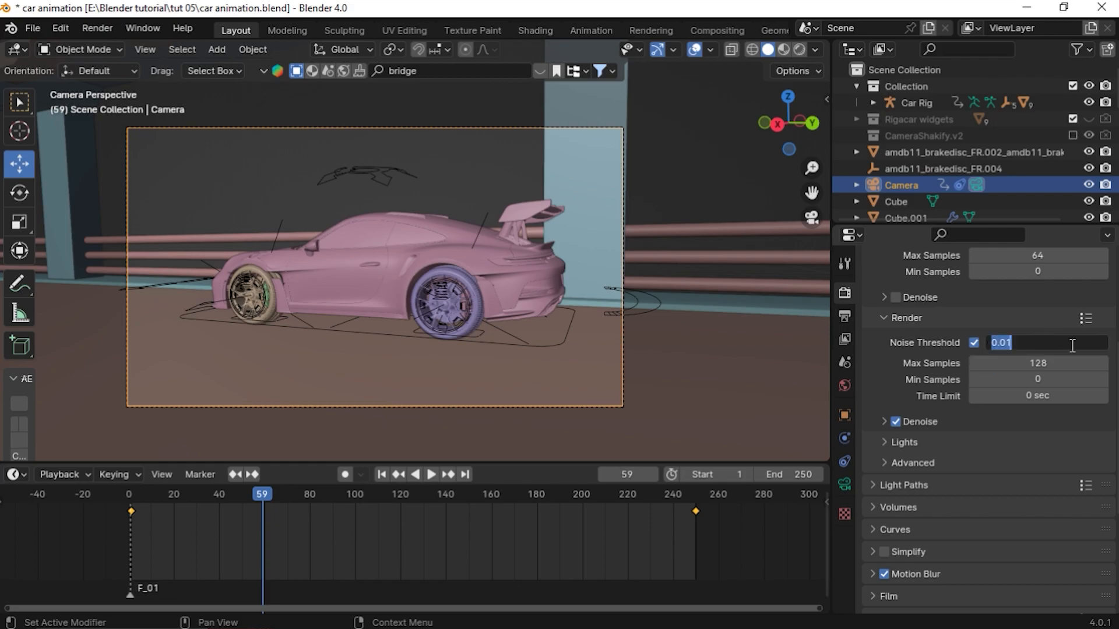
text(.)
key(Return)
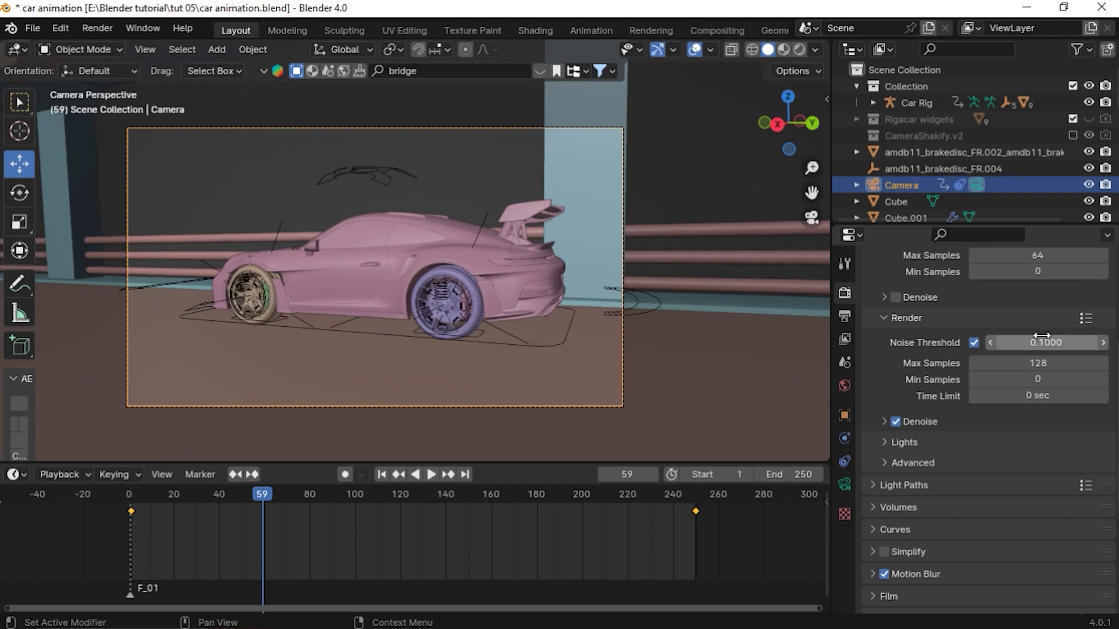
click(1045, 364)
click(897, 342)
scroll(897, 342, up, 3)
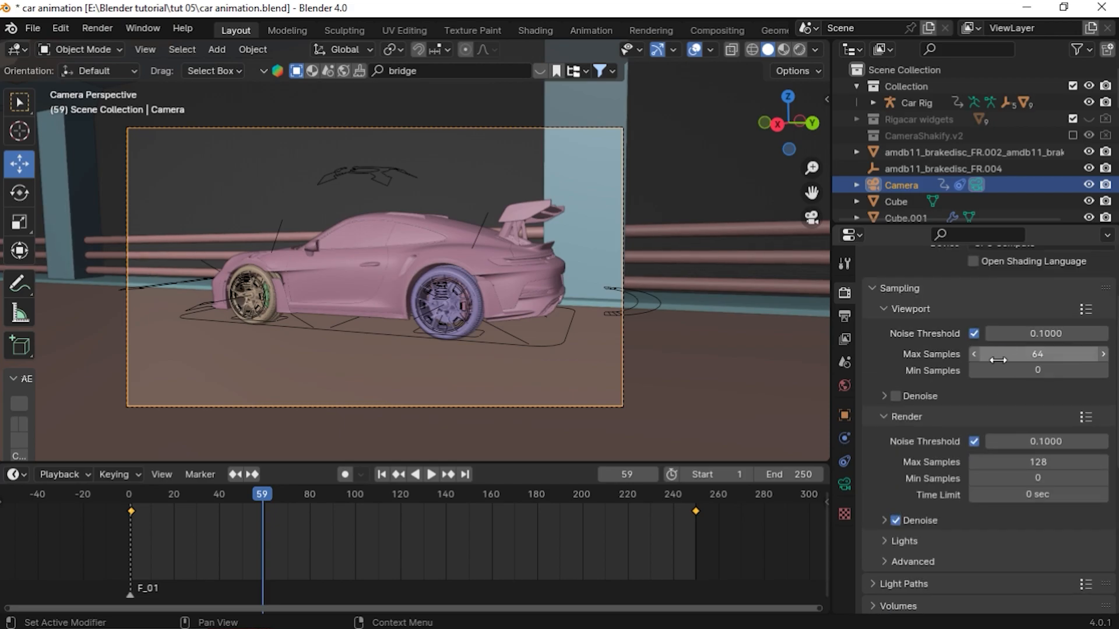
click(902, 394)
click(895, 397)
scroll(909, 391, down, 10)
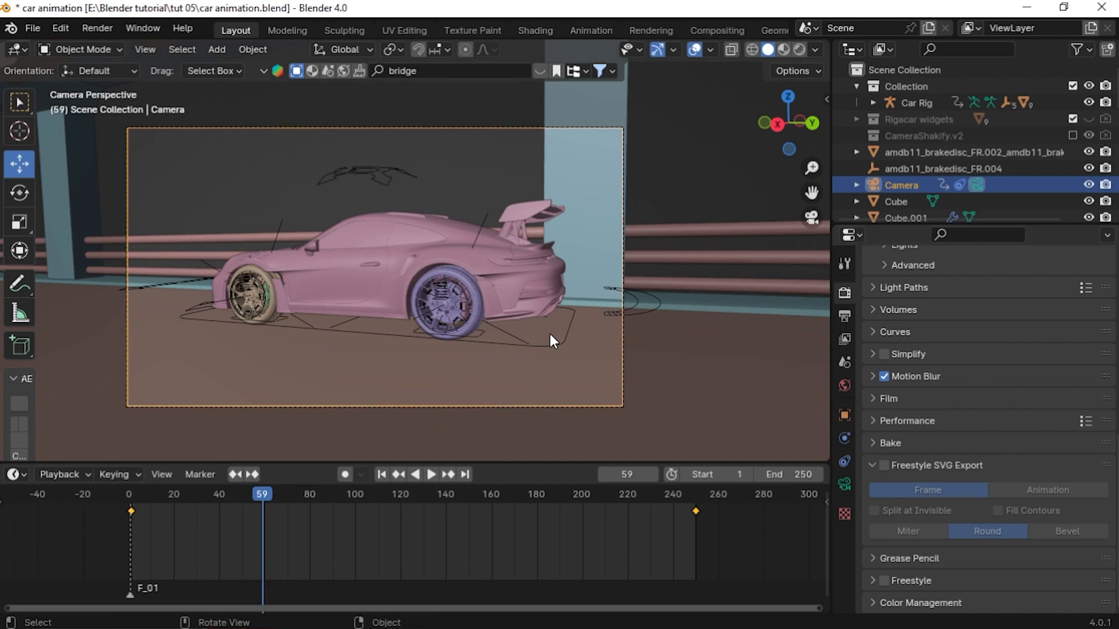
Render the frame again and compare it with the previous render slot, then close the render window
key(F12)
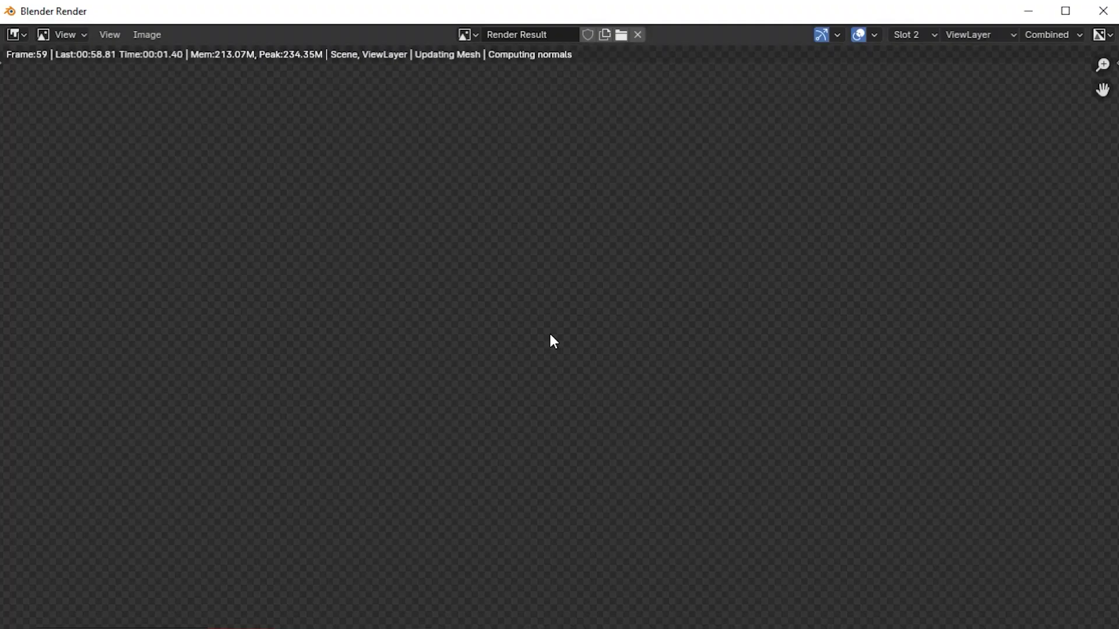
scroll(550, 333, down, 3)
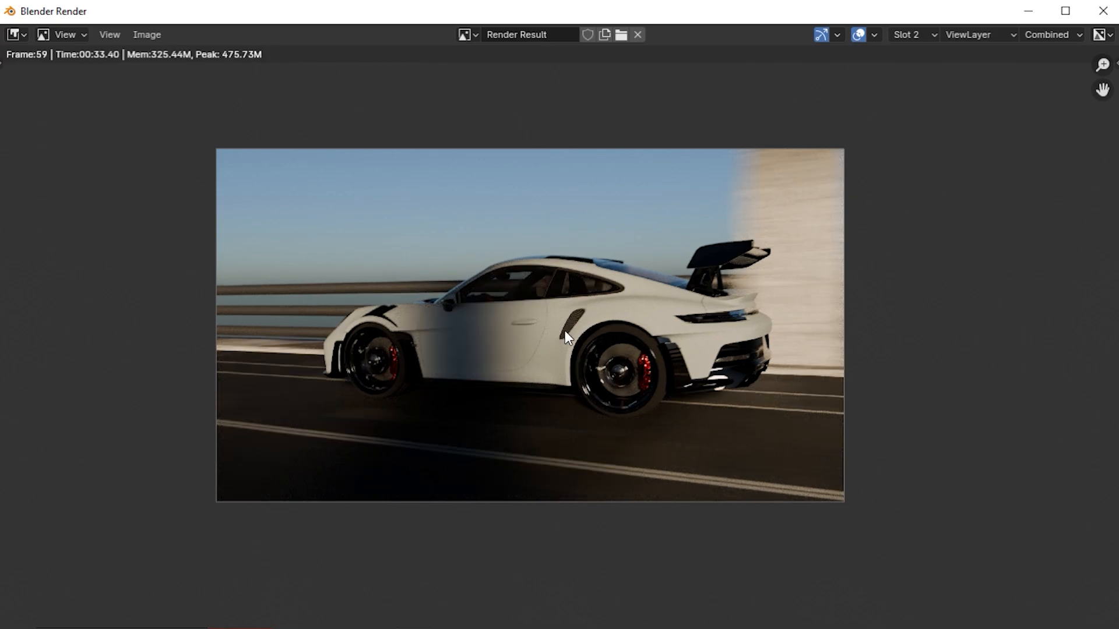
scroll(564, 331, up, 1)
scroll(641, 368, up, 2)
middle_drag(641, 368, 670, 373)
scroll(519, 405, down, 2)
click(925, 35)
click(906, 70)
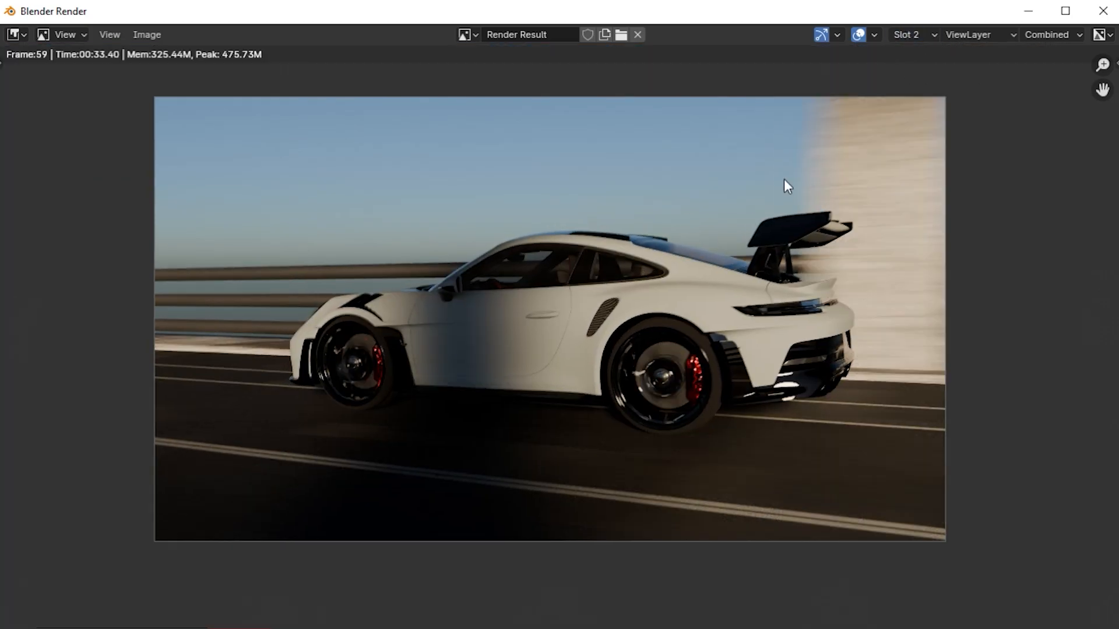
scroll(561, 327, up, 3)
scroll(821, 414, up, 1)
middle_drag(822, 414, 440, 435)
scroll(439, 435, down, 3)
click(925, 36)
click(909, 56)
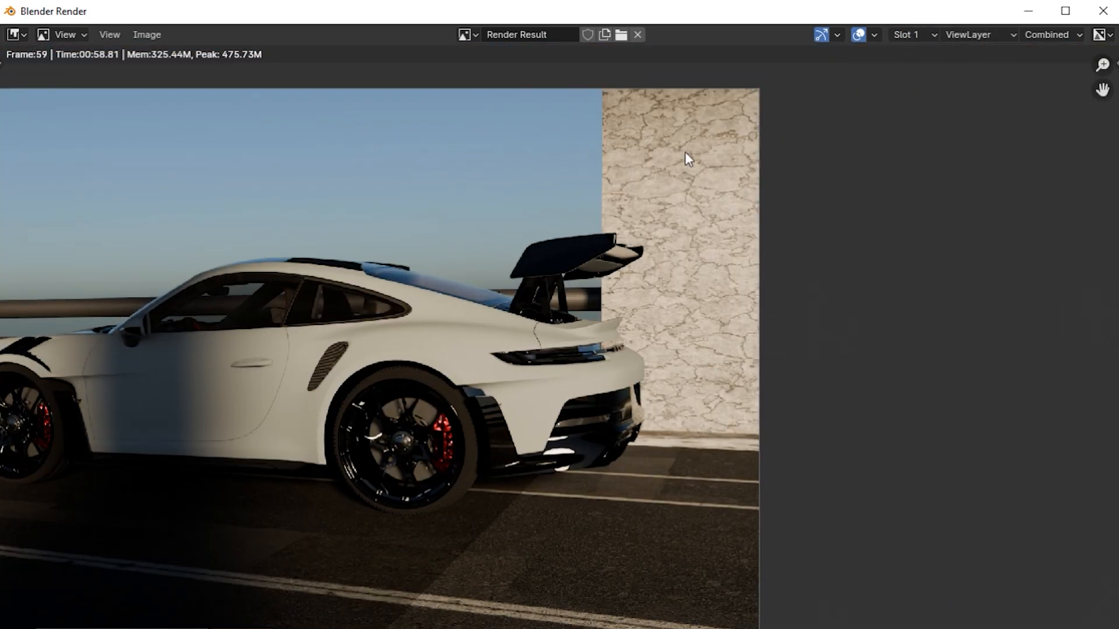
middle_drag(695, 150, 756, 165)
click(1103, 11)
Open the Compositing workspace, enlarge the node editor and enable Use Nodes
click(715, 28)
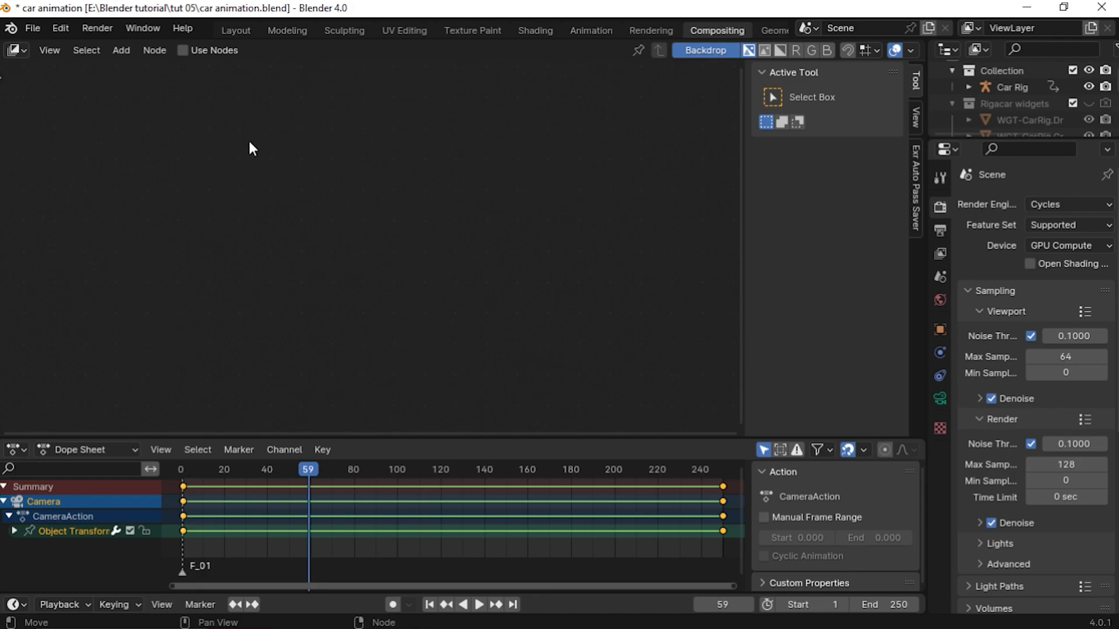
drag(364, 436, 350, 564)
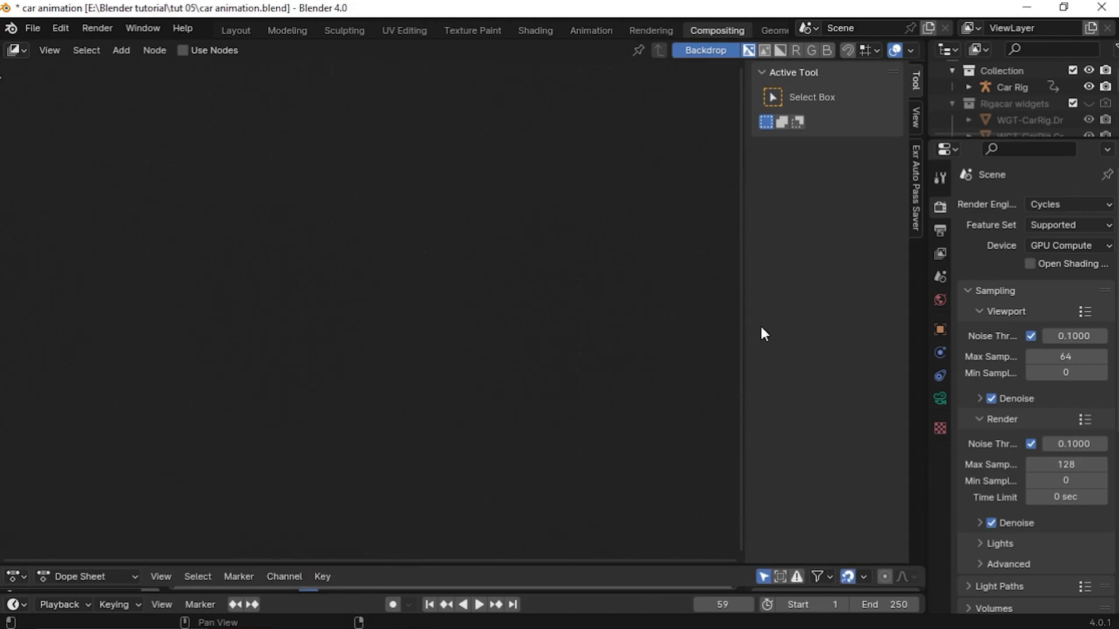
key(n)
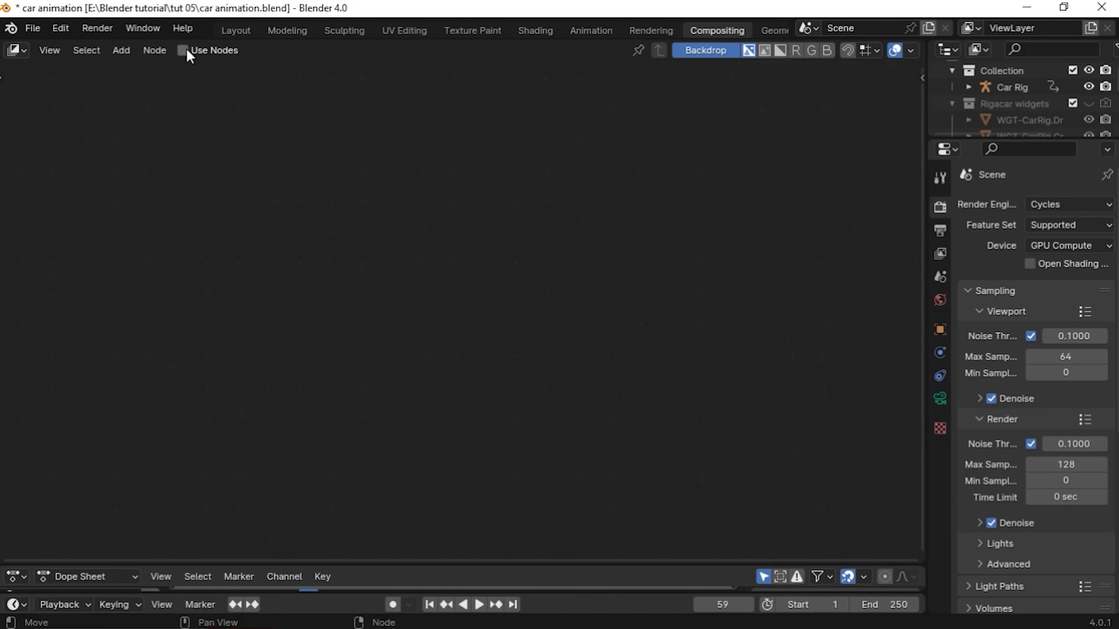
click(184, 50)
scroll(402, 350, up, 7)
middle_drag(496, 324, 319, 389)
scroll(350, 376, up, 3)
scroll(365, 370, up, 2)
middle_drag(407, 376, 493, 376)
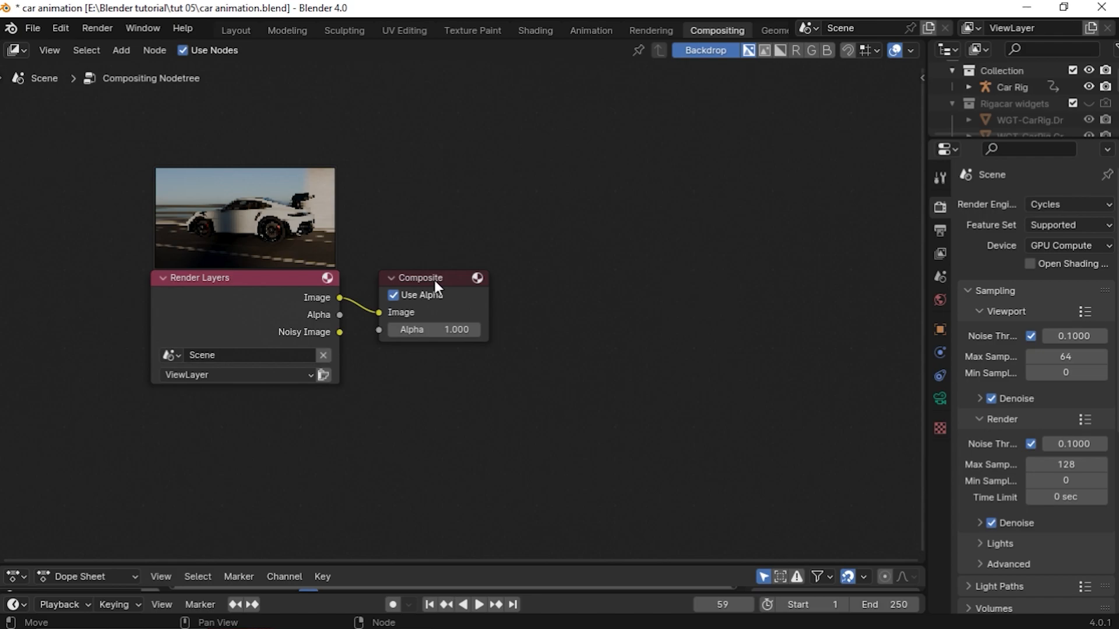
Move the Composite node aside and insert a Glare node on the link between Render Layers and Composite
click(259, 307)
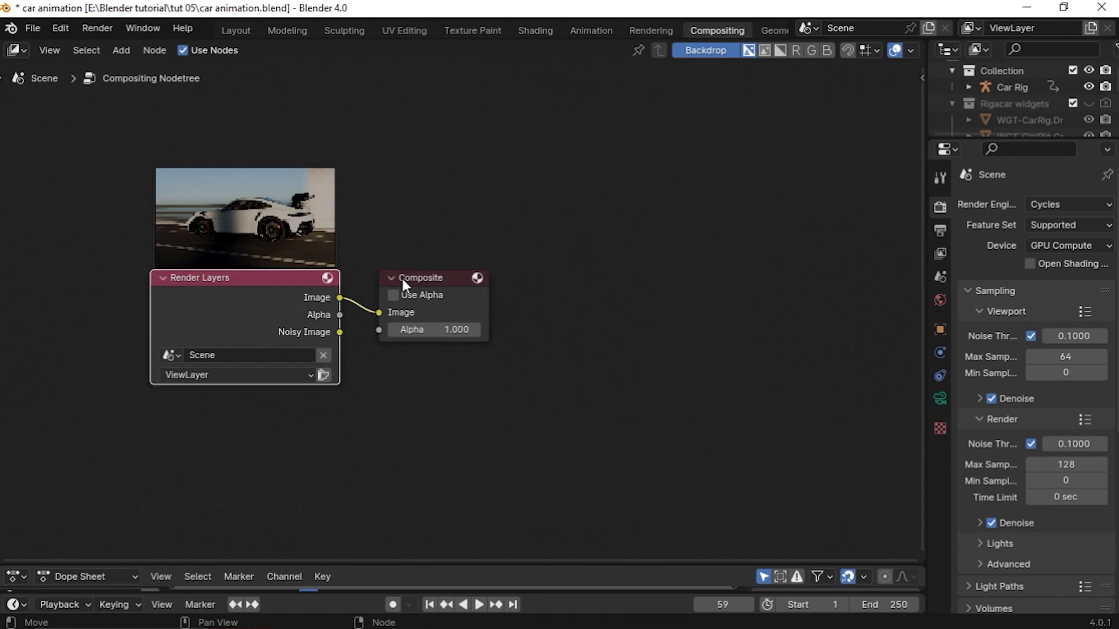
drag(434, 282, 883, 250)
key(shift+a)
click(321, 319)
key(Return)
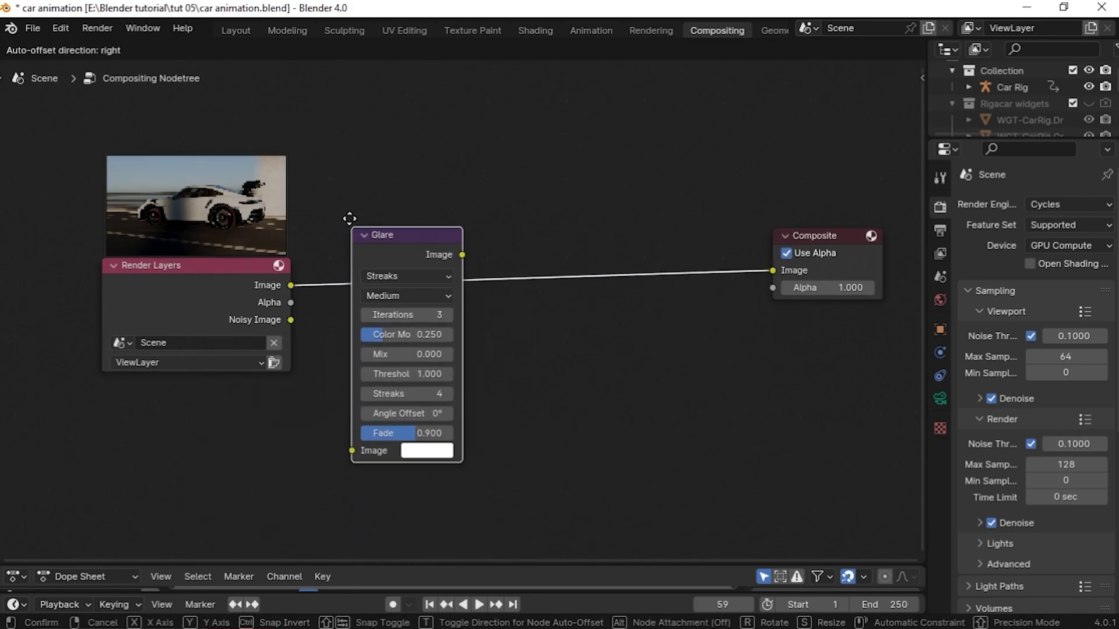
click(354, 195)
Insert a Lens Distortion node on the link between the Glare node and the Composite node
key(shift+a)
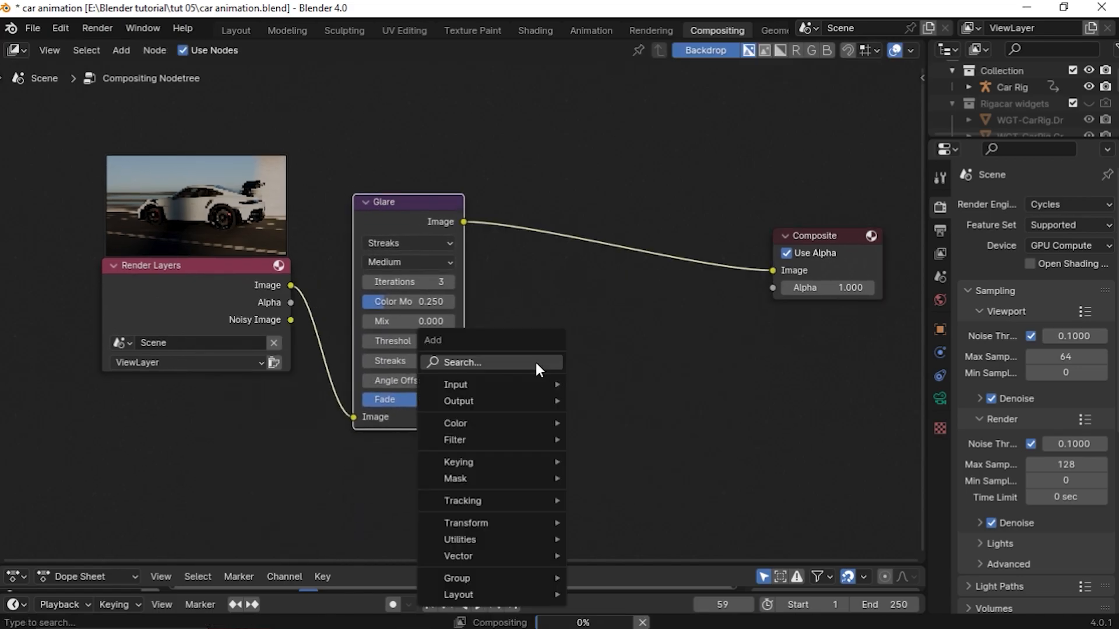
click(536, 362)
click(609, 426)
click(619, 376)
Add a Viewer node and connect the Lens Distortion image output to it
key(shift+a)
click(676, 344)
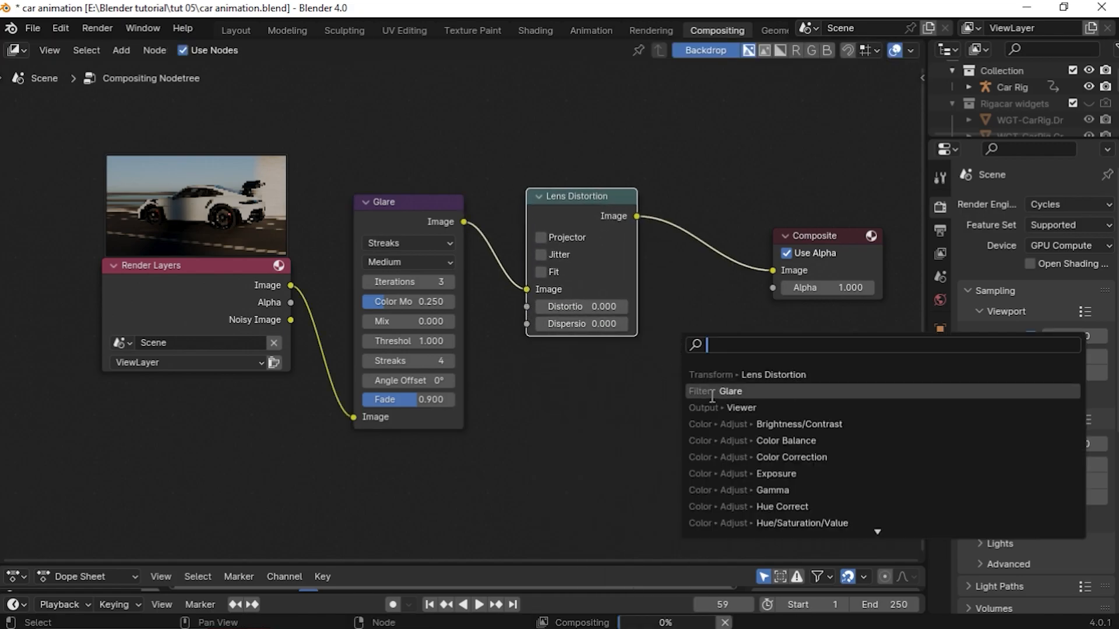
click(741, 408)
click(833, 344)
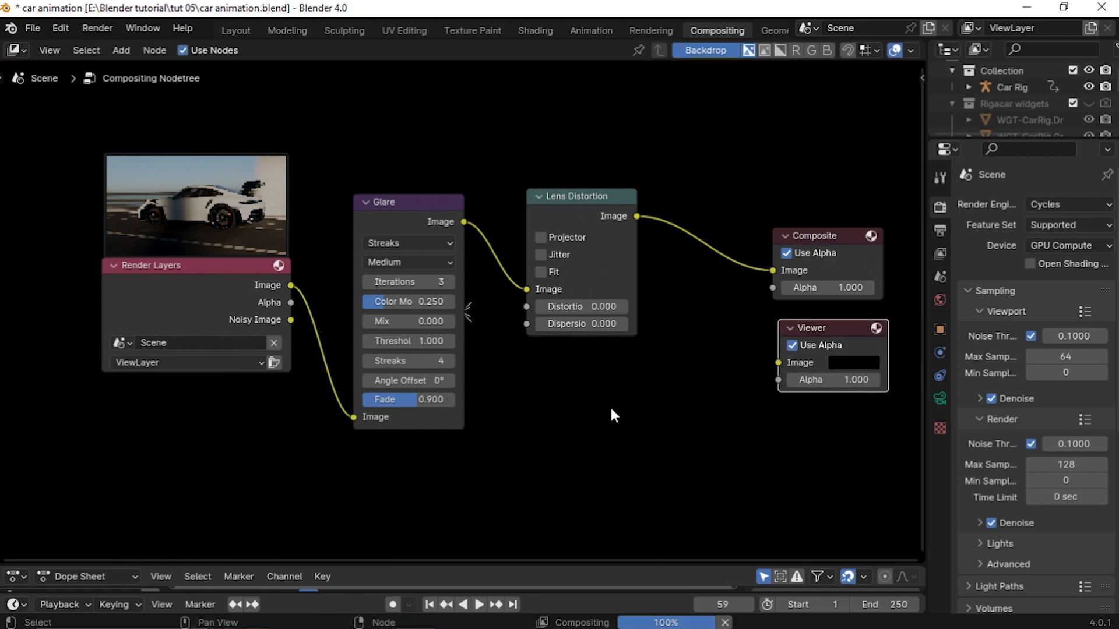
drag(643, 218, 781, 362)
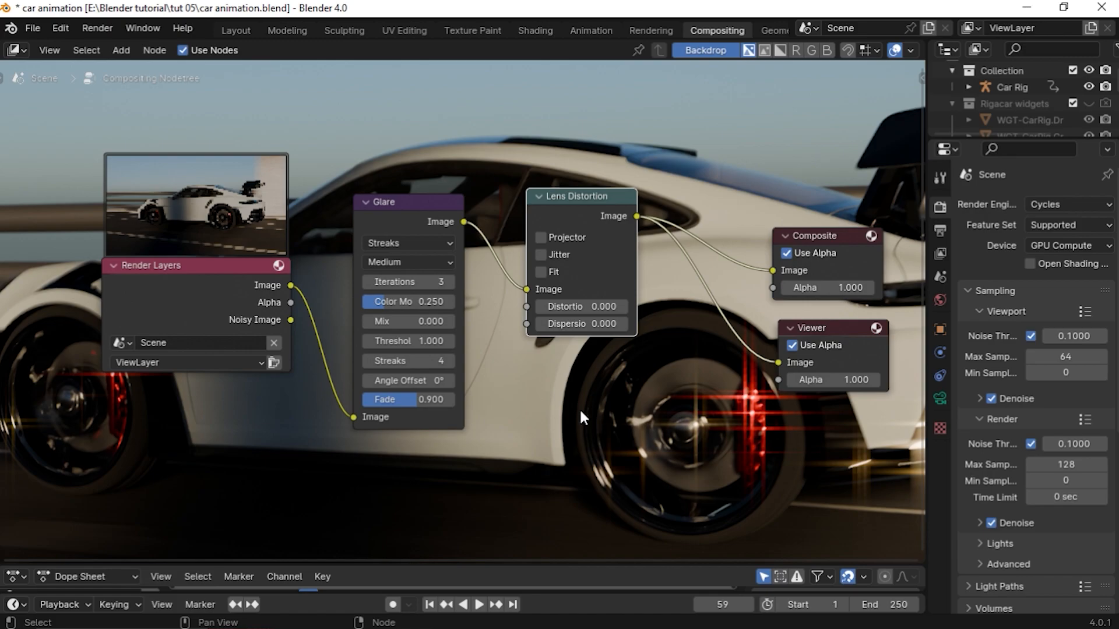
Zoom and pan the backdrop preview to examine the composited render behind the nodes
scroll(581, 413, down, 3)
middle_drag(609, 416, 576, 424)
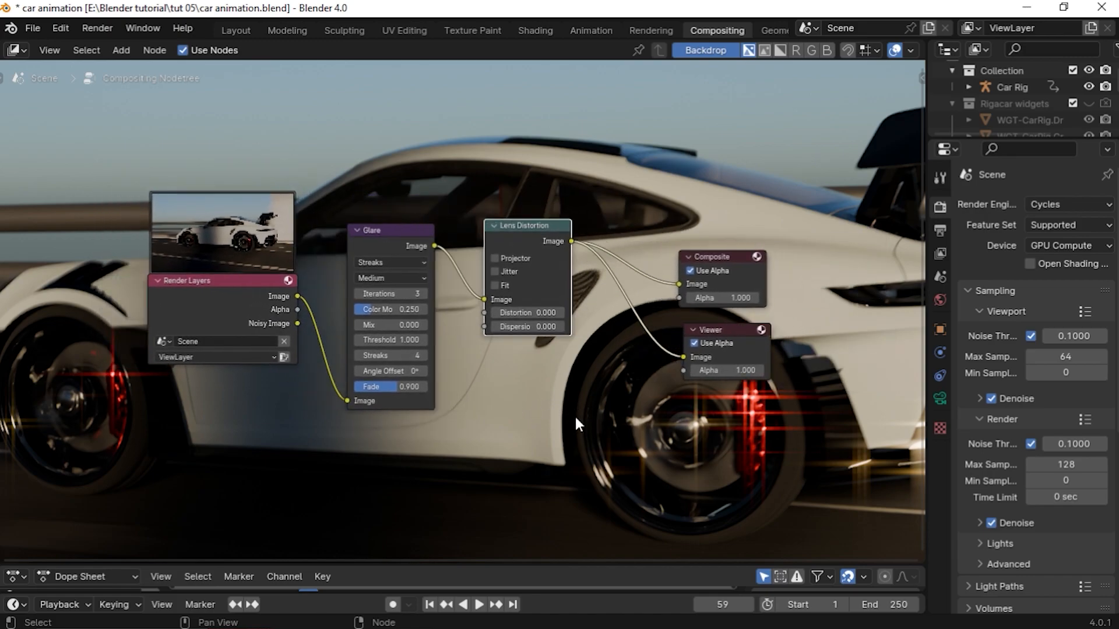
key(v)
key(v)
key(v)
key(v)
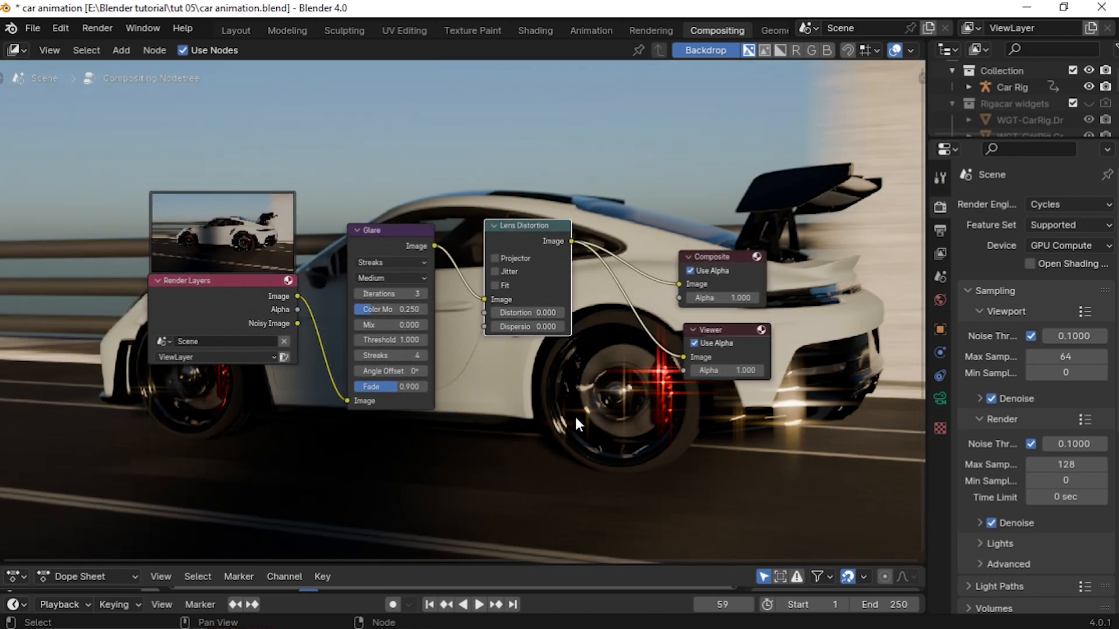
middle_drag(576, 418, 574, 44)
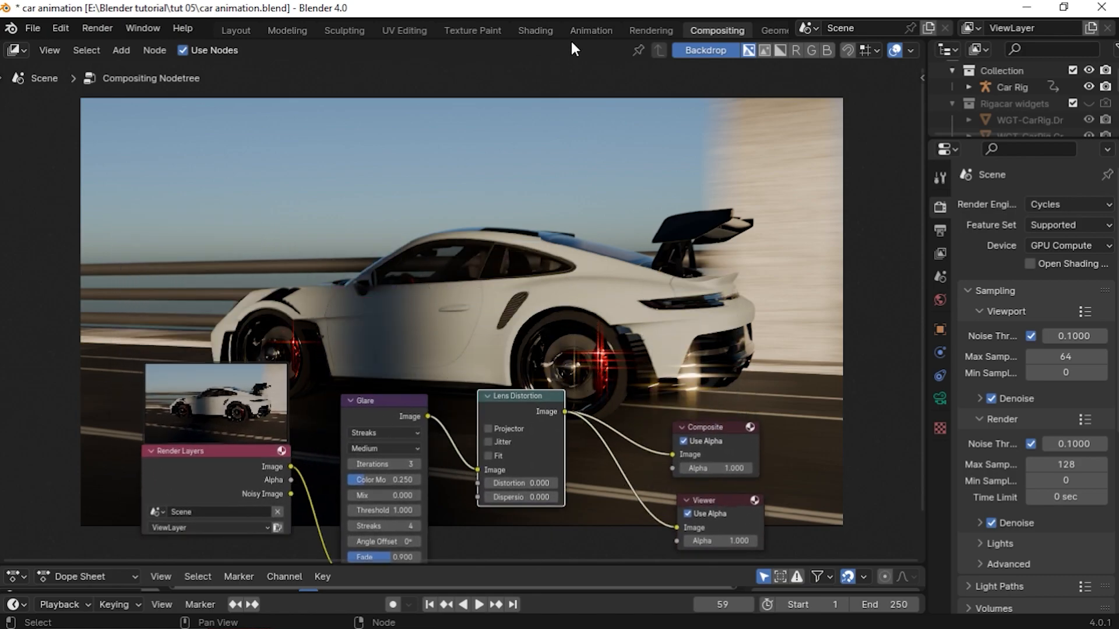
key(alt+v)
key(alt+v)
key(alt+v)
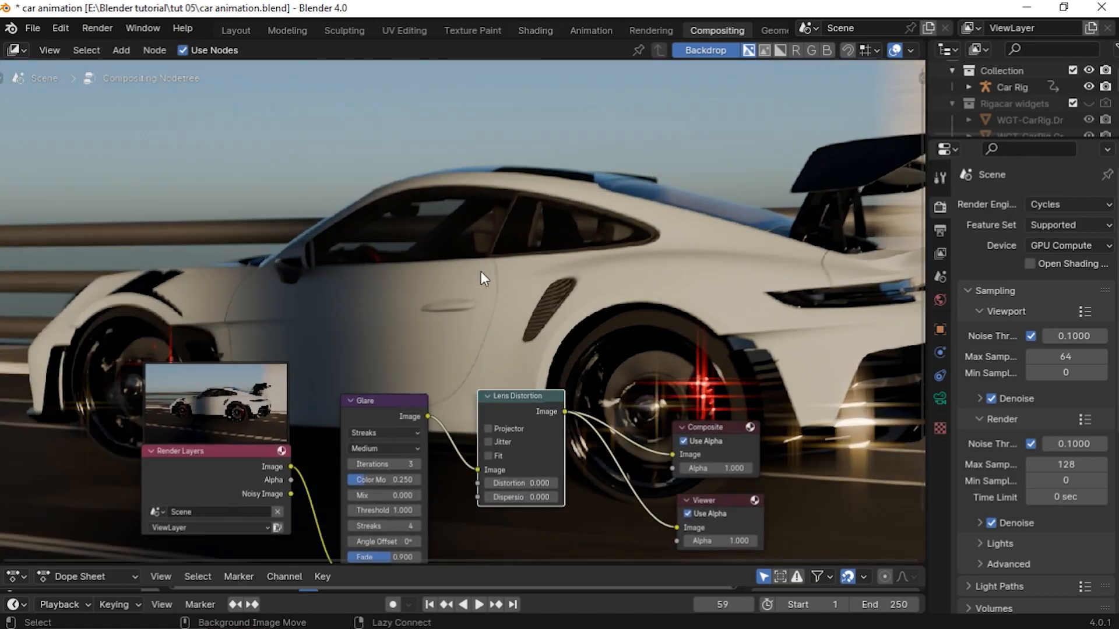
key(v)
key(v)
key(v)
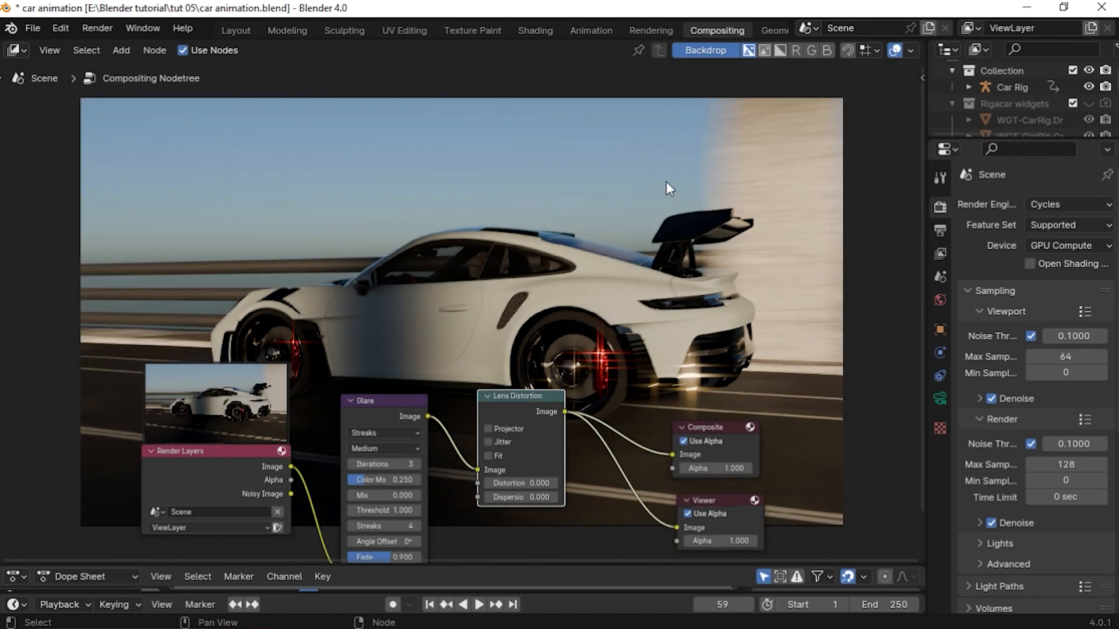
scroll(564, 349, up, 3)
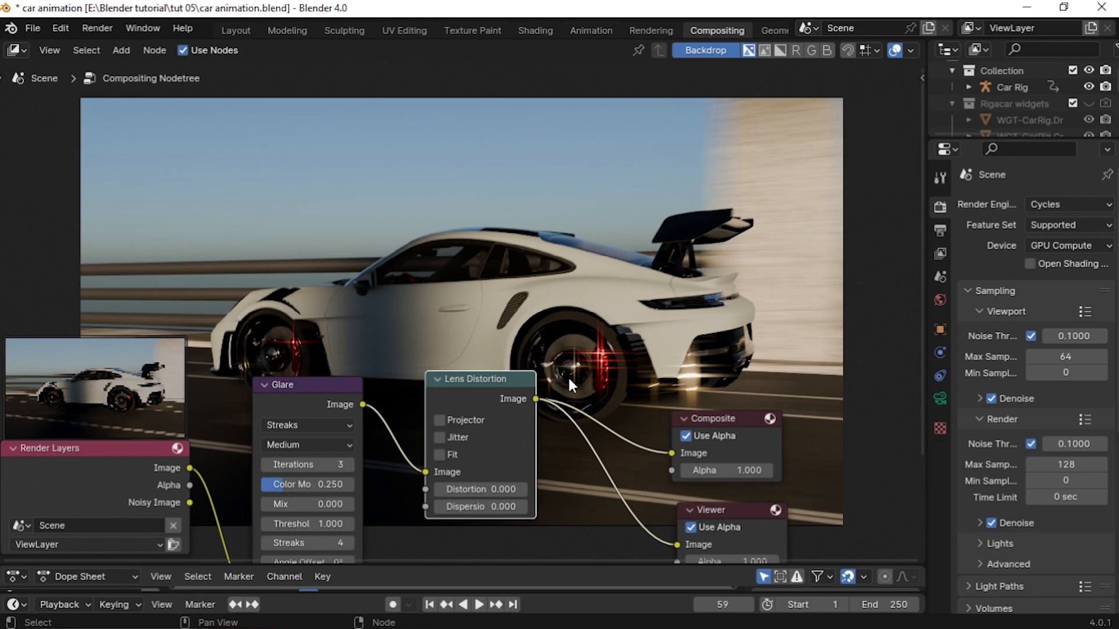
scroll(571, 373, up, 3)
middle_drag(614, 396, 635, 320)
middle_drag(396, 392, 389, 345)
scroll(450, 327, up, 4)
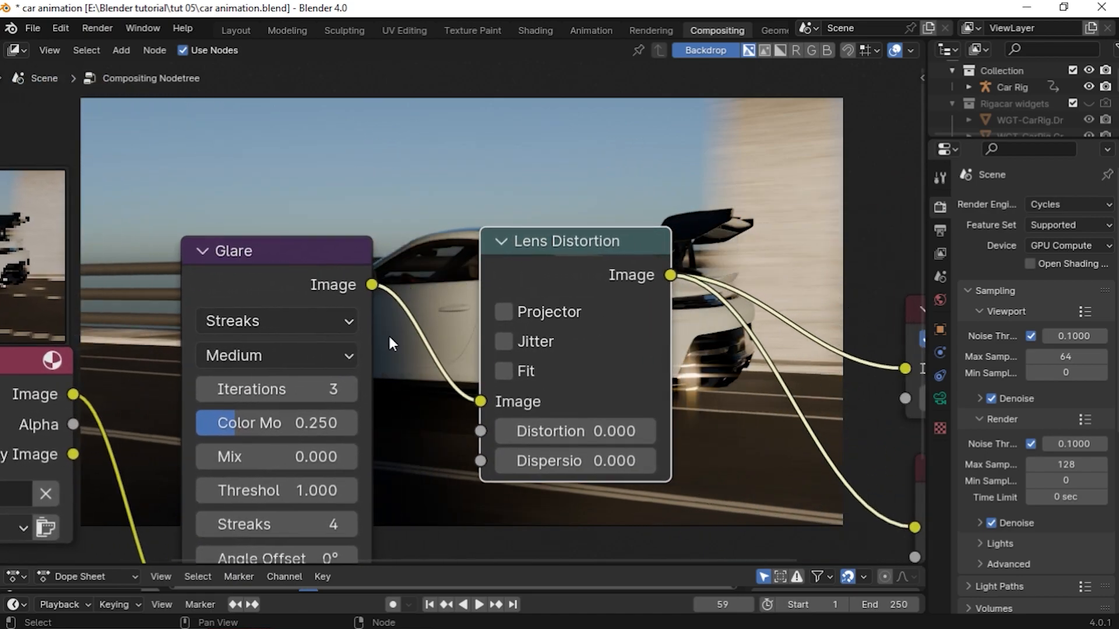
Set the Glare node type to Fog Glow and its quality to High
click(320, 320)
click(264, 451)
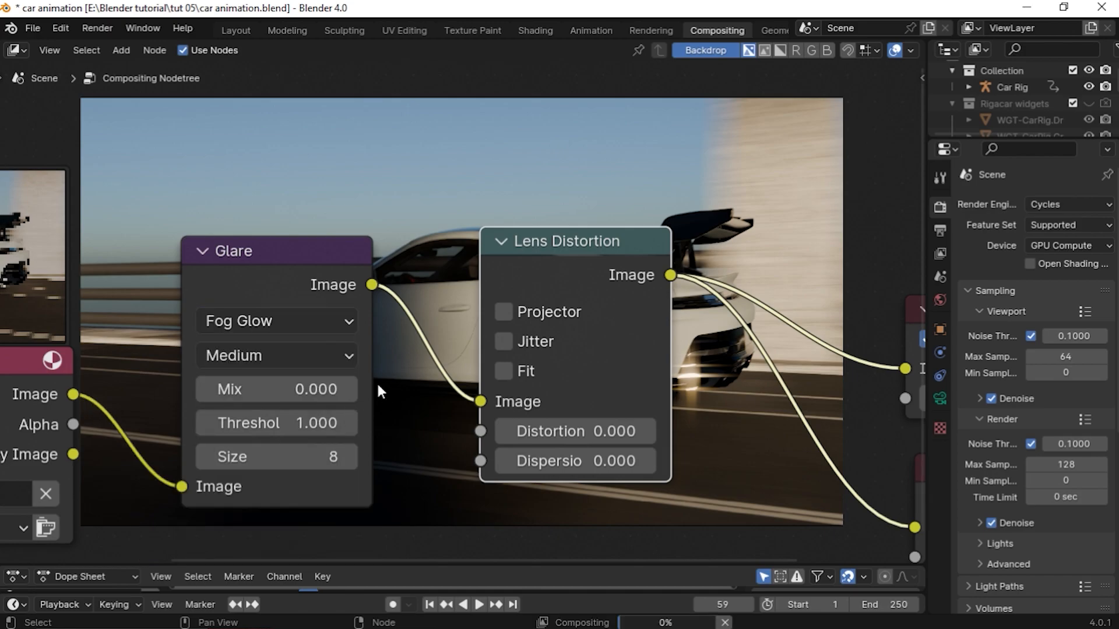
middle_drag(382, 389, 447, 397)
click(357, 363)
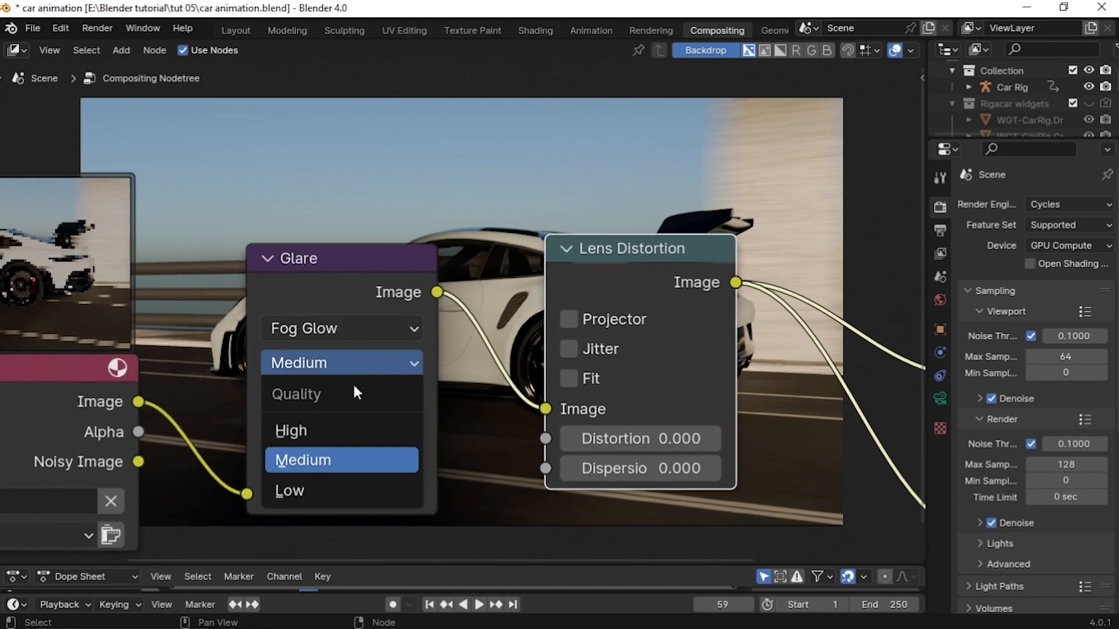
click(313, 435)
Set the Lens Distortion node's Dispersion to 0.05
middle_drag(437, 425, 355, 172)
scroll(708, 309, up, 3)
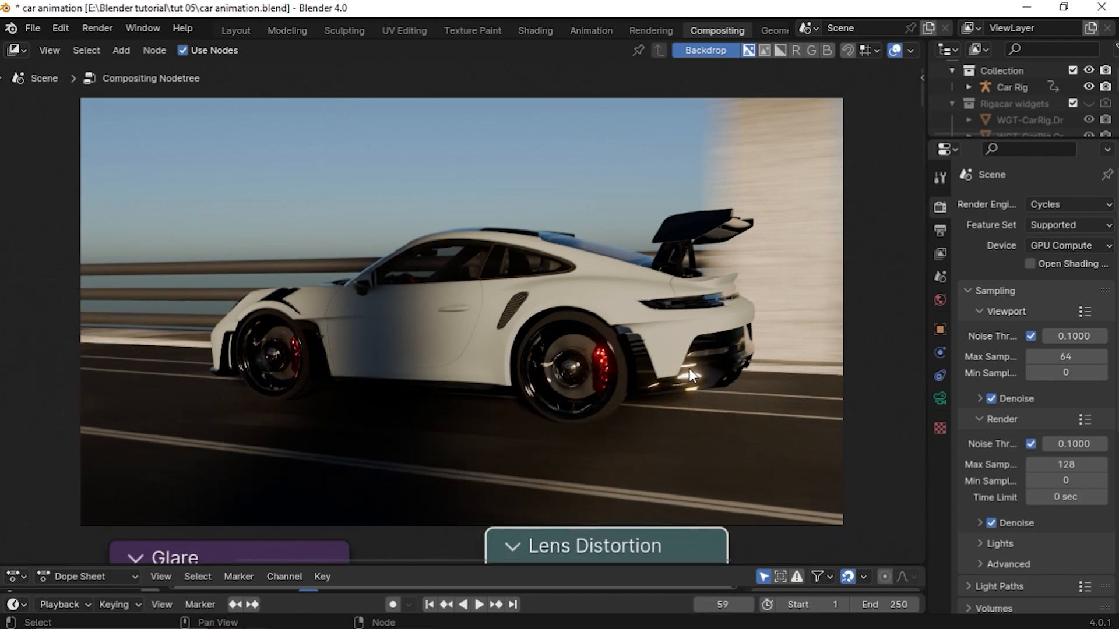
scroll(639, 359, up, 1)
scroll(638, 359, down, 3)
middle_drag(601, 397, 682, 234)
click(344, 381)
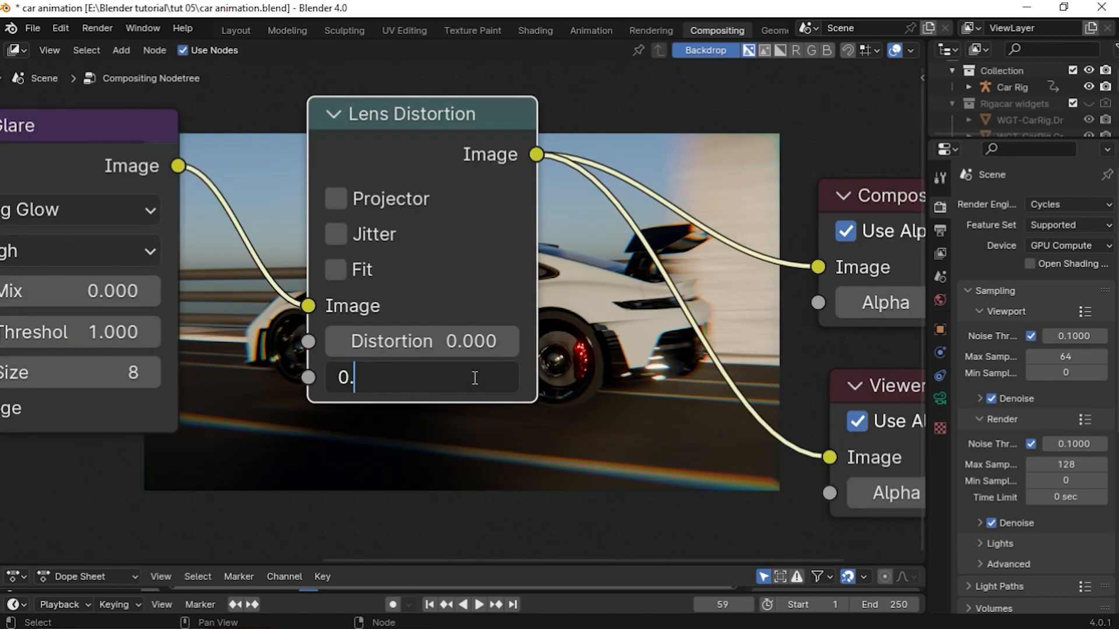
text(05)
key(Return)
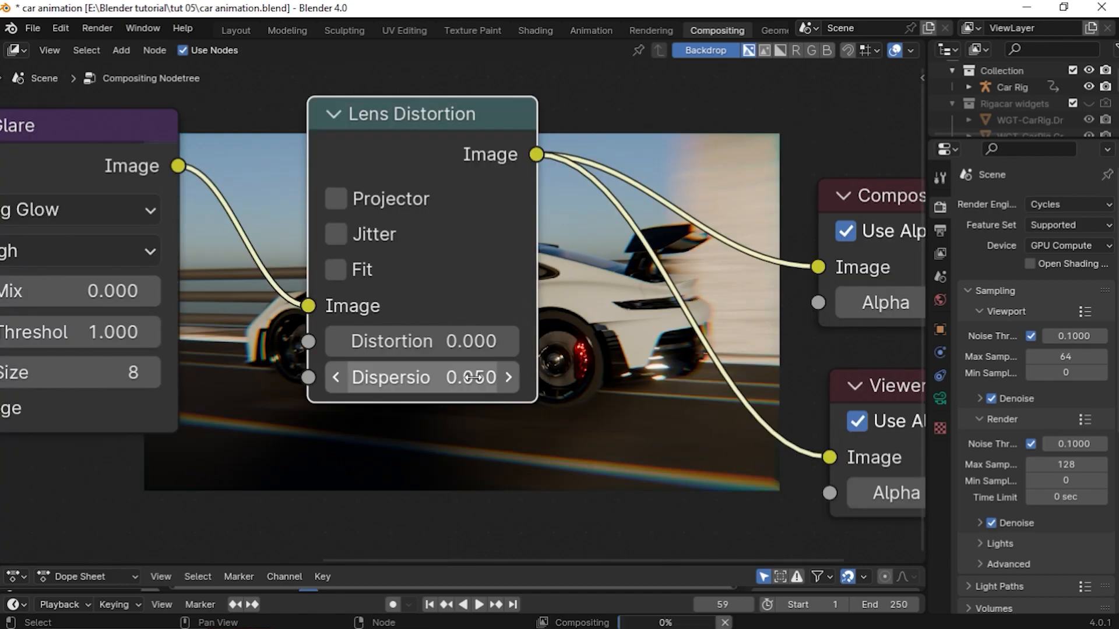
Enable Fit on the Lens Distortion node and set its Distortion to 0.04
middle_drag(573, 352, 459, 502)
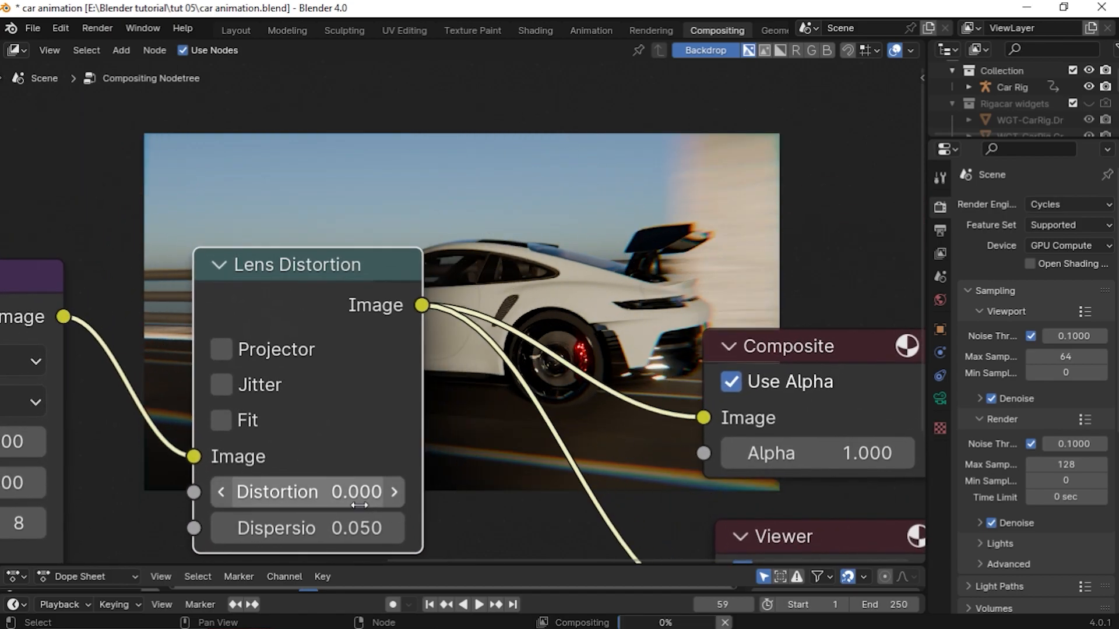
middle_drag(413, 470, 564, 348)
scroll(437, 443, up, 2)
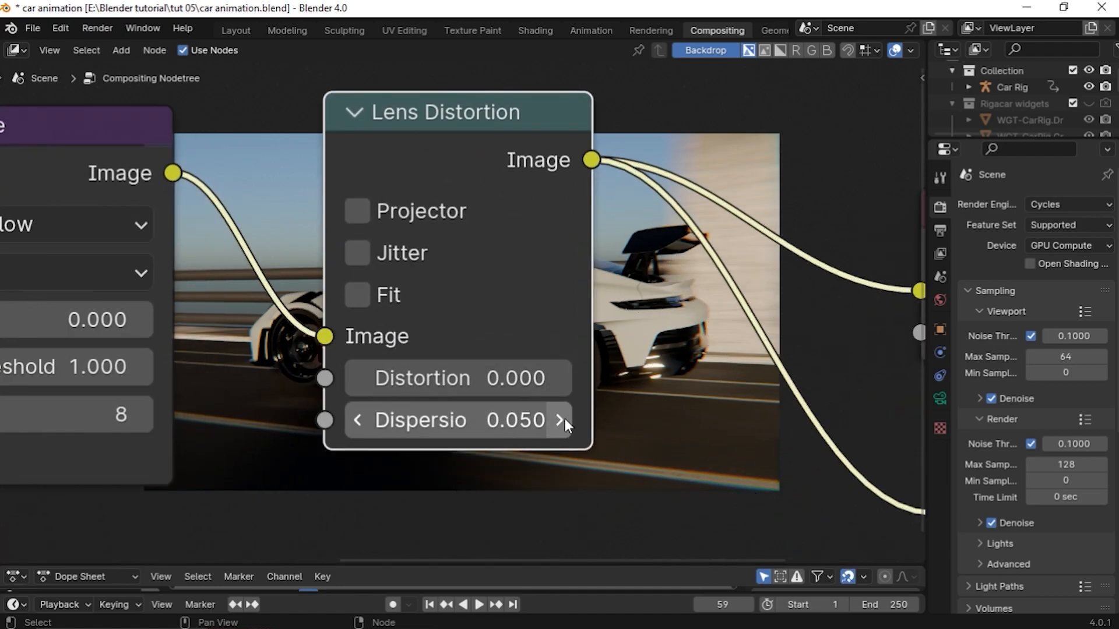
scroll(542, 408, down, 2)
scroll(525, 394, down, 1)
middle_drag(525, 396, 613, 436)
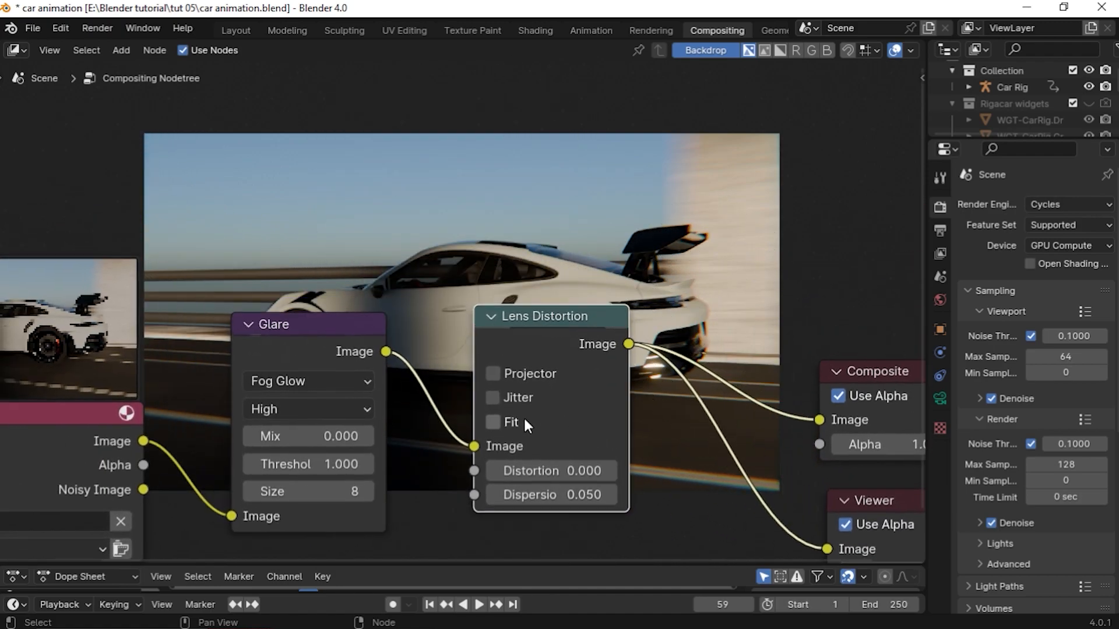
click(493, 422)
click(609, 470)
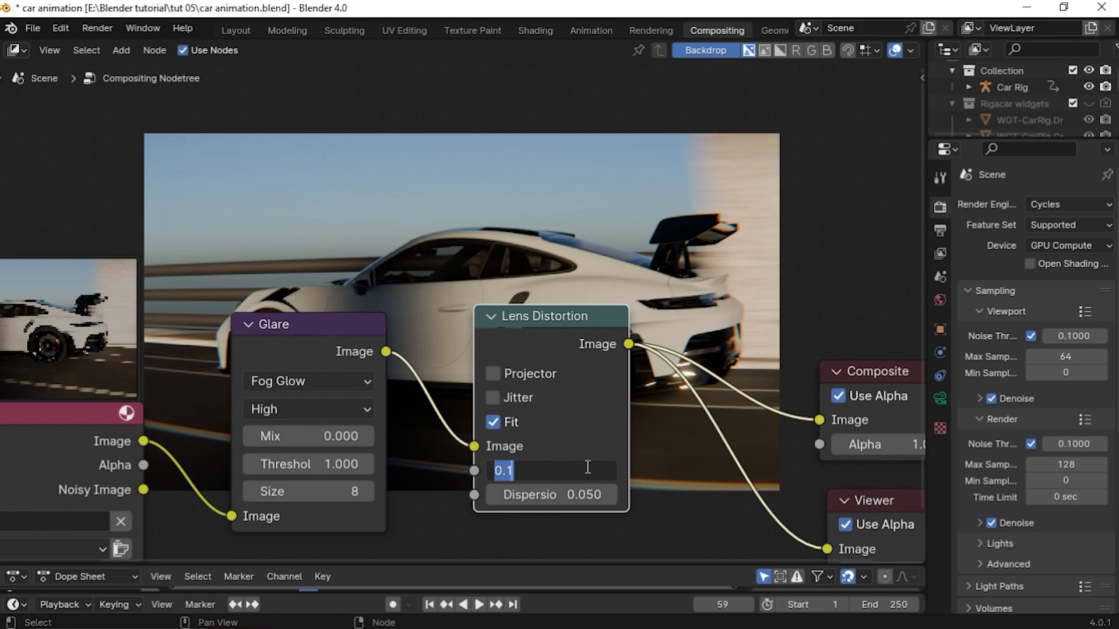
key(Return)
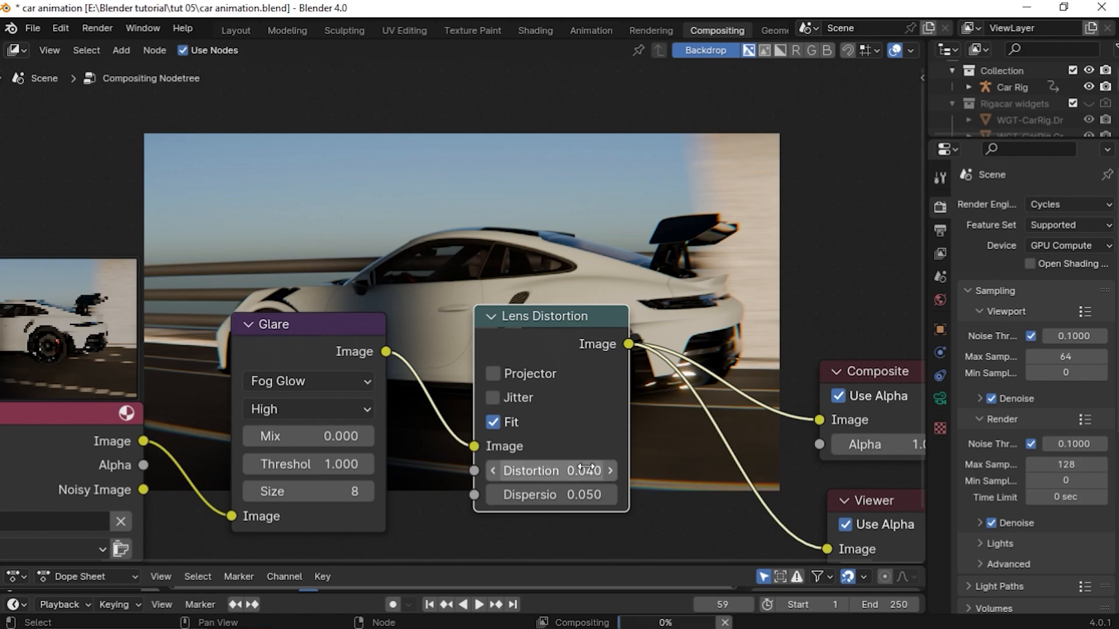
middle_drag(655, 357, 542, 411)
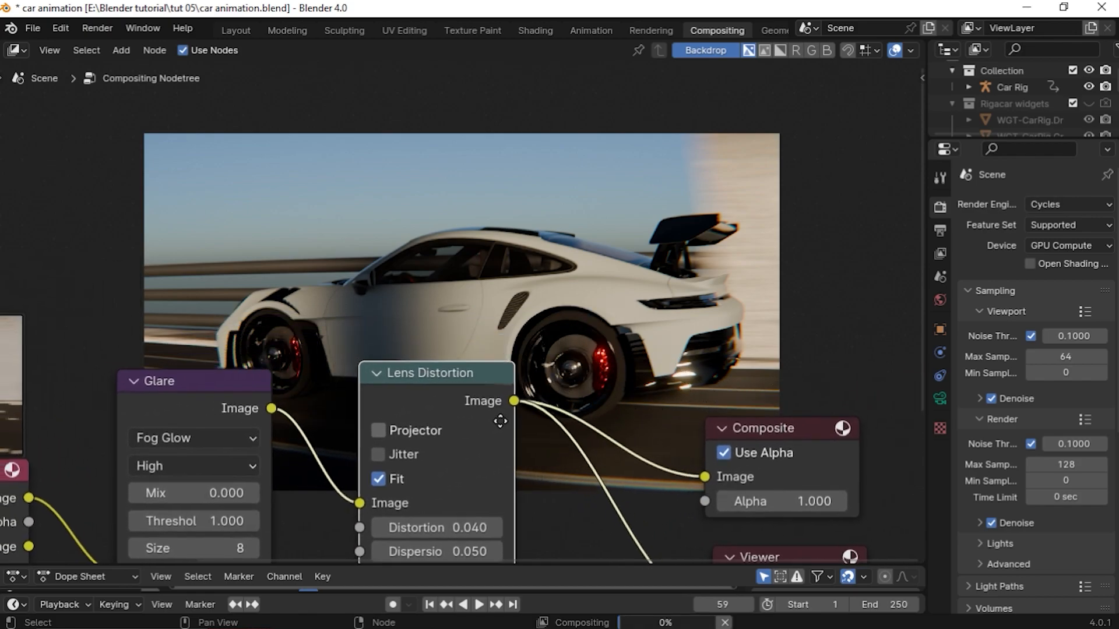